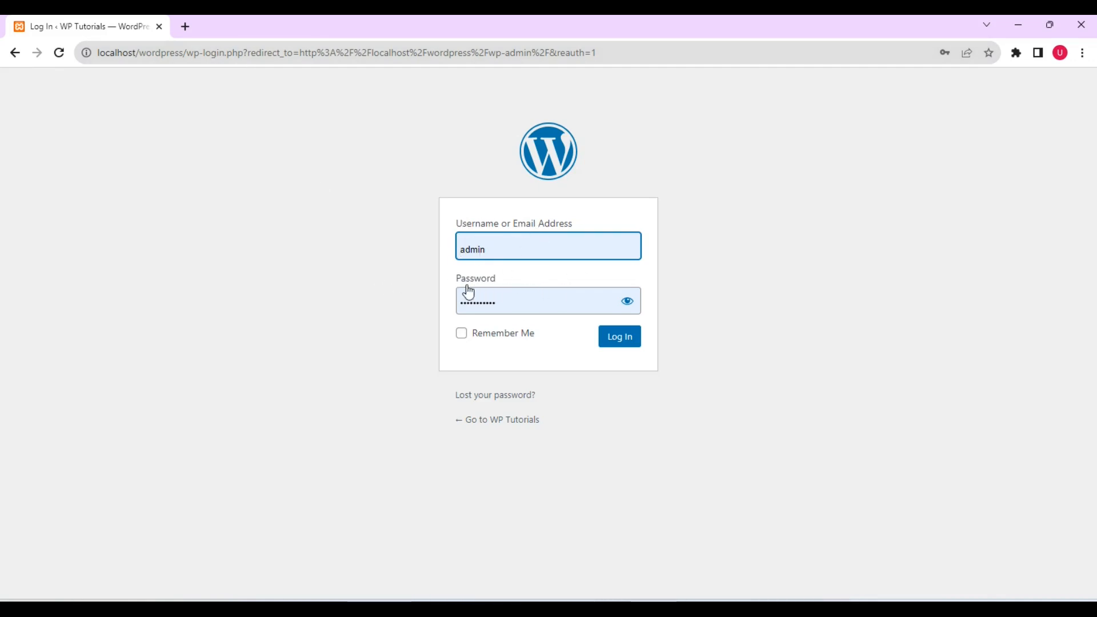
Replace the prefilled username with the account's username and log in to the WordPress admin
click(506, 244)
key(BackSpace)
key(BackSpace)
key(BackSpace)
key(BackSpace)
key(BackSpace)
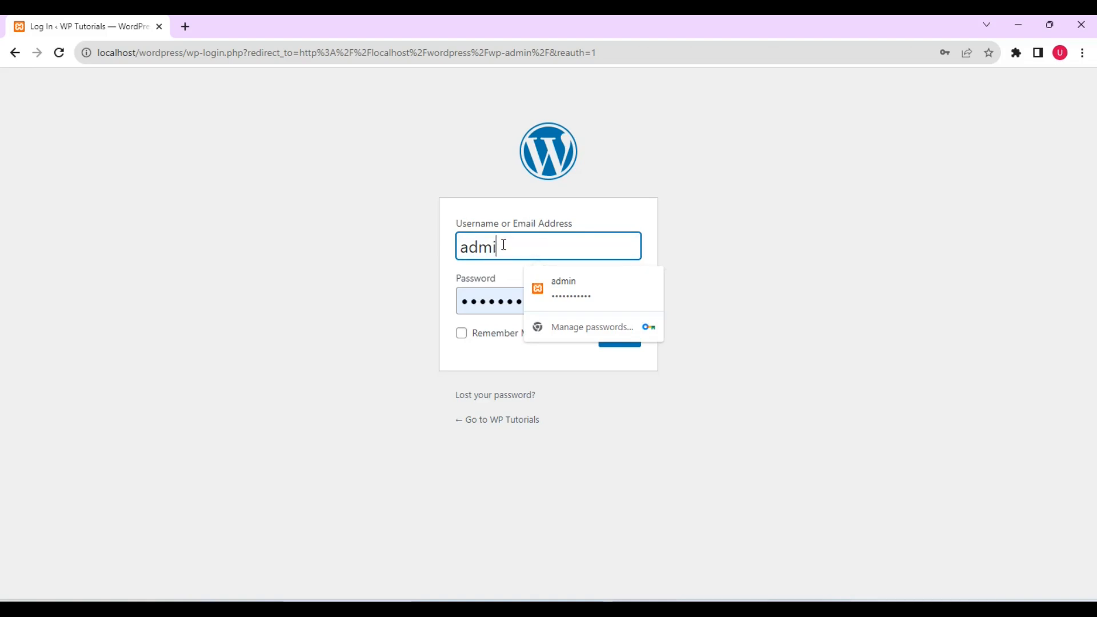
text(mac)
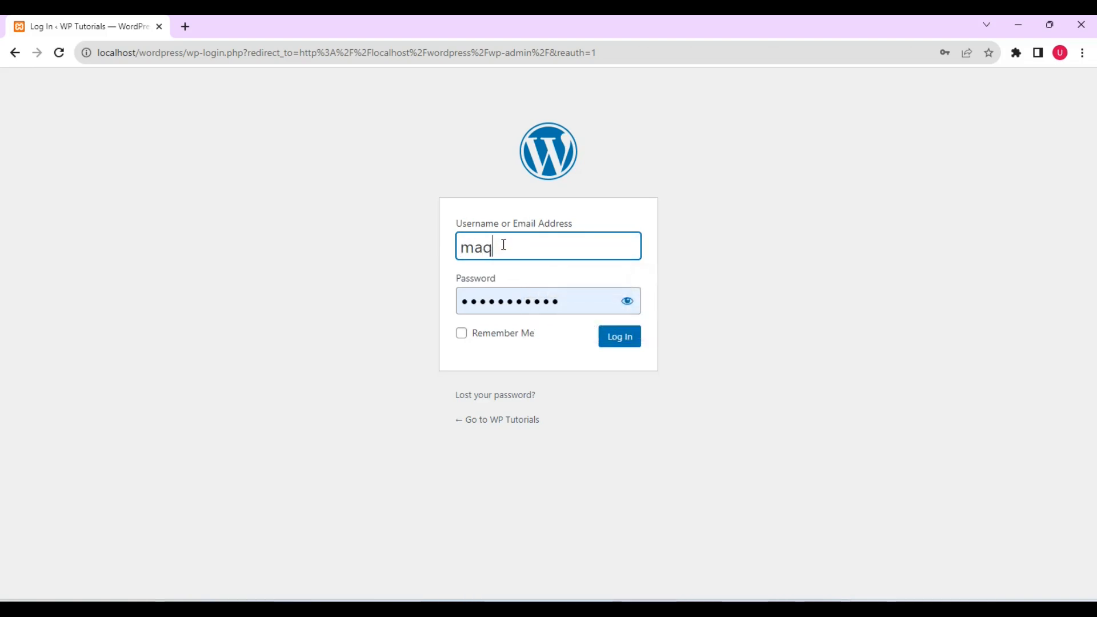
key(BackSpace)
text(cjoe)
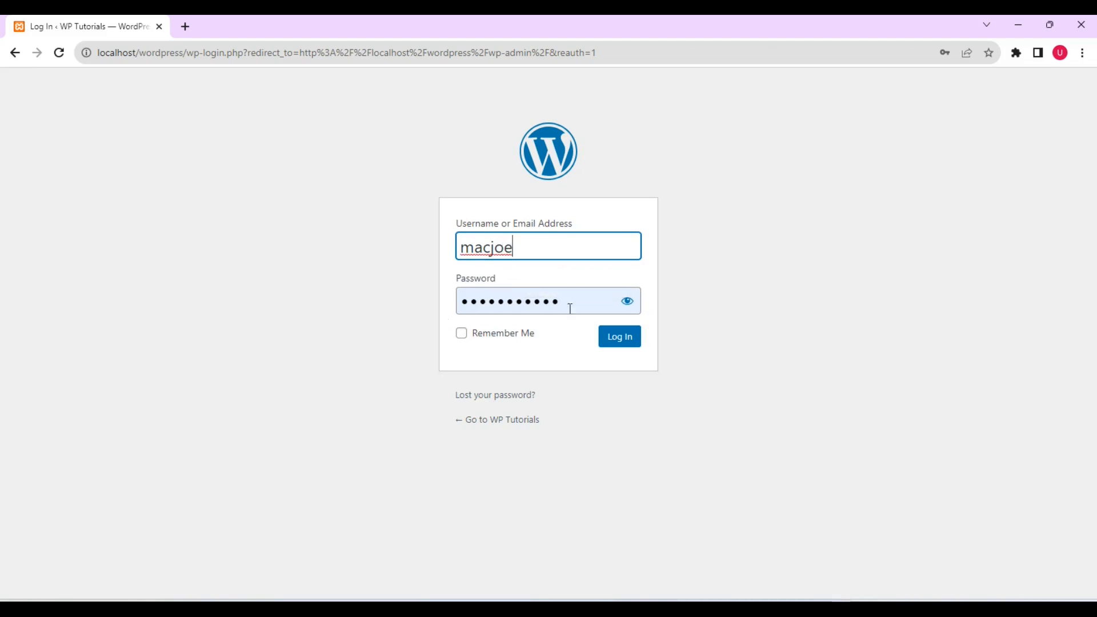
click(632, 340)
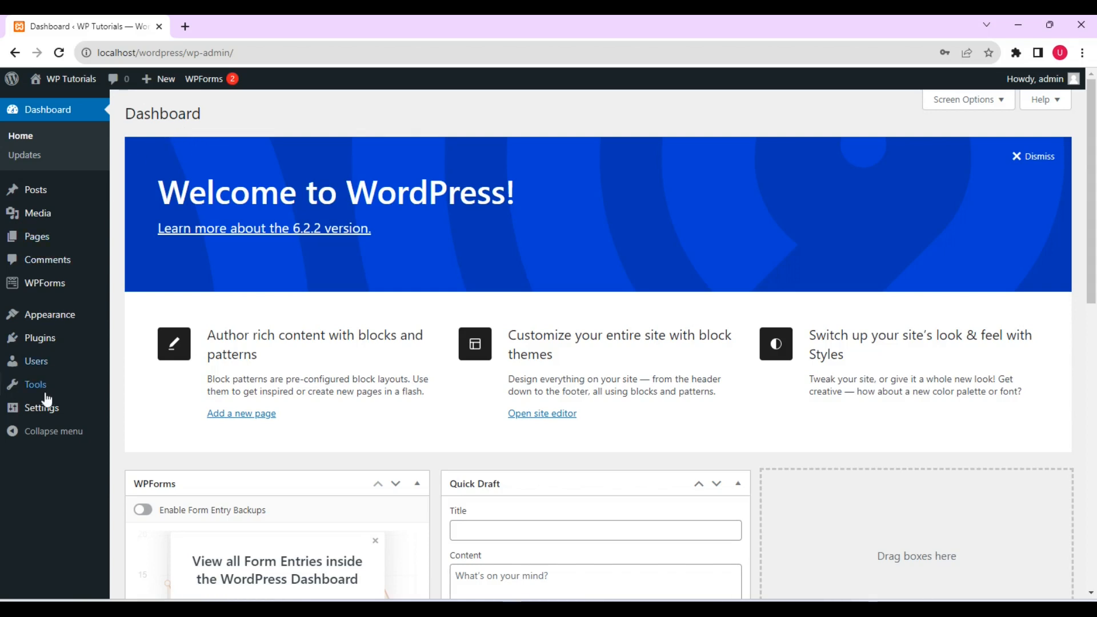
Open the general settings and change the site title to "Sports Splash"
mouse_move(41, 410)
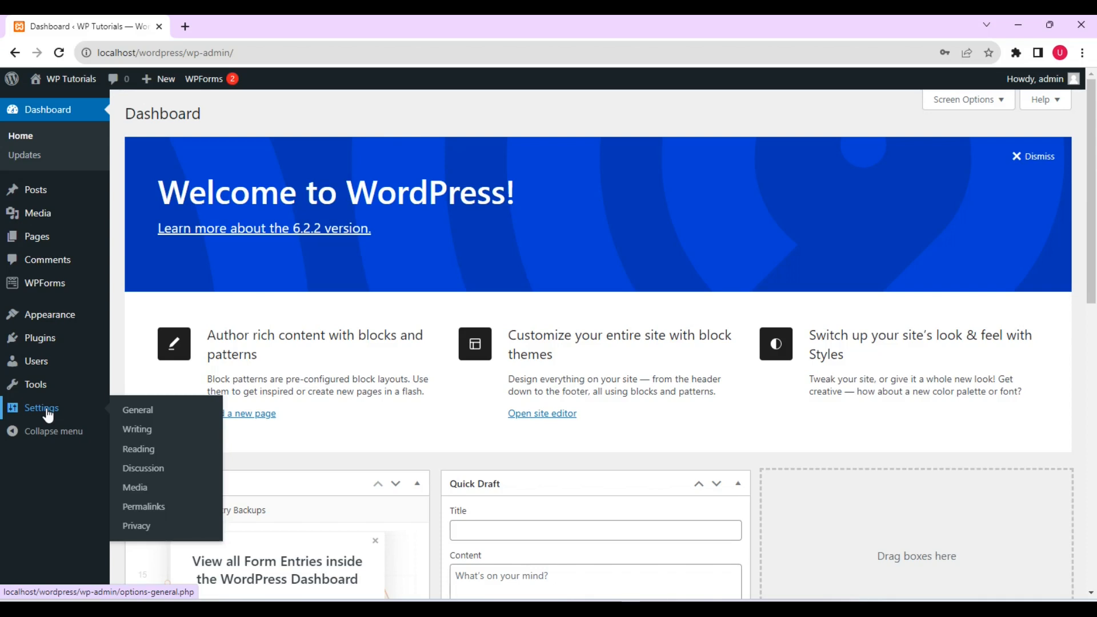
click(143, 415)
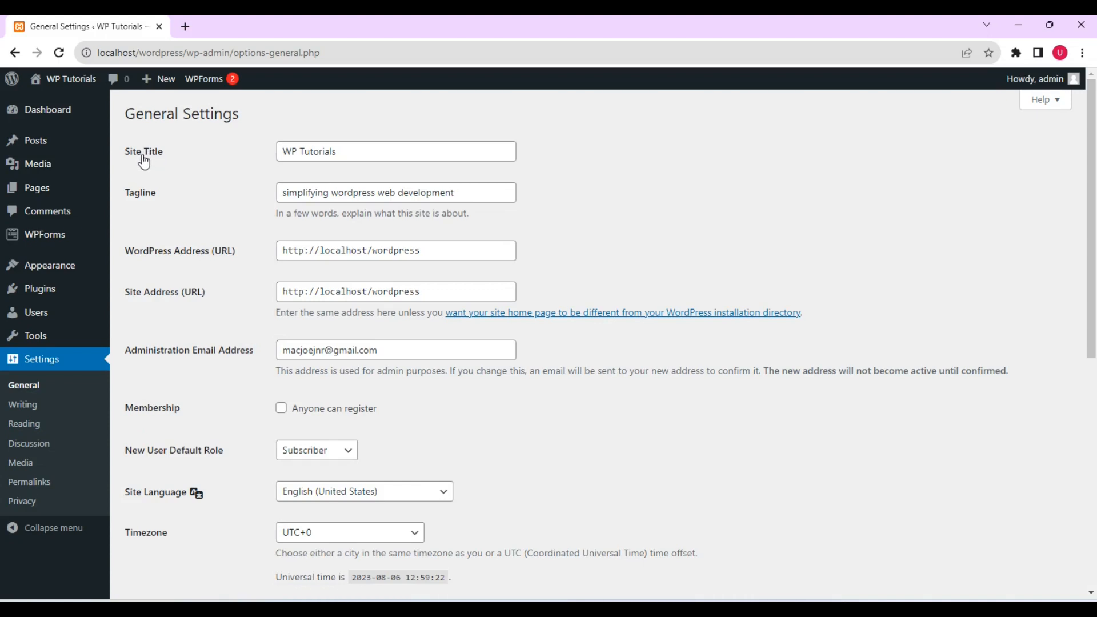
click(354, 152)
key(BackSpace)
key(BackSpace)
key(BackSpace)
key(BackSpace)
key(BackSpace)
key(BackSpace)
key(BackSpace)
key(BackSpace)
key(BackSpace)
key(BackSpace)
key(BackSpace)
key(BackSpace)
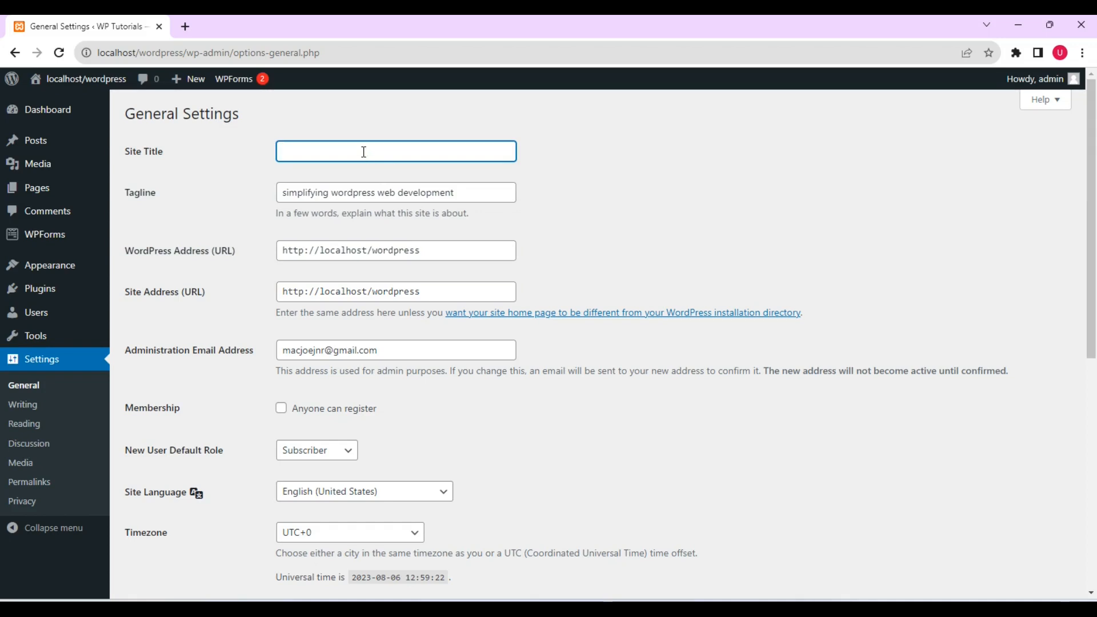
text(Sports Splash)
Replace the site tagline with "holistic sports reporting"
click(467, 193)
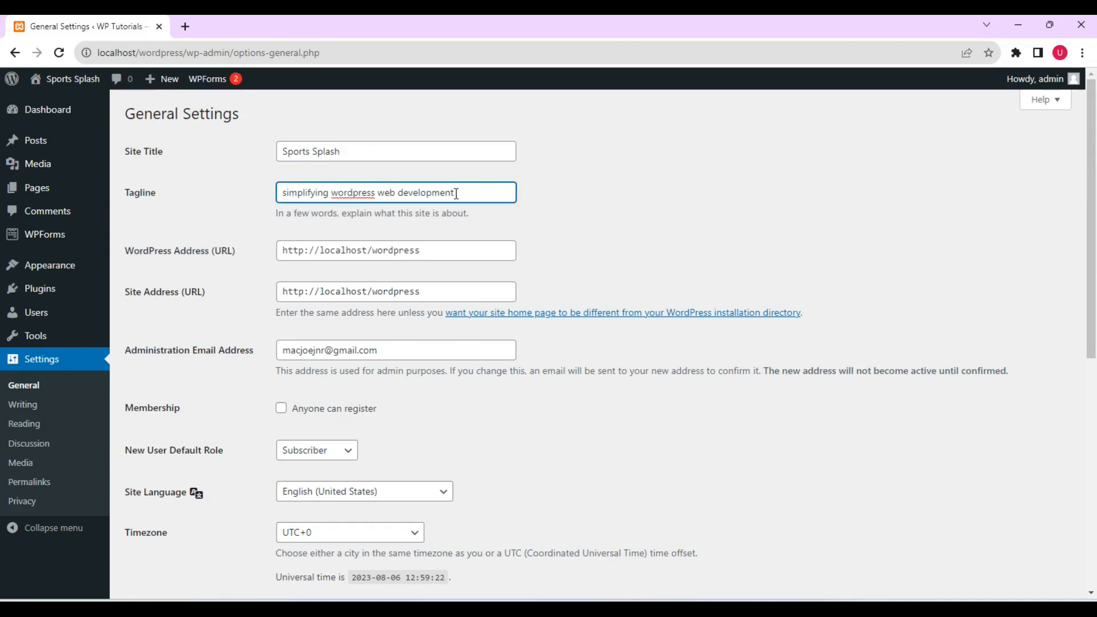
drag(455, 193, 276, 208)
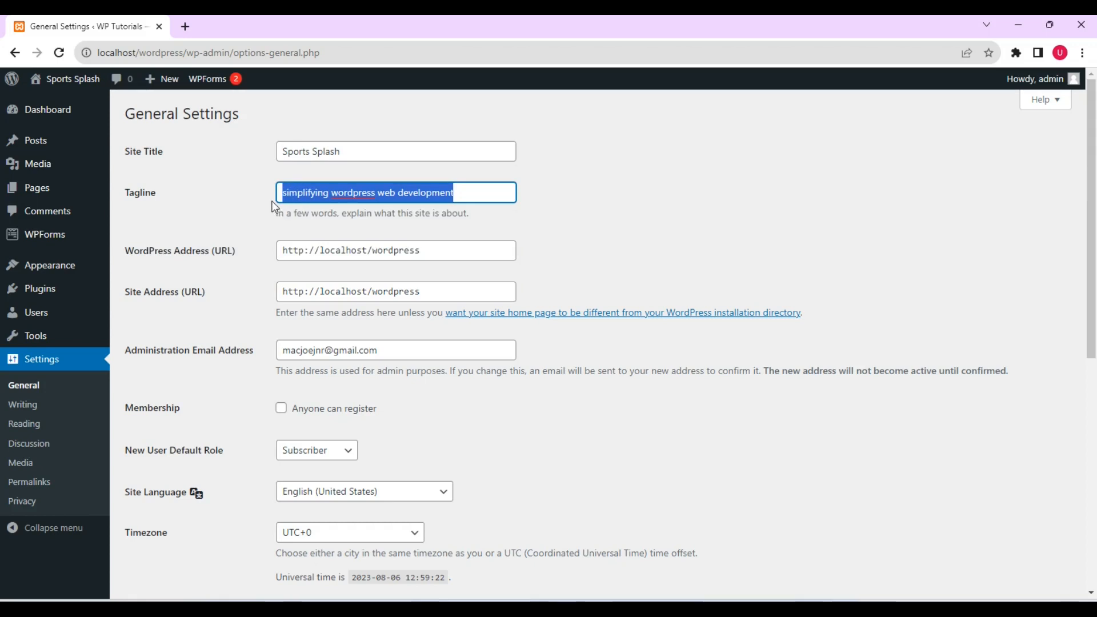
text(r)
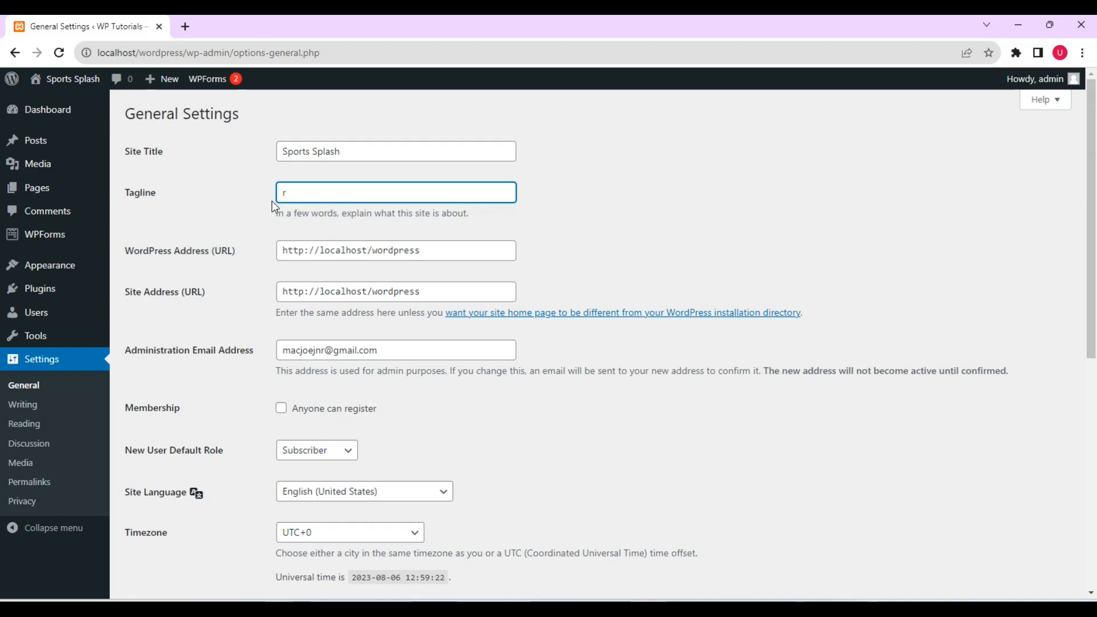
key(BackSpace)
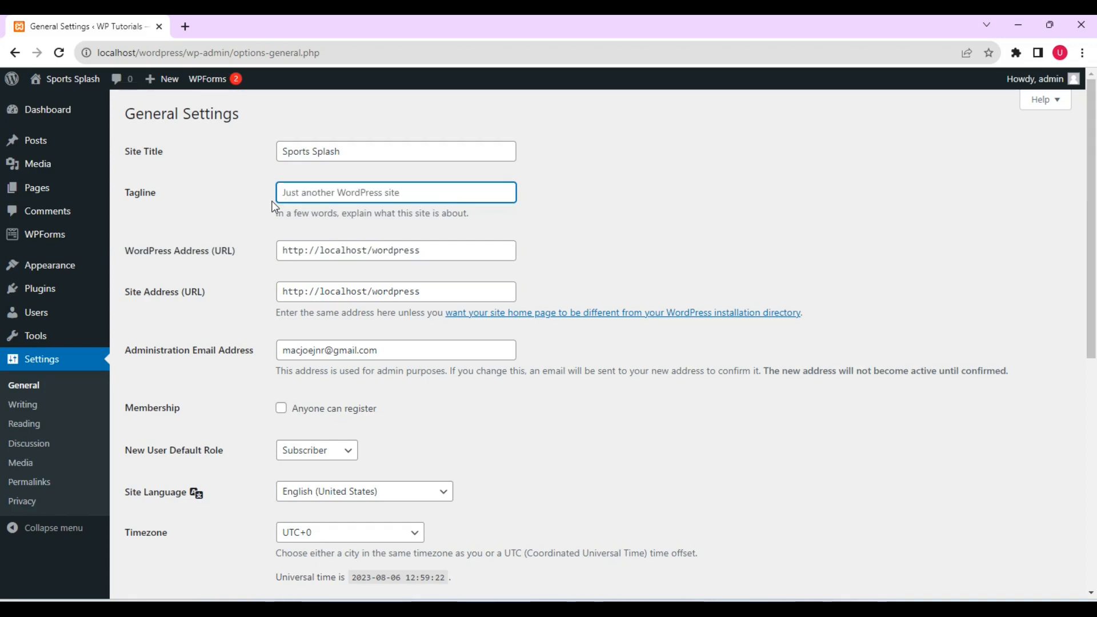
text(holi)
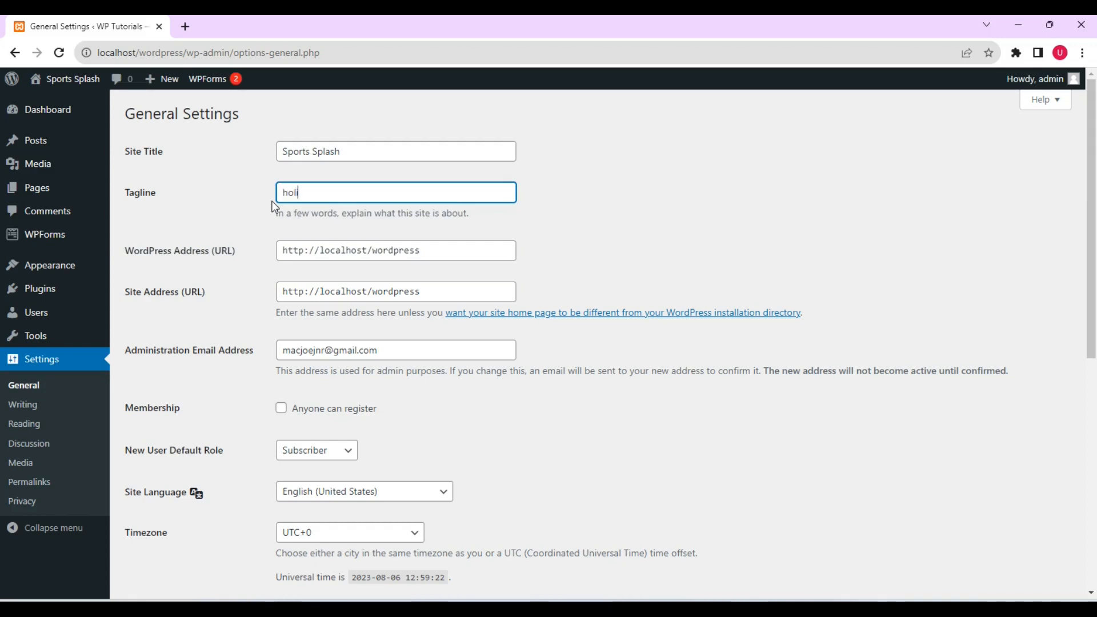
text(stic sports v)
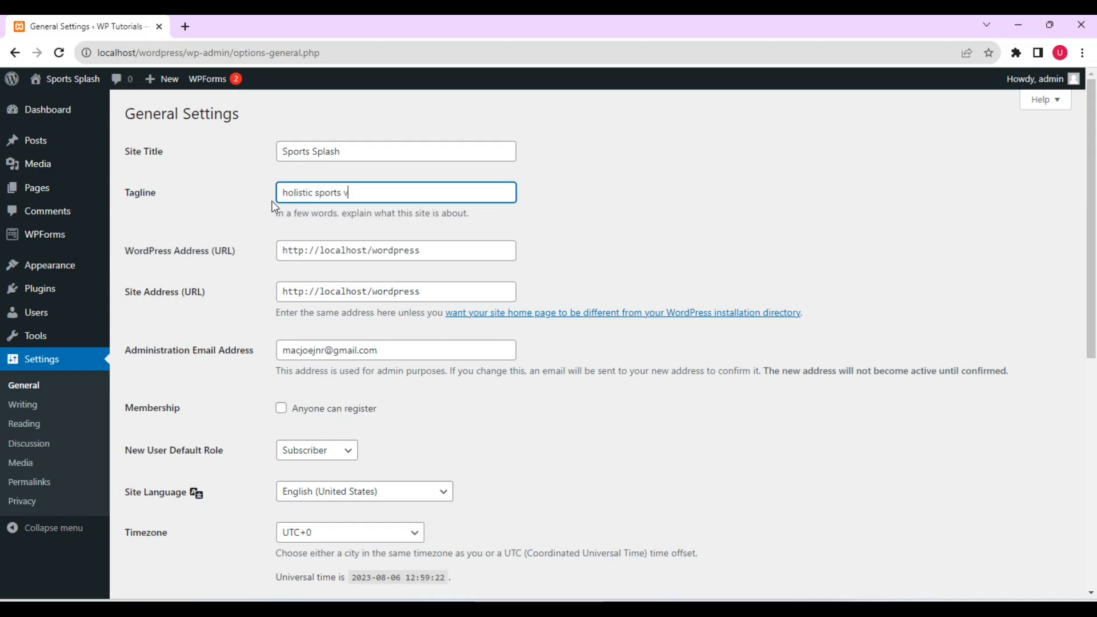
key(BackSpace)
text(reporting)
Enable the membership option "Anyone can register" and save the general settings
drag(1092, 263, 1093, 346)
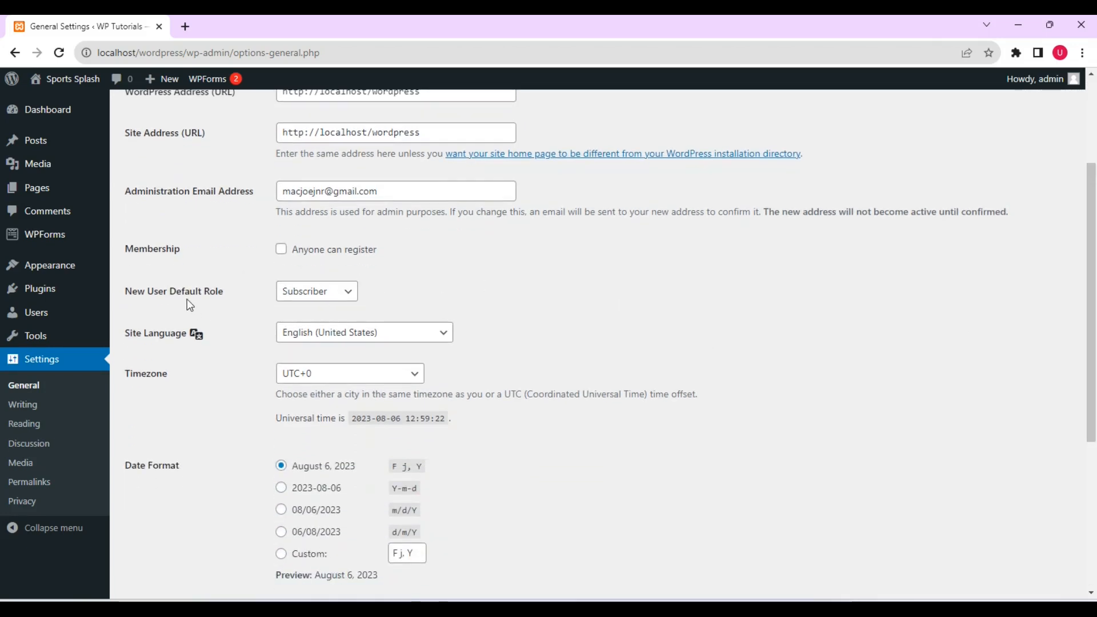
click(280, 251)
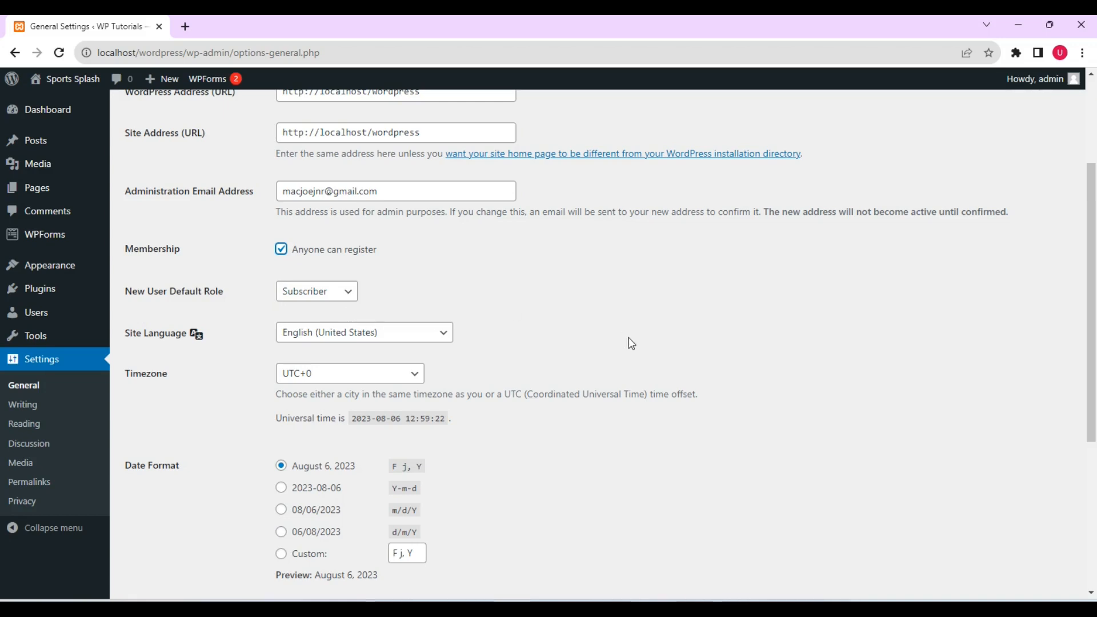
drag(1091, 309, 1094, 455)
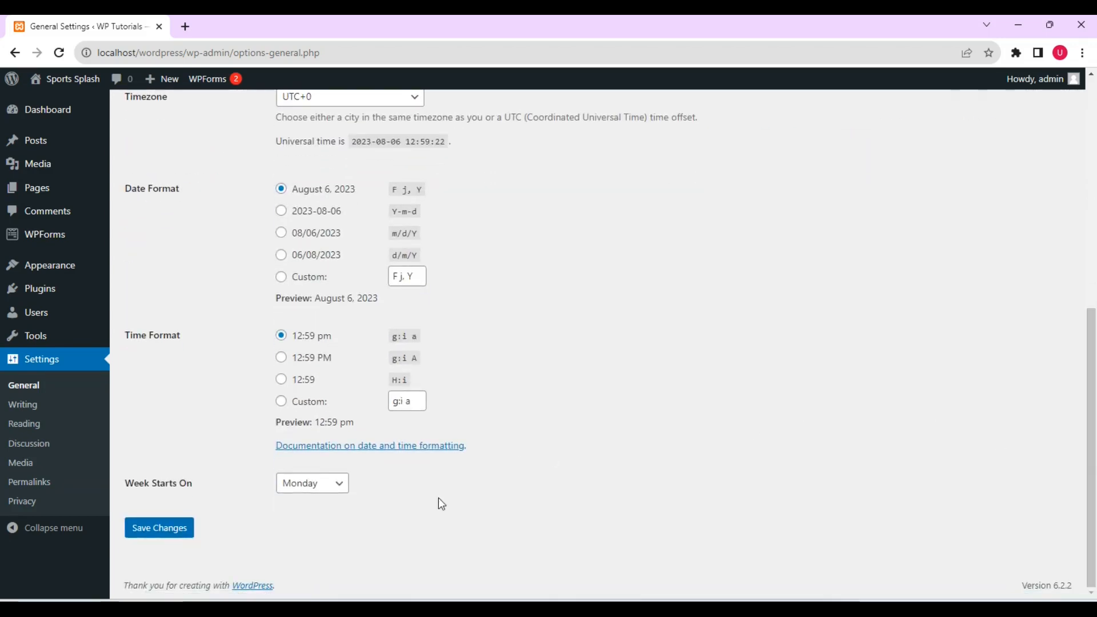
click(171, 528)
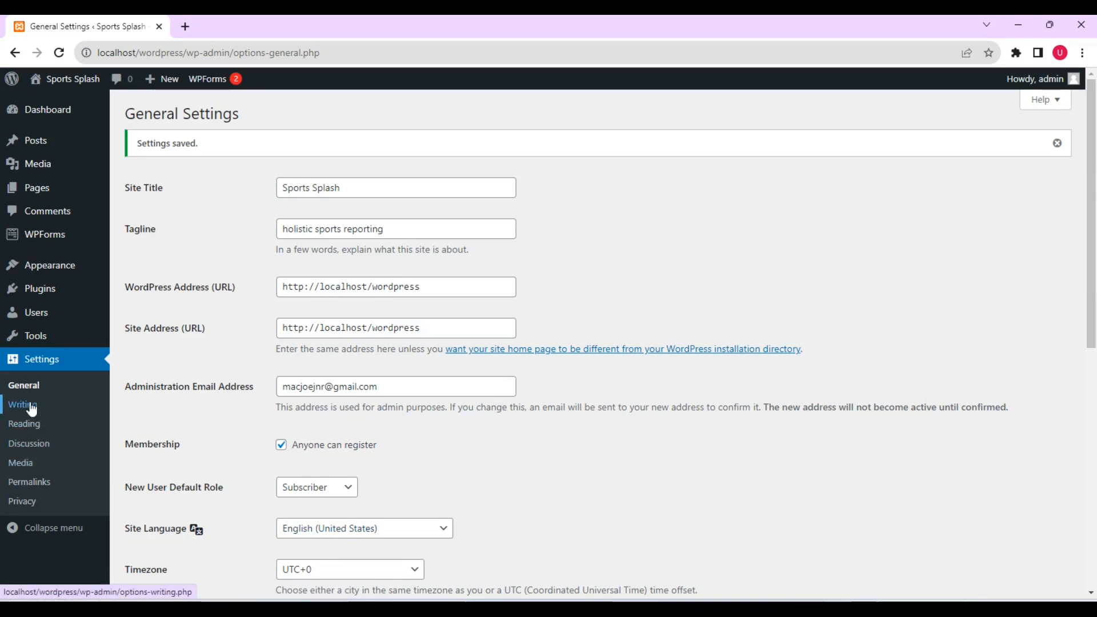
Save the writing settings with Uncategorized as the default post category, and save the reading settings with their existing values
click(30, 405)
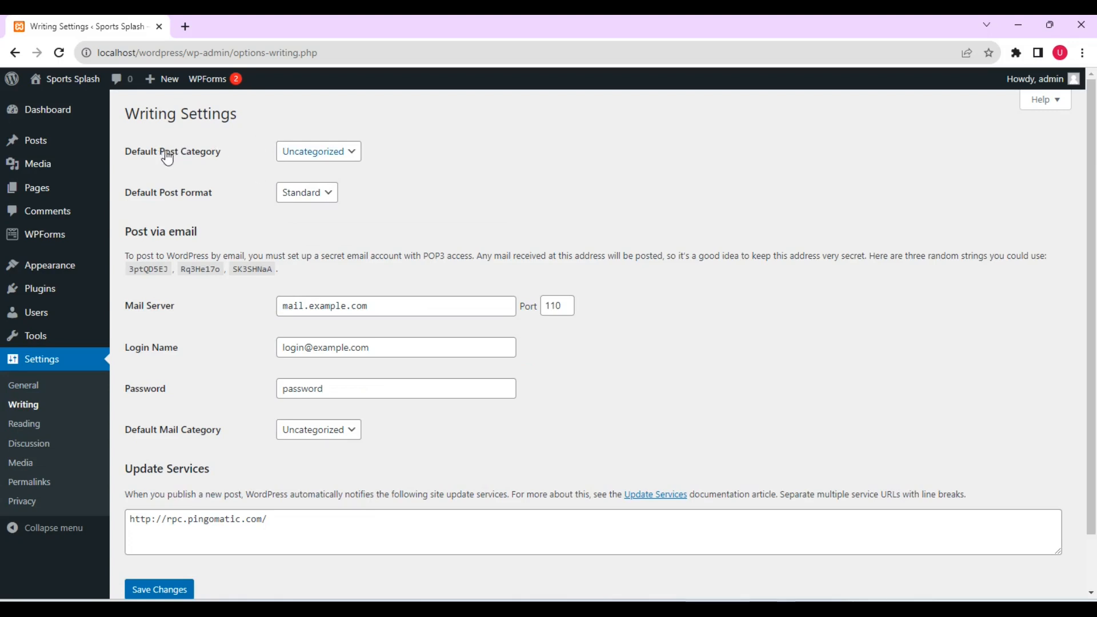
click(352, 160)
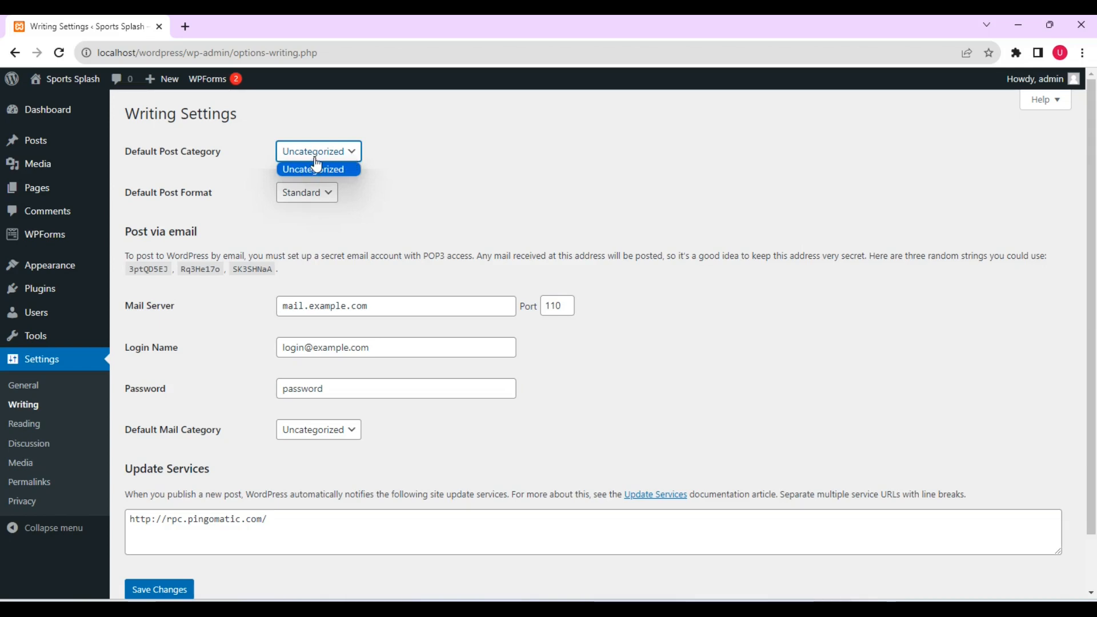
click(257, 172)
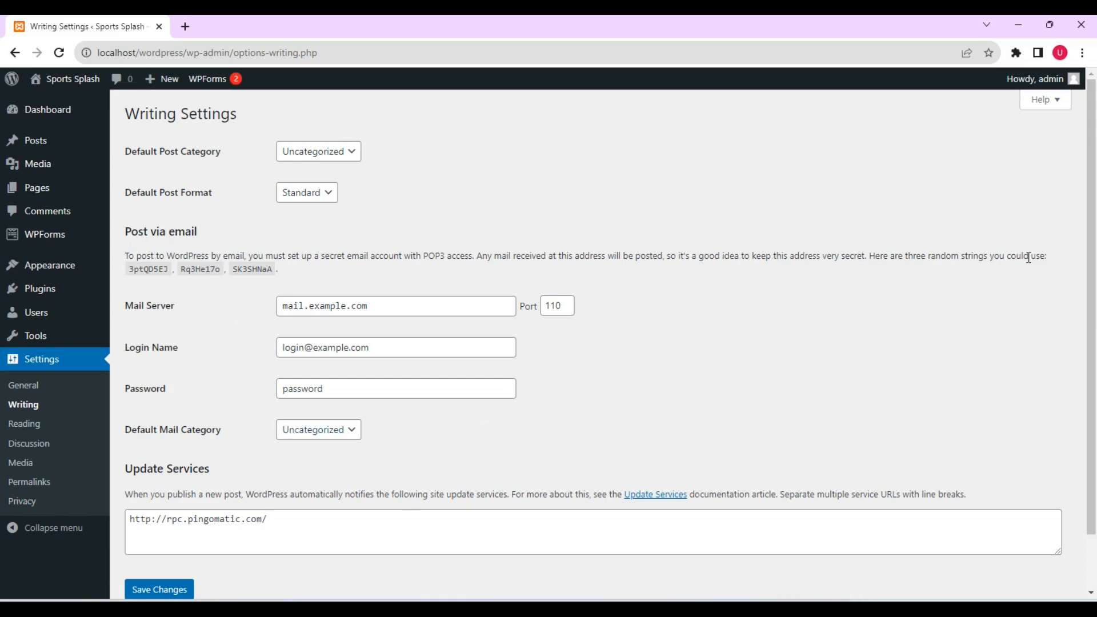
scroll(1029, 257, down, 1)
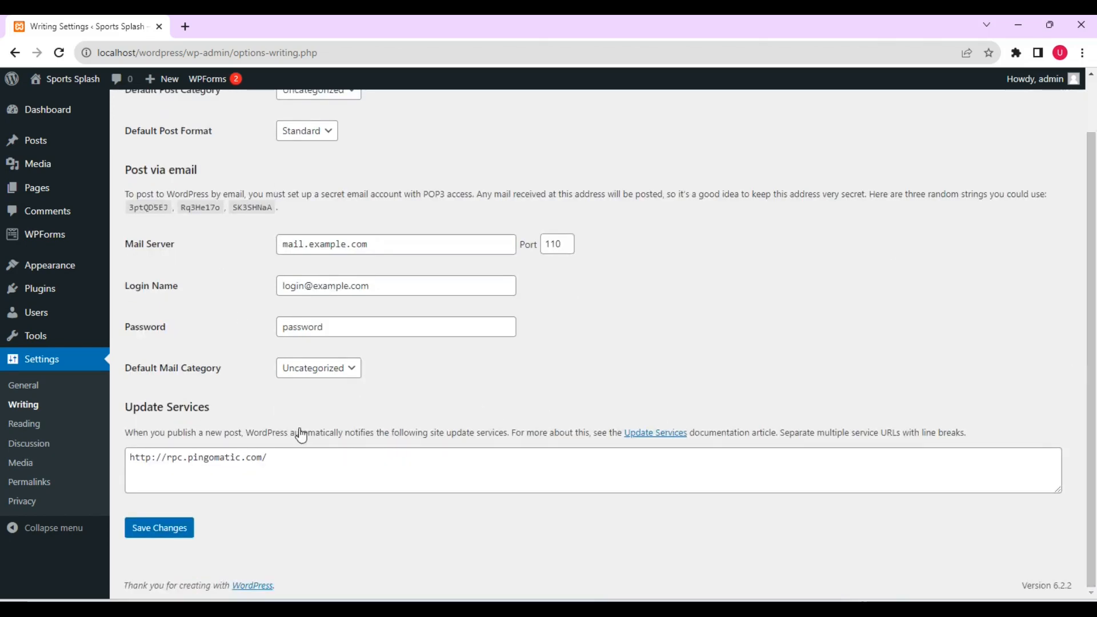
click(165, 528)
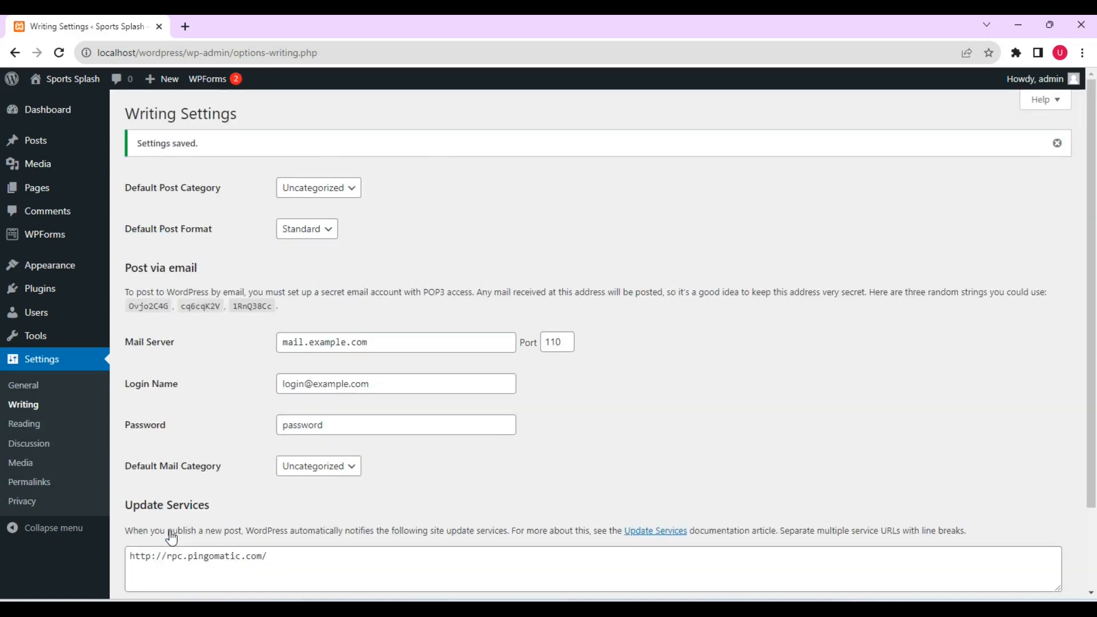
click(28, 428)
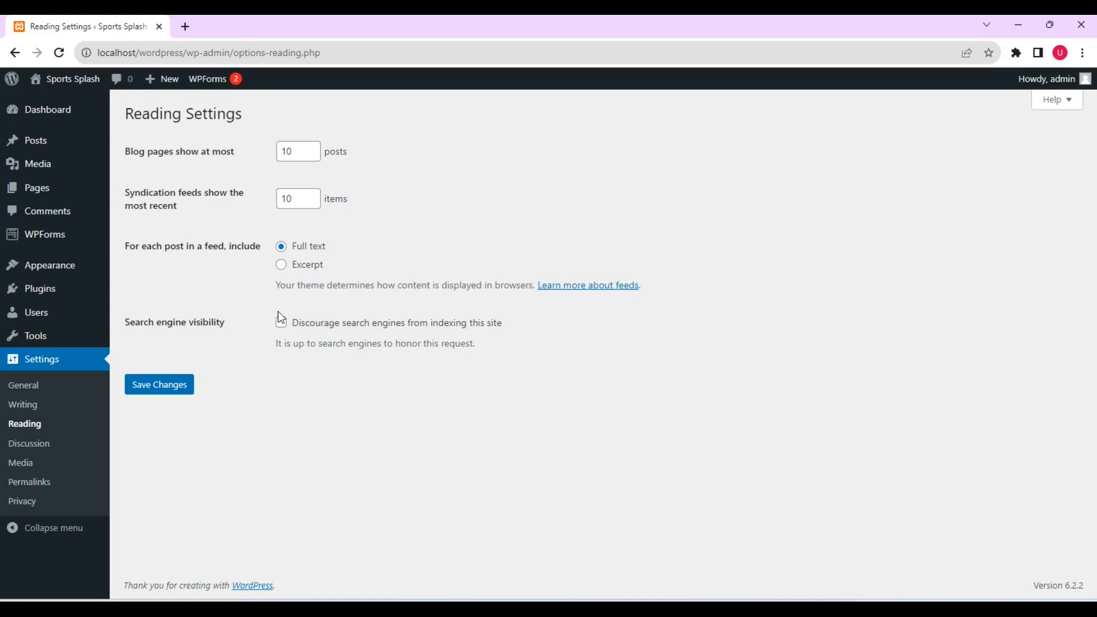
click(174, 393)
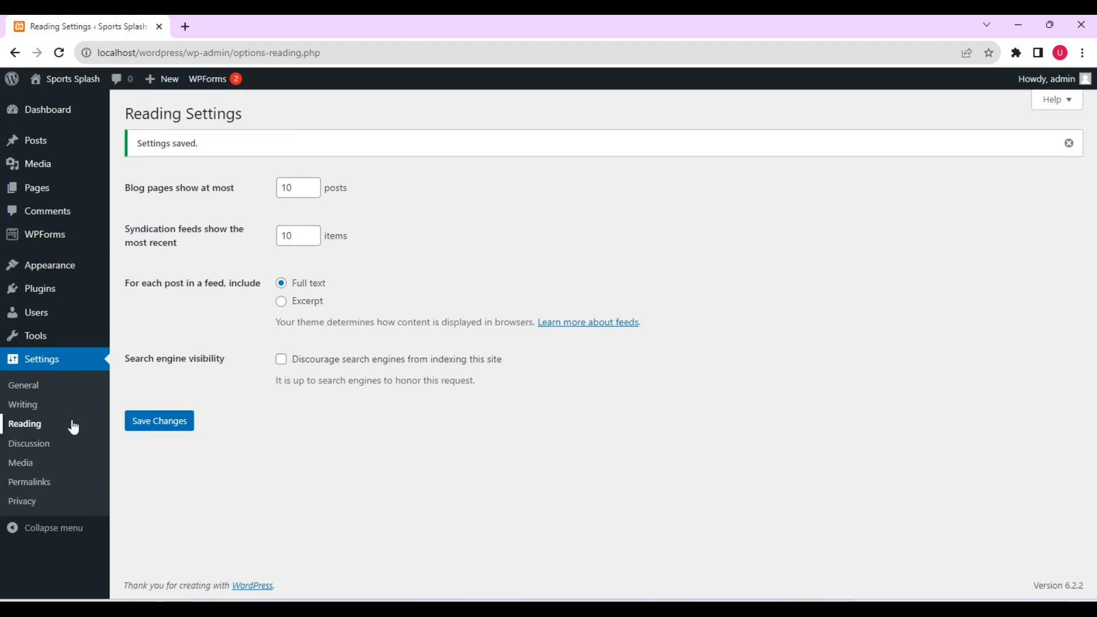
Save the discussion settings with Gravatar Logo as the default avatar, and save the media settings with their existing values
click(43, 445)
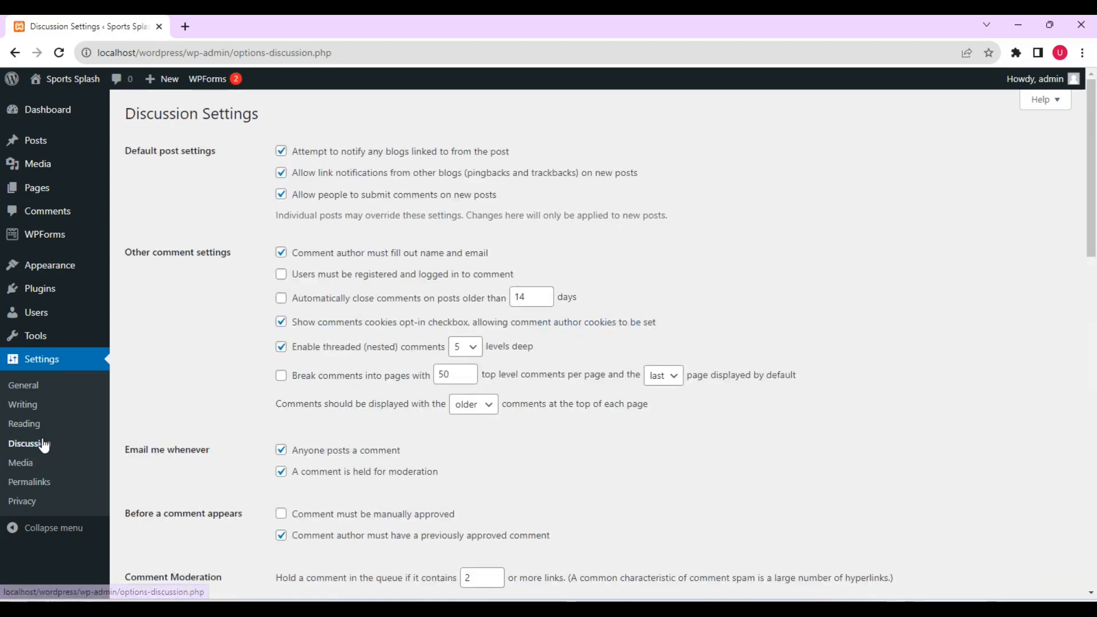
drag(1092, 165, 1095, 497)
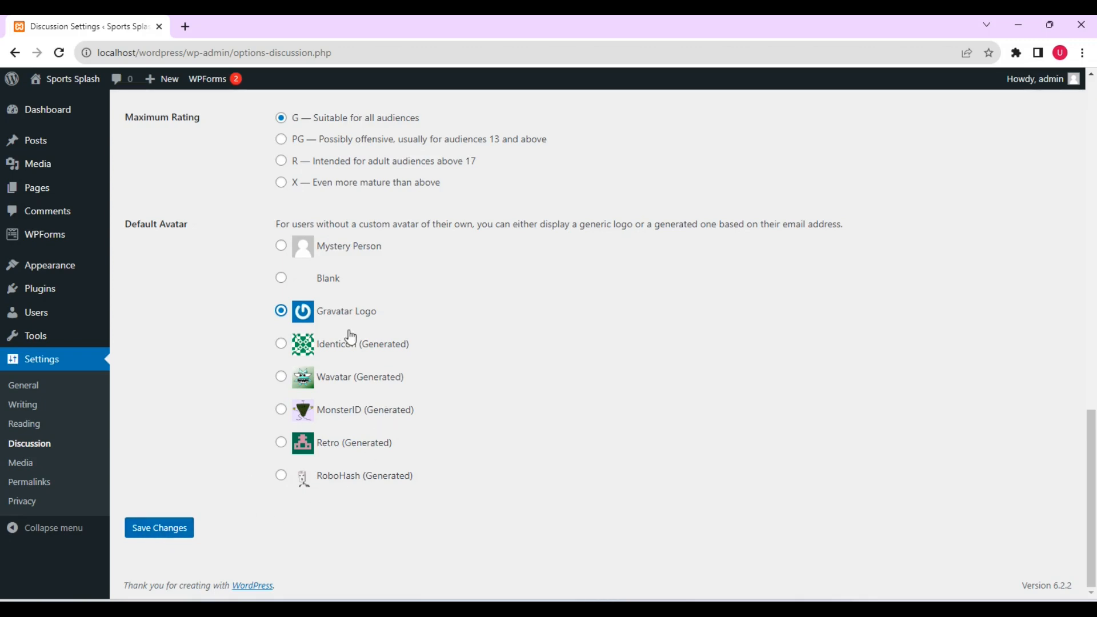
click(158, 531)
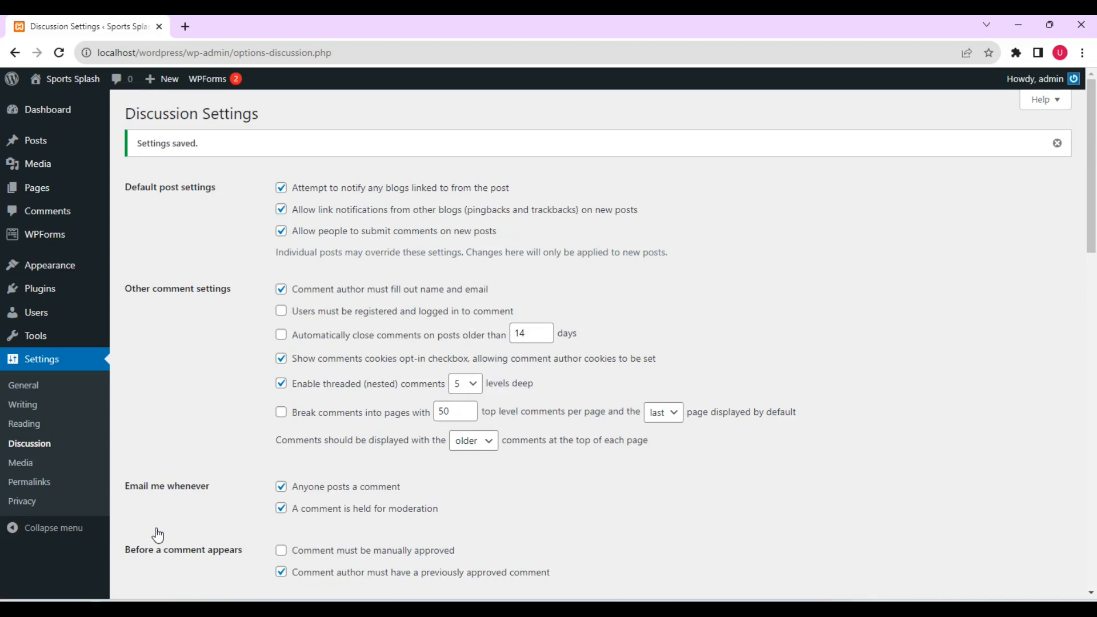
click(26, 465)
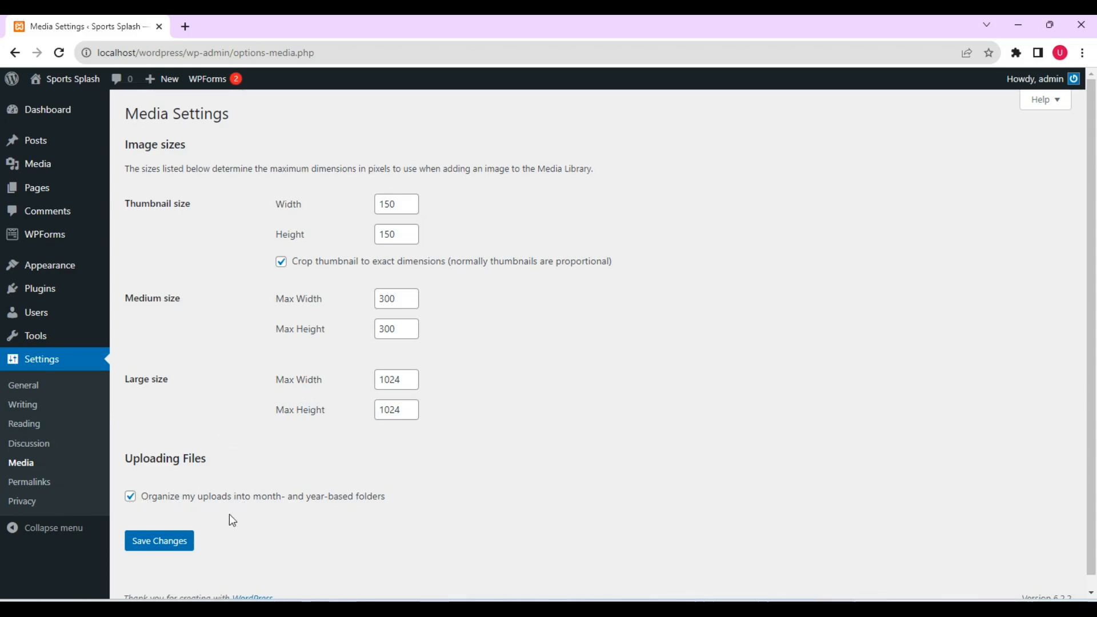
click(185, 545)
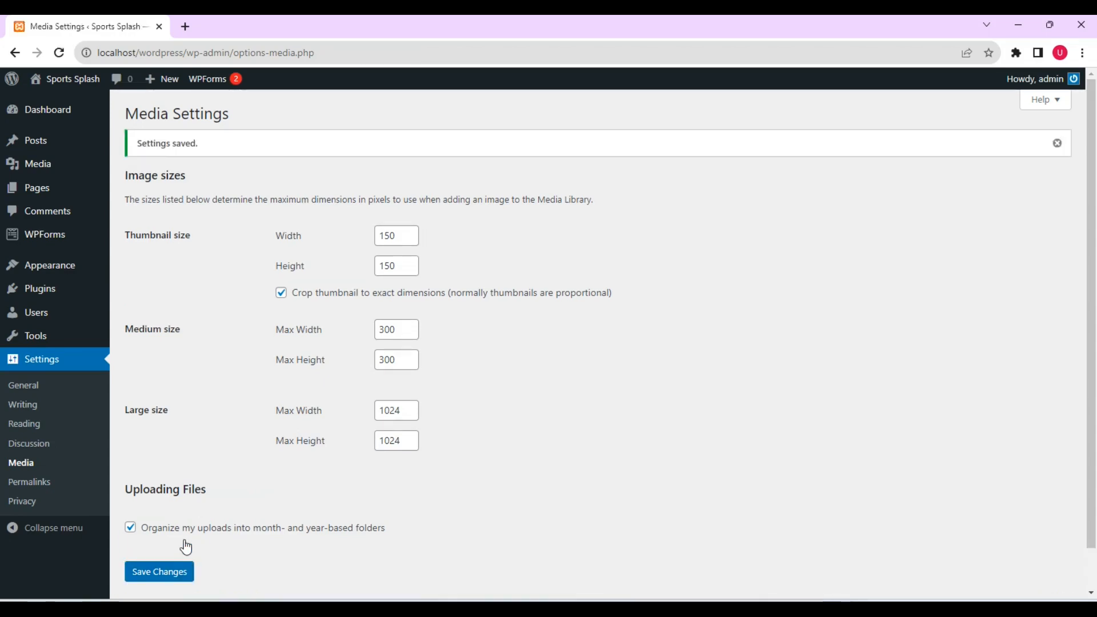
Set the permalink structure to Post name and save the permalink settings
click(35, 485)
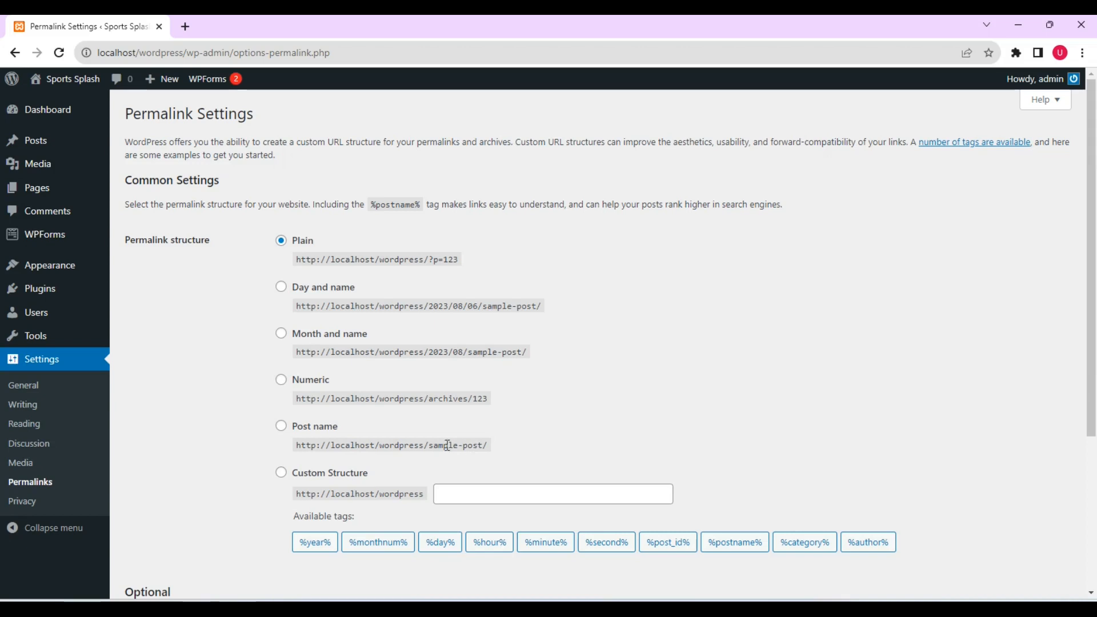
click(283, 432)
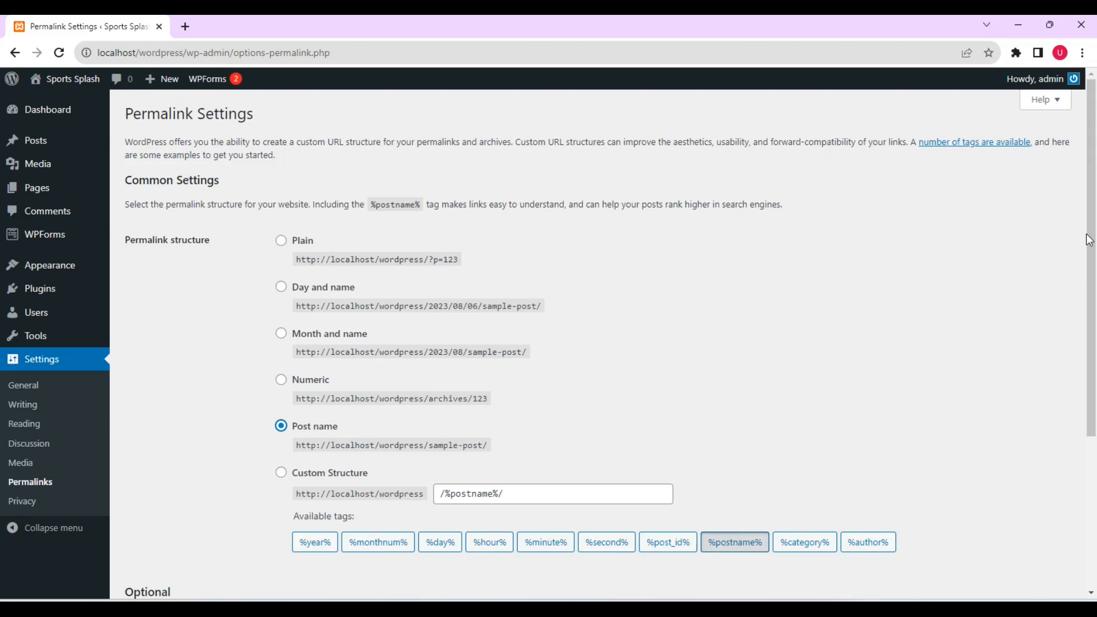
scroll(1095, 311, down, 2)
scroll(1095, 311, down, 2)
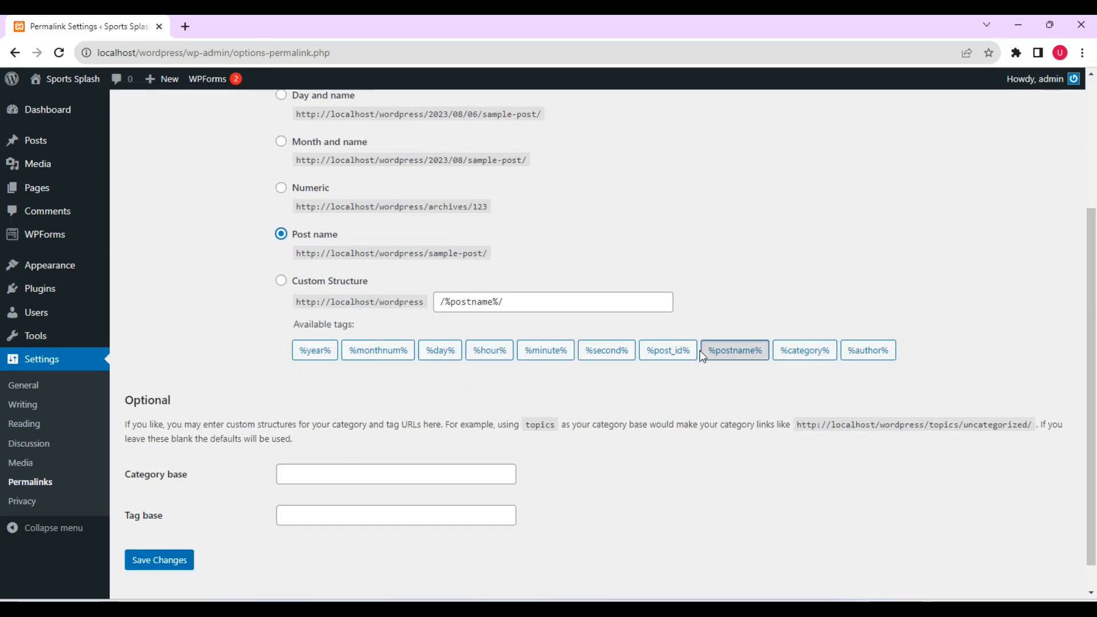
click(168, 564)
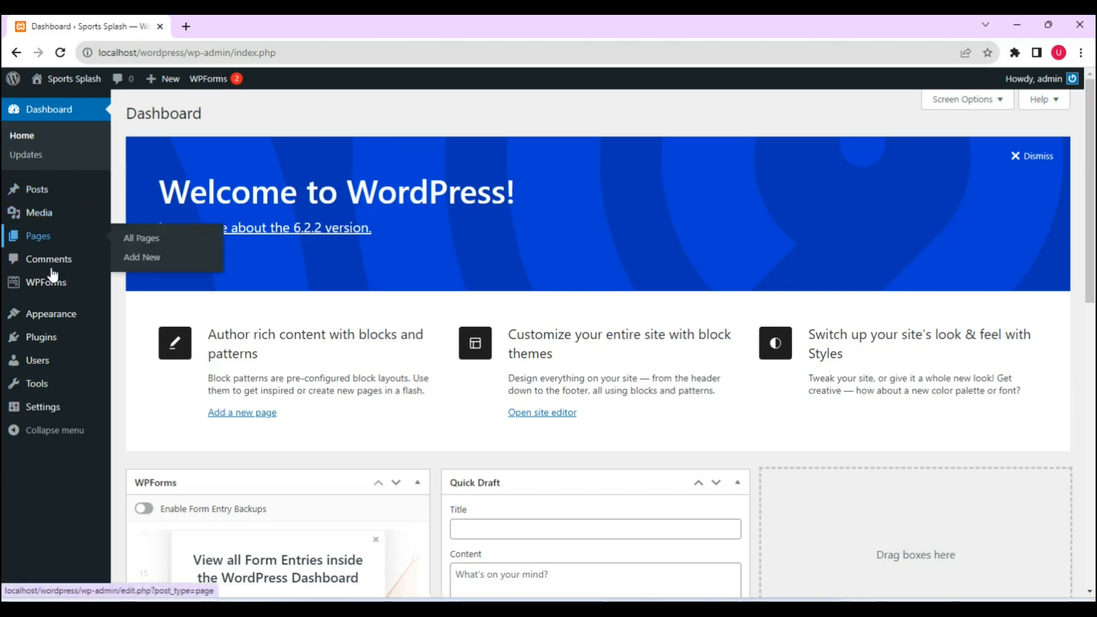
Search the plugin directory for "yoast seo", and install and activate the Yoast SEO plugin
mouse_move(50, 341)
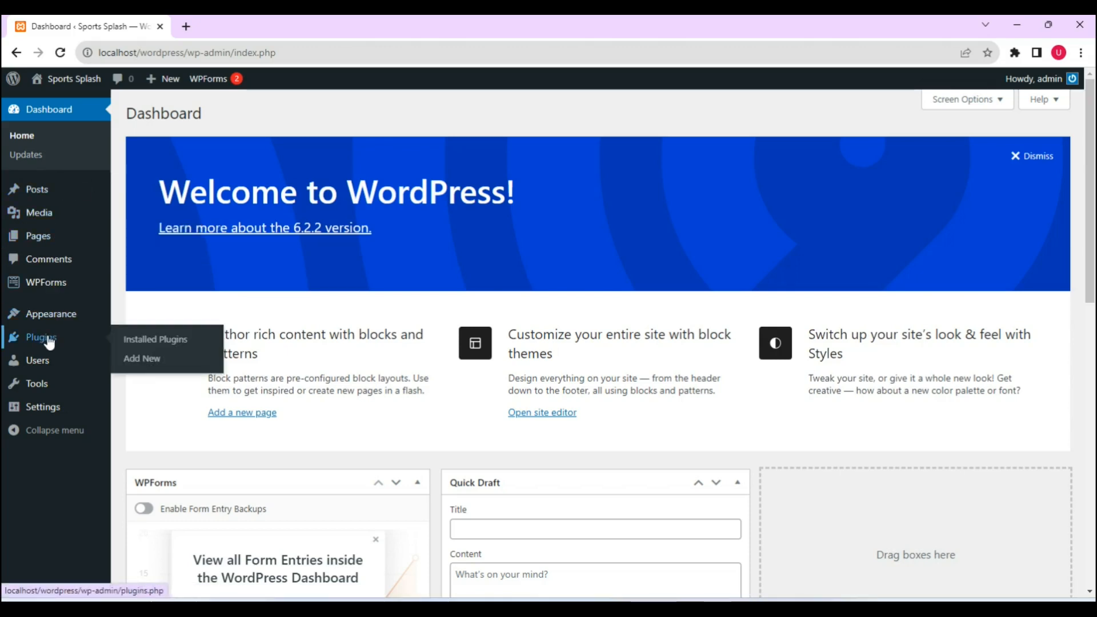
click(150, 365)
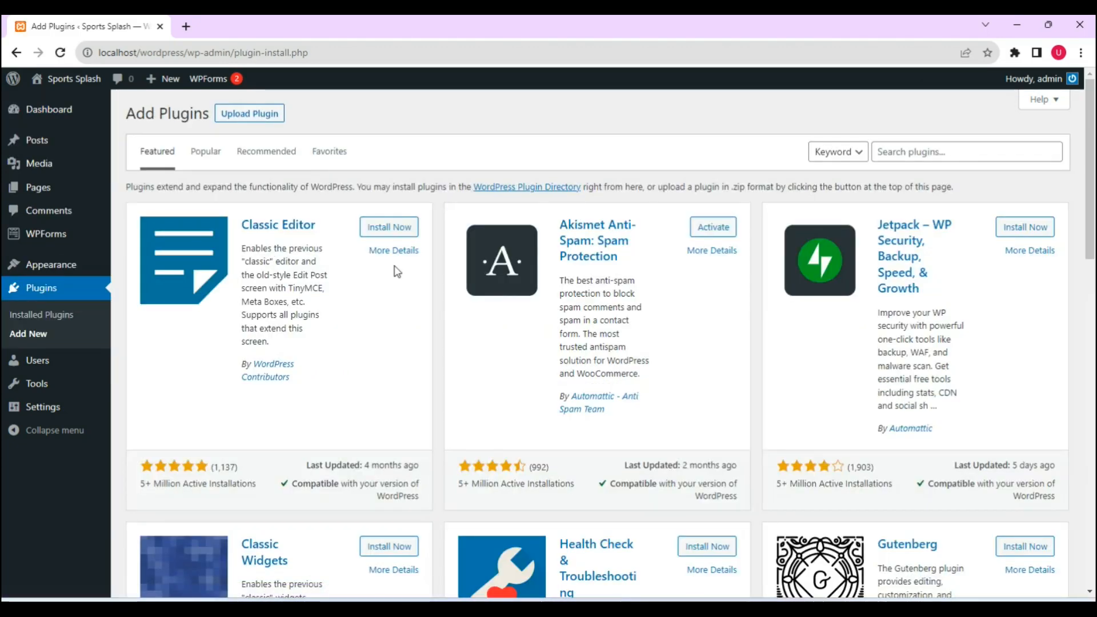
click(920, 152)
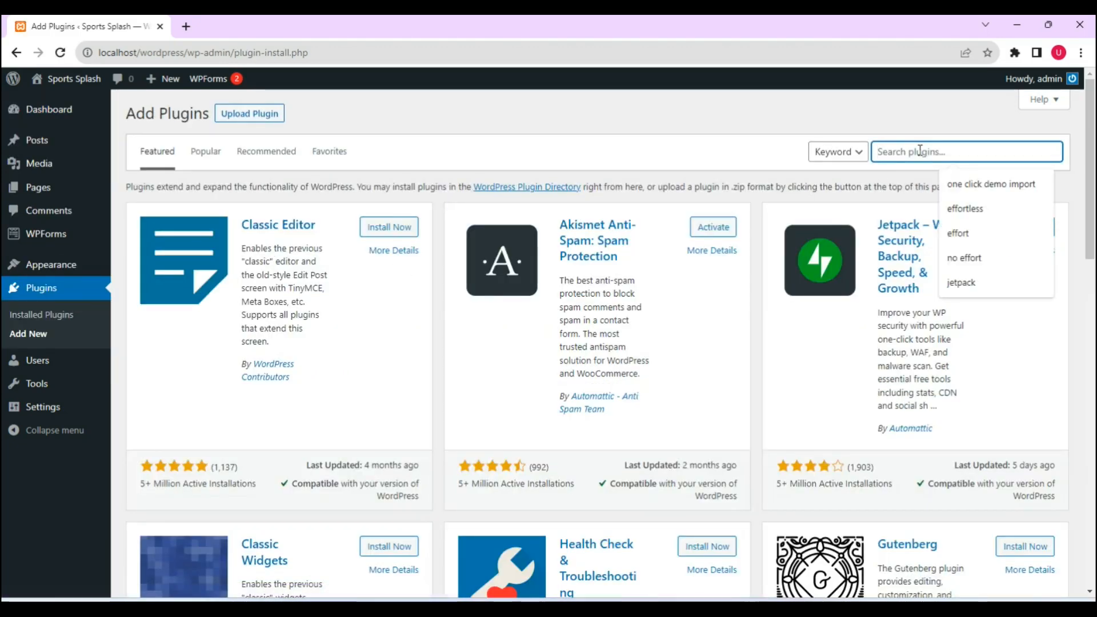
text(y)
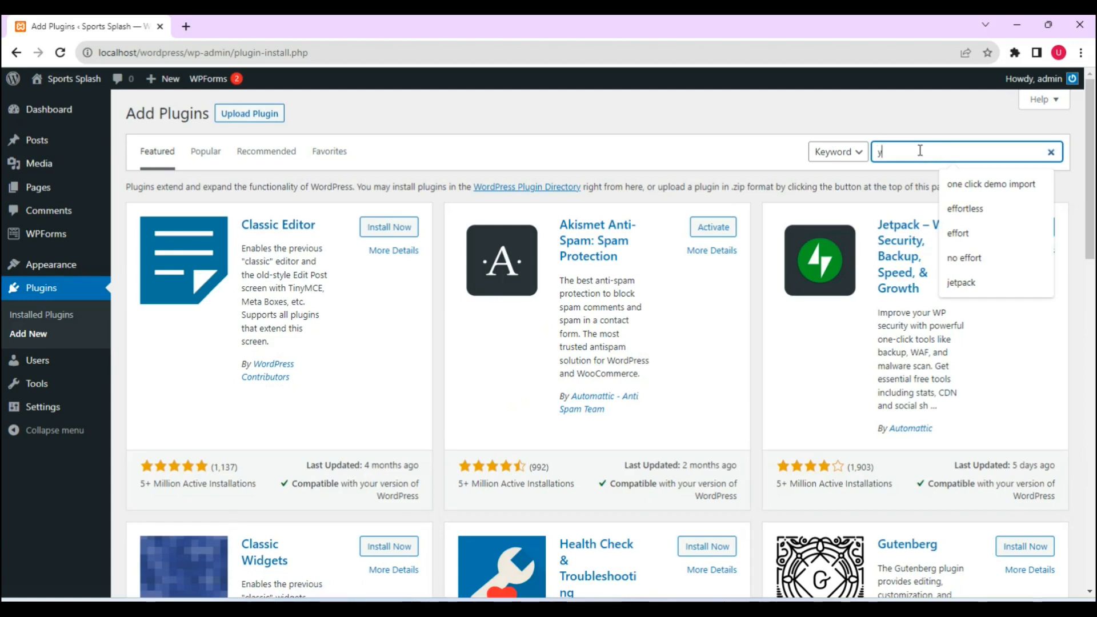
text(oast seo)
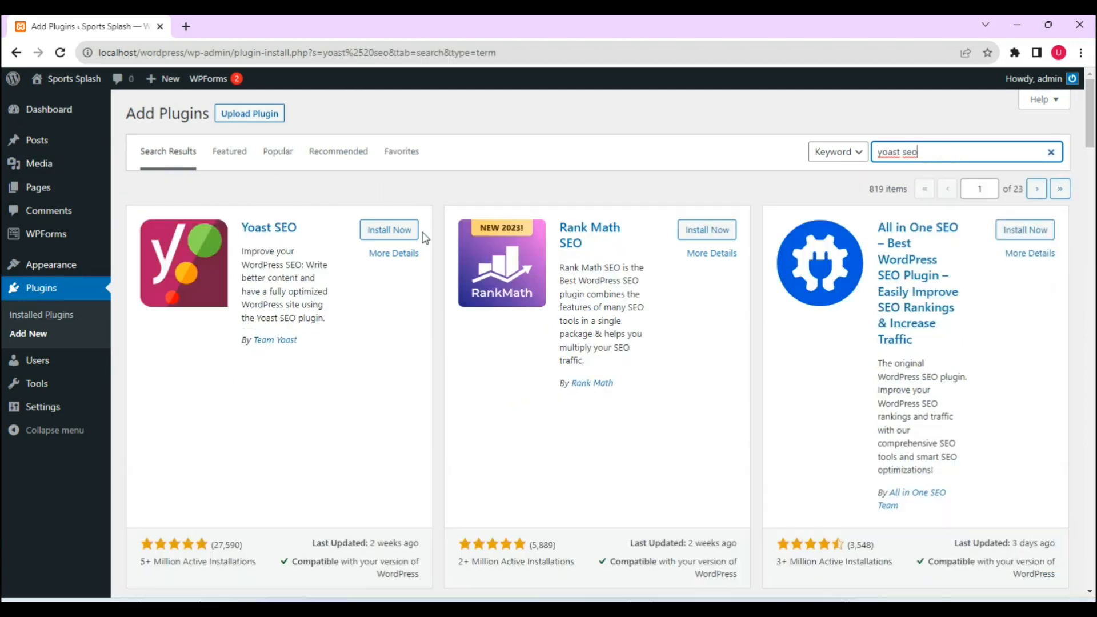
click(402, 231)
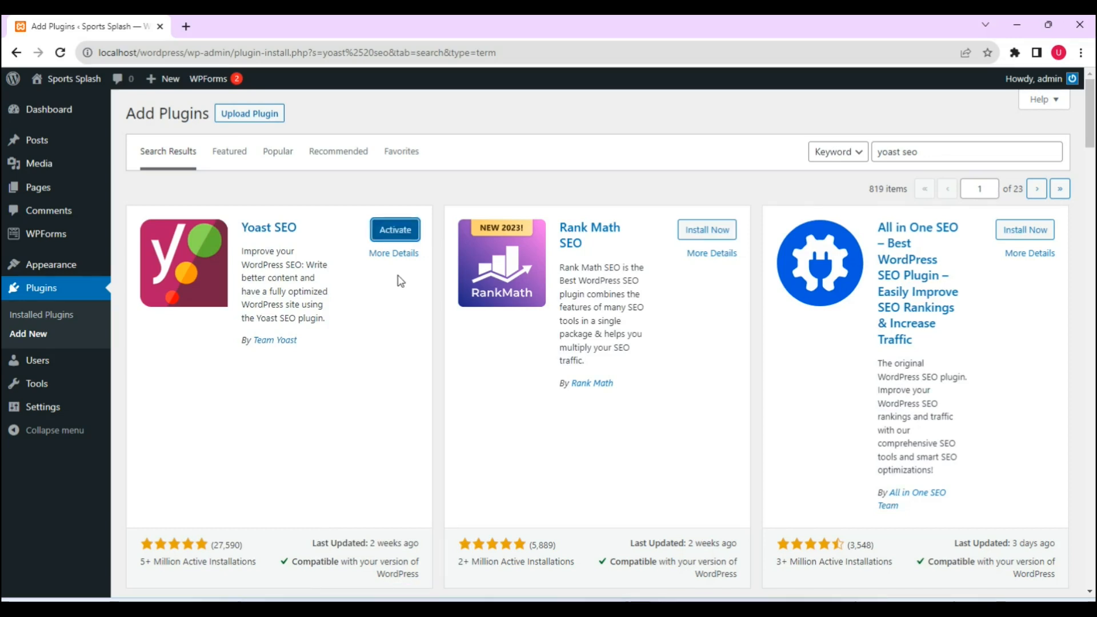
click(394, 229)
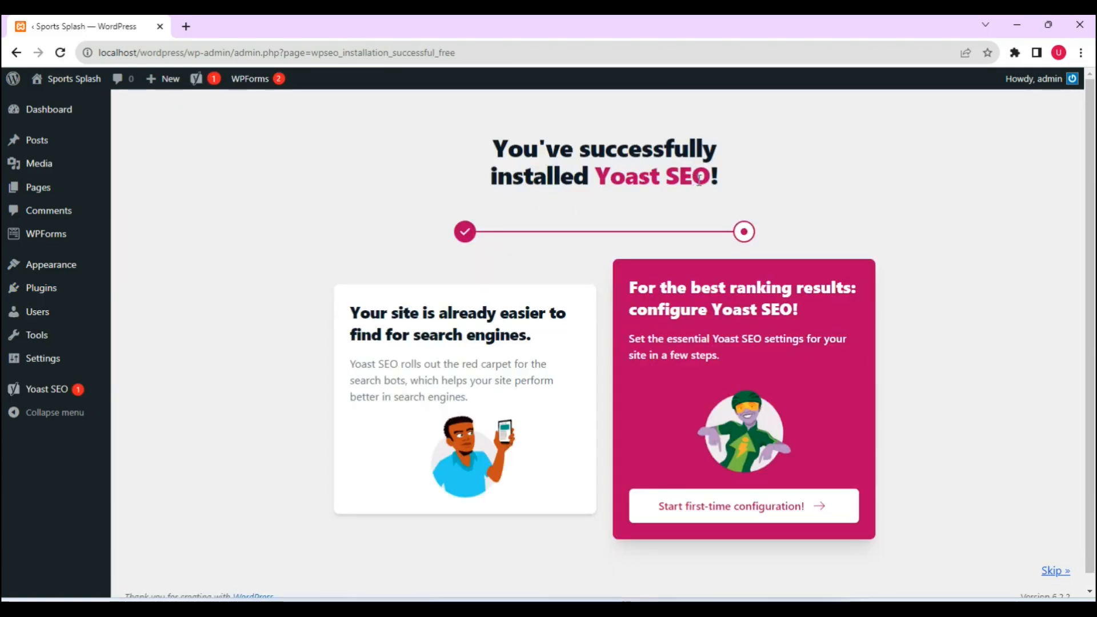
Search the plugin directory for "wp super cache", install and activate WP Super Cache, and review the installed plugins
mouse_move(49, 292)
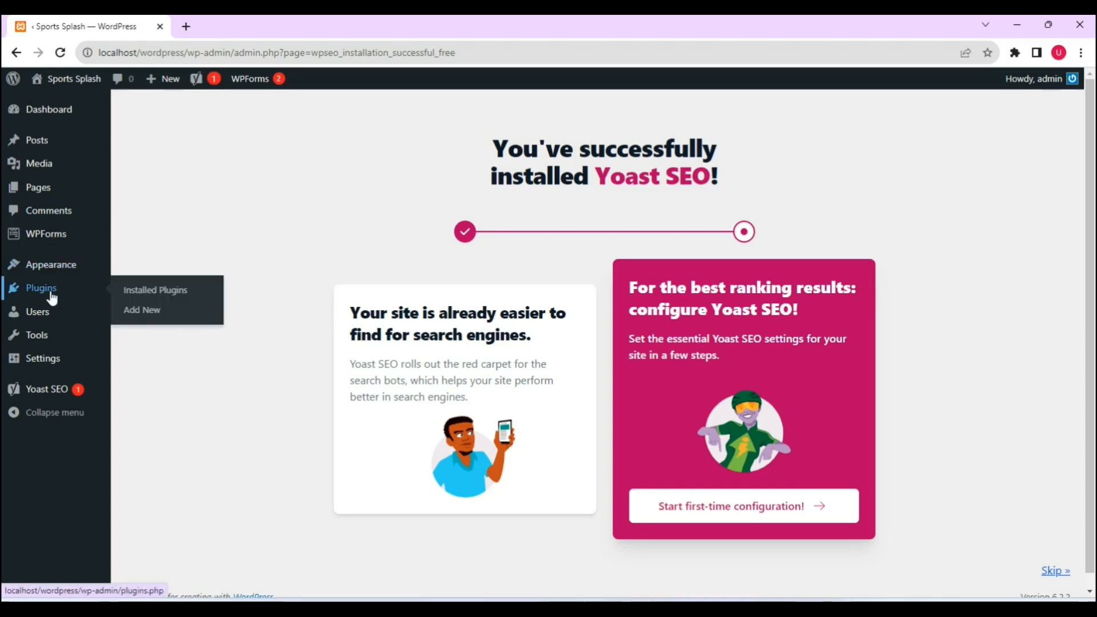
click(125, 313)
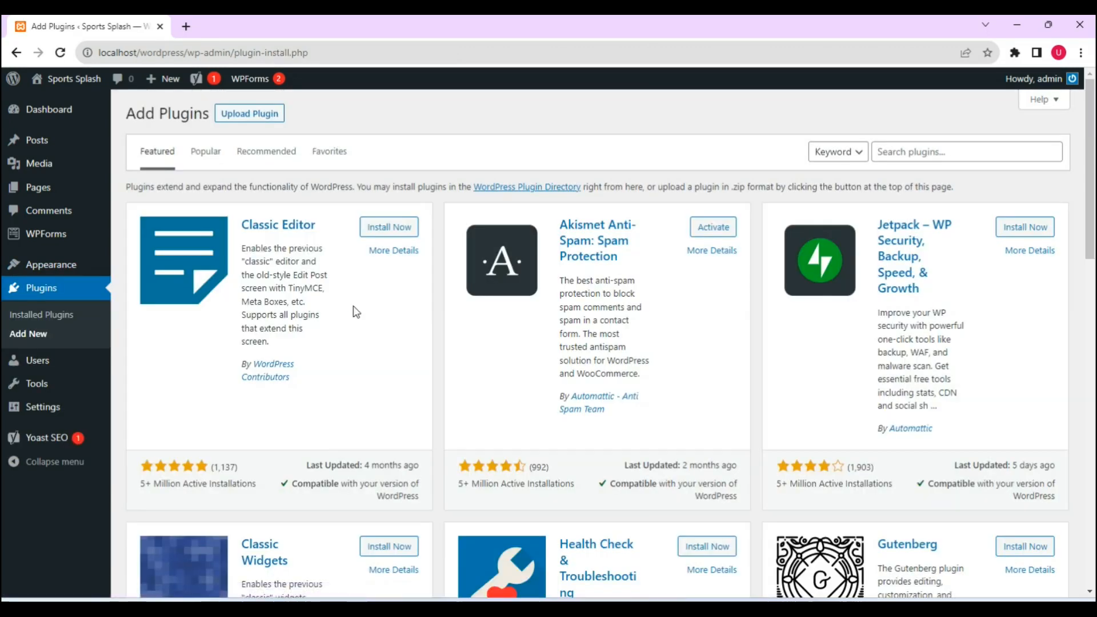
click(951, 153)
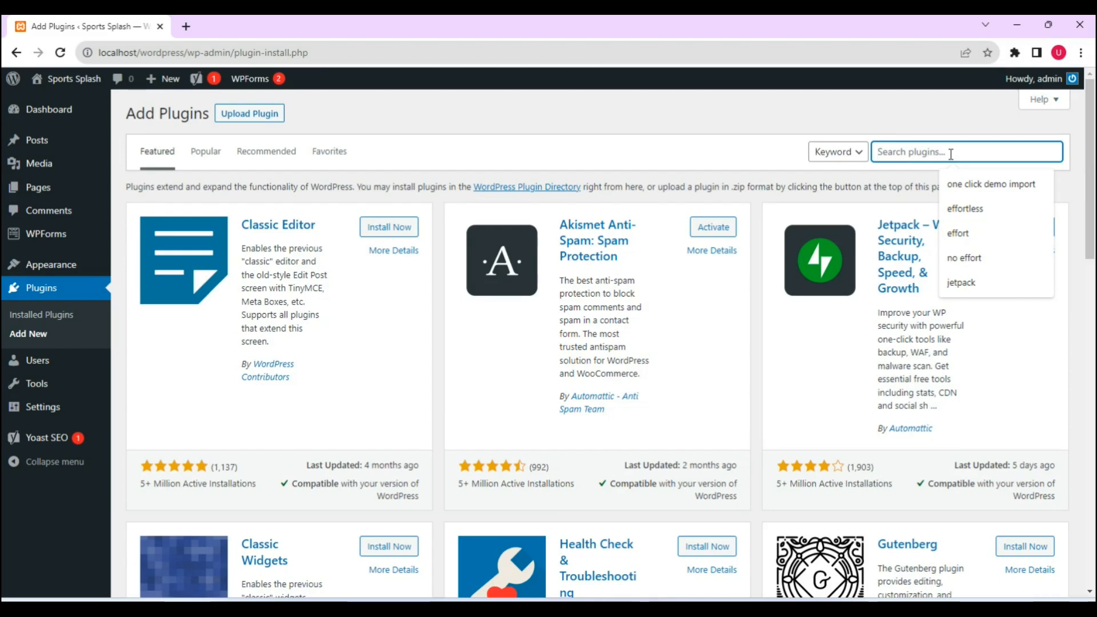
text(wp super cache)
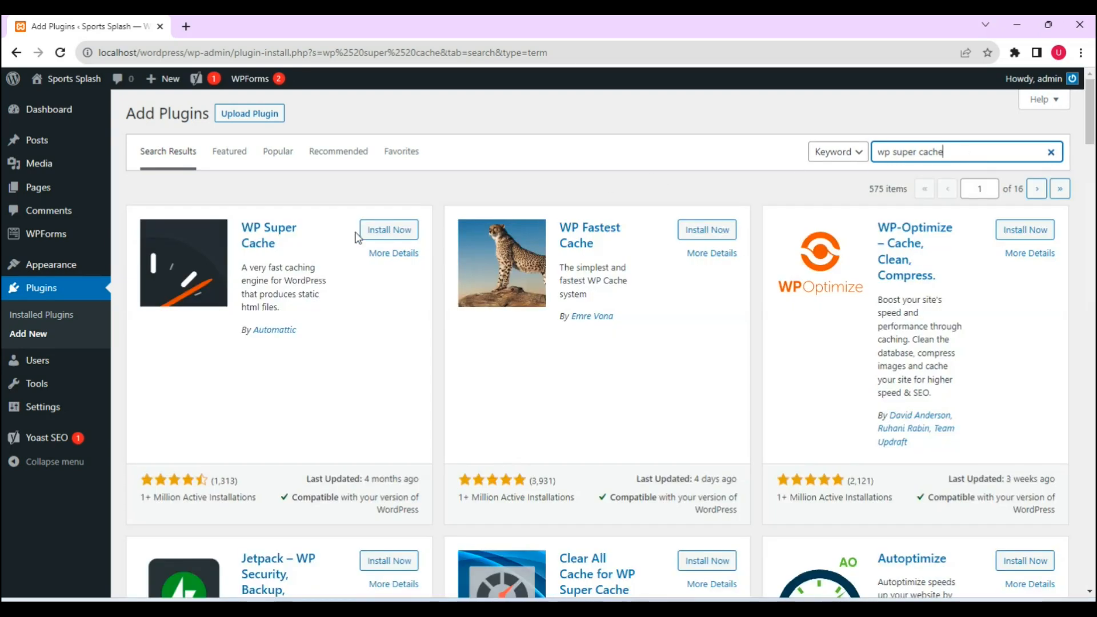
click(400, 232)
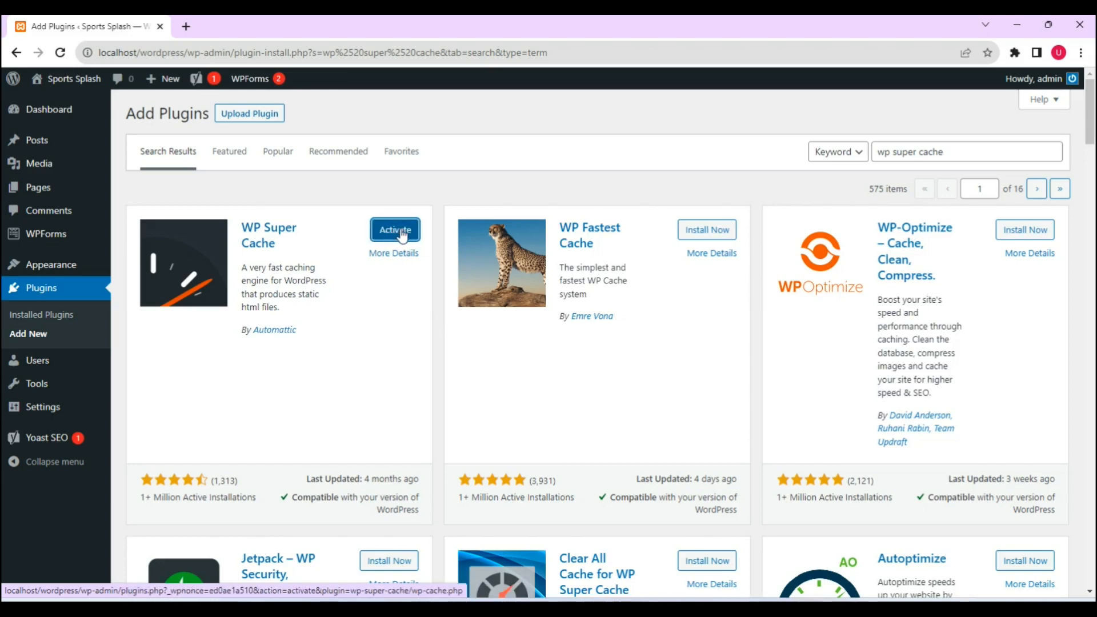
click(402, 234)
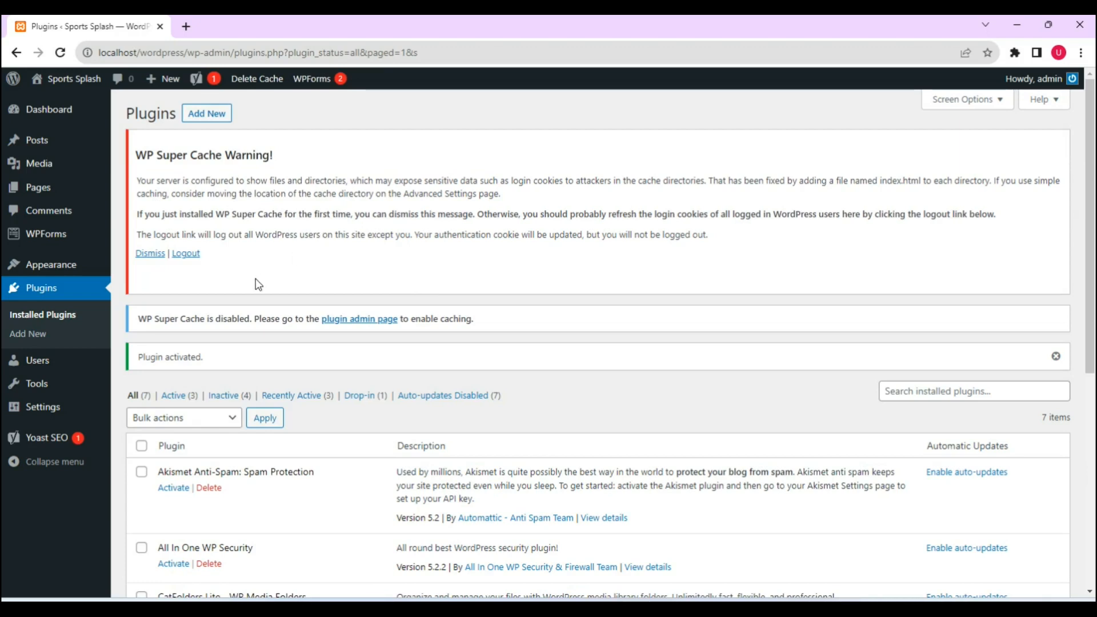
drag(1092, 214, 1073, 388)
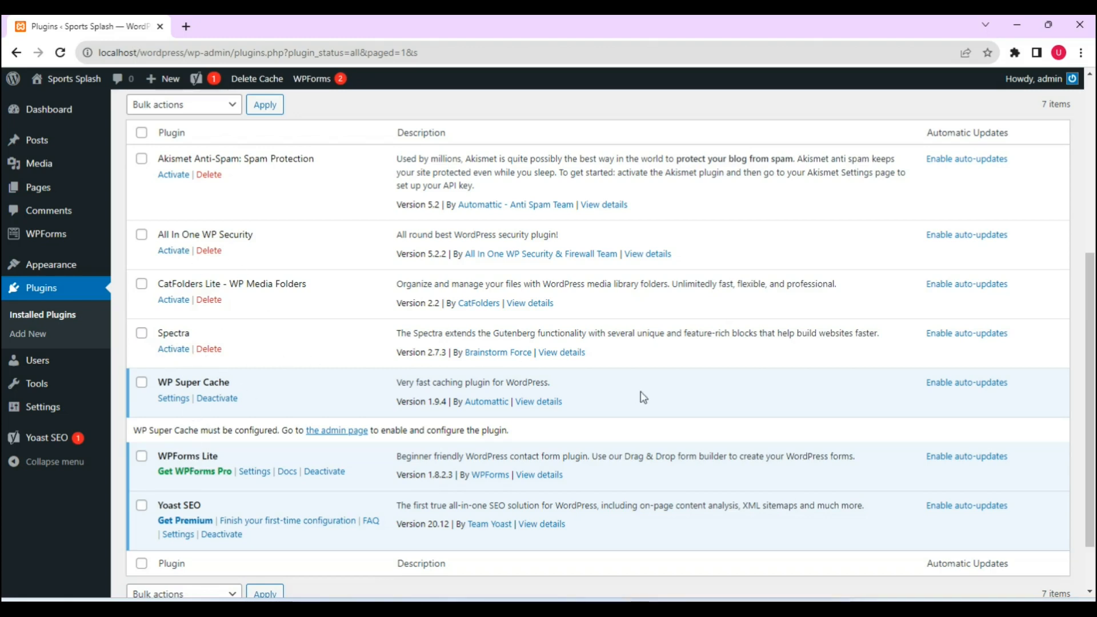
drag(1094, 409, 1093, 231)
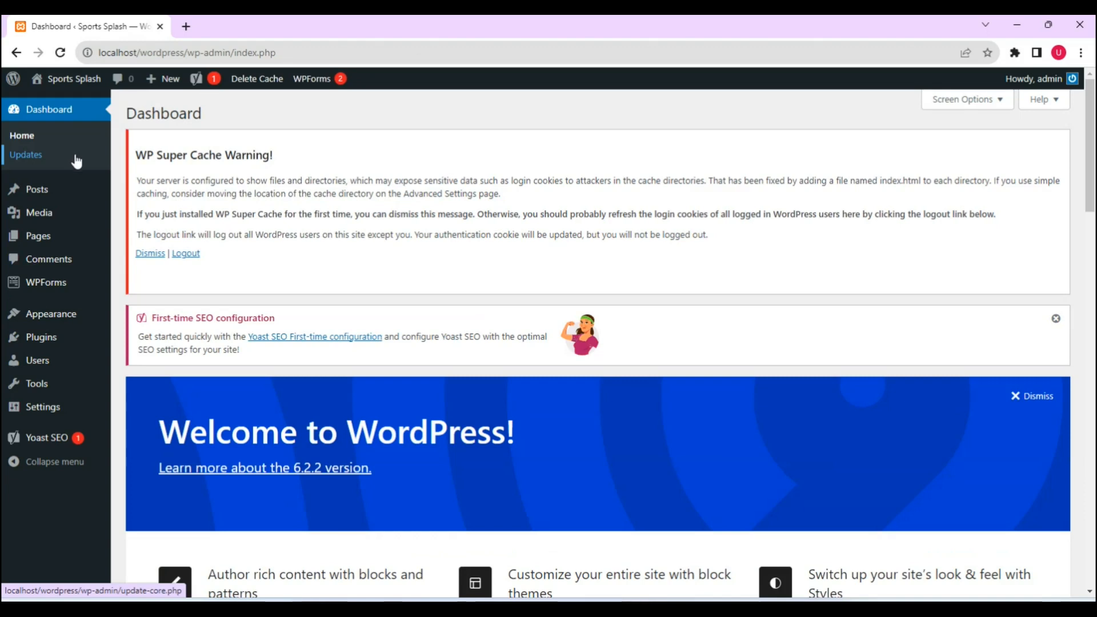
Search the theme directory for "colormag", and install and activate the ColorMag theme
mouse_move(36, 318)
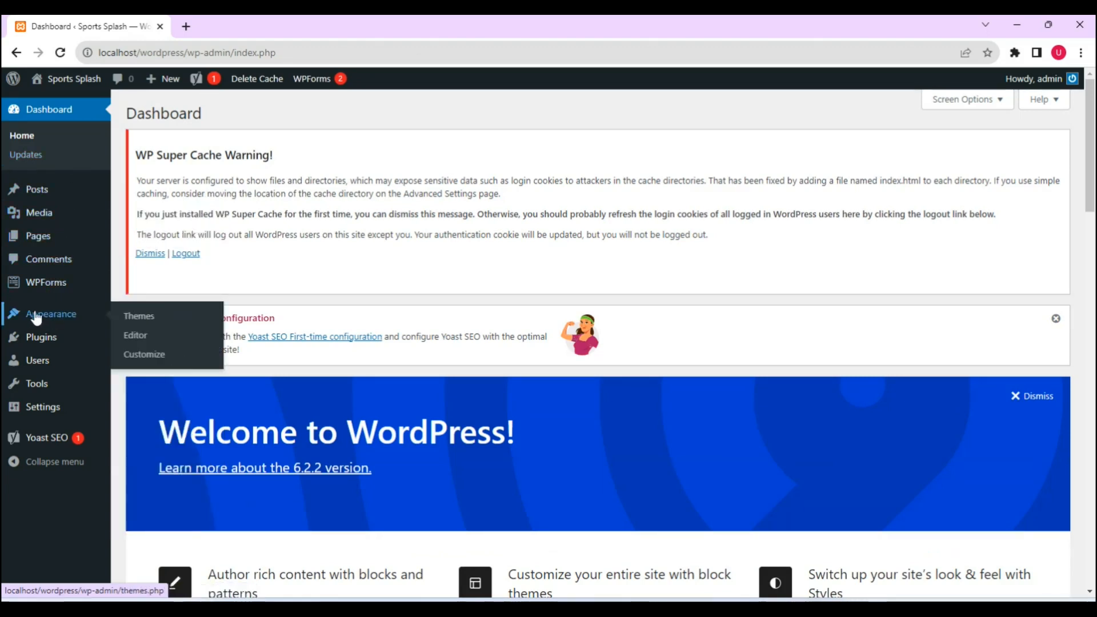
click(143, 320)
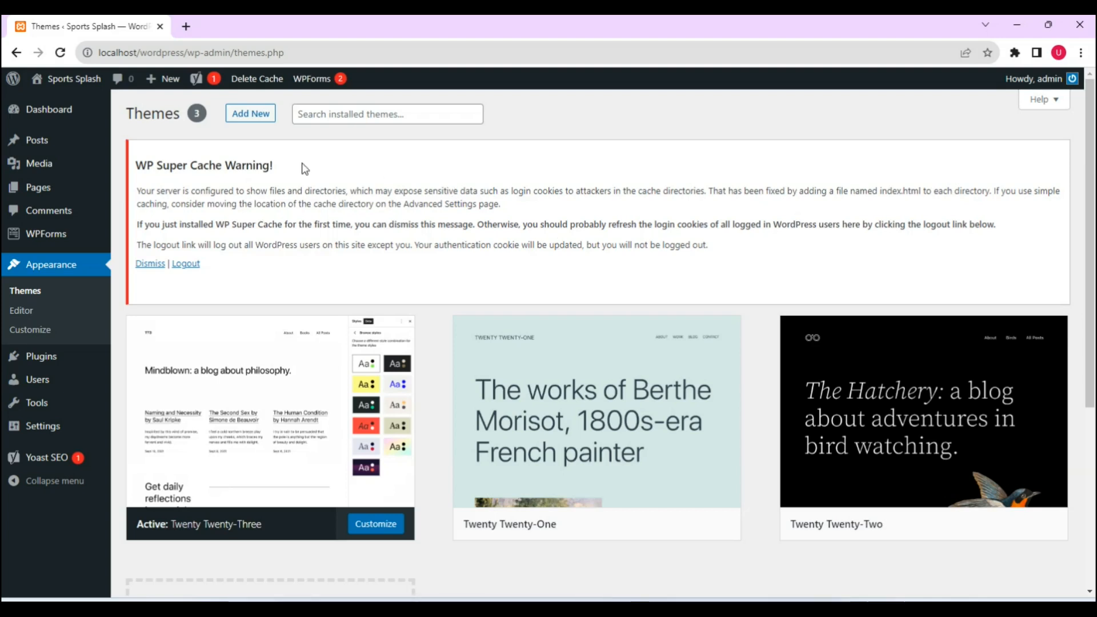
click(251, 115)
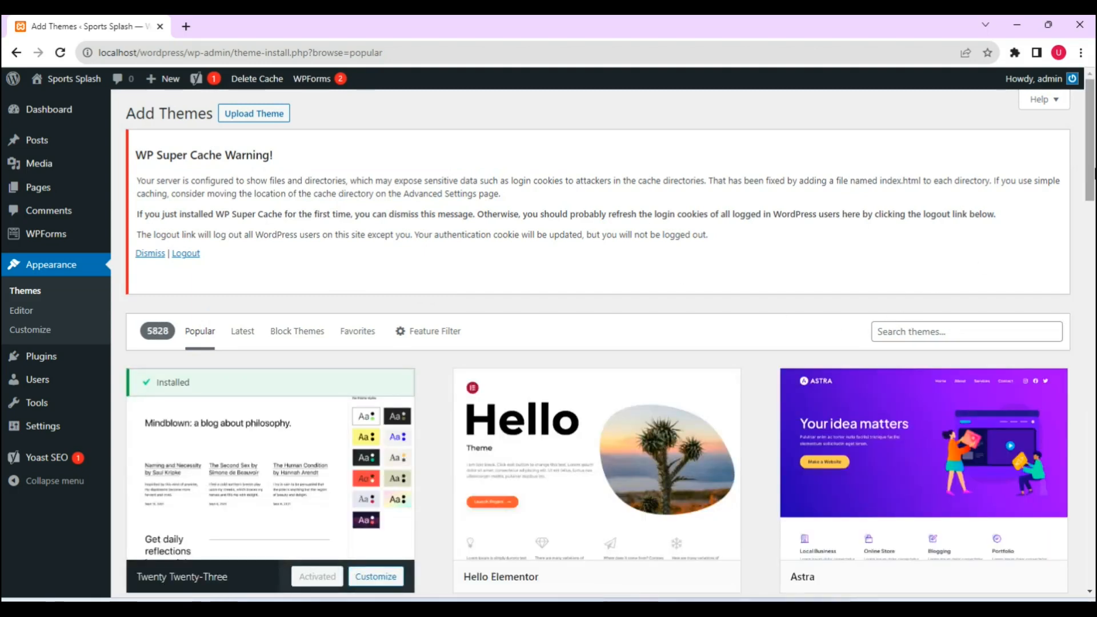
drag(1093, 171, 1070, 119)
click(981, 330)
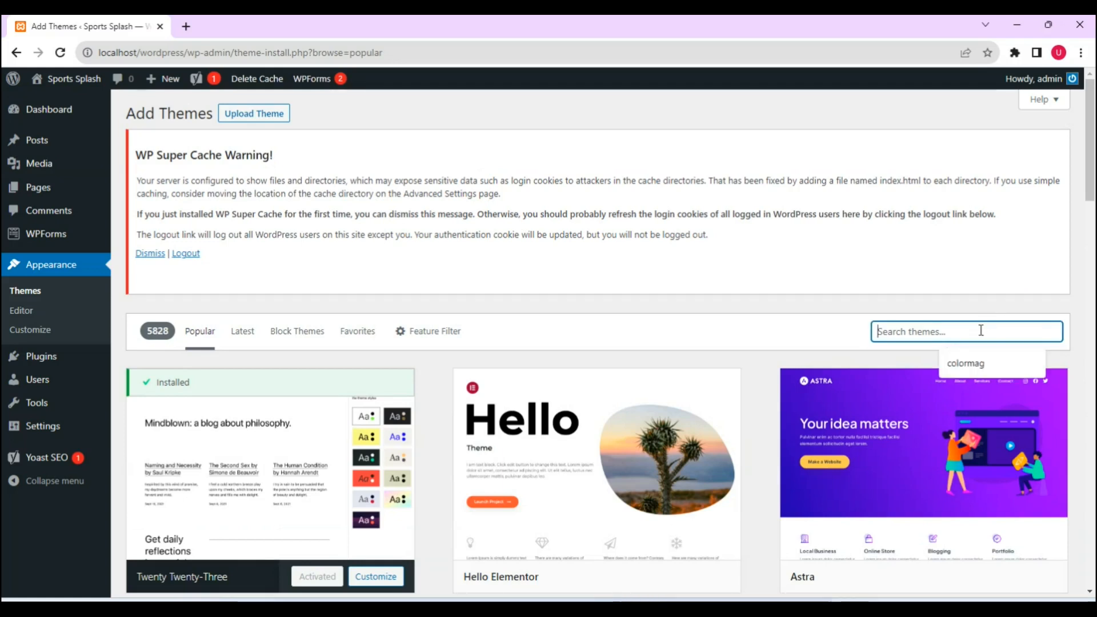
click(971, 364)
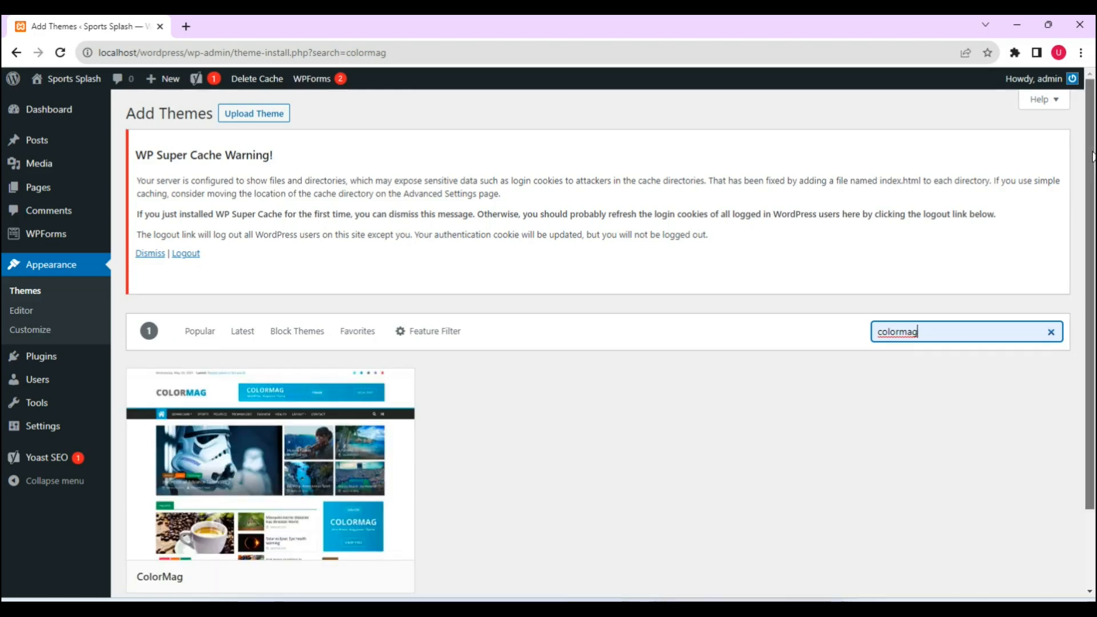
scroll(1090, 245, down, 2)
mouse_move(290, 446)
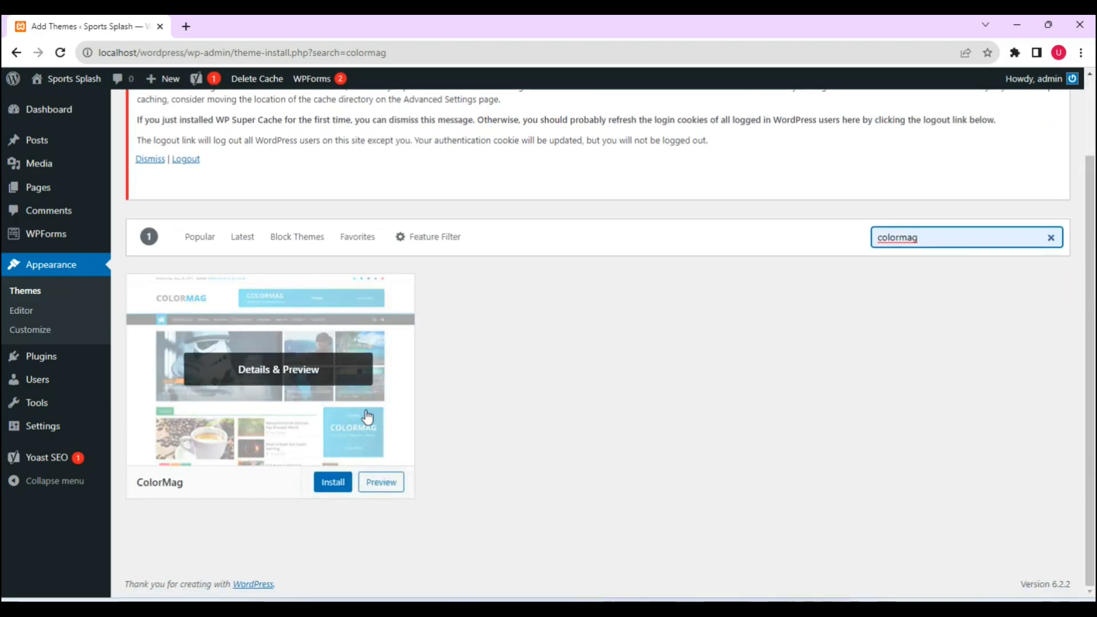
click(333, 485)
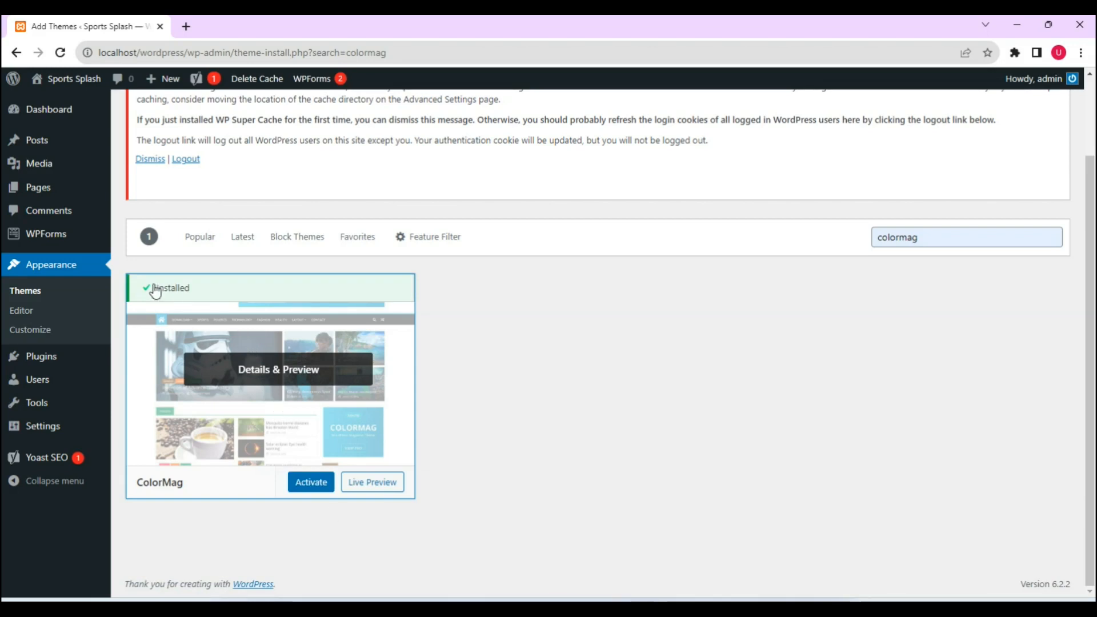
click(308, 482)
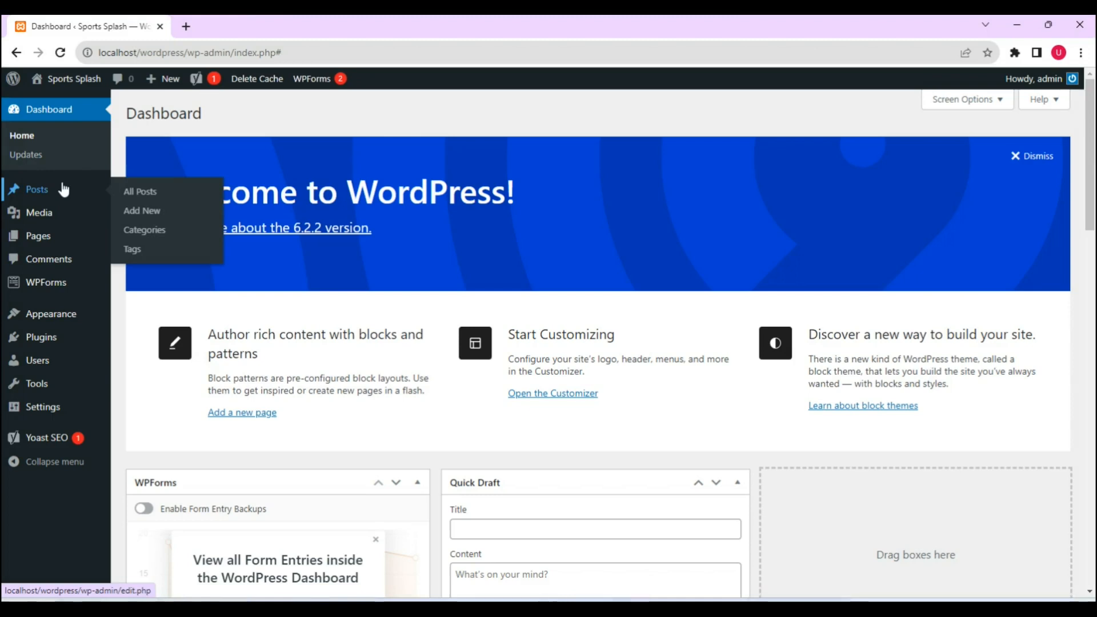
Upload images 1 to 5 from the Basketball IMG folder to the media library
mouse_move(48, 213)
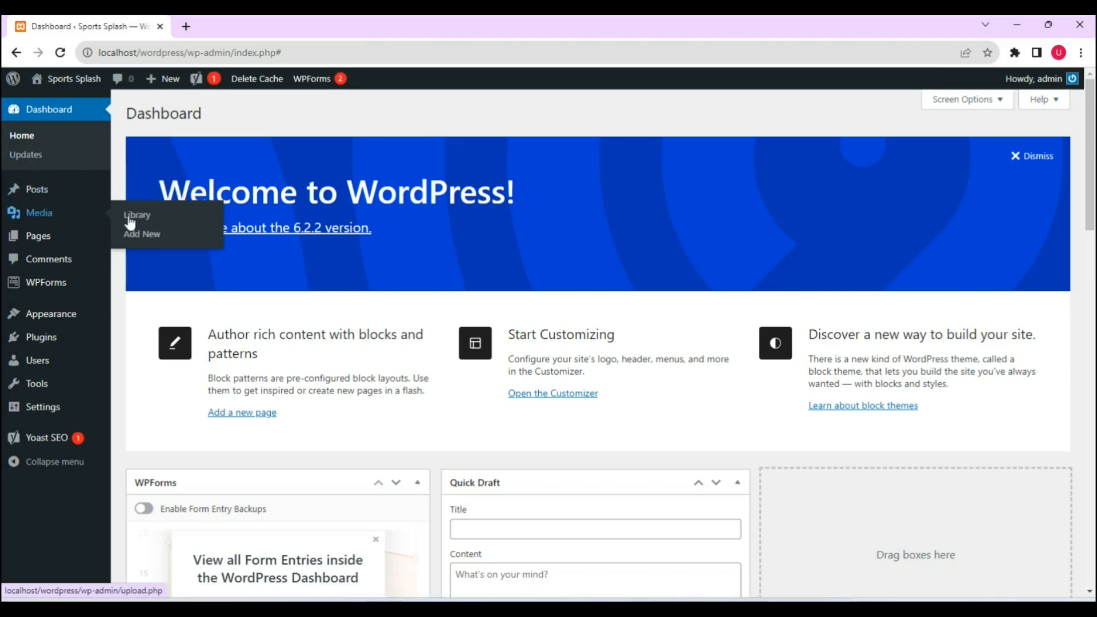
click(151, 231)
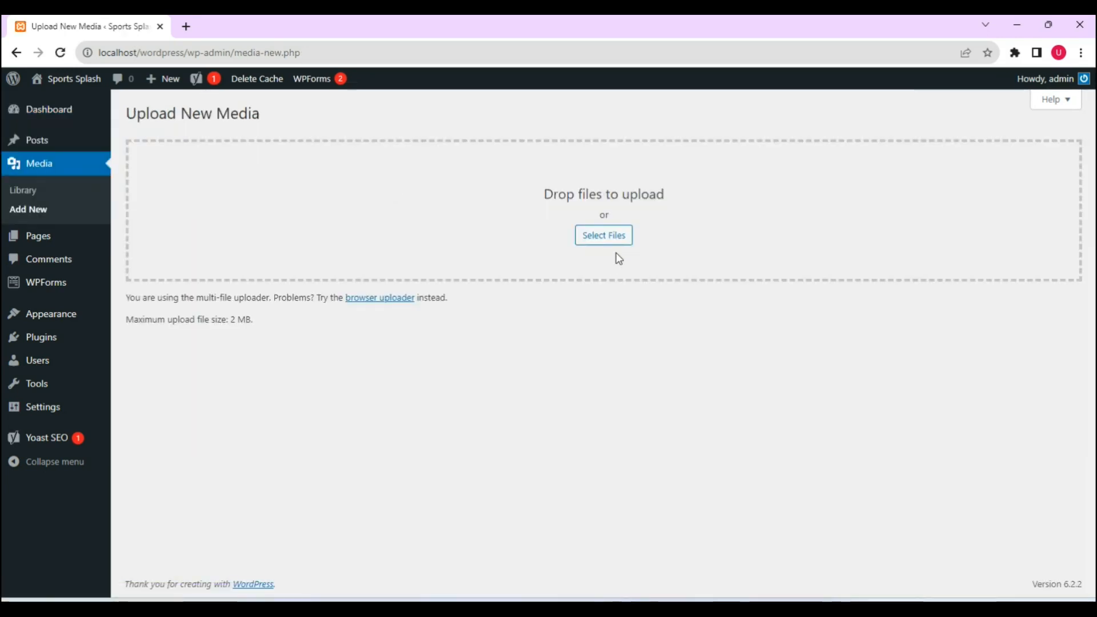
click(611, 237)
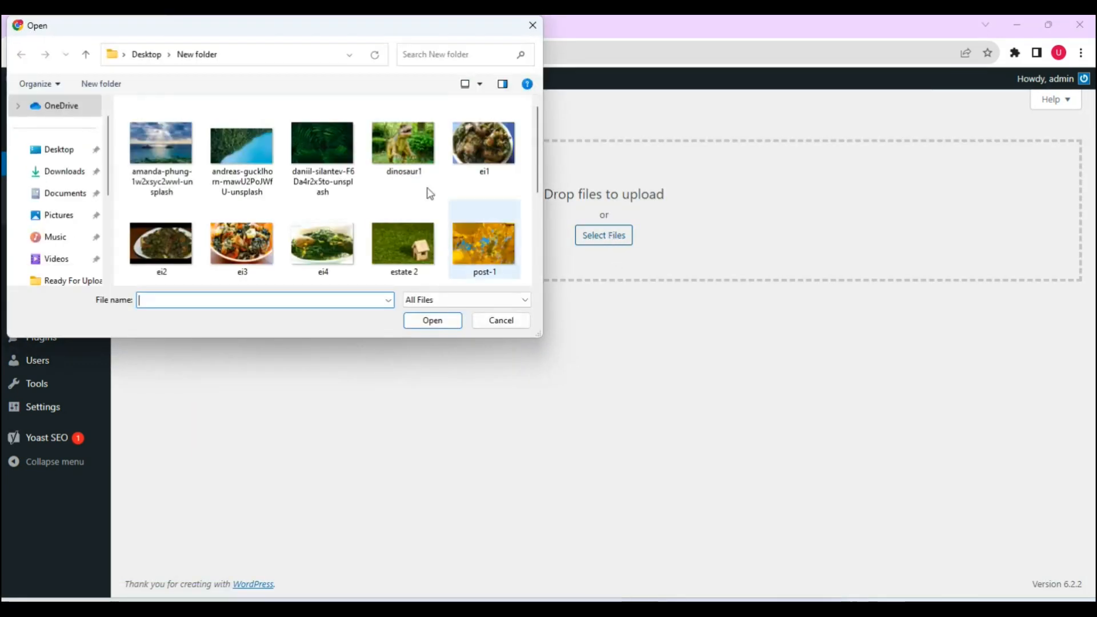
click(160, 143)
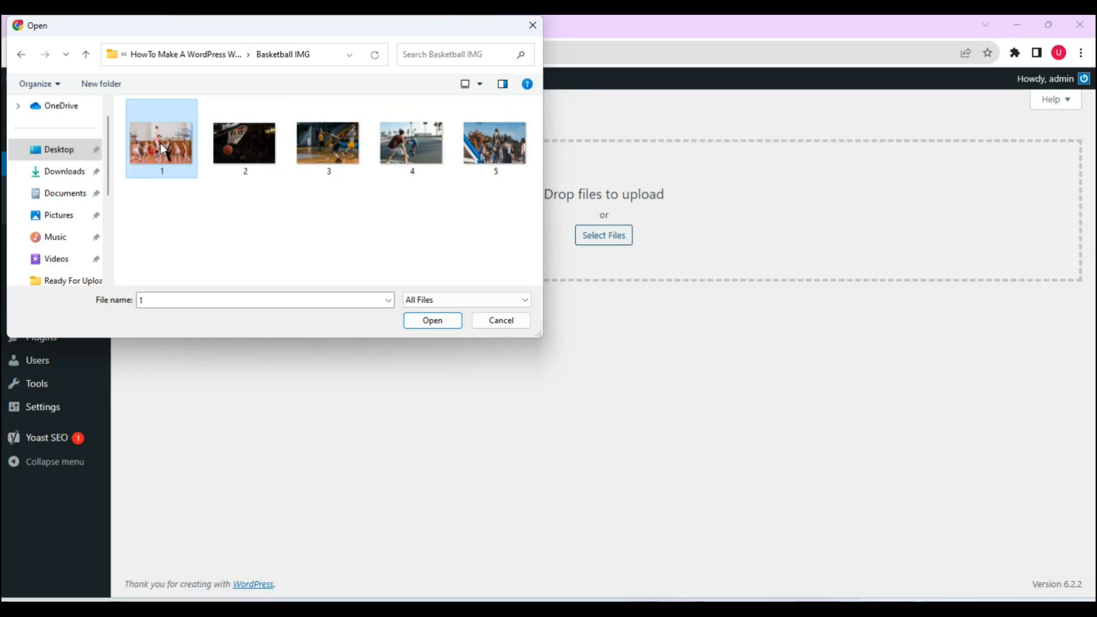
key(shift+Right)
key(shift+Right)
key(shift+Right)
key(shift+Right)
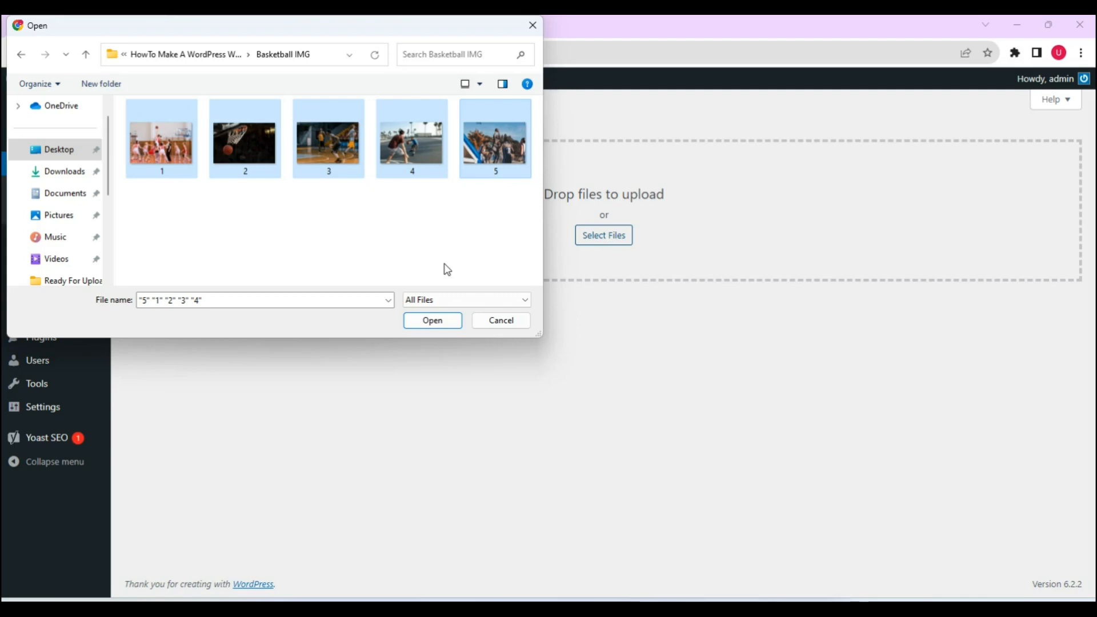
click(445, 320)
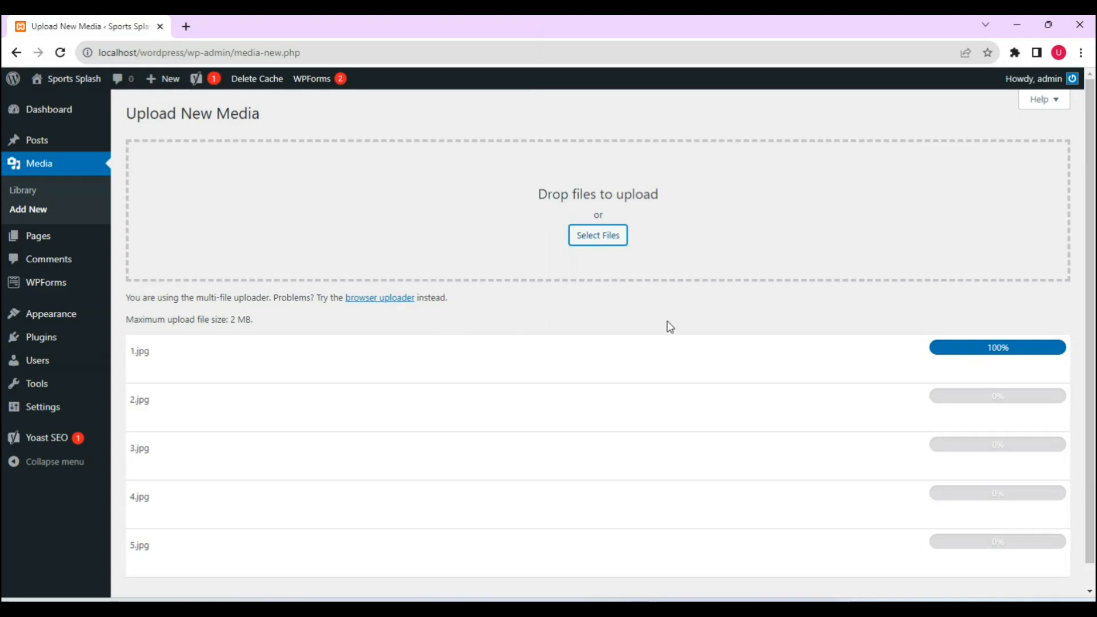
Upload the boxing images from the Boxing IMG folder to the media library
click(614, 238)
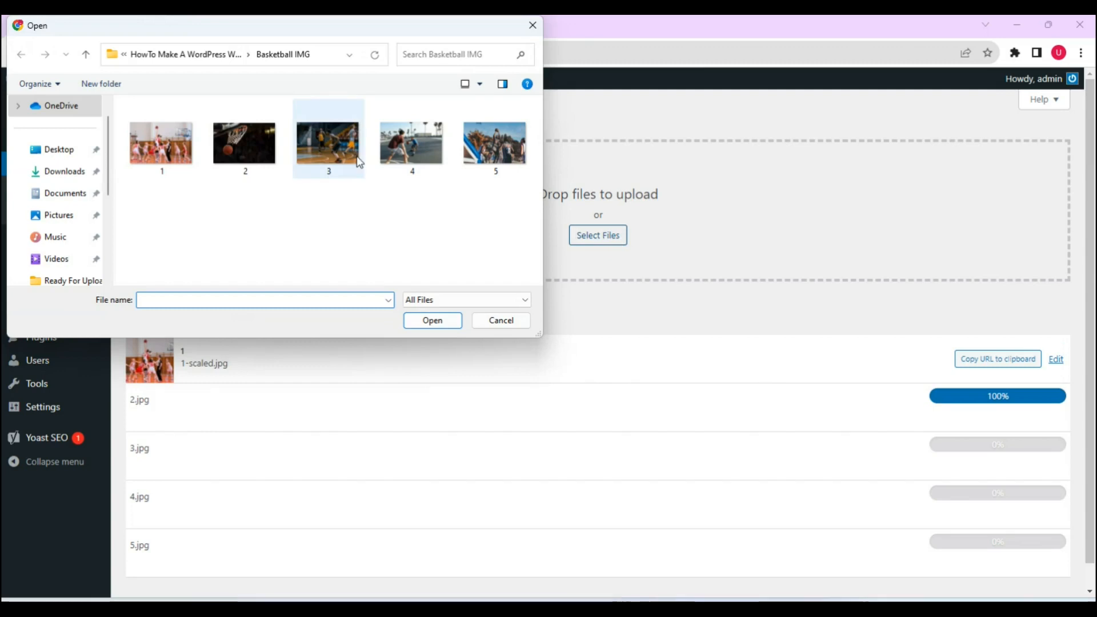
click(201, 57)
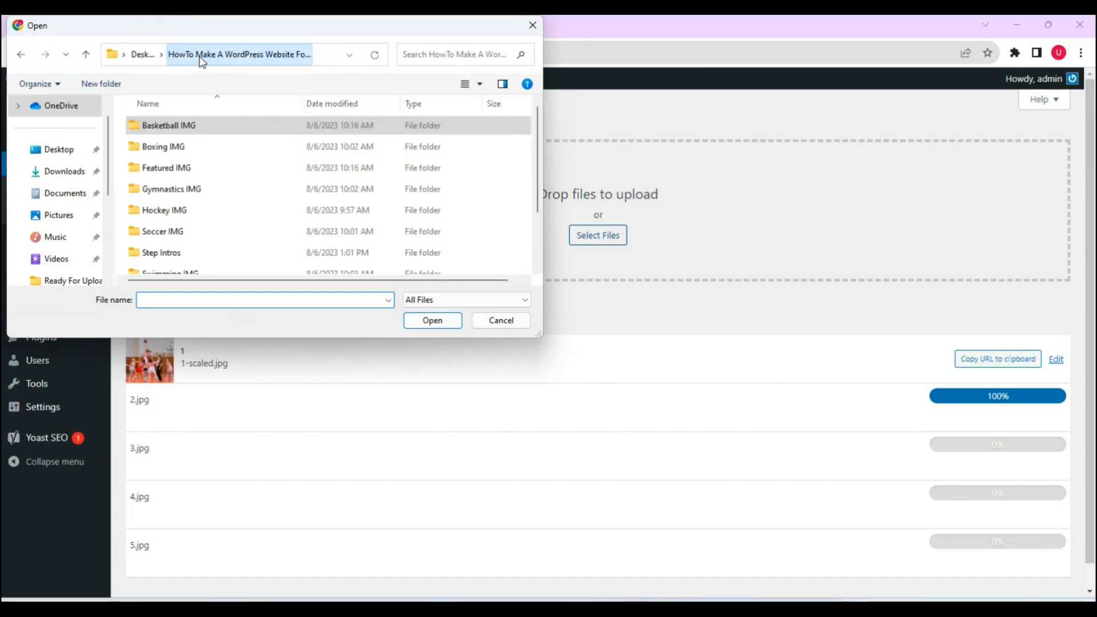
double_click(209, 149)
click(154, 149)
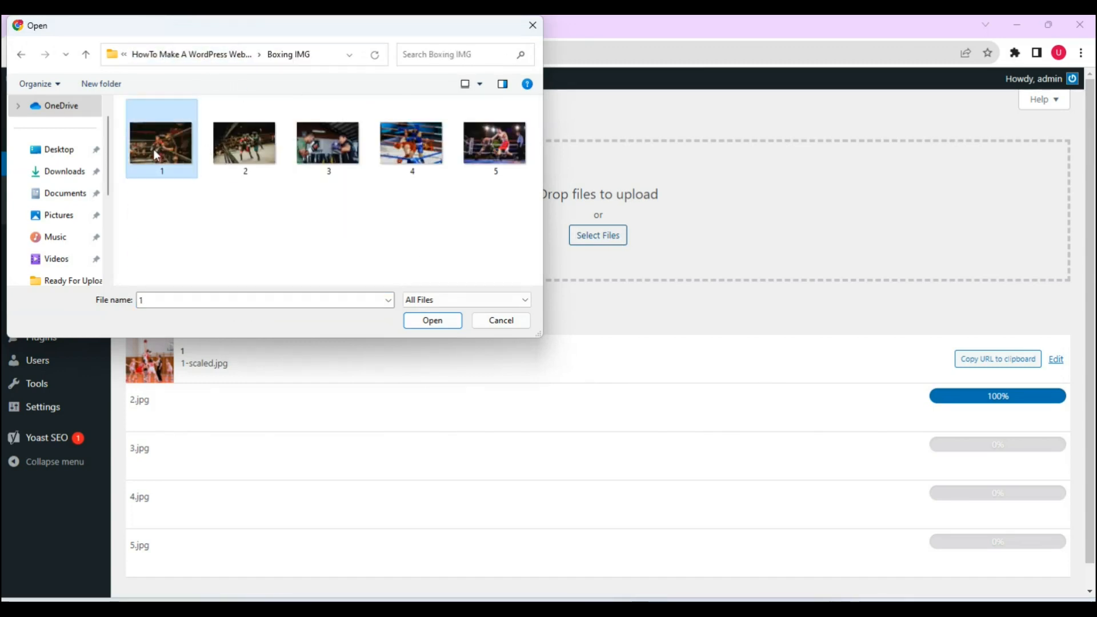
key(shift+Right)
key(shift+Right)
key(Return)
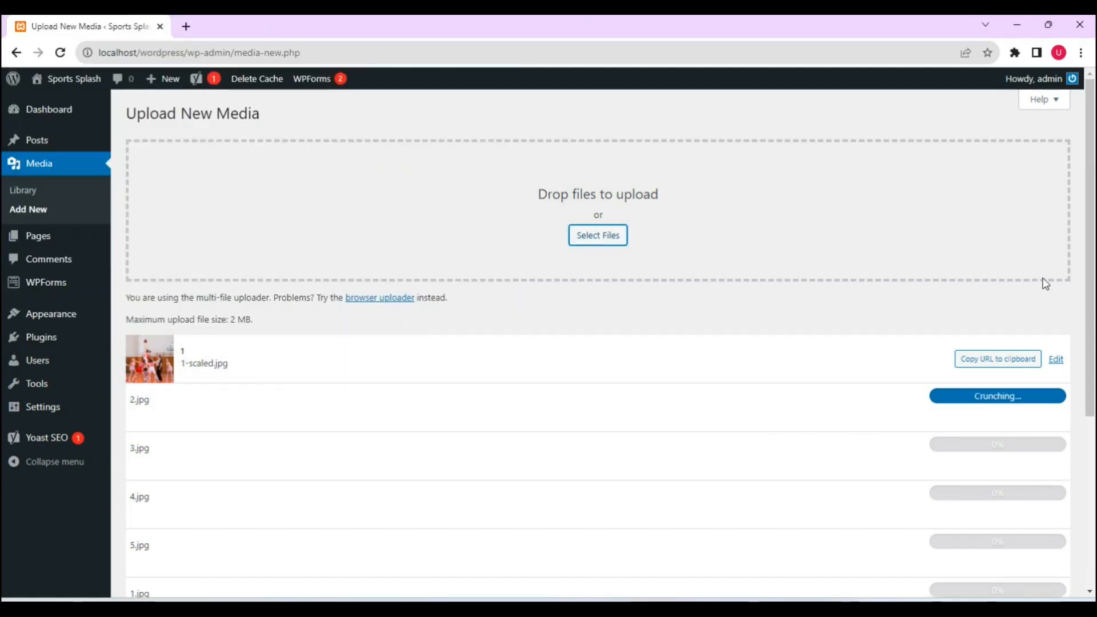
Upload all seven images from the Featured IMG folder to the media library
mouse_move(1091, 210)
mouse_down()
mouse_move(1093, 386)
mouse_move(1091, 219)
mouse_up()
click(622, 222)
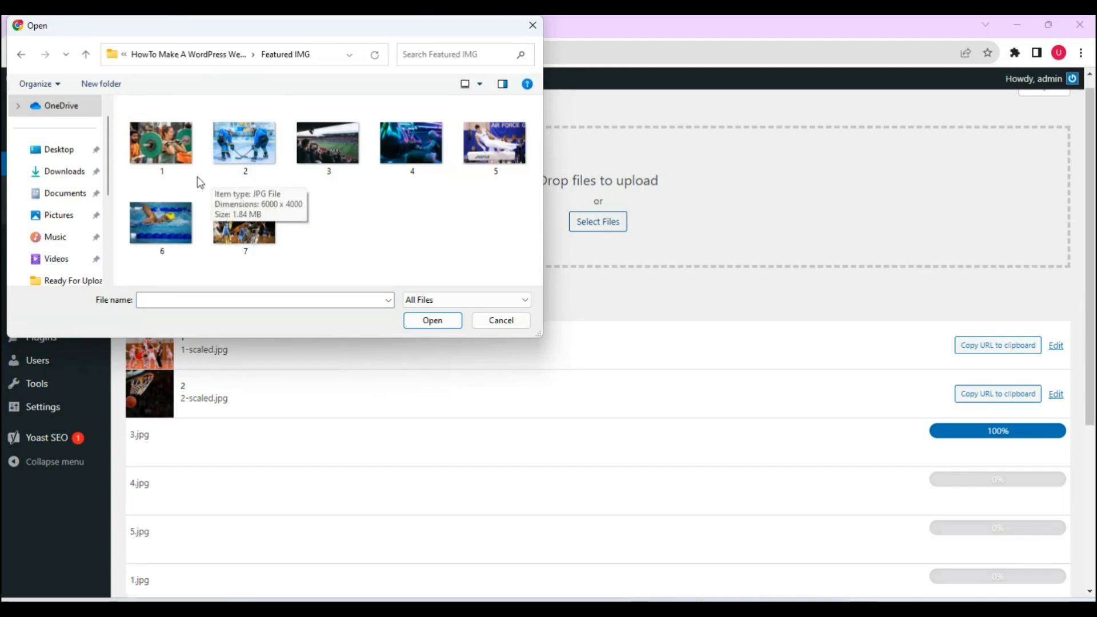
click(163, 147)
key(ctrl+a)
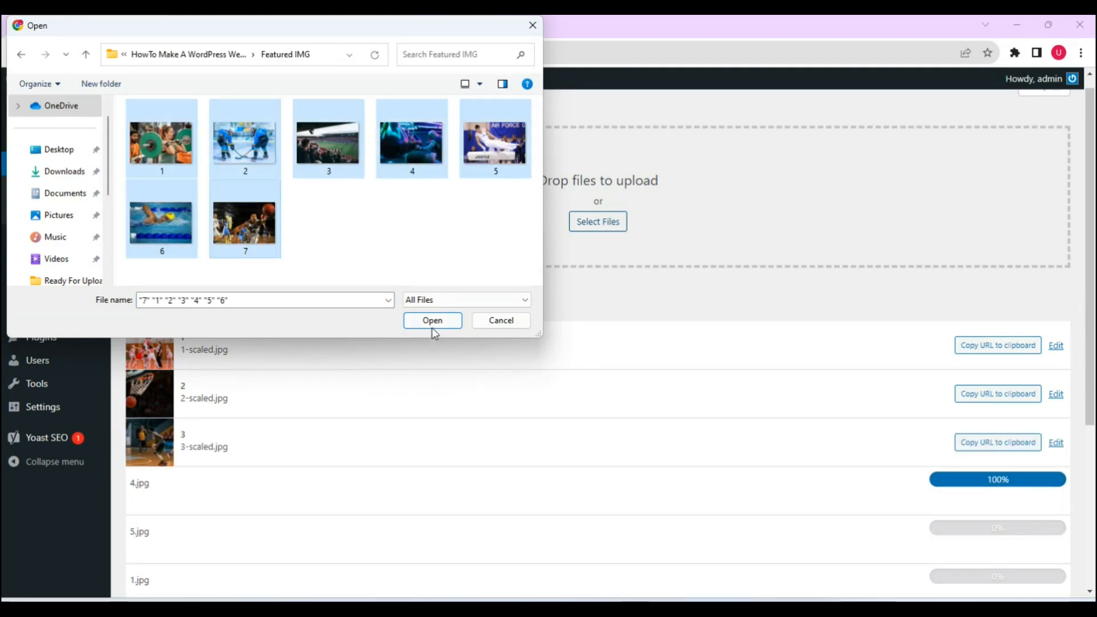
click(432, 320)
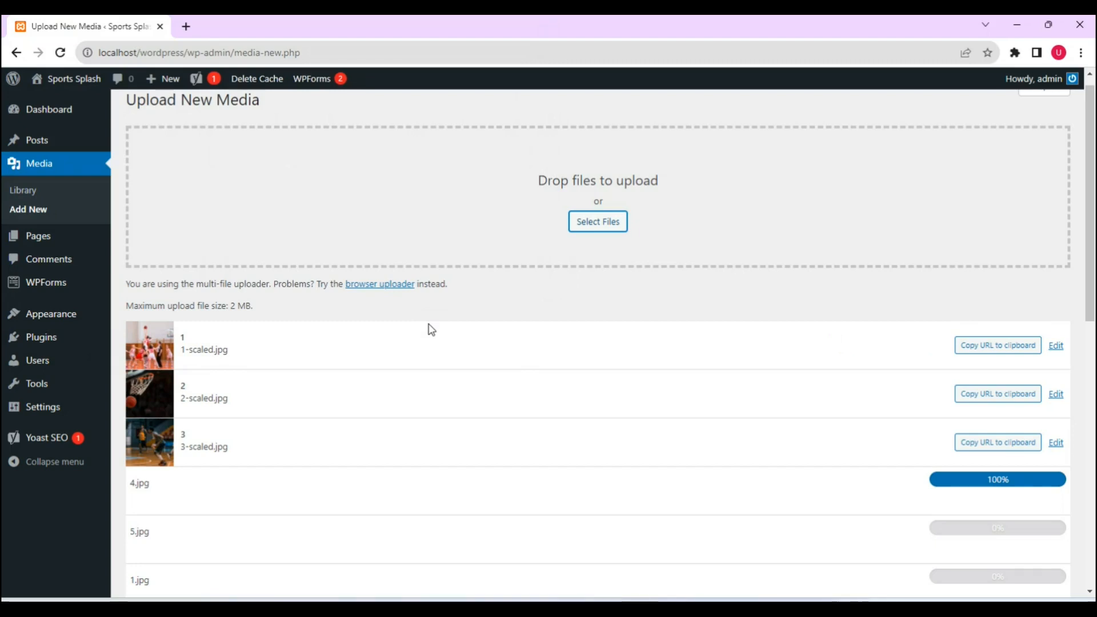
Upload images 1 to 5 from the Gymnastics IMG folder to the media library
mouse_move(1091, 210)
mouse_down()
mouse_move(1093, 219)
mouse_move(1095, 204)
mouse_up()
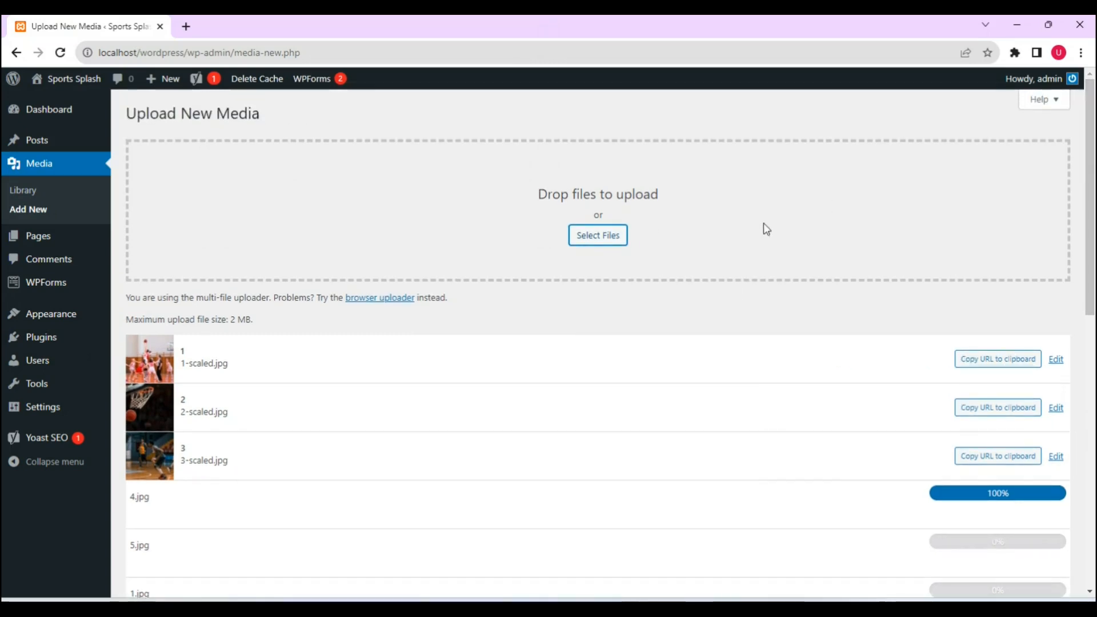
click(613, 235)
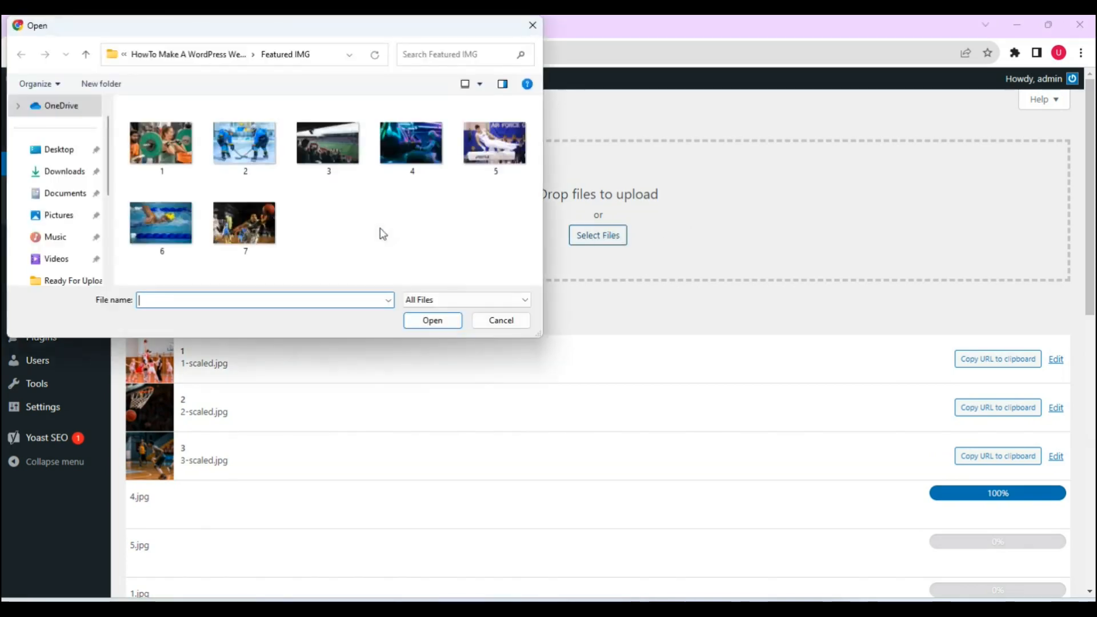
click(191, 58)
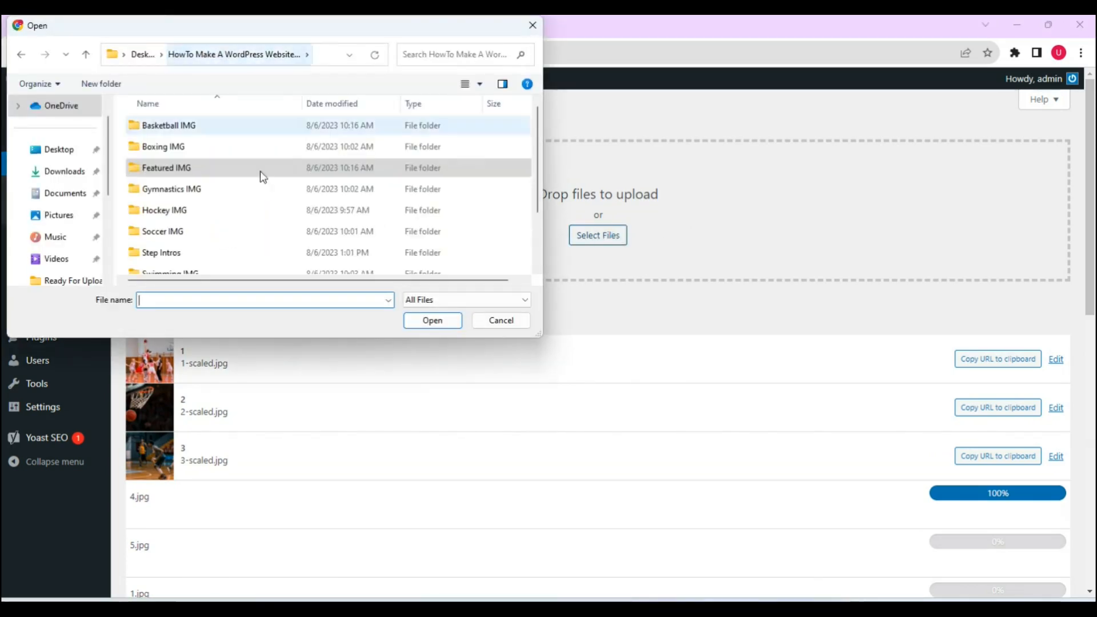
click(233, 197)
double_click(233, 196)
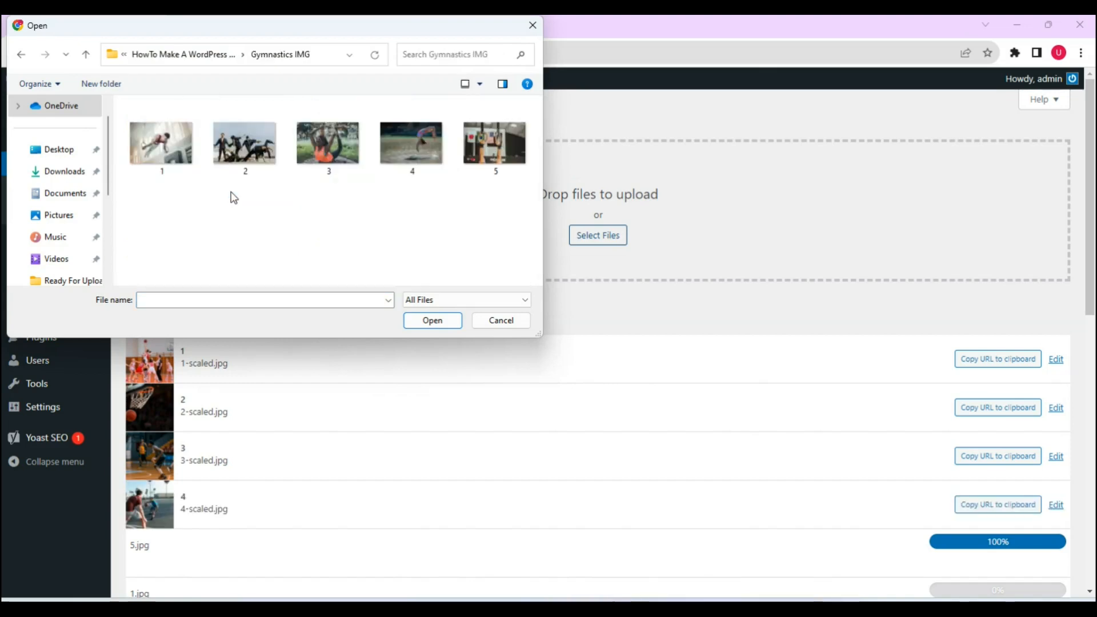
click(176, 164)
key(shift+Right)
key(shift+Right)
key(shift+Right)
key(shift+Right)
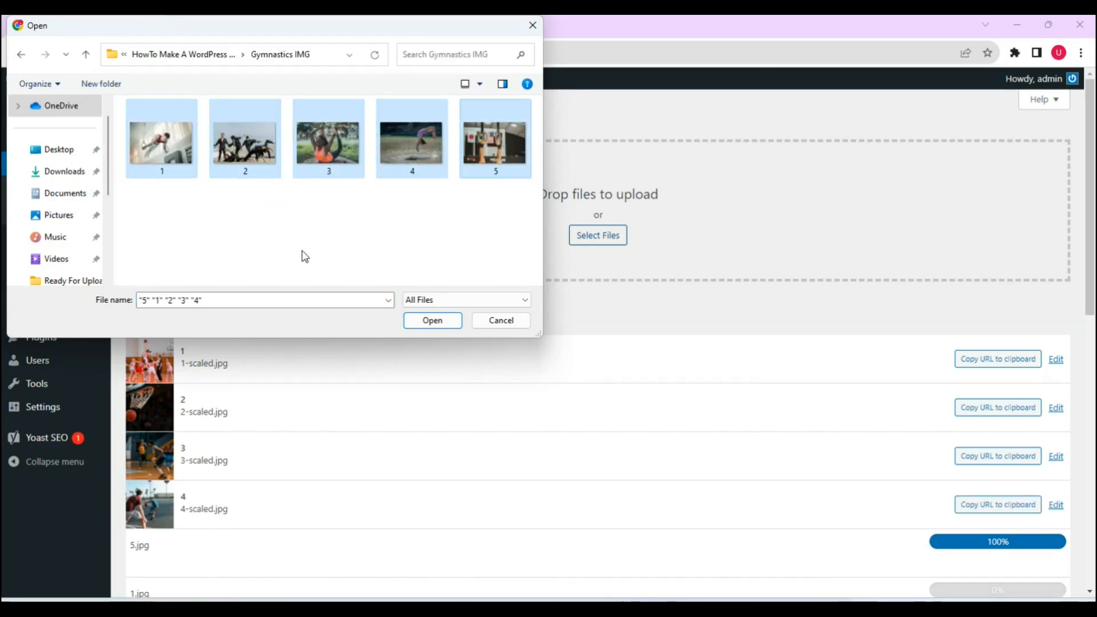
click(417, 324)
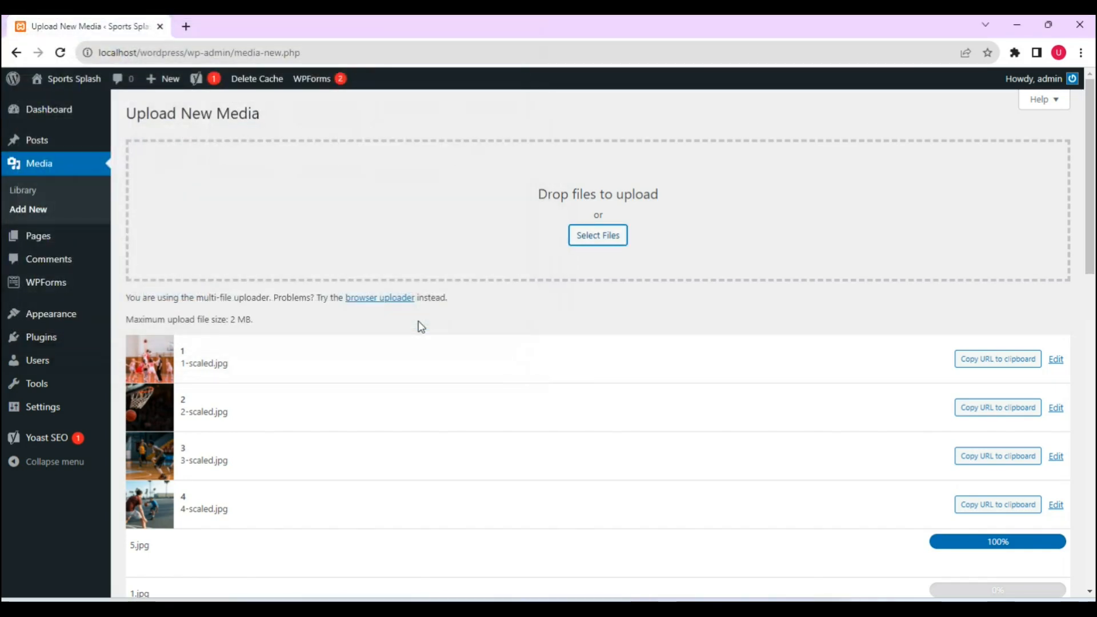
Upload images 1 to 5 from the Hockey IMG folder to the media library
drag(1093, 166, 1093, 480)
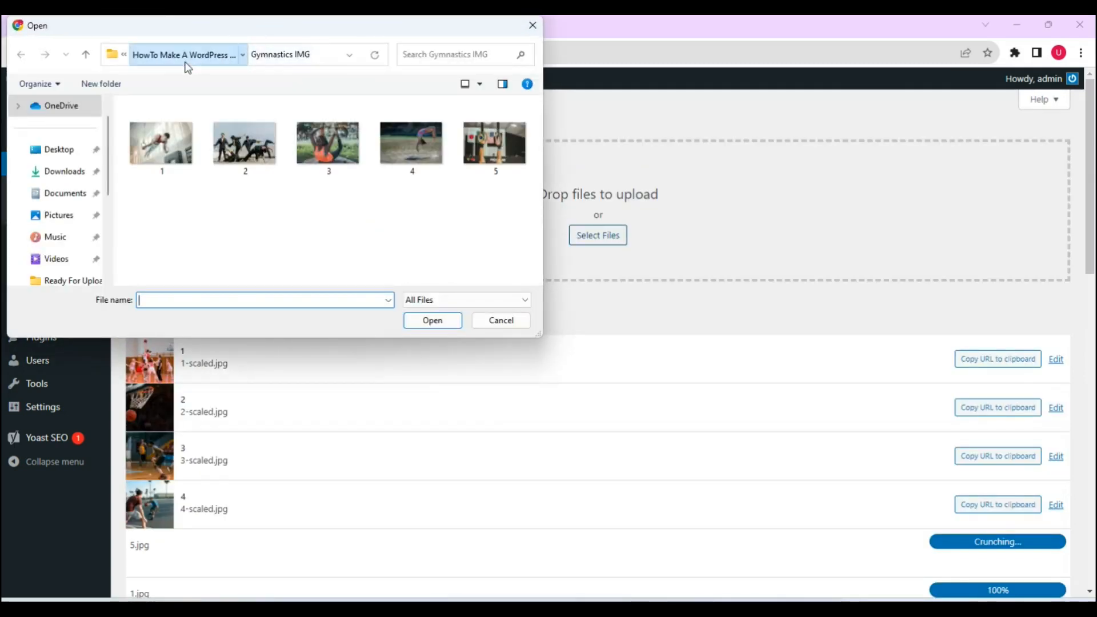
click(184, 55)
double_click(228, 213)
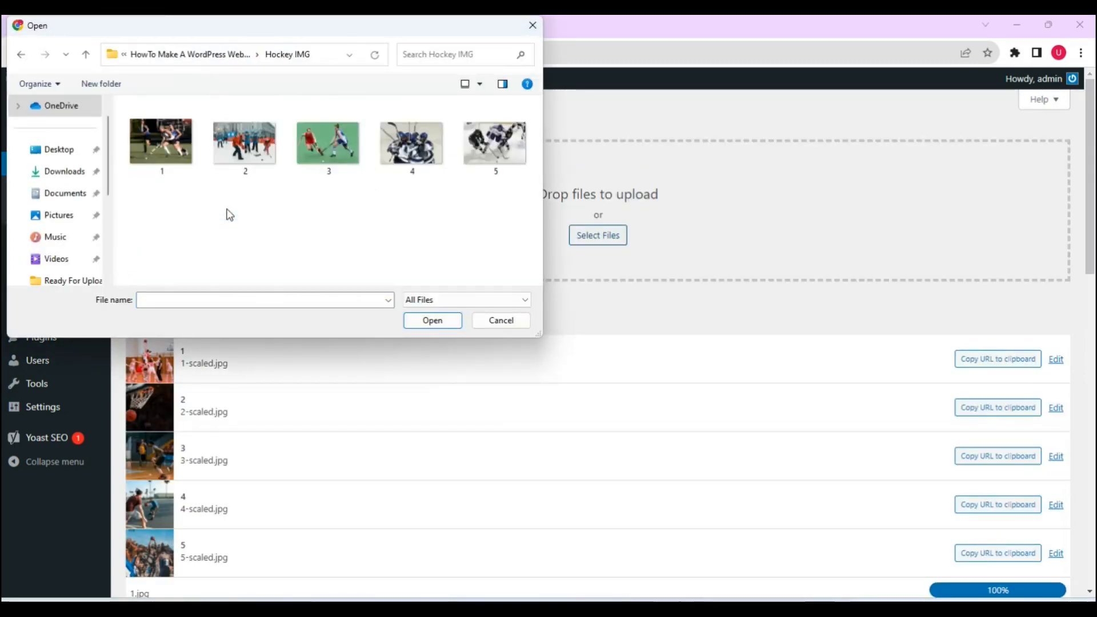
click(164, 143)
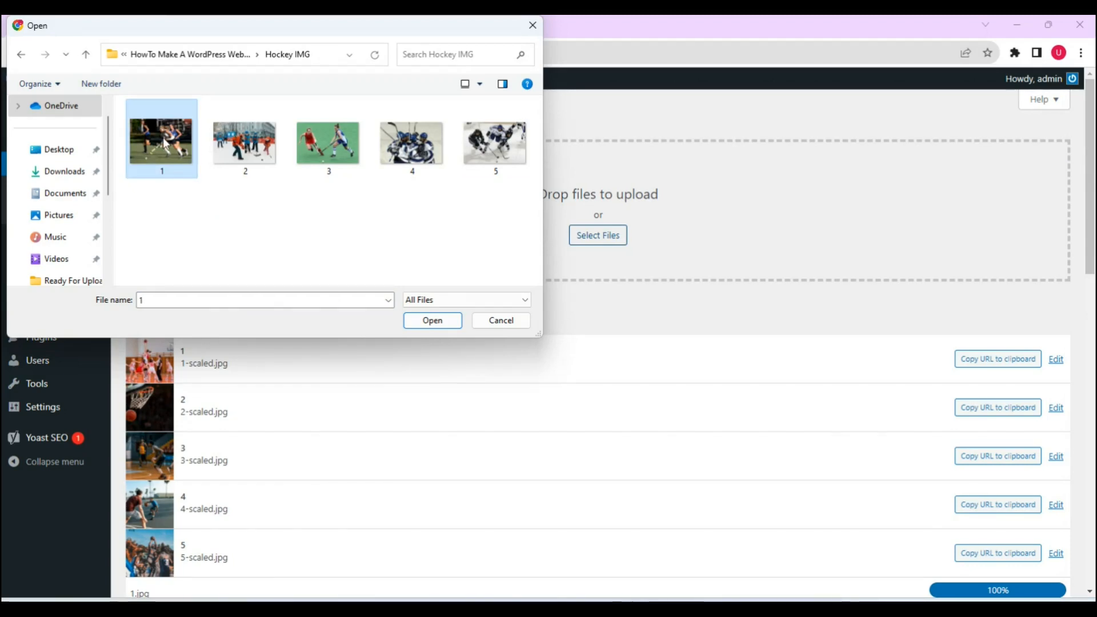
key(shift+Right)
key(shift+Right)
key(shift+Right)
key(shift+Right)
click(440, 319)
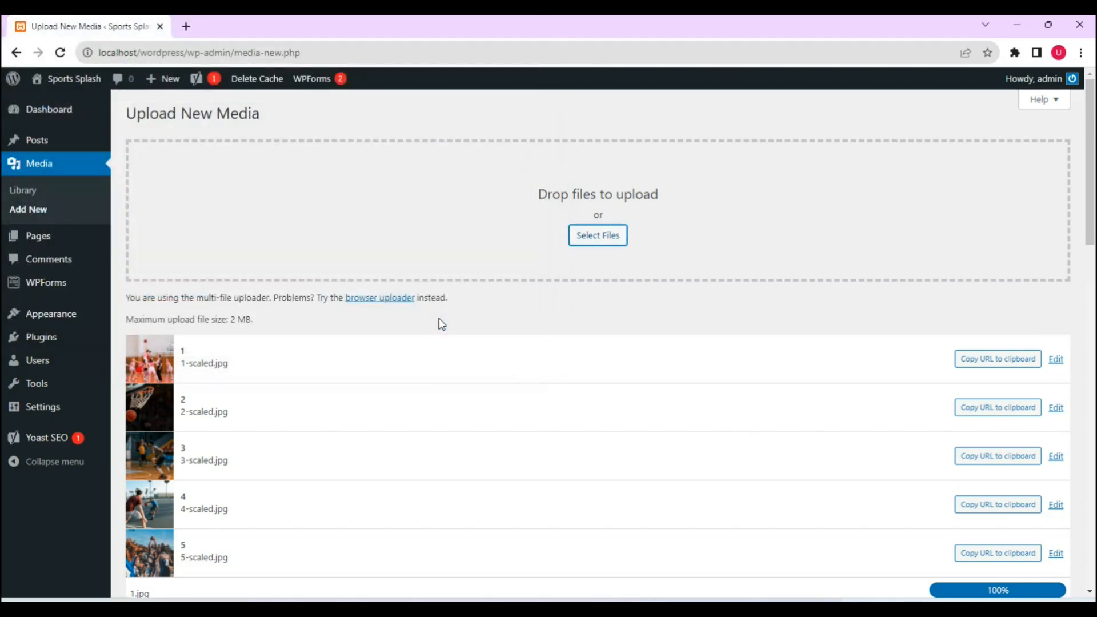
Start another media upload and browse back to the parent folder of the sports image folders
click(611, 242)
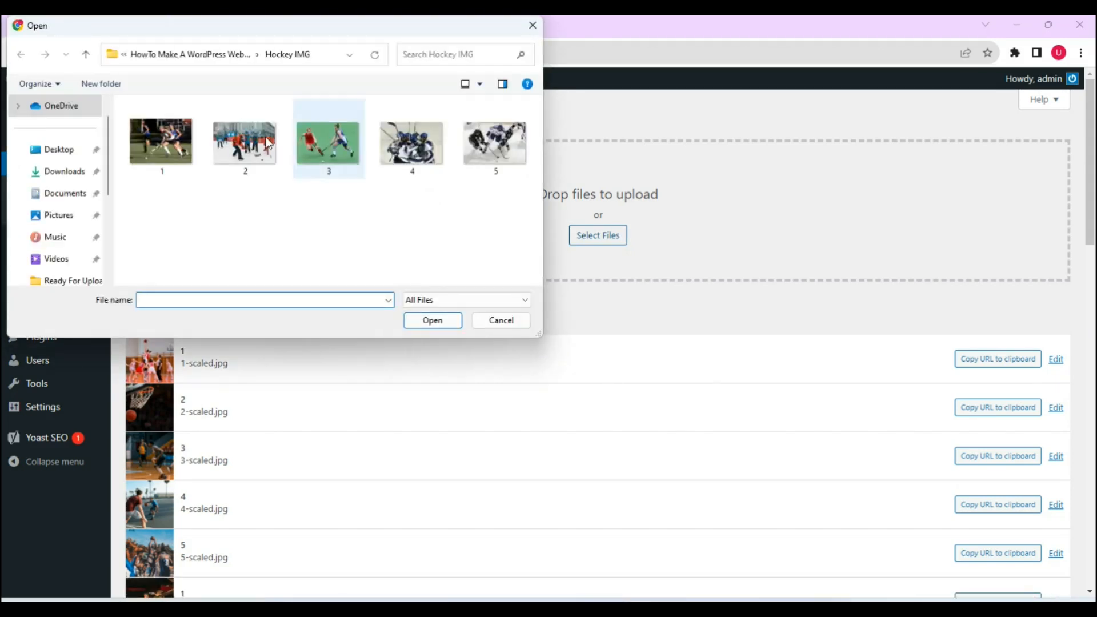
click(184, 55)
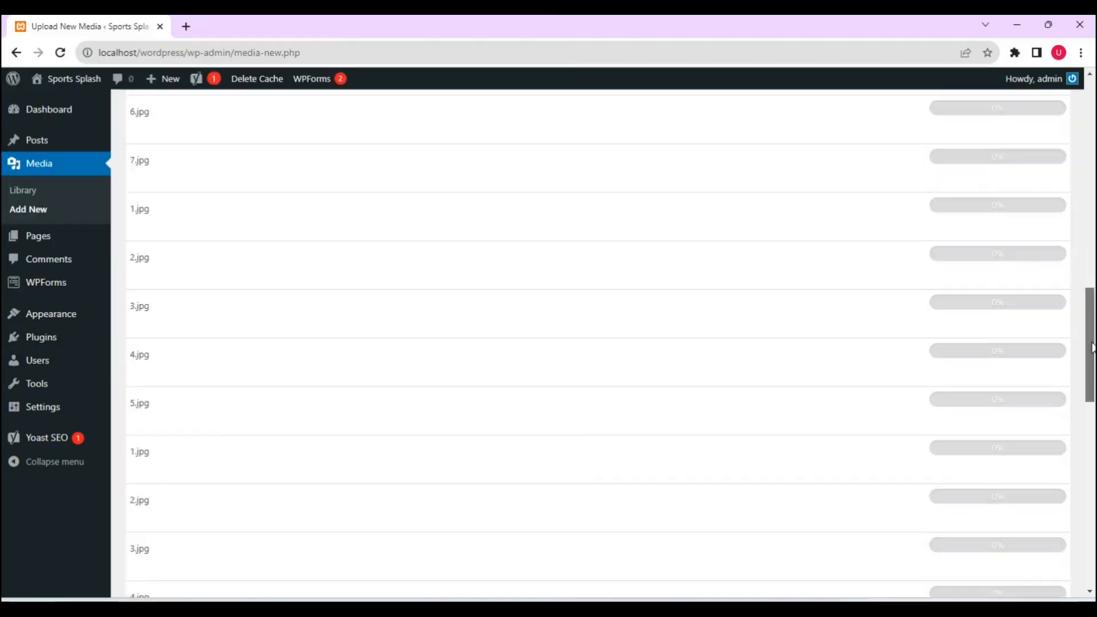
Check the list of uploaded files to its end and look over the images in the media library
drag(1091, 347, 1088, 296)
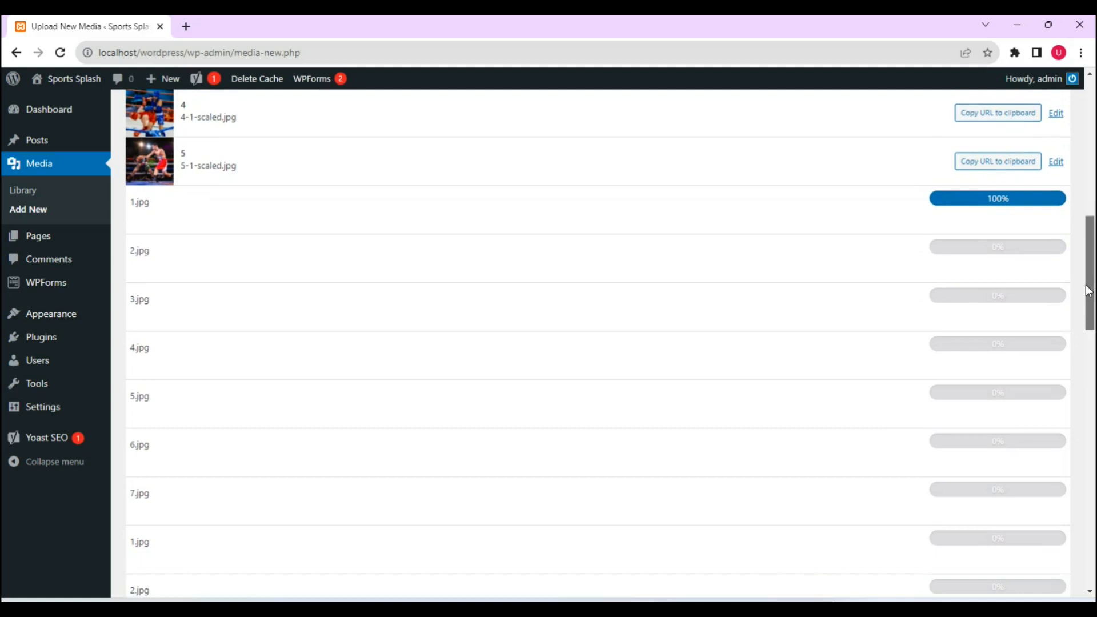
drag(1088, 291, 1091, 511)
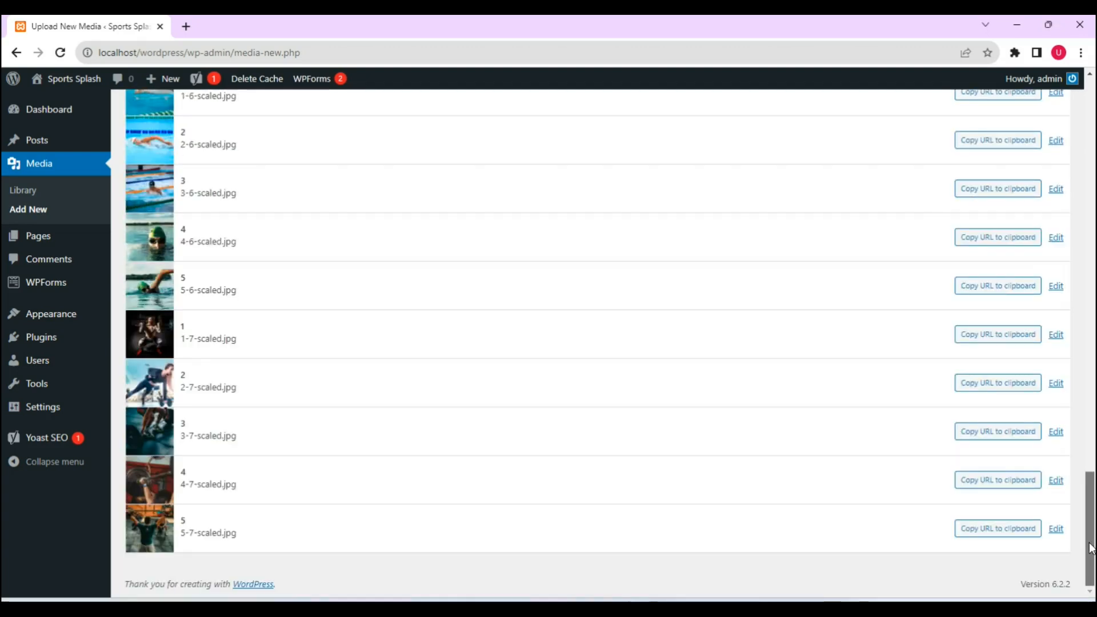
drag(1091, 549, 223, 303)
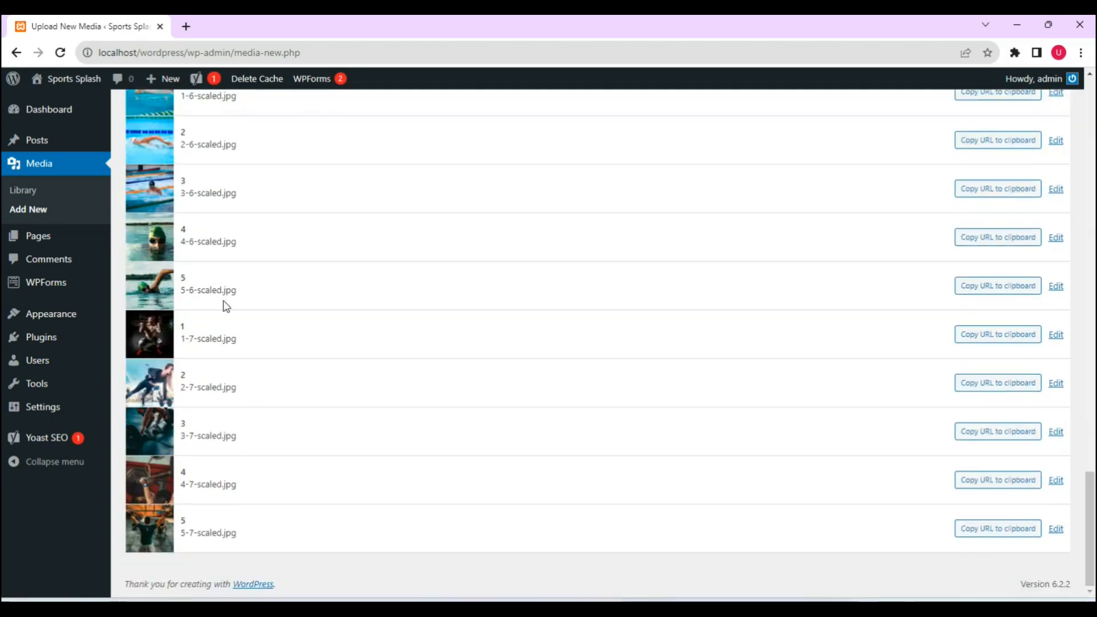
mouse_move(70, 346)
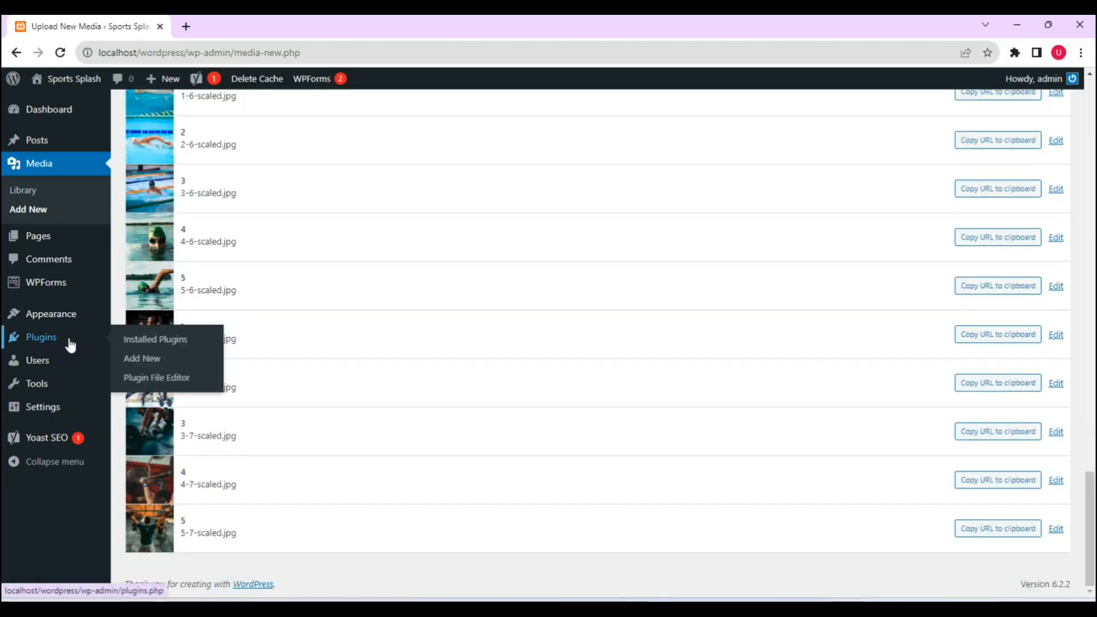
click(25, 193)
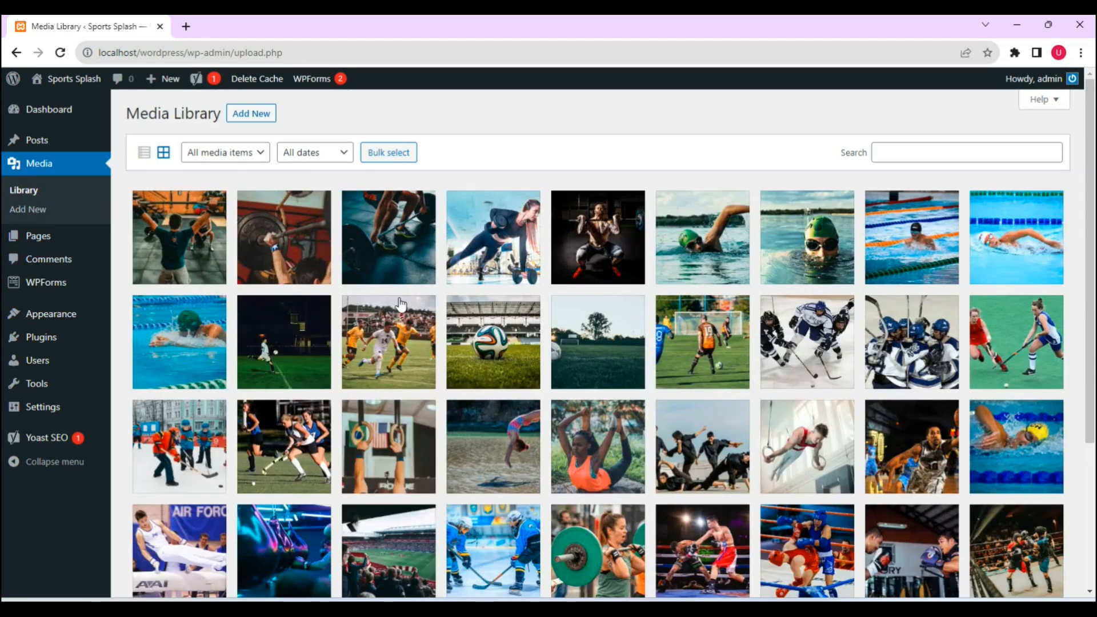
drag(1091, 179, 1093, 134)
Activate the CatFolders Lite - WP Media Folders plugin from the installed plugins
mouse_move(43, 343)
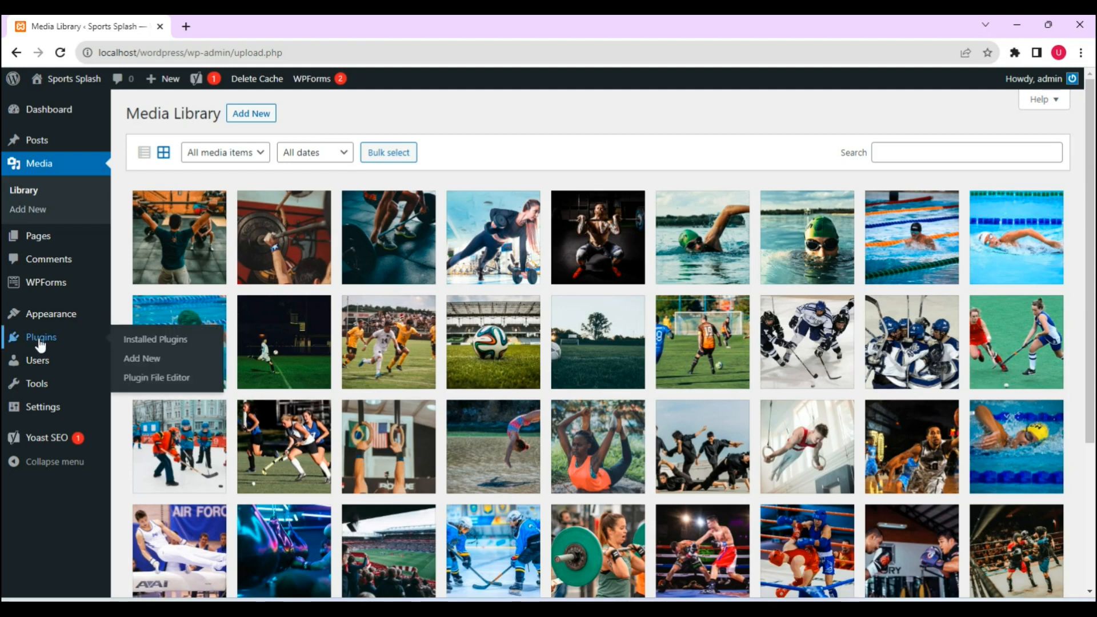
click(166, 342)
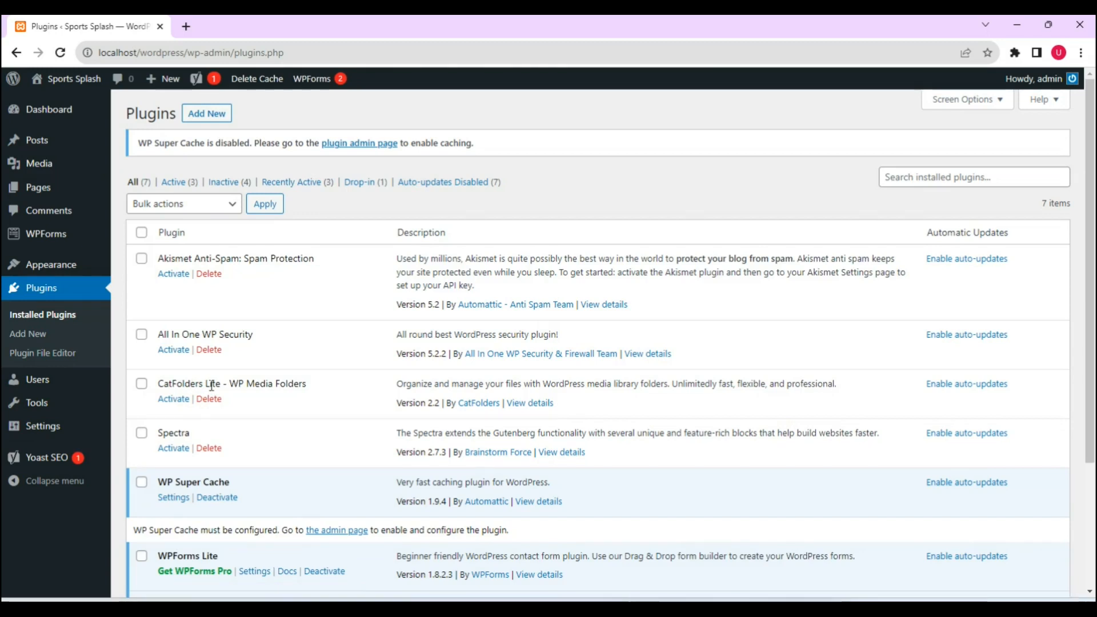
click(173, 400)
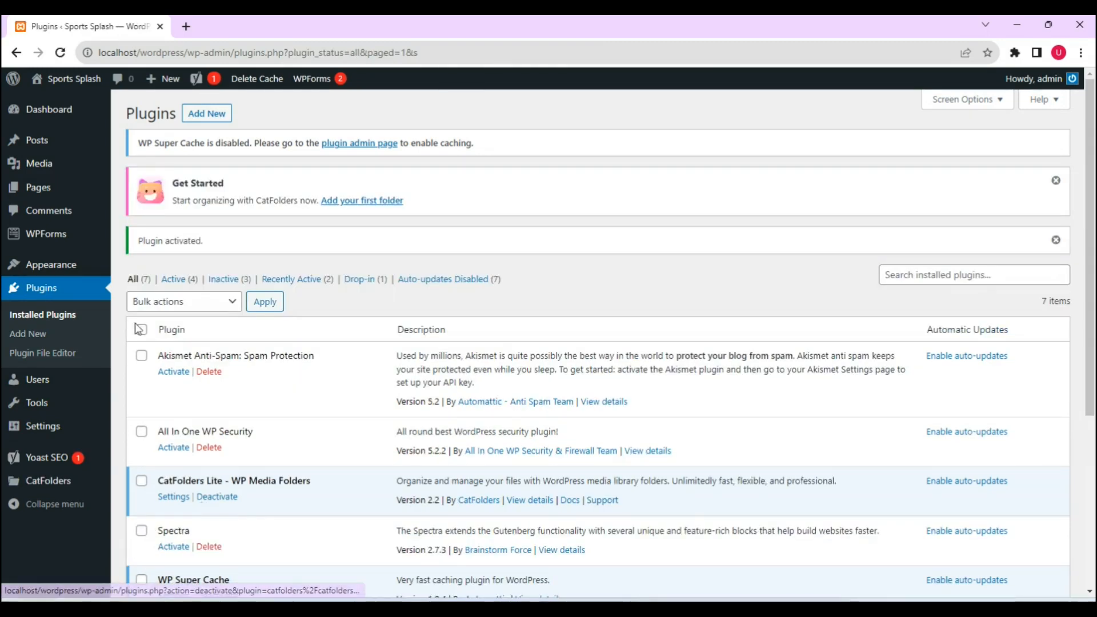
Open the media library and create a new folder named "weightlifting"
mouse_move(39, 167)
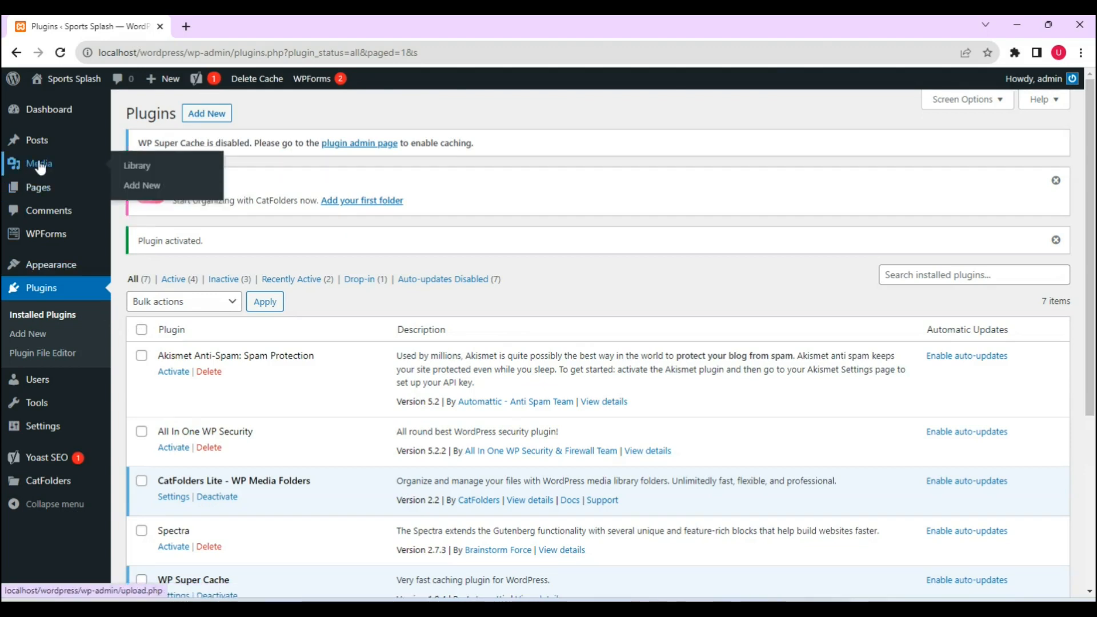
click(132, 170)
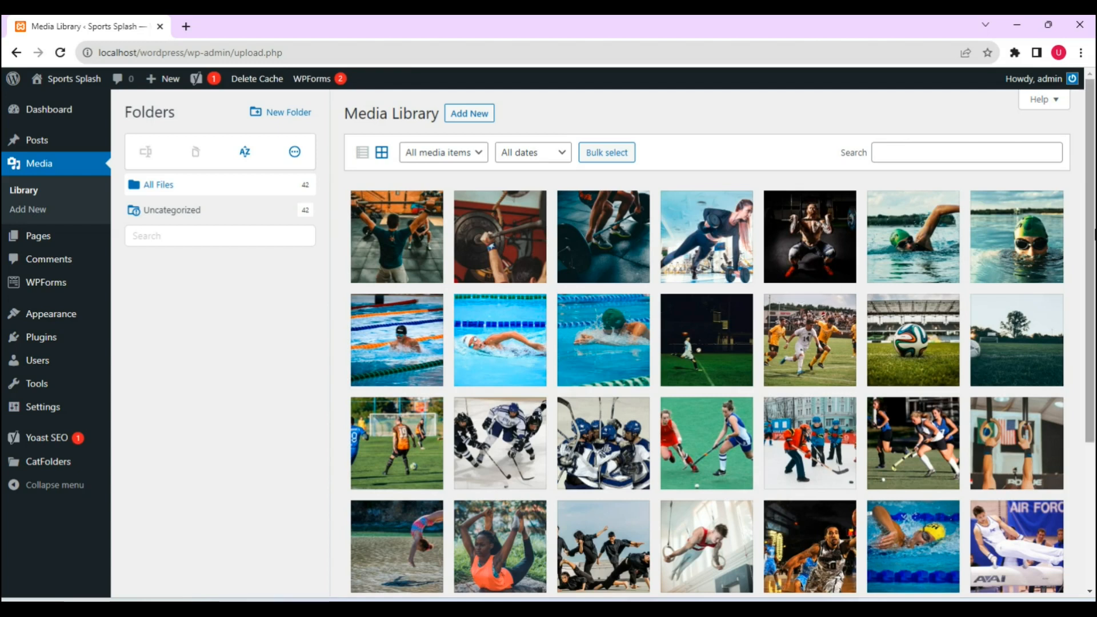
drag(1091, 239, 1075, 407)
drag(1060, 499, 1072, 183)
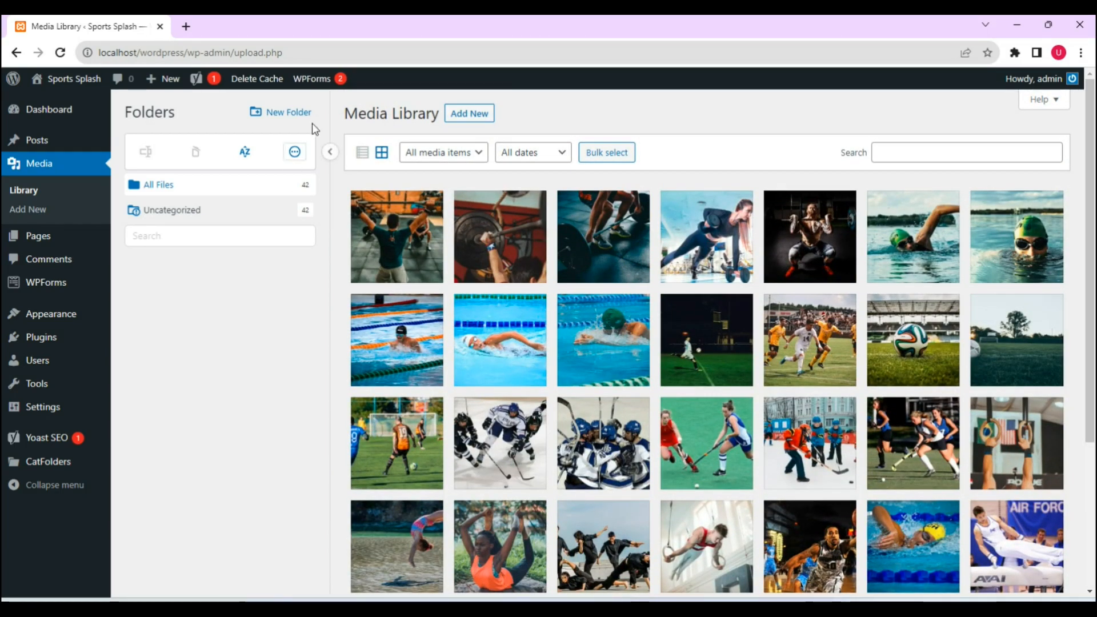
click(293, 115)
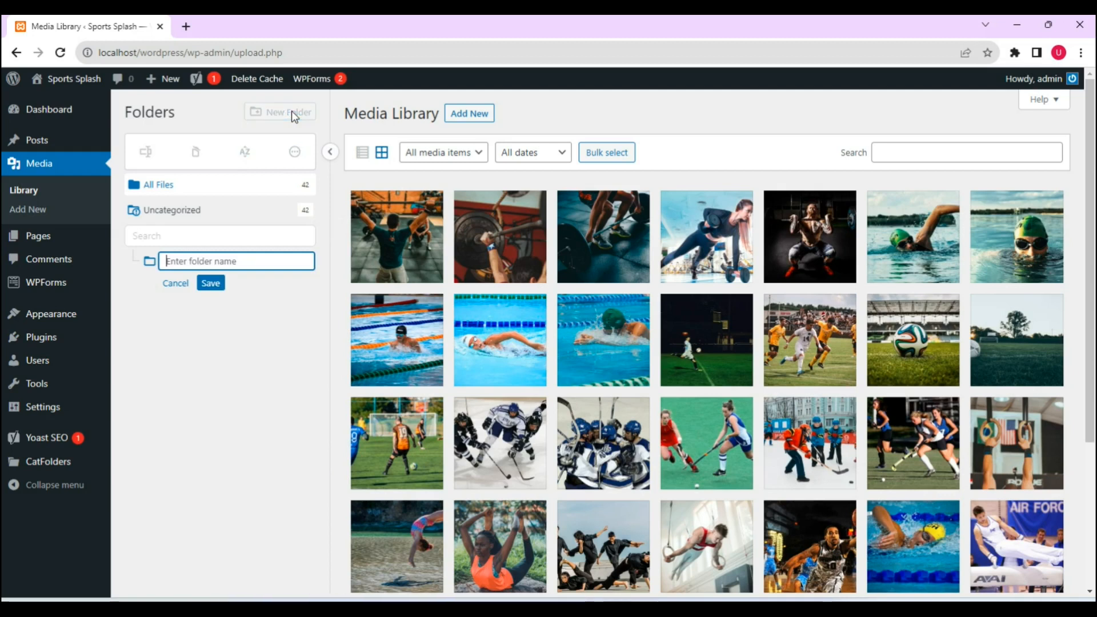
text(weightli)
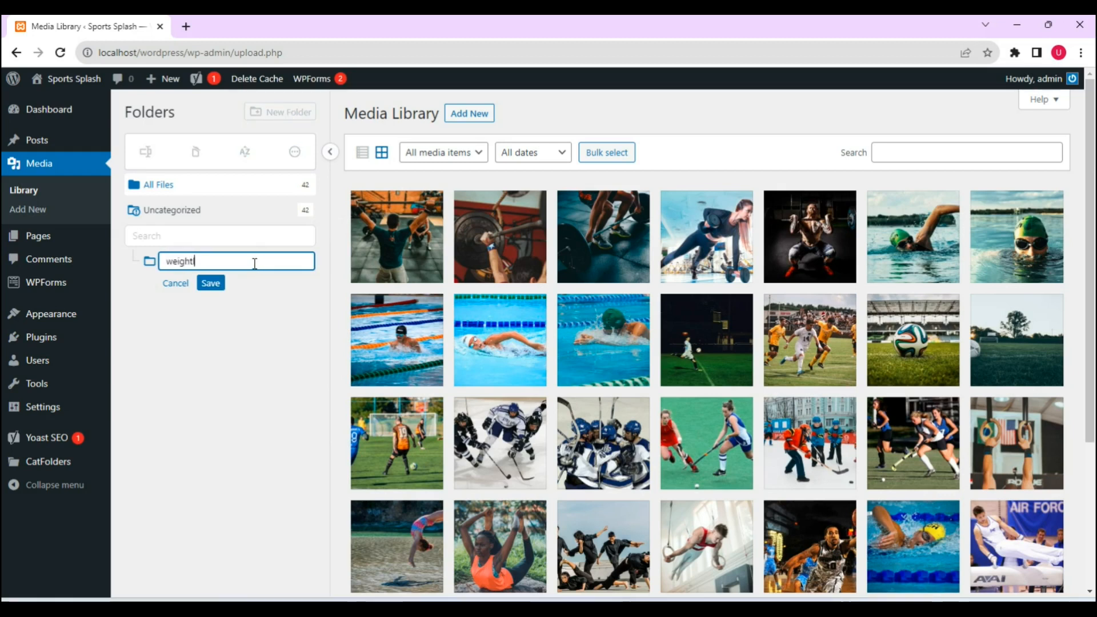
key(BackSpace)
key(BackSpace)
text(fting)
click(217, 287)
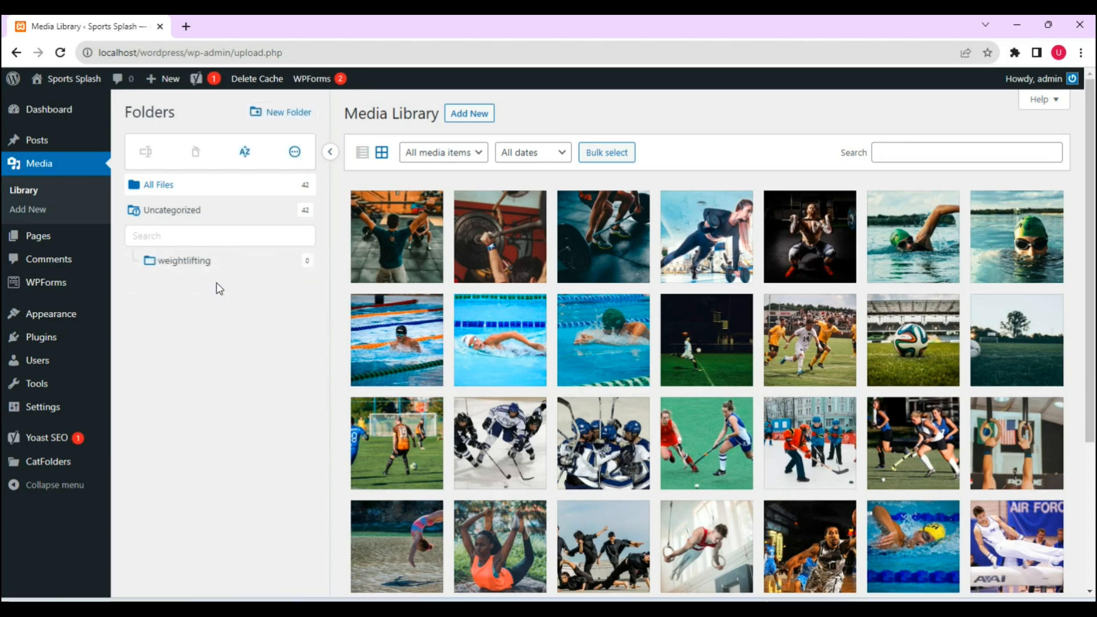
Bulk select the five weightlifting images, move them into the weightlifting folder, and leave bulk selection
click(631, 150)
click(400, 240)
click(471, 242)
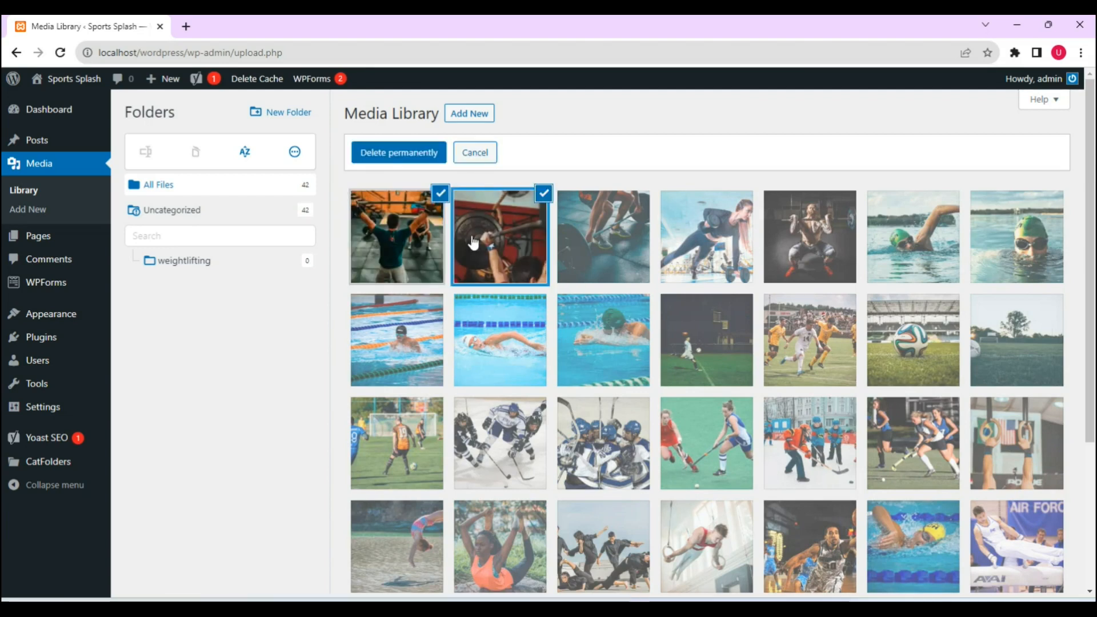
click(583, 246)
click(677, 245)
click(805, 242)
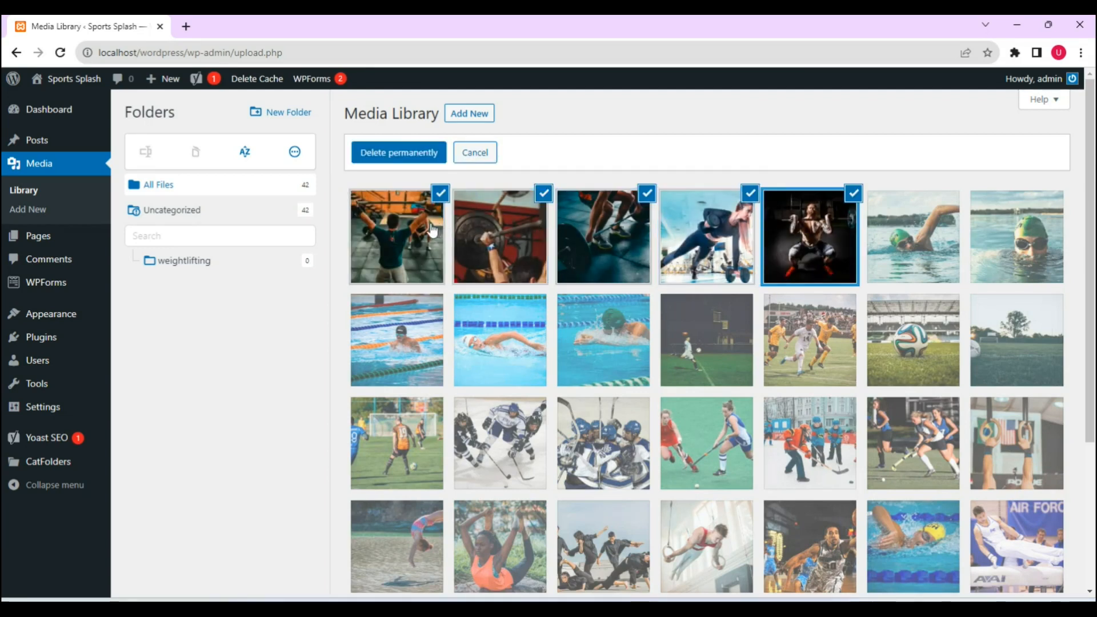
drag(431, 230, 224, 269)
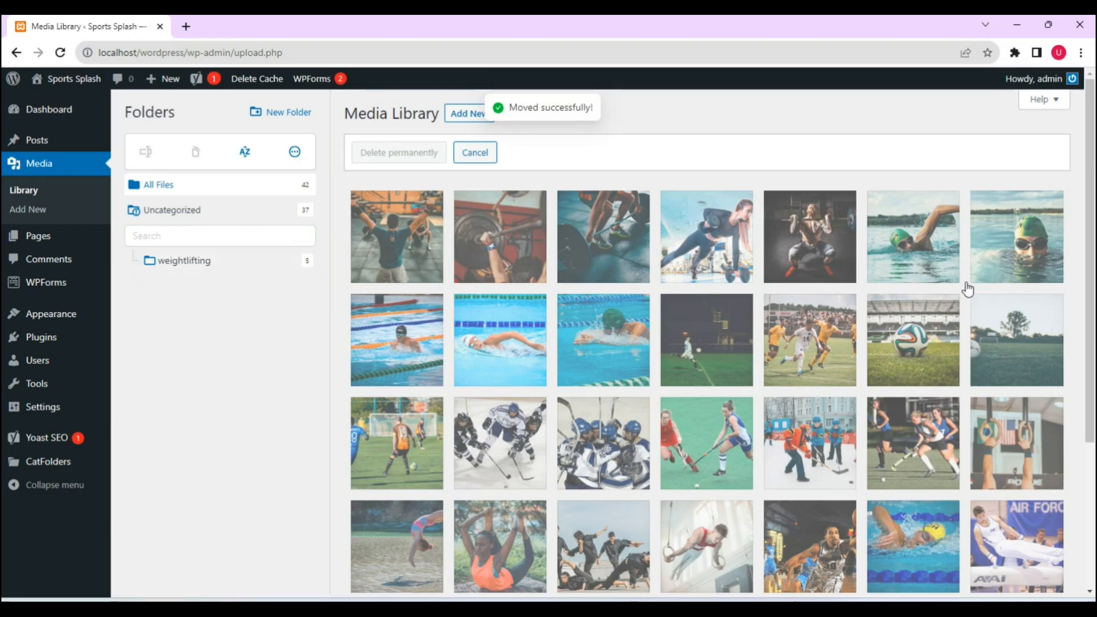
click(489, 154)
Create another media library folder named "swimming"
click(287, 113)
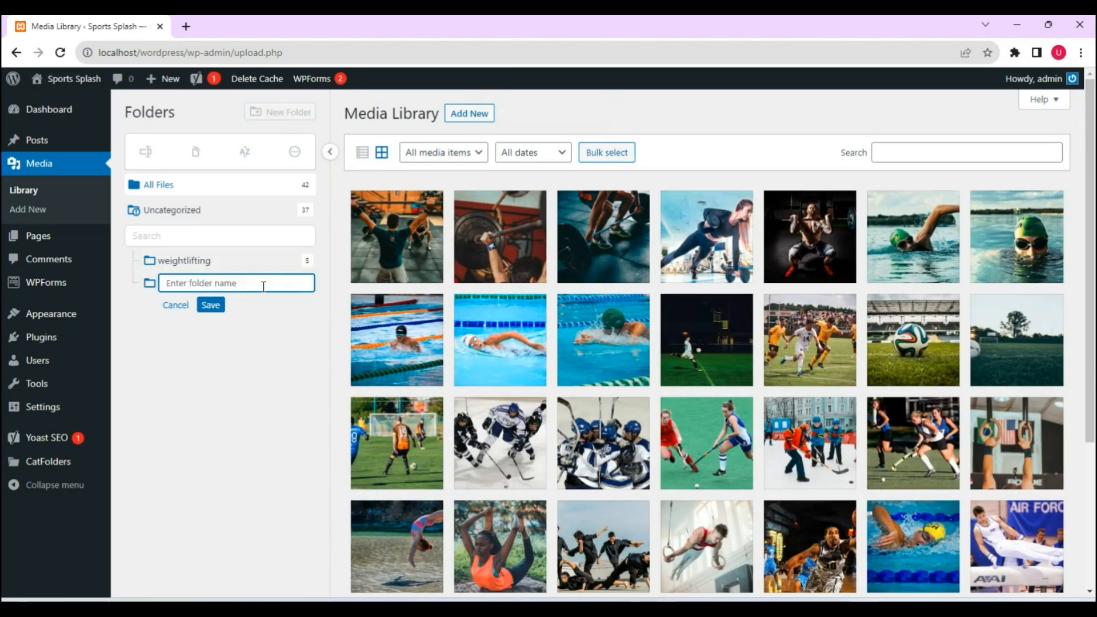
text(swimming)
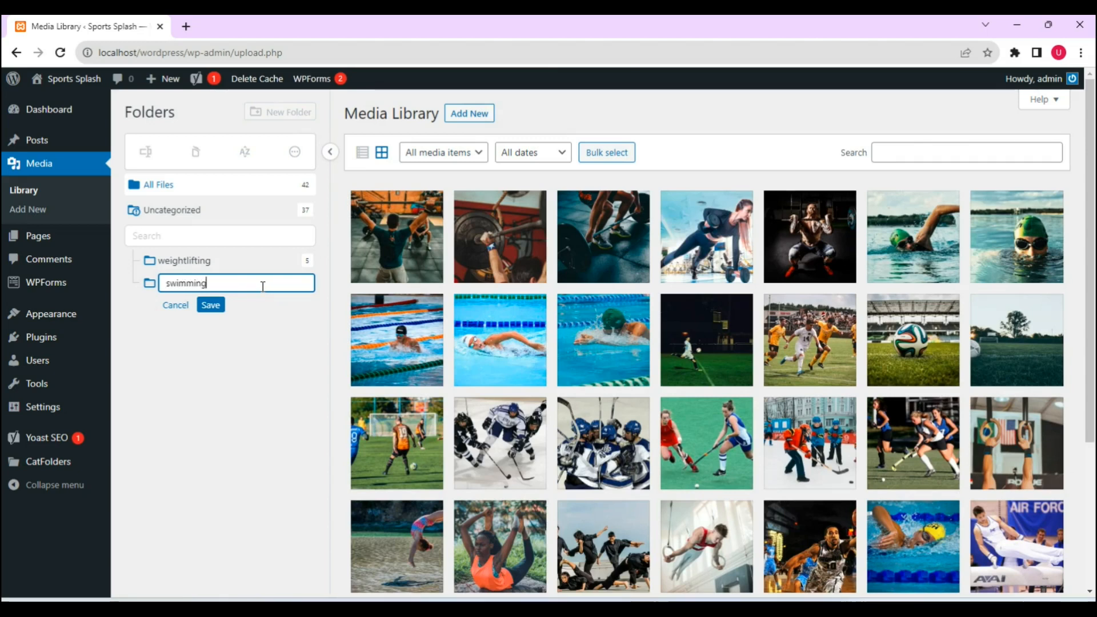
key(Return)
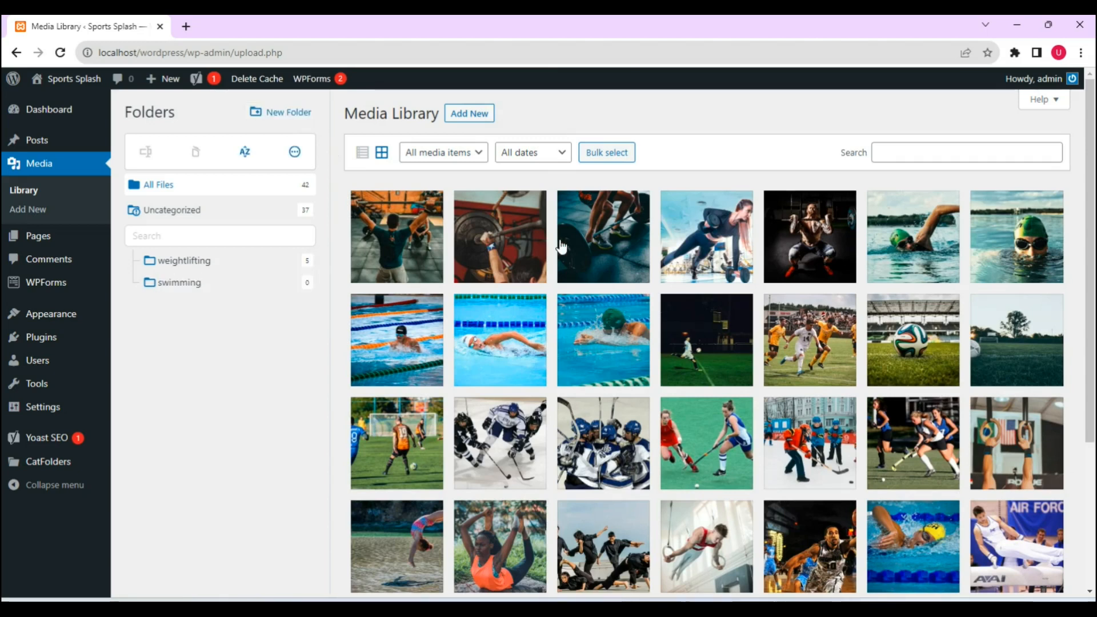
Bulk select the five swimming images in the media library and move them into the swimming folder
click(608, 153)
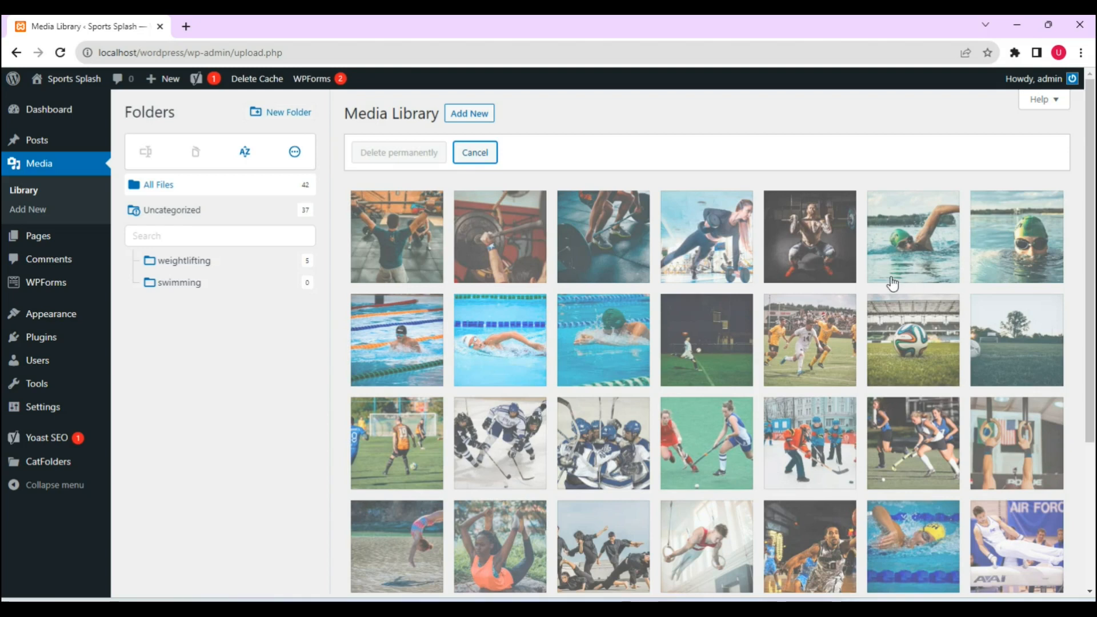
click(938, 276)
click(997, 261)
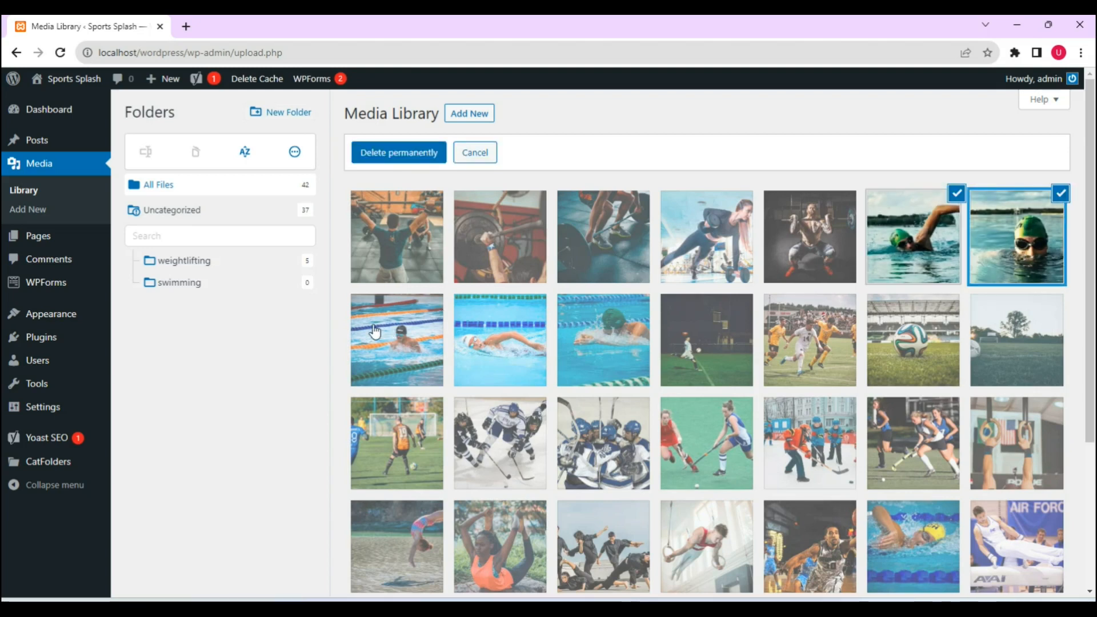
click(375, 332)
click(504, 338)
click(599, 347)
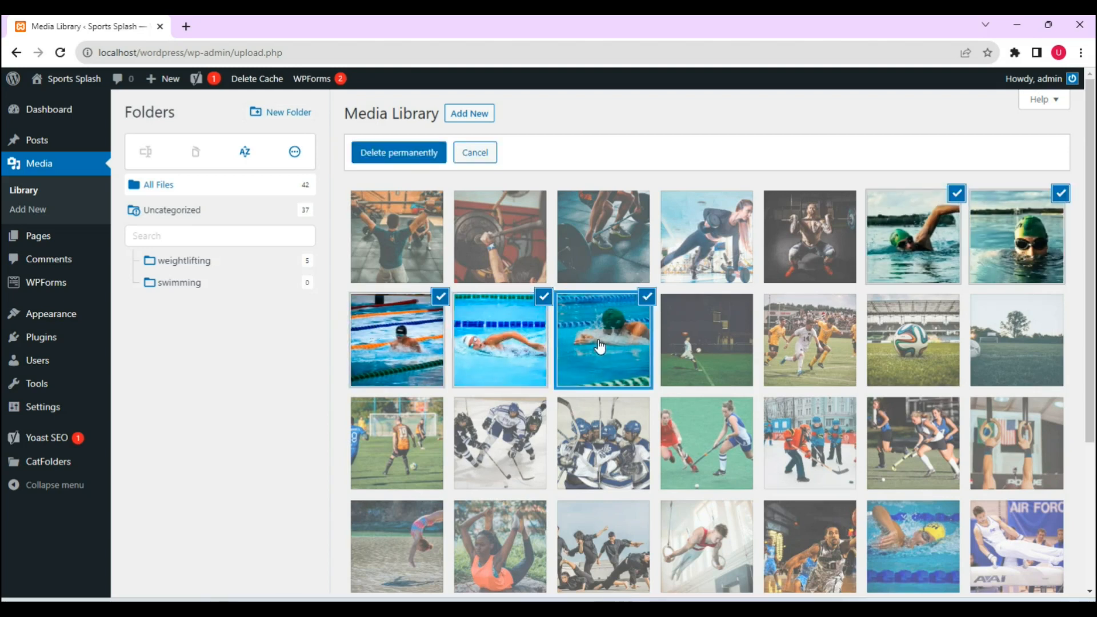
drag(409, 323, 265, 282)
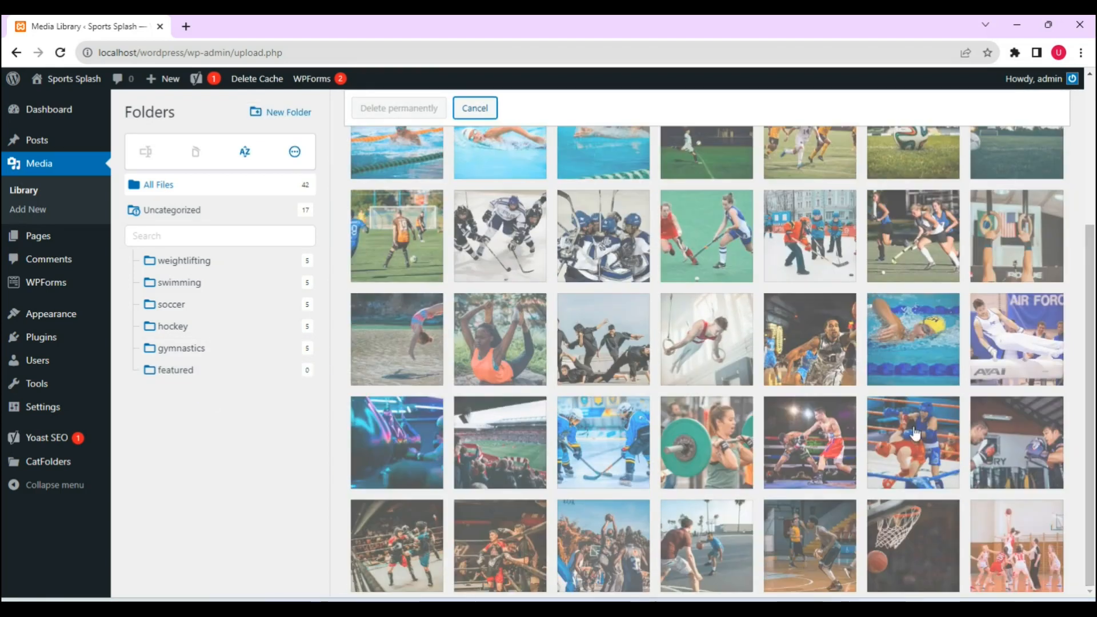
Pick the basketball player image while sorting images into the featured folder, and return to the dashboard
shift+click(819, 336)
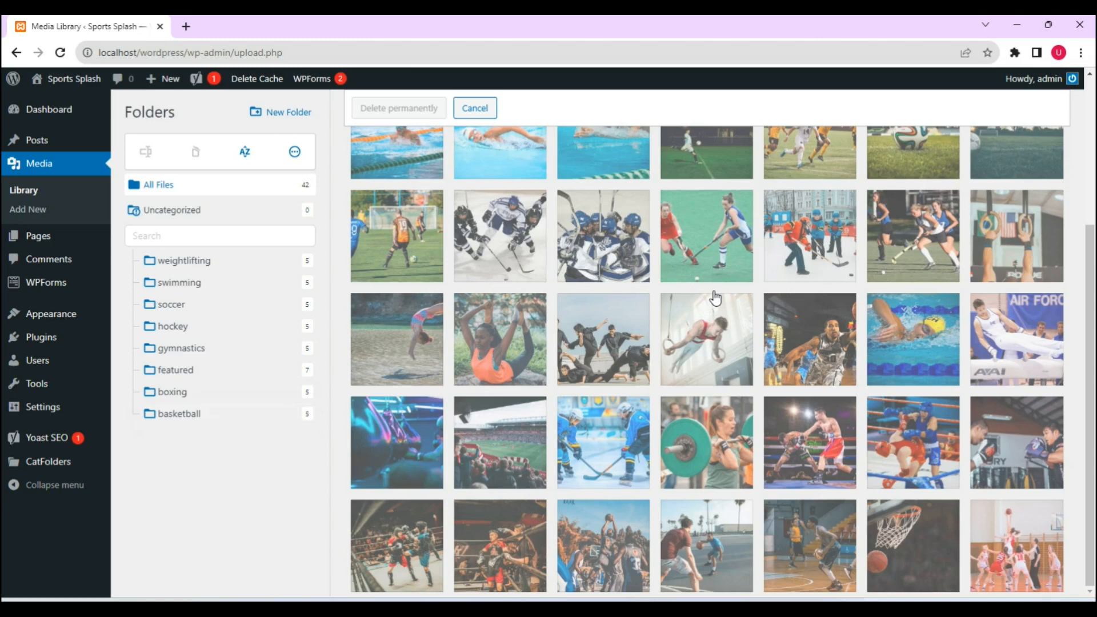
click(214, 235)
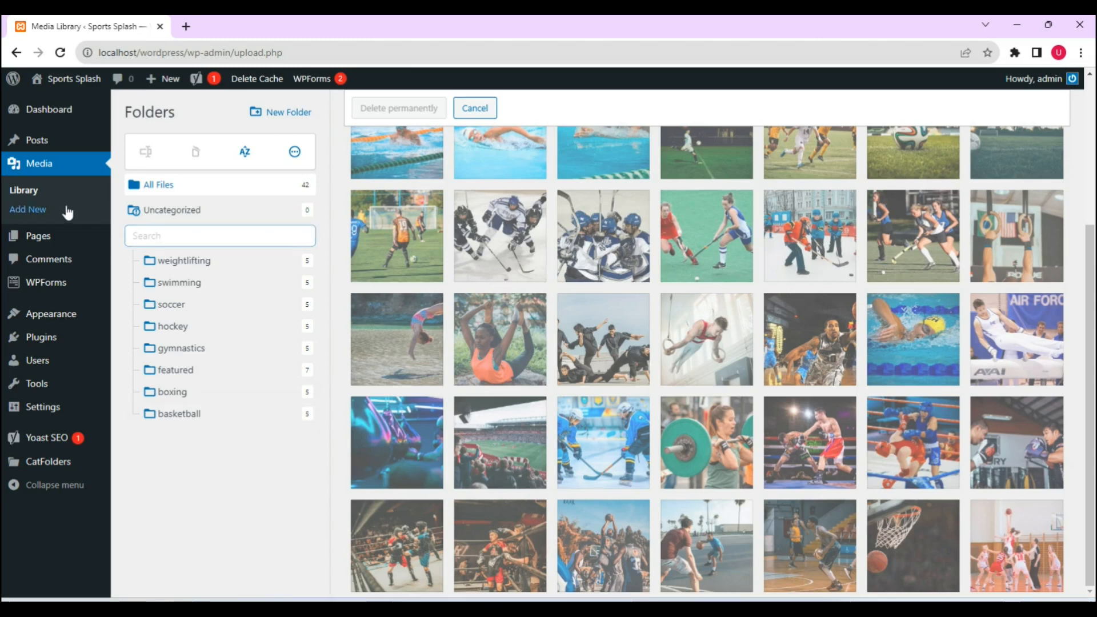
click(68, 110)
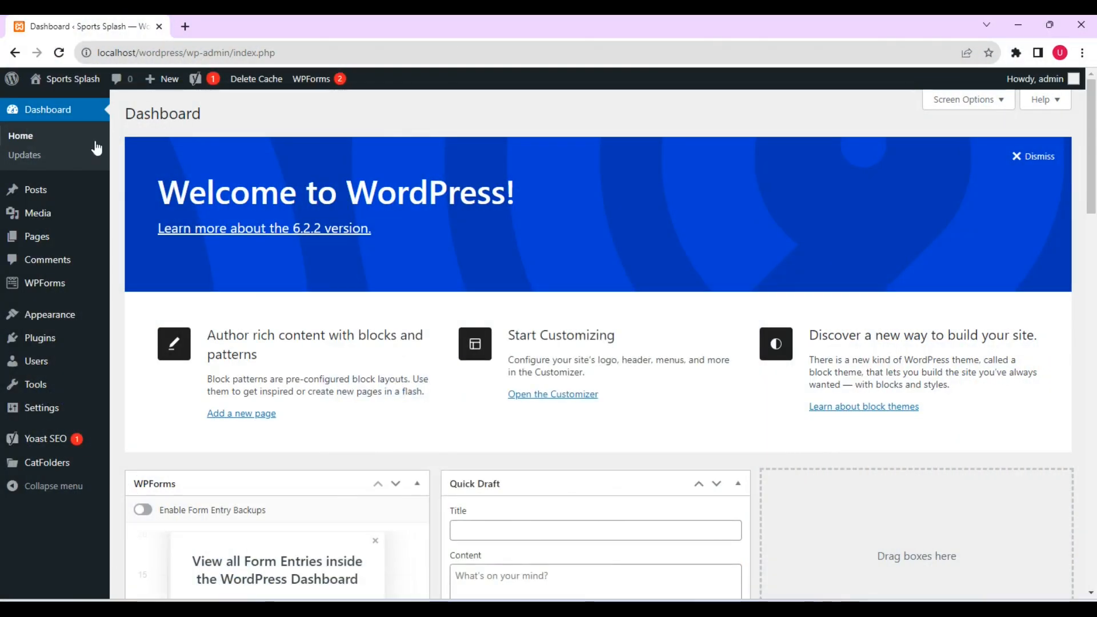
Open the site's menu settings and view the live Sports Splash site in a separate browser tab
mouse_move(56, 319)
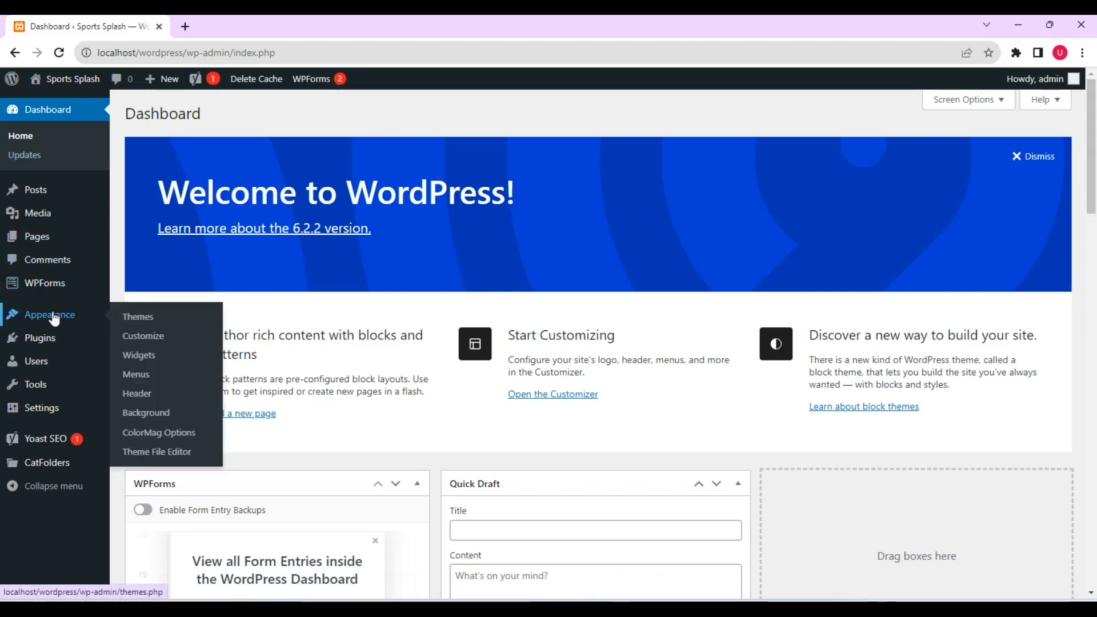
click(142, 381)
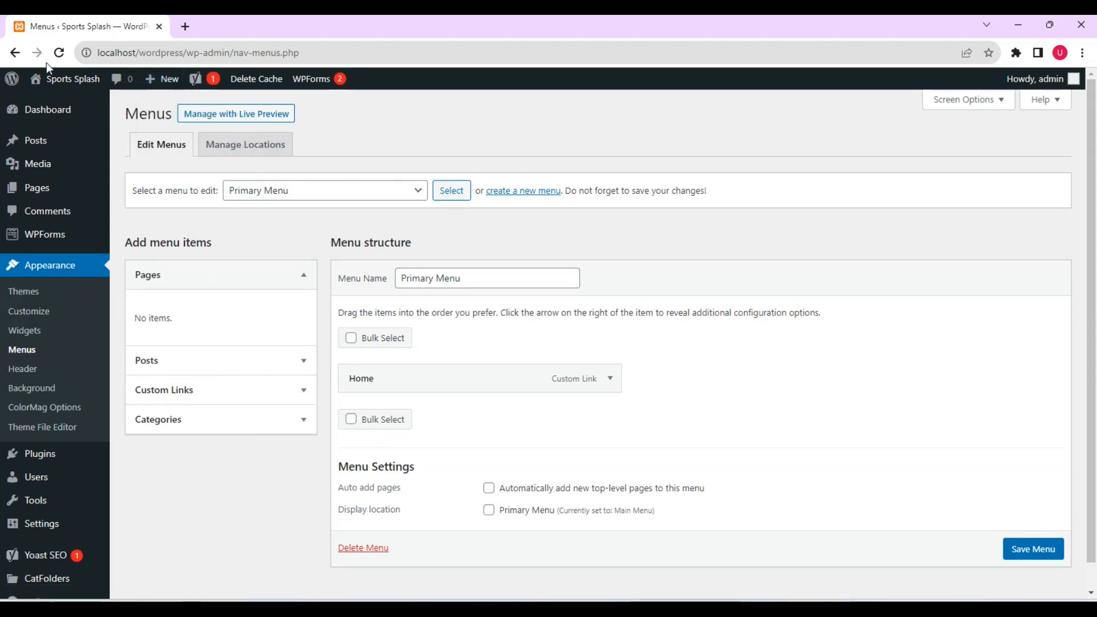
mouse_move(48, 82)
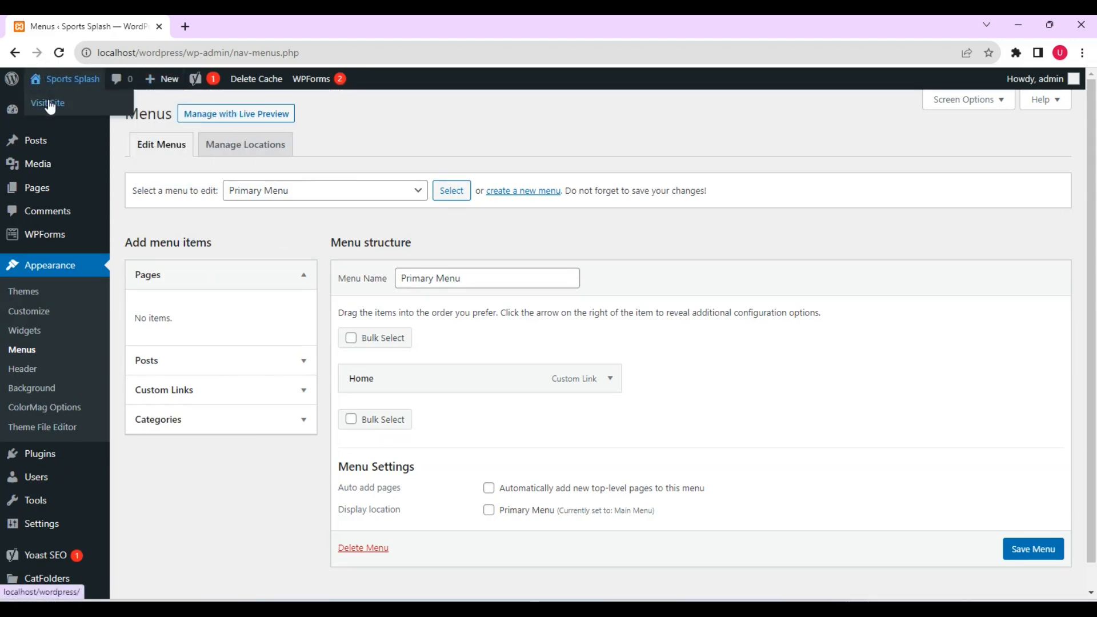
right_click(50, 105)
click(80, 112)
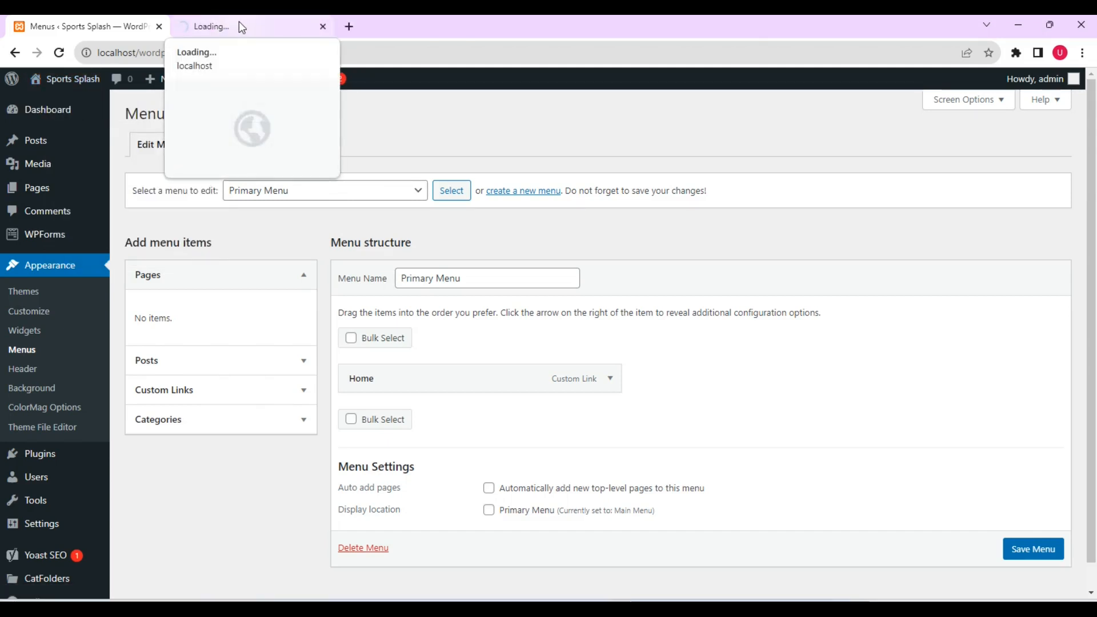
click(214, 24)
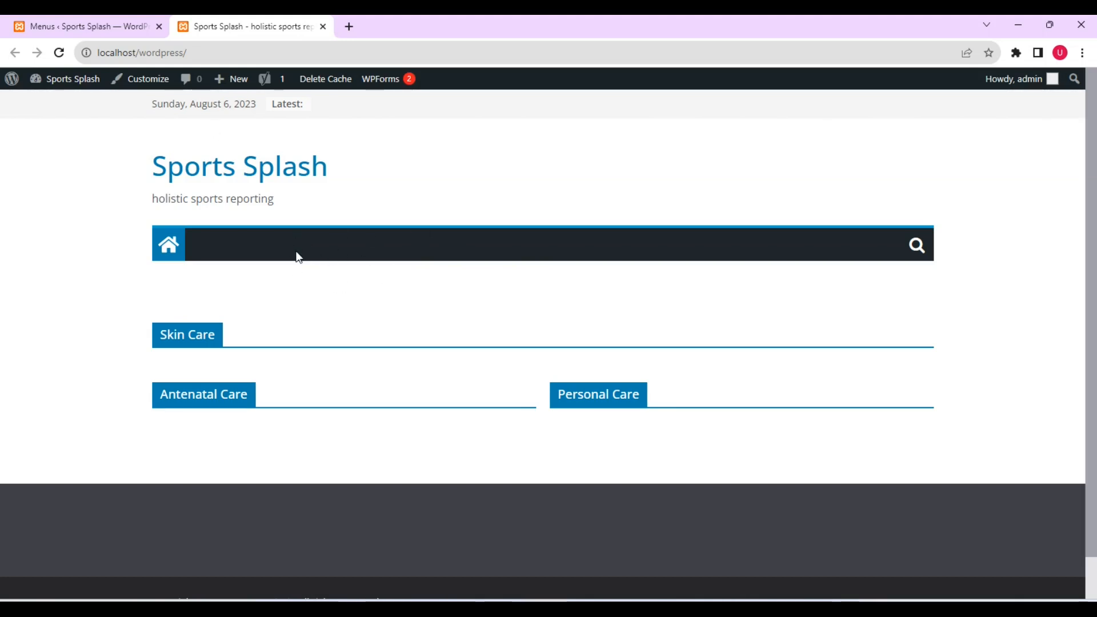
Review the Home item in Primary Menu, assign the menu to the Primary Menu display location, and save it
click(98, 25)
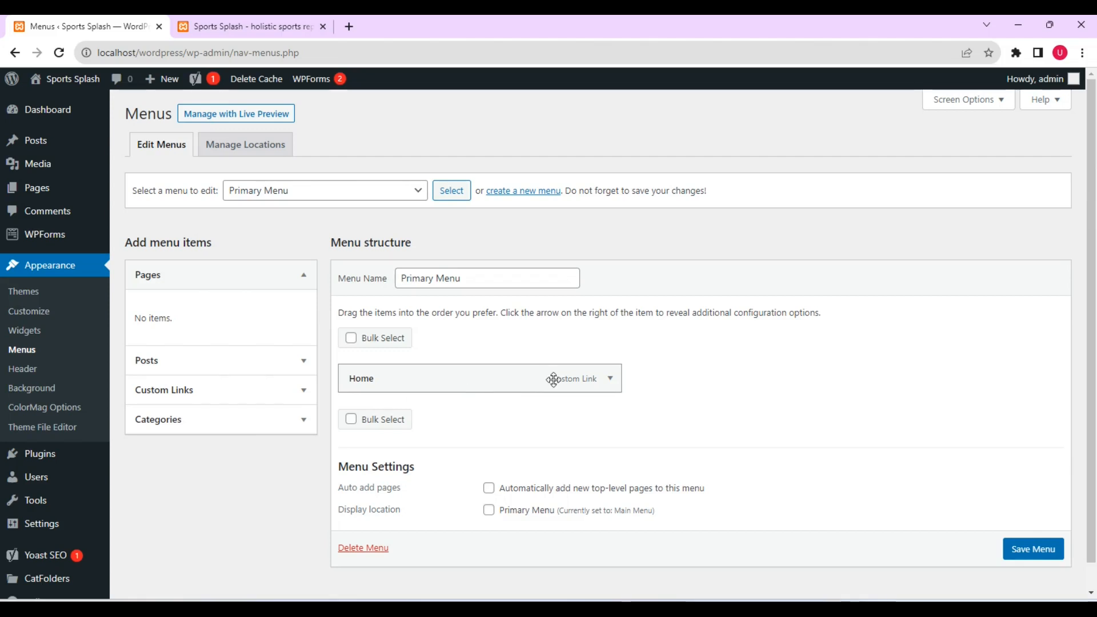
click(610, 379)
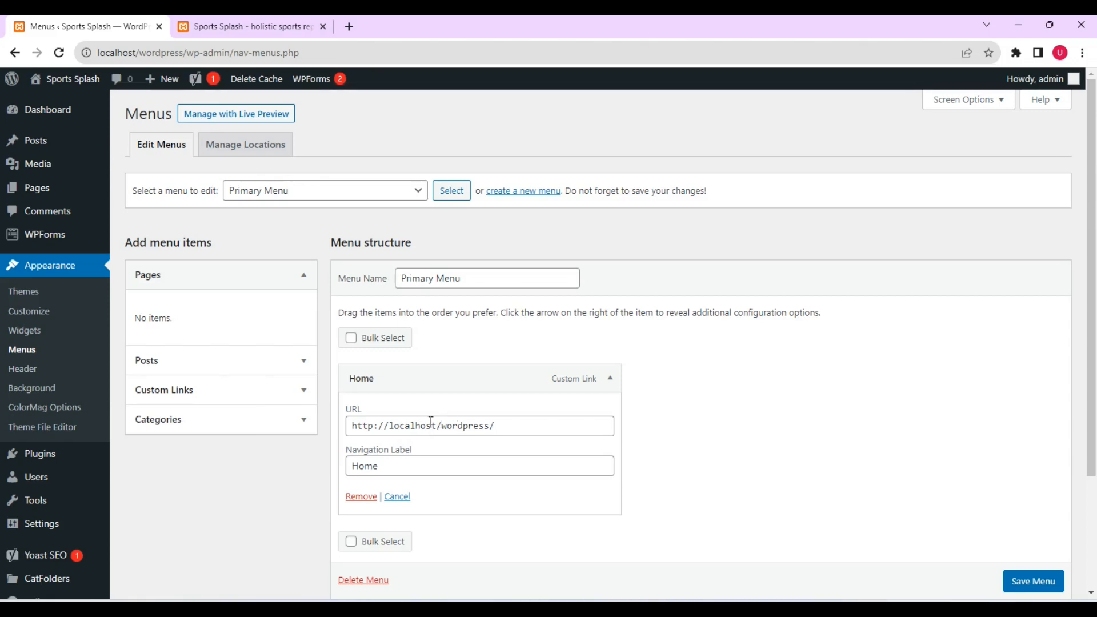
click(608, 381)
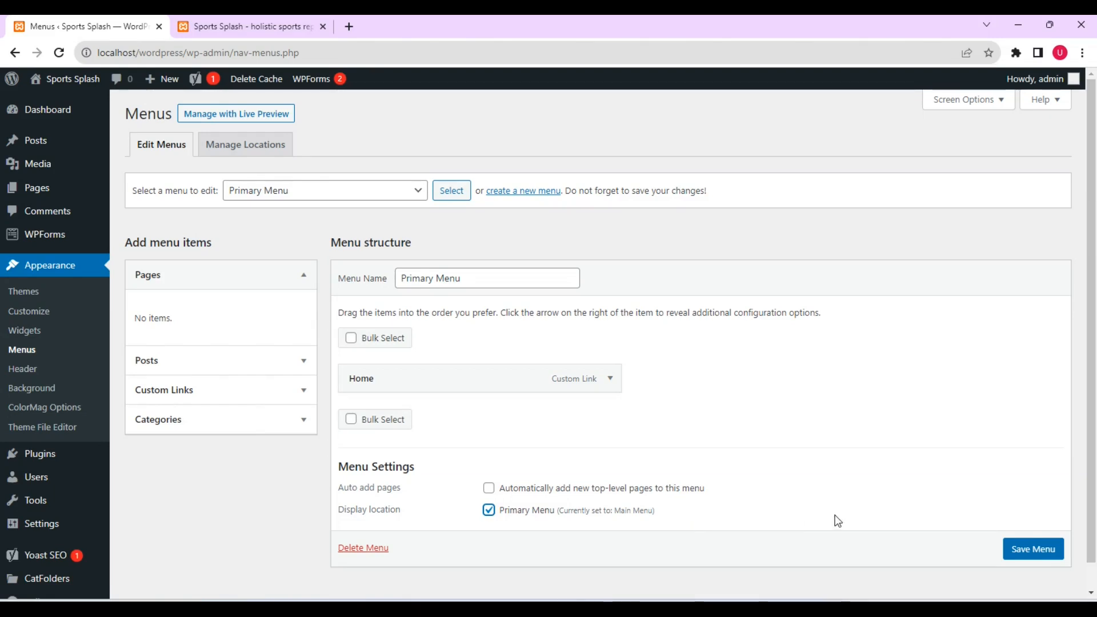
scroll(1037, 554, down, 1)
click(1035, 551)
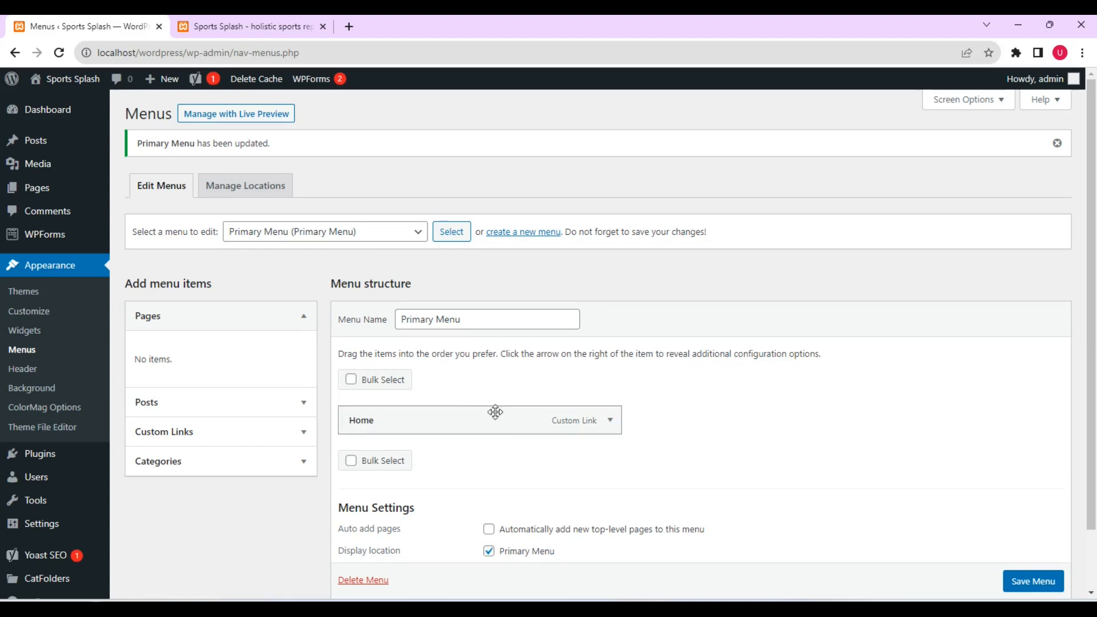
Reload the live site to check its navigation bar, and return to the menu settings
click(246, 28)
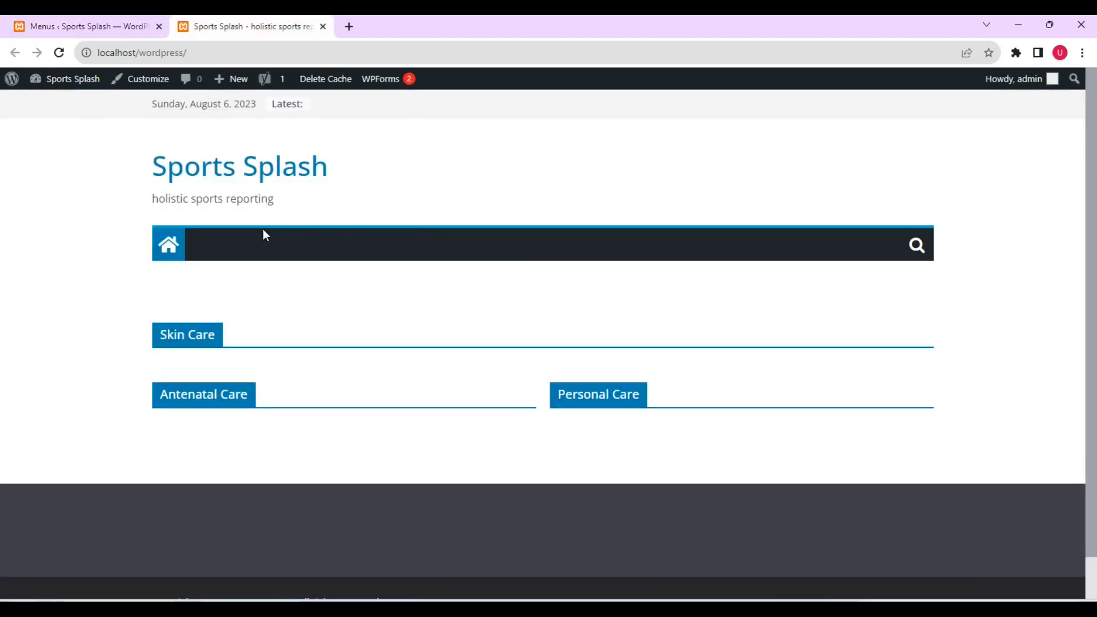
click(60, 53)
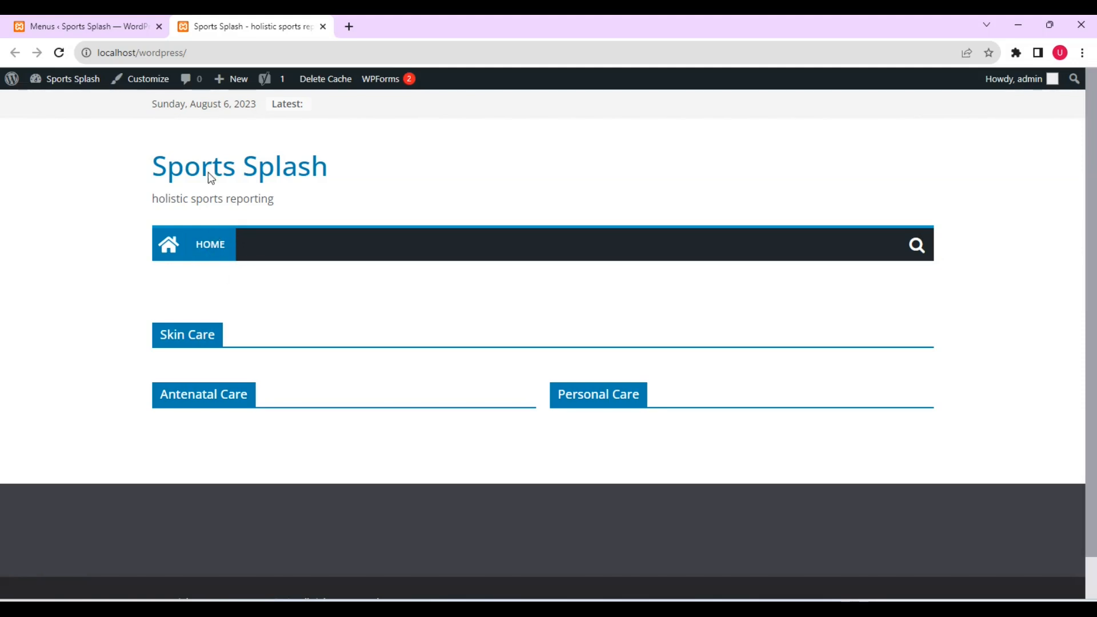
click(94, 26)
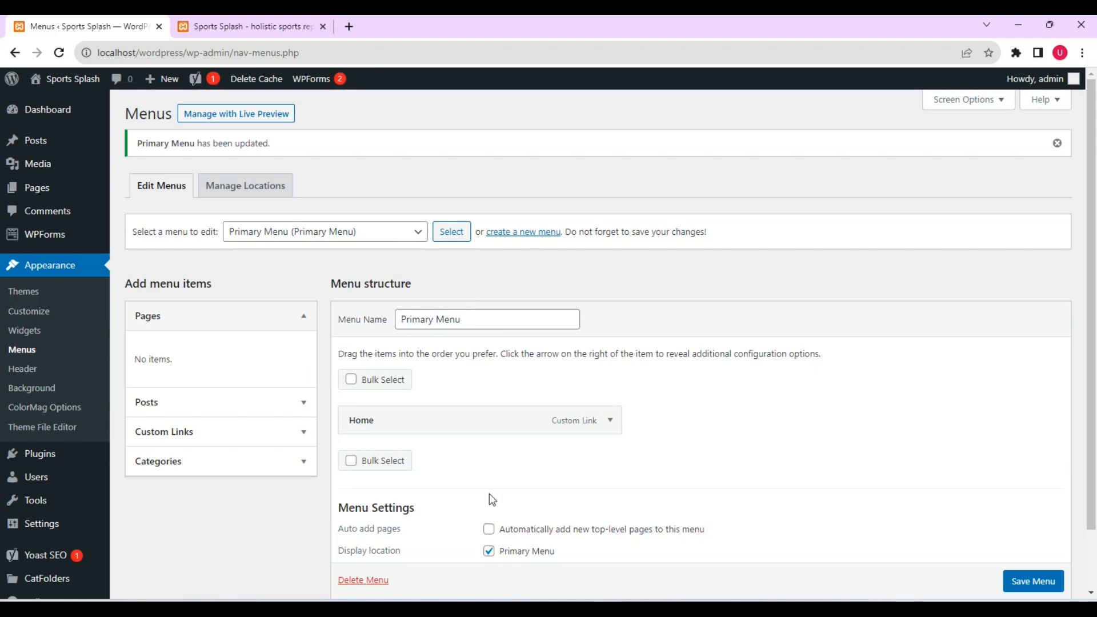
scroll(1026, 580, down, 1)
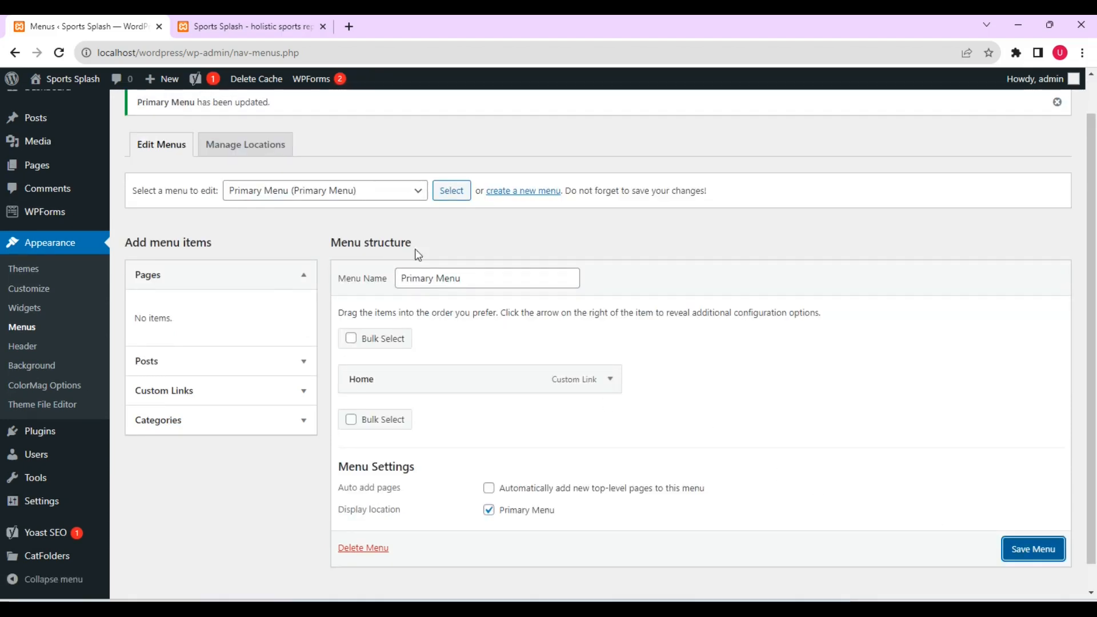
scroll(604, 260, up, 1)
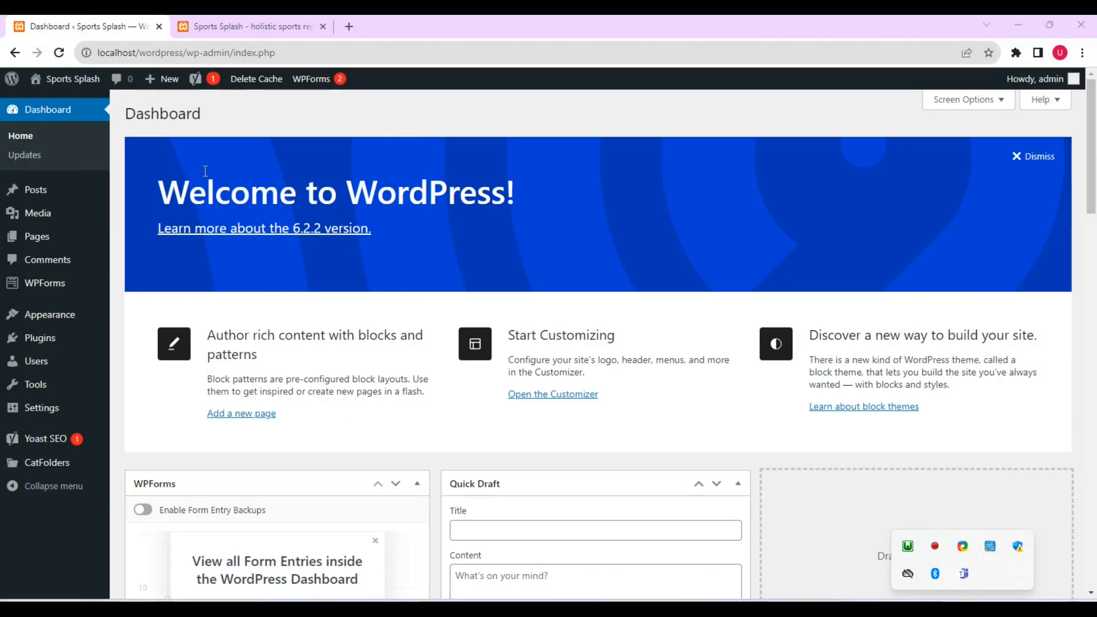
Create a new page titled "About", collapse its Yoast SEO section, and publish it
mouse_move(46, 238)
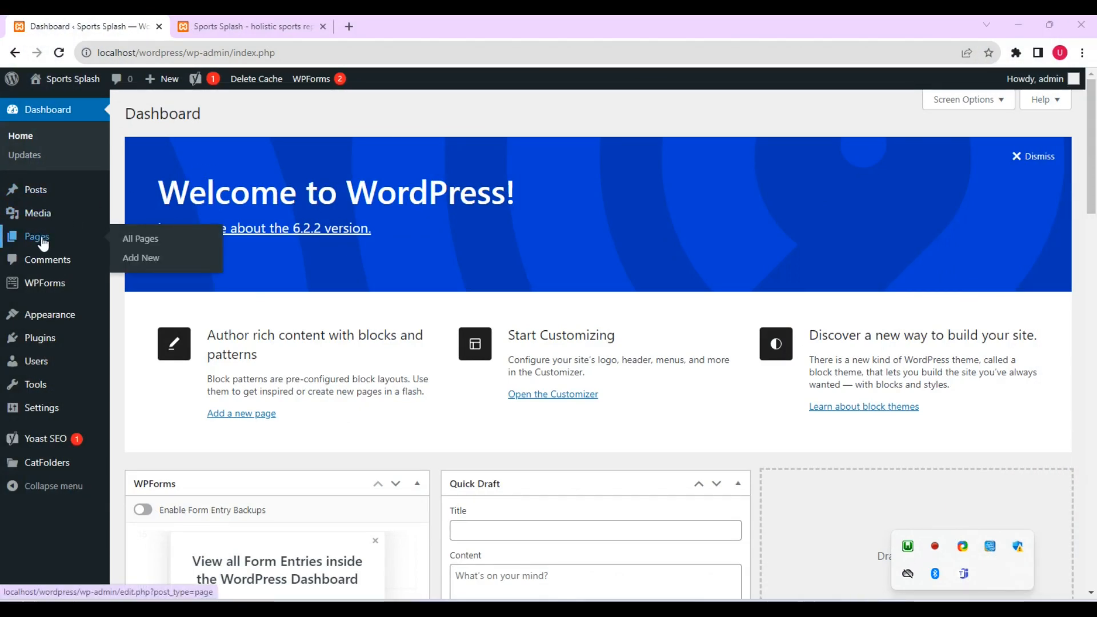
click(144, 261)
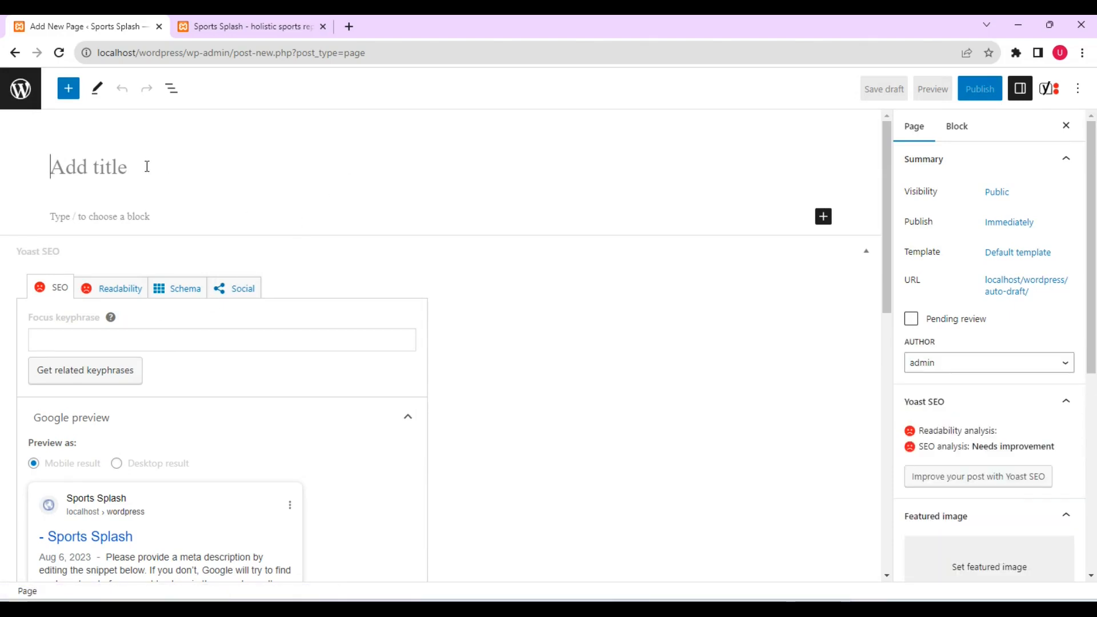
click(868, 254)
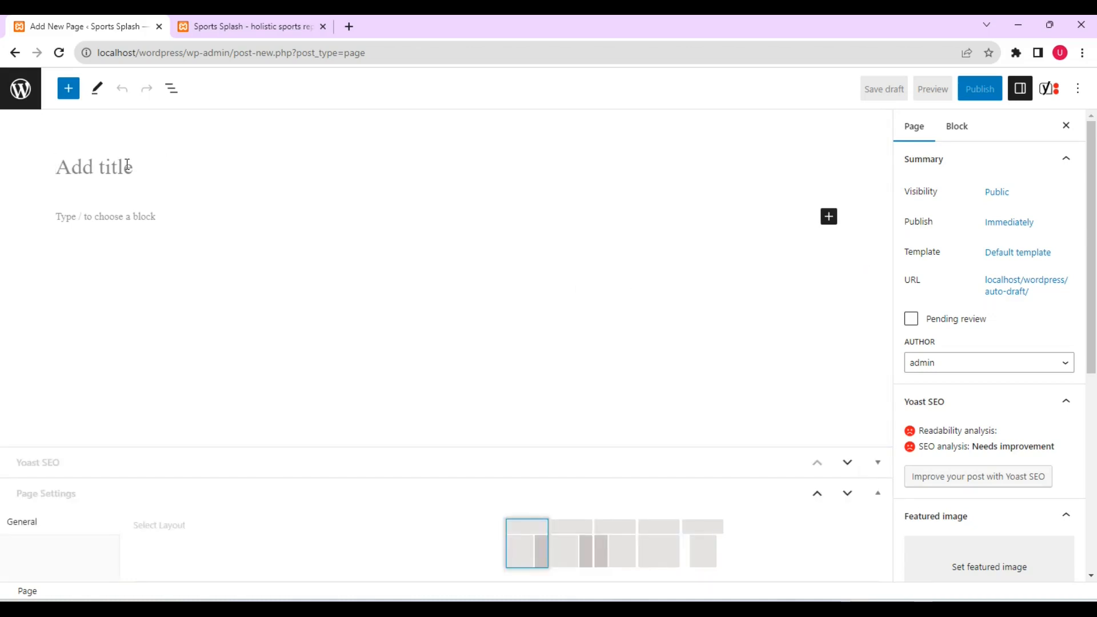
text(About)
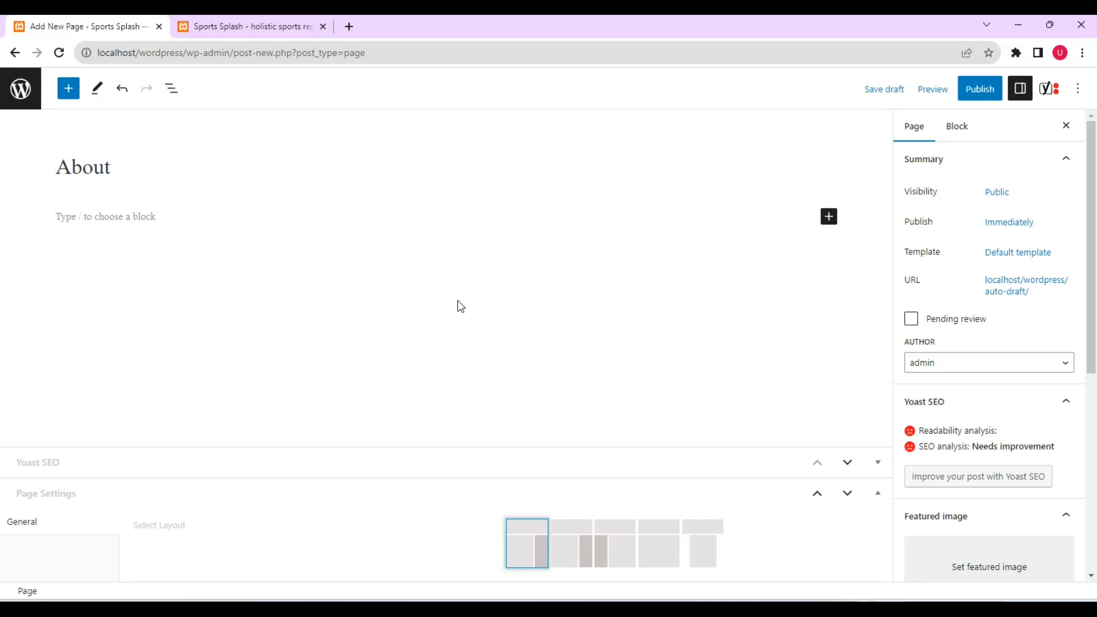
click(980, 90)
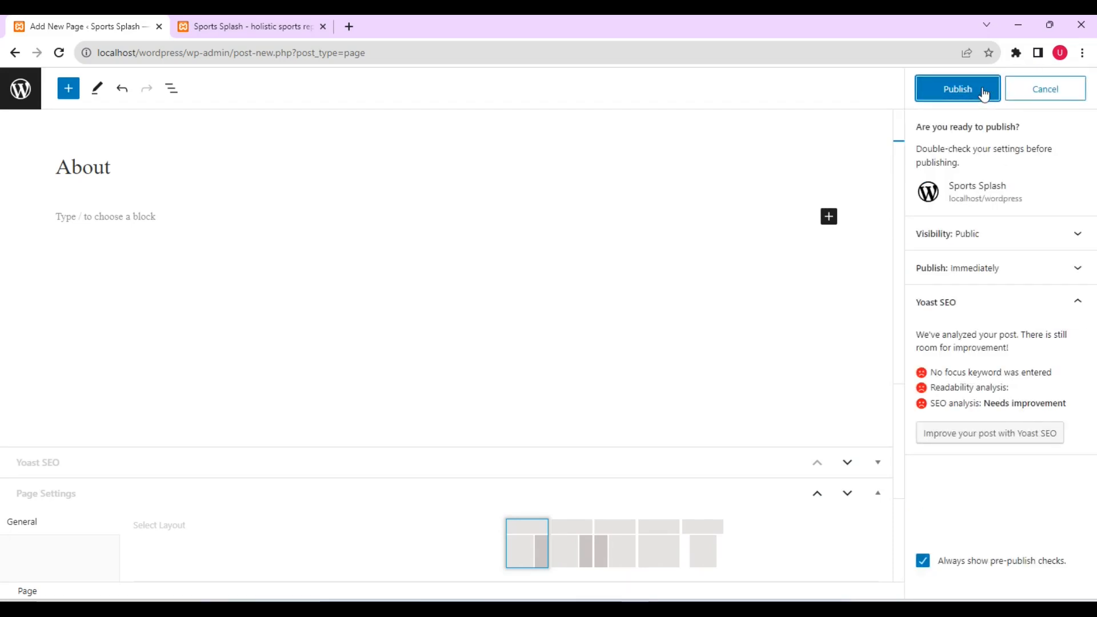
click(975, 89)
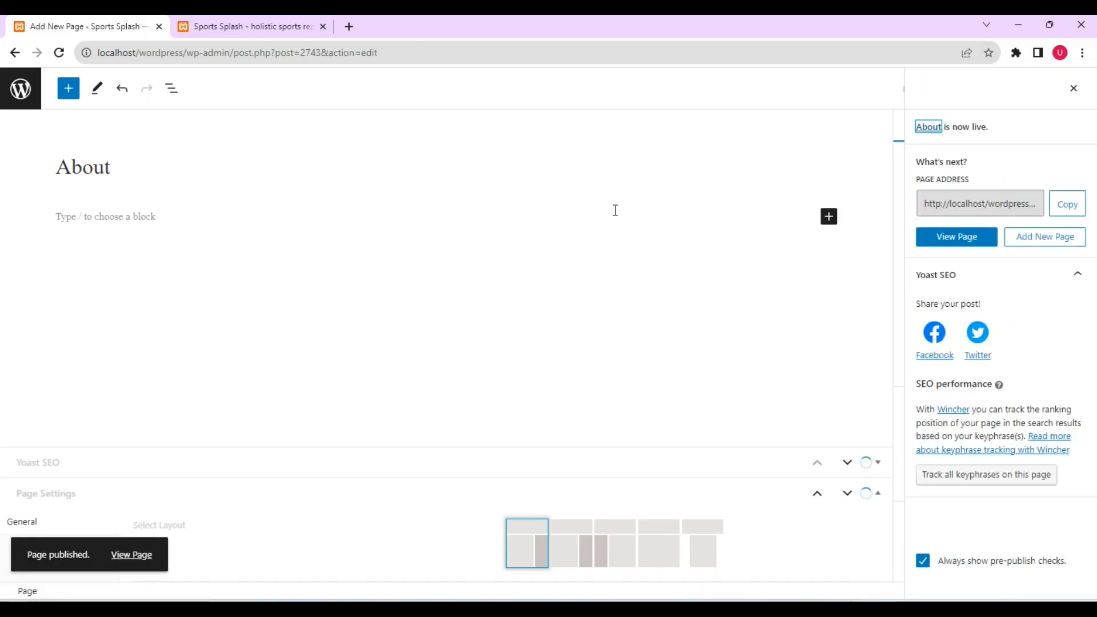
Create another new page titled "Connect" and publish it
click(1055, 242)
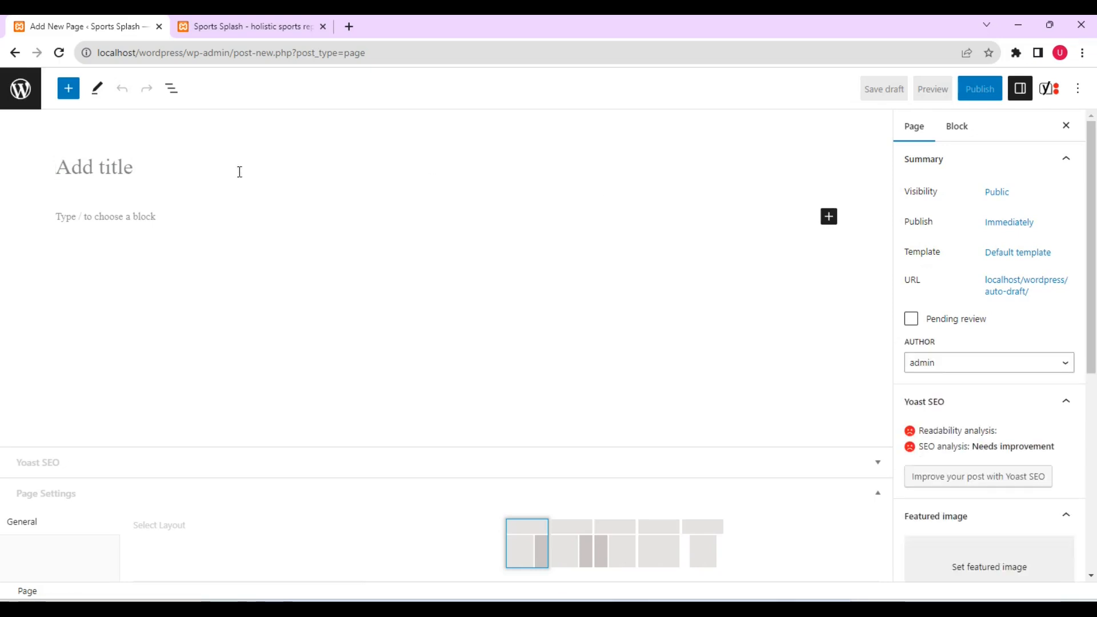
click(136, 170)
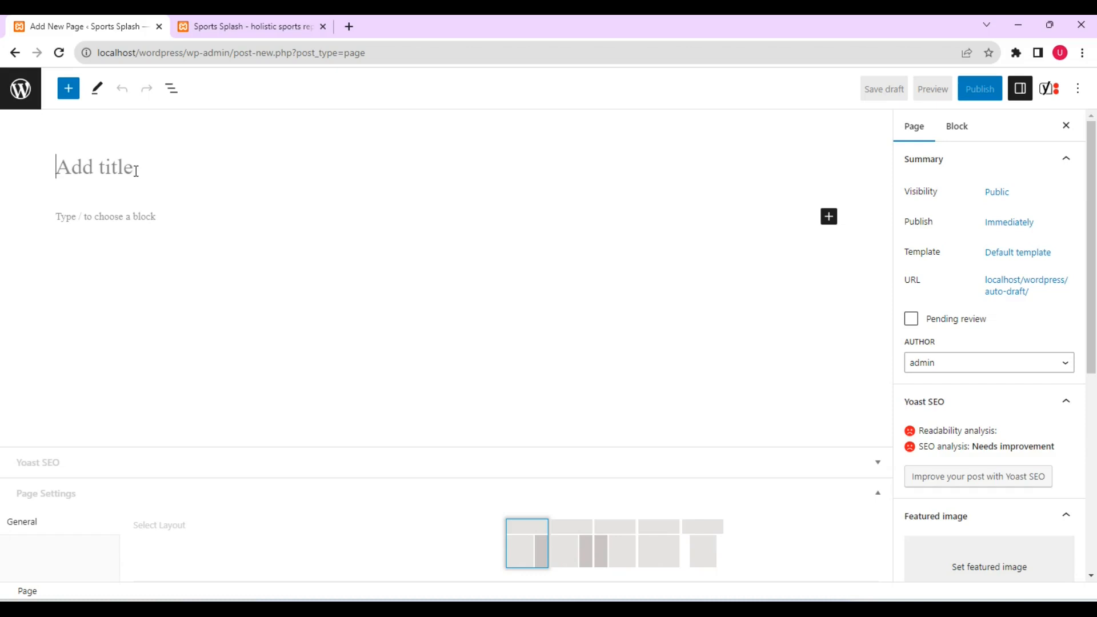
text(Connect)
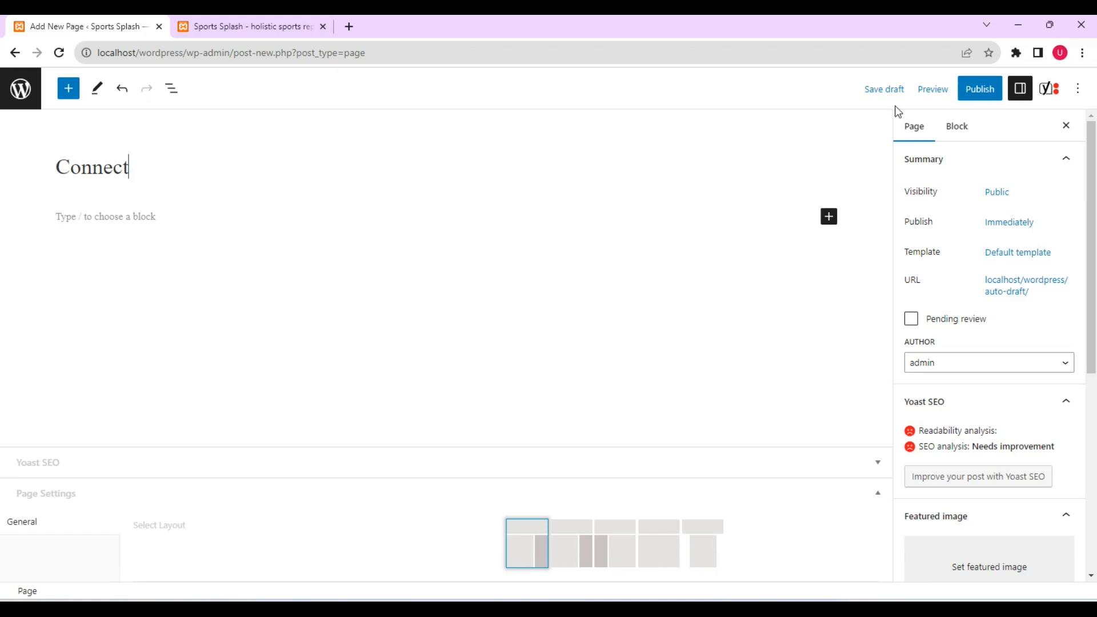
click(980, 92)
click(977, 97)
click(970, 93)
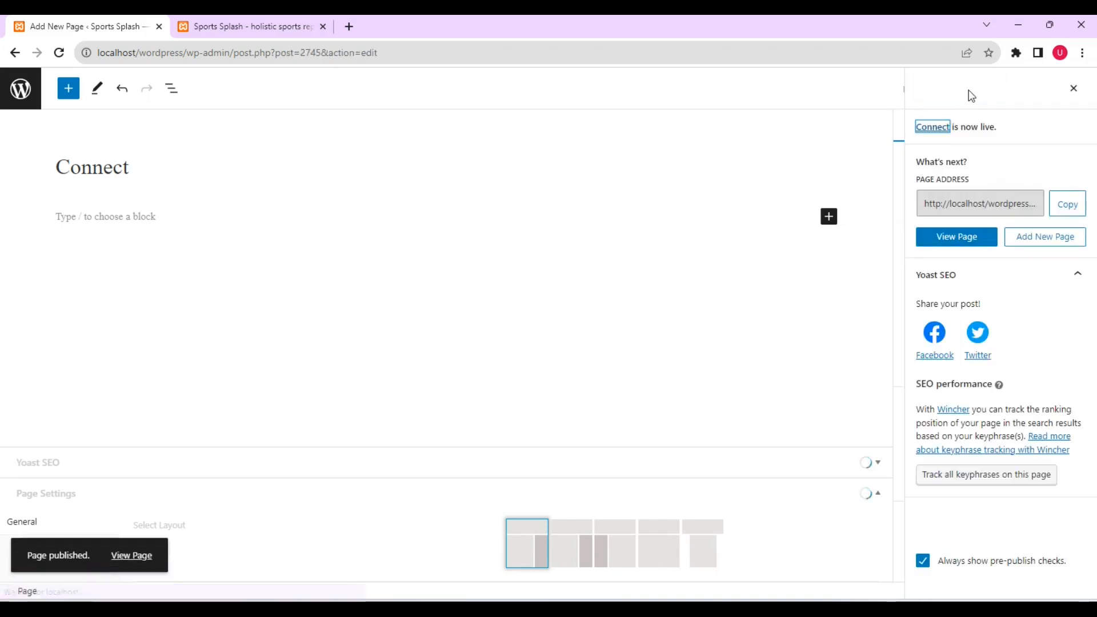
Add a further page titled "Blog" and publish it
click(1033, 240)
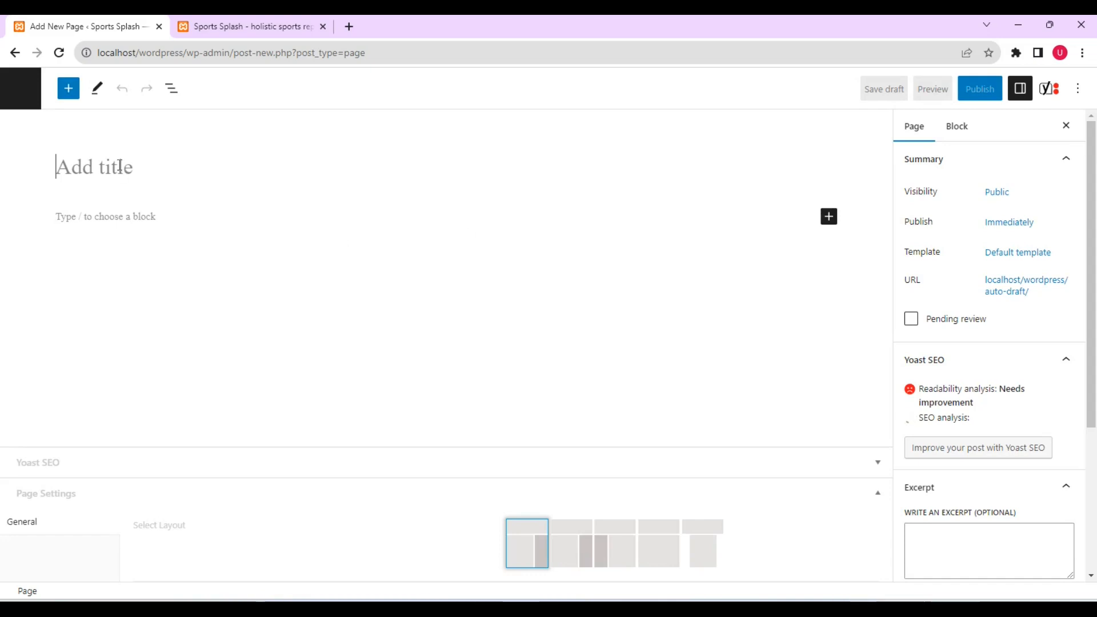
text(Blog)
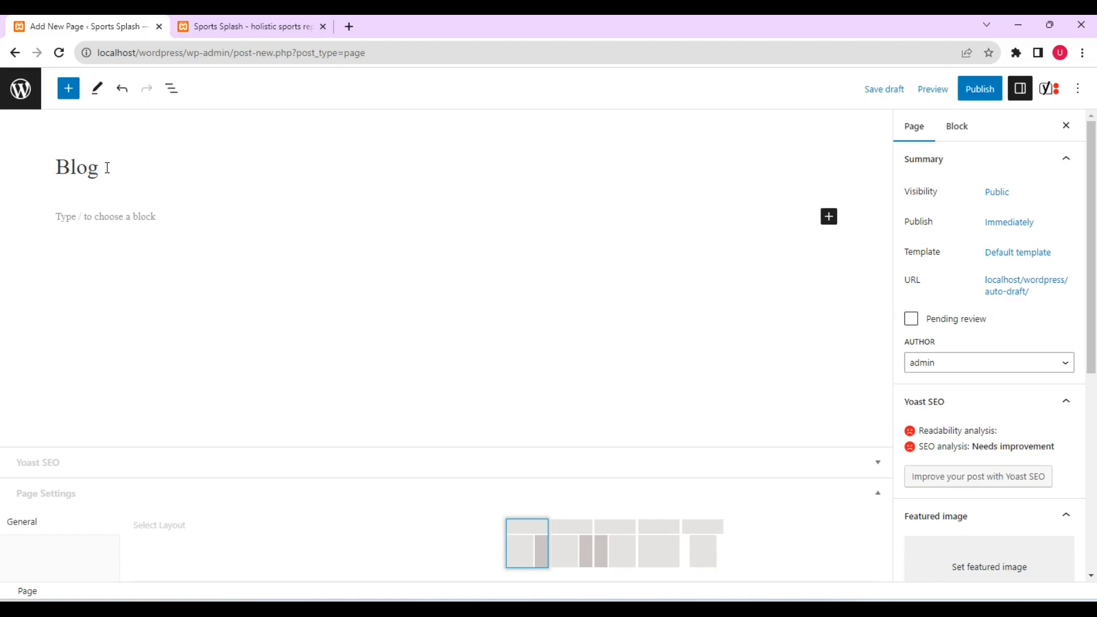
click(979, 95)
click(968, 88)
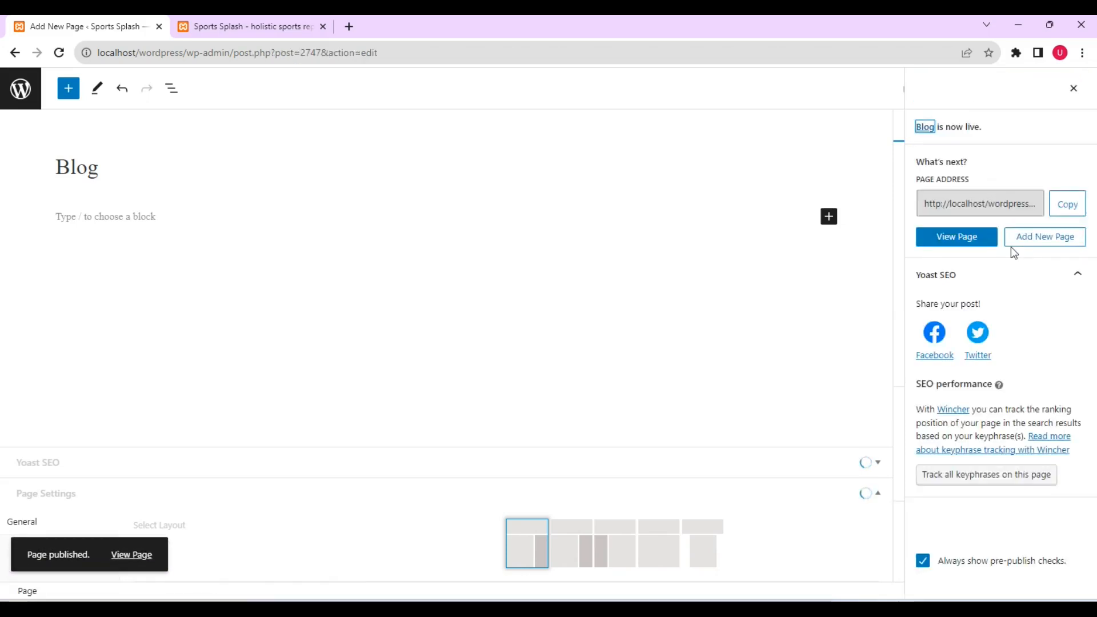
Create another new page titled "Gallery" and publish it
click(1058, 251)
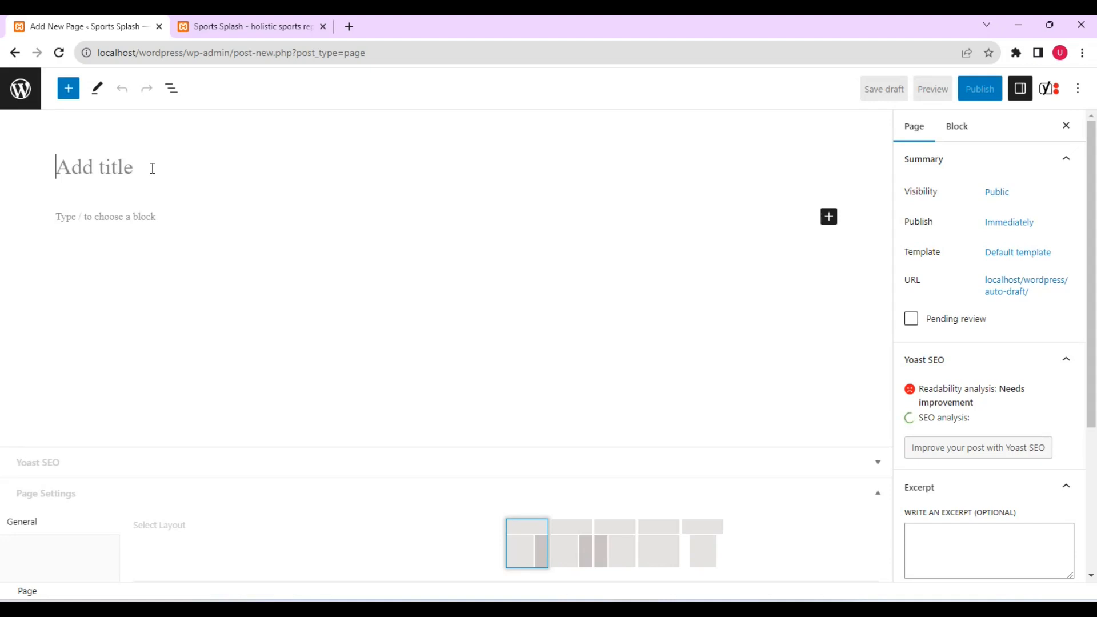
text(Gallery)
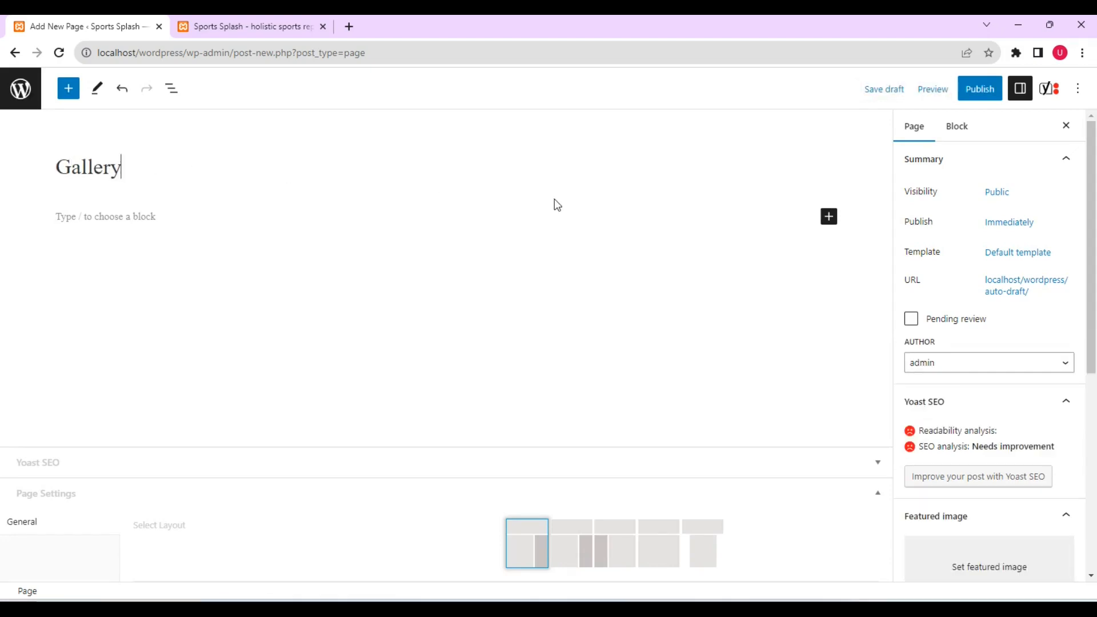
click(983, 99)
click(980, 93)
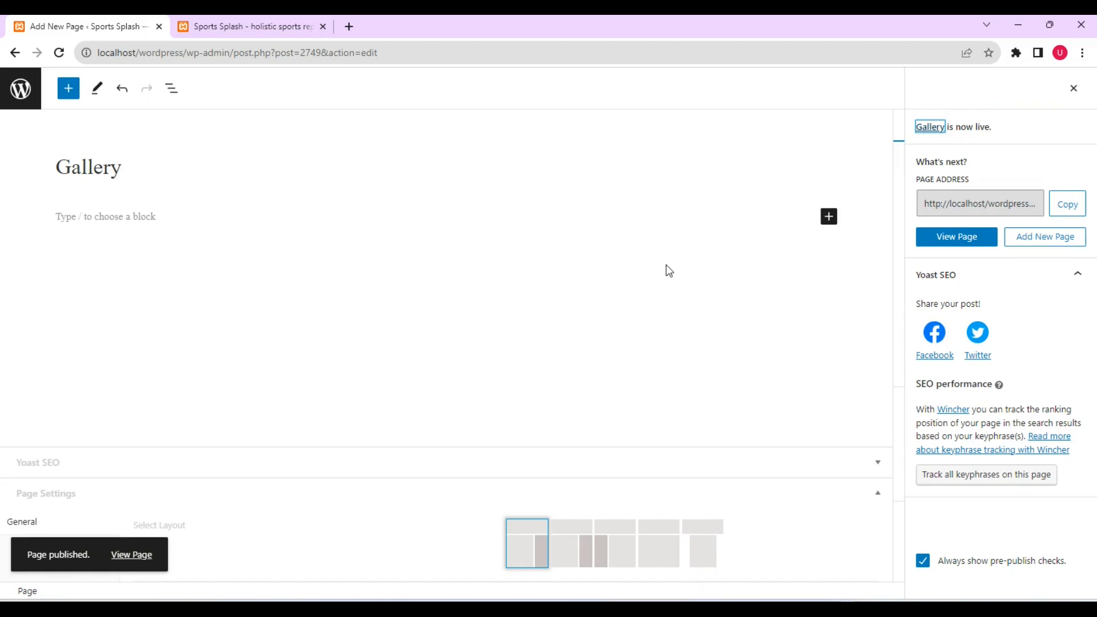
Return to the pages list, reload the live site to check its navigation bar, and go back to the admin area
click(20, 90)
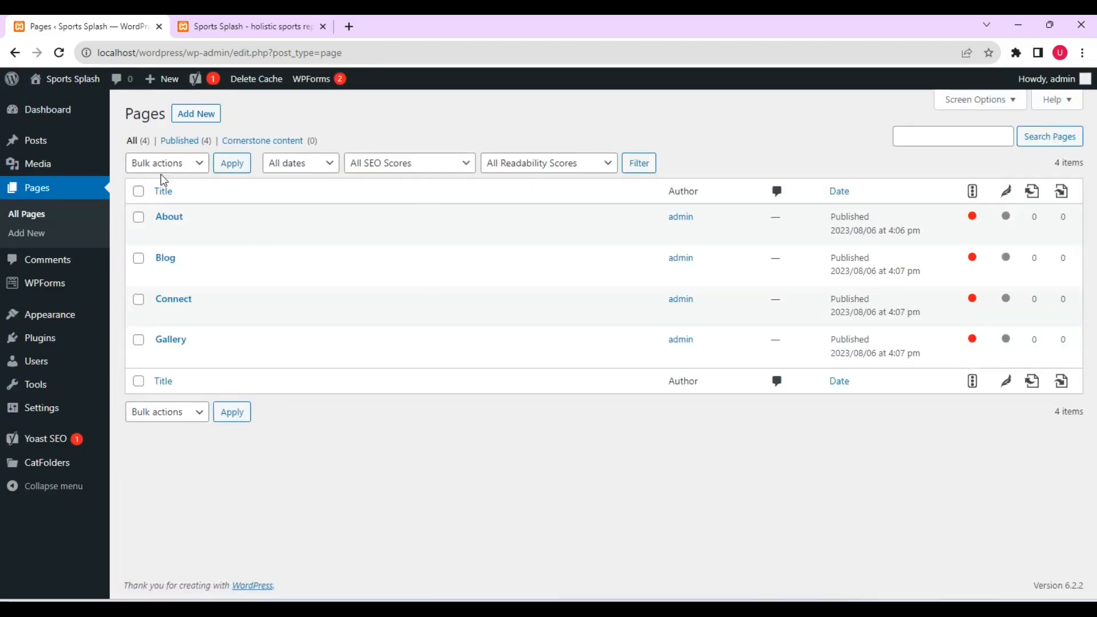
mouse_move(58, 164)
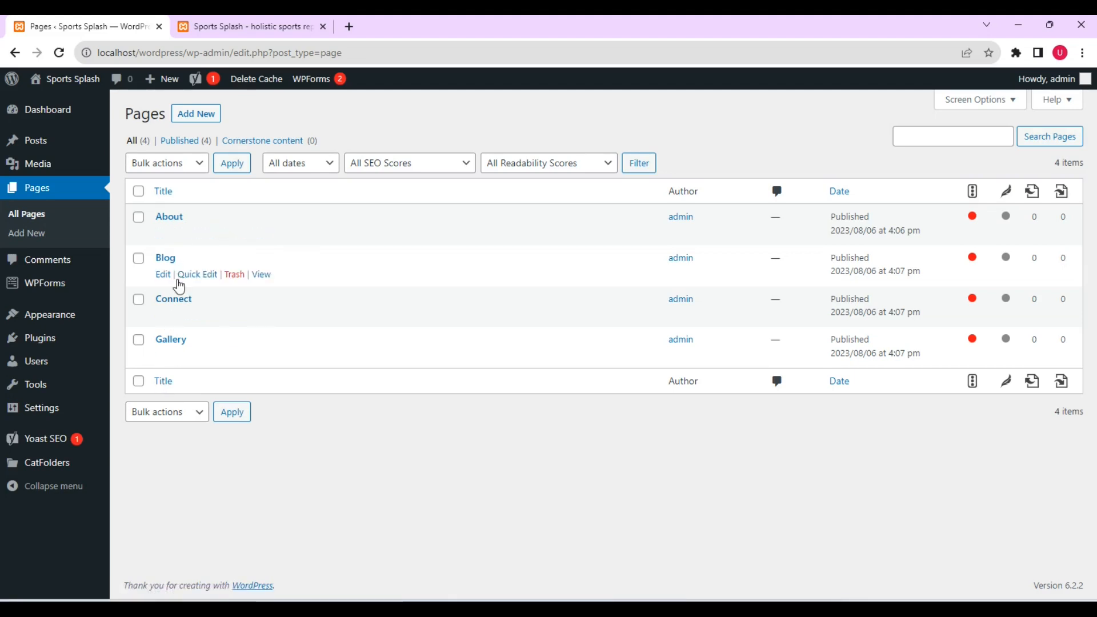
click(252, 25)
click(59, 52)
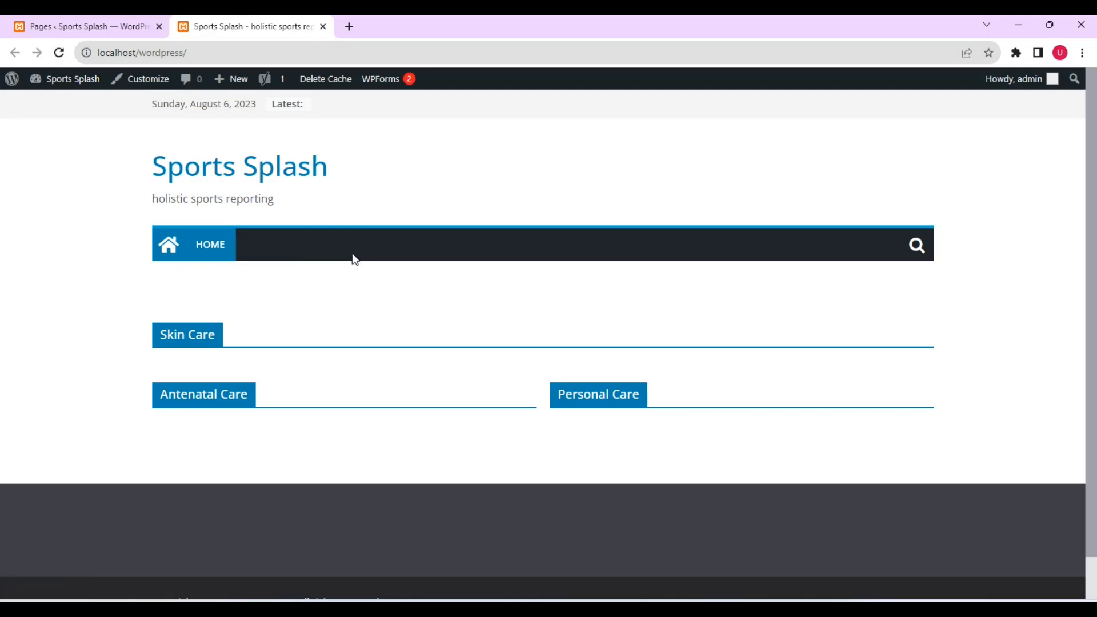
click(132, 22)
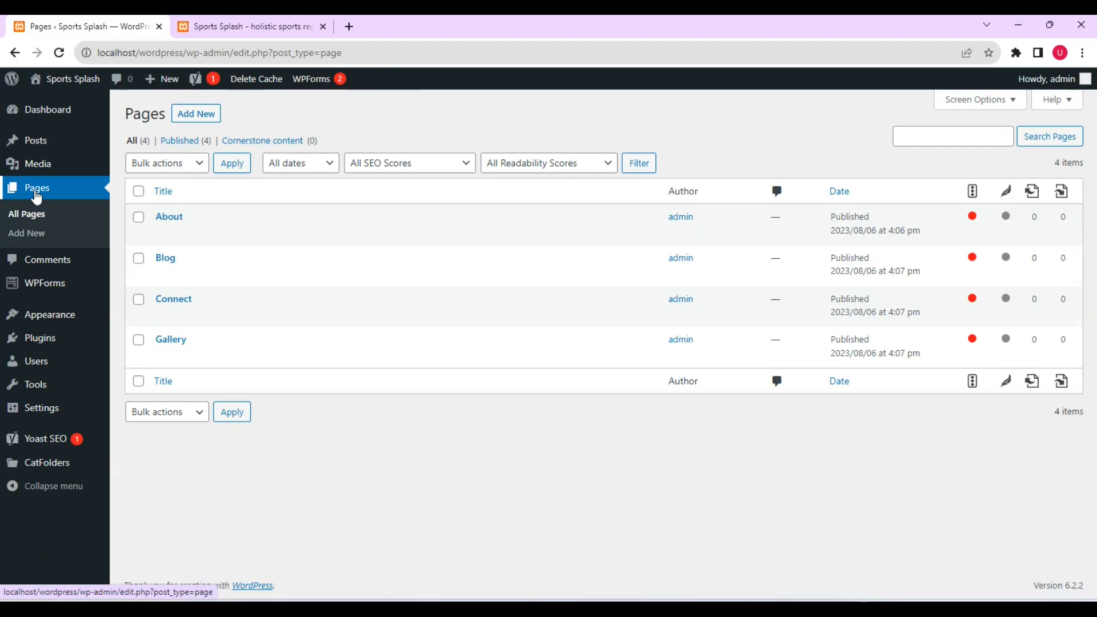
Add all four published pages, Gallery, Blog, Connect and About, to the Primary Menu
mouse_move(50, 316)
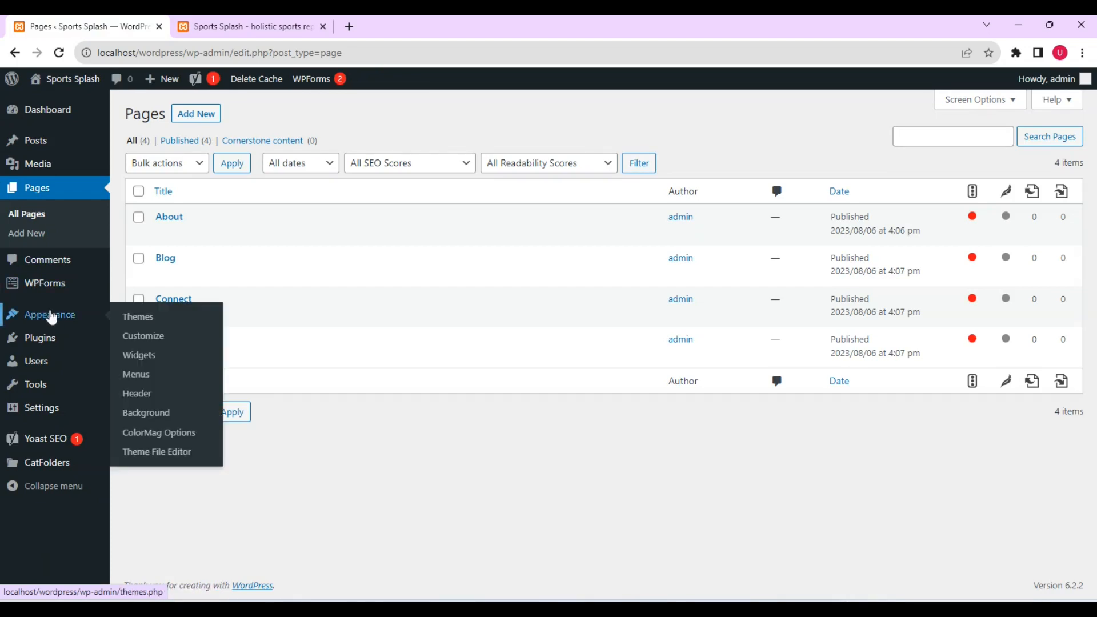
click(141, 377)
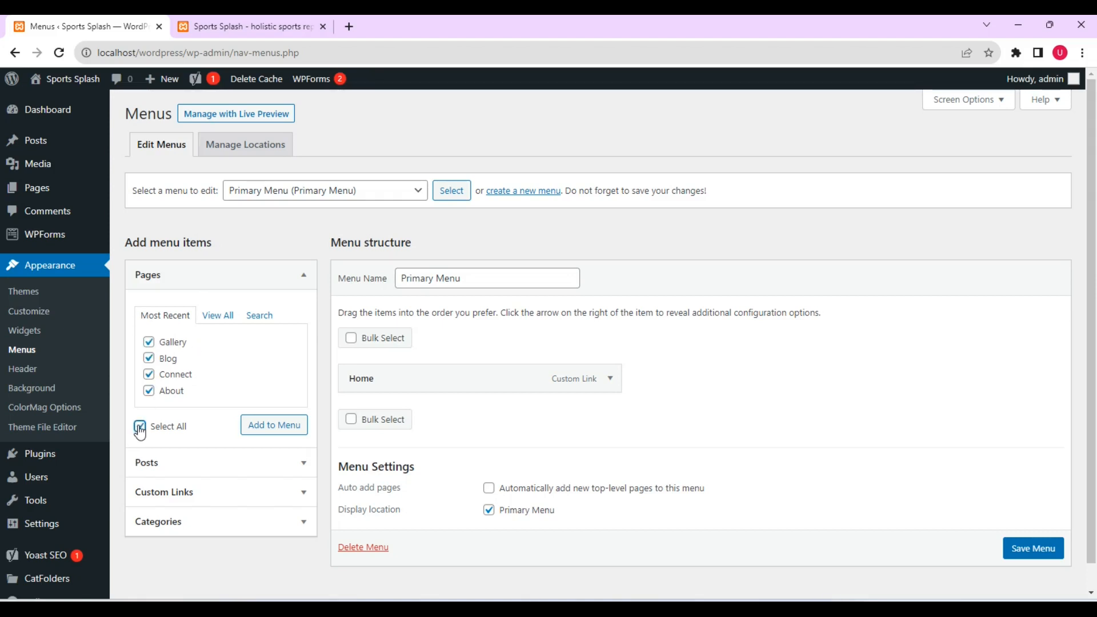
click(275, 425)
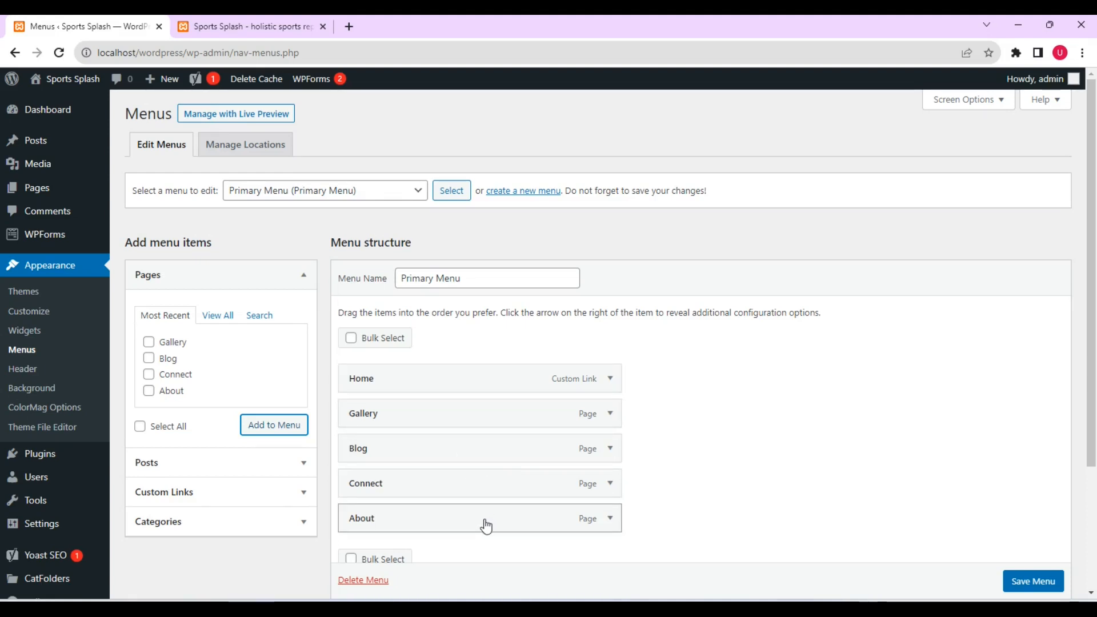
Reorder the Primary Menu items as Home, About, Connect, Blog, Gallery and save the menu
drag(486, 526, 482, 416)
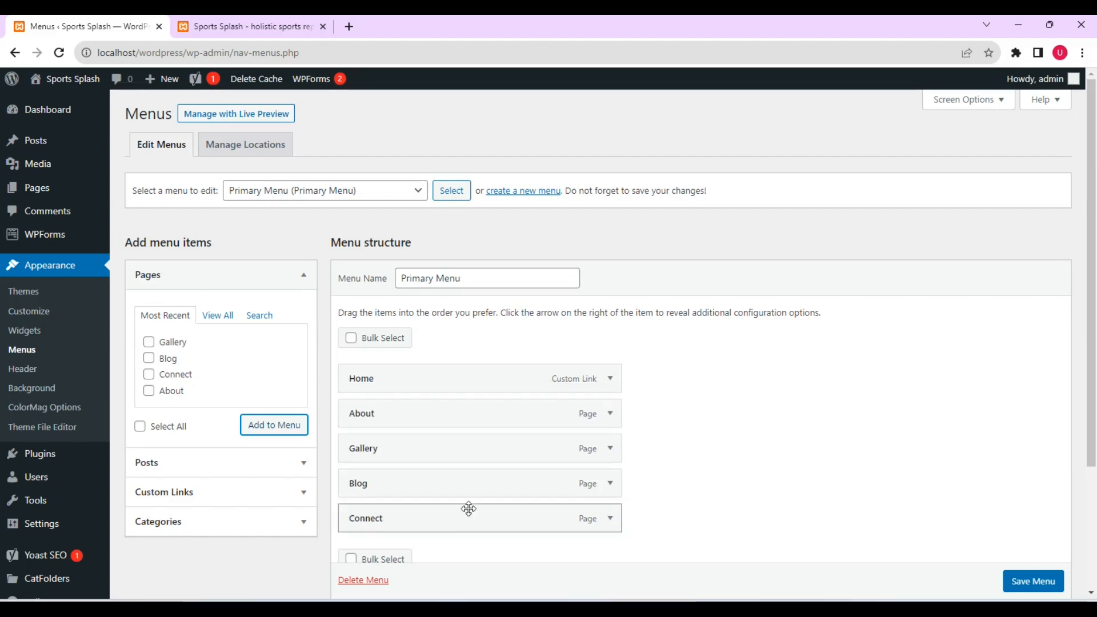
drag(465, 521, 462, 453)
drag(428, 525, 428, 492)
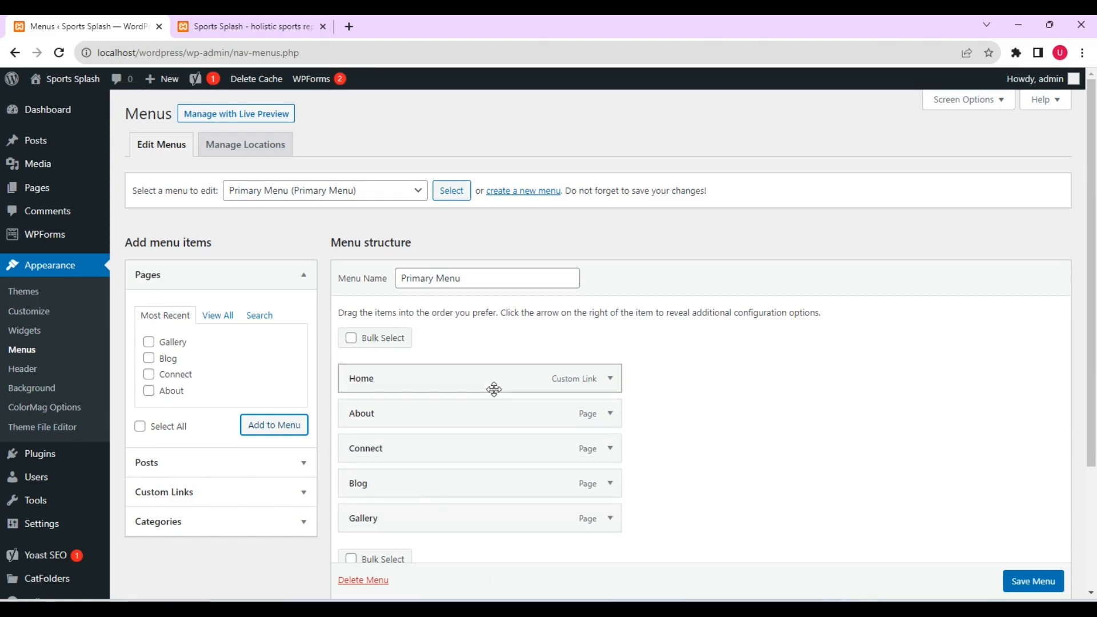
scroll(1046, 582, down, 1)
click(1045, 581)
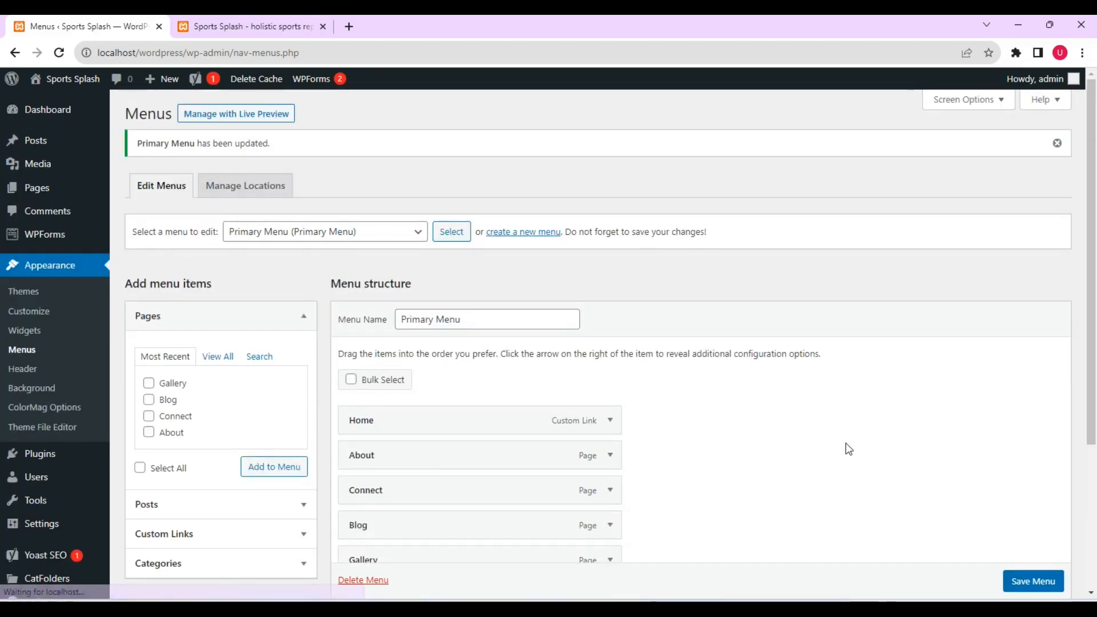
Reload the live site to check the page links in its navigation bar, and return to the dashboard
click(255, 26)
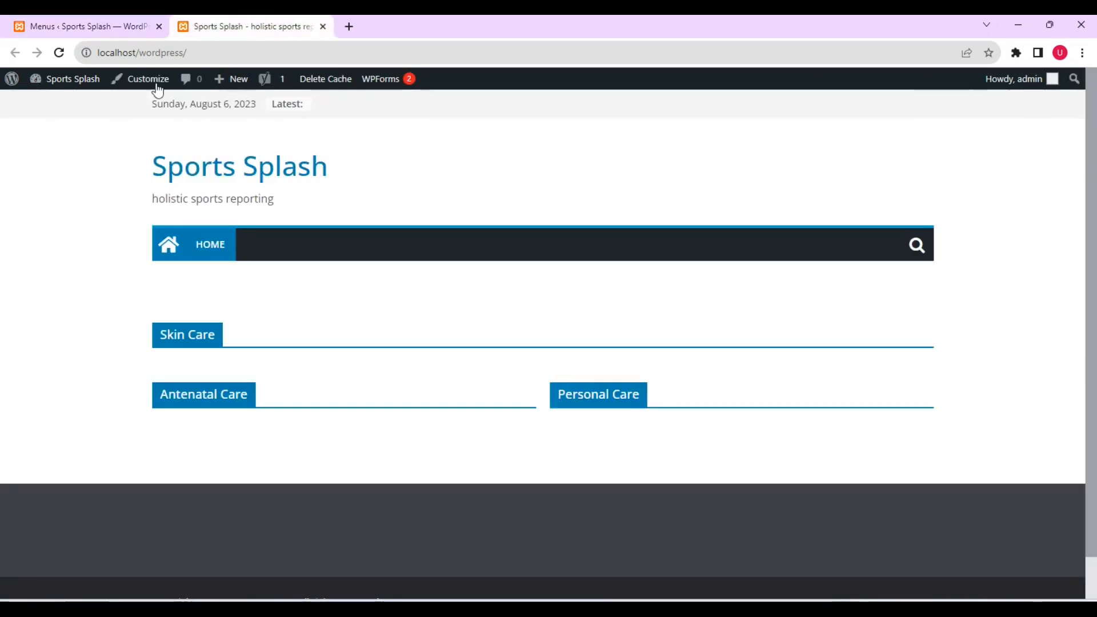
click(60, 54)
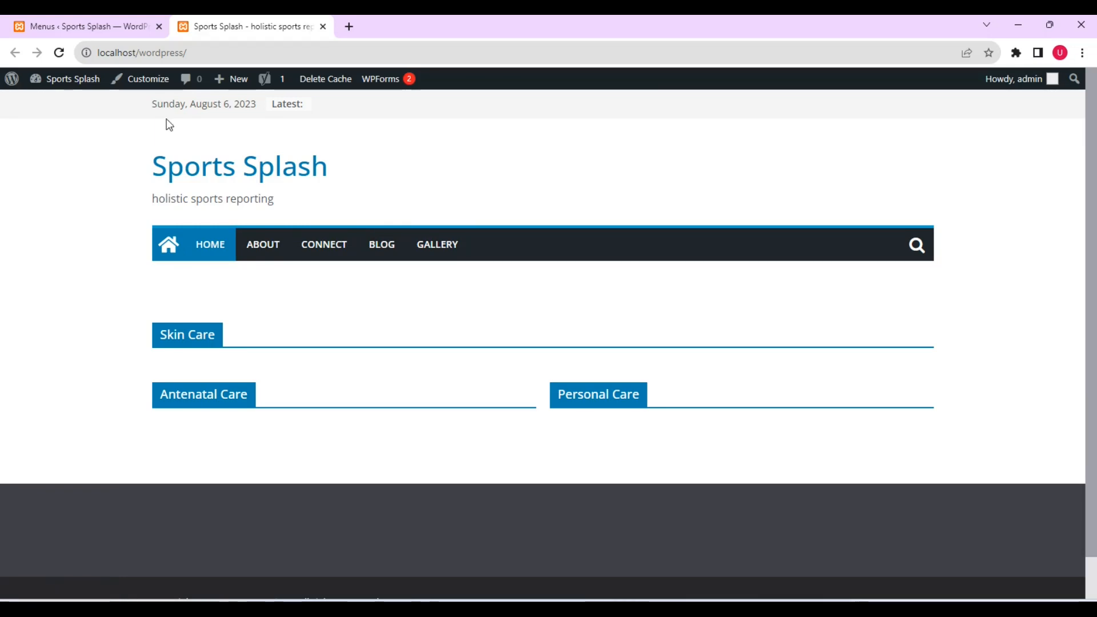
click(14, 82)
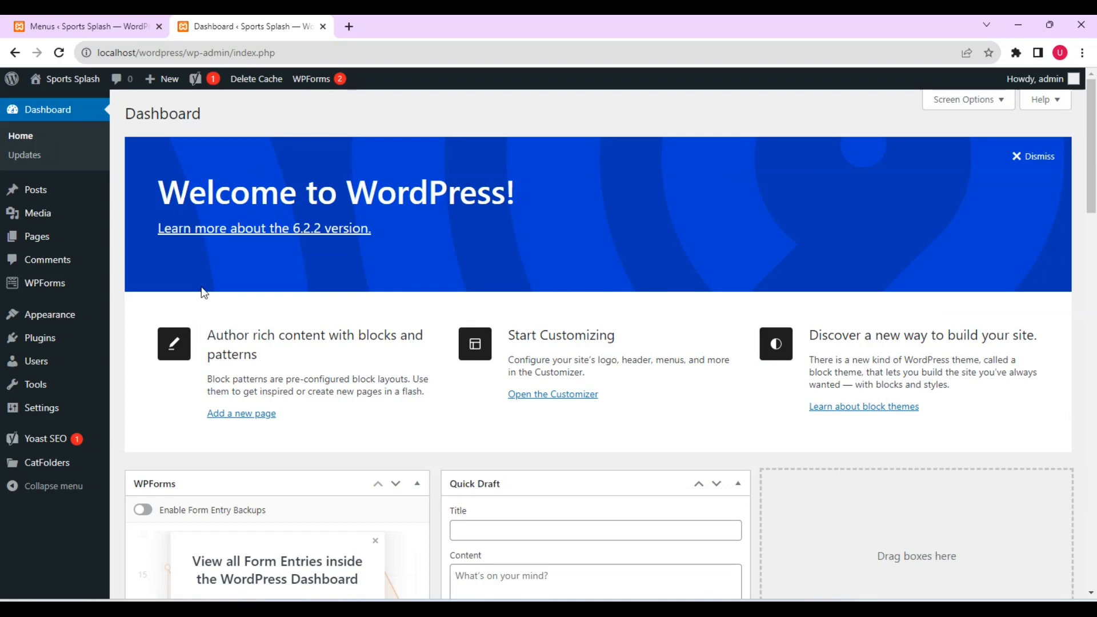
Add a post category named "swimming" with the slug "swimming", leaving its description empty
mouse_move(46, 192)
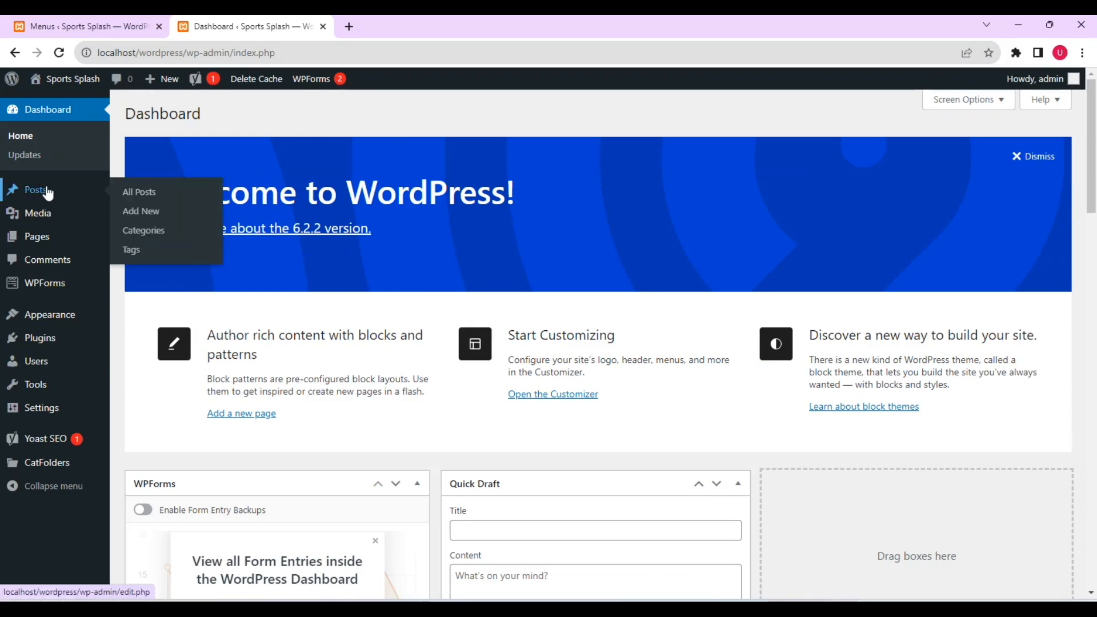
click(153, 231)
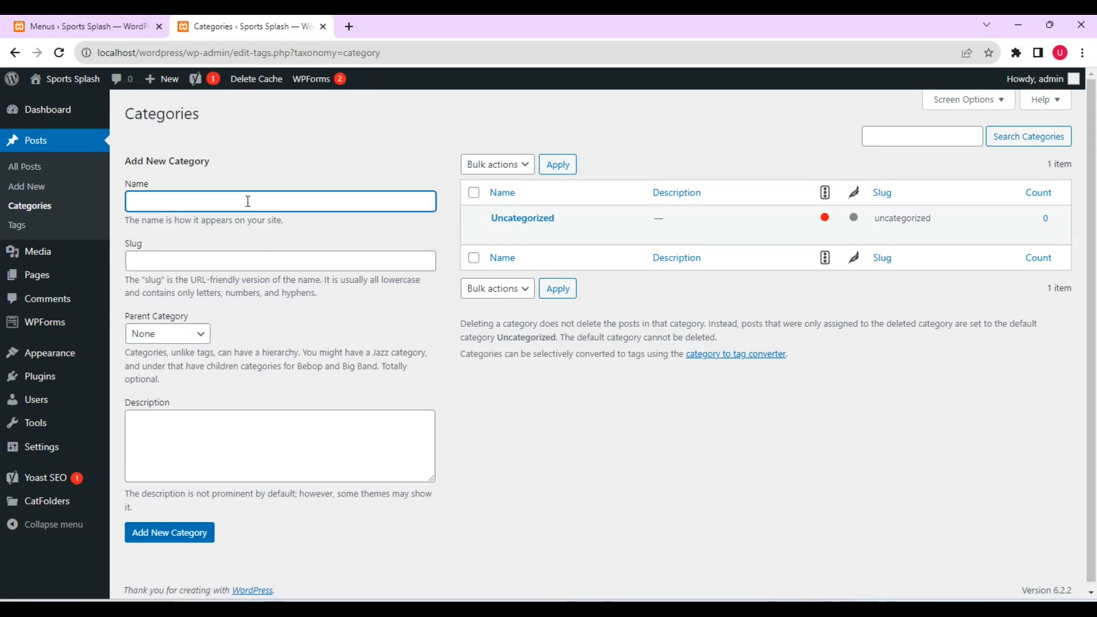
text(swimmin)
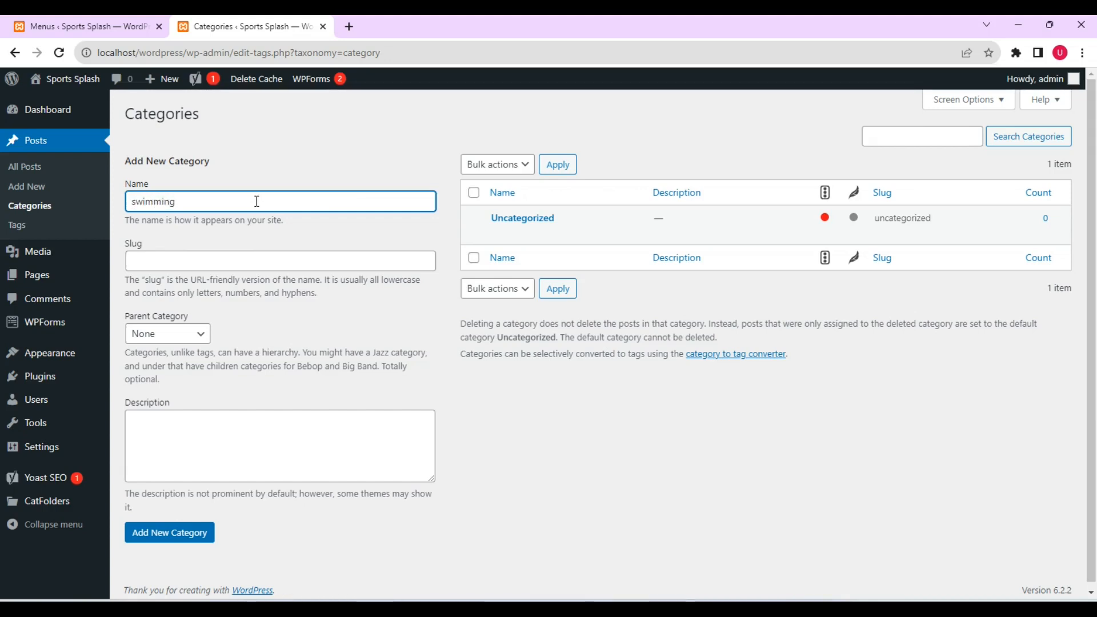
text(g)
click(207, 261)
text(swimm)
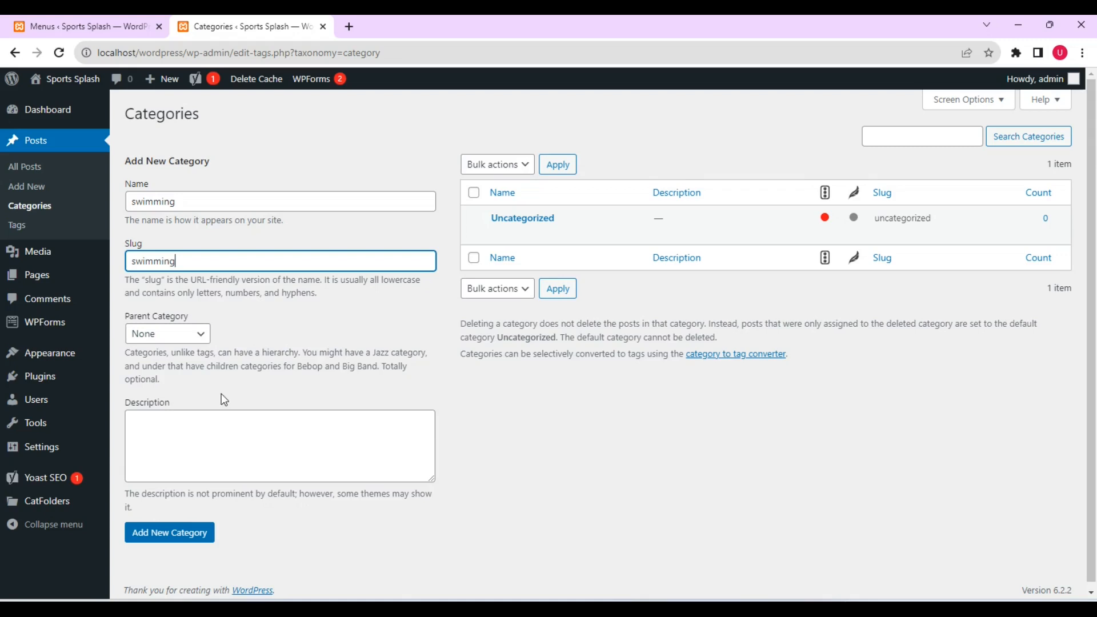
click(212, 425)
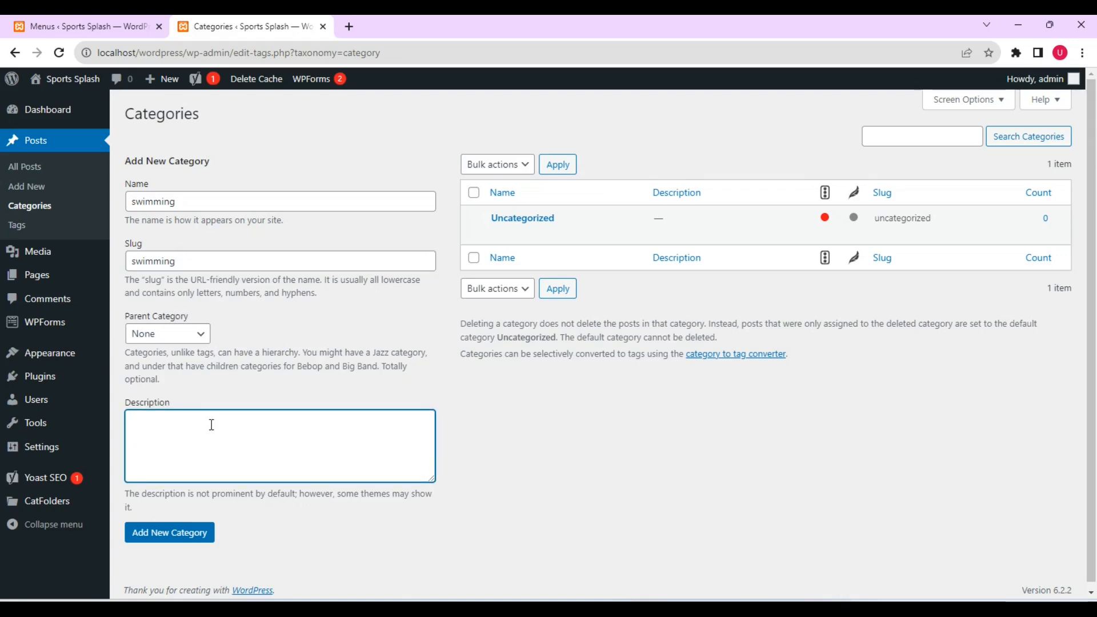
click(188, 539)
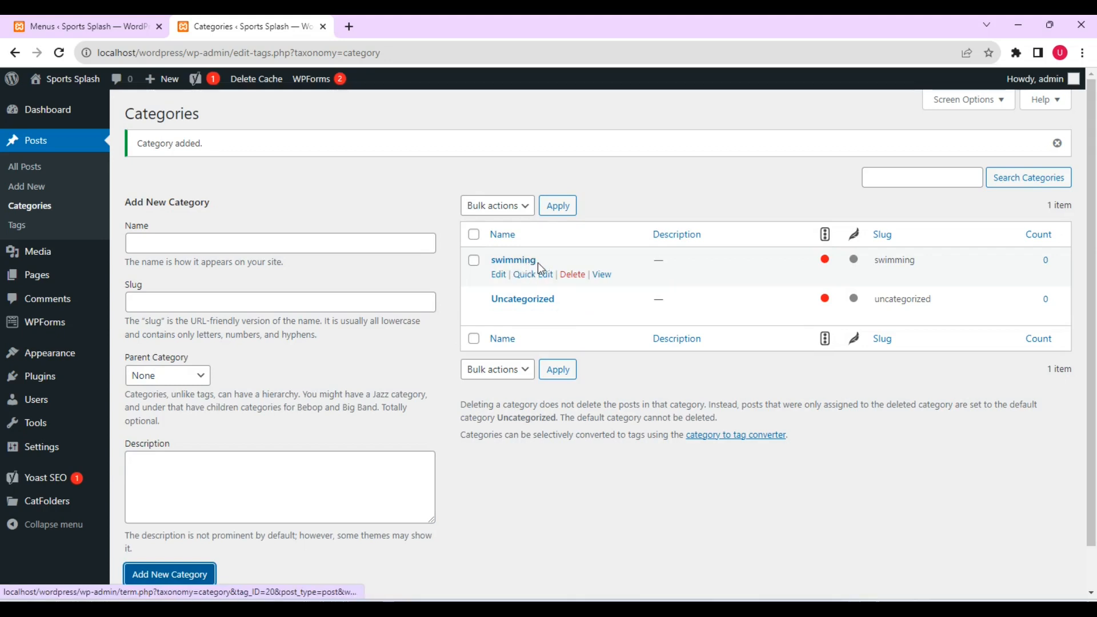
Add a post category named "Boxing" with the slug "boxing"
click(258, 244)
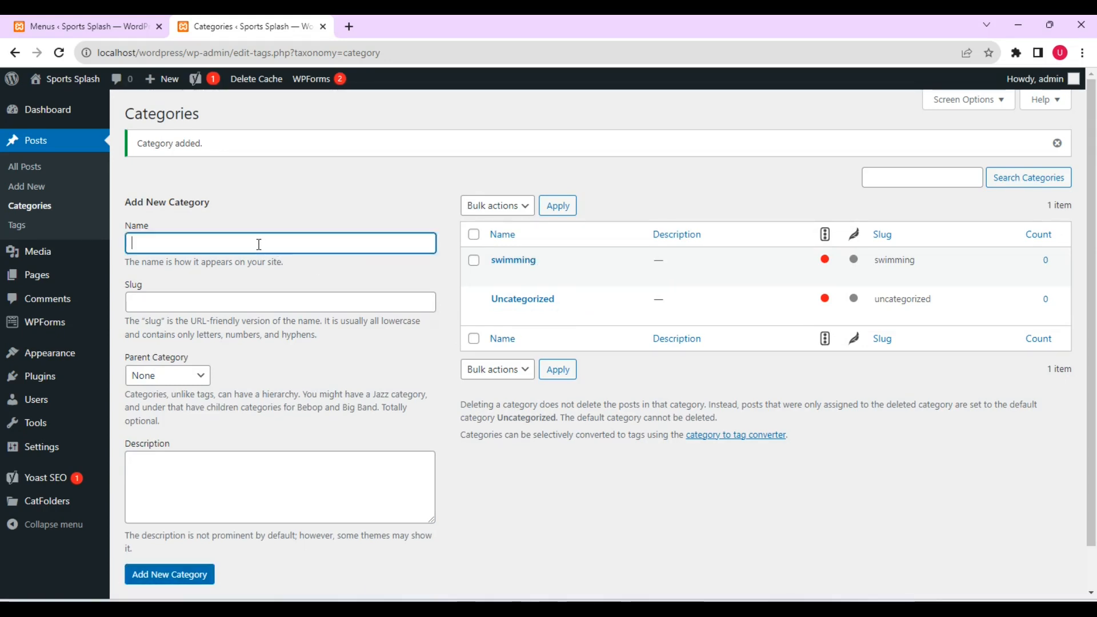
text(Boxing)
click(235, 307)
text(boxing)
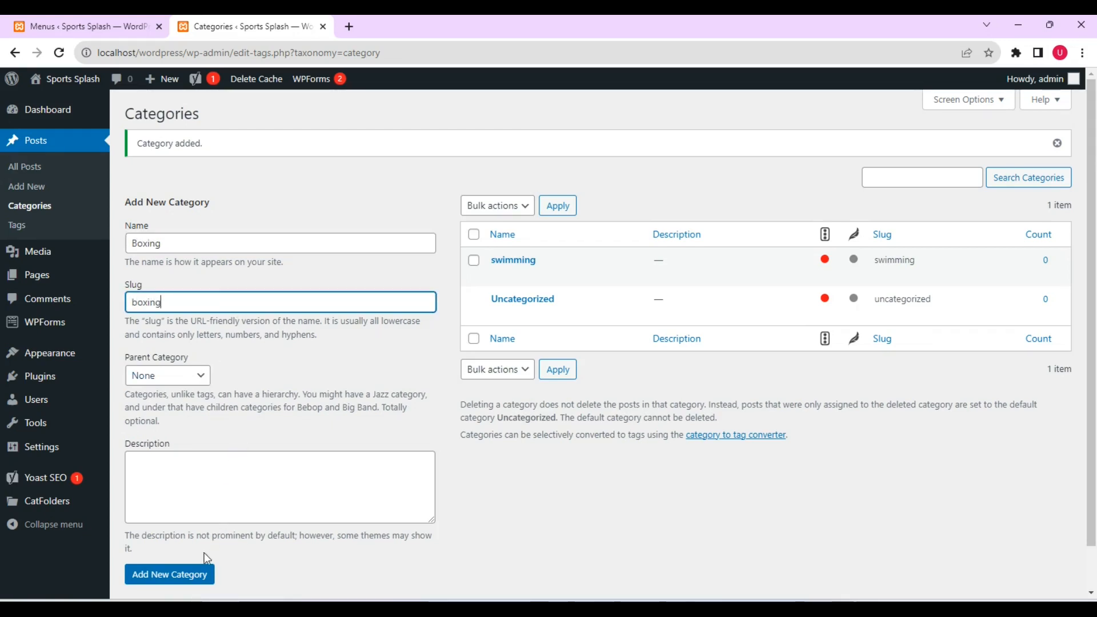
click(200, 580)
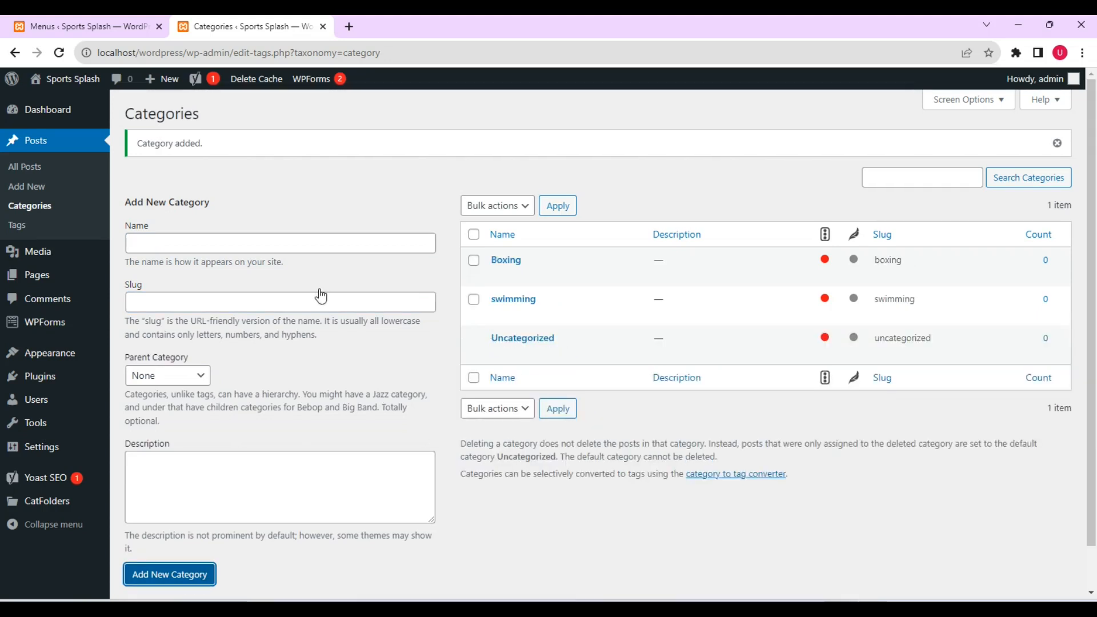
Add a post category named "Soccer" with the slug "soccer"
click(192, 249)
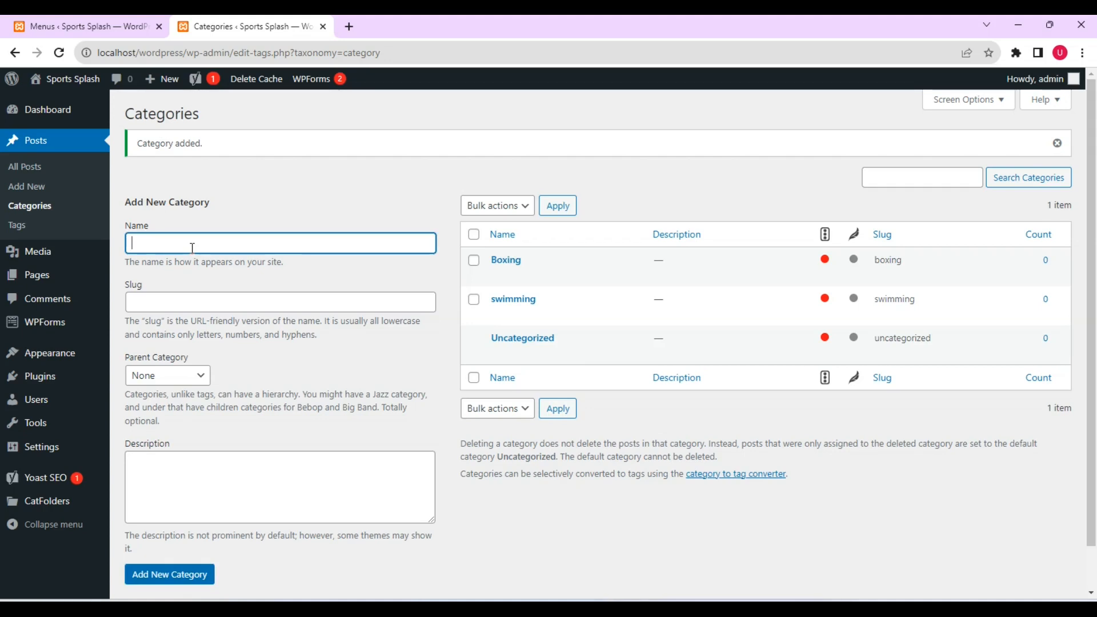
text(Soccer)
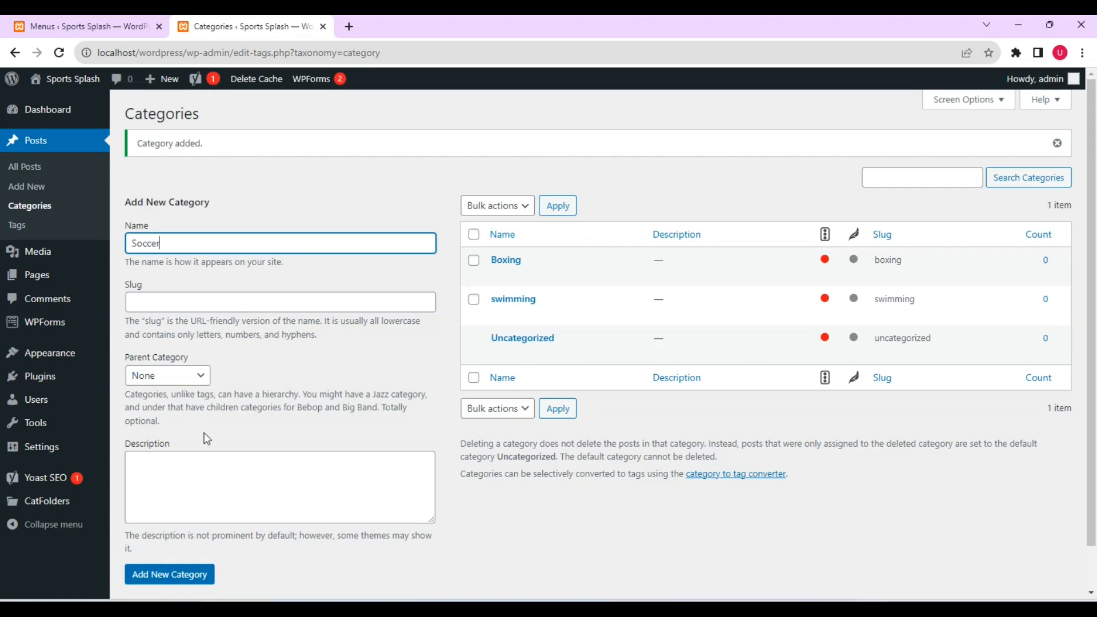
click(187, 306)
text(soccer)
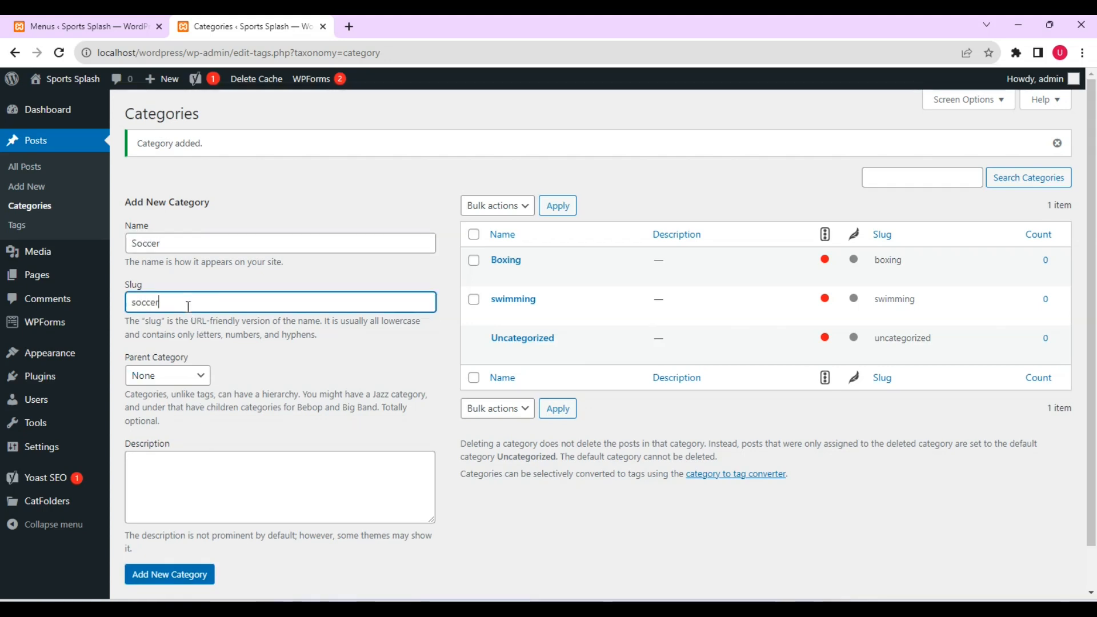
click(200, 581)
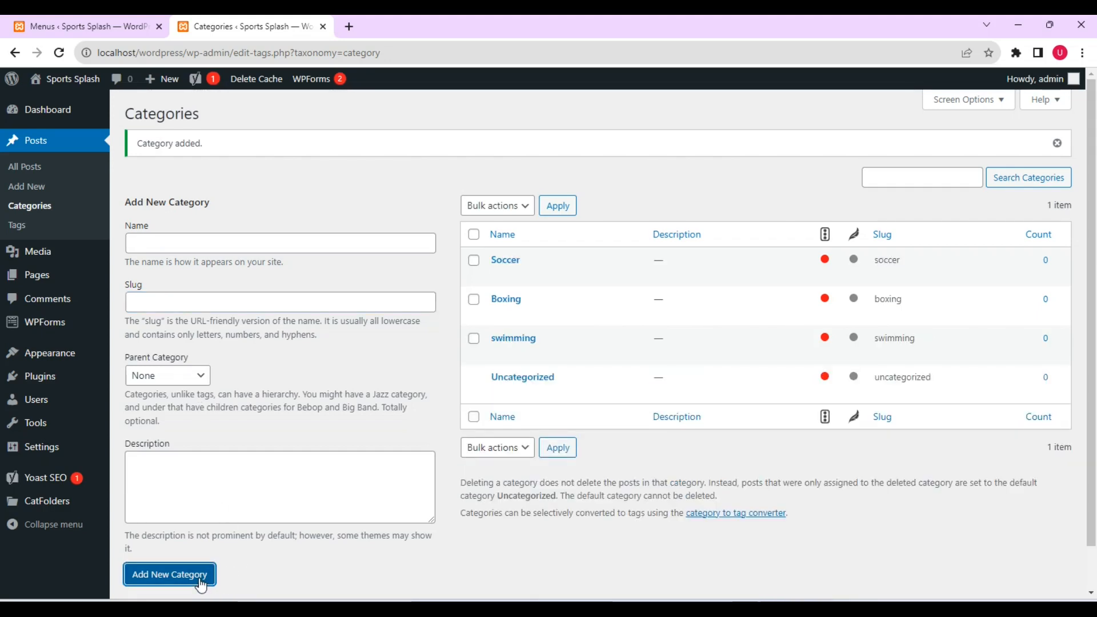
Add a post category named "Gymnastics" with the slug "gymnastics"
click(243, 251)
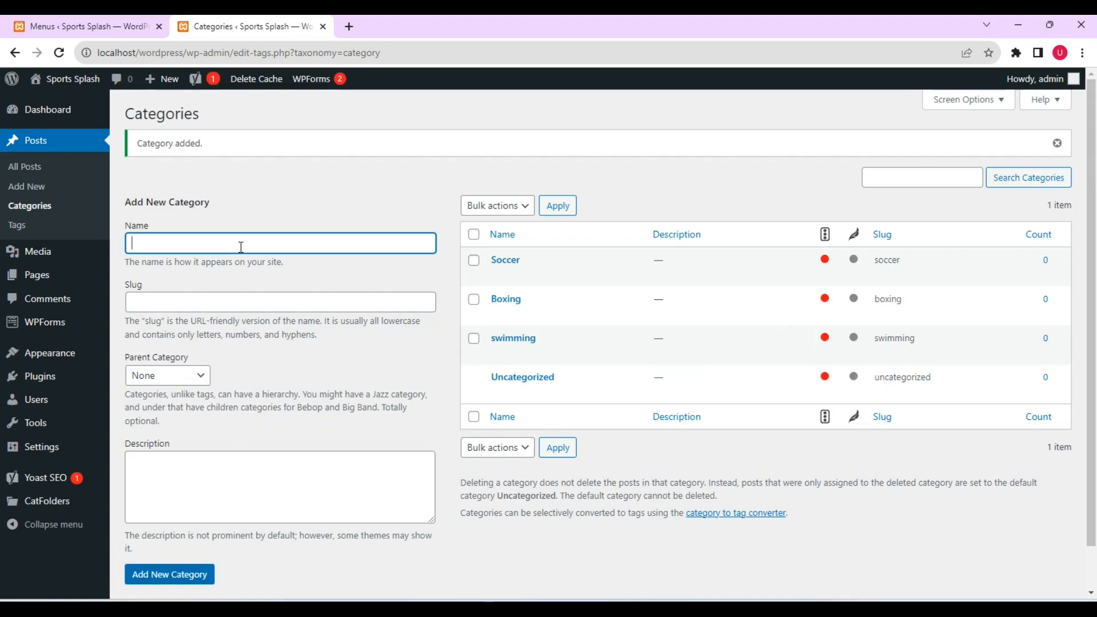
text(Gymnastics)
click(217, 303)
text(gymnastics)
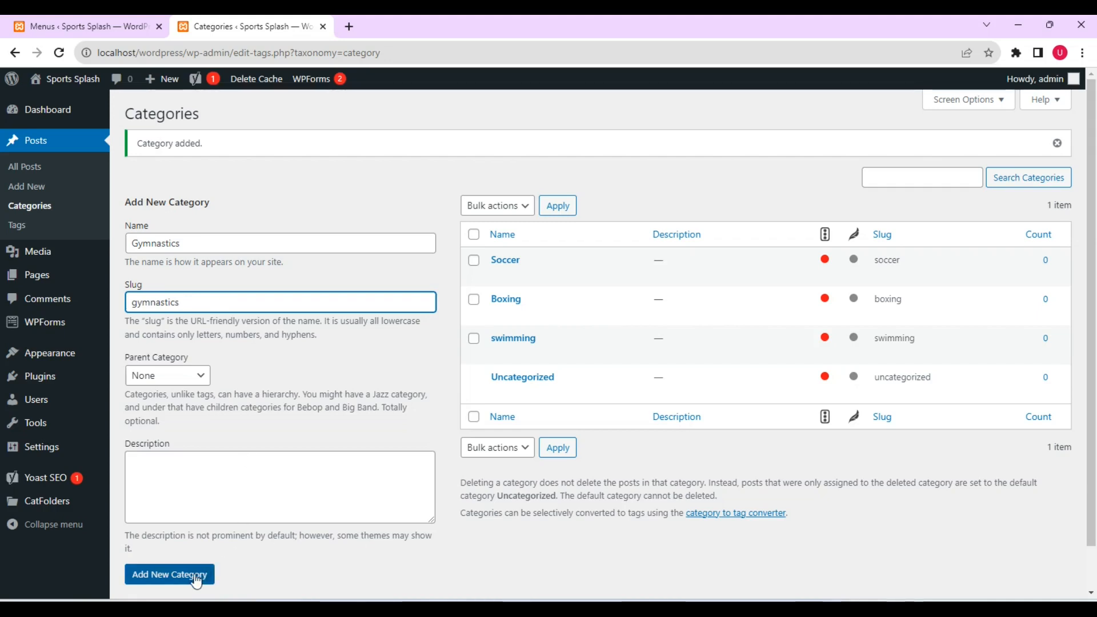
click(196, 575)
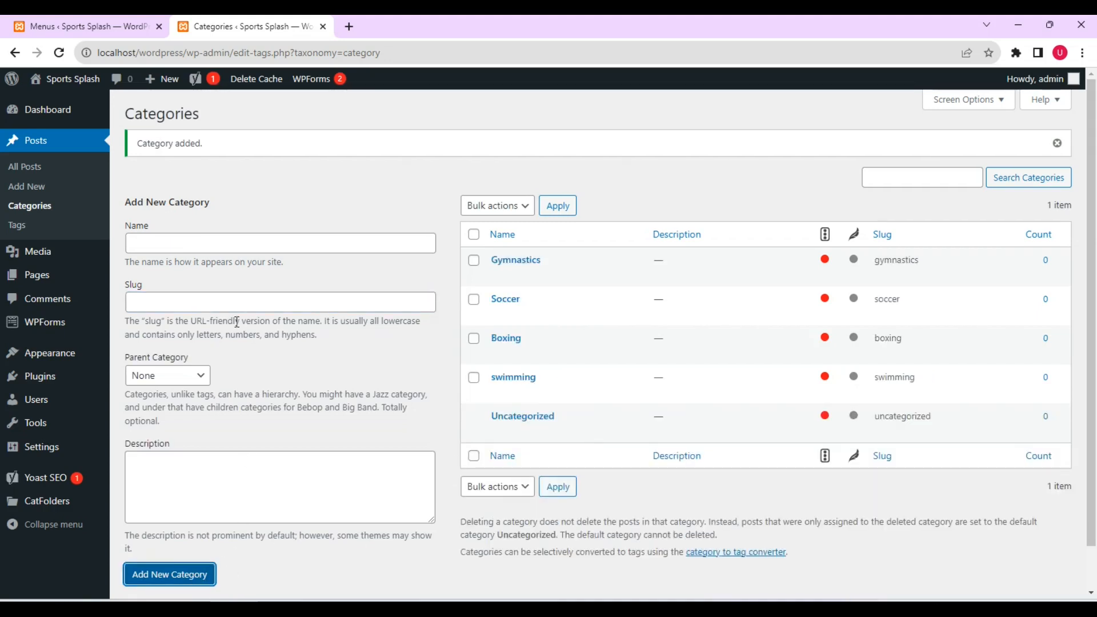
Fill in a new post category with the name "Basketball" and the slug "basketball"
click(184, 247)
text(Basketball)
click(209, 303)
text(basketball)
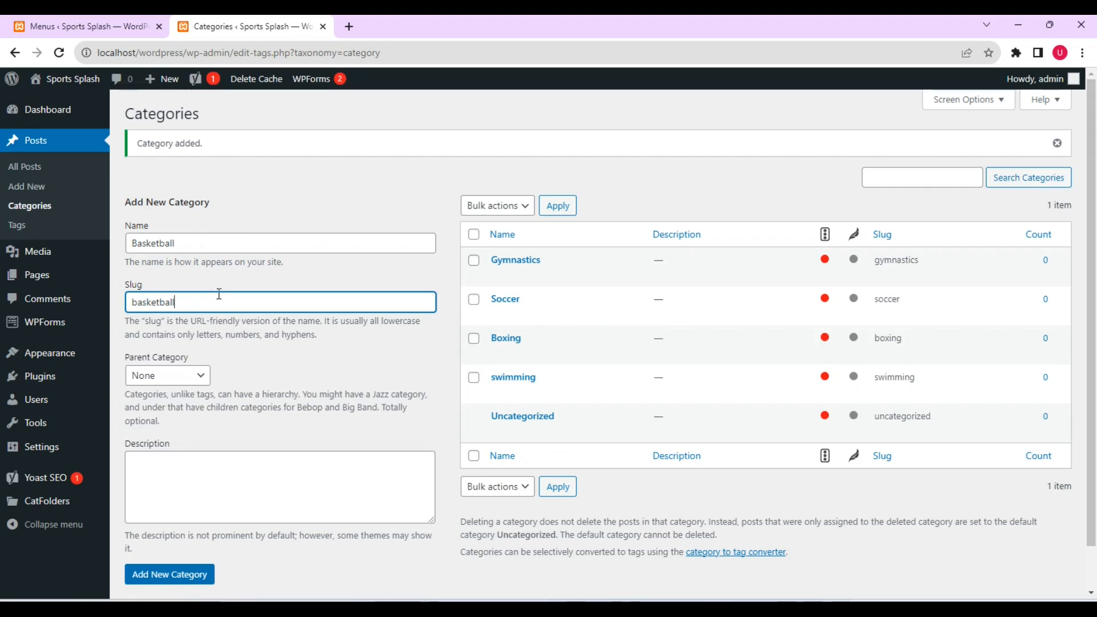
click(208, 244)
text(Category)
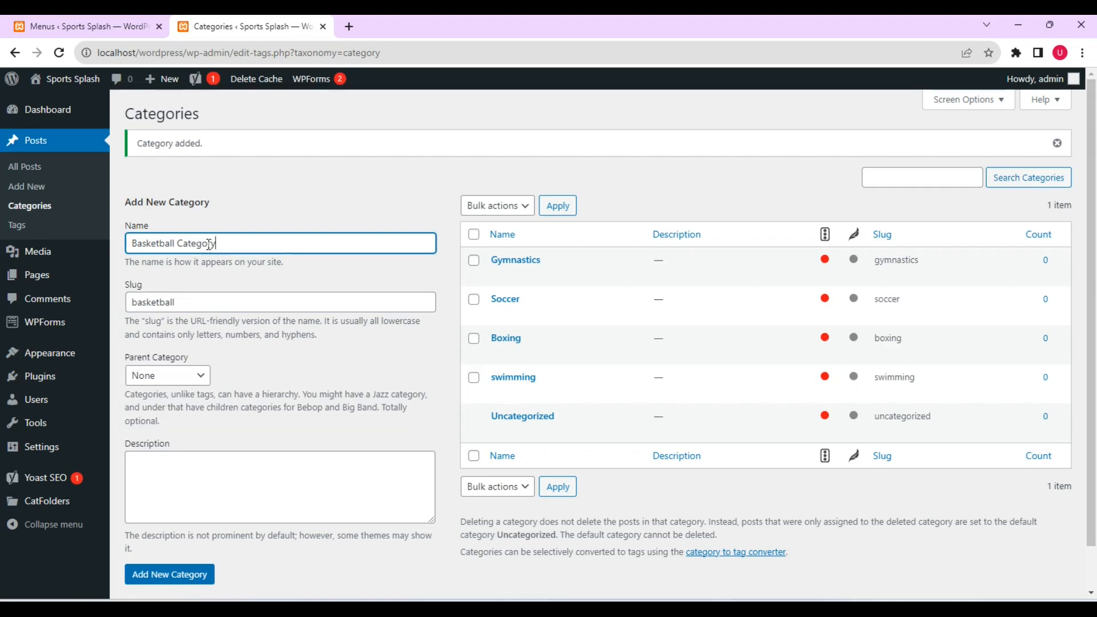
click(201, 303)
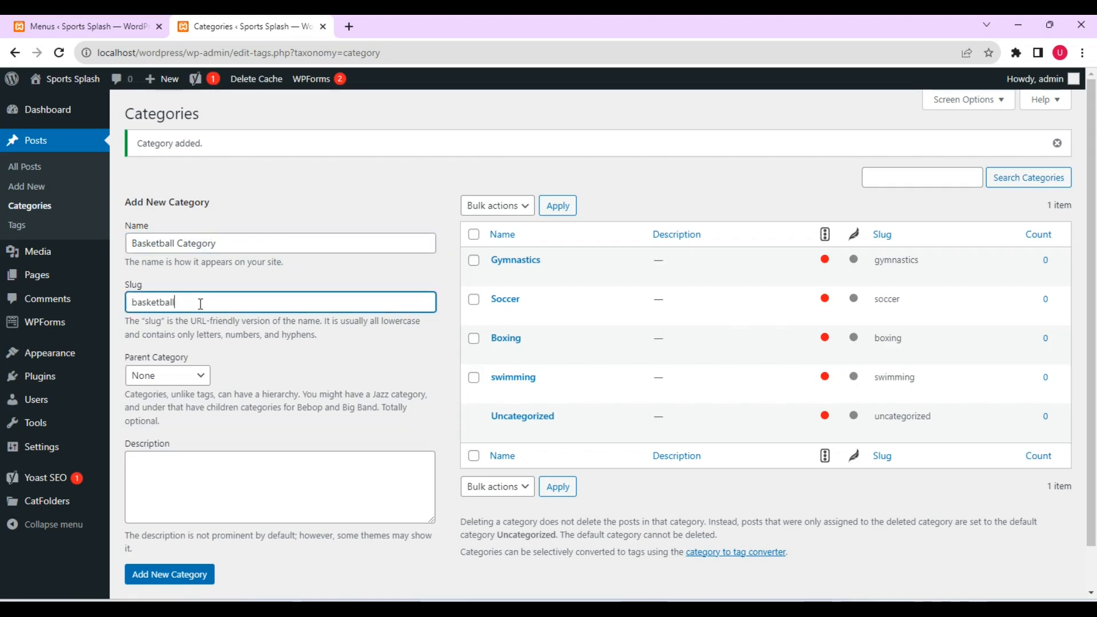
text(-category)
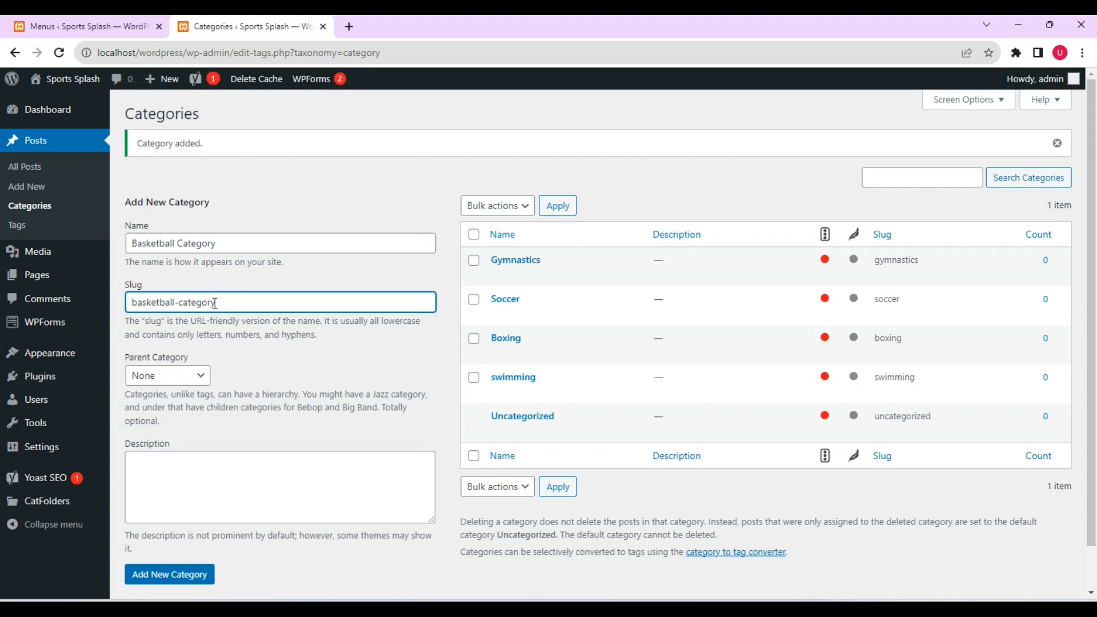
key(BackSpace)
key(BackSpace)
key(BackSpace)
click(248, 240)
key(BackSpace)
key(BackSpace)
key(BackSpace)
key(BackSpace)
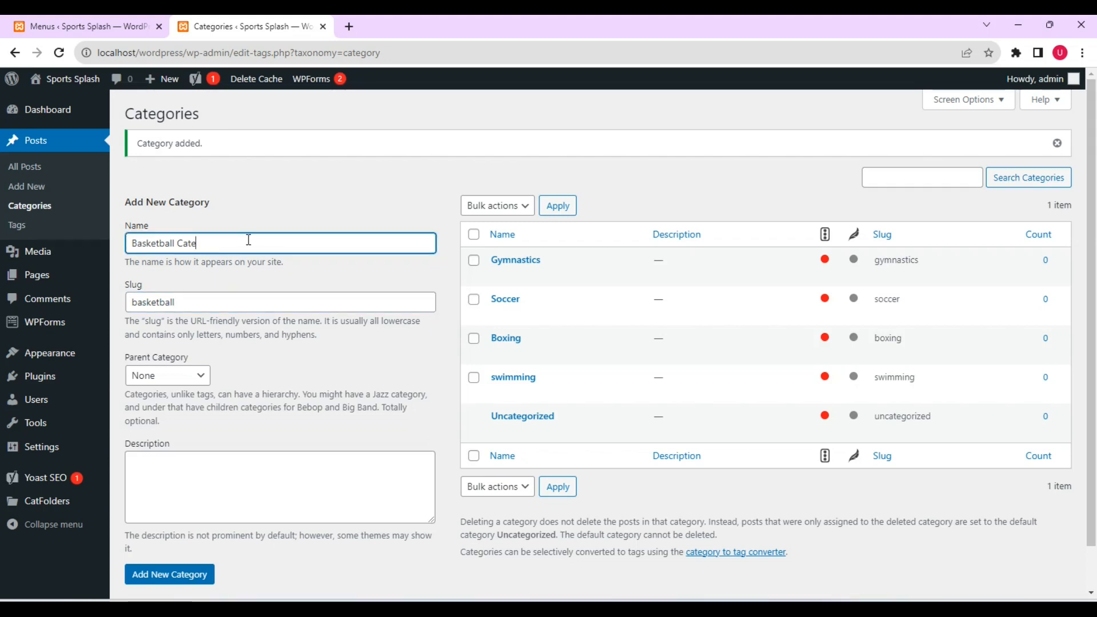
key(BackSpace)
key(BackSpace)
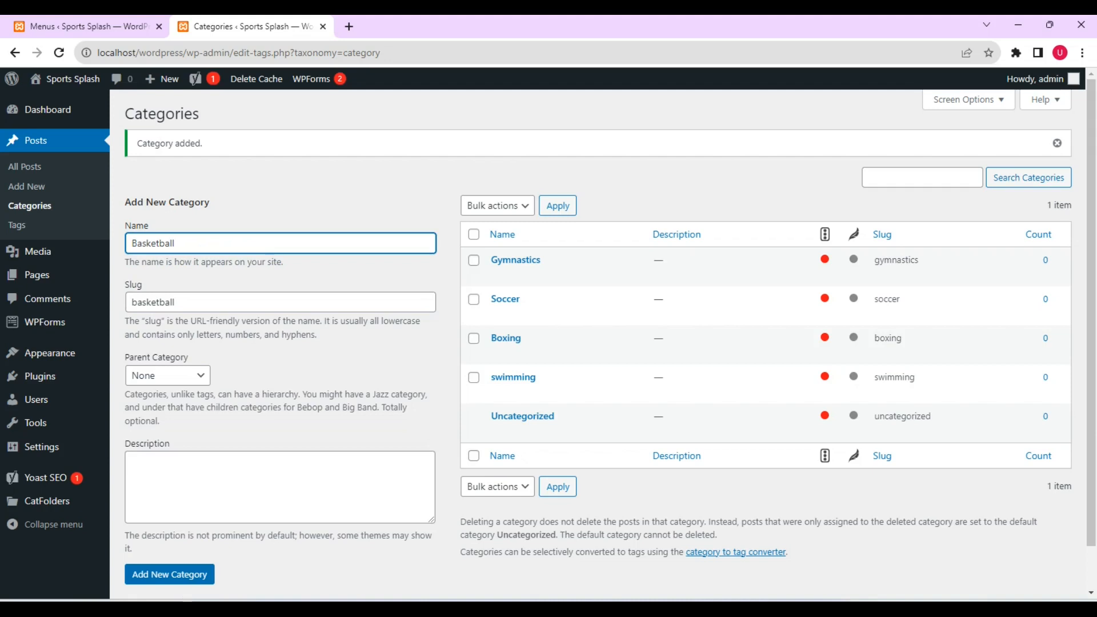
Save the Basketball category and add another post category named "Featured" with the slug "feature"
click(170, 577)
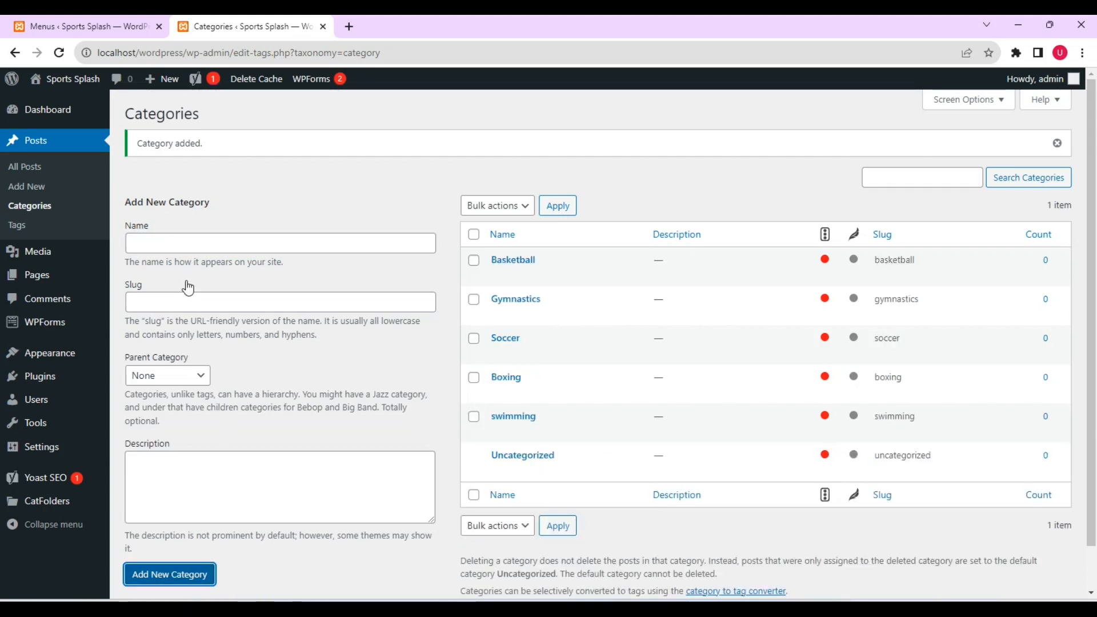
click(176, 250)
text(Featured)
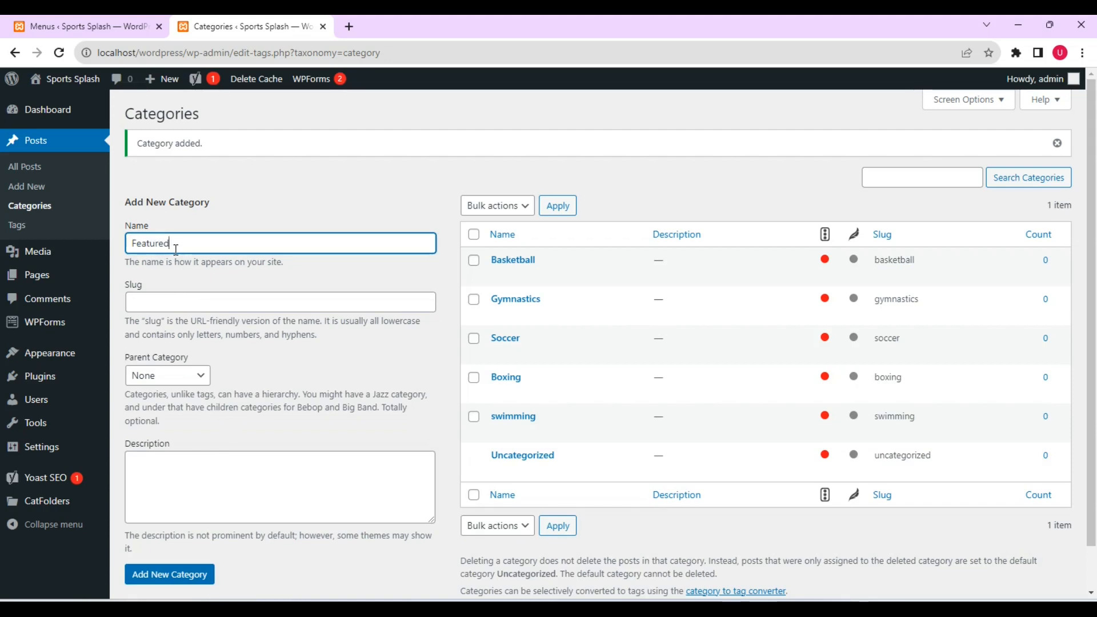
click(186, 302)
text(feature)
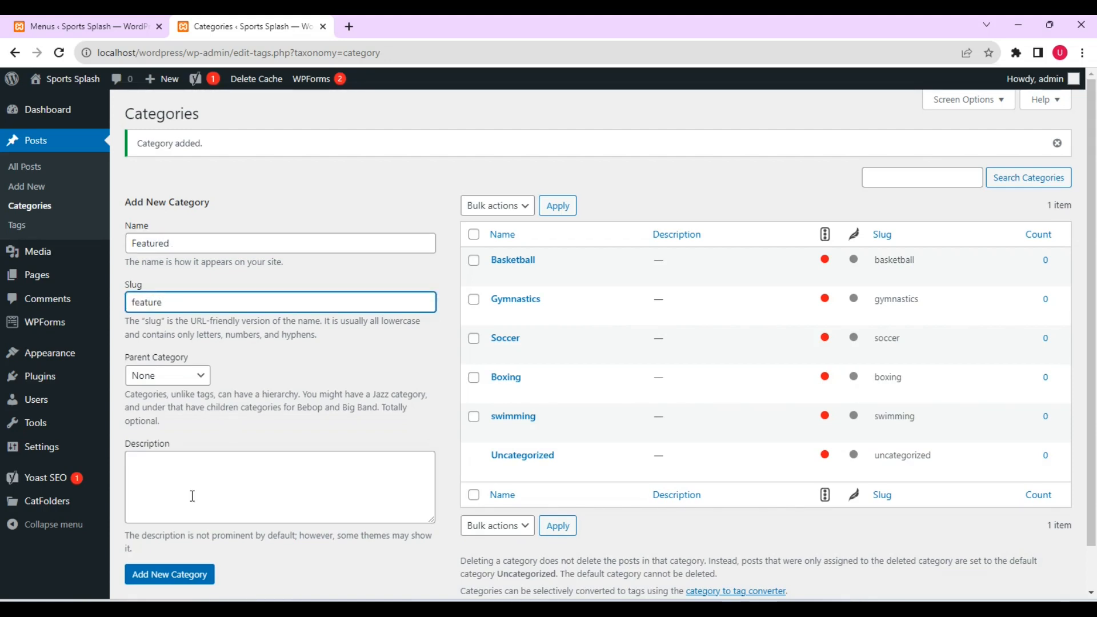
click(192, 575)
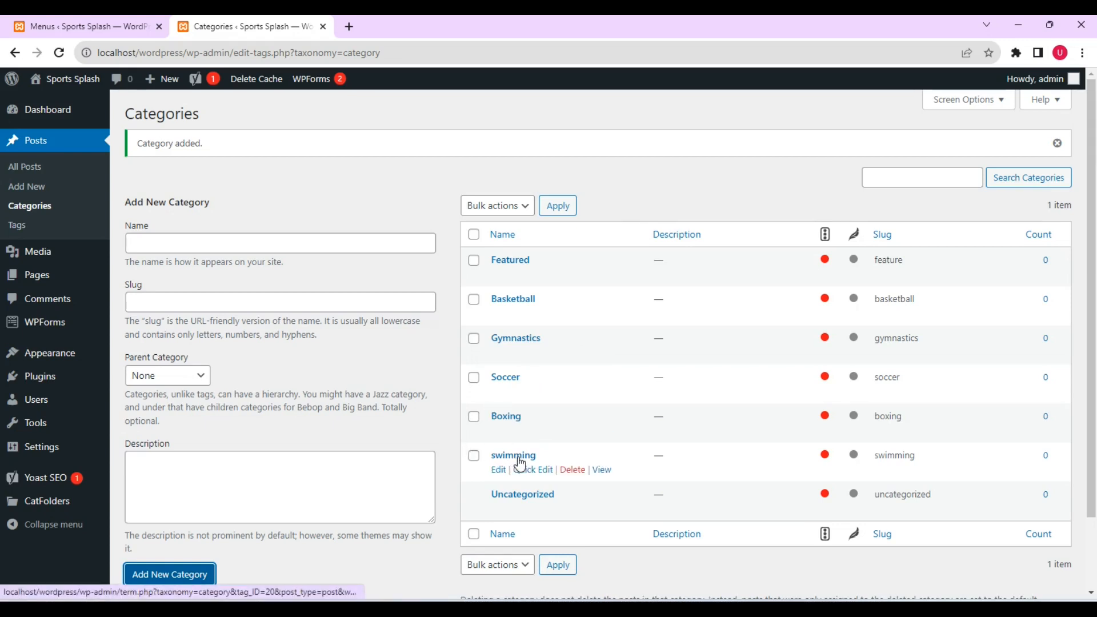
Add a post category named "Hockey" with the slug "hockey"
click(270, 244)
text(Hockey)
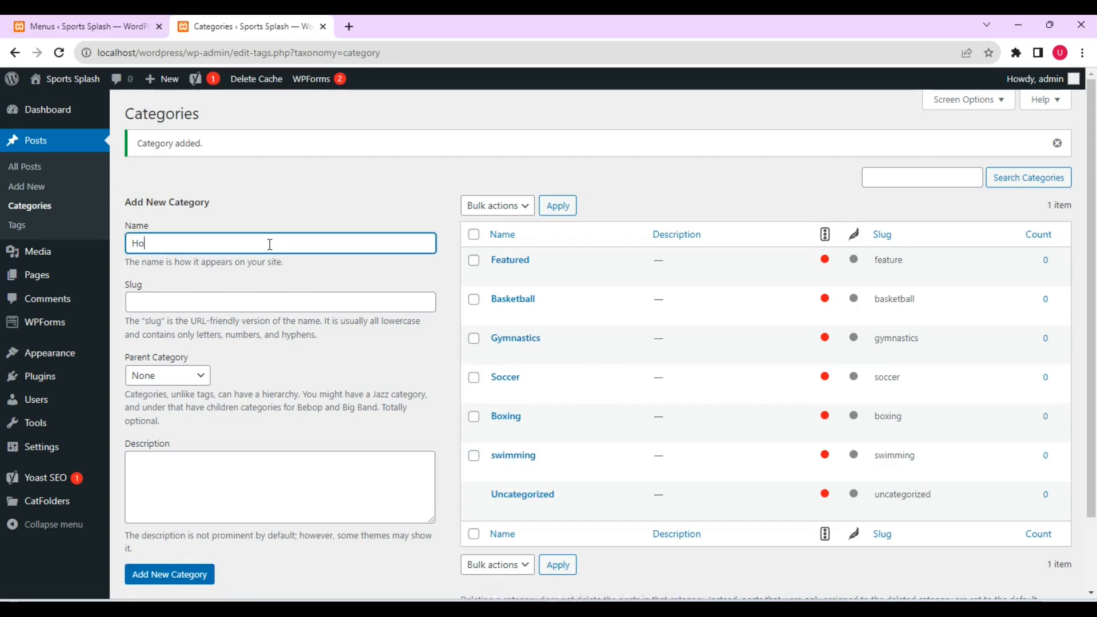
click(236, 306)
text(hockey)
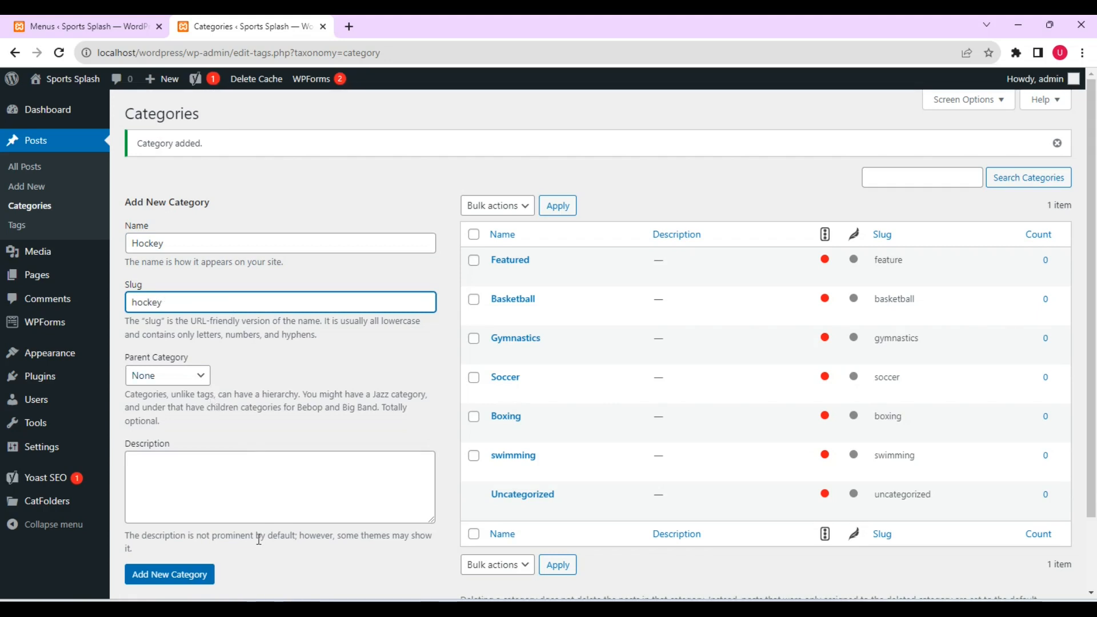
click(206, 580)
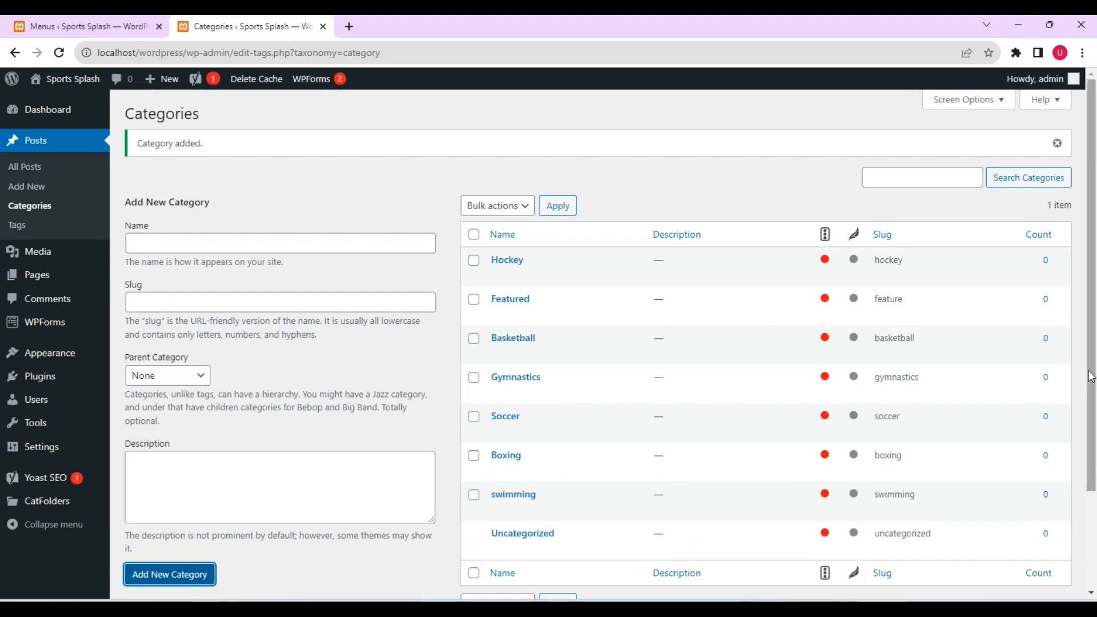
Capitalize the swimming category's name as "Swimming" with Quick Edit and update the category
scroll(1094, 427, down, 1)
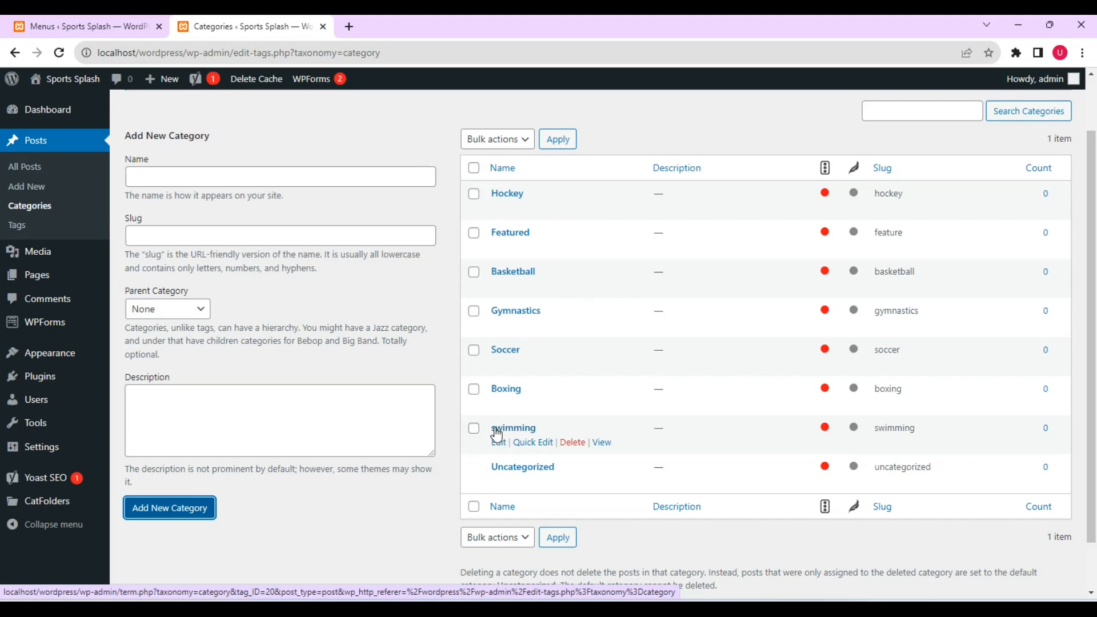
click(536, 447)
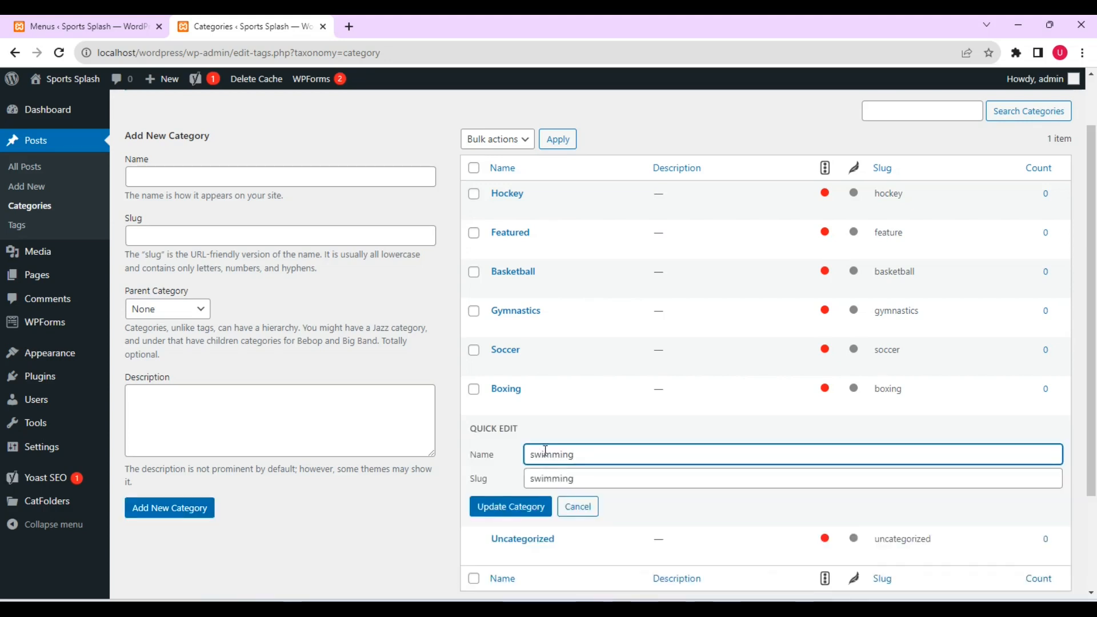
click(537, 454)
key(BackSpace)
text(S)
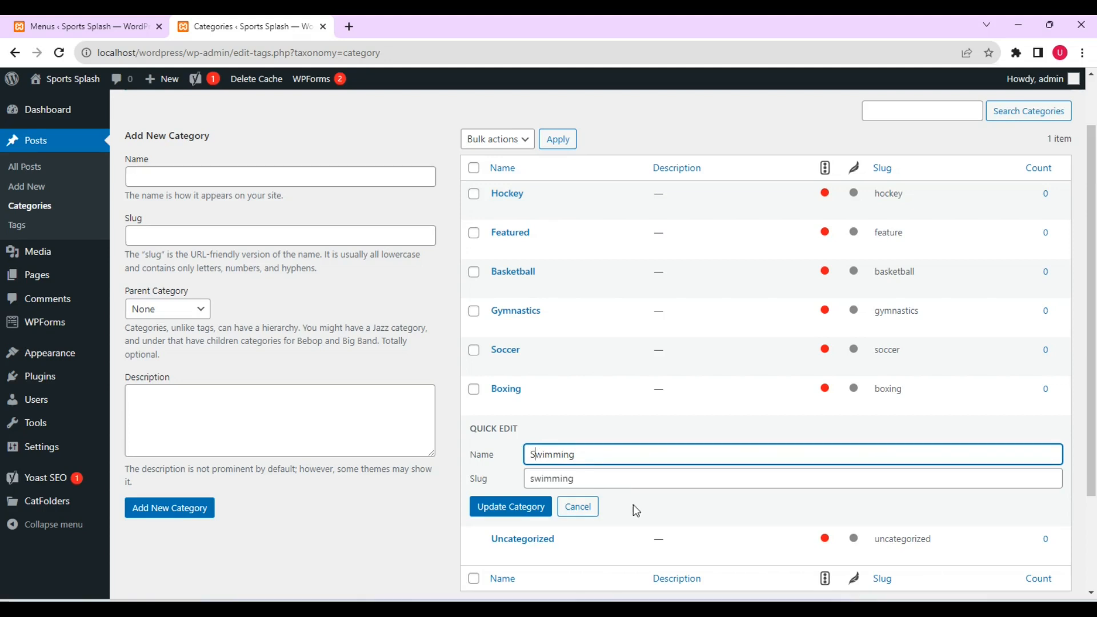
click(533, 513)
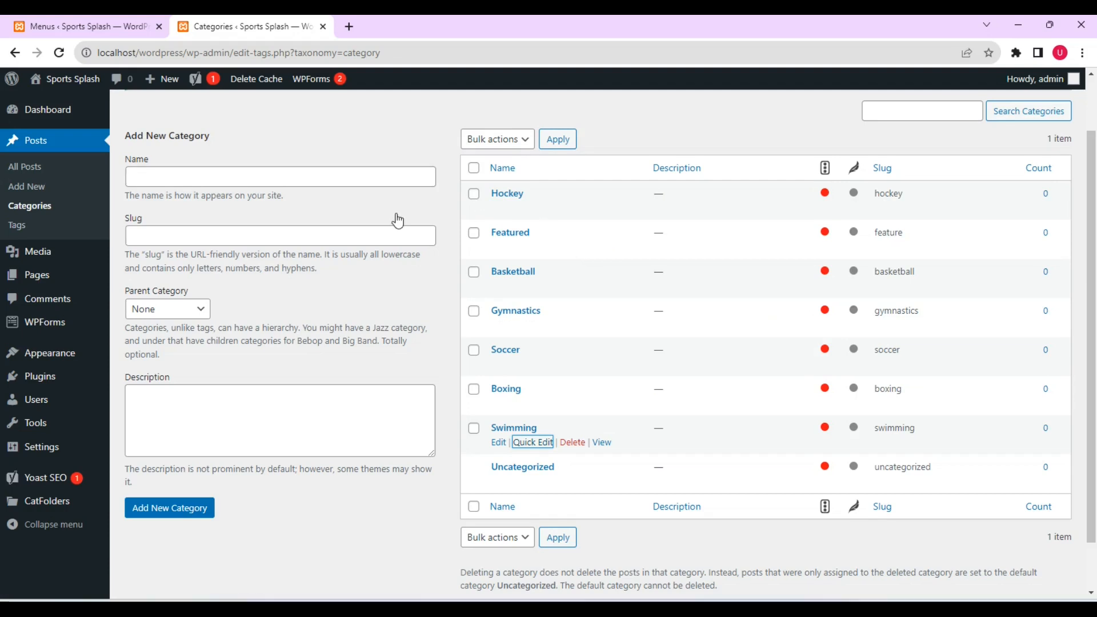
Create a new post, using the first line copied from the Lorem Ipsum document in Word as its title
mouse_move(65, 114)
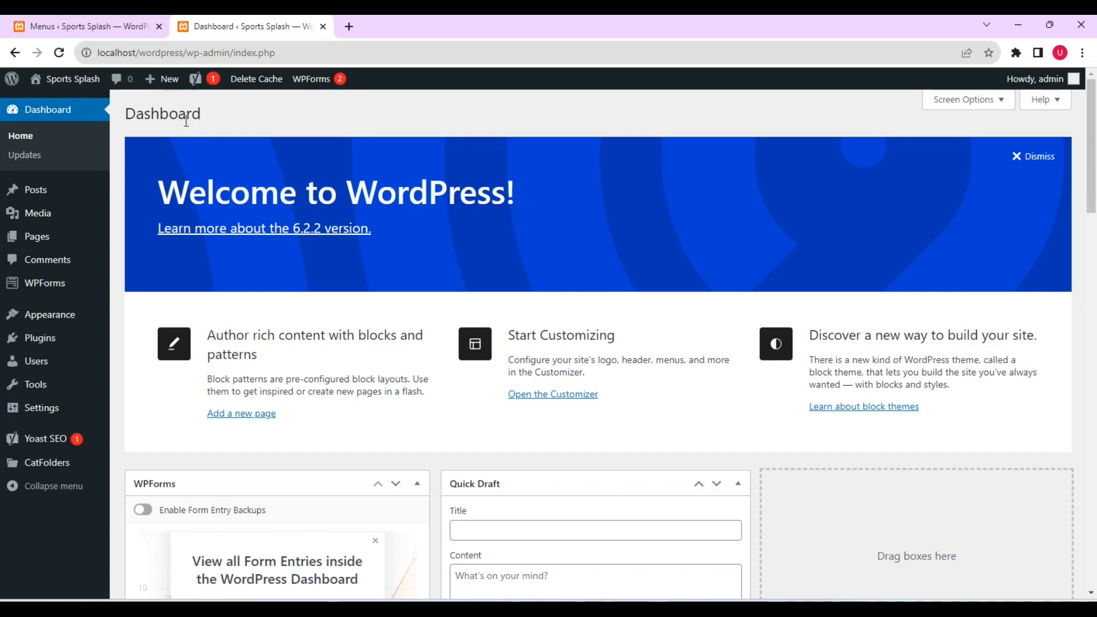
mouse_move(59, 186)
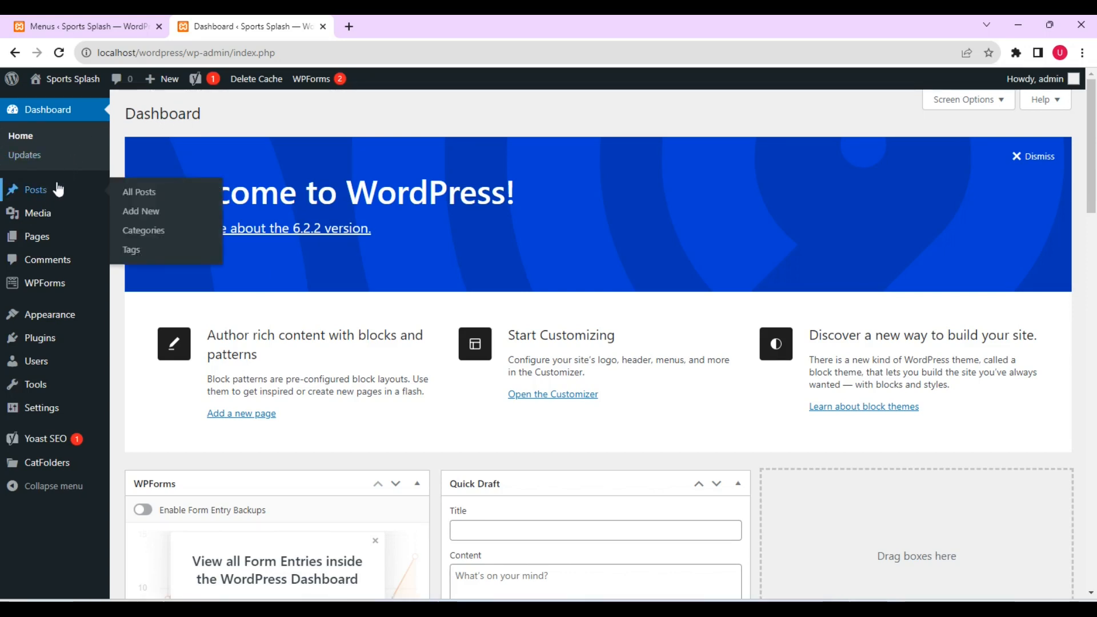
click(149, 215)
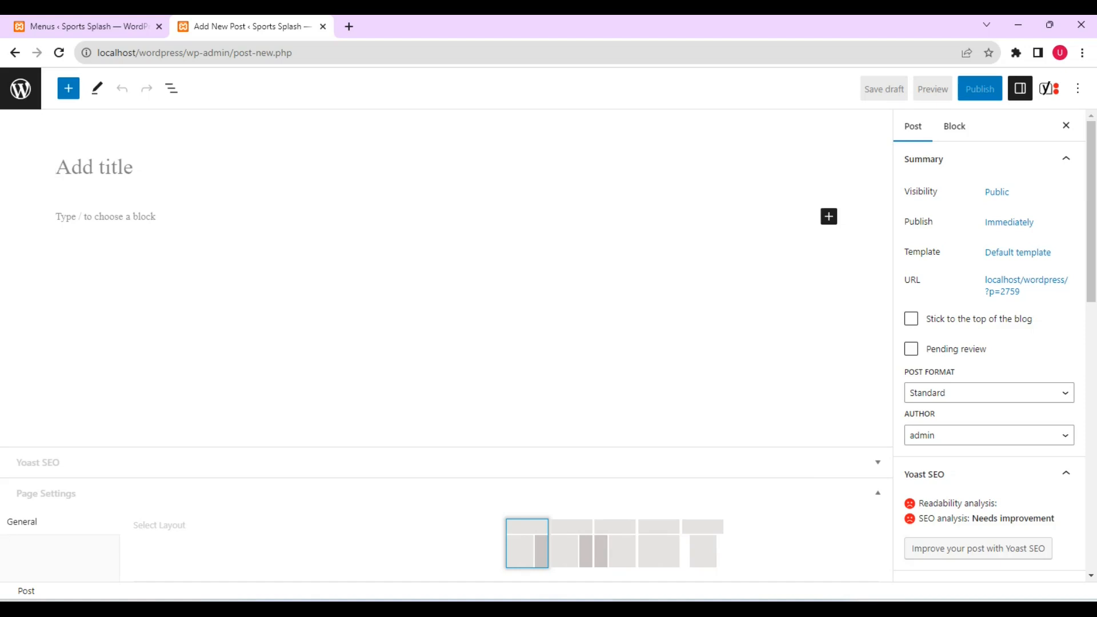
click(828, 543)
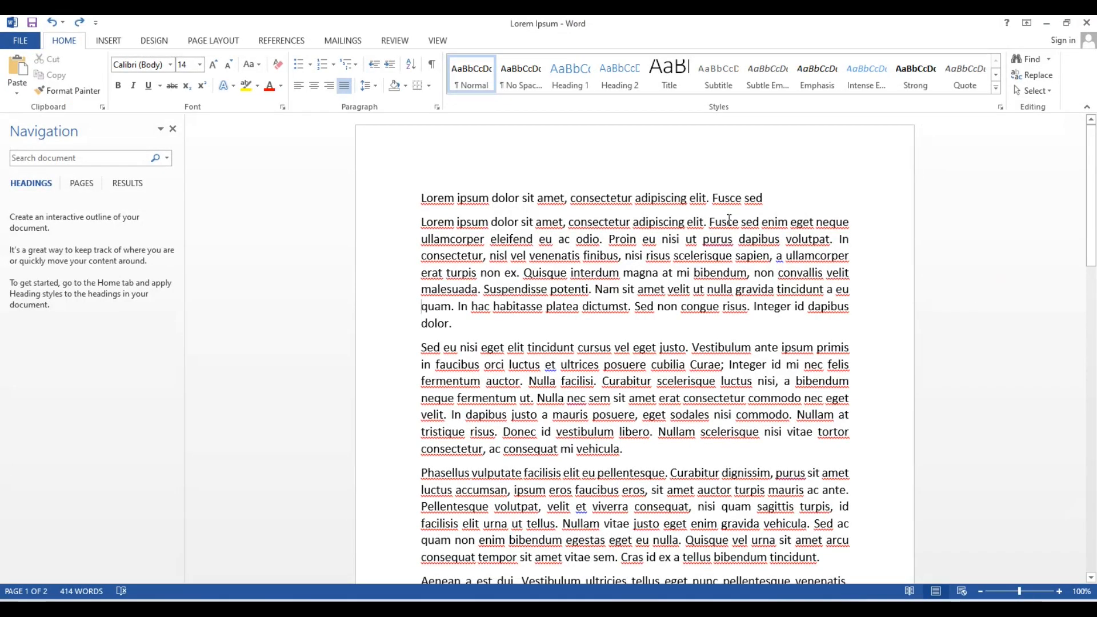
drag(766, 198, 426, 182)
key(ctrl+c)
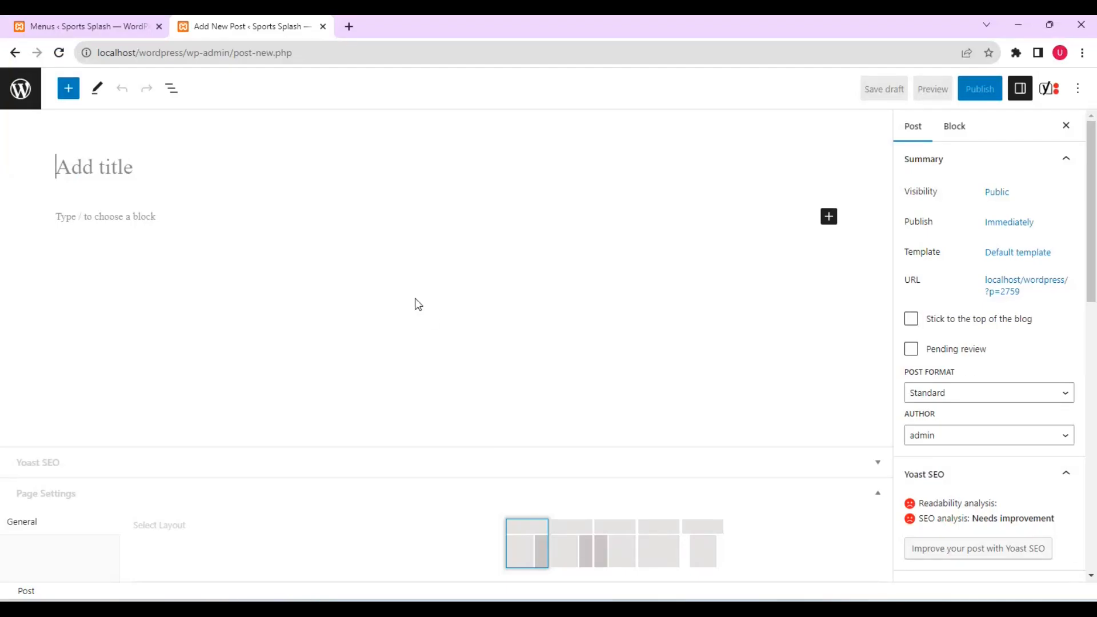
click(133, 177)
key(ctrl+v)
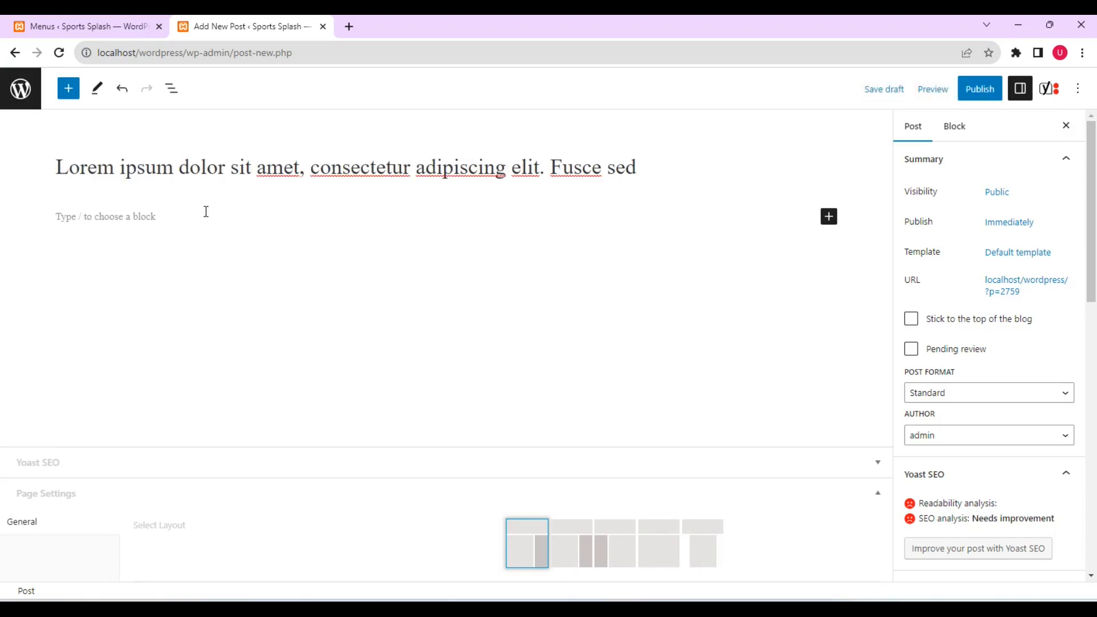
Copy all paragraphs below the first line of the Word document and paste them as the post's body in the WordPress editor
click(206, 216)
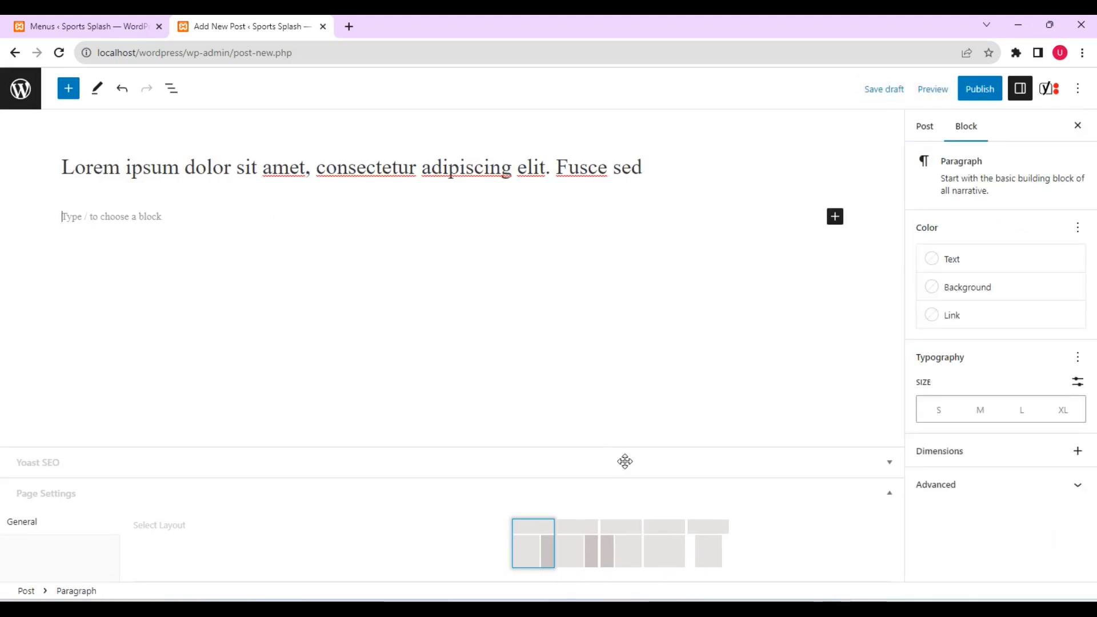
key(alt+Tab)
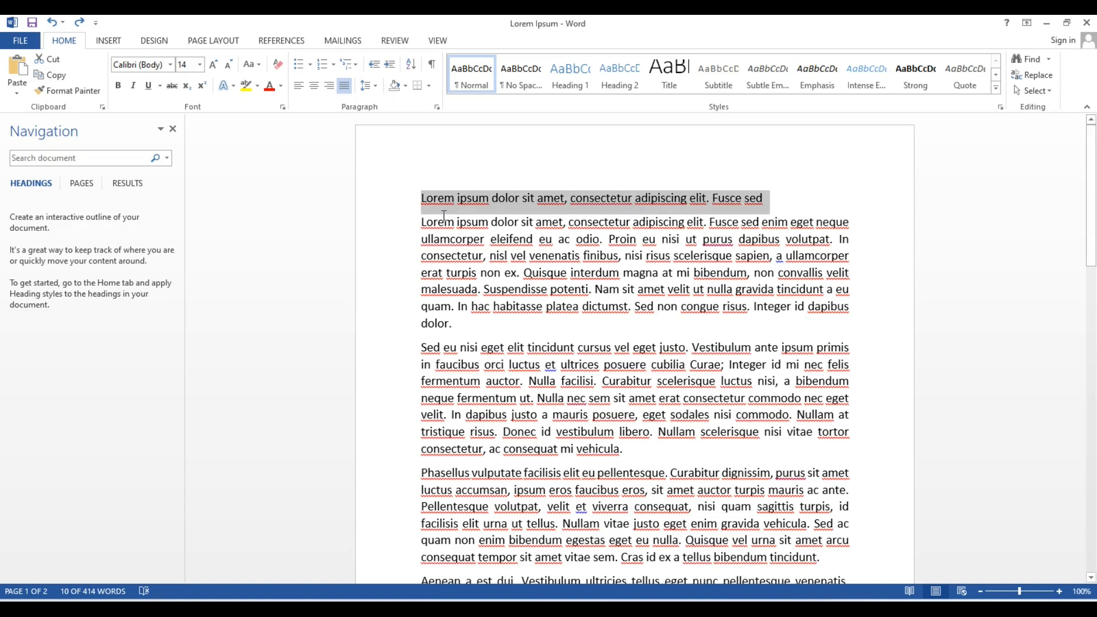
drag(423, 222, 877, 487)
drag(884, 548, 884, 388)
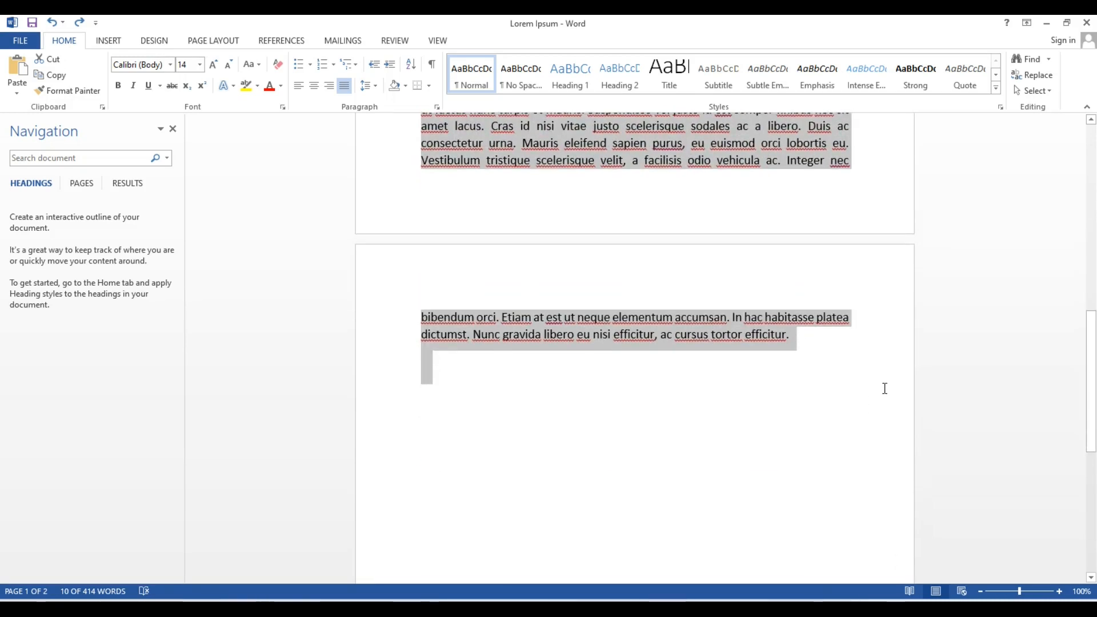
right_click(729, 333)
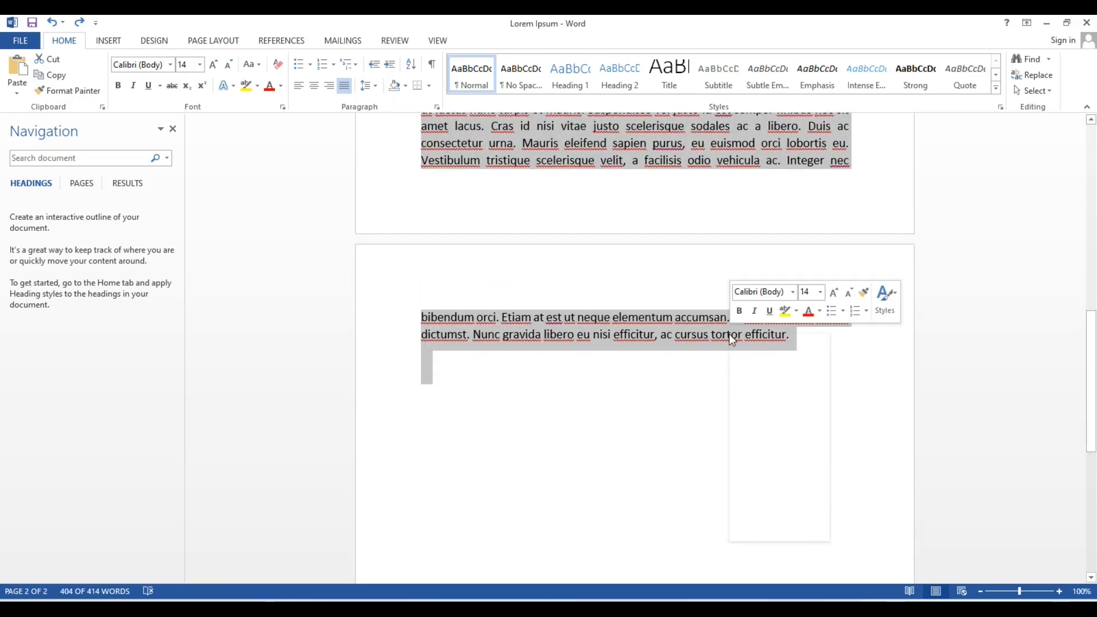
click(761, 359)
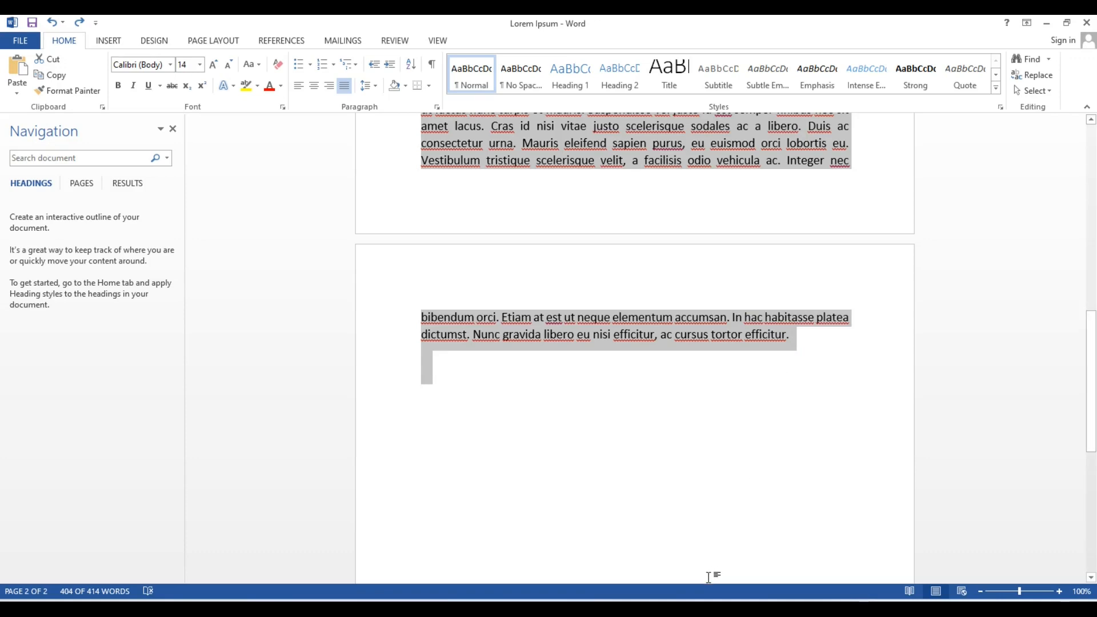
click(605, 609)
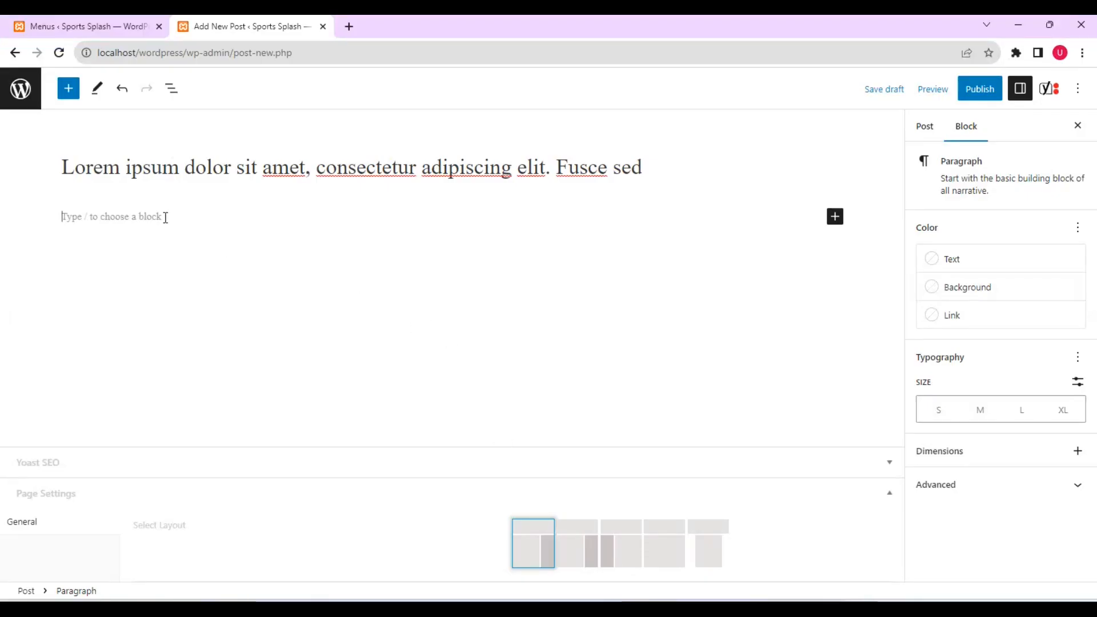
key(ctrl+v)
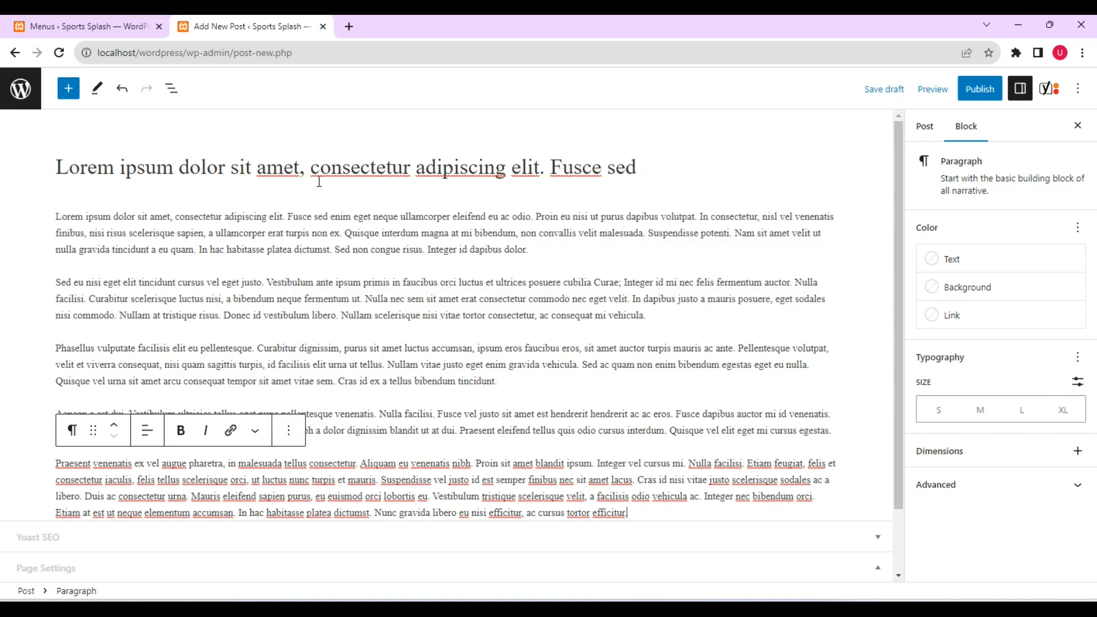
Assign the post to the Basketball category
click(923, 128)
drag(1094, 214, 1074, 351)
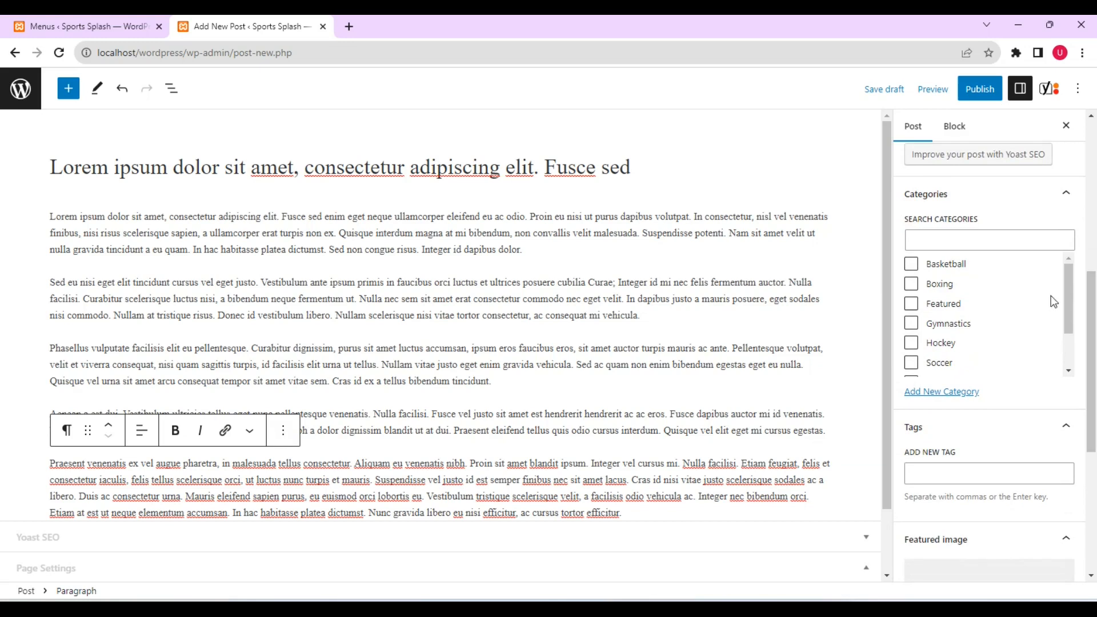
click(949, 263)
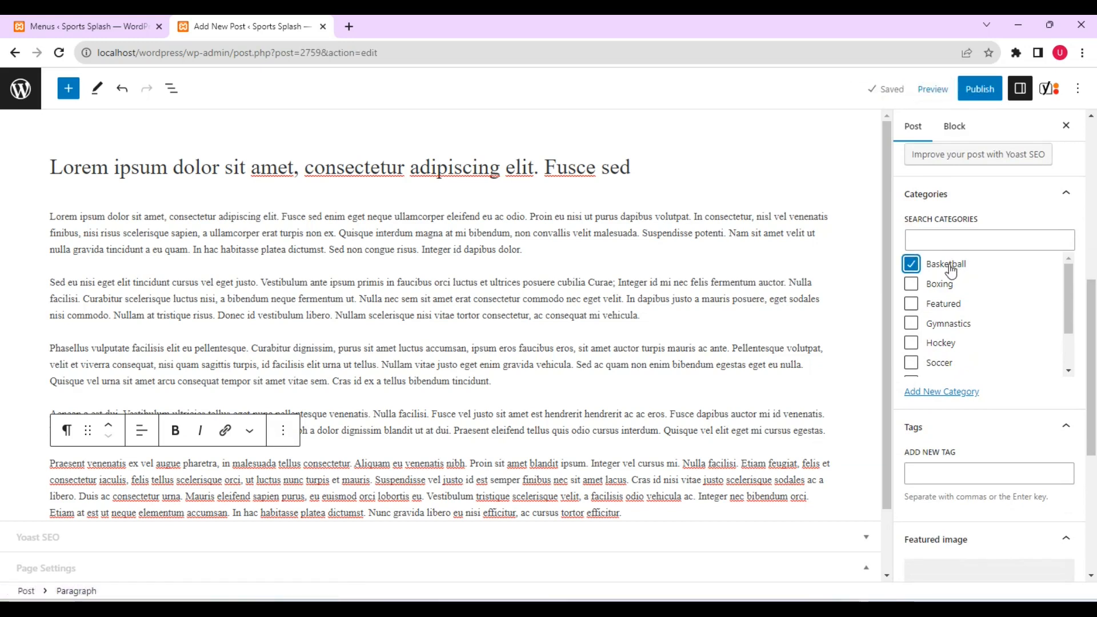
Set the post's featured image to 5-7-scaled.jpg, the first picture in the weightlifting media folder
drag(1093, 301, 1093, 386)
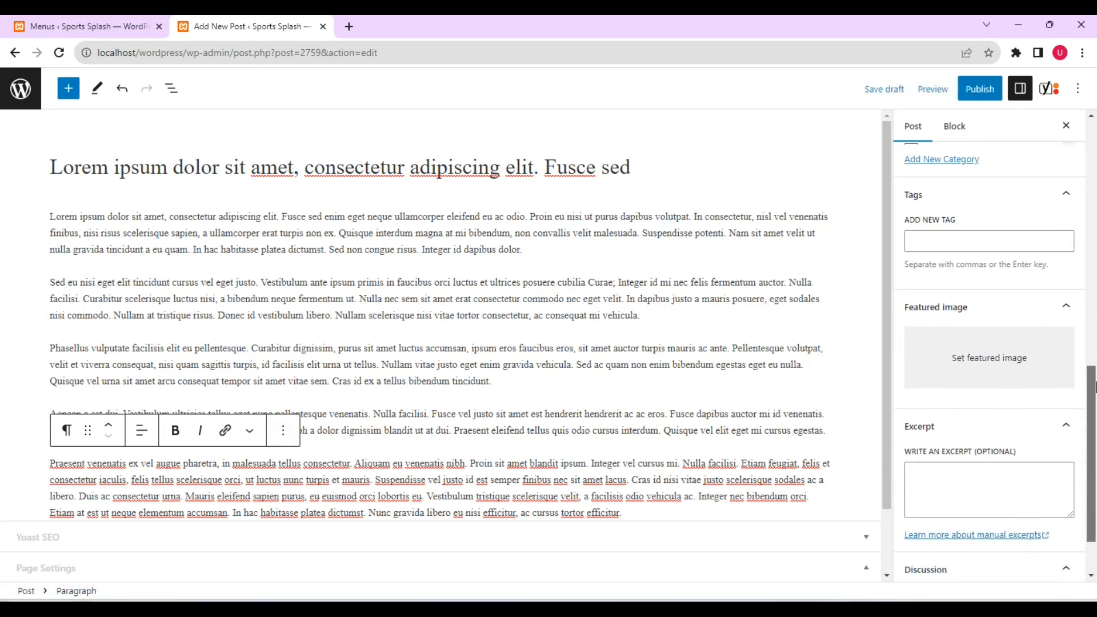
click(990, 364)
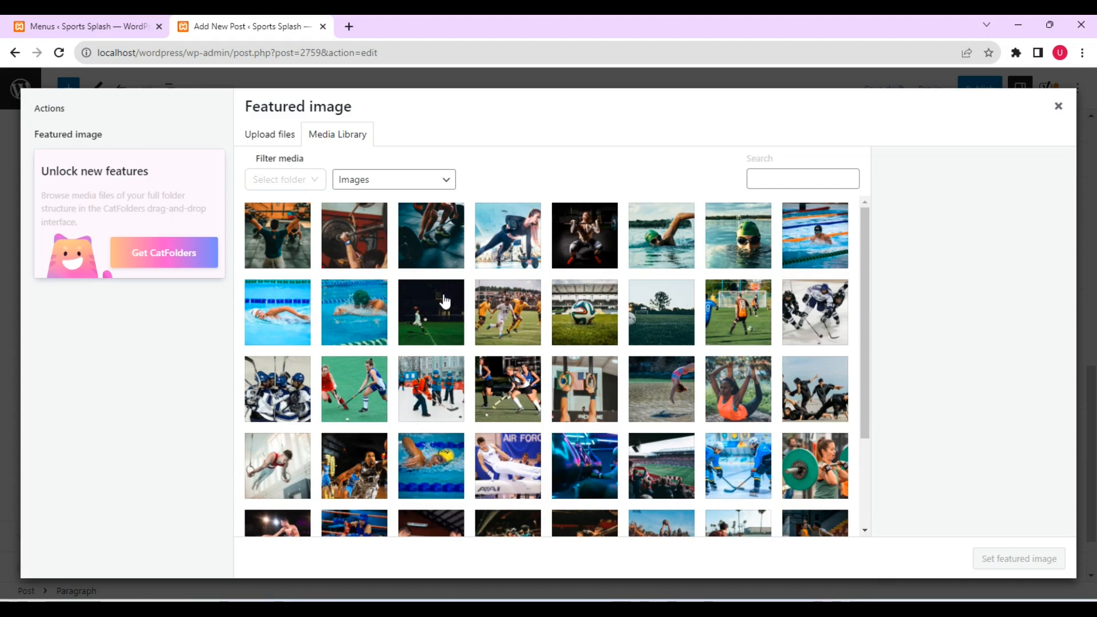
click(315, 186)
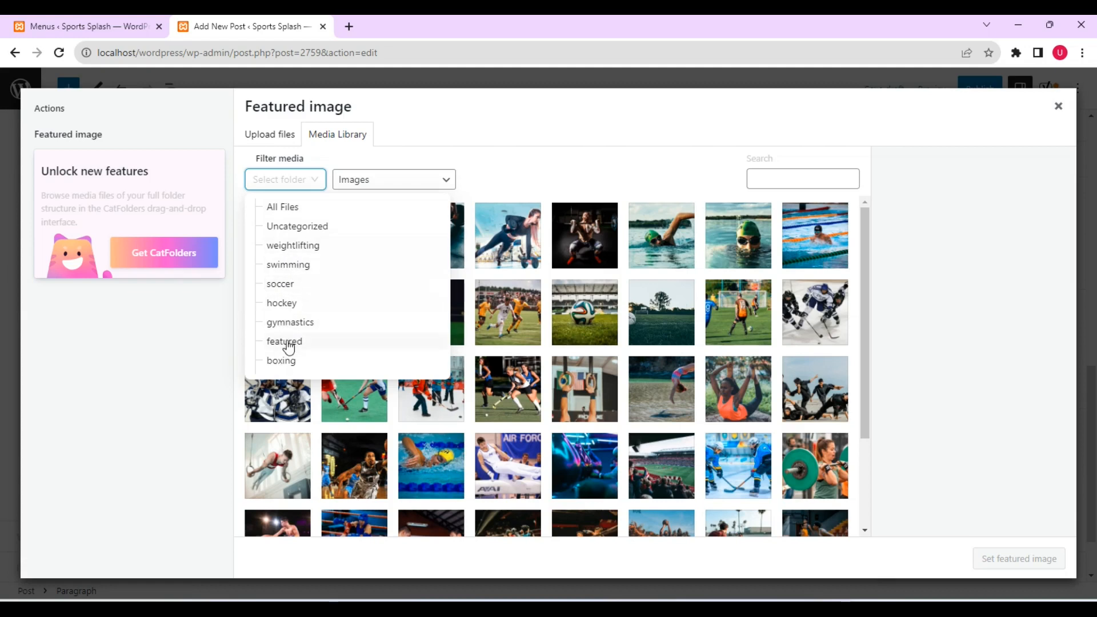
click(293, 247)
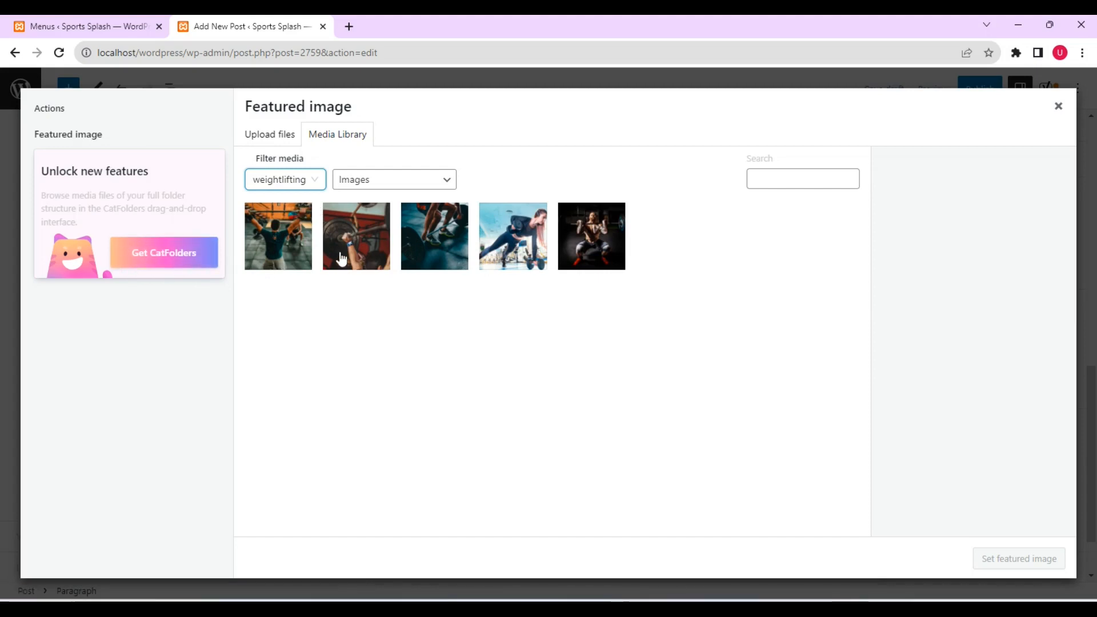
click(267, 247)
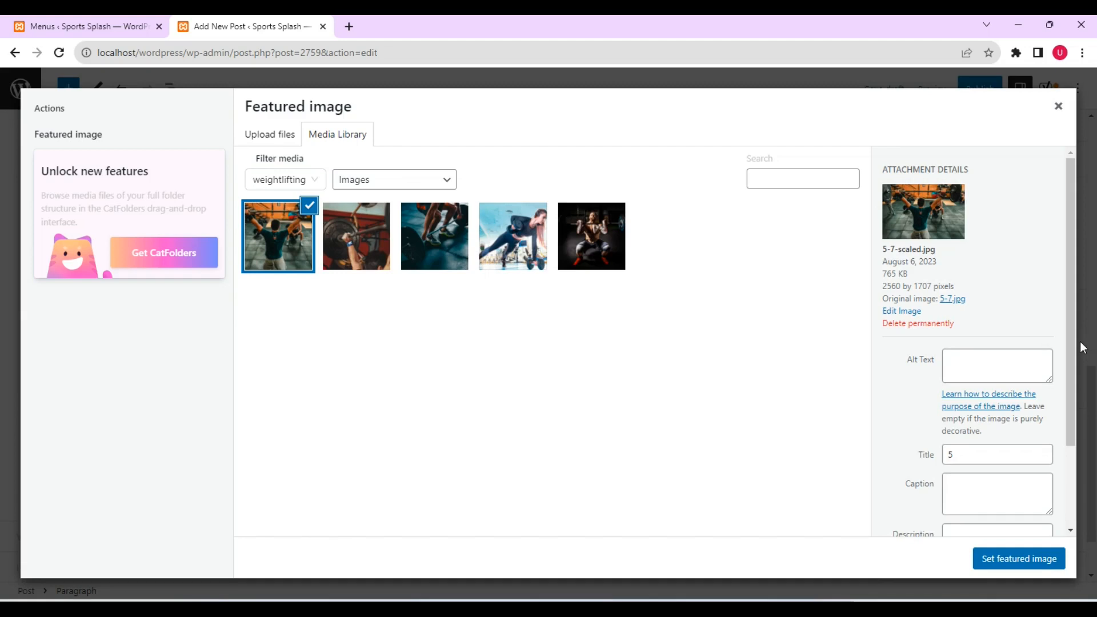
drag(1073, 341, 1075, 402)
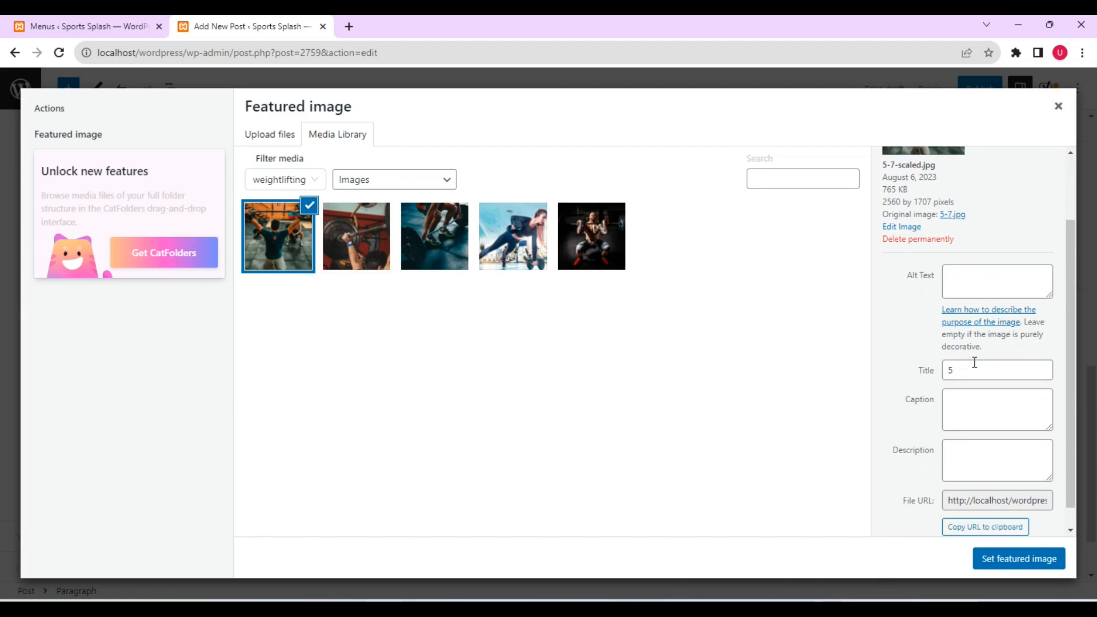
drag(1073, 310, 1070, 379)
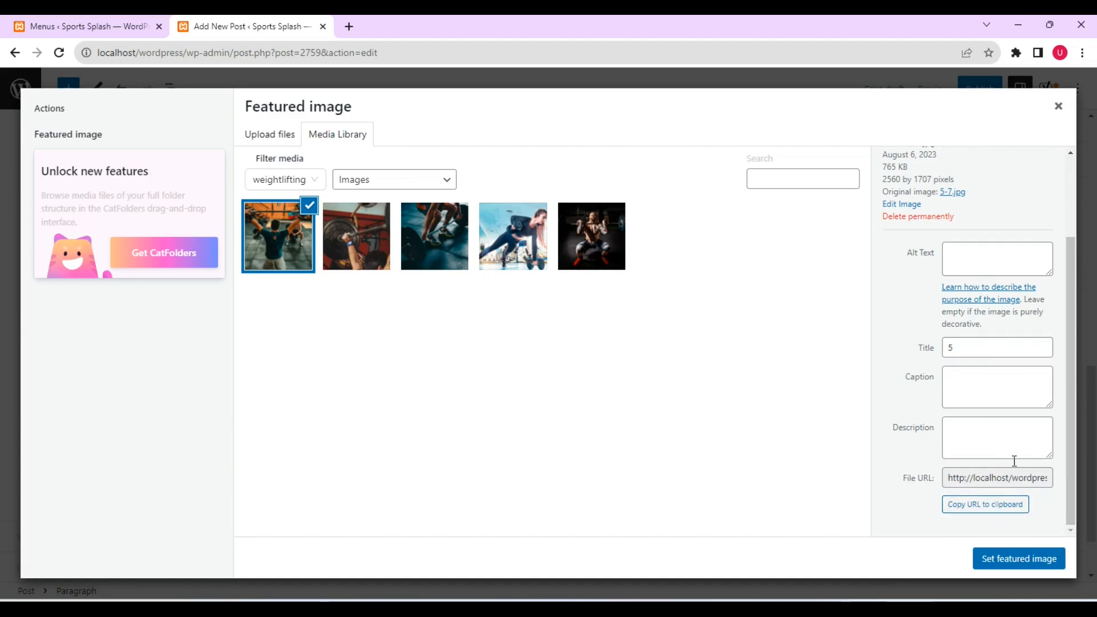
click(1029, 561)
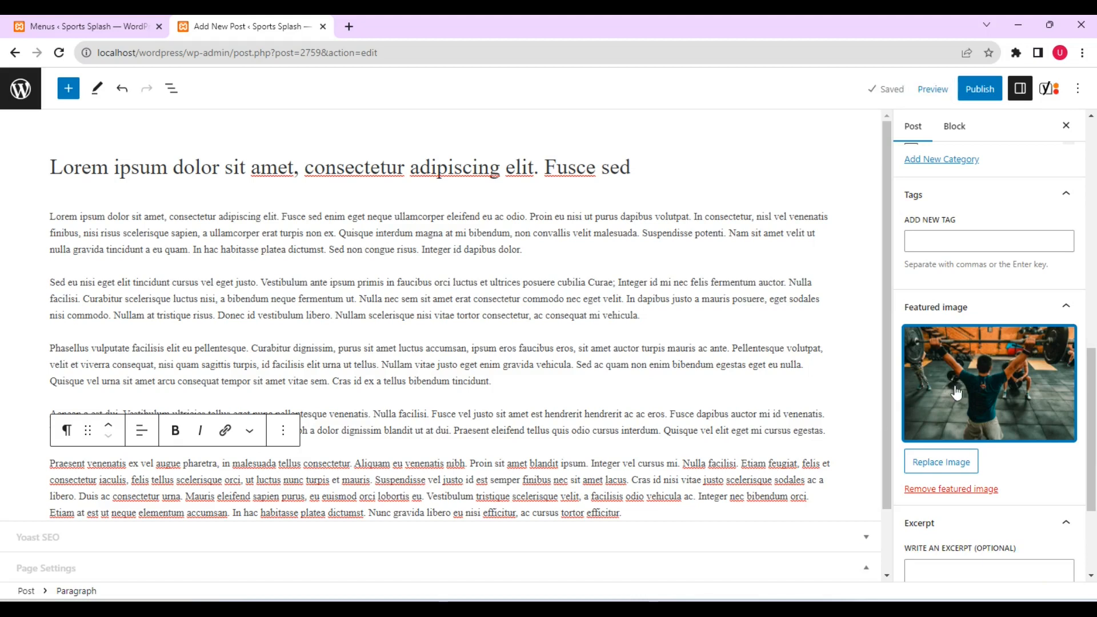
Assign the post to the Weightlifting category and remove it from the Basketball category
drag(1093, 425, 1094, 362)
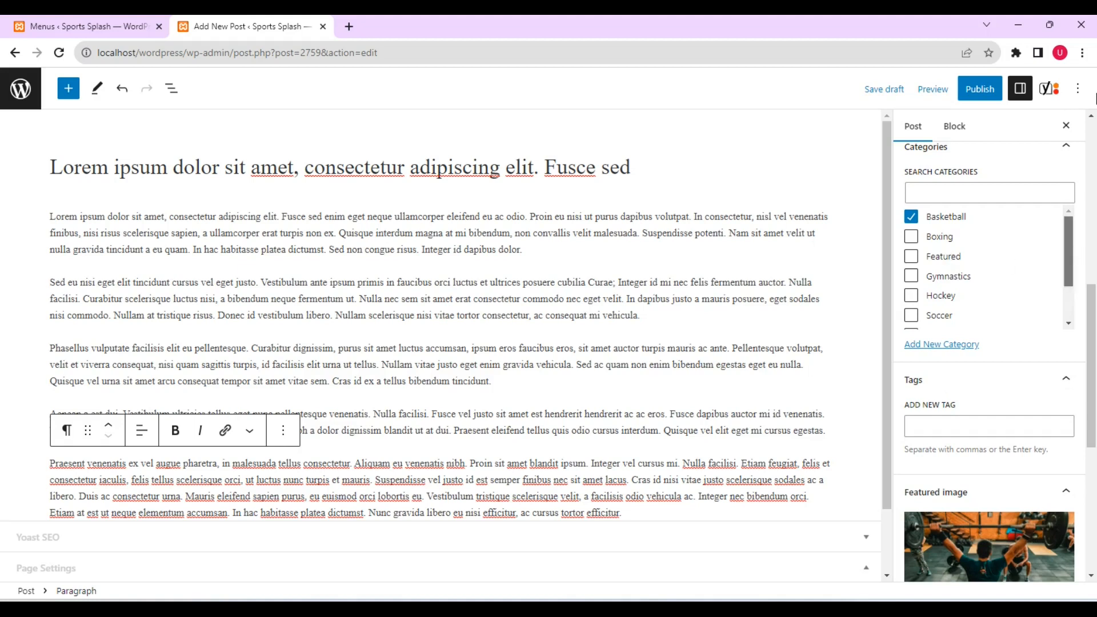
drag(1068, 234, 1066, 269)
click(911, 317)
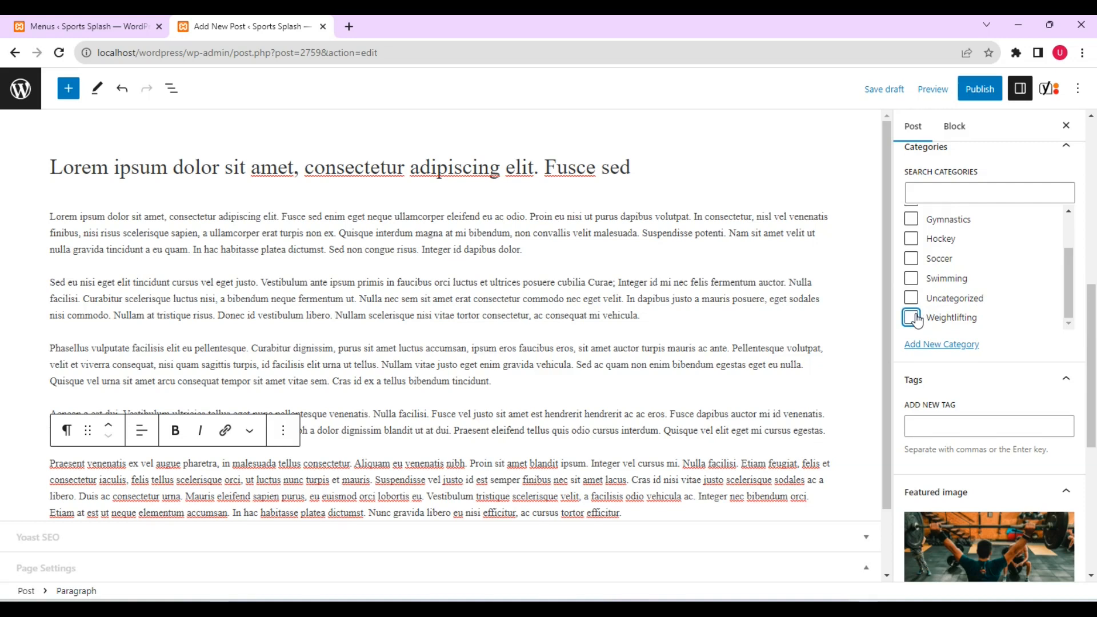
drag(1070, 312, 1070, 268)
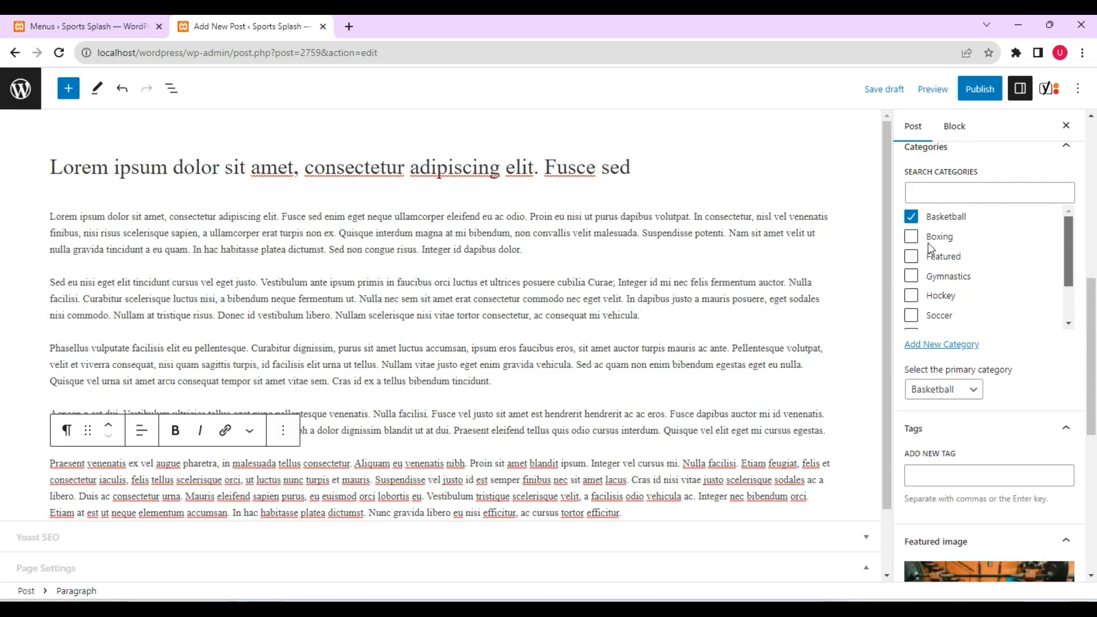
click(912, 220)
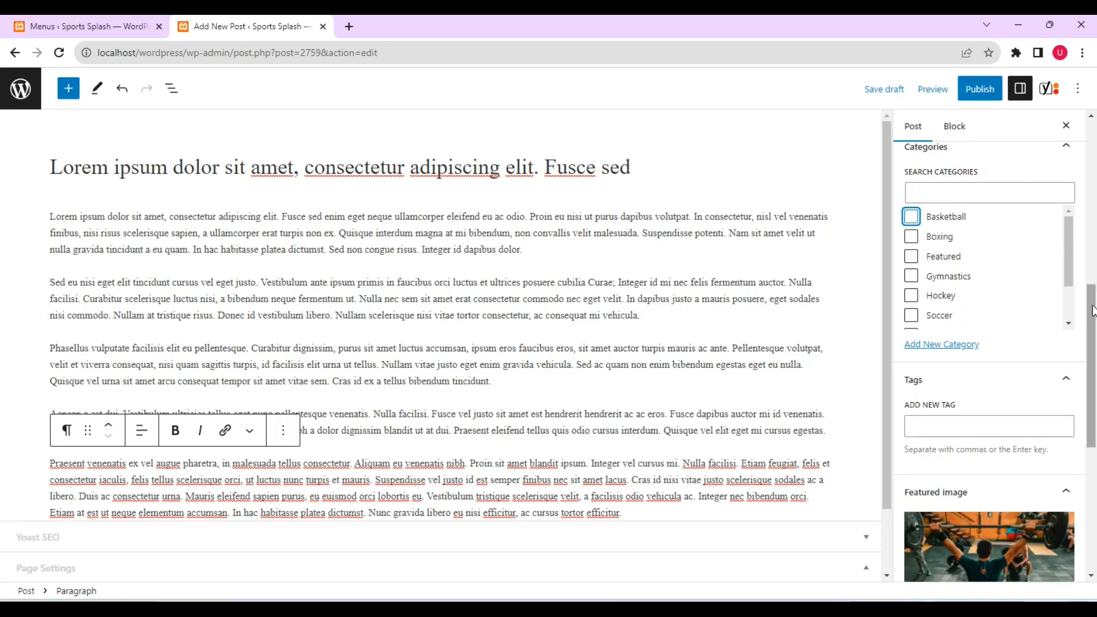
Copy the start of the first body paragraph, through "turpis non ex.", and paste it as the post's excerpt
drag(1094, 327, 1094, 484)
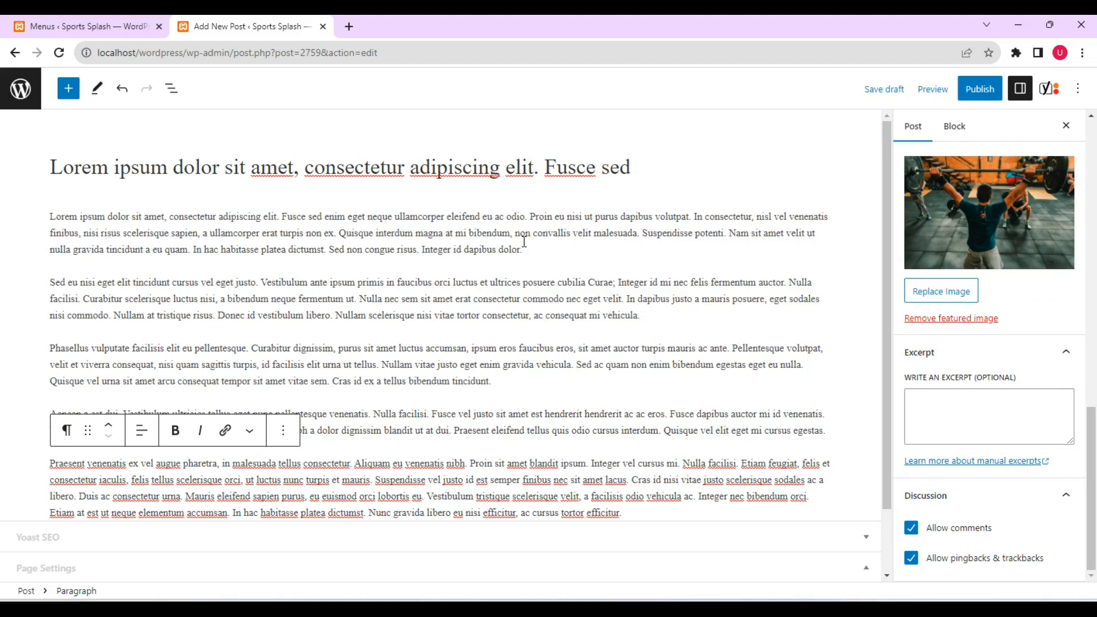
drag(52, 218, 336, 239)
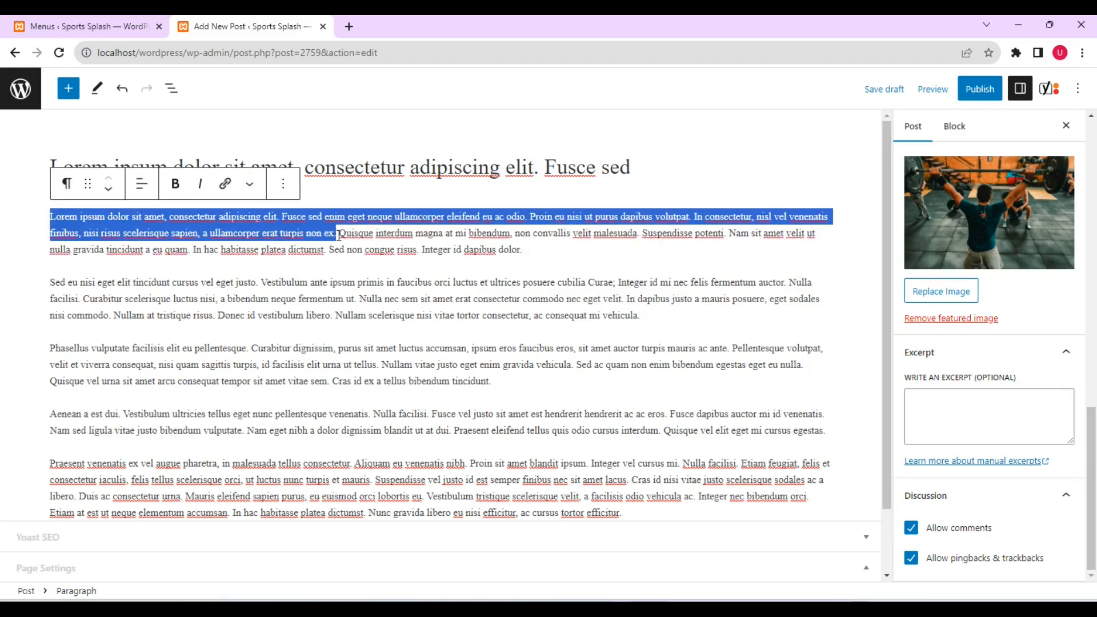
click(929, 408)
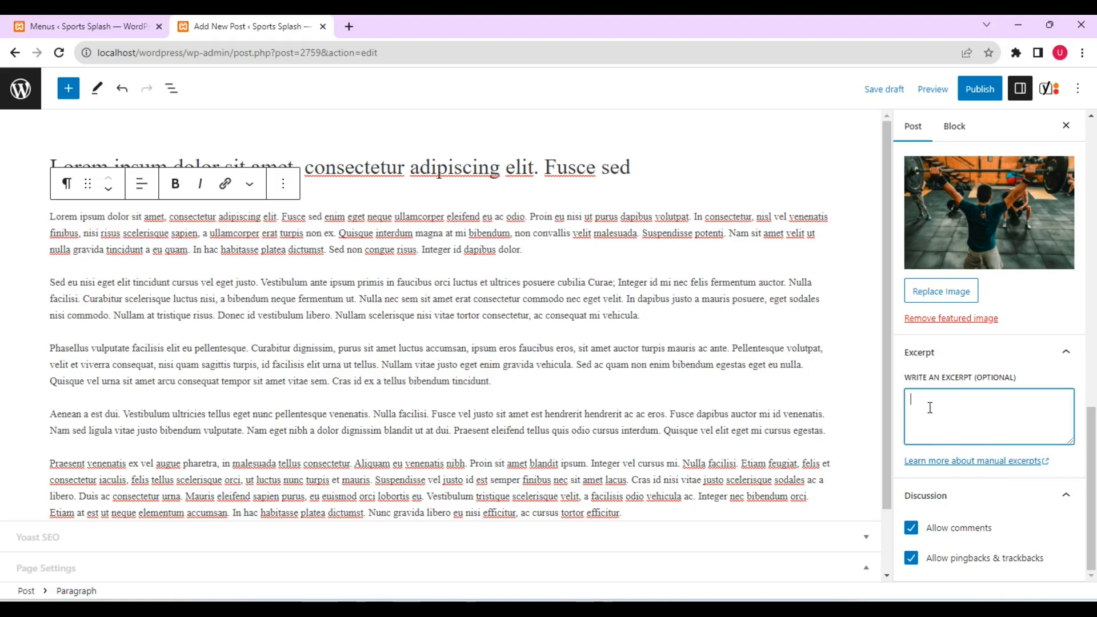
key(ctrl+v)
Publish the weightlifting post and accept the pre-publish check
drag(1092, 433, 1094, 182)
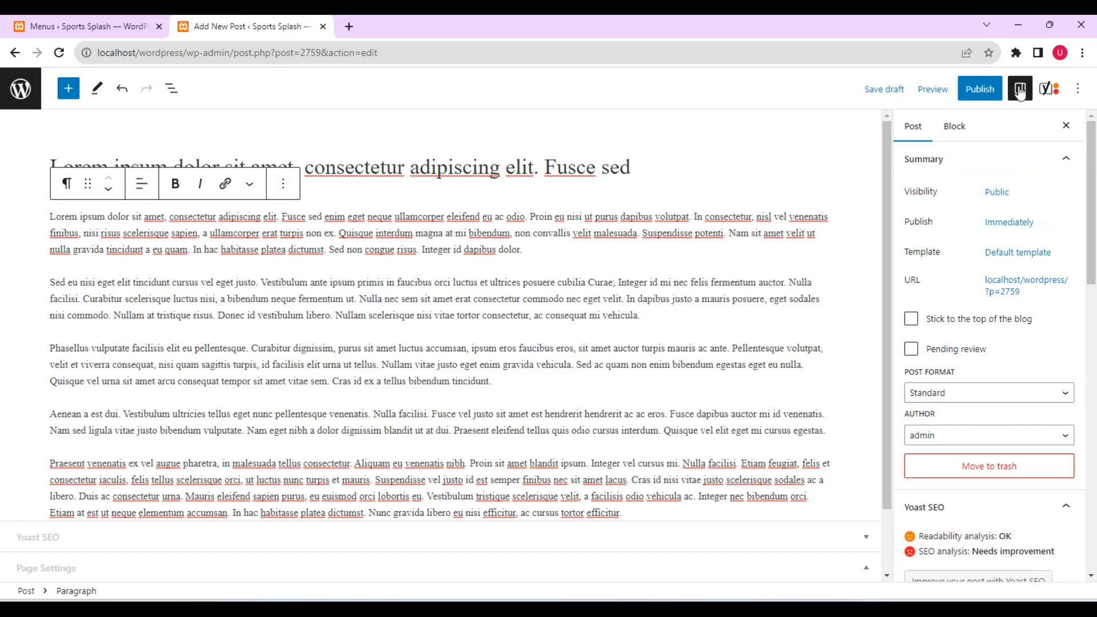
click(981, 90)
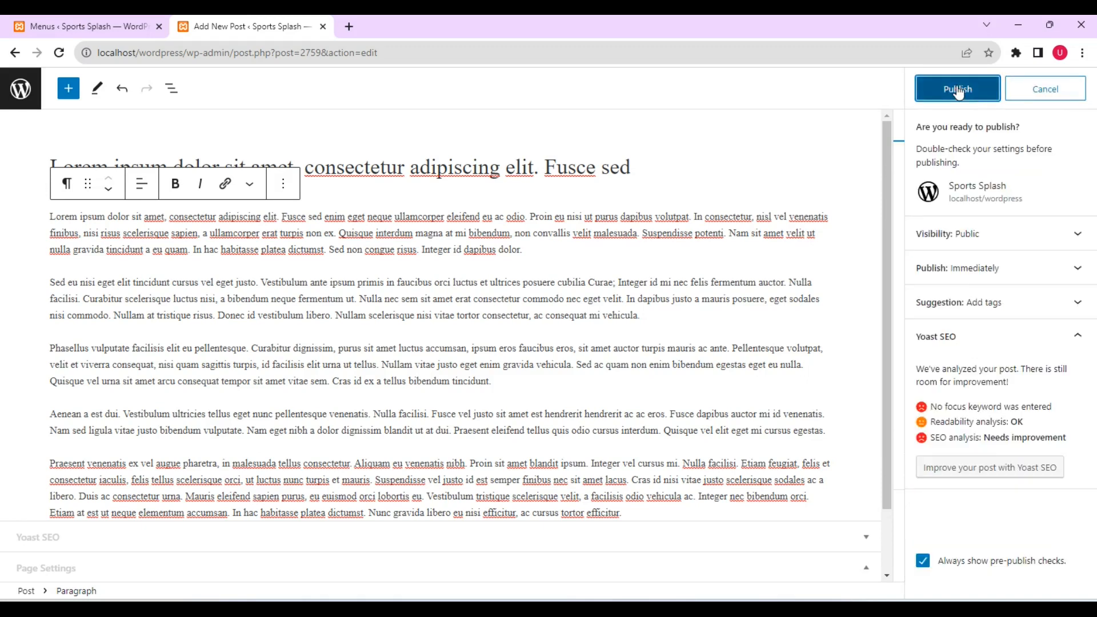
click(958, 87)
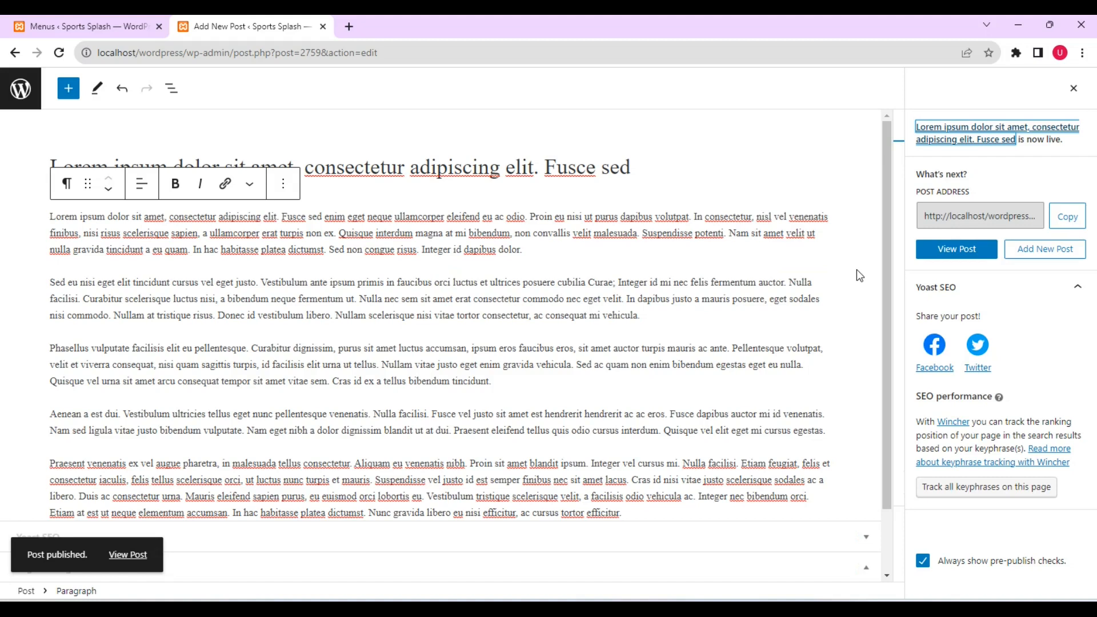
Add another new post, titled with the Word document's first line, "Lorem ipsum dolor sit amet, consectetur adipiscing elit. Fusce sed"
click(1051, 254)
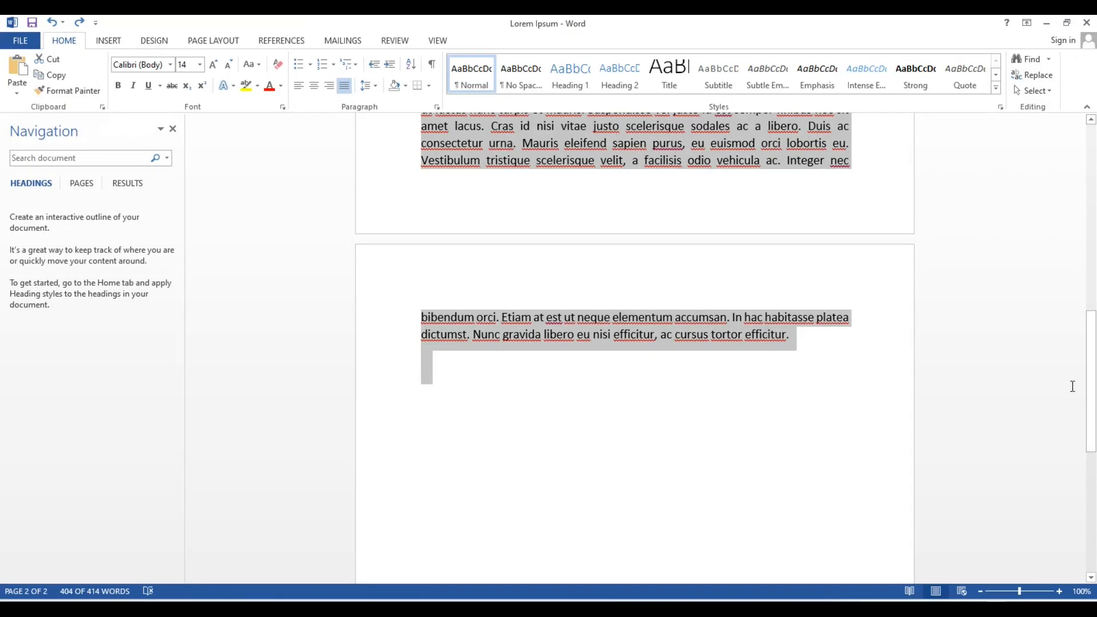
click(1094, 404)
drag(1094, 405, 1094, 210)
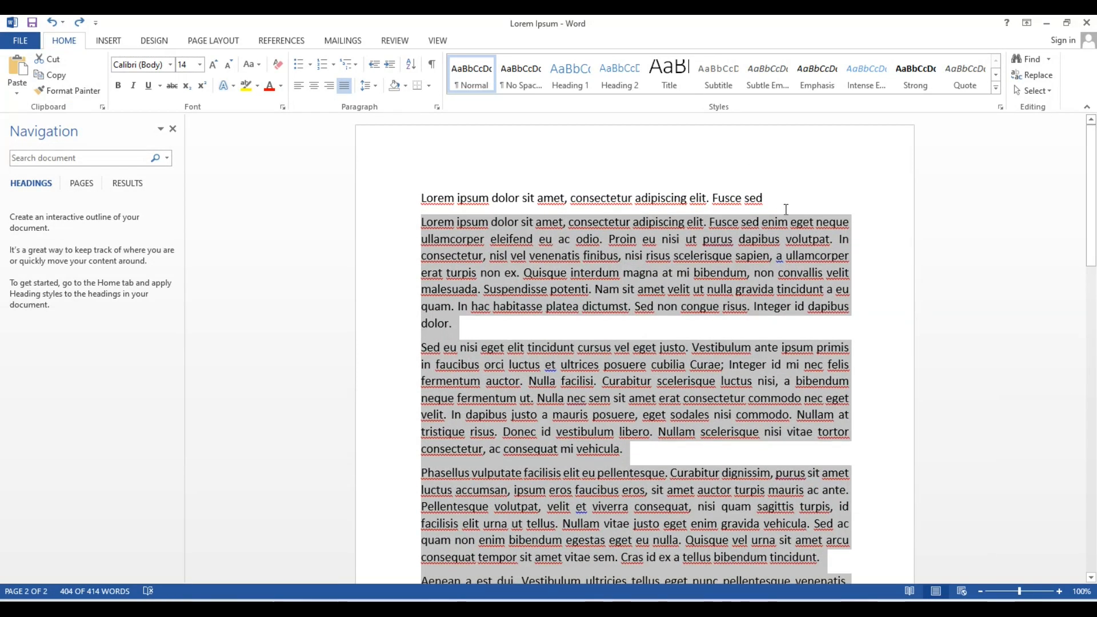
click(771, 203)
drag(771, 203, 426, 200)
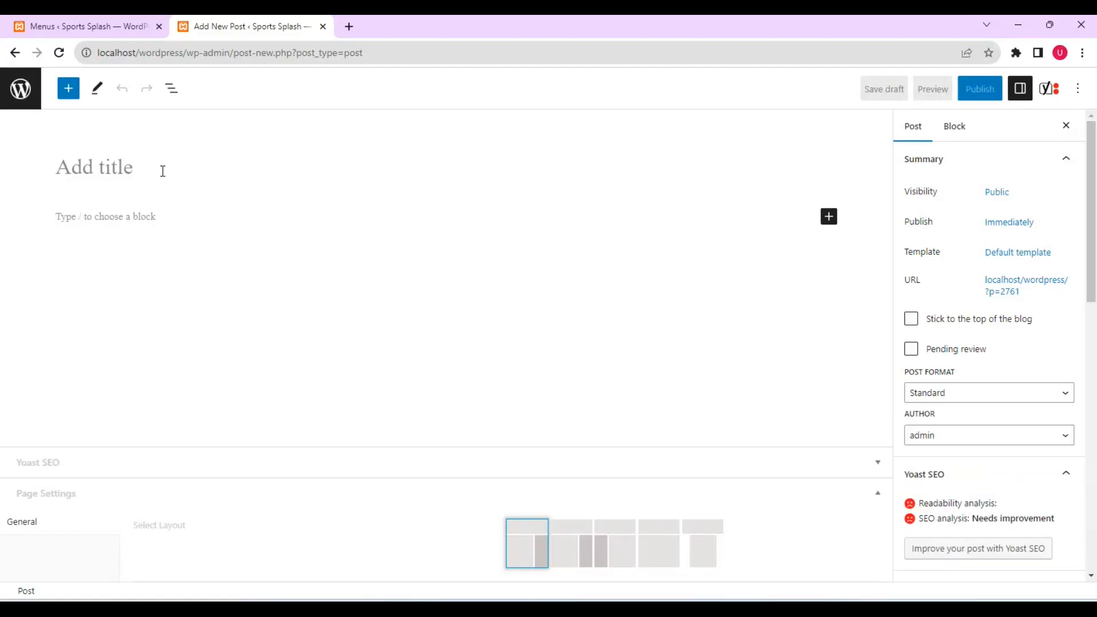
text(Lorem ipsum dolor sit amet, consectetur adipiscing elit. Fusce sed)
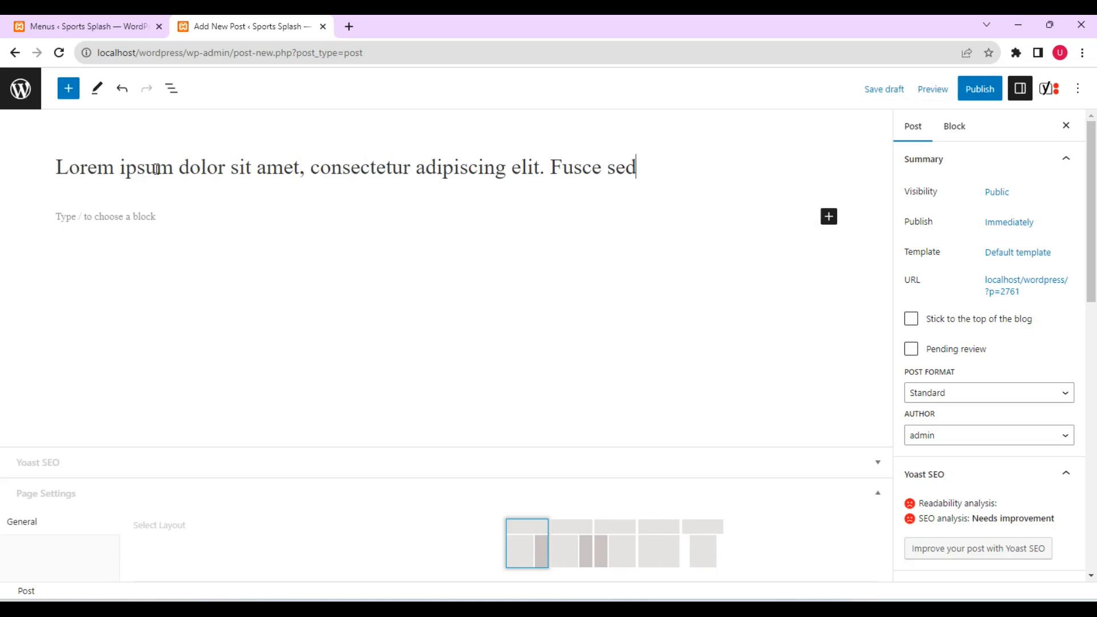
Copy the Word document's text from below the first line to the end of page one and paste it as the new post's body
click(112, 212)
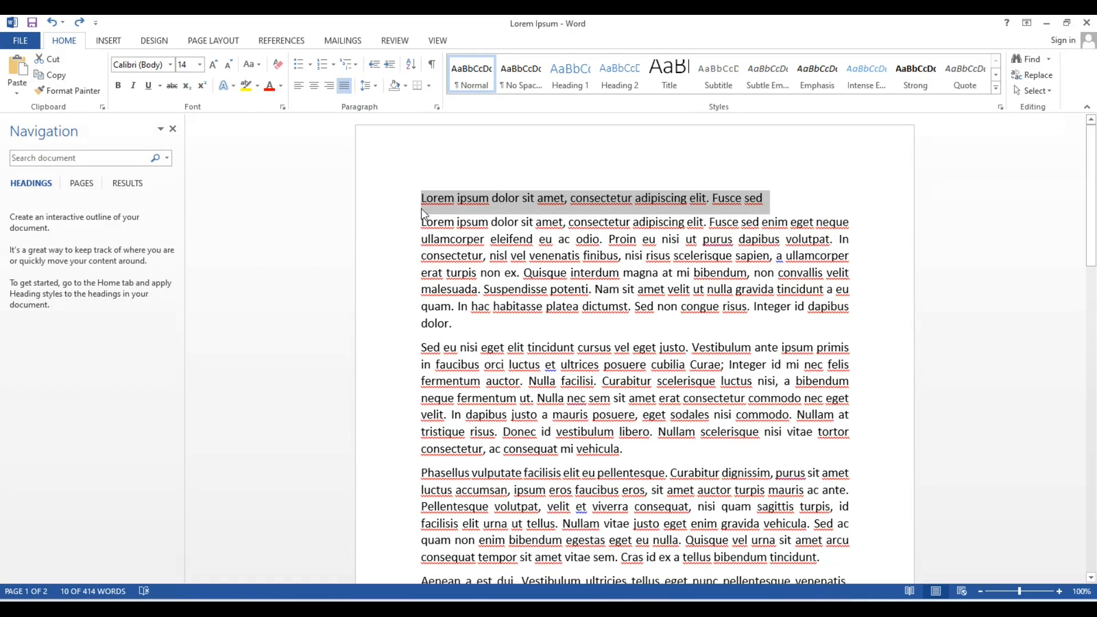
drag(423, 227, 855, 483)
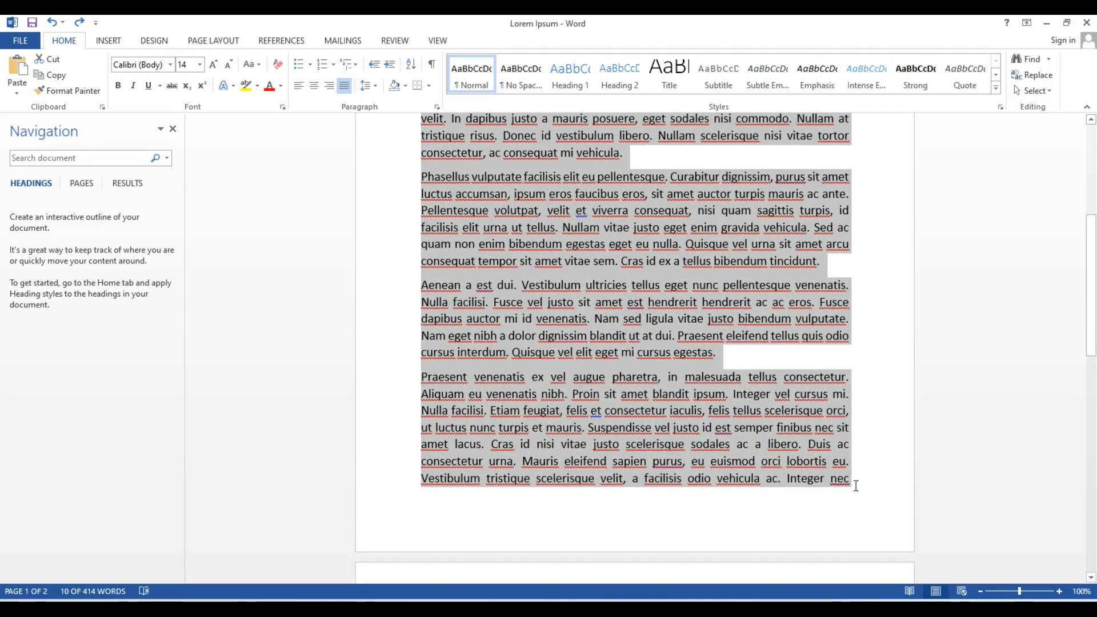
right_click(689, 393)
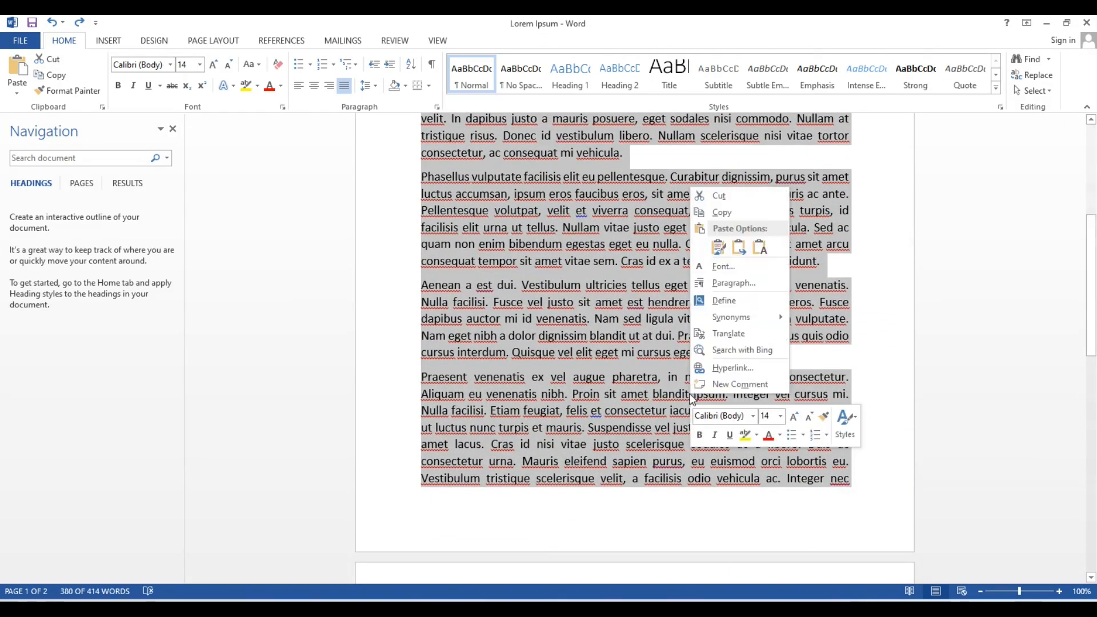
click(736, 215)
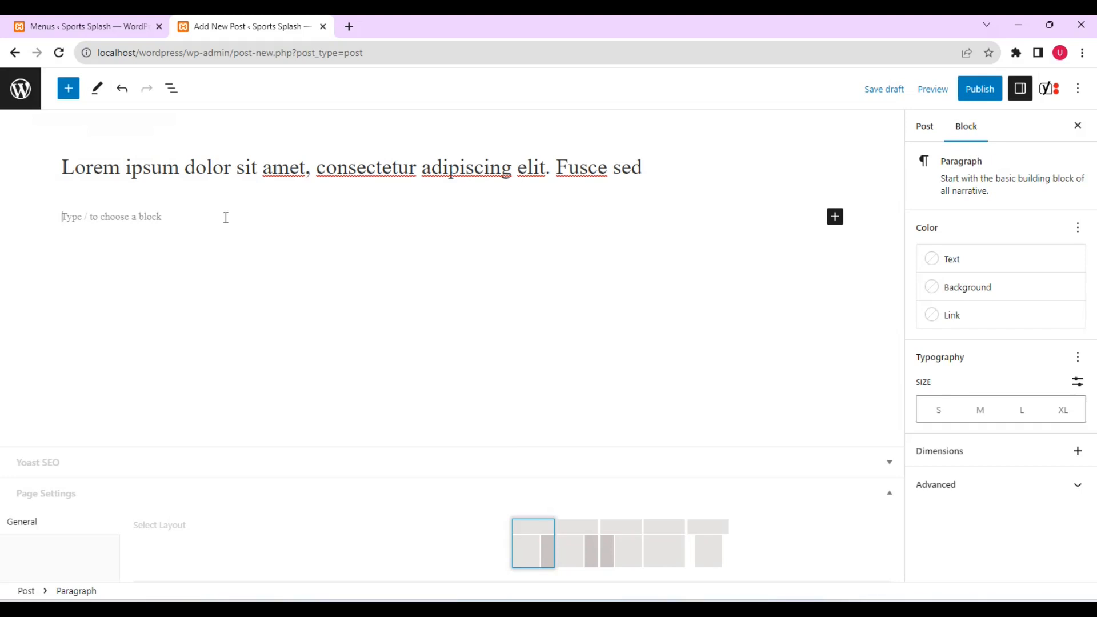
key(ctrl+v)
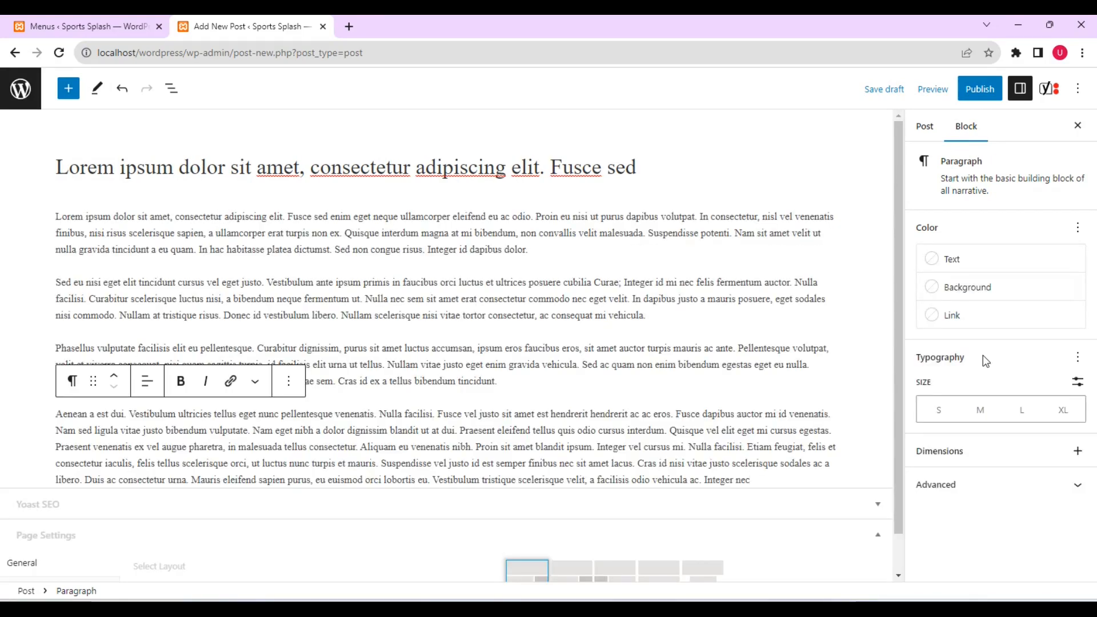
Assign the new post to the Weightlifting category in its post settings
click(928, 126)
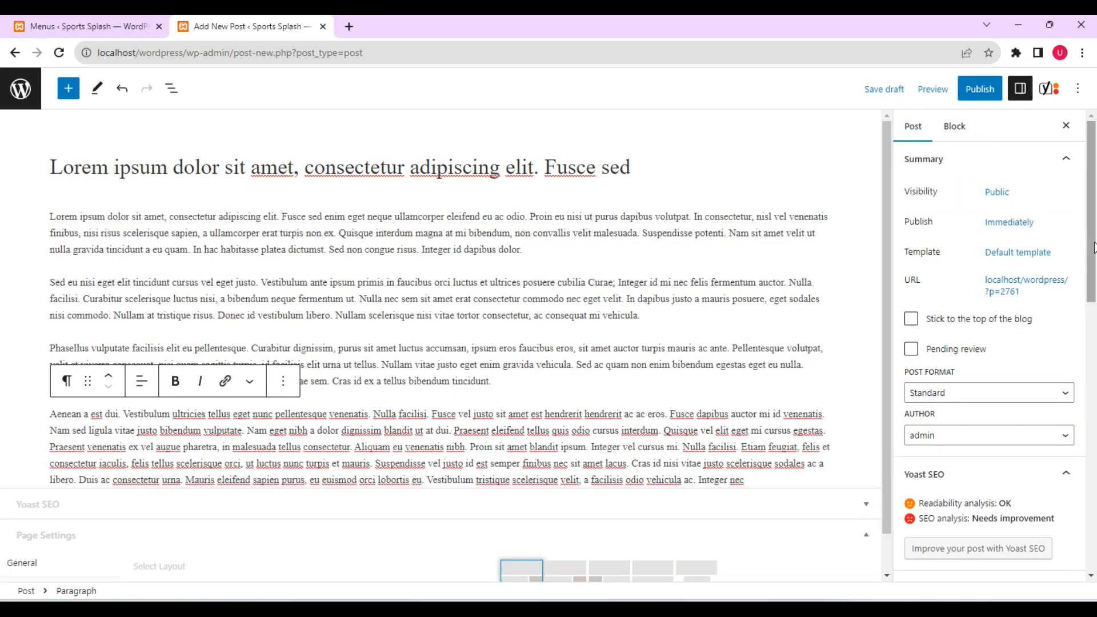
scroll(1094, 279, down, 2)
scroll(1094, 279, down, 4)
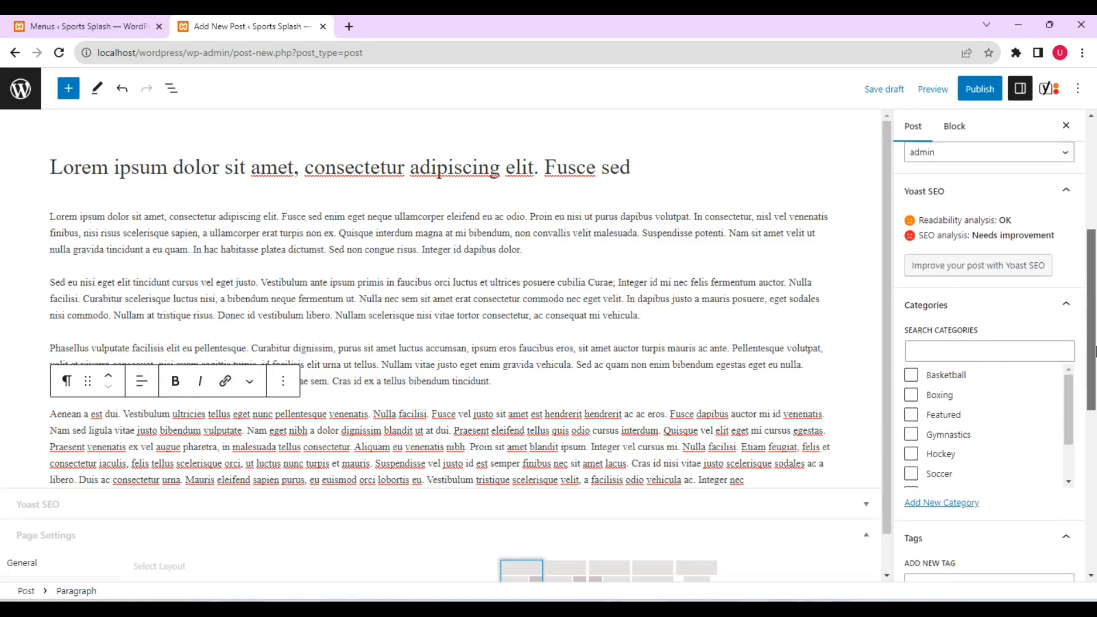
drag(1069, 389, 1072, 423)
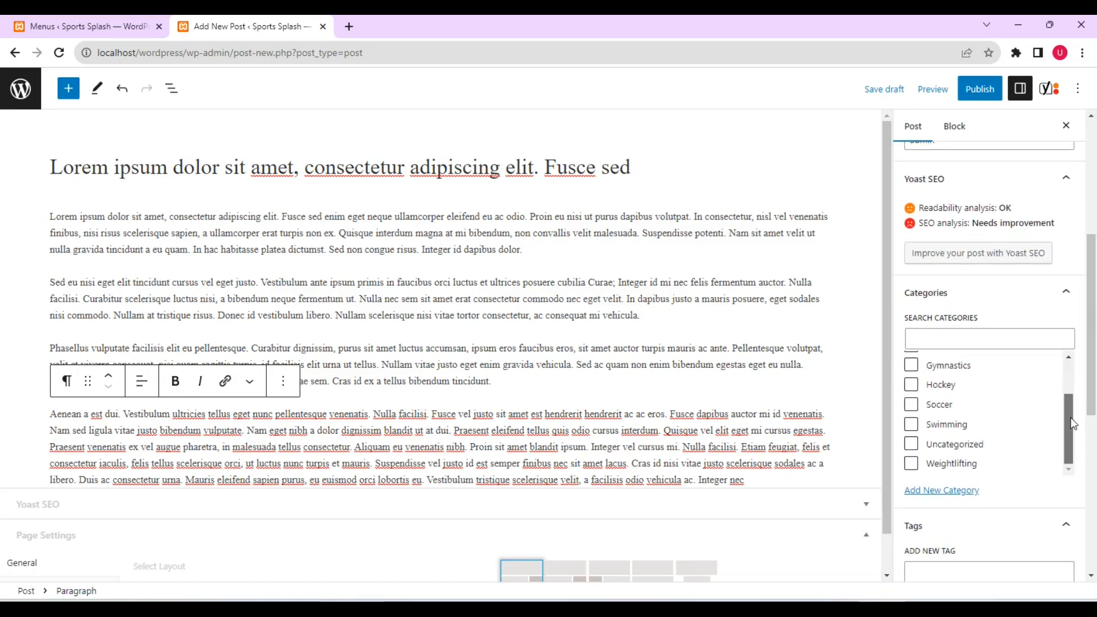
click(911, 464)
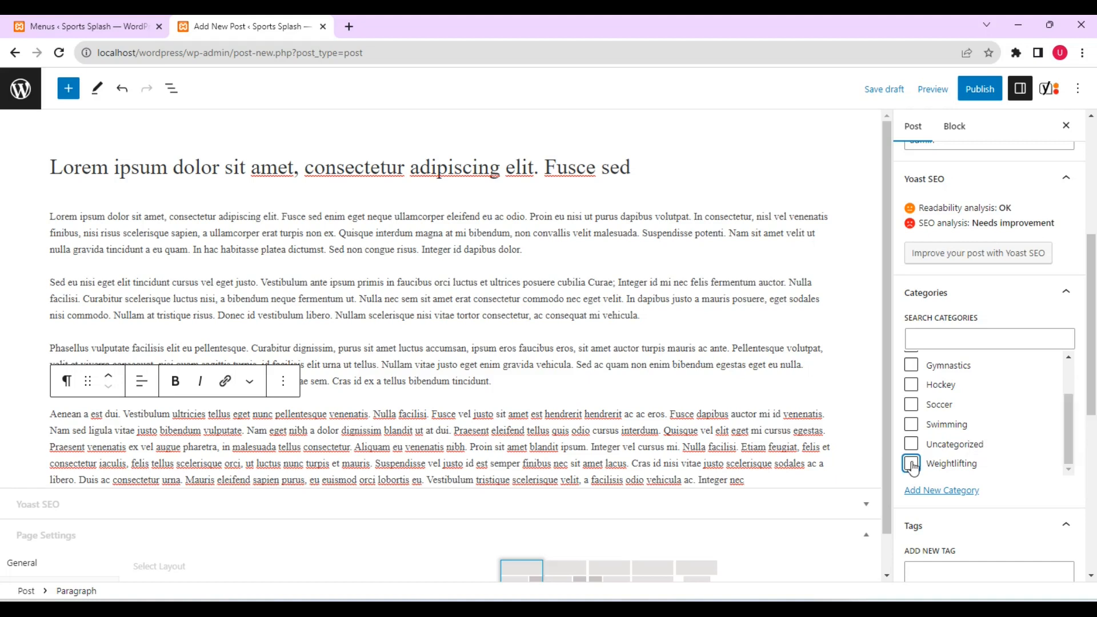
Set the barbell press photo 4-7-scaled.jpg from the weightlifting media folder as the post's featured image
scroll(1081, 473, down, 4)
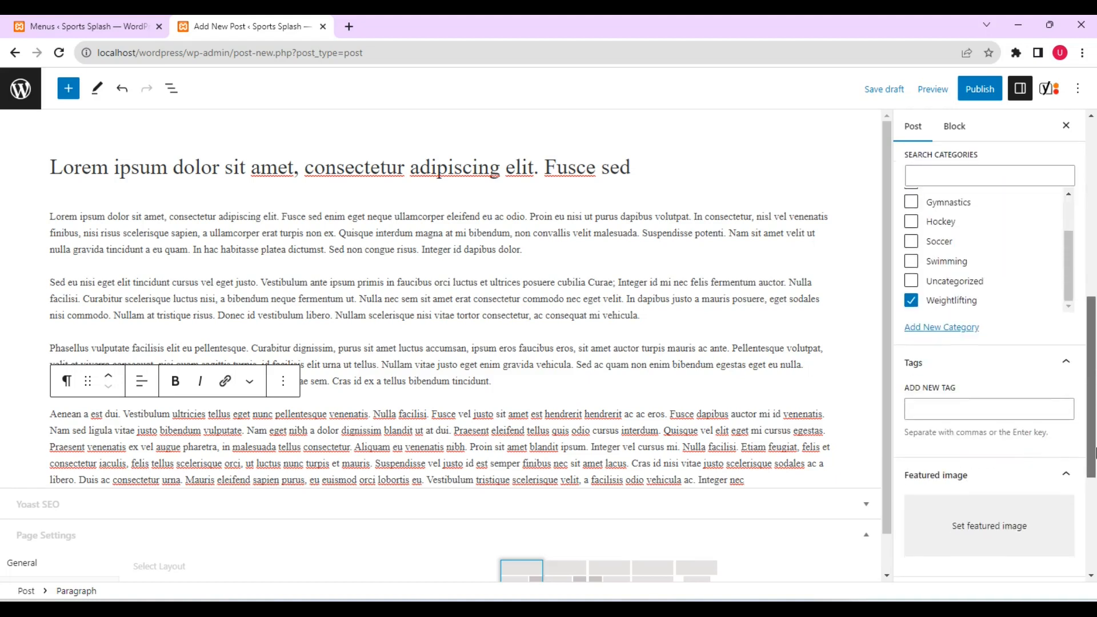
click(982, 487)
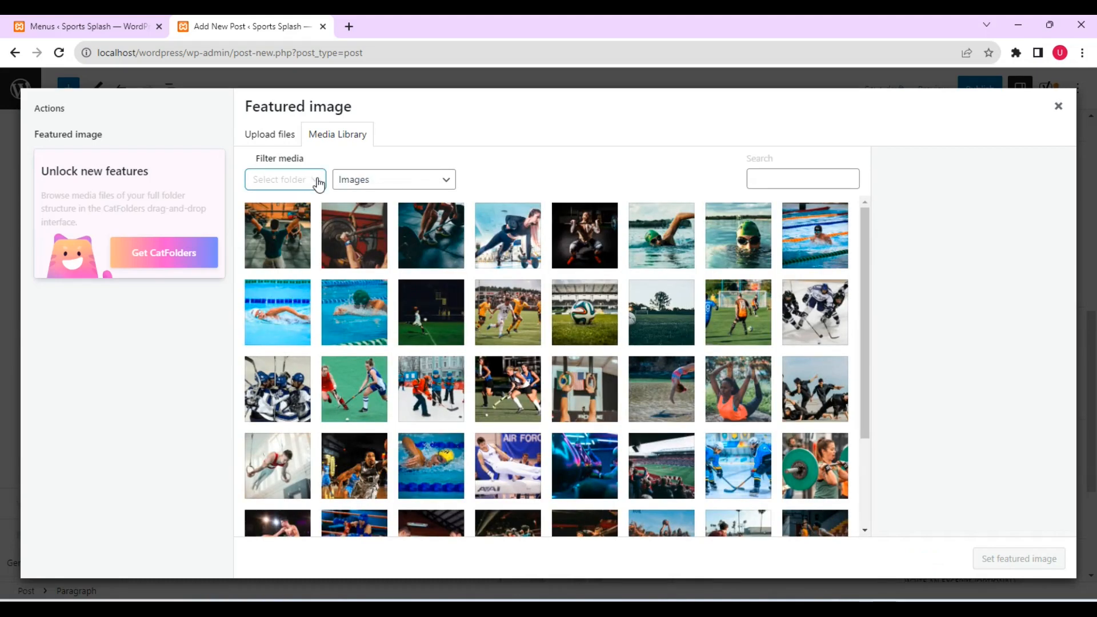
click(316, 181)
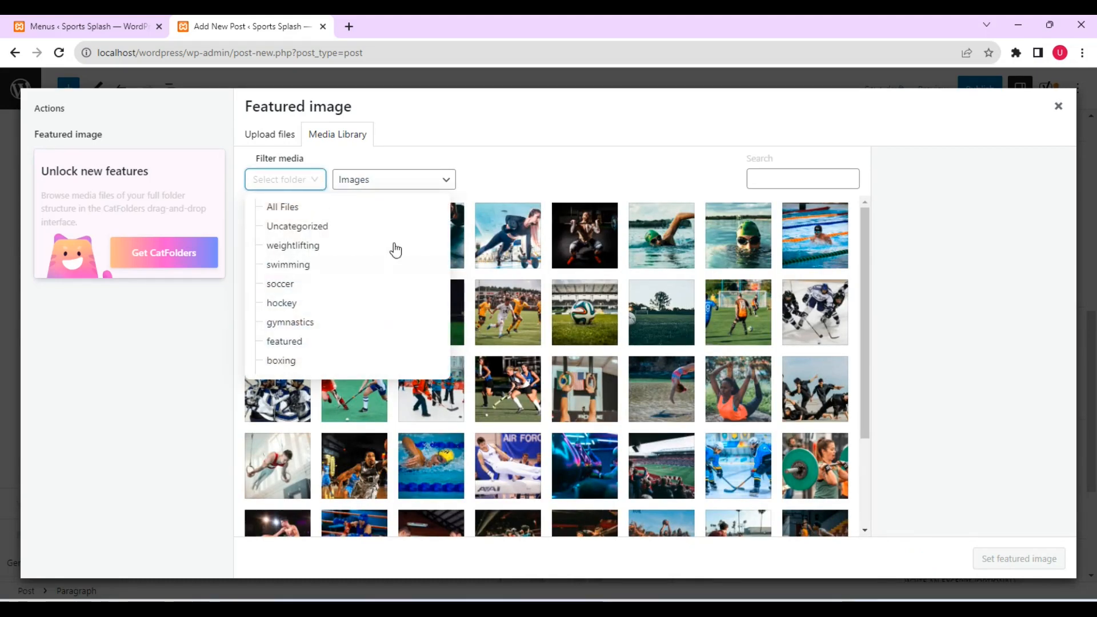
click(315, 246)
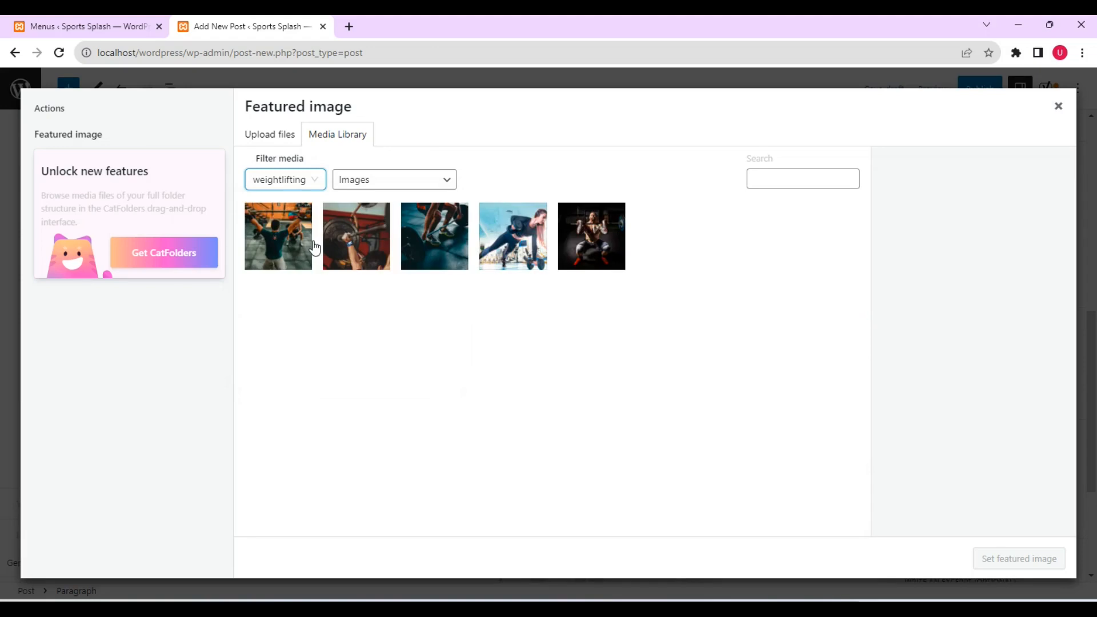
click(364, 230)
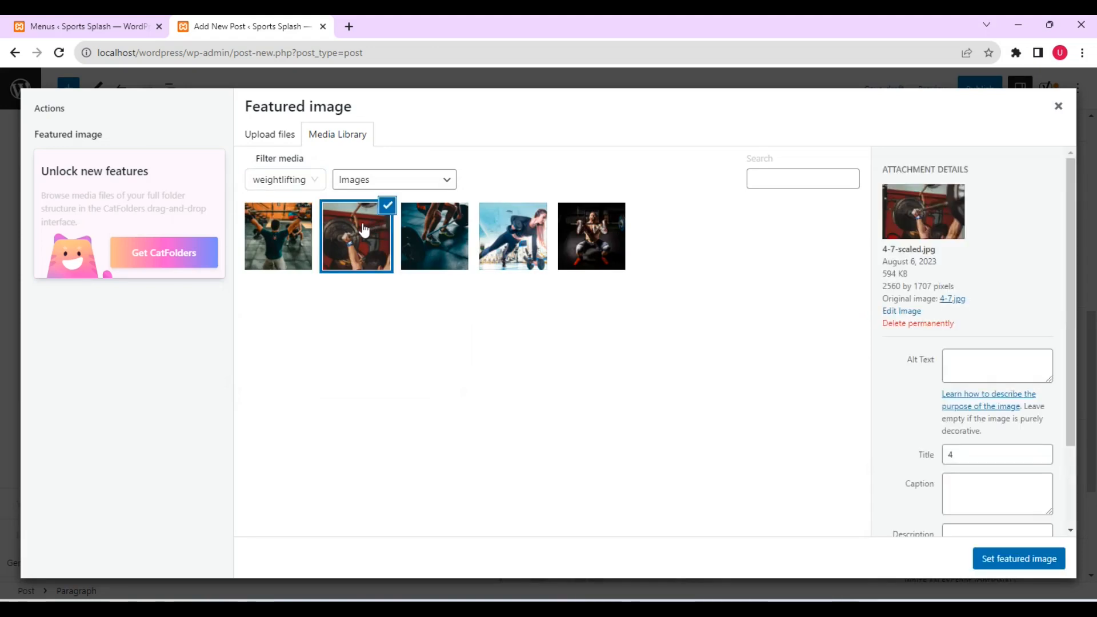
click(1011, 565)
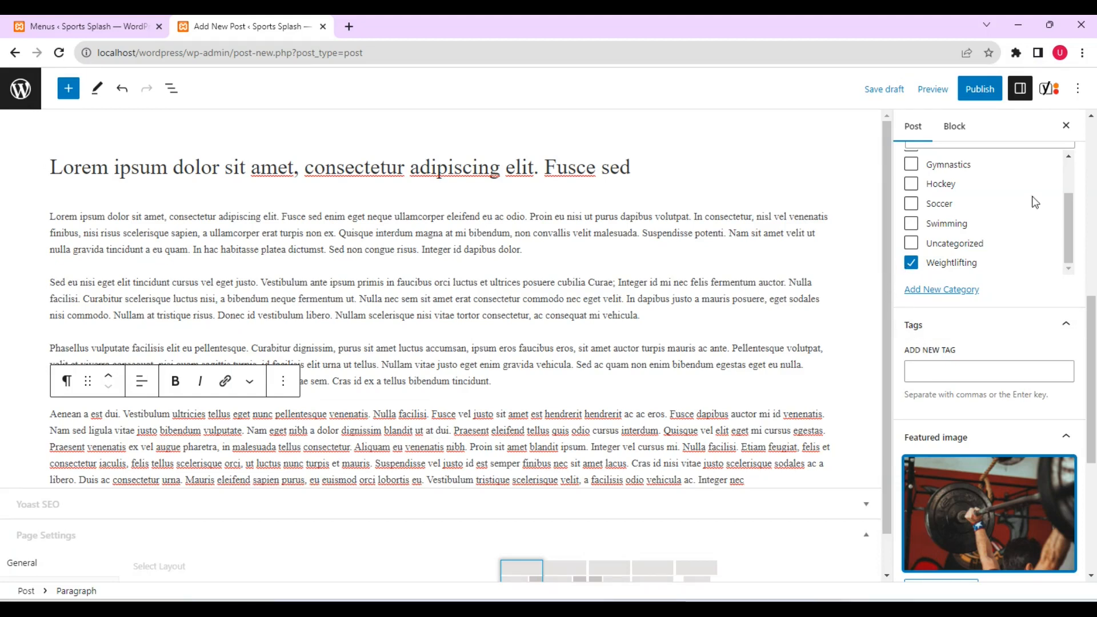
Copy the first paragraph's opening text up to "finibus" and paste it as the post's excerpt
drag(1092, 312, 1096, 440)
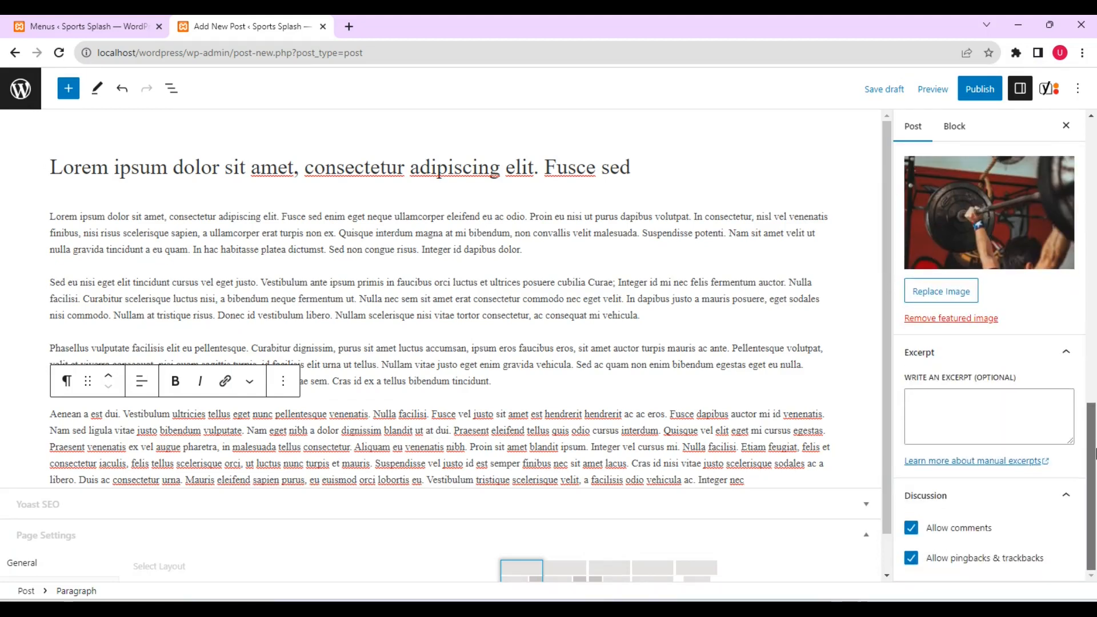
key(ctrl+s)
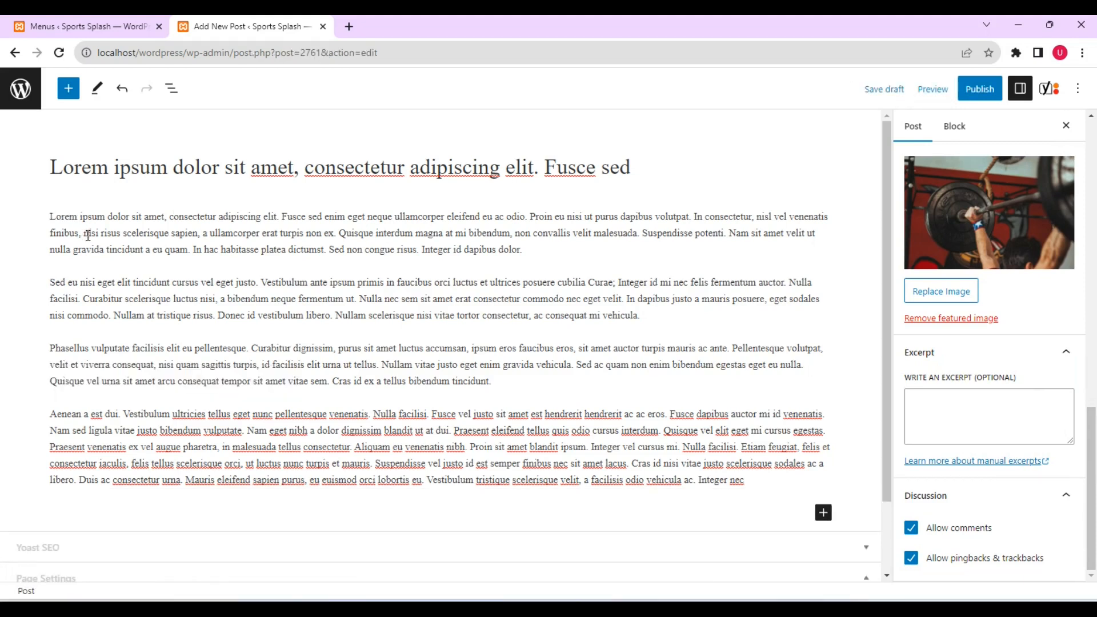
drag(51, 220, 81, 232)
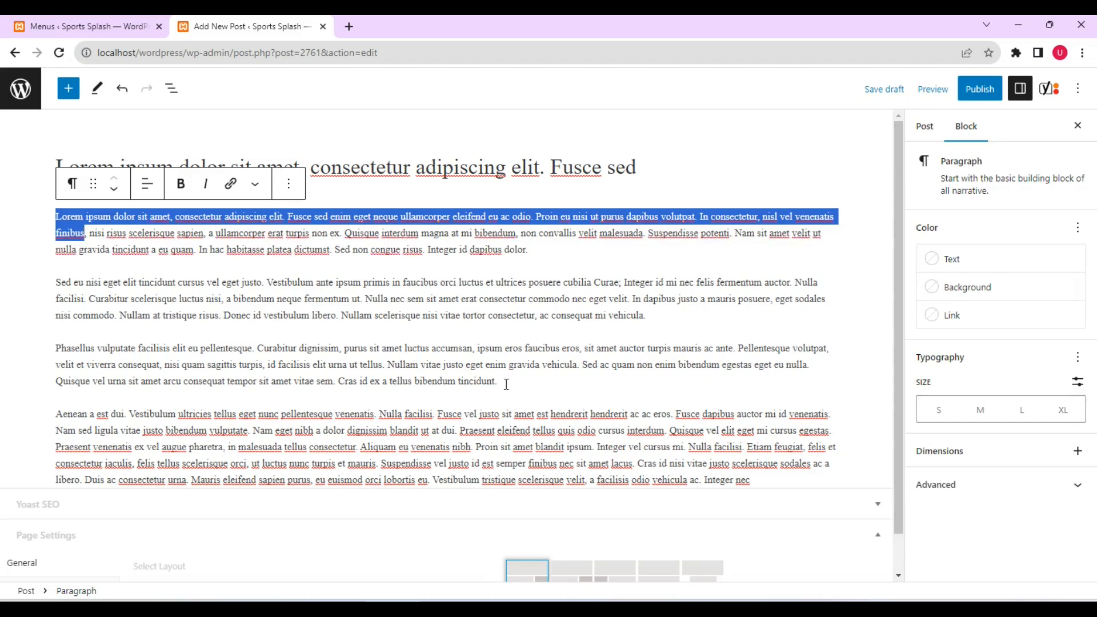
click(926, 129)
drag(1092, 268, 1094, 359)
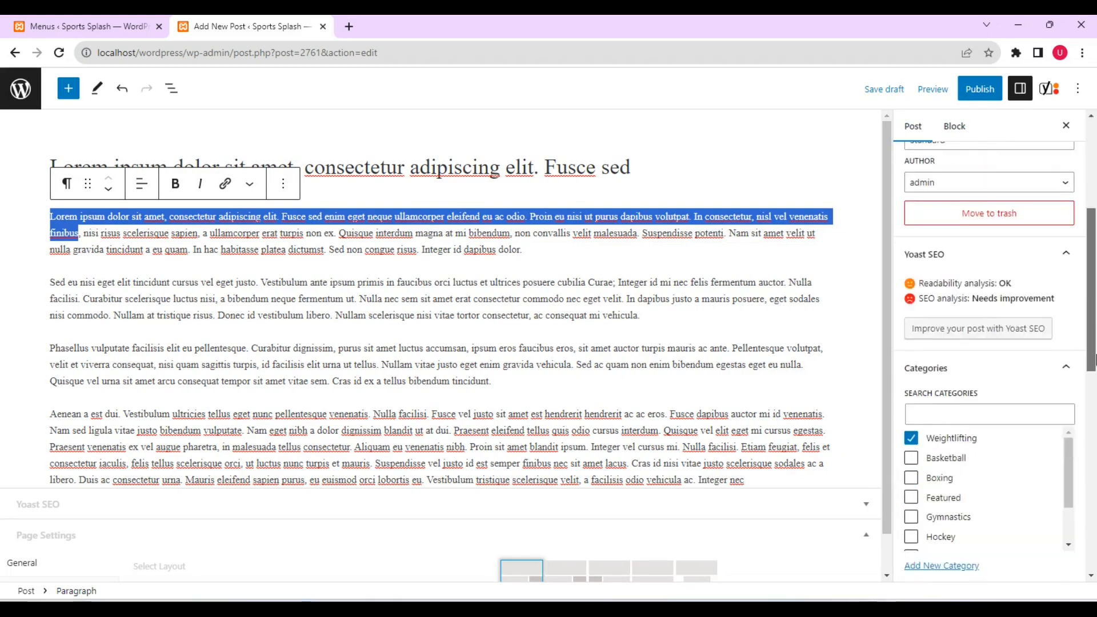
scroll(1094, 359, down, 5)
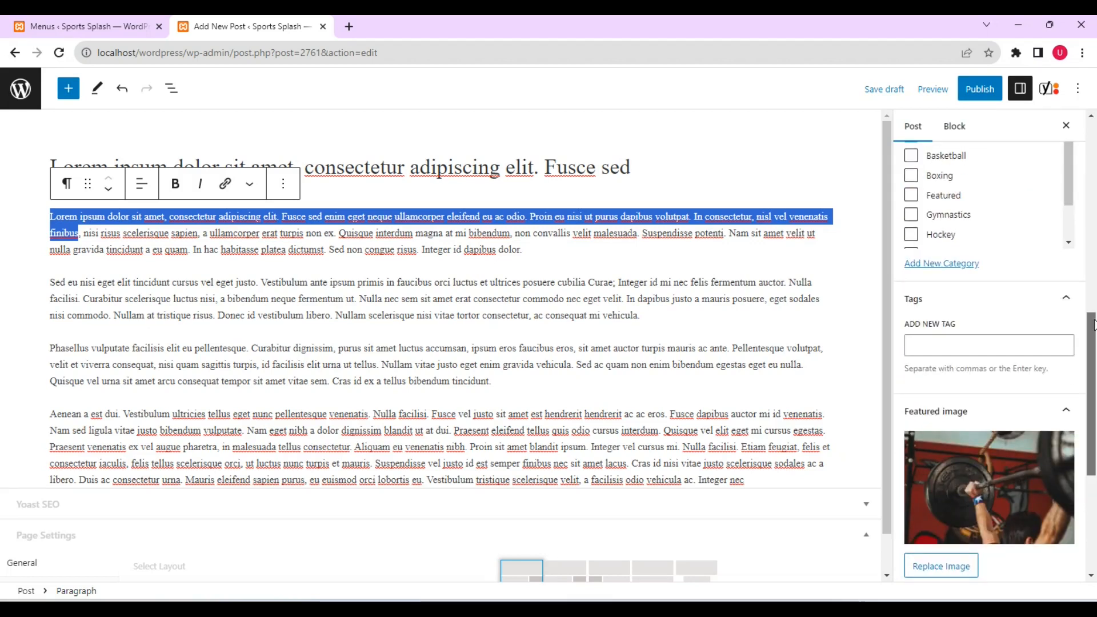
scroll(1095, 324, down, 5)
click(977, 400)
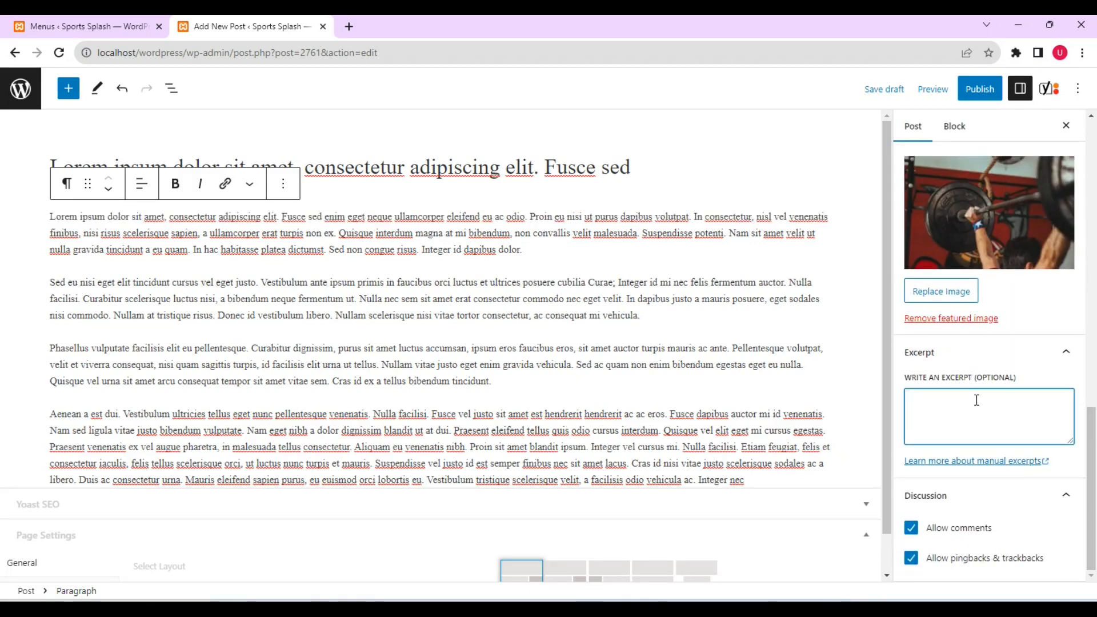
key(ctrl+v)
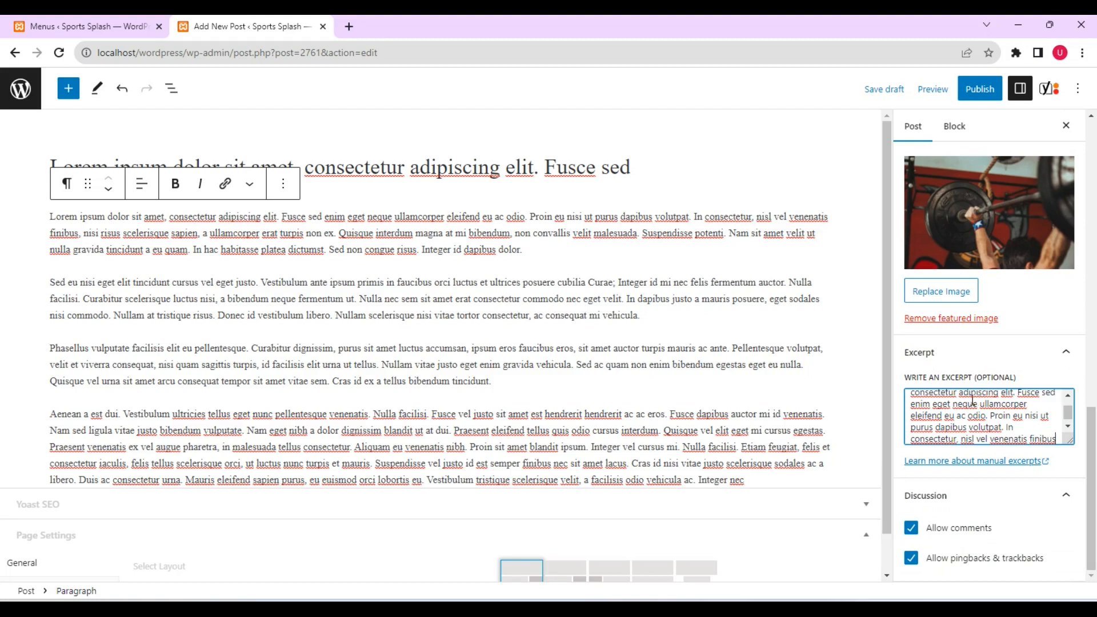
Publish the new weightlifting post and accept the pre-publish check
click(980, 89)
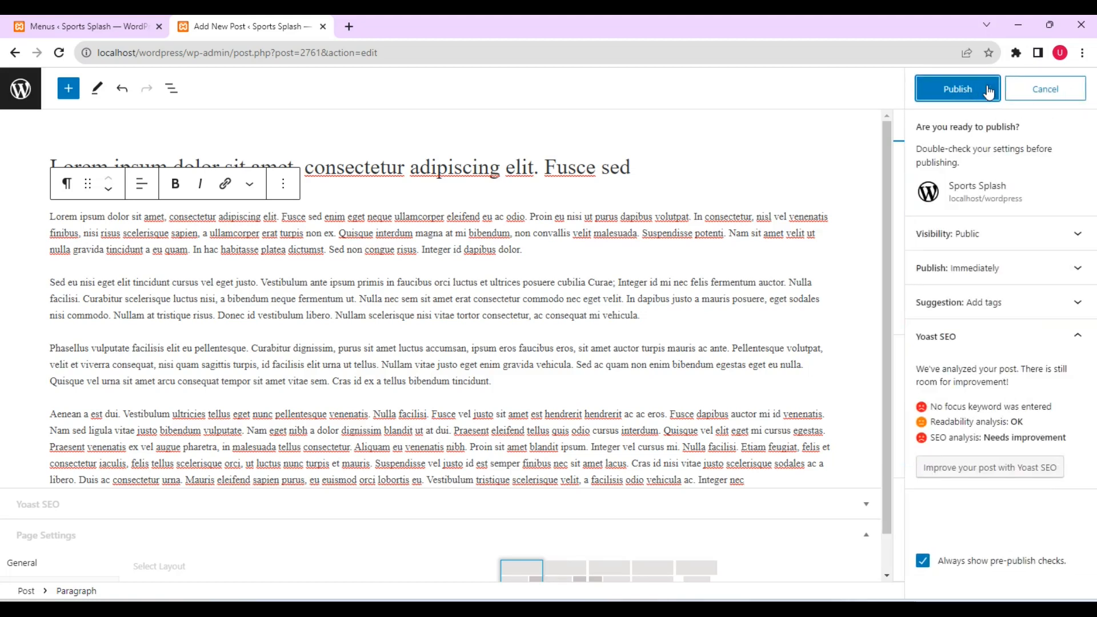
click(987, 91)
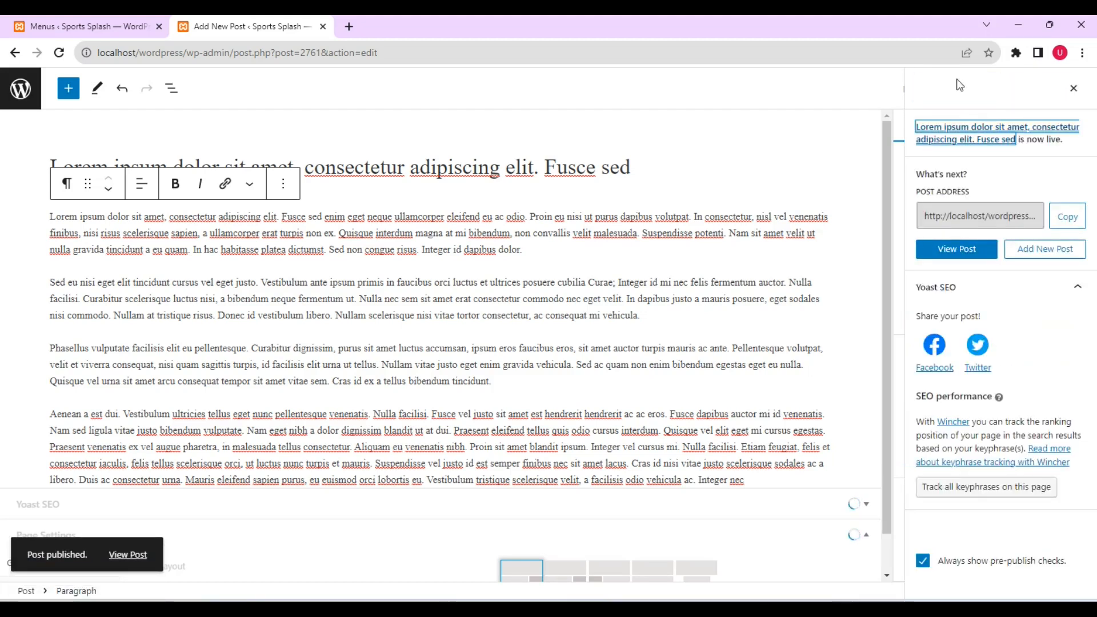
drag(886, 371, 896, 318)
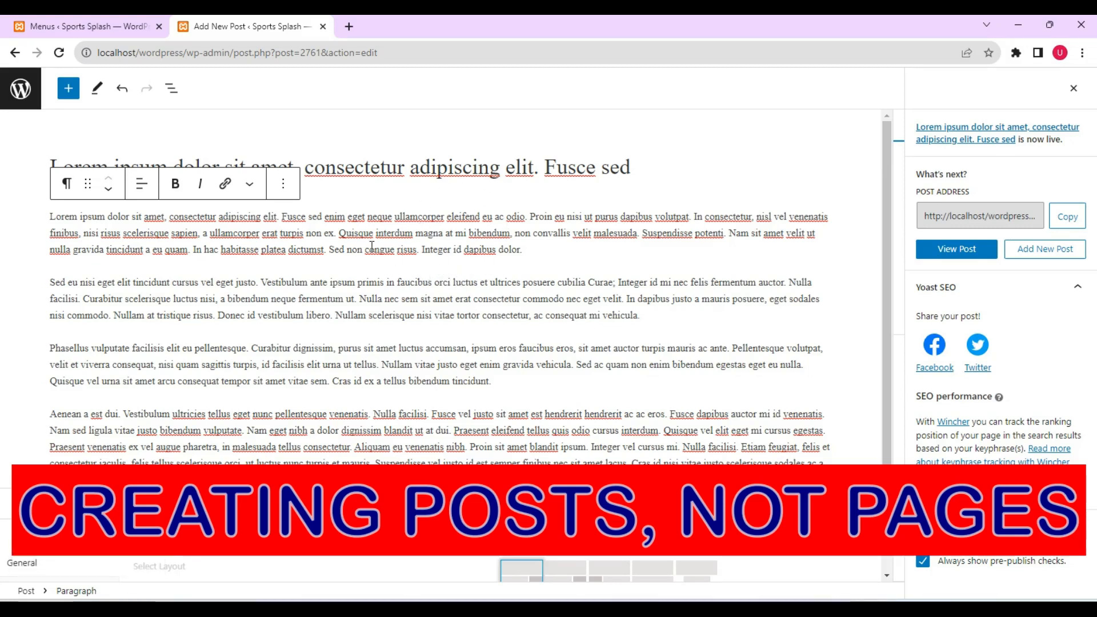
Review the list of all posts and the categories assigned to each one
key(ctrl+shift+Home)
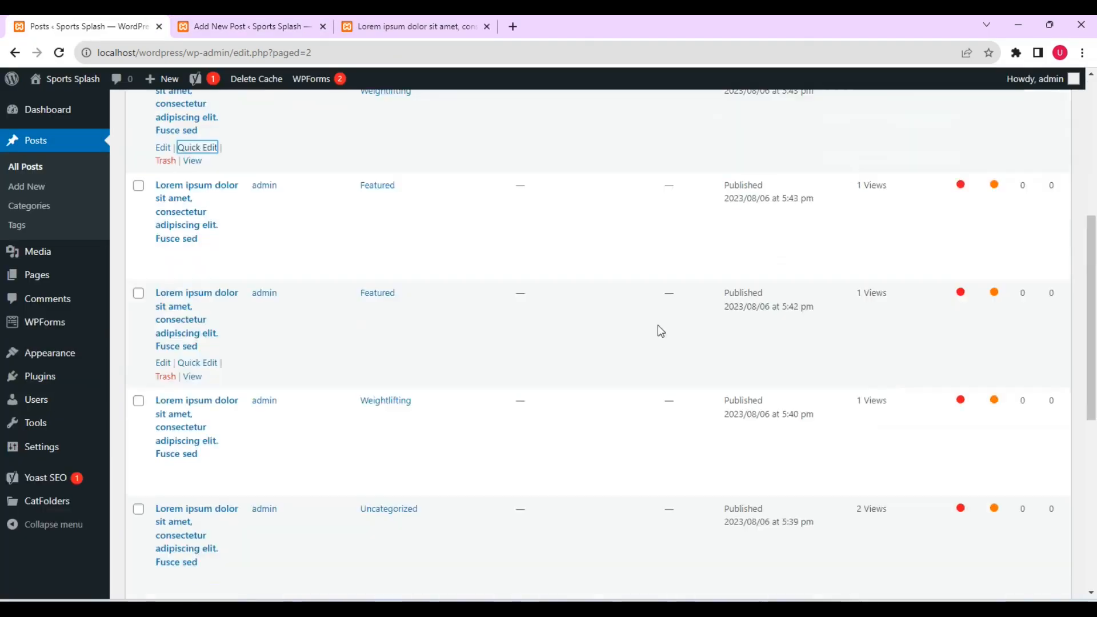
scroll(657, 330, down, 5)
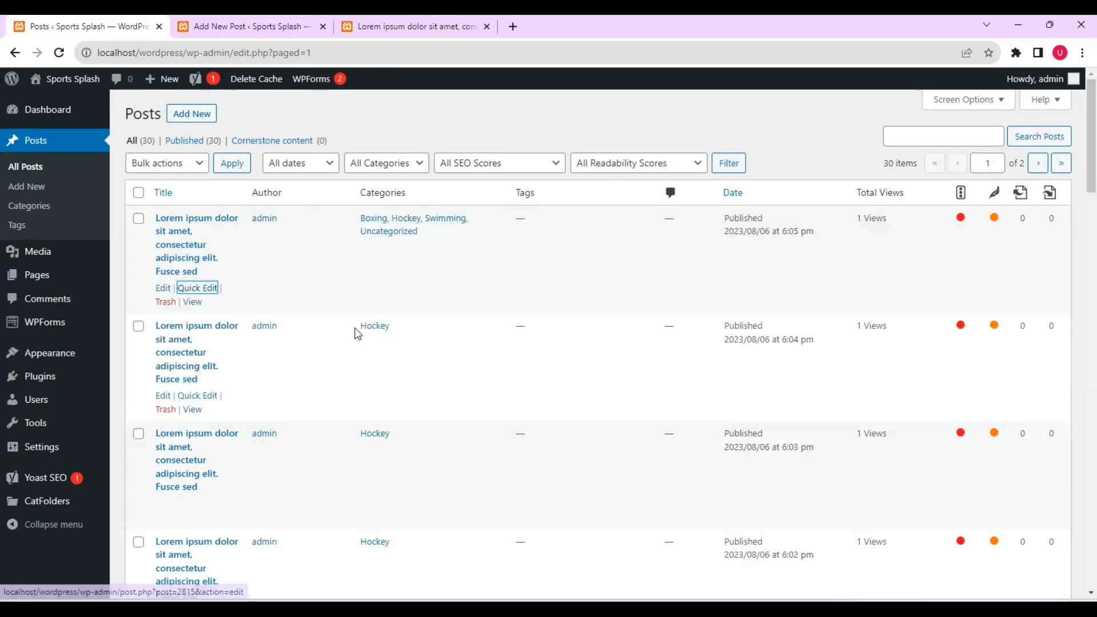
scroll(184, 387, down, 5)
click(197, 479)
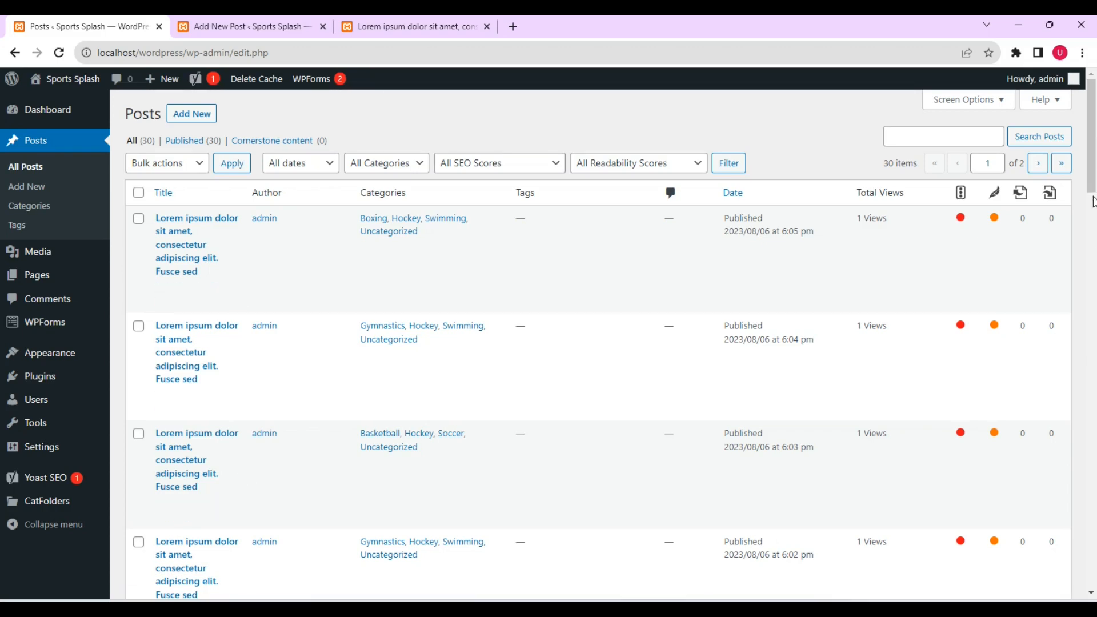
scroll(1093, 205, down, 3)
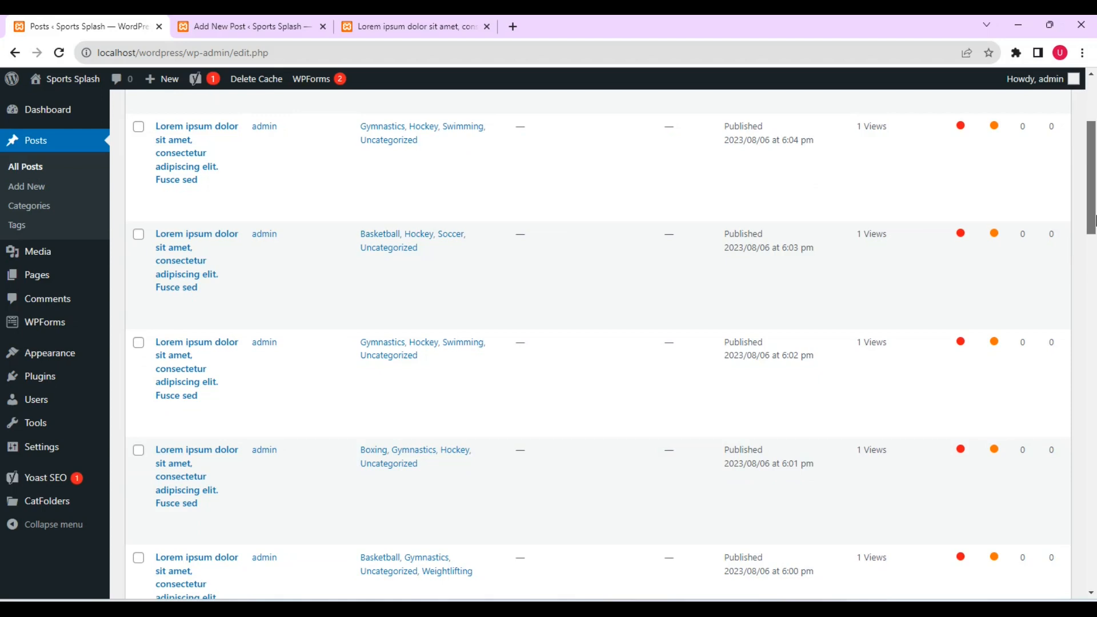
scroll(1093, 220, up, 4)
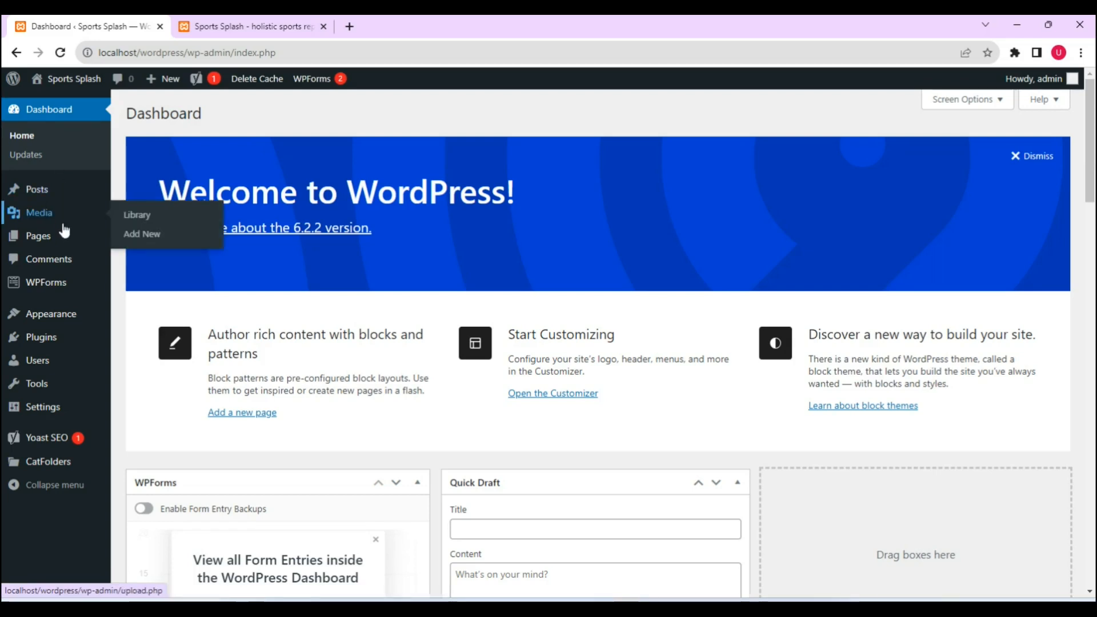
Open the theme customizer from the dashboard and look over the site's front page preview
mouse_move(59, 318)
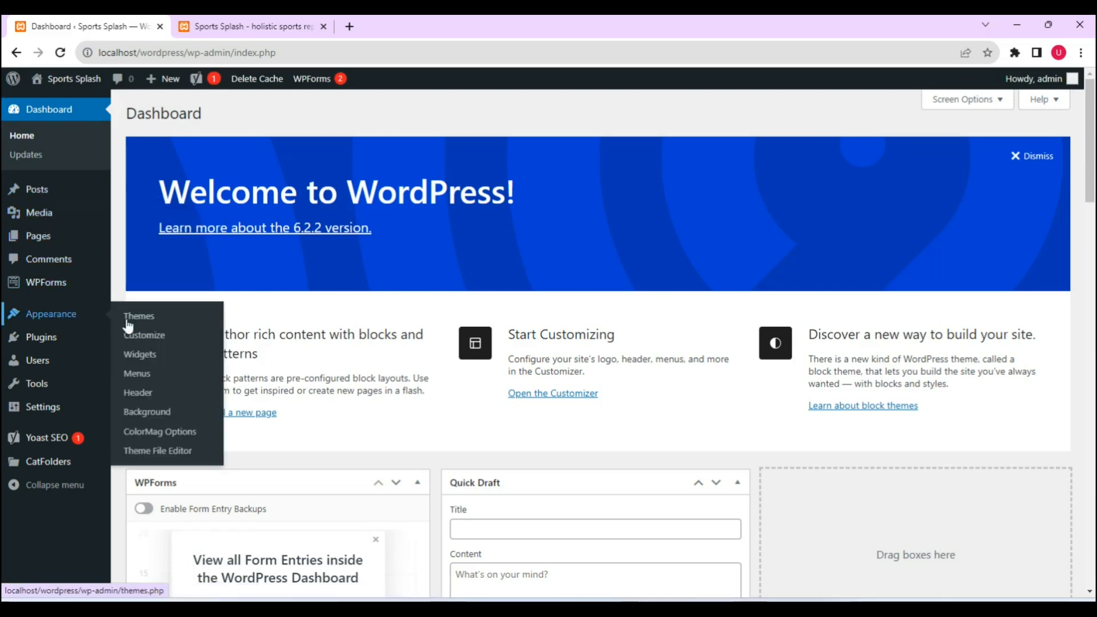
click(158, 340)
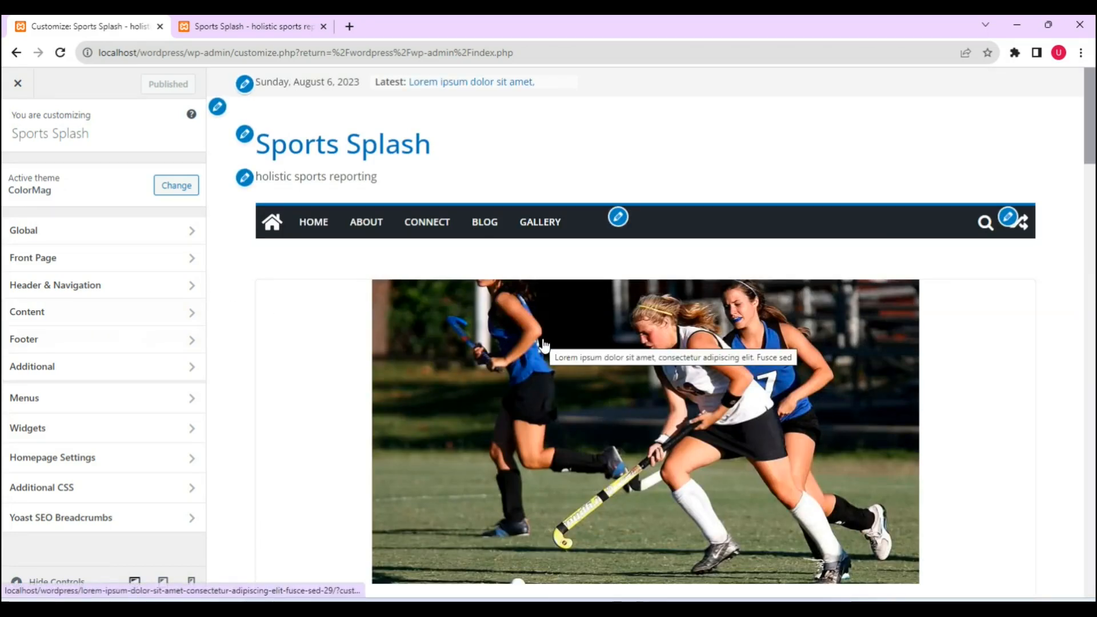
drag(1092, 108, 1029, 77)
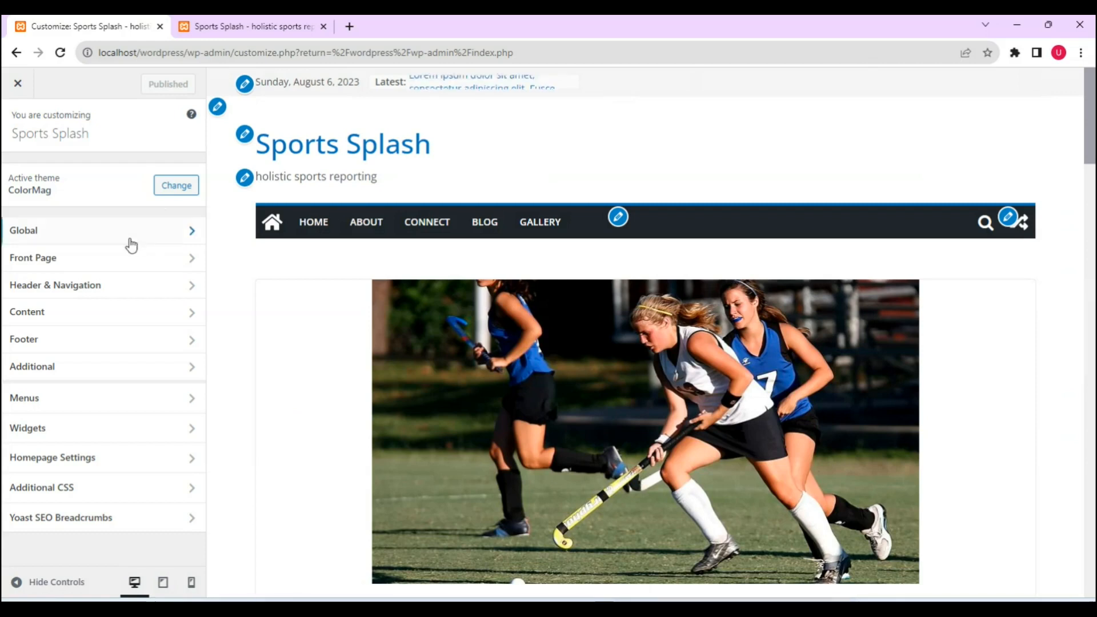
Set the theme's global skin color to Dark Skin and publish the change
click(148, 236)
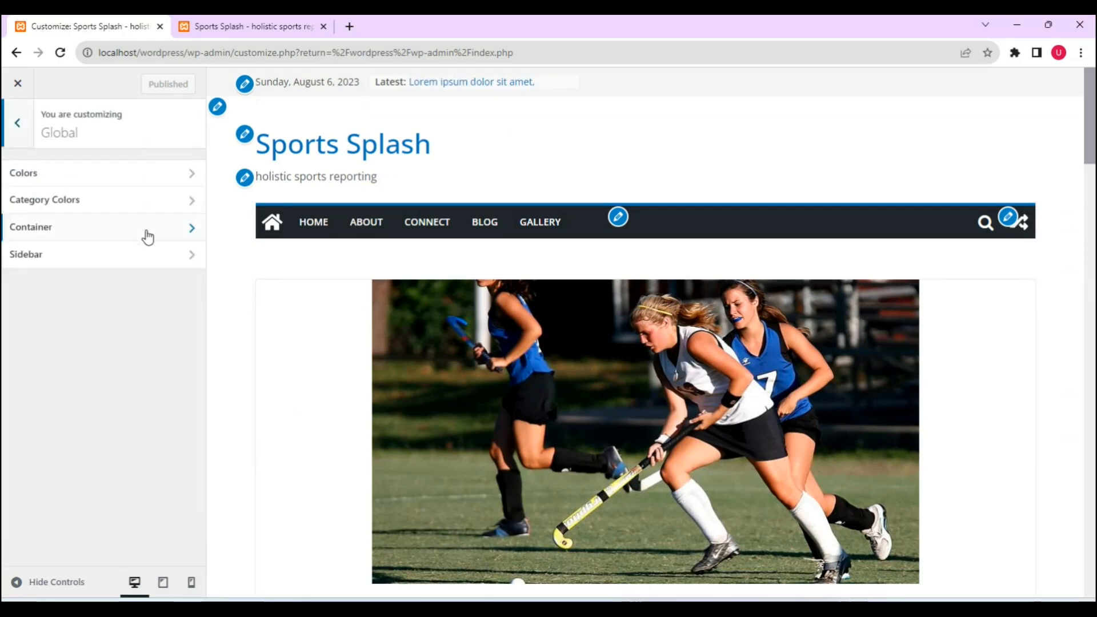
click(164, 174)
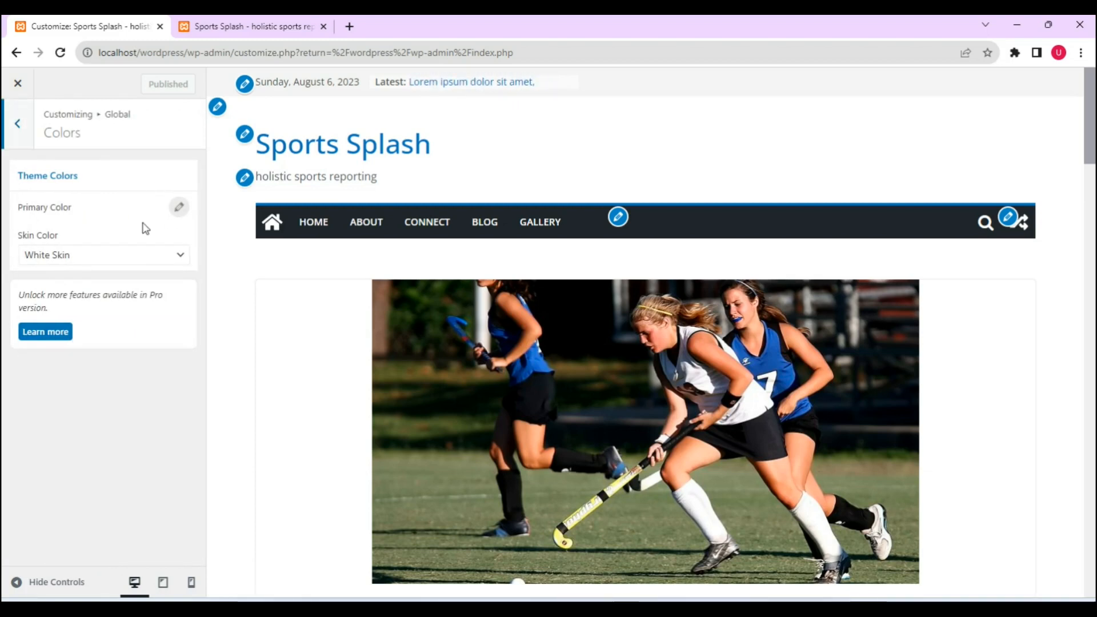
click(173, 264)
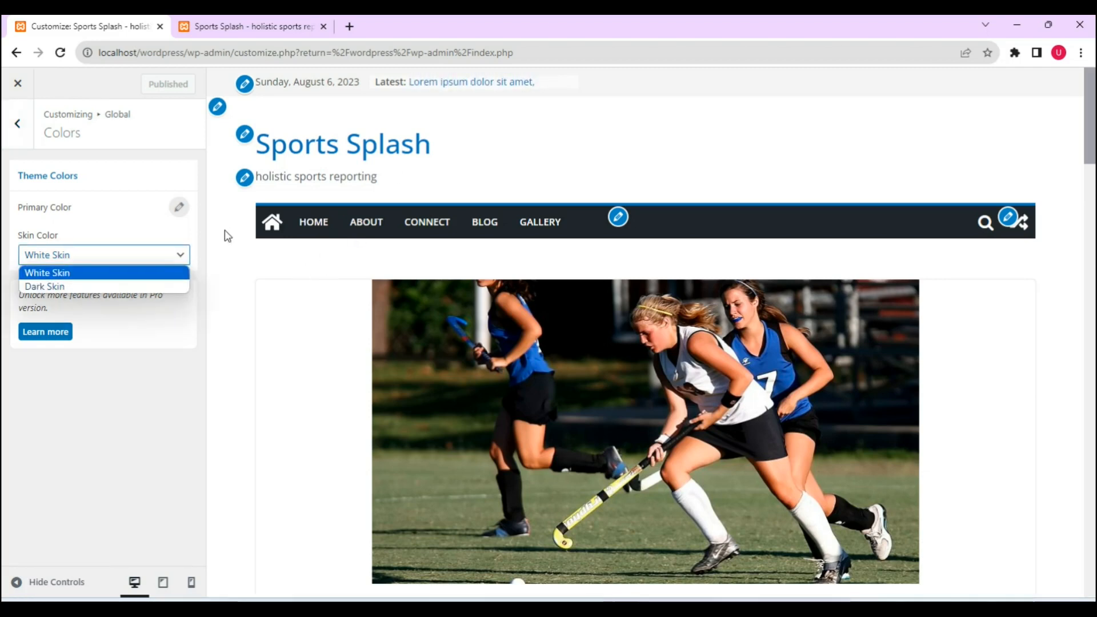
click(115, 286)
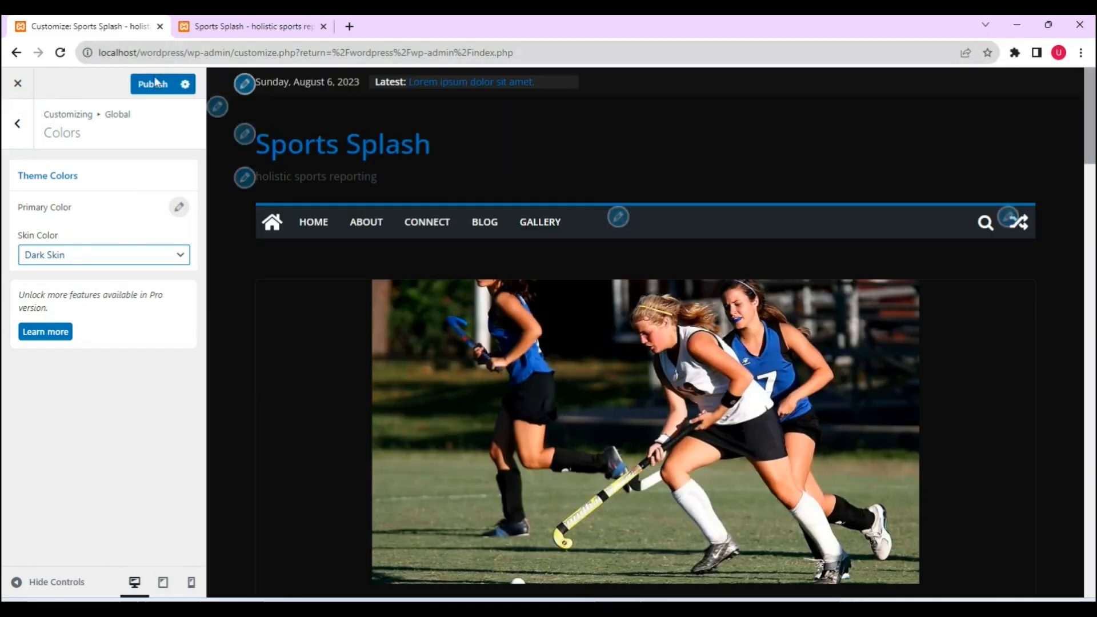
click(148, 90)
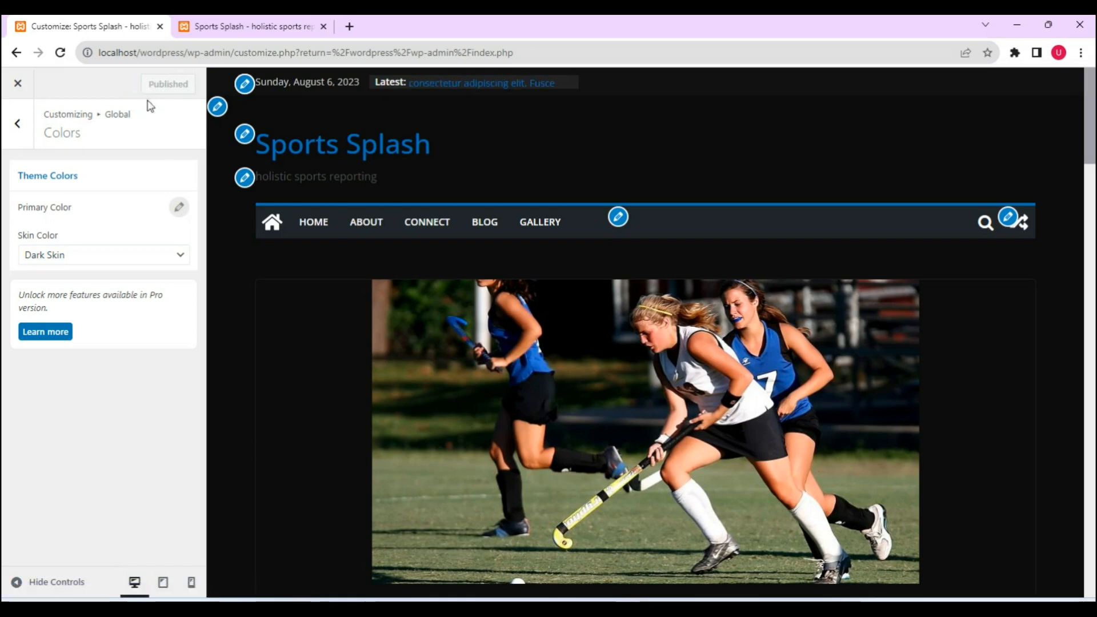
Change the theme's primary color to red (#dd3333) and publish the change
click(178, 209)
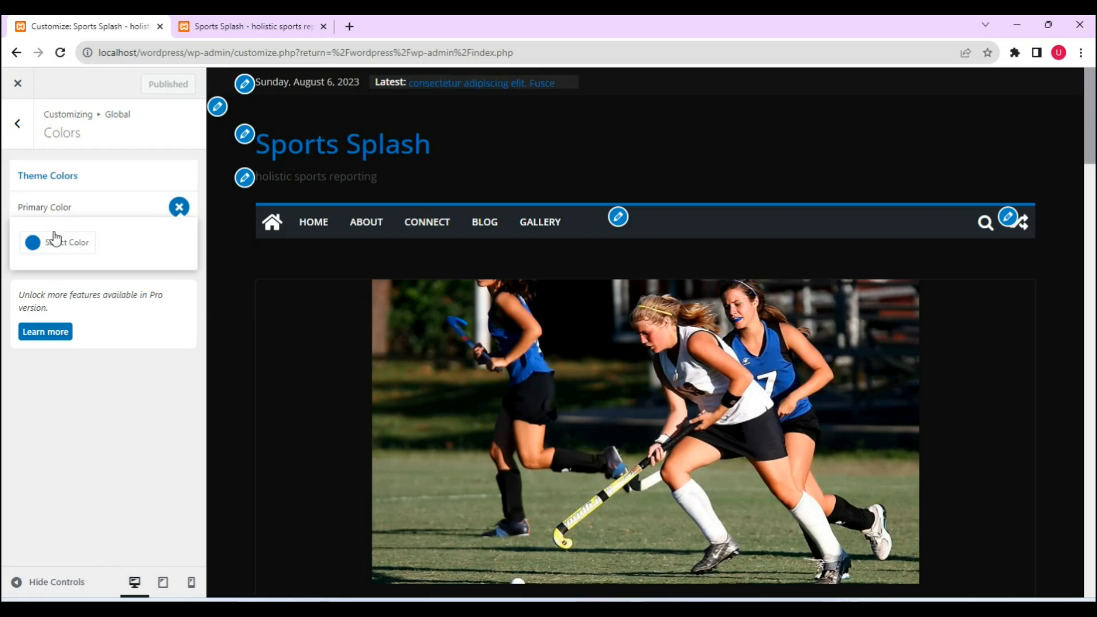
click(37, 245)
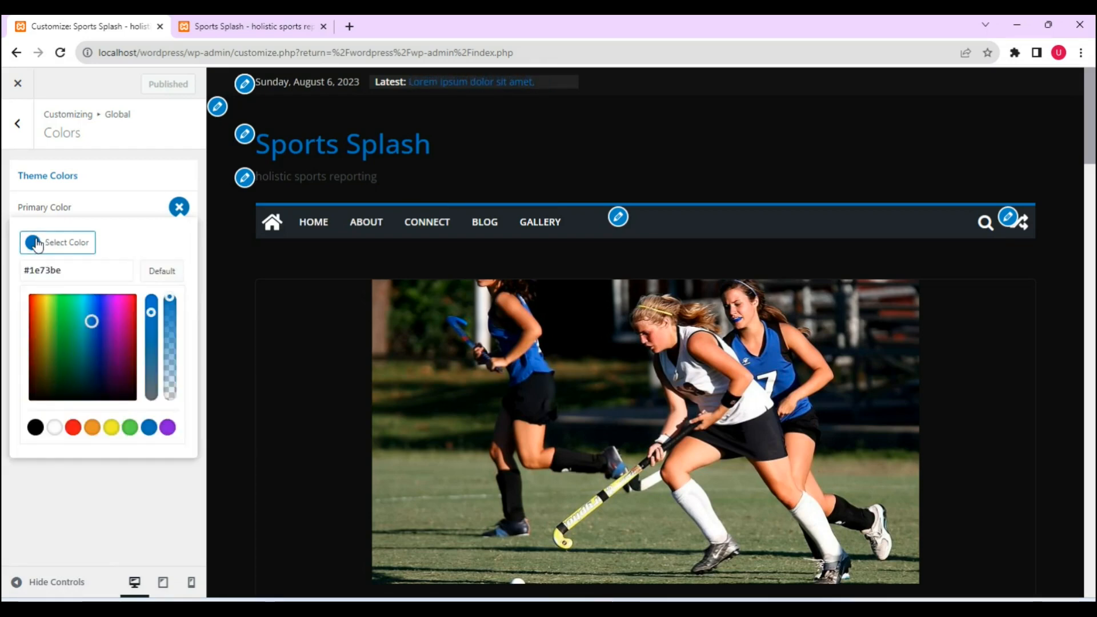
click(74, 430)
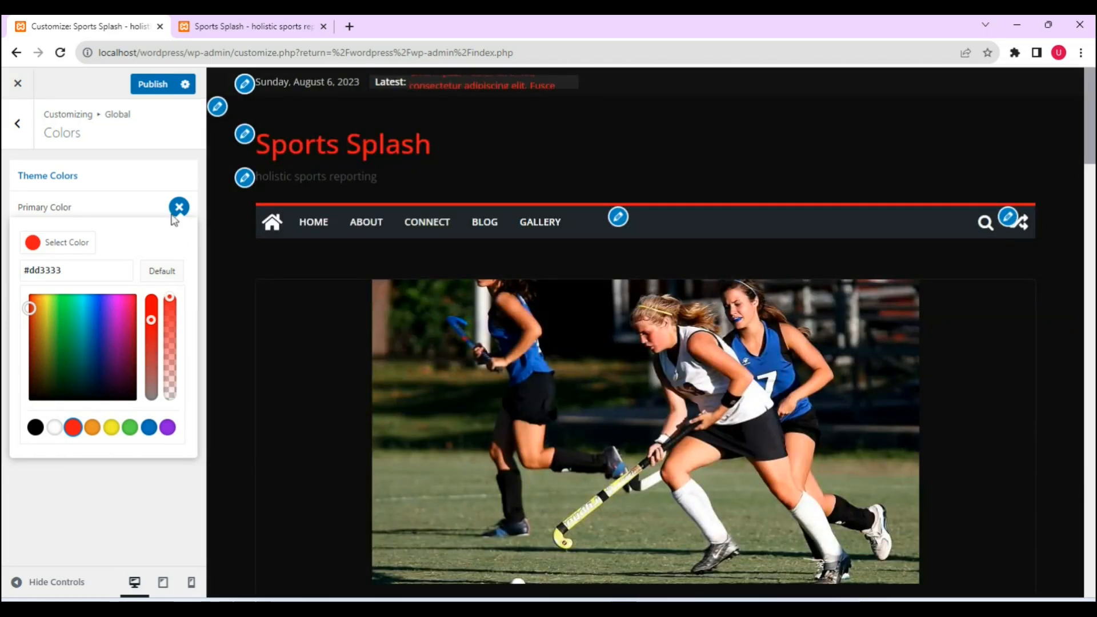
click(140, 85)
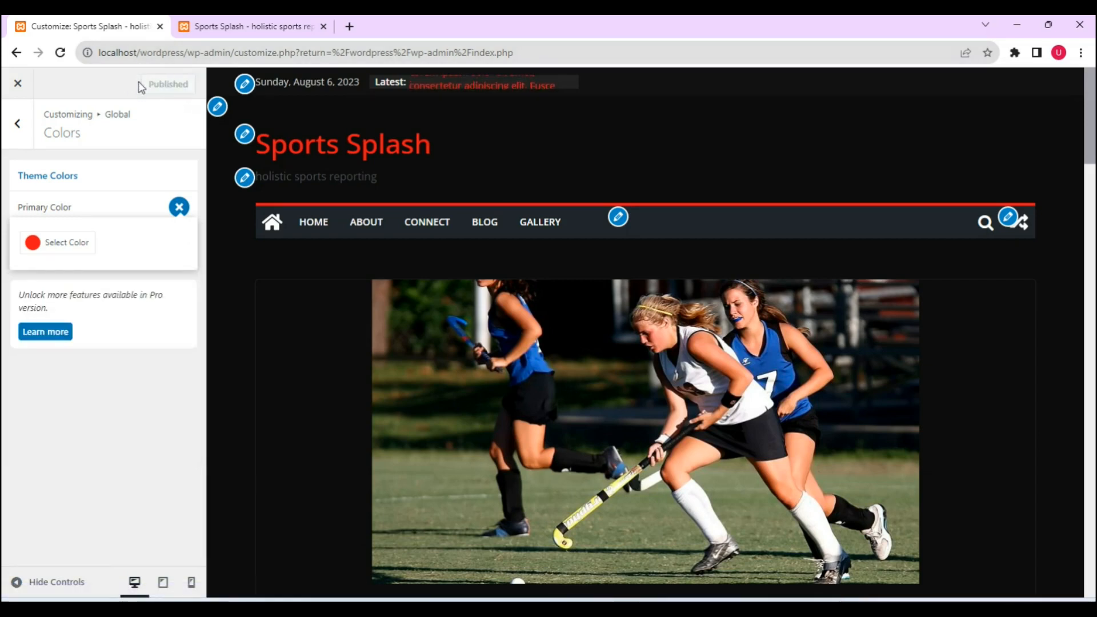
Set the global category colors for Swimming to purple (#8224e3) and Boxing to blue (#1e73be)
click(17, 131)
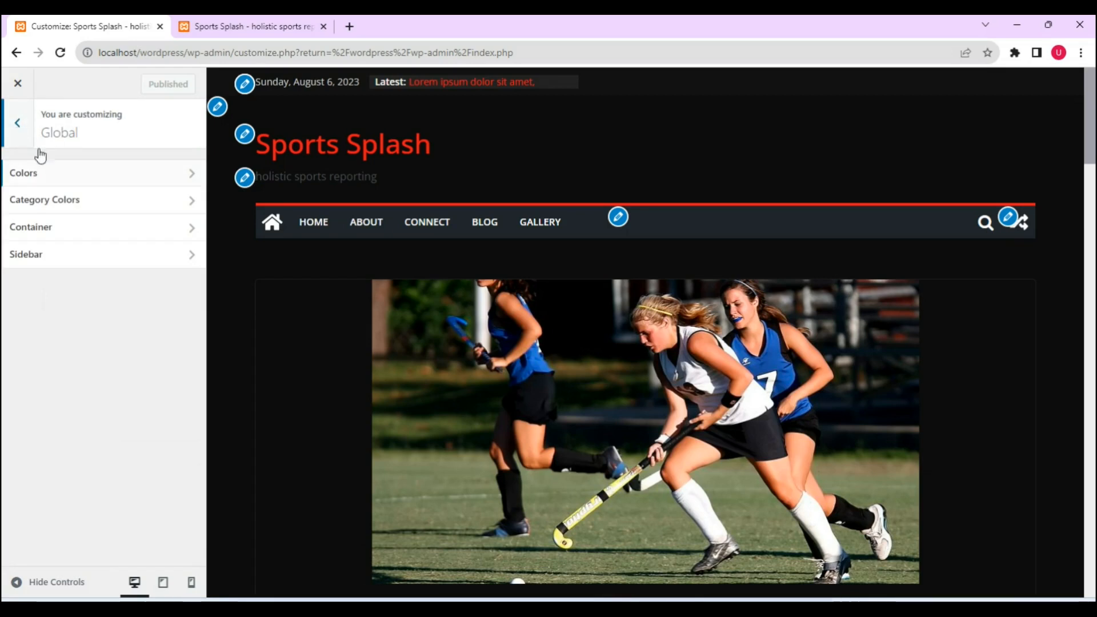
click(88, 202)
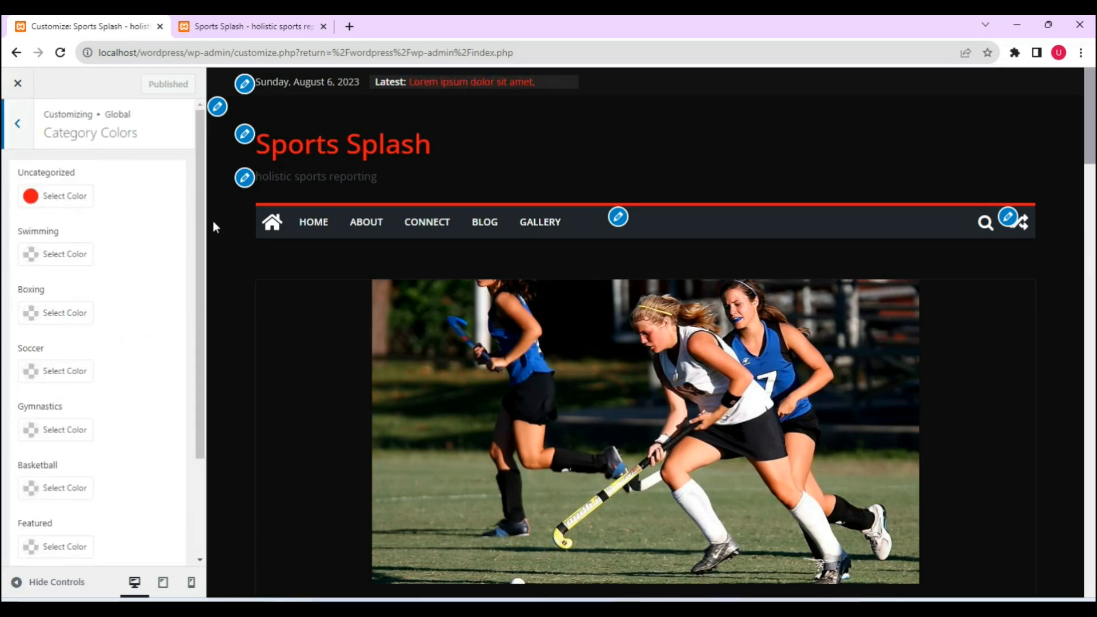
mouse_move(201, 219)
mouse_down()
mouse_move(197, 367)
mouse_move(205, 211)
mouse_up()
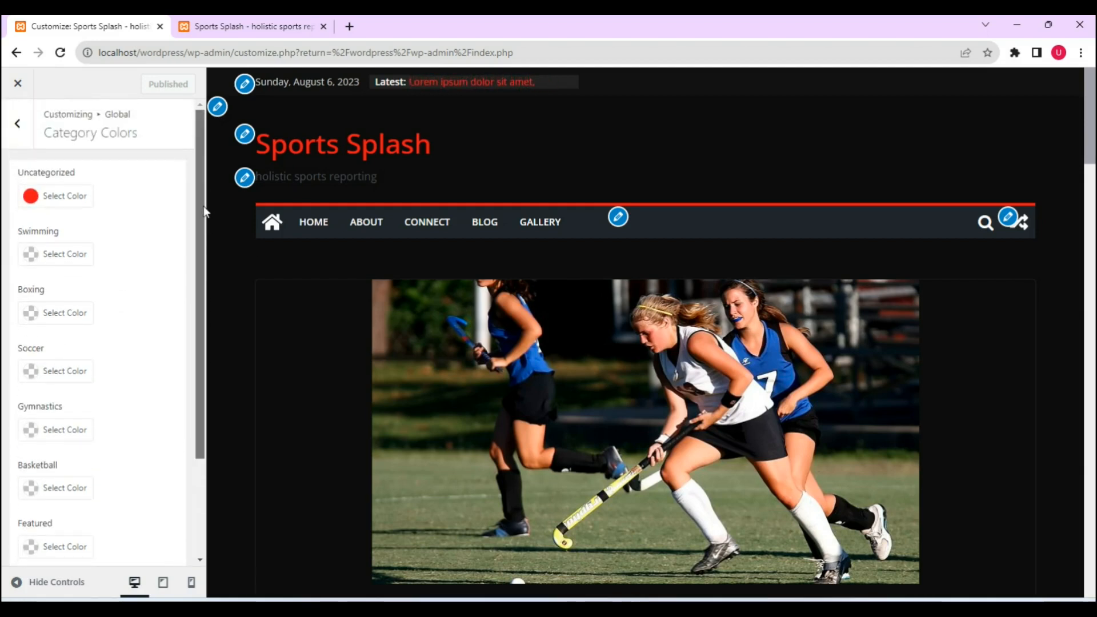
click(31, 255)
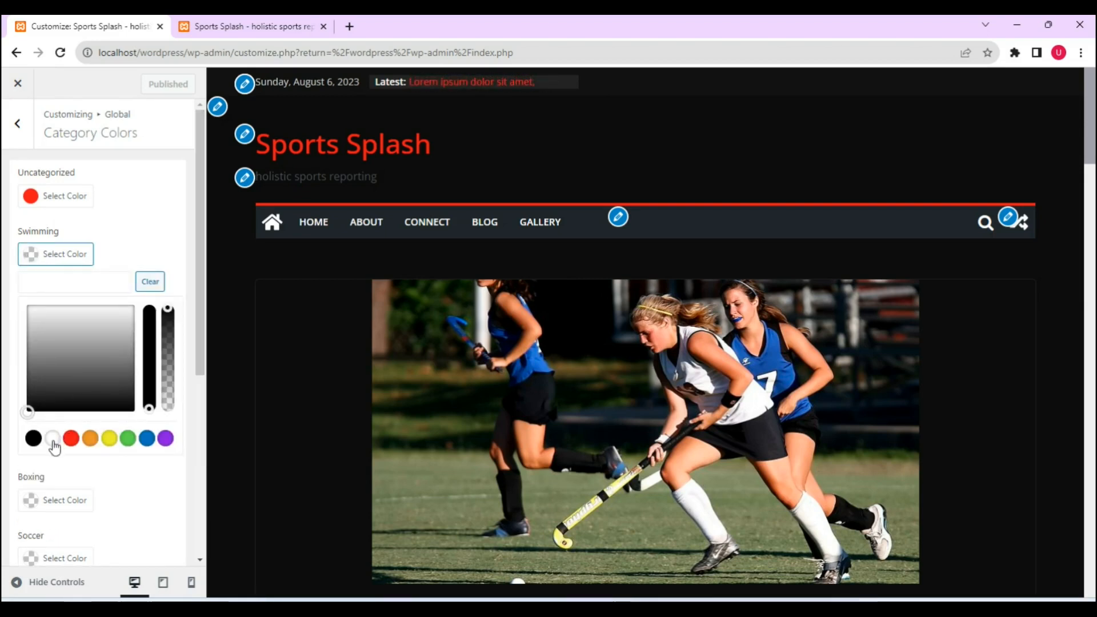
click(165, 438)
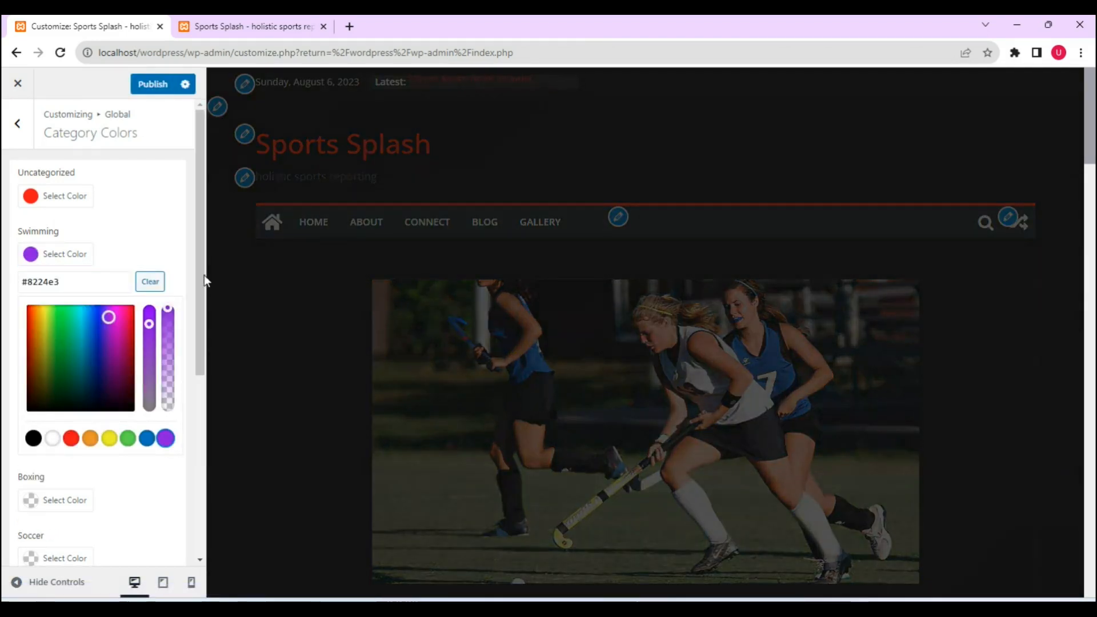
scroll(30, 398, down, 2)
click(31, 398)
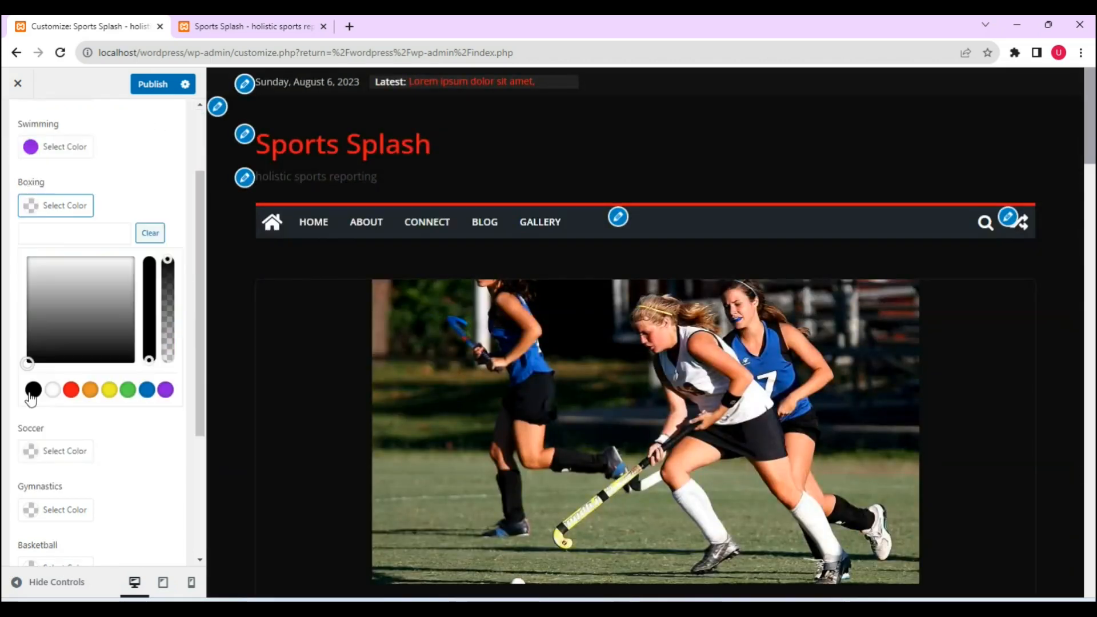
click(147, 394)
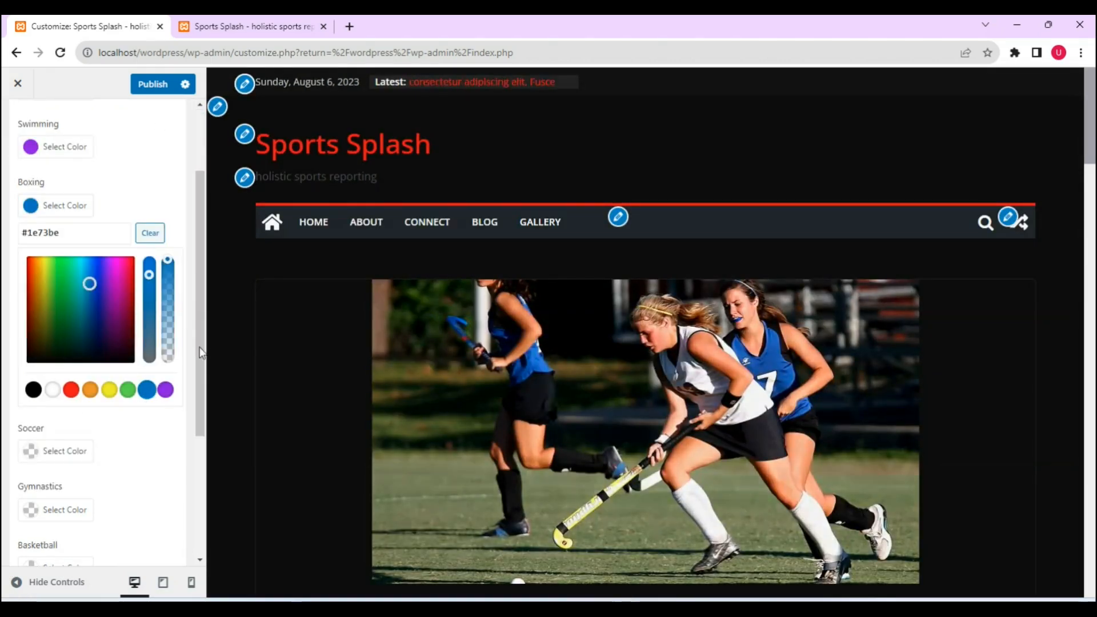
Set the Soccer category color to green and the Gymnastics category color to yellow
scroll(38, 310, down, 3)
click(32, 299)
click(128, 314)
scroll(201, 348, down, 2)
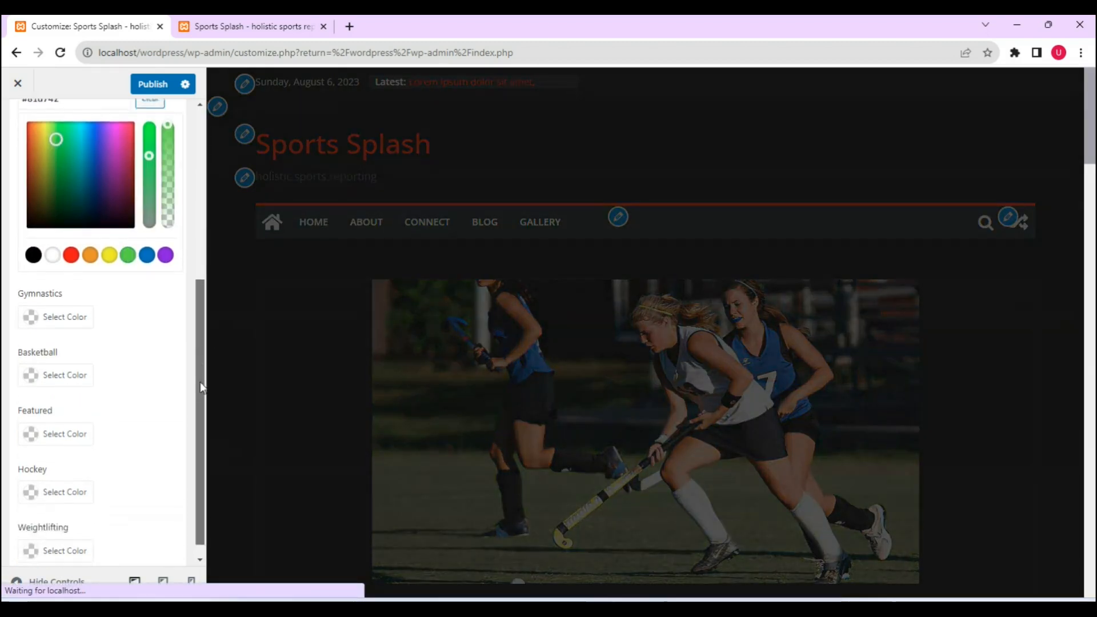
click(45, 300)
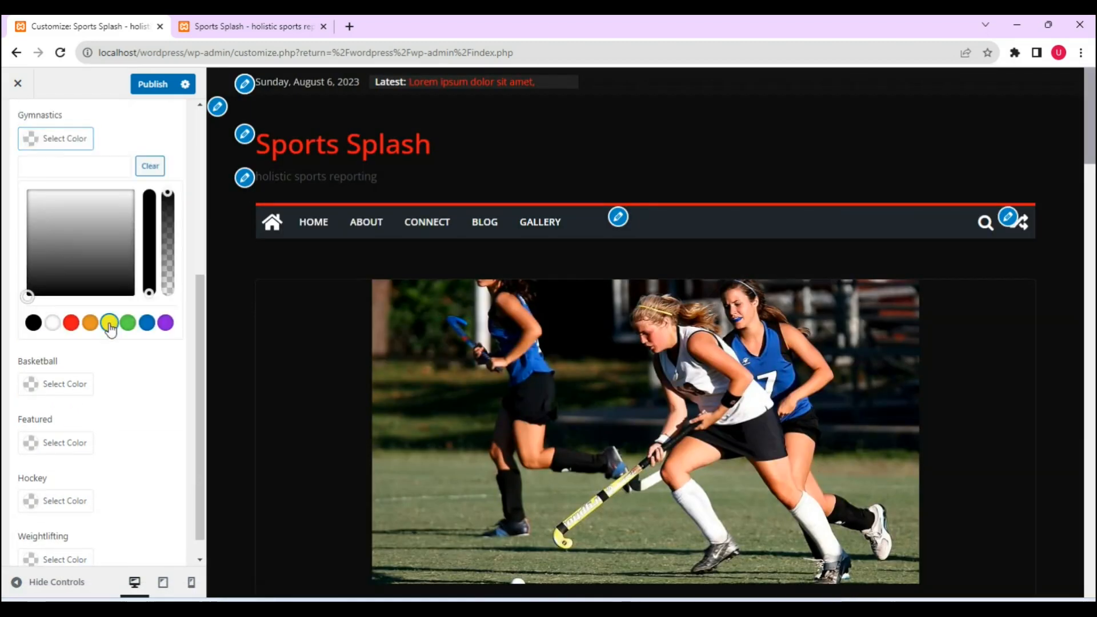
click(109, 323)
Set the Basketball category color to orange (#dd9933) and the Featured category color to red (#dd3333)
scroll(38, 367, down, 1)
click(38, 367)
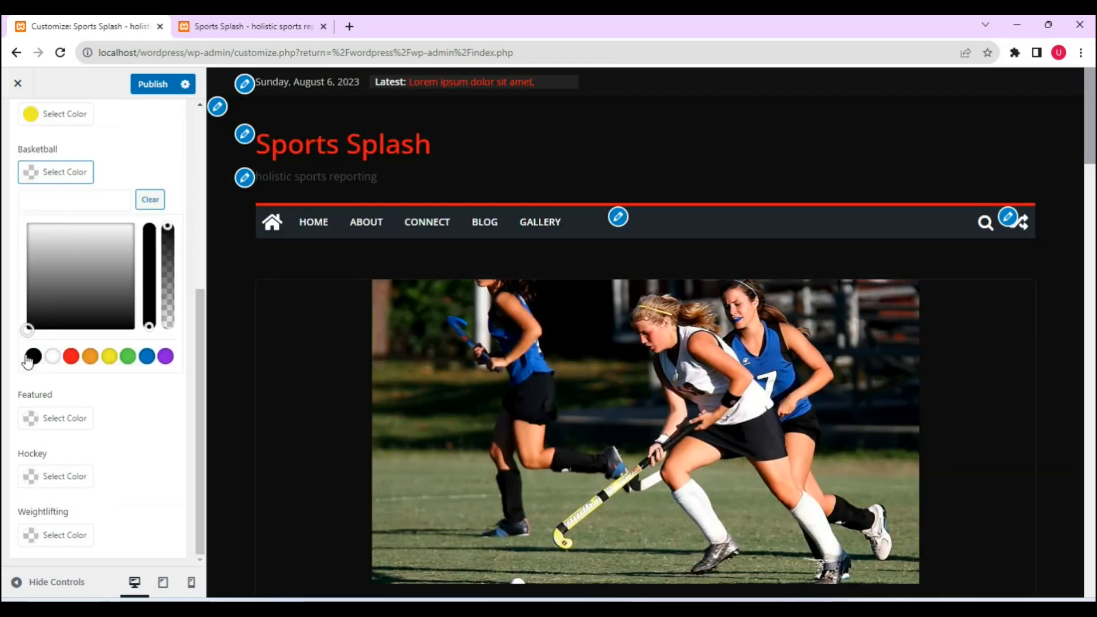
click(97, 360)
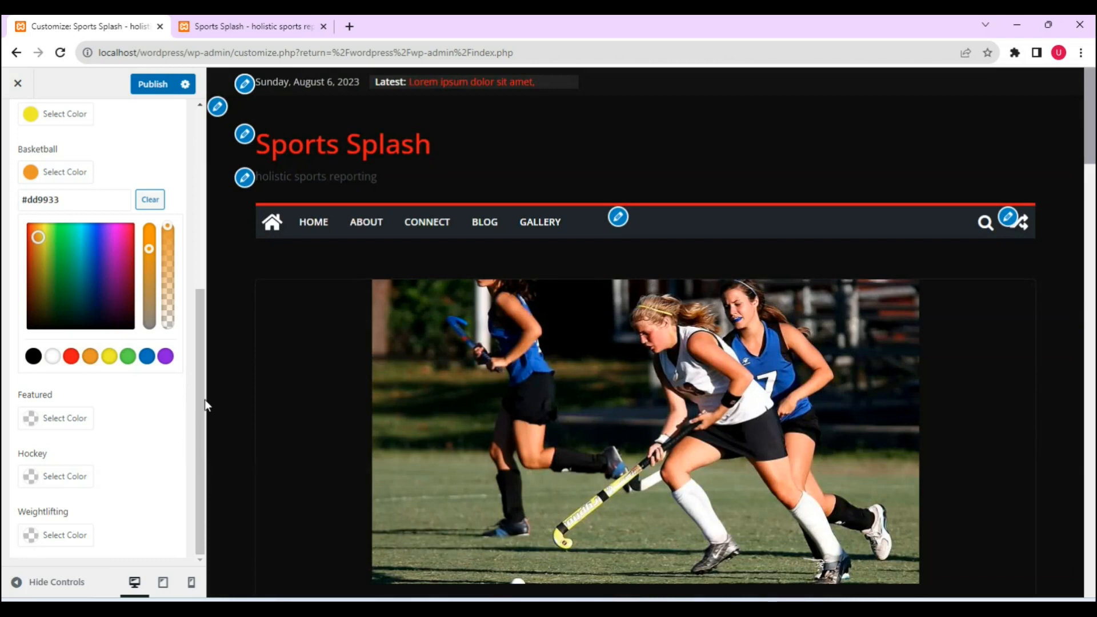
click(207, 406)
click(35, 422)
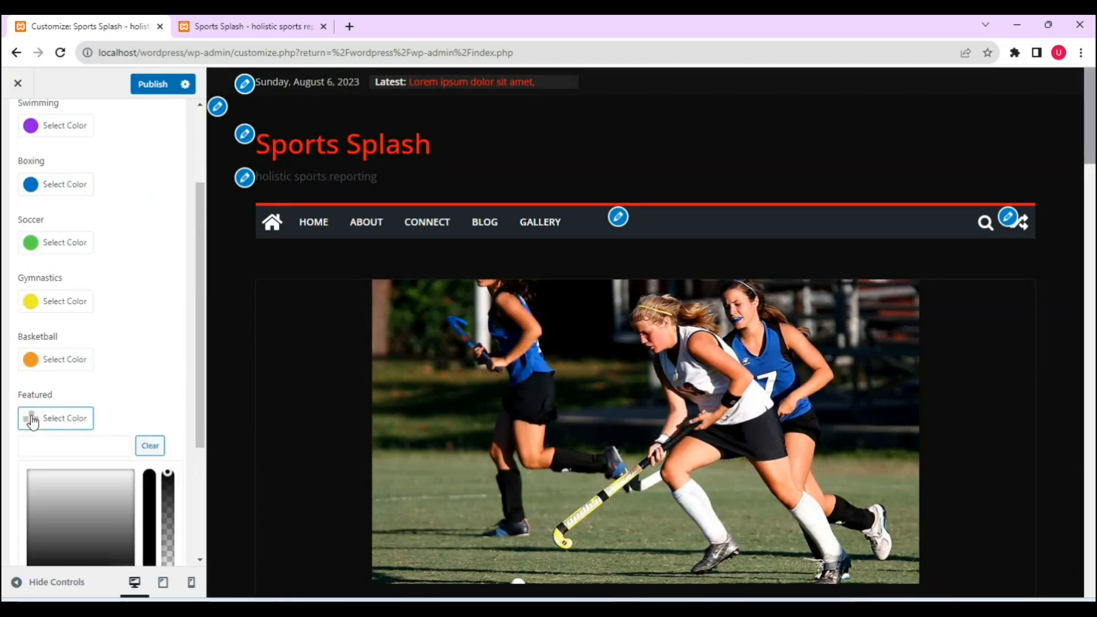
click(71, 415)
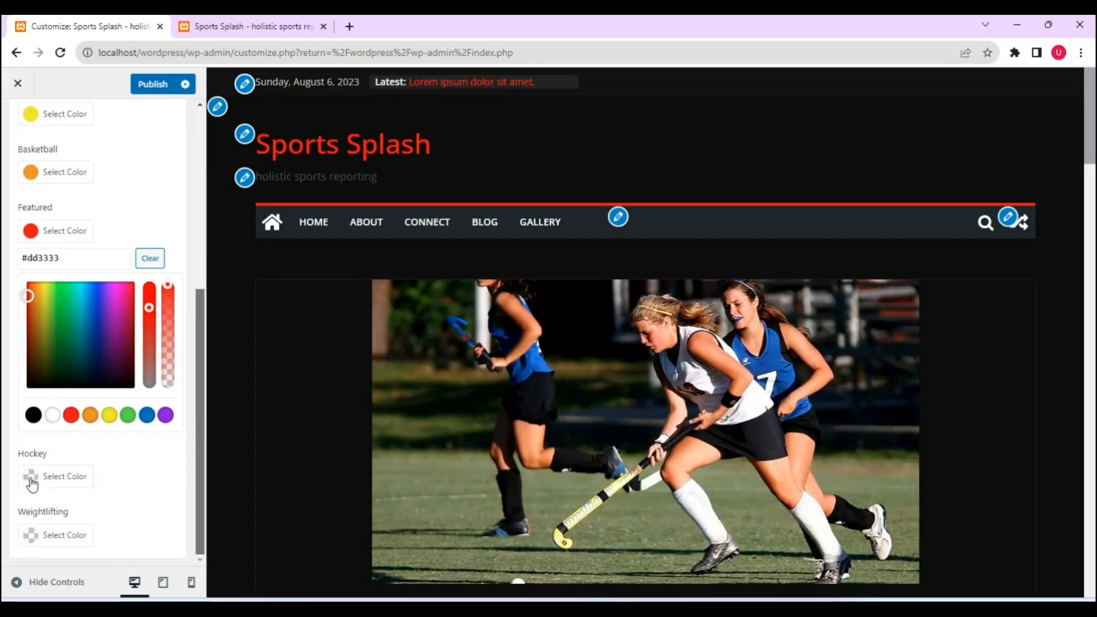
Set the Hockey category color to white (#ffffff) and Weightlifting to black (#000000), and publish the category colors
click(31, 485)
click(52, 472)
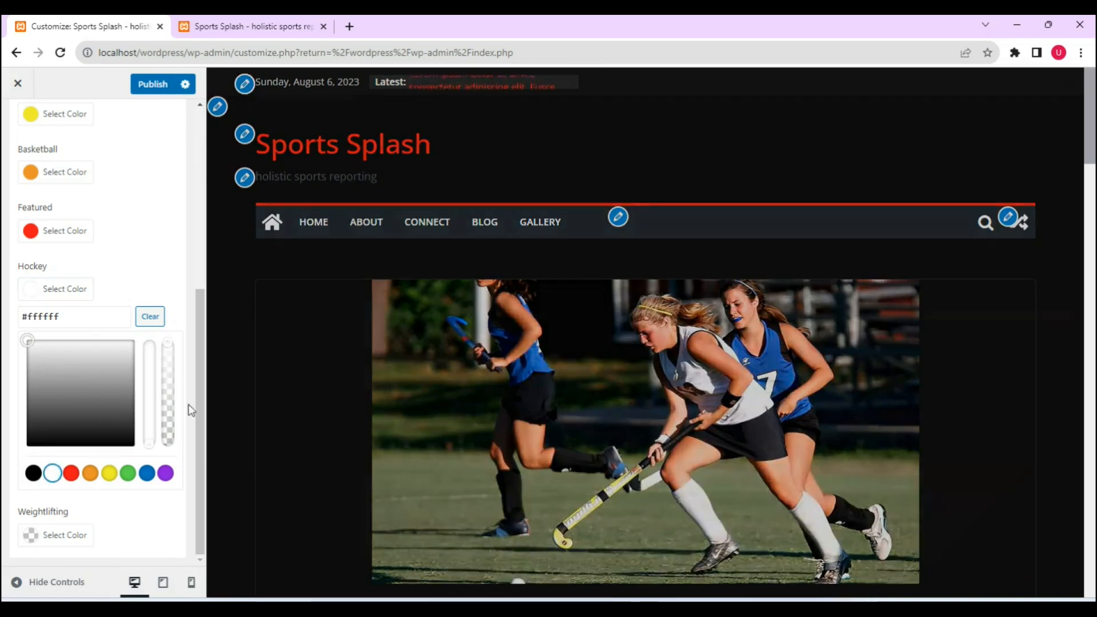
click(49, 535)
click(34, 530)
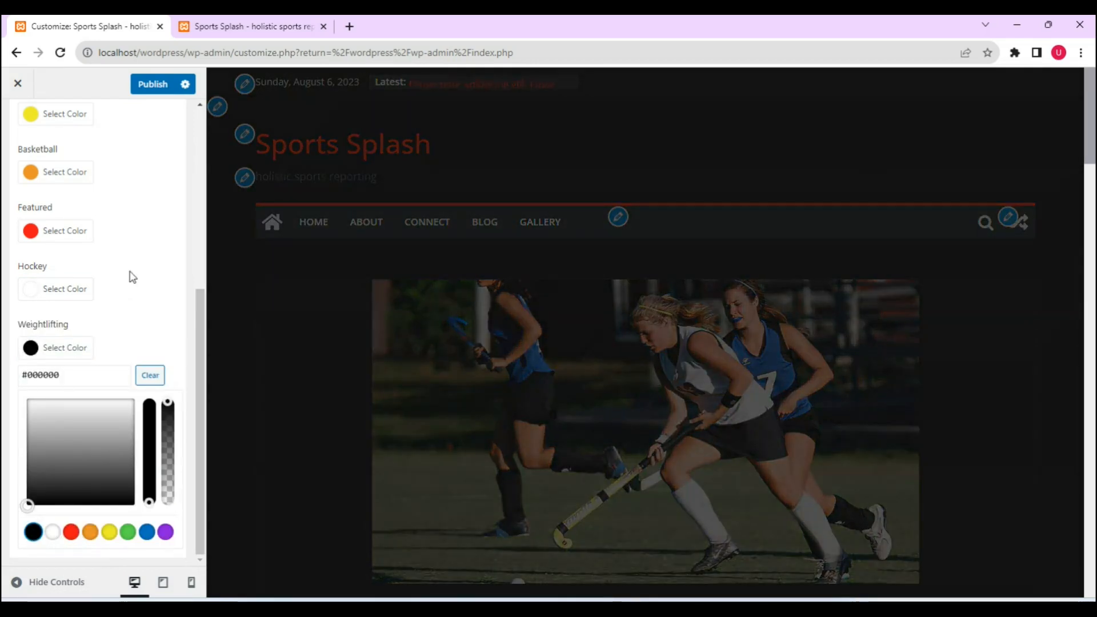
drag(198, 338, 197, 145)
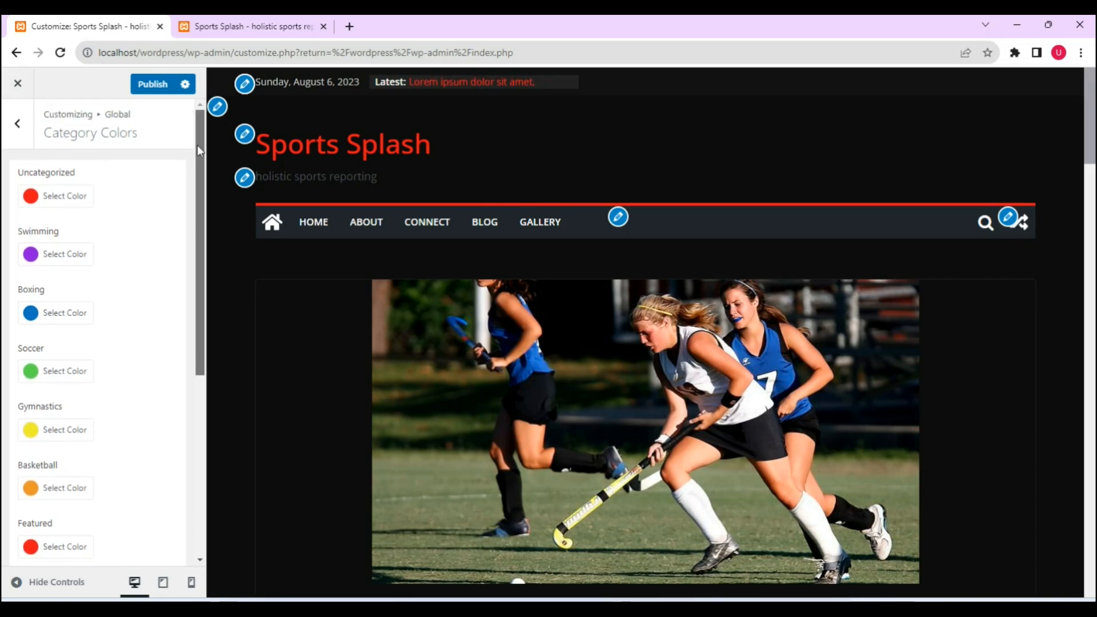
click(155, 86)
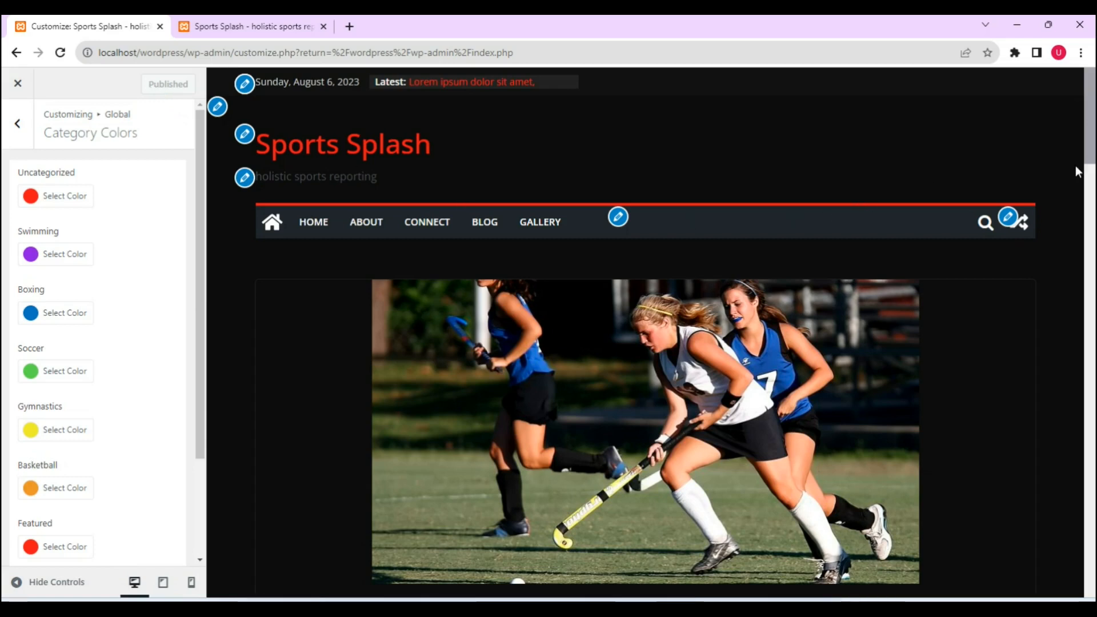
Check the category labels in the site preview, change the Hockey category color to red (#dd3333), and publish
scroll(1086, 239, down, 10)
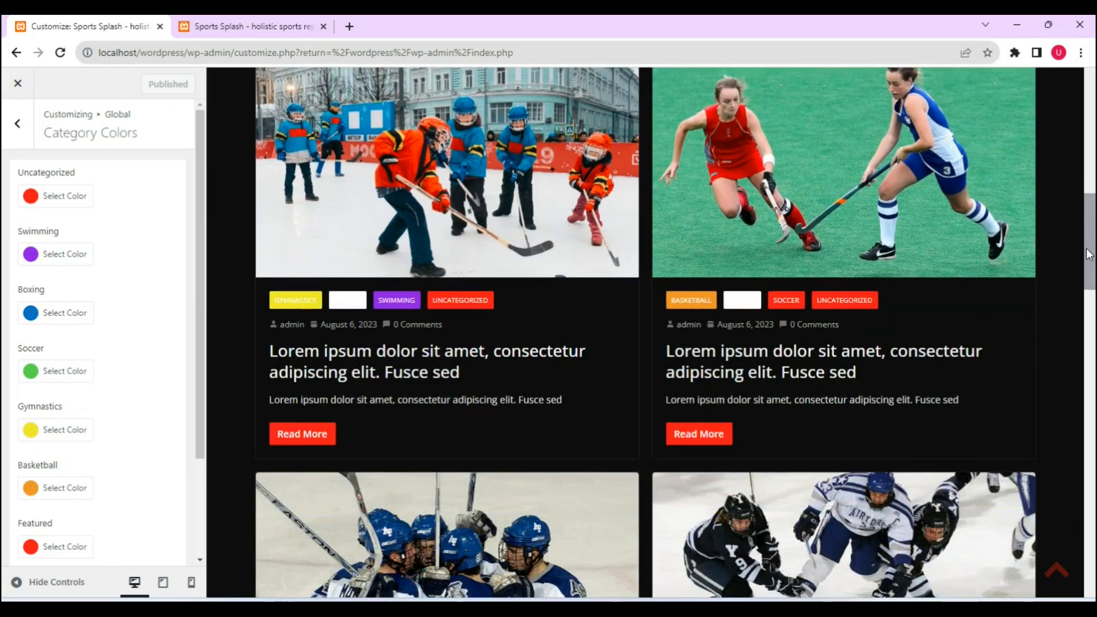
scroll(1088, 255, down, 2)
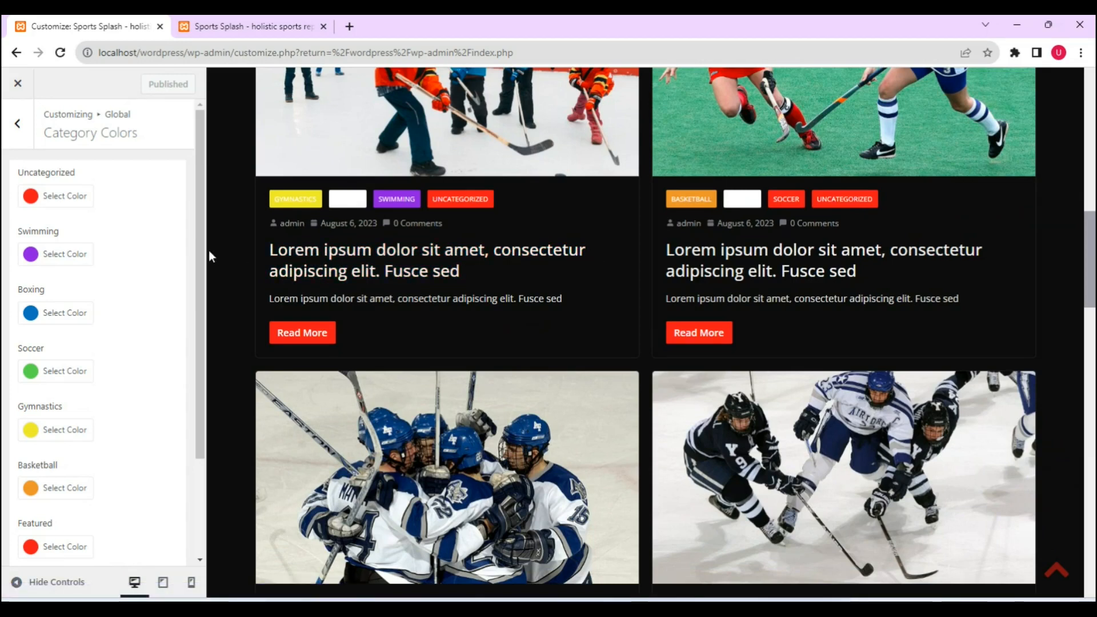
scroll(193, 337, down, 1)
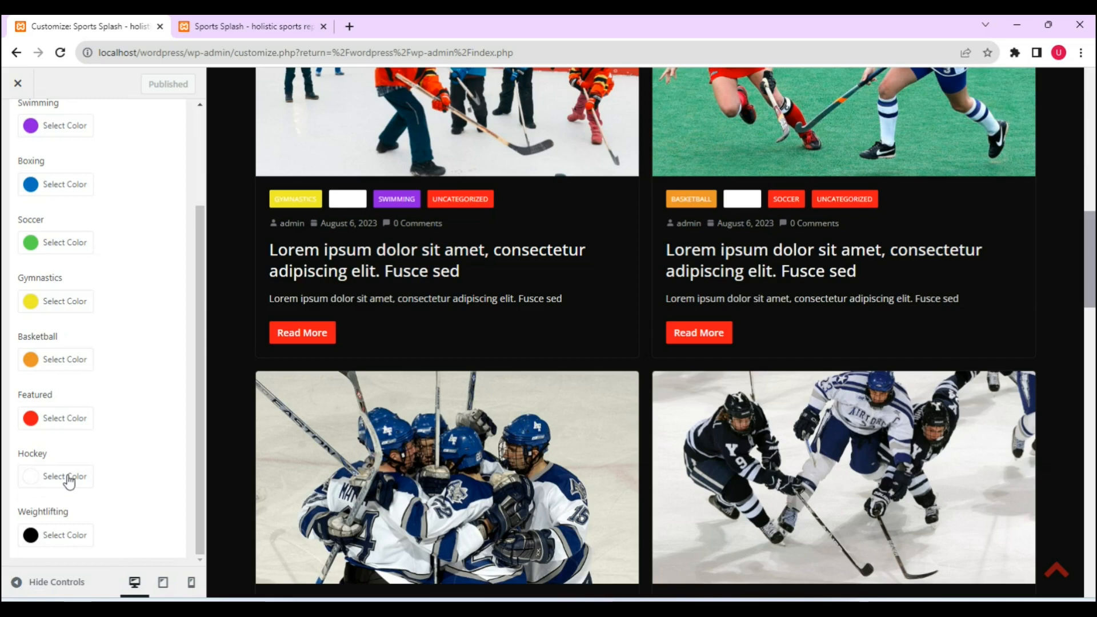
click(39, 485)
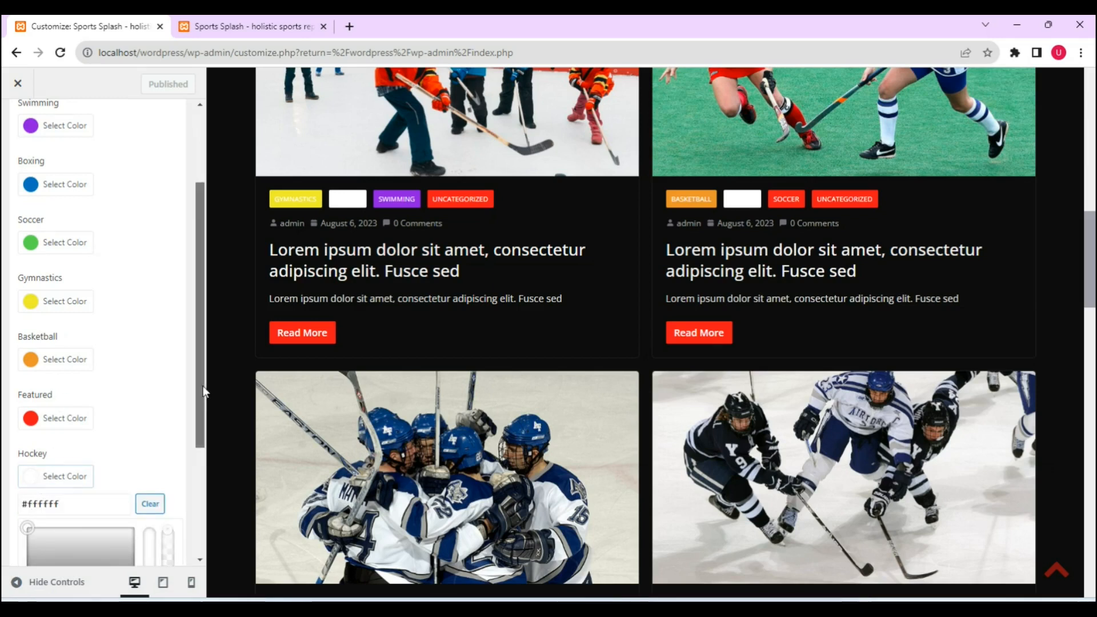
scroll(204, 392, down, 3)
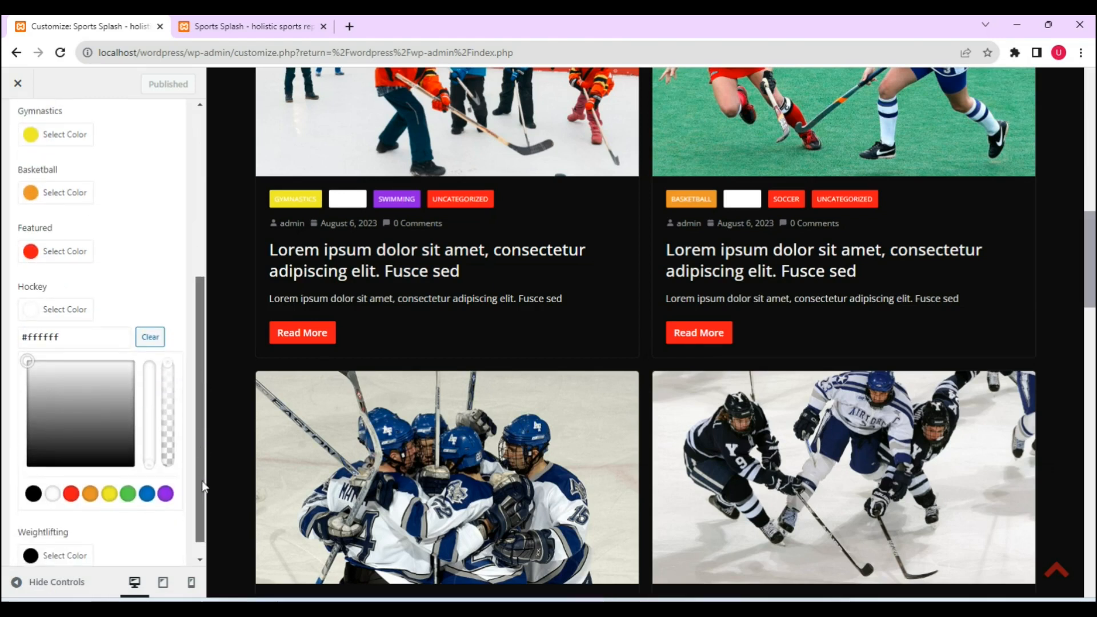
click(72, 495)
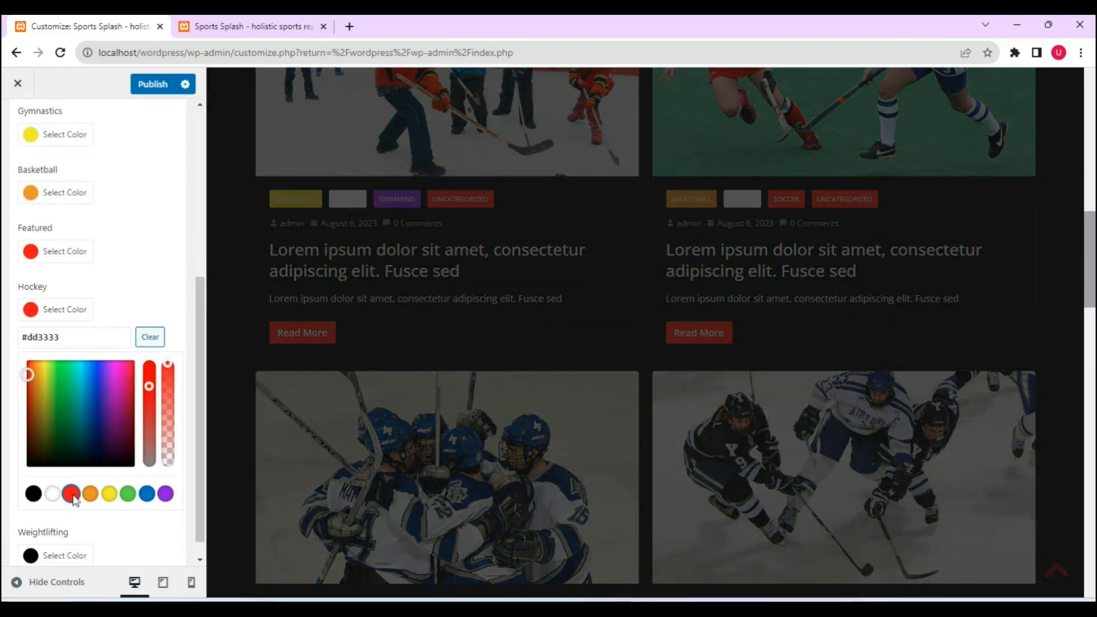
click(157, 87)
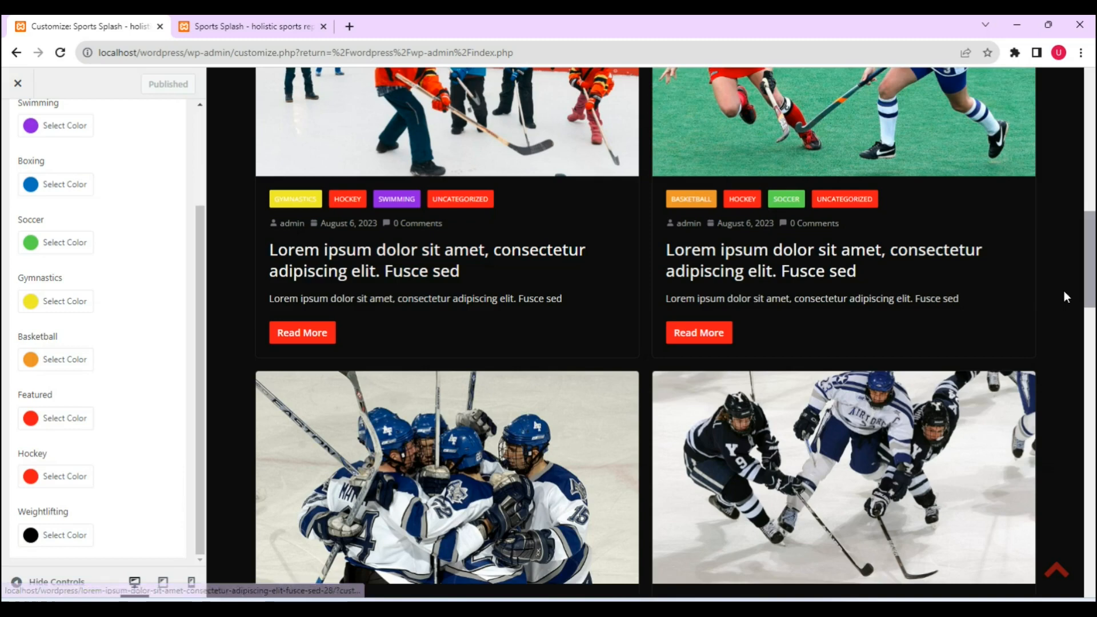
scroll(1082, 235, up, 8)
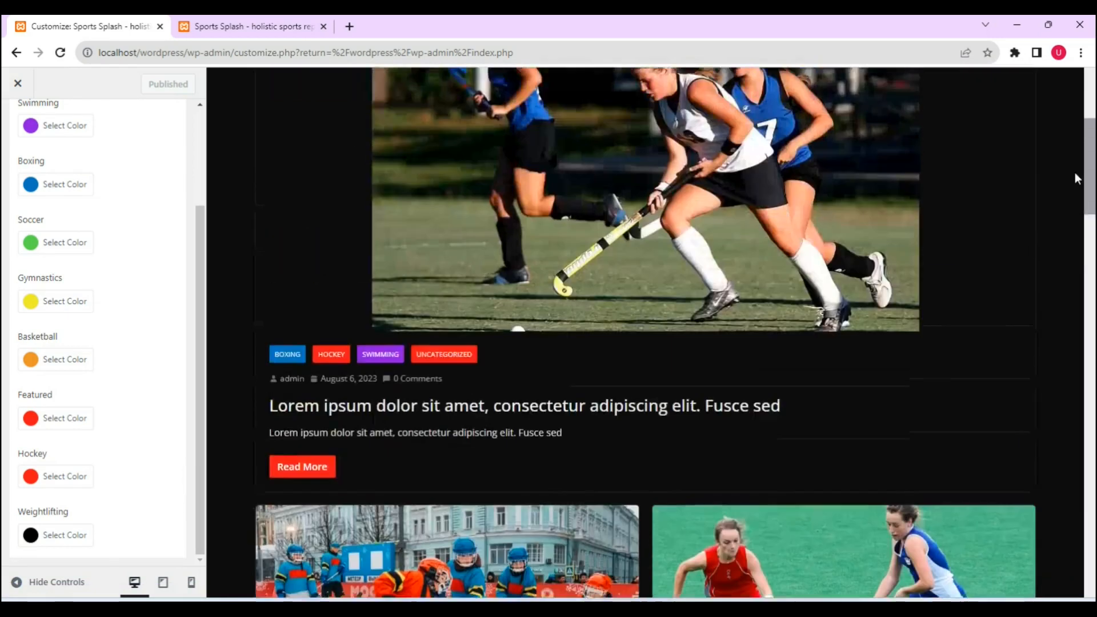
scroll(1071, 171, down, 4)
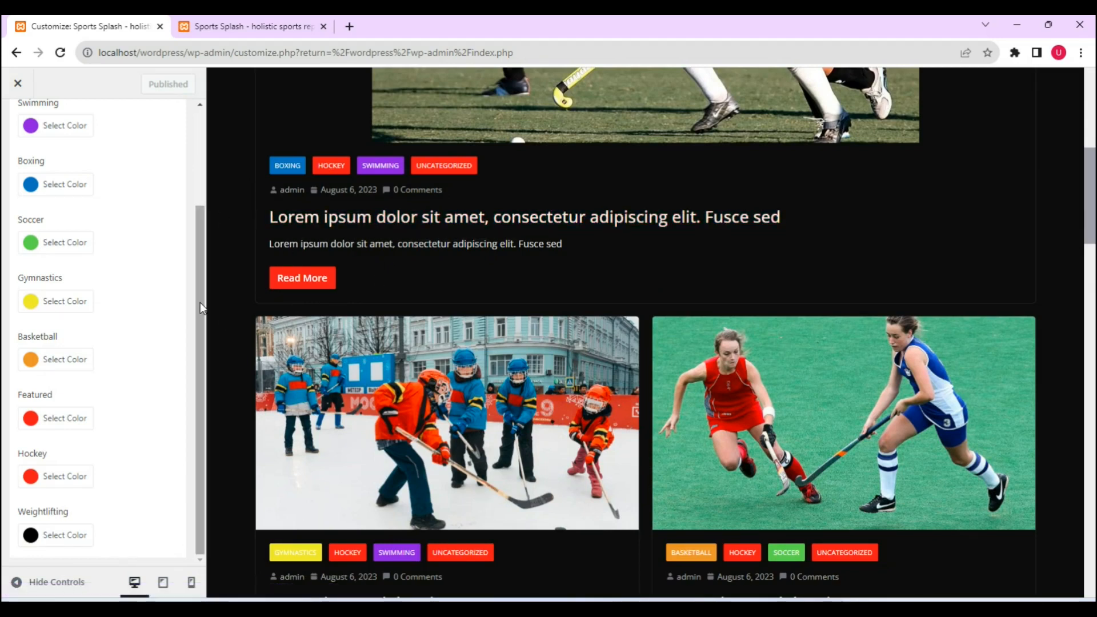
Set the theme's global container layout to Boxed
drag(200, 303, 200, 207)
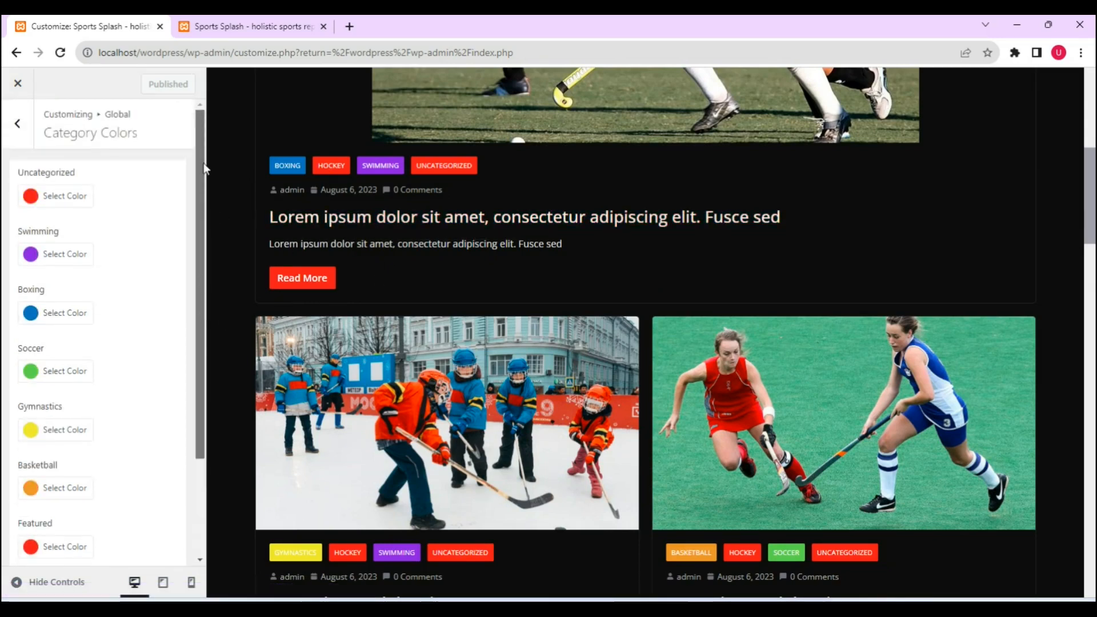
click(14, 126)
click(107, 224)
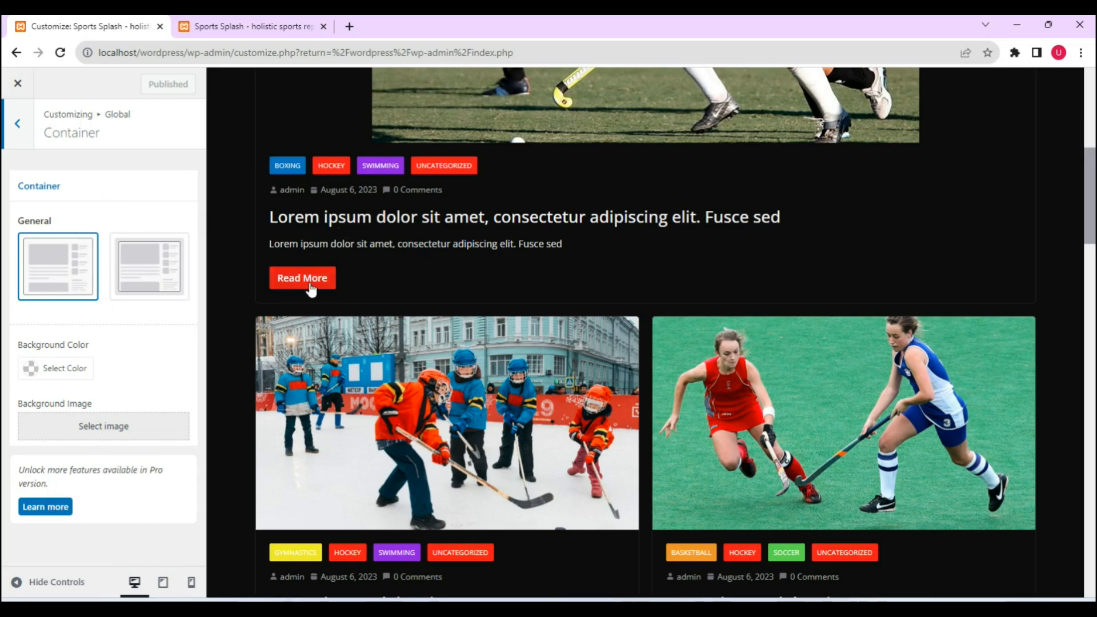
click(146, 276)
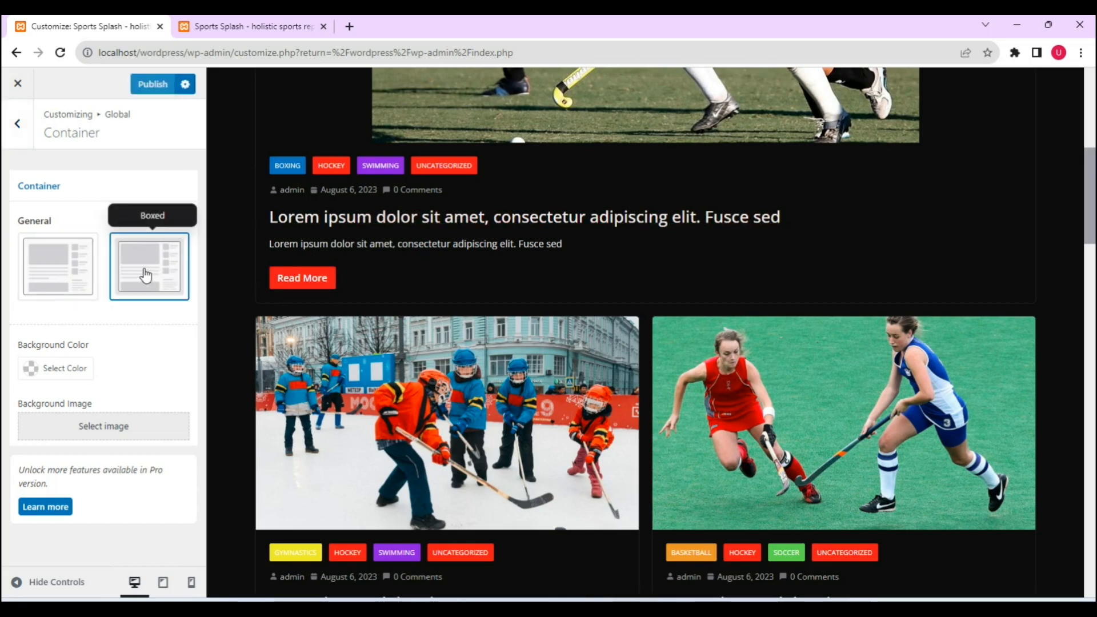
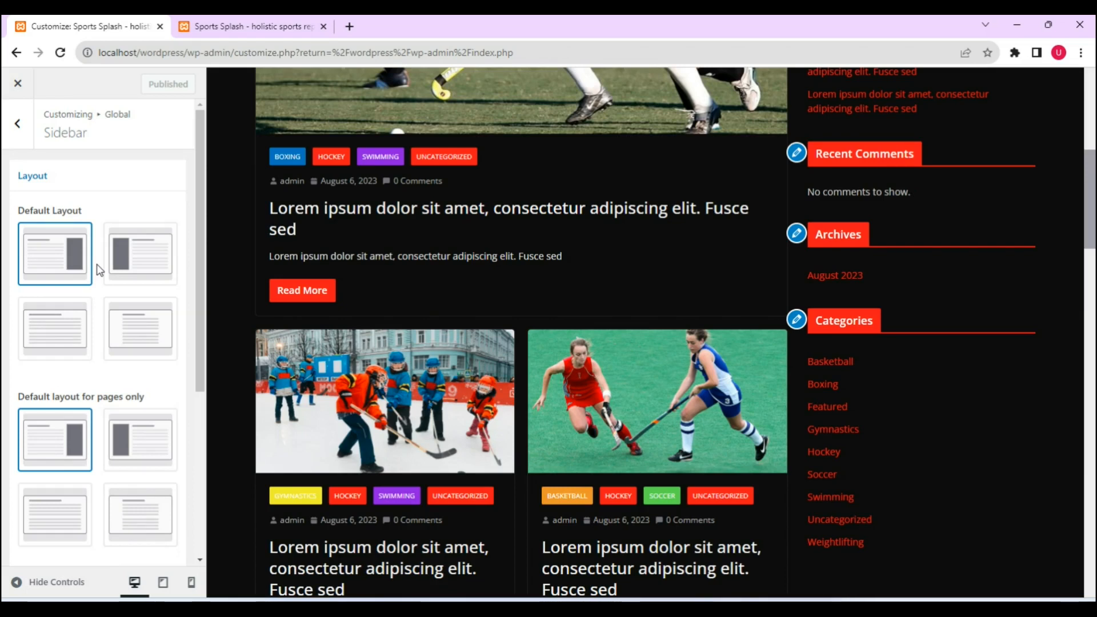
Review the global sidebar layout options and the front page's general settings in the customizer
scroll(171, 246, down, 2)
scroll(197, 217, up, 2)
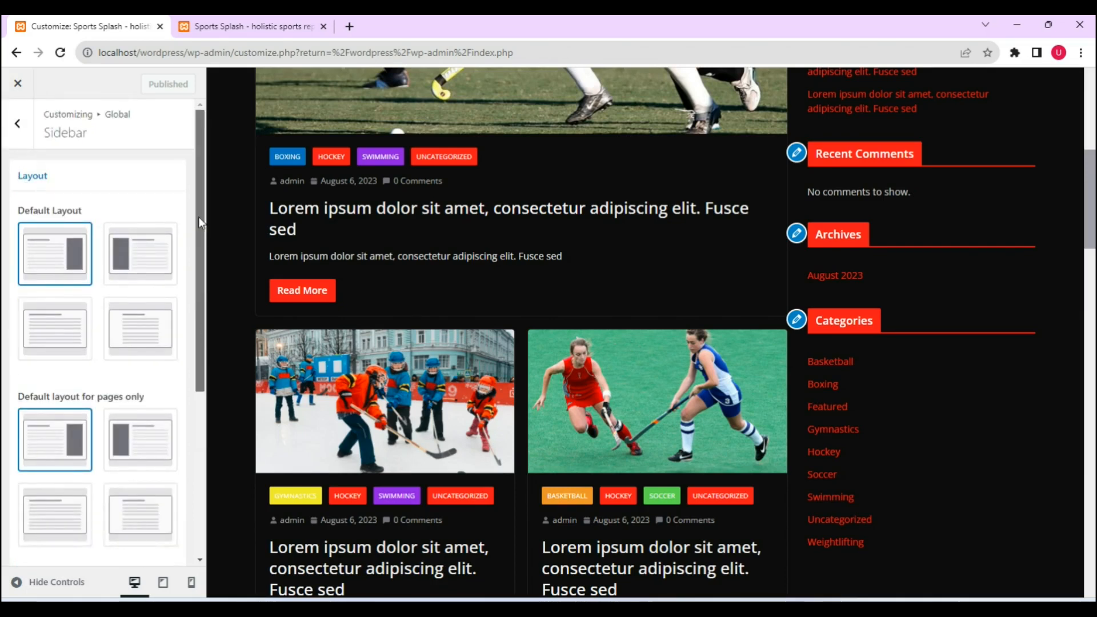
click(20, 136)
click(20, 135)
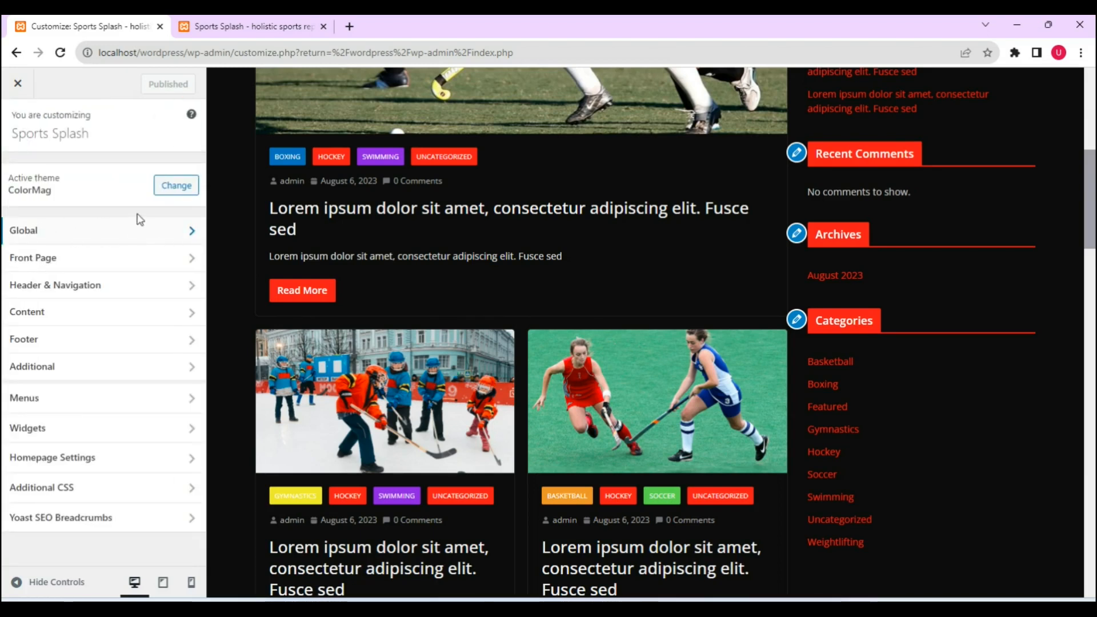
click(85, 259)
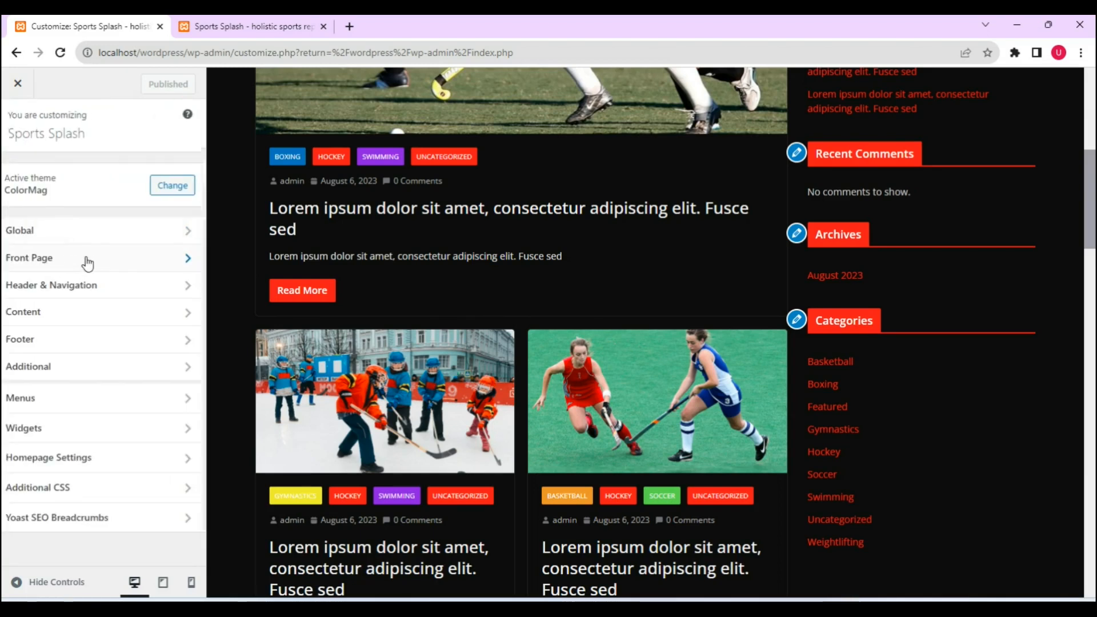
click(148, 173)
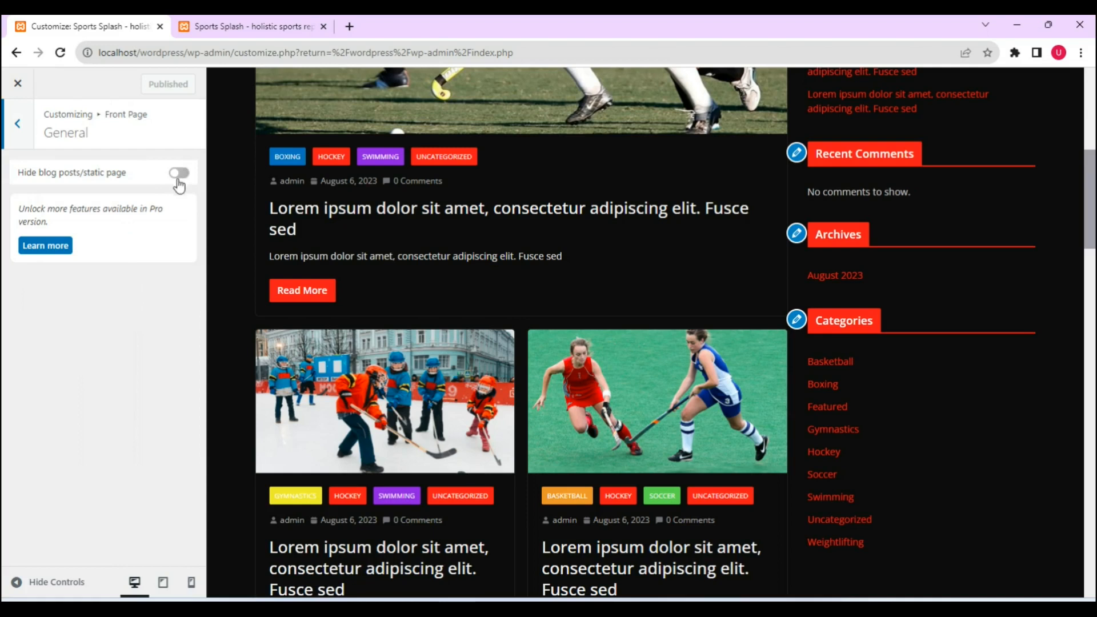
click(15, 123)
click(15, 123)
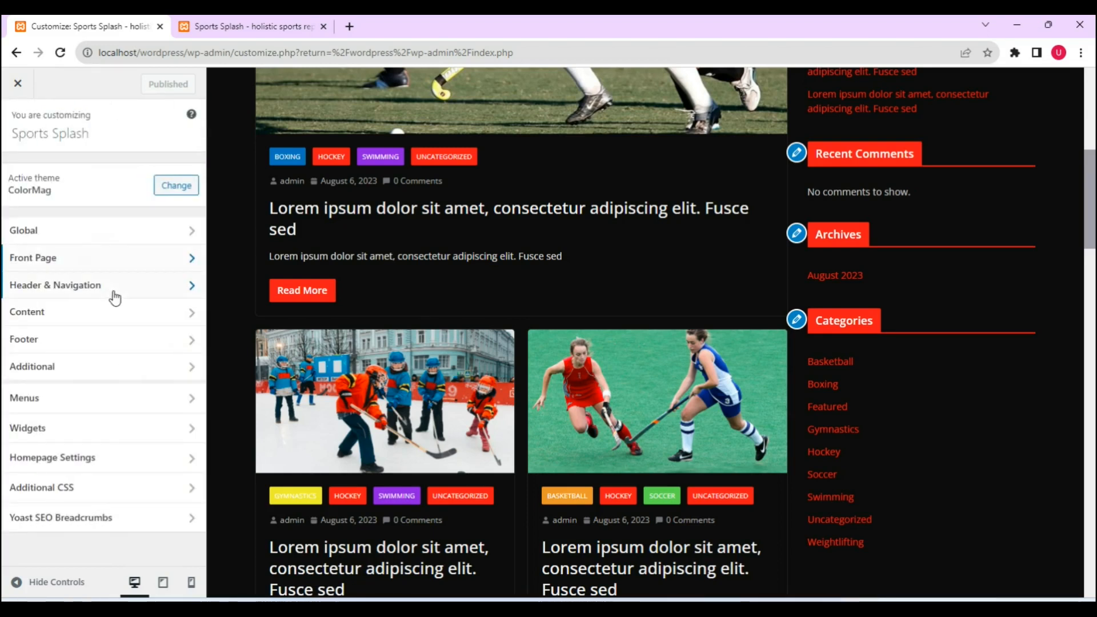
Review the Top Bar options under the theme's header and navigation settings against the site header preview
click(132, 293)
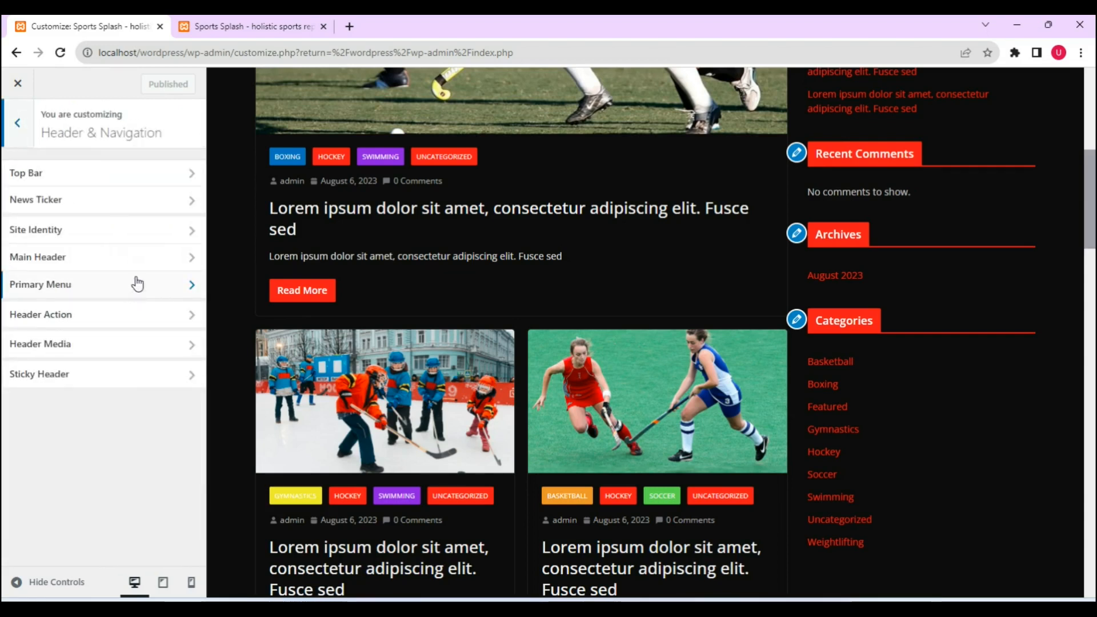
click(132, 172)
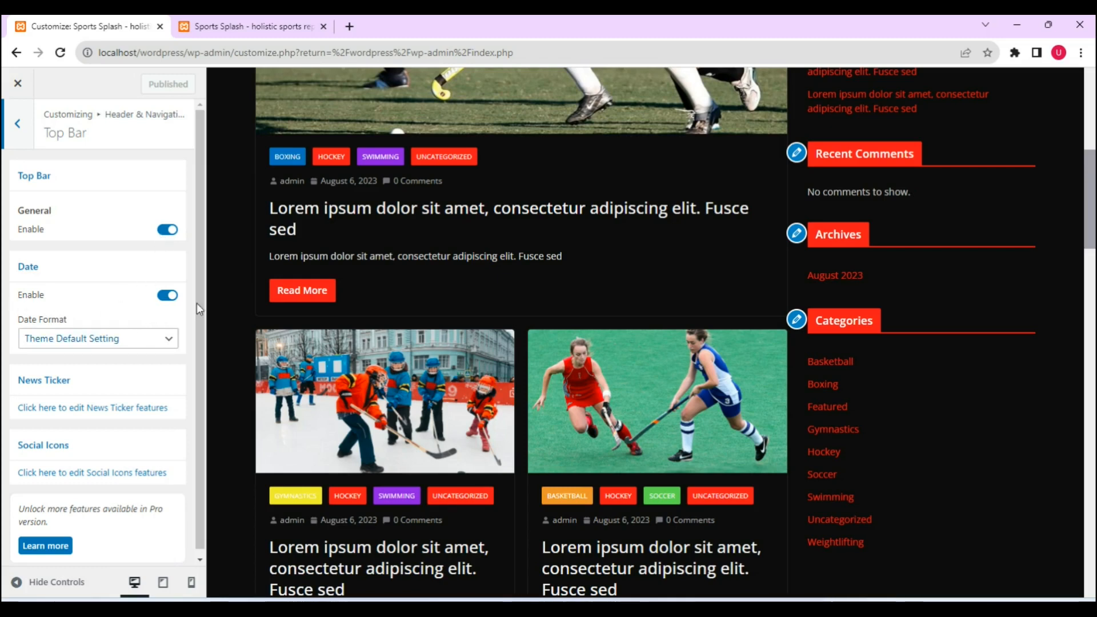
drag(1095, 229, 1095, 124)
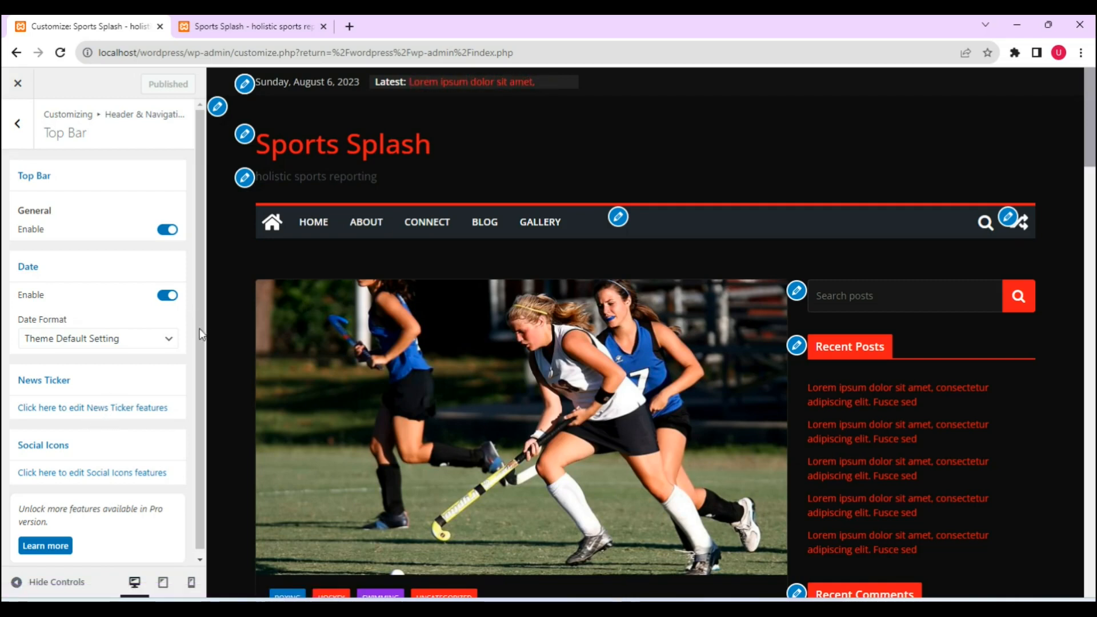
scroll(201, 334, down, 1)
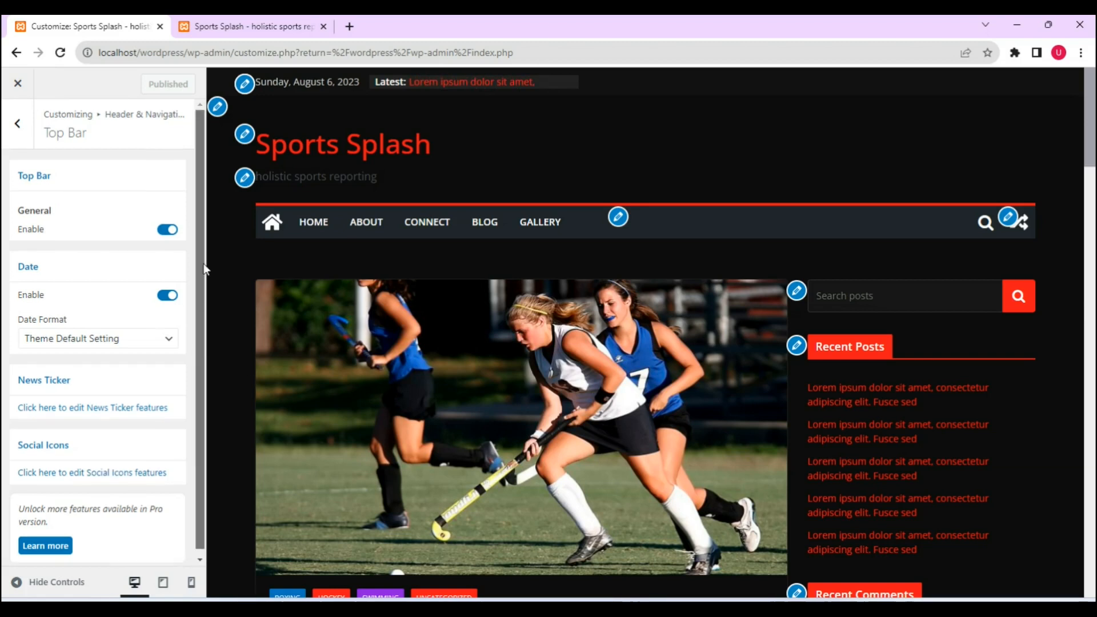
click(15, 128)
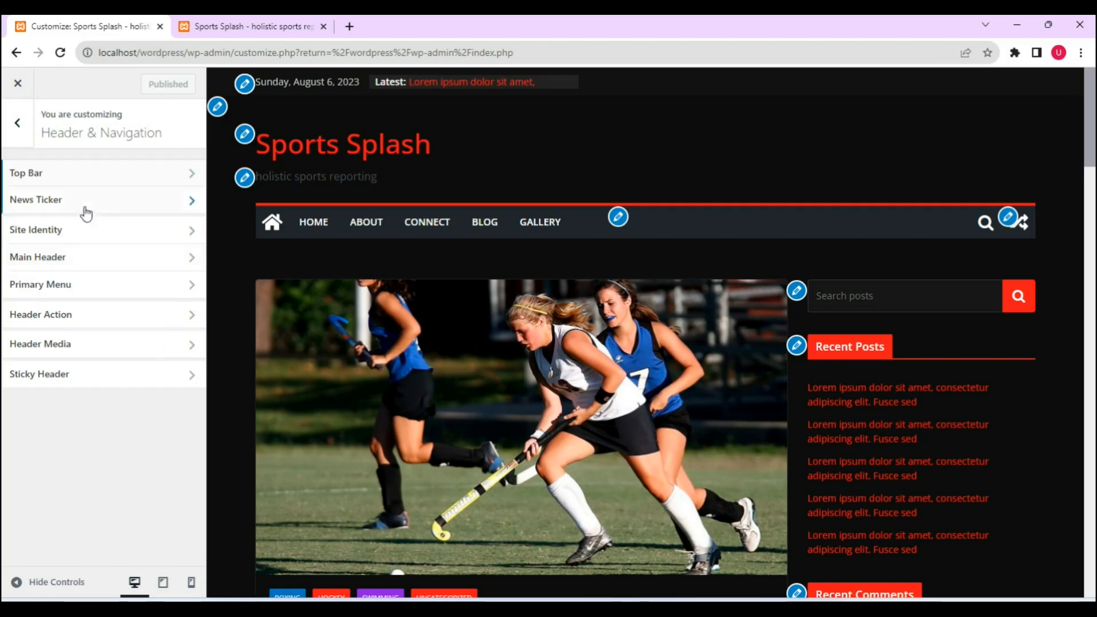
Upload the "sports splash logo" PNG file and set it as the site logo without cropping
click(84, 232)
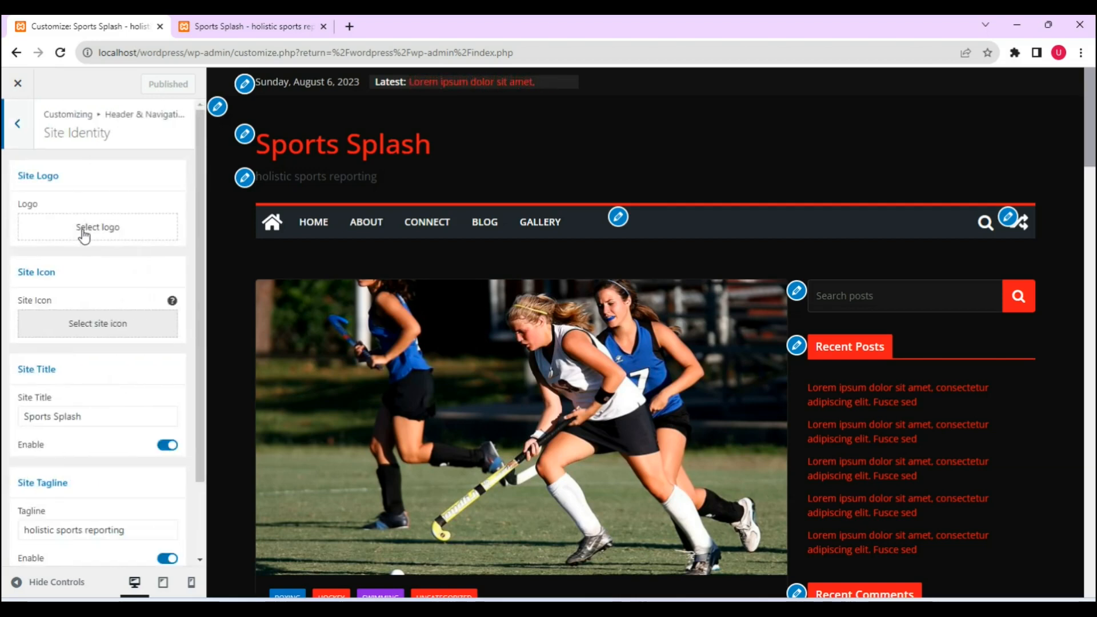
click(113, 229)
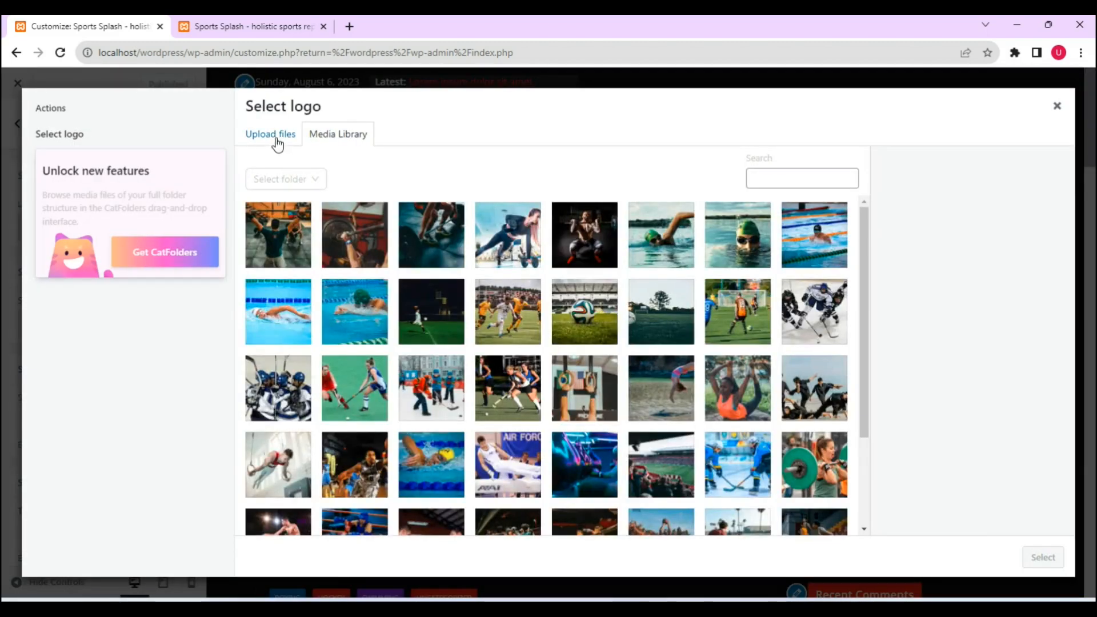
click(276, 141)
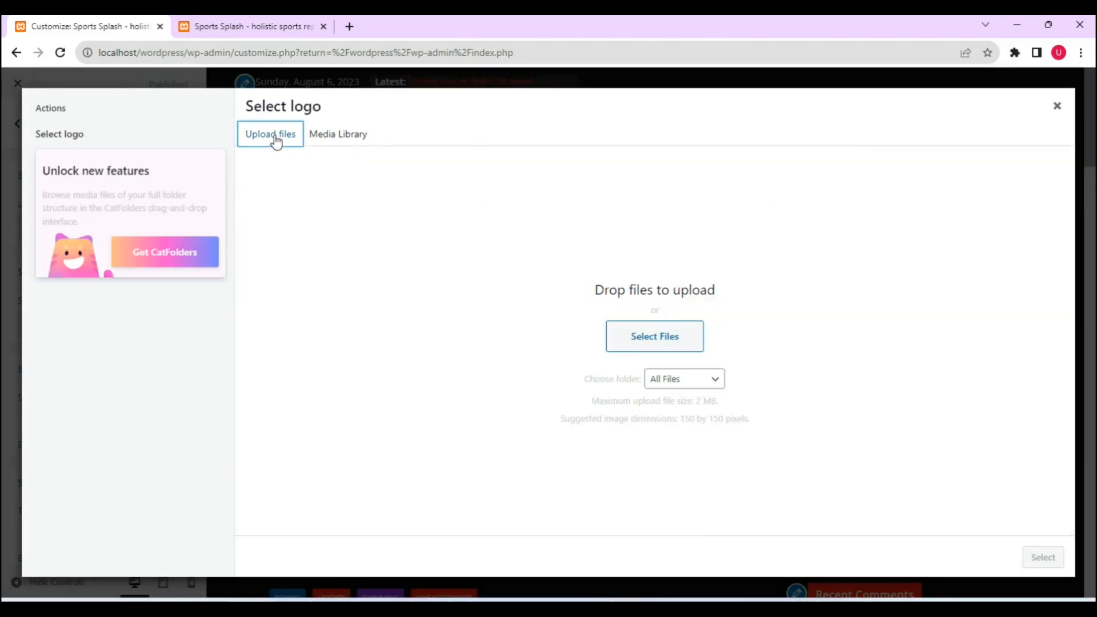
click(639, 338)
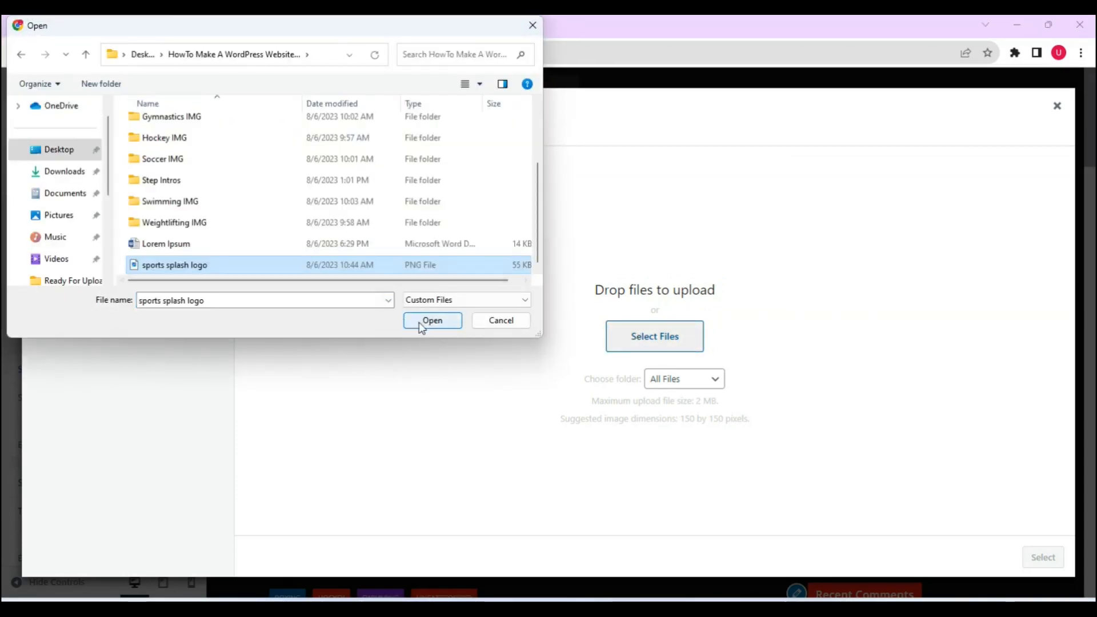
click(426, 320)
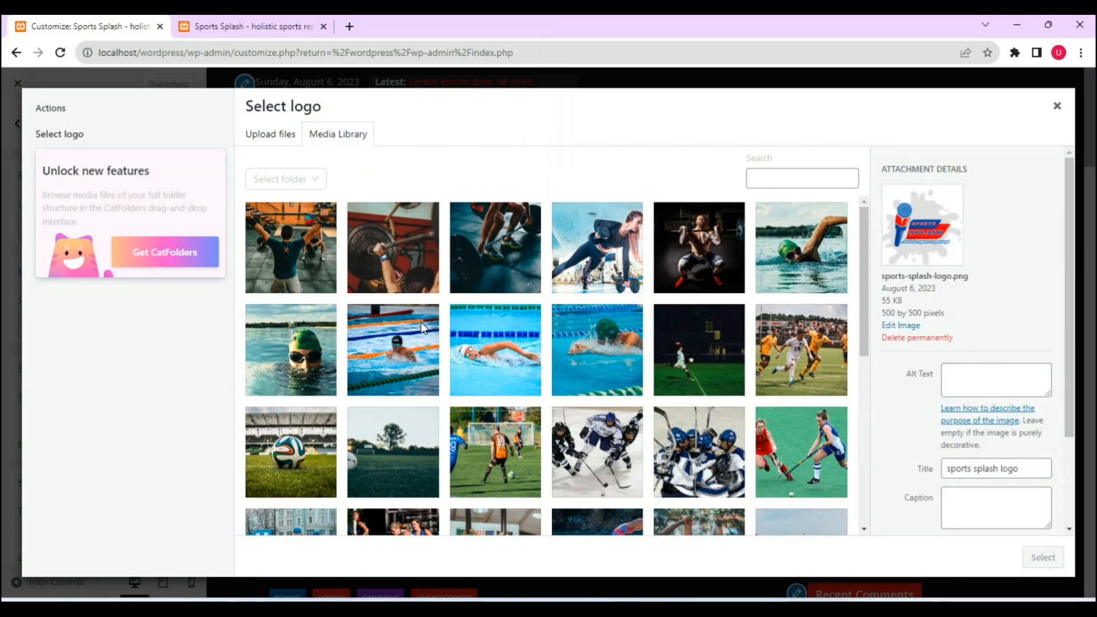
click(1043, 557)
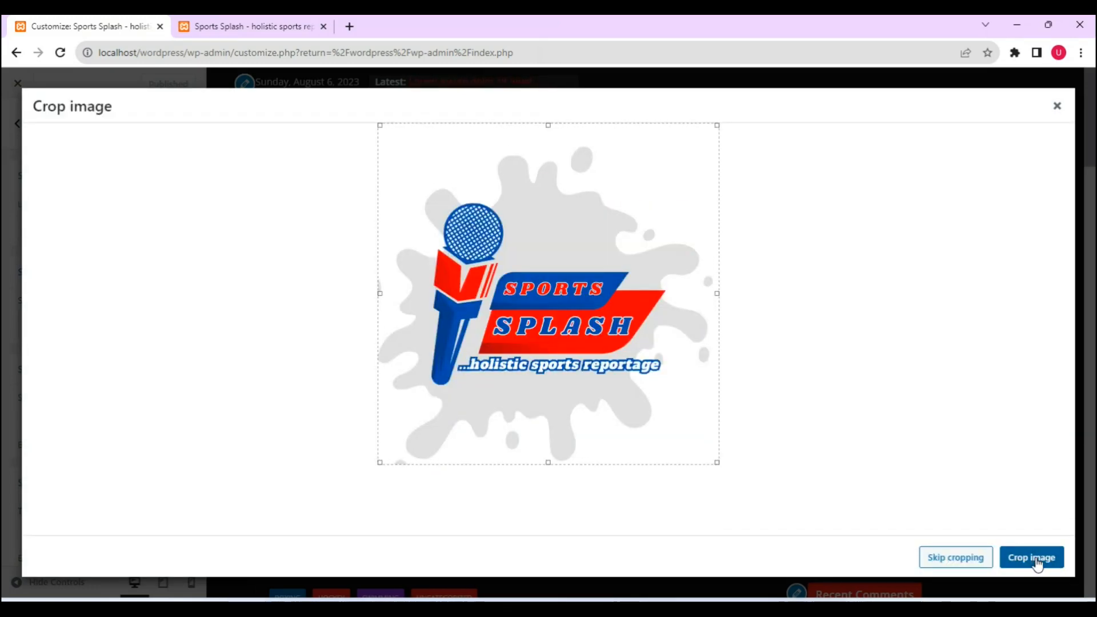
click(962, 556)
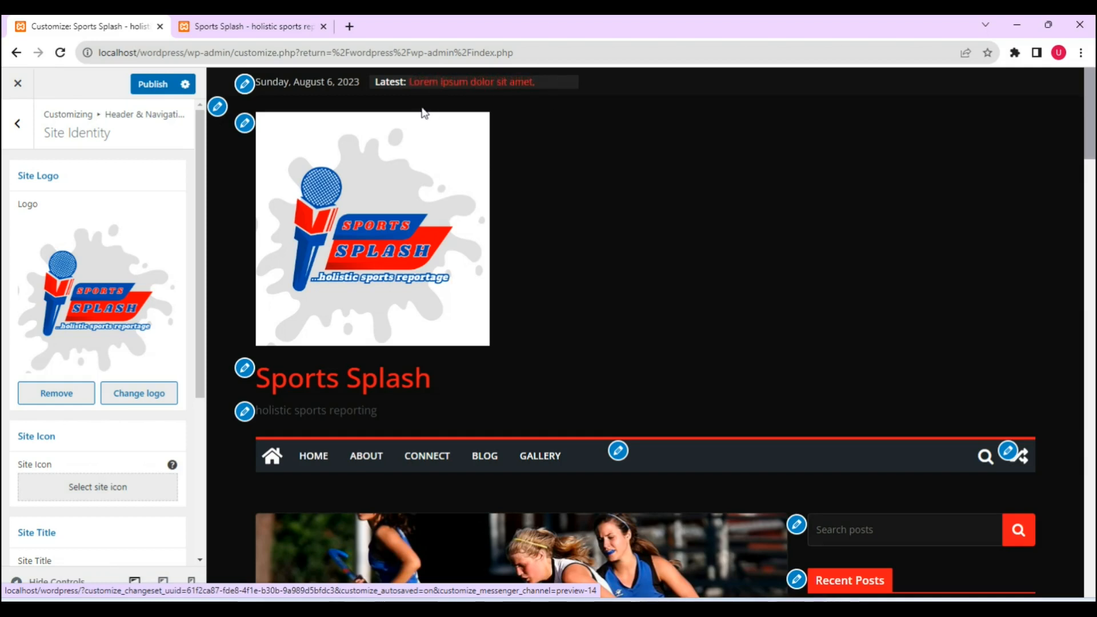
Set the site icon to sports-splash-logo.png from the media library, cropping it to the full logo image
drag(205, 221, 201, 278)
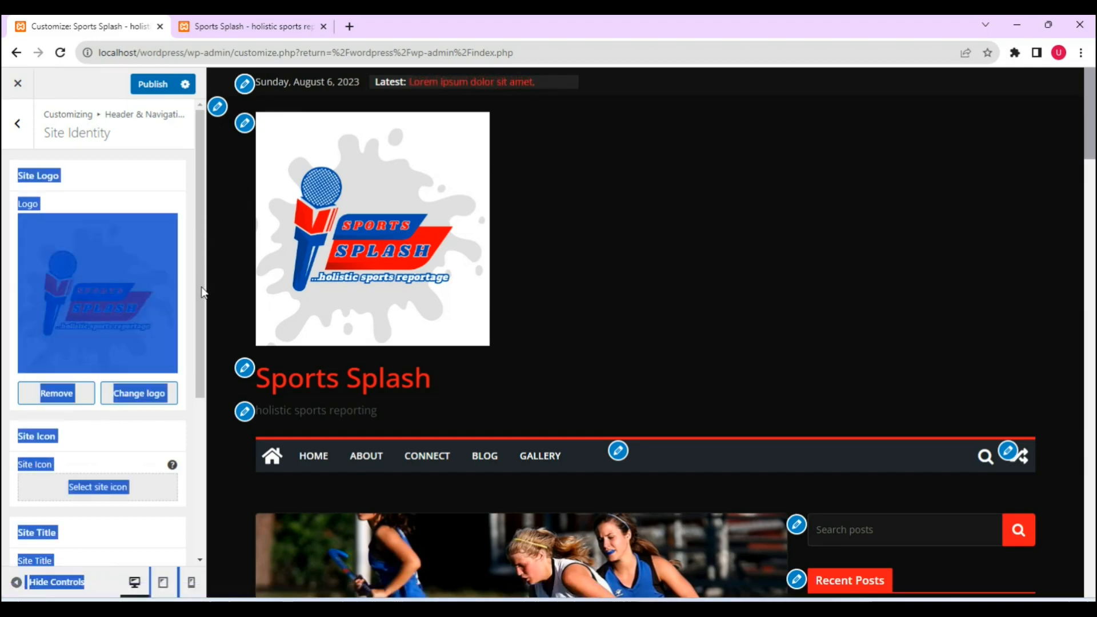
click(144, 488)
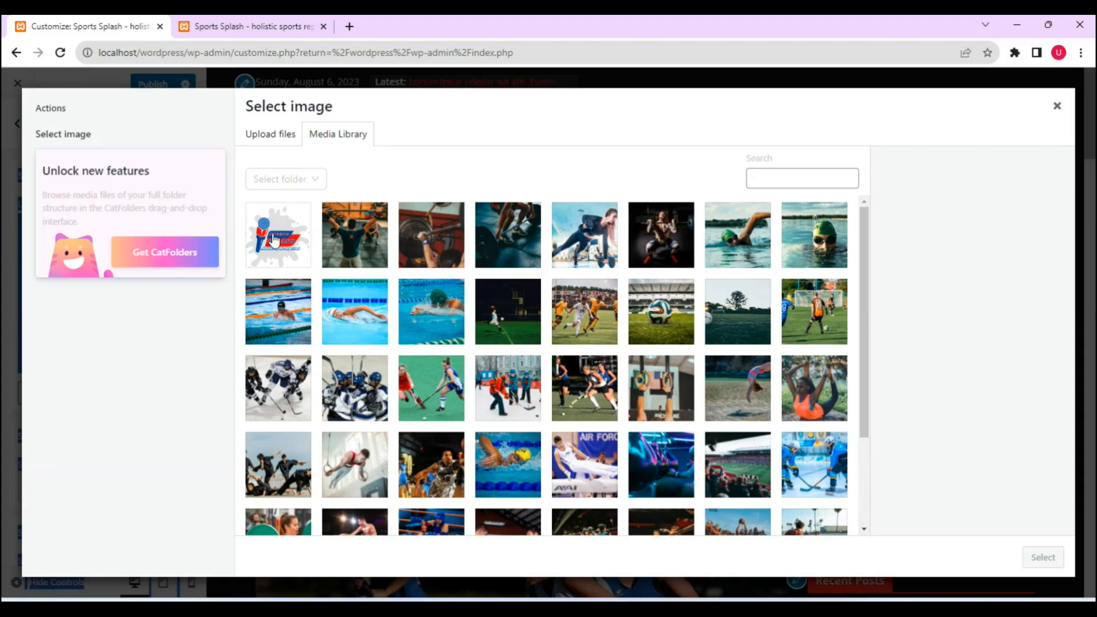
click(274, 239)
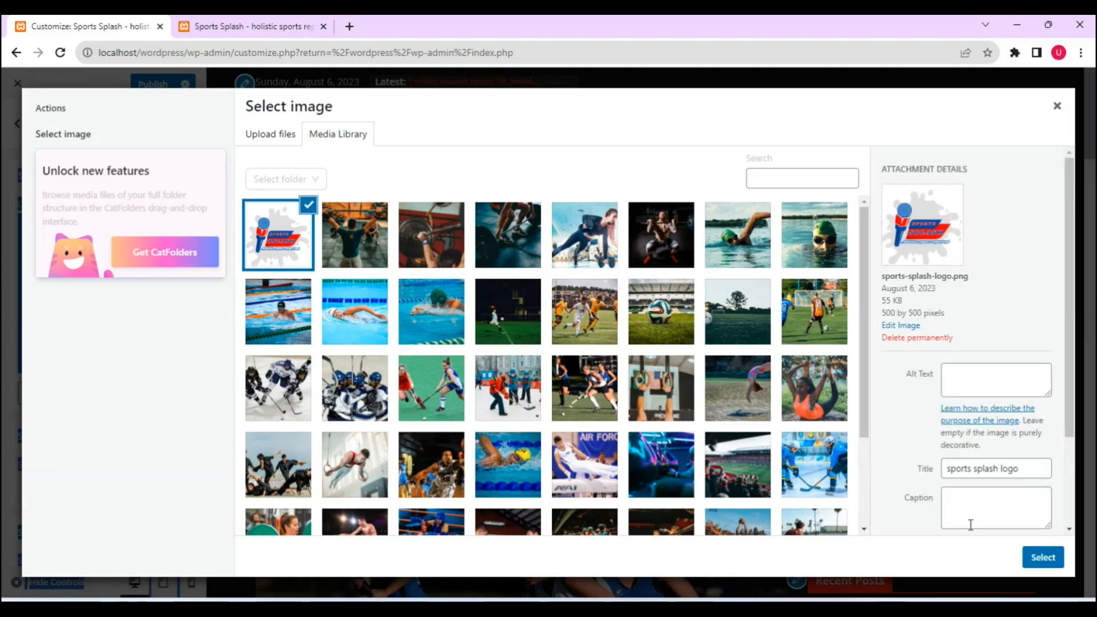
click(1042, 558)
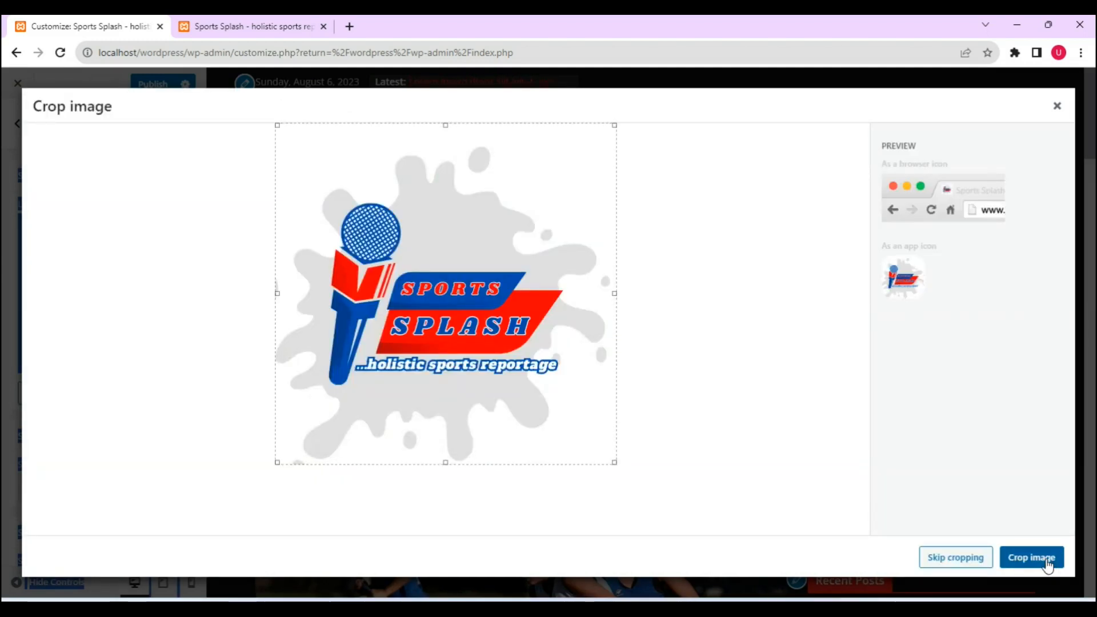
click(1046, 559)
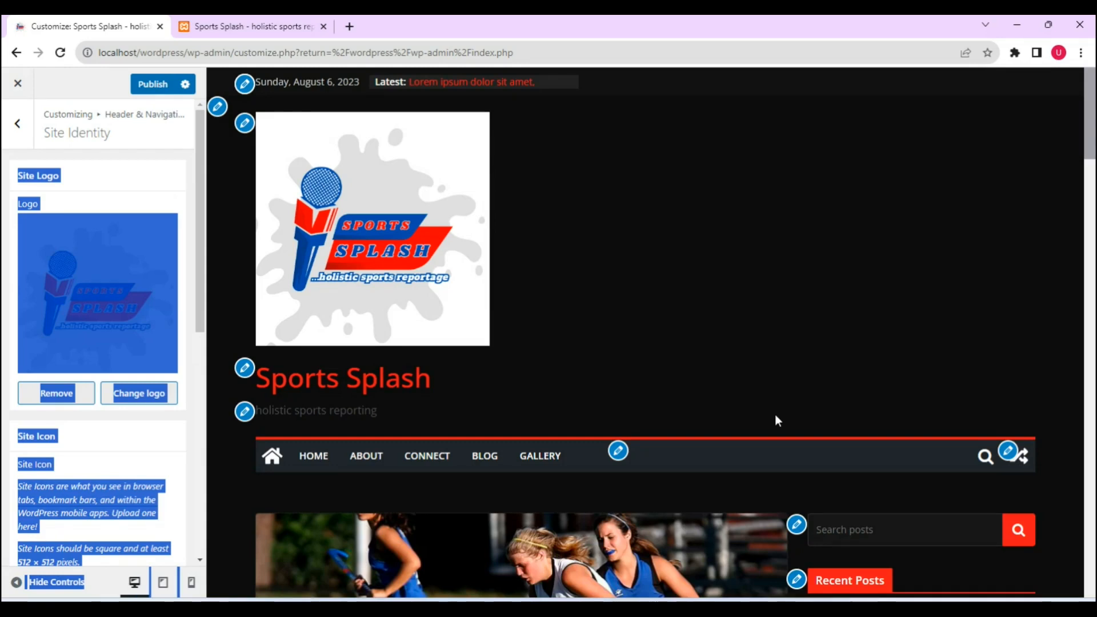
click(201, 432)
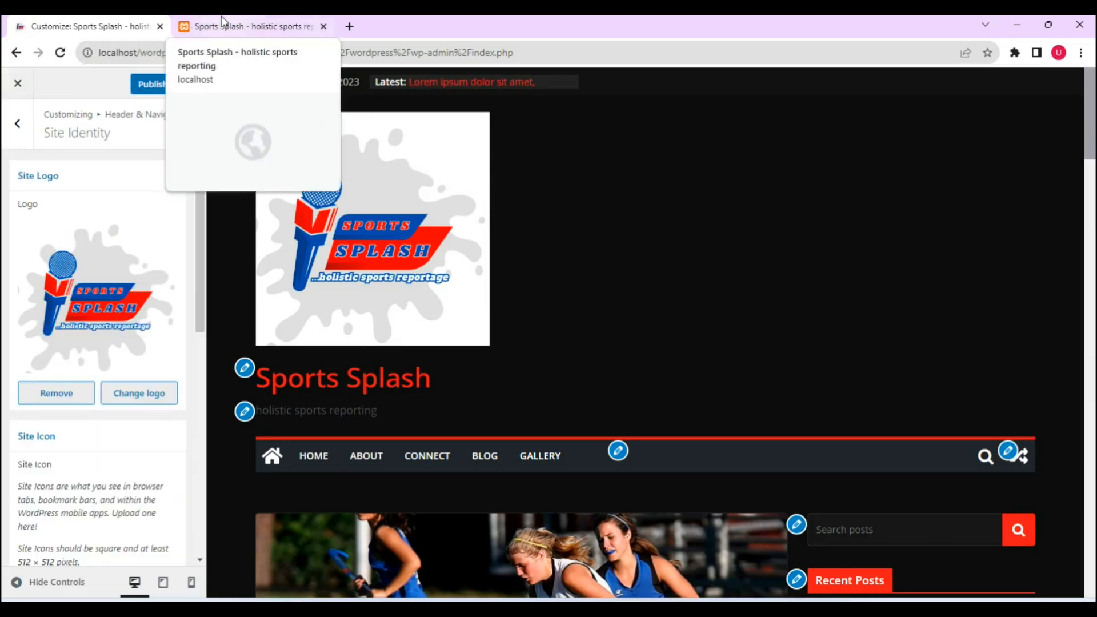
Reload the live site's home page and check its header and browser tab for the logo and site icon
click(236, 28)
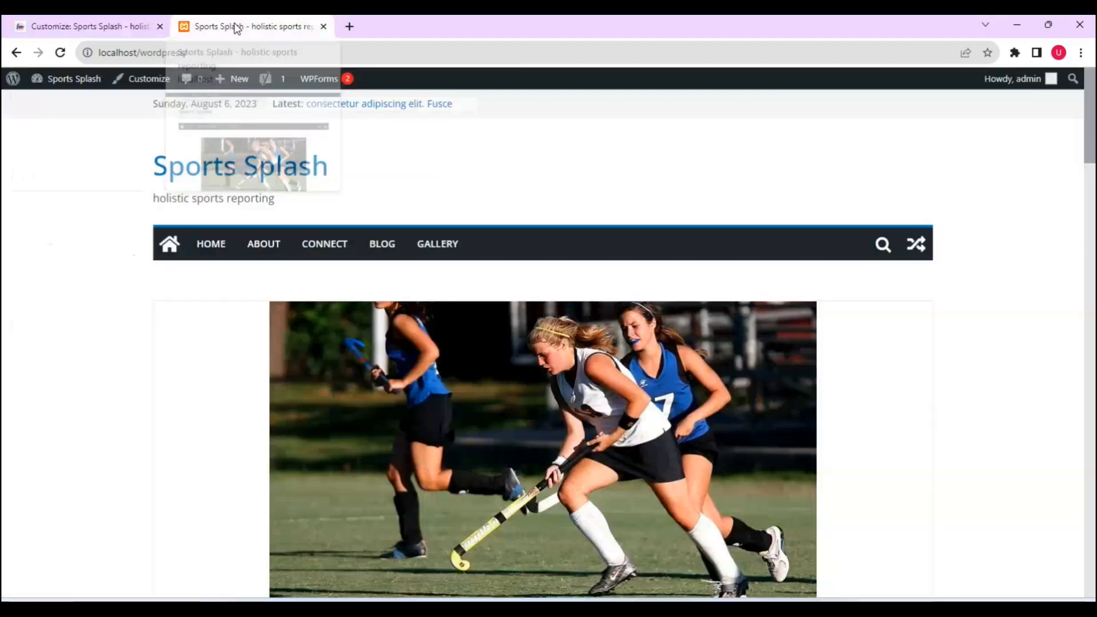
click(59, 54)
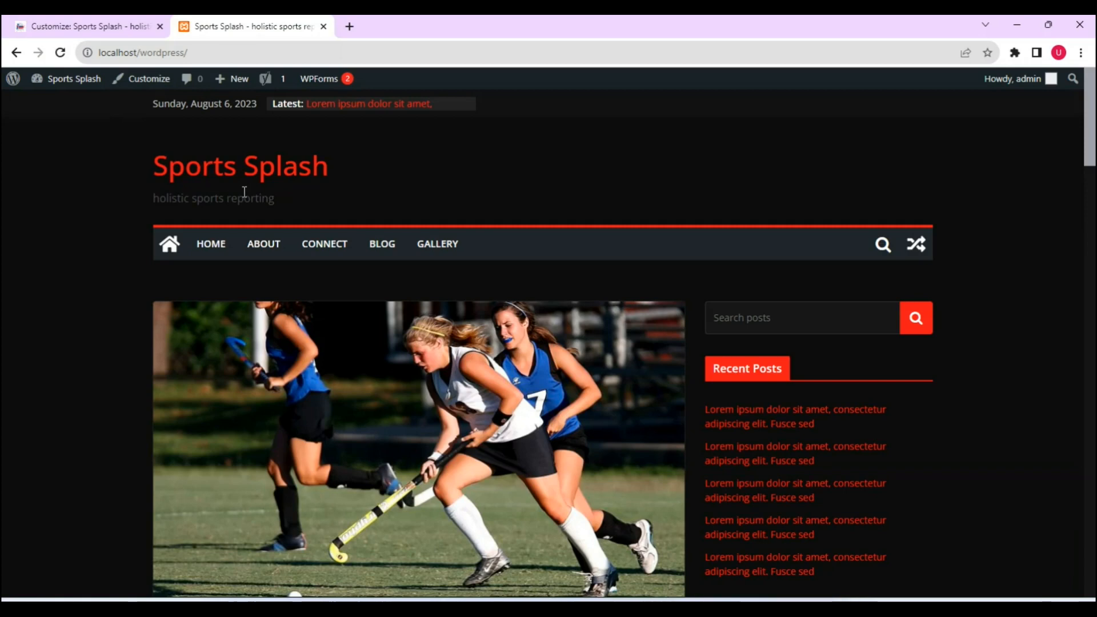
click(60, 53)
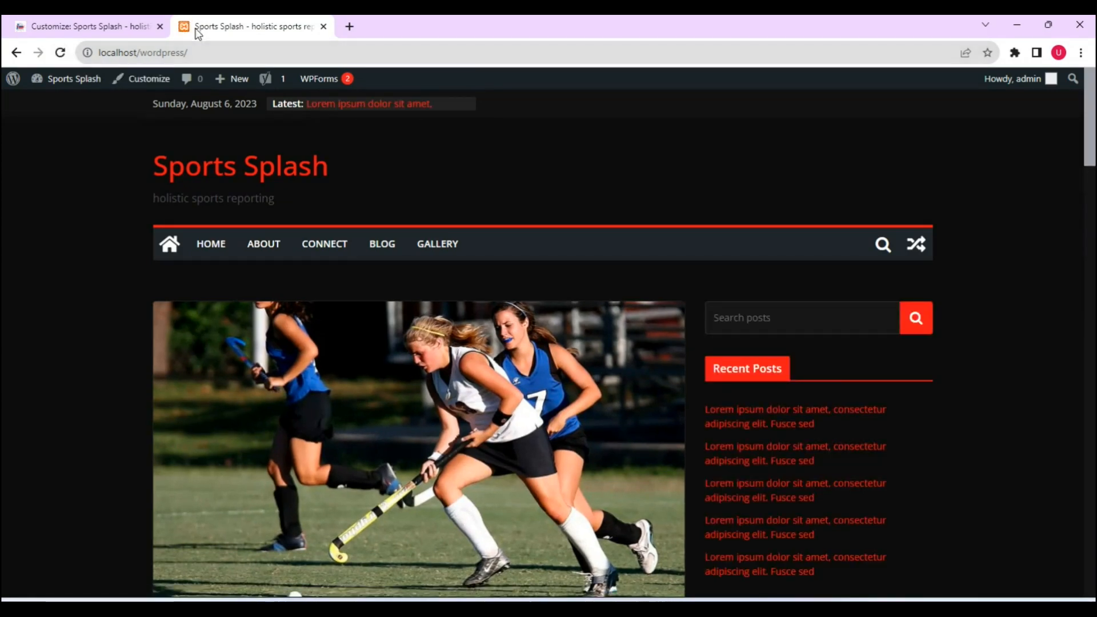
Change the site tagline to "...holistic sports reporting" in the Site Identity settings of the Customizer
click(104, 29)
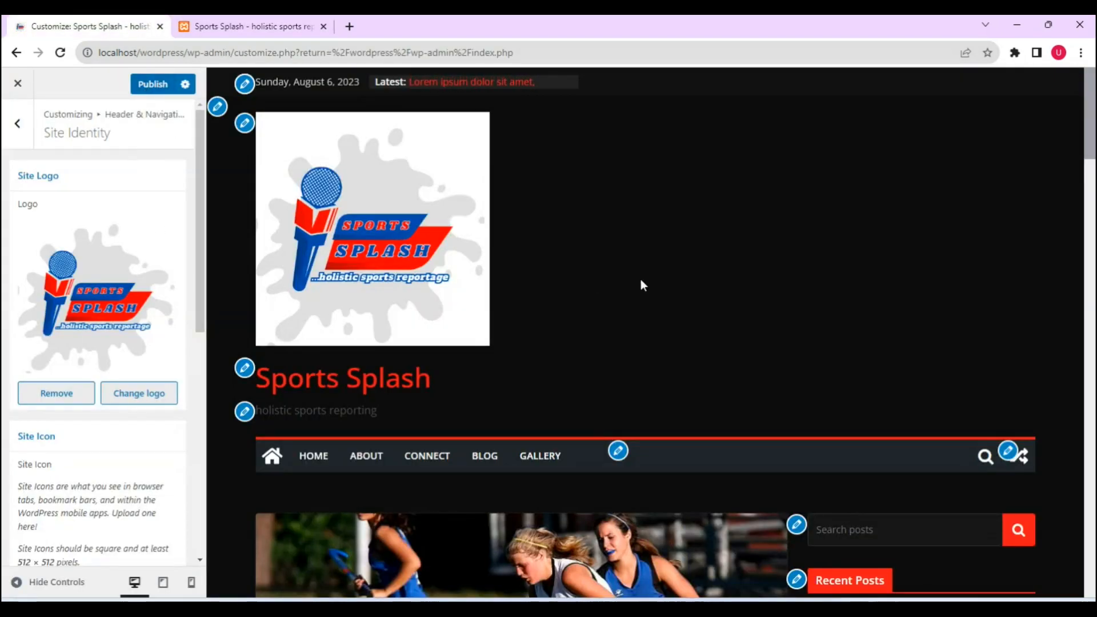
scroll(1090, 153, down, 5)
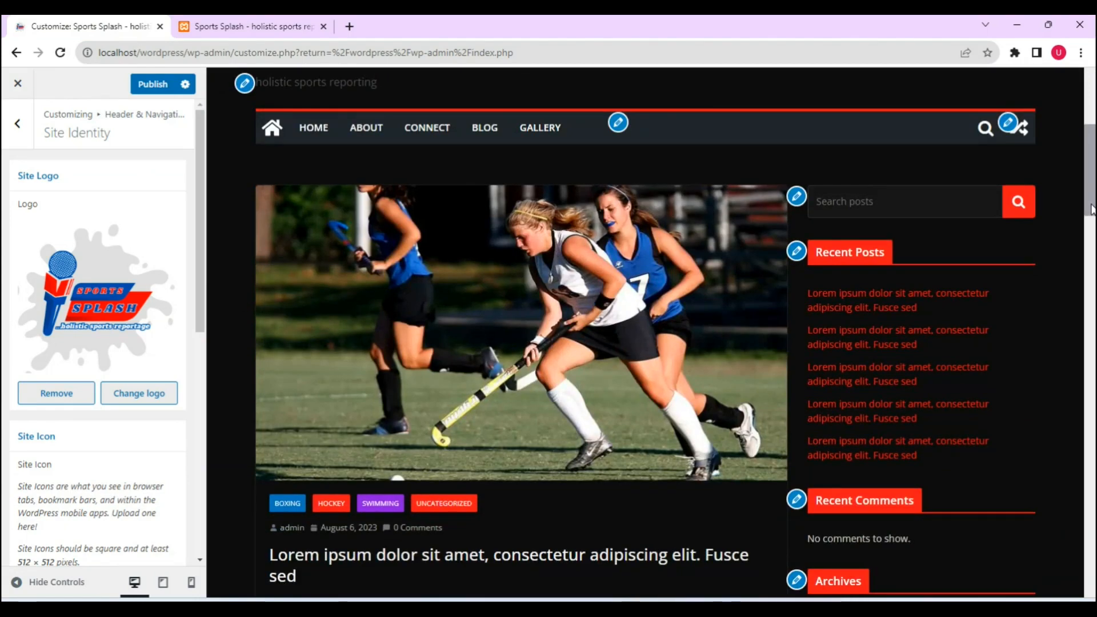
scroll(191, 241, down, 6)
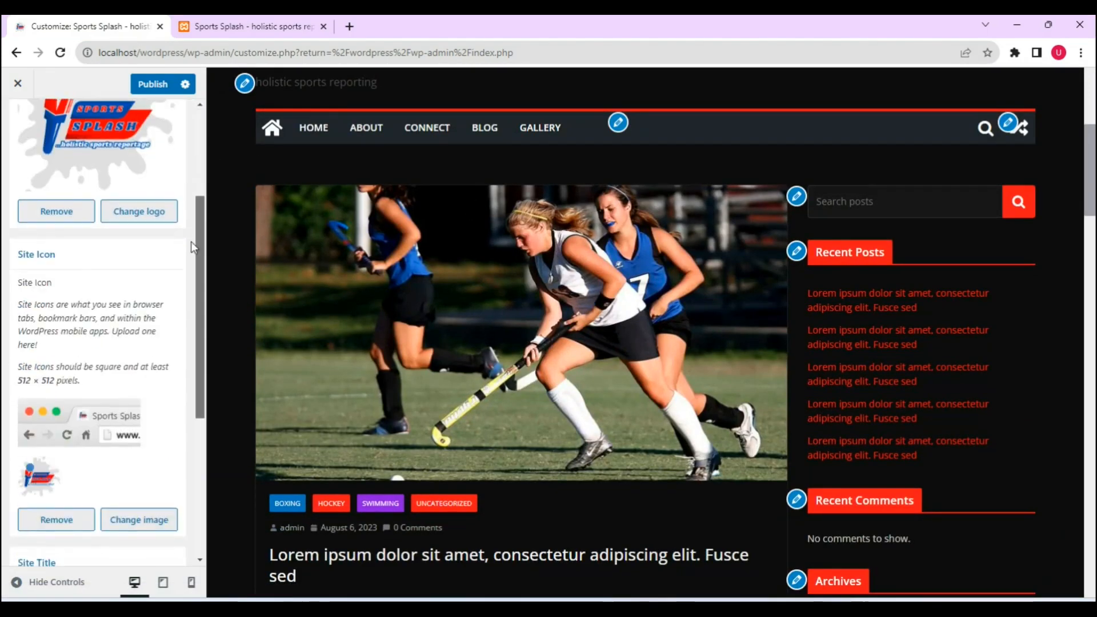
scroll(187, 343, down, 2)
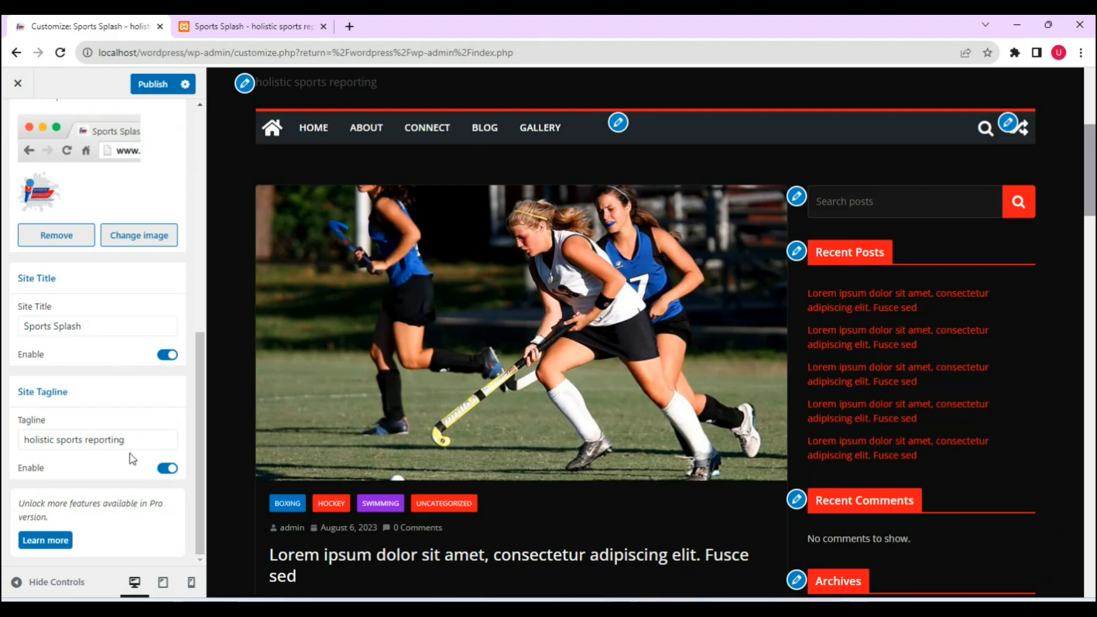
click(26, 440)
text(...)
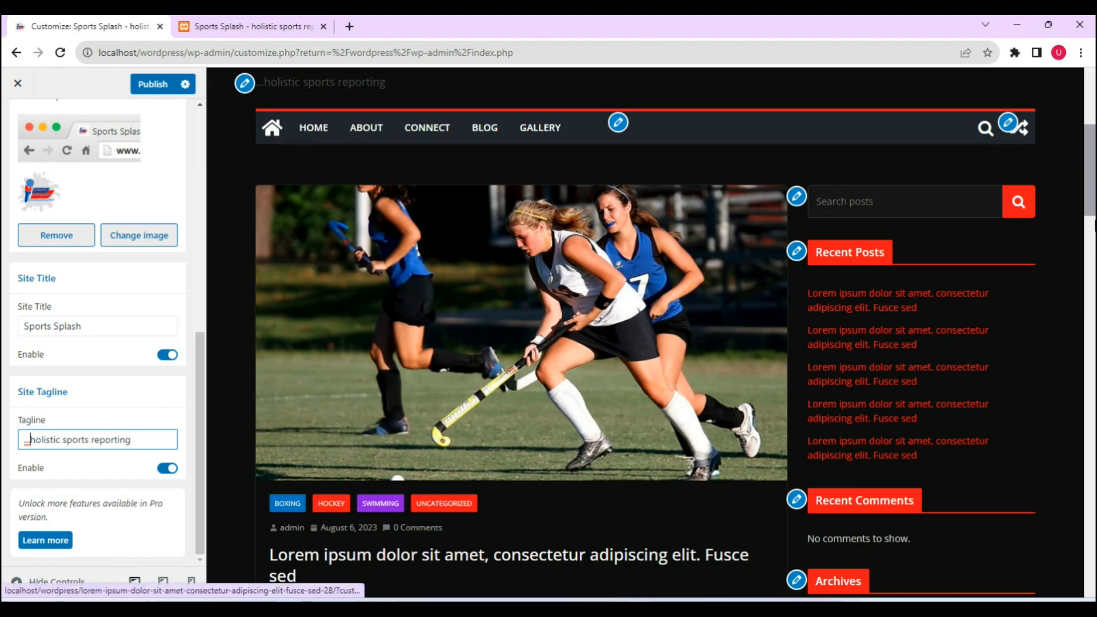
Disable the display of both the site title and the tagline, and publish the change
scroll(614, 302, up, 5)
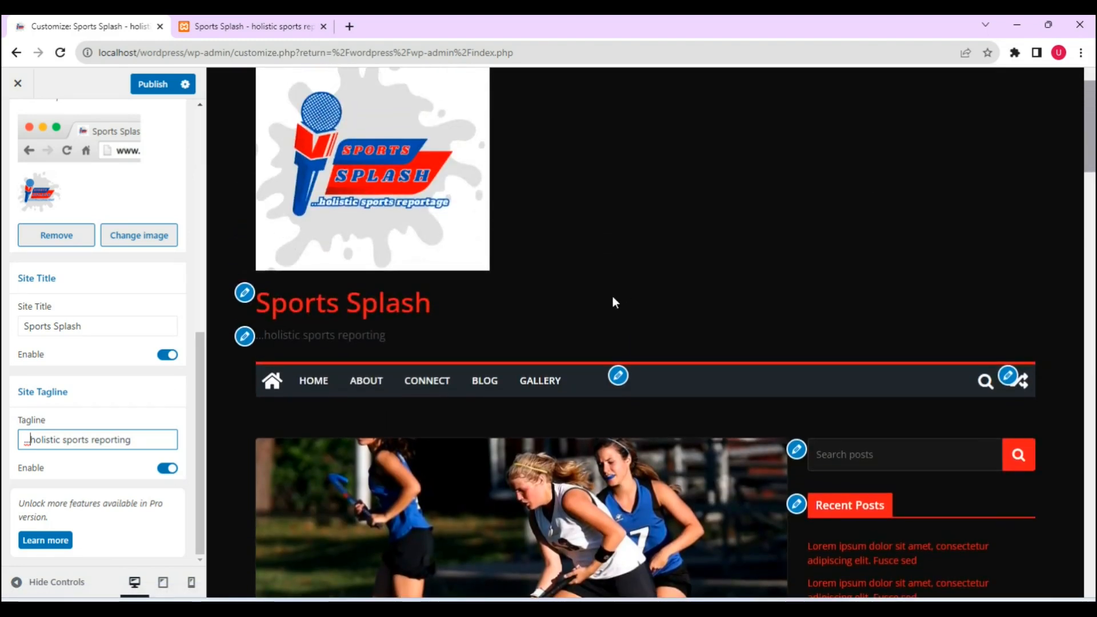
click(163, 470)
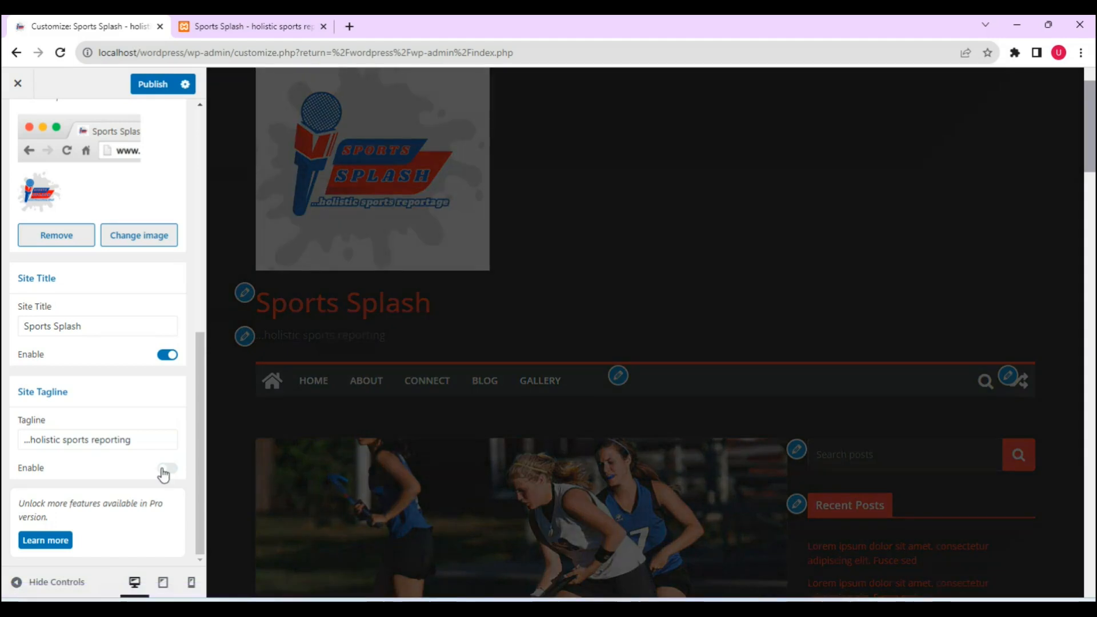
click(169, 470)
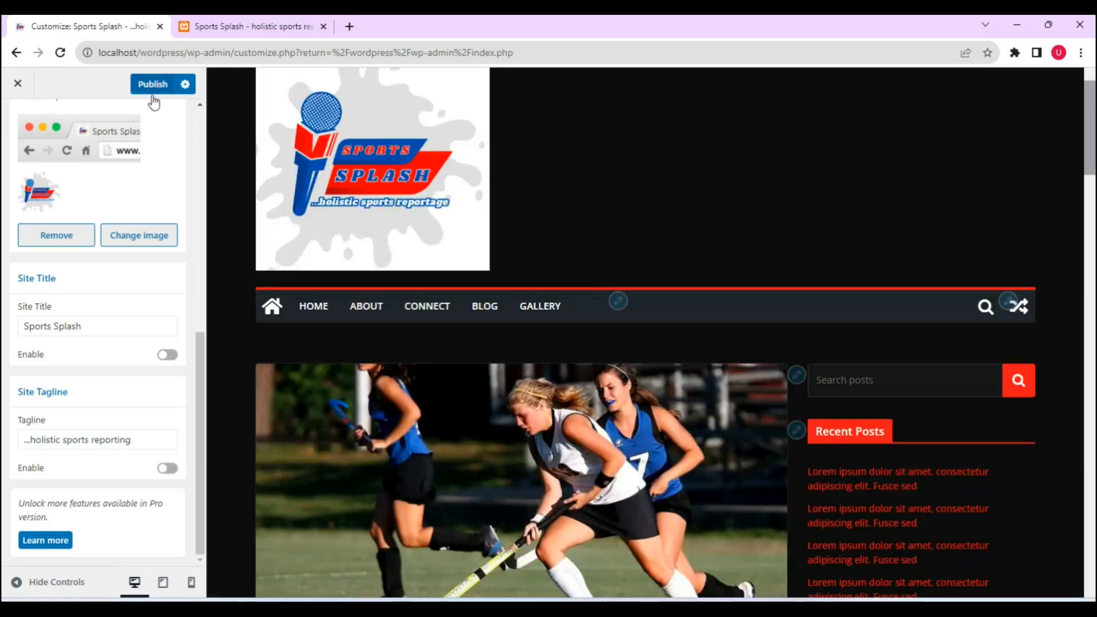
click(152, 86)
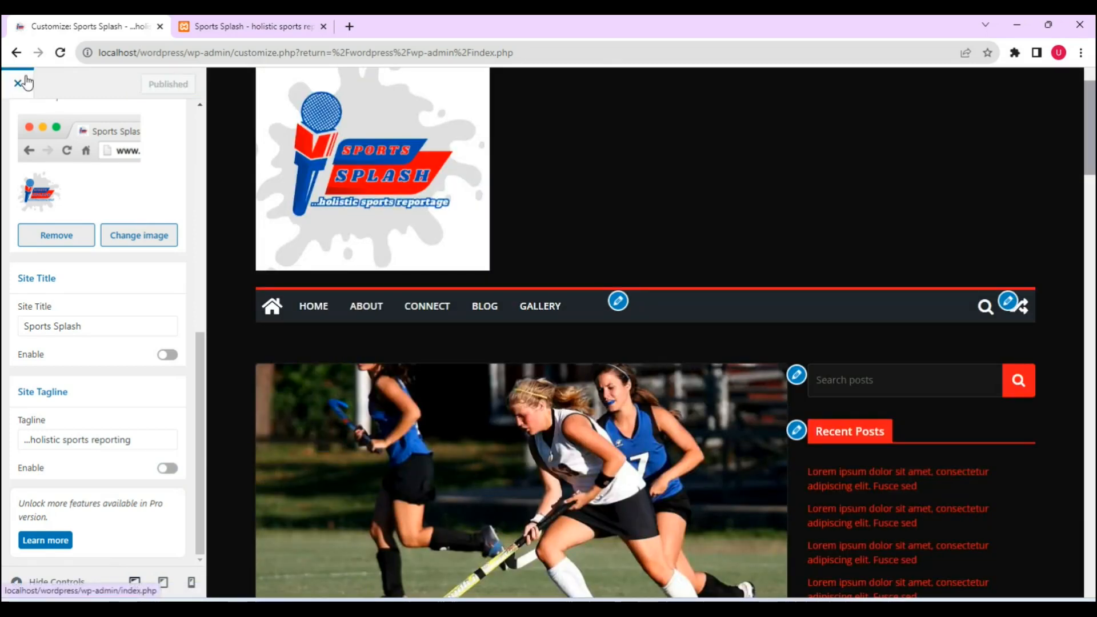
Set the main header's layout to Layout 2 and publish the change
drag(204, 368, 204, 147)
click(16, 125)
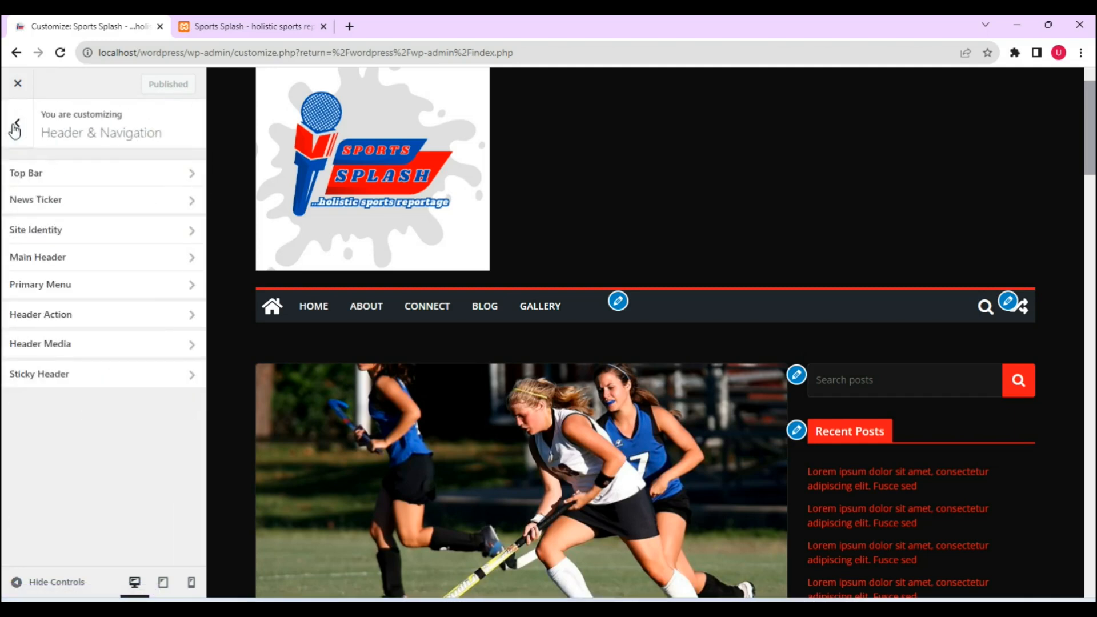
click(84, 262)
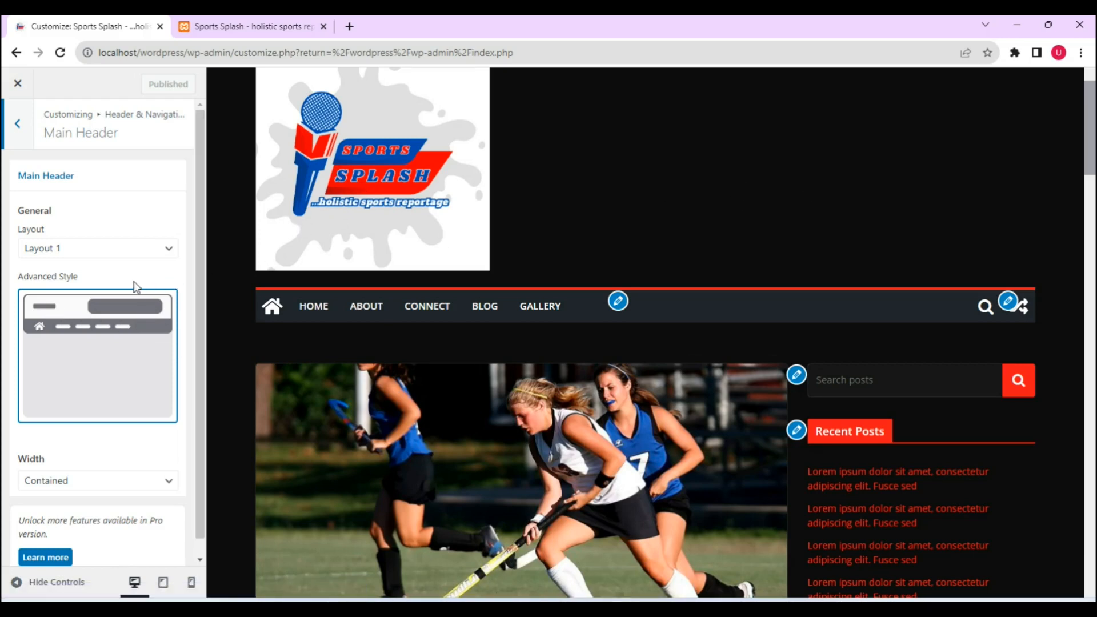
click(171, 248)
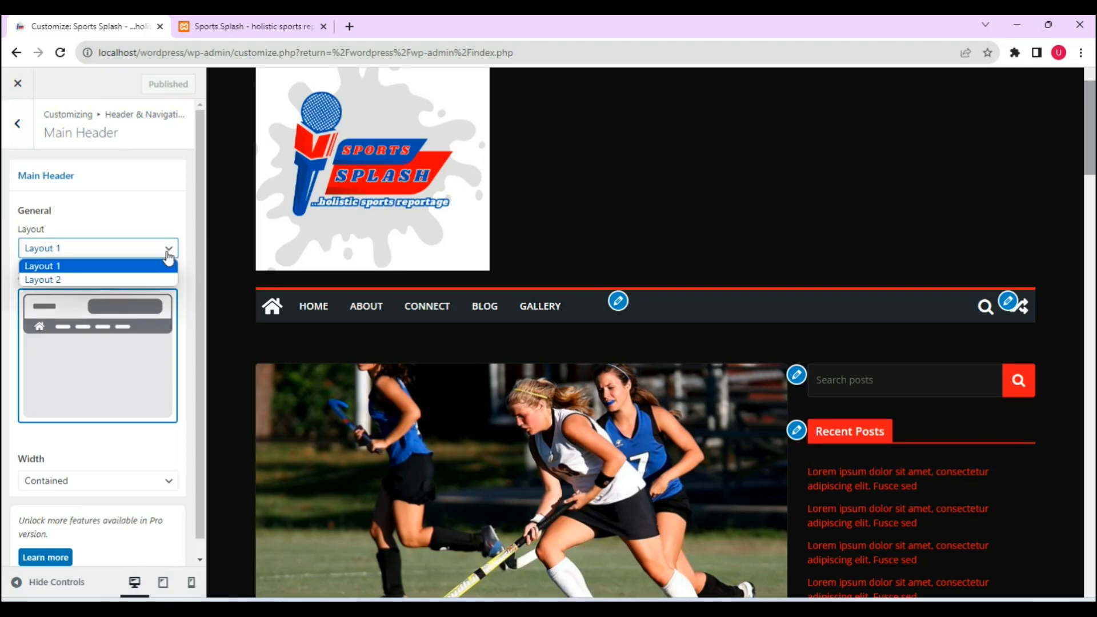
click(133, 277)
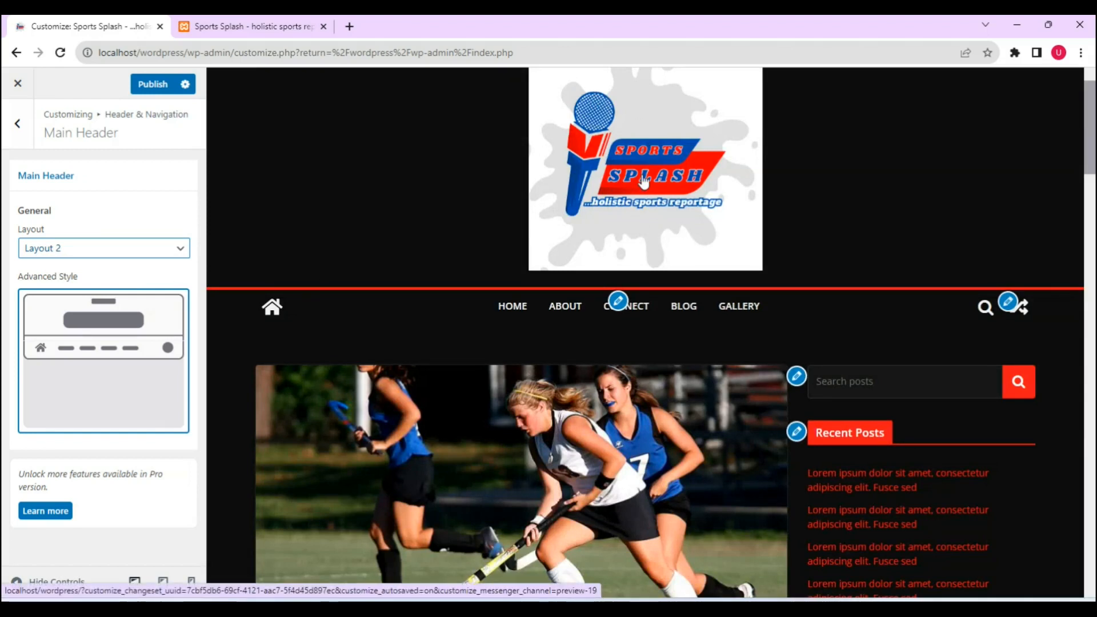
scroll(627, 141, up, 2)
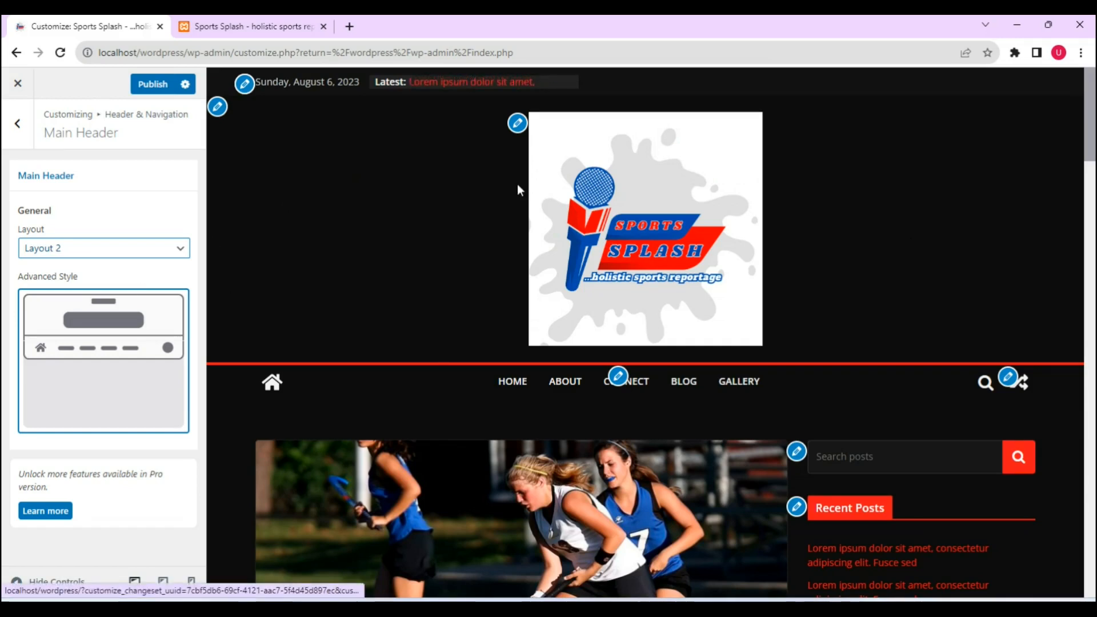
click(153, 86)
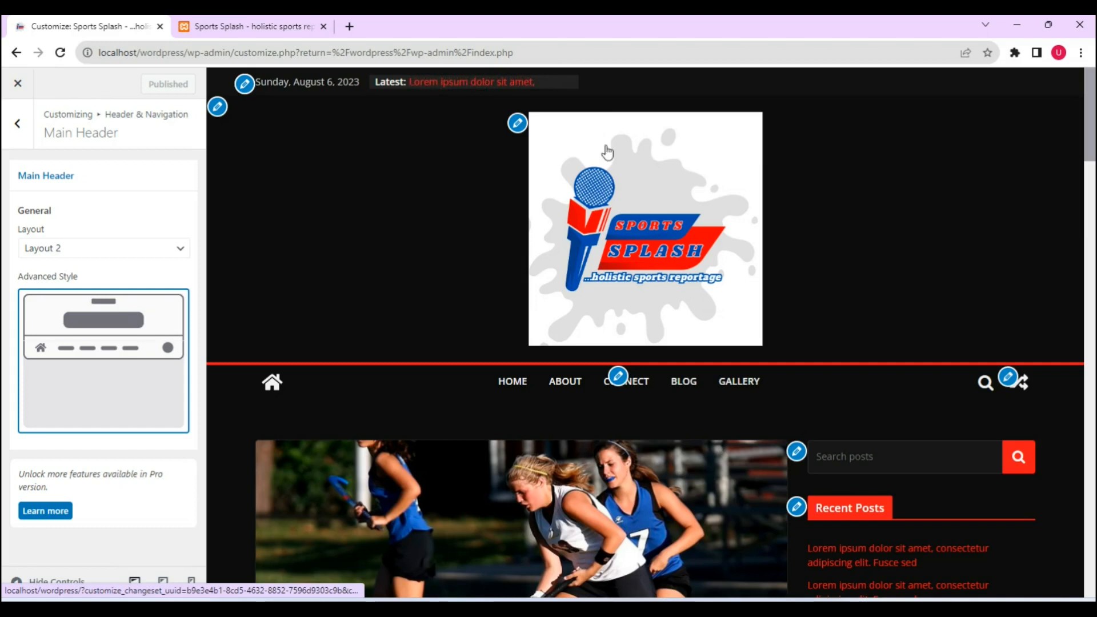
Set the global theme skin color to White Skin and publish the change
click(19, 127)
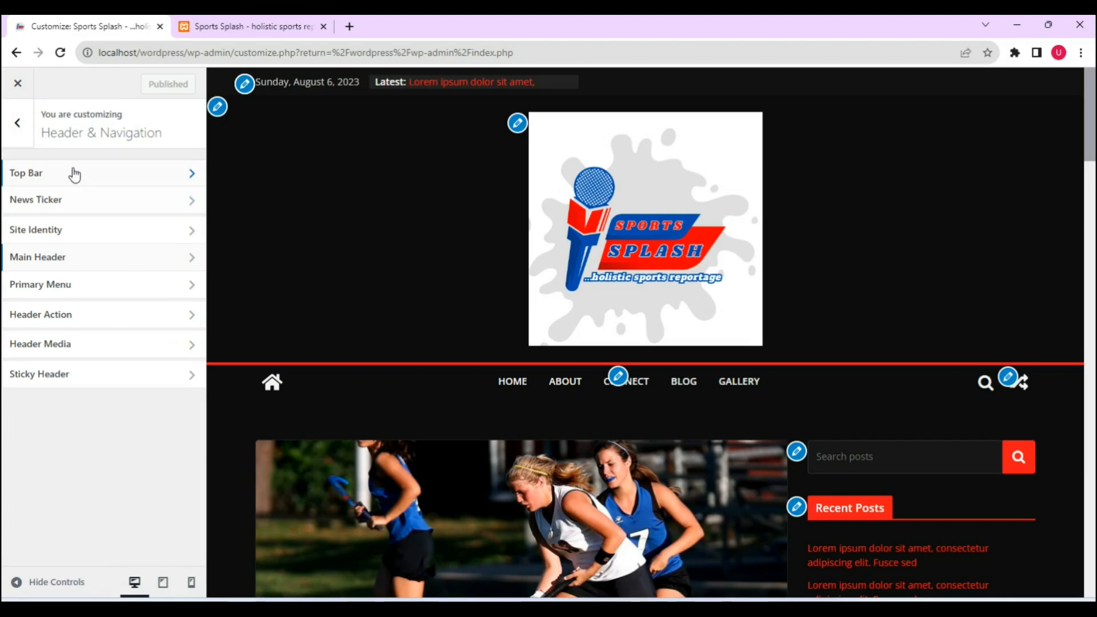
click(19, 124)
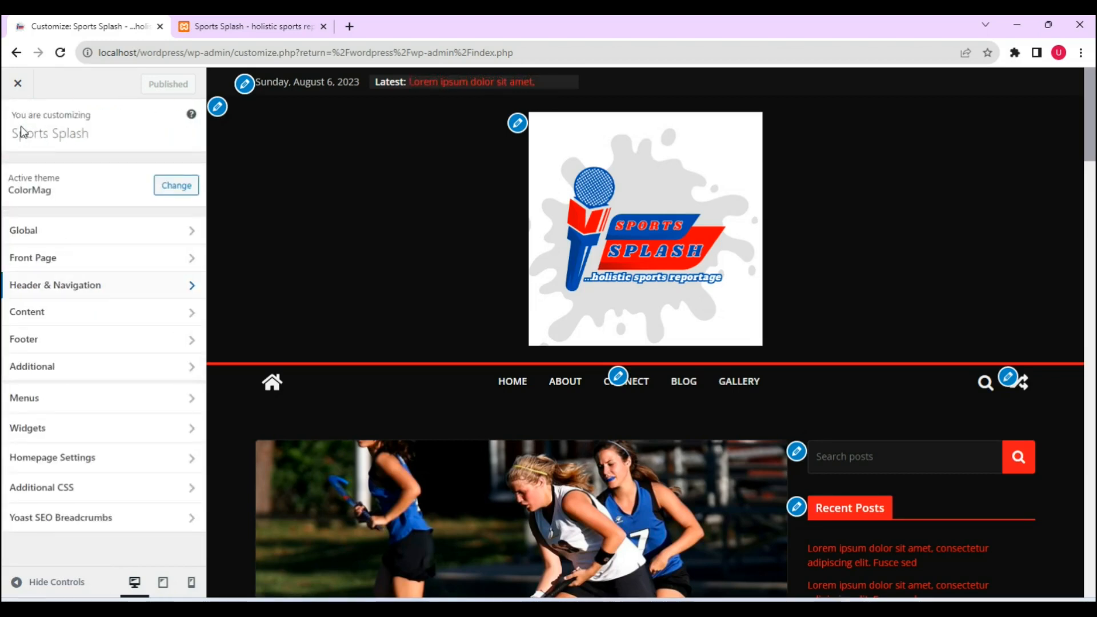
click(78, 233)
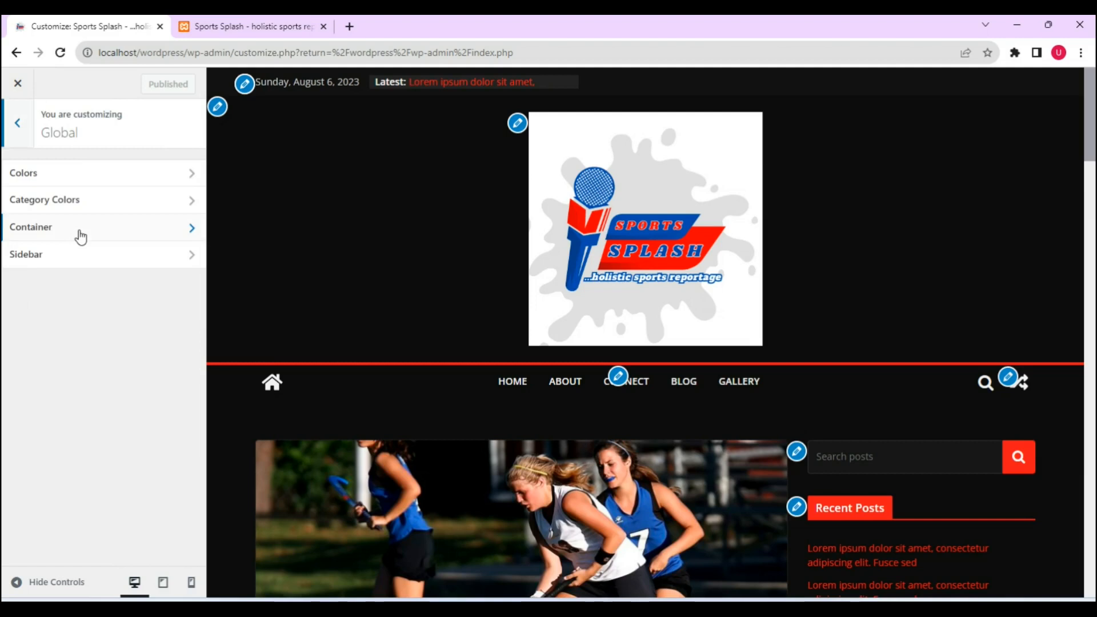
click(106, 185)
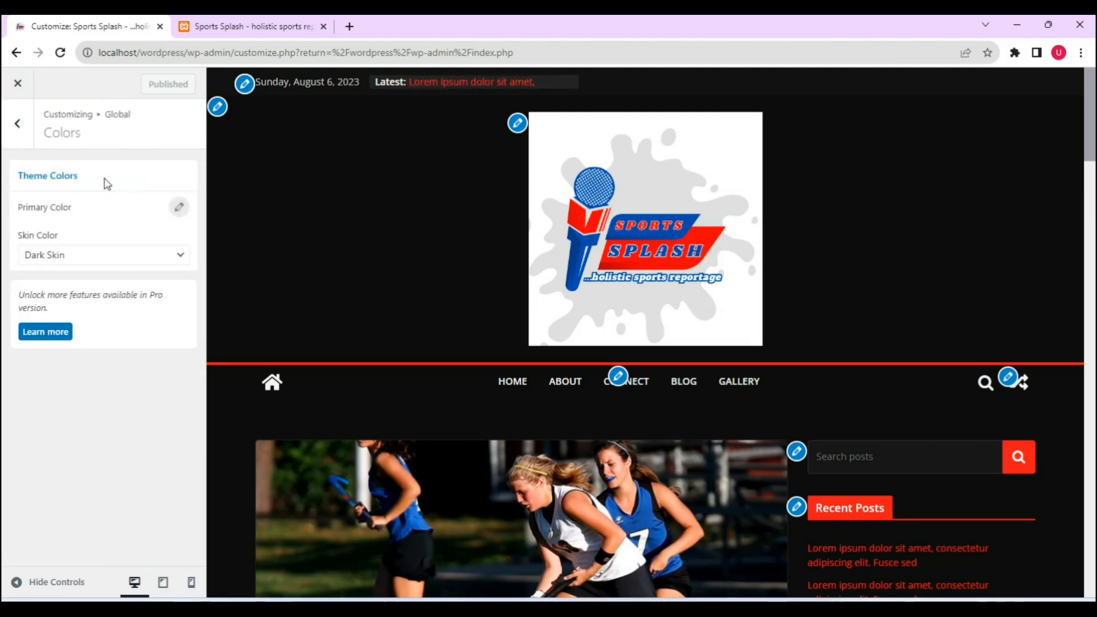
click(158, 264)
click(134, 273)
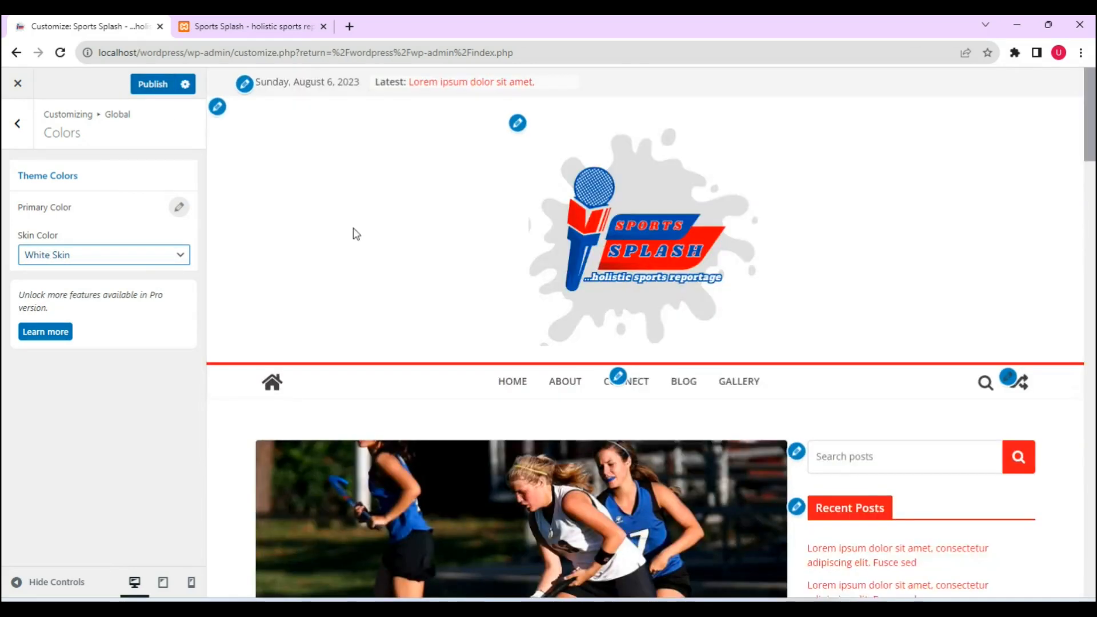
mouse_move(1093, 118)
mouse_down()
mouse_move(1093, 162)
mouse_move(1094, 91)
mouse_move(1092, 312)
mouse_move(1092, 107)
mouse_up()
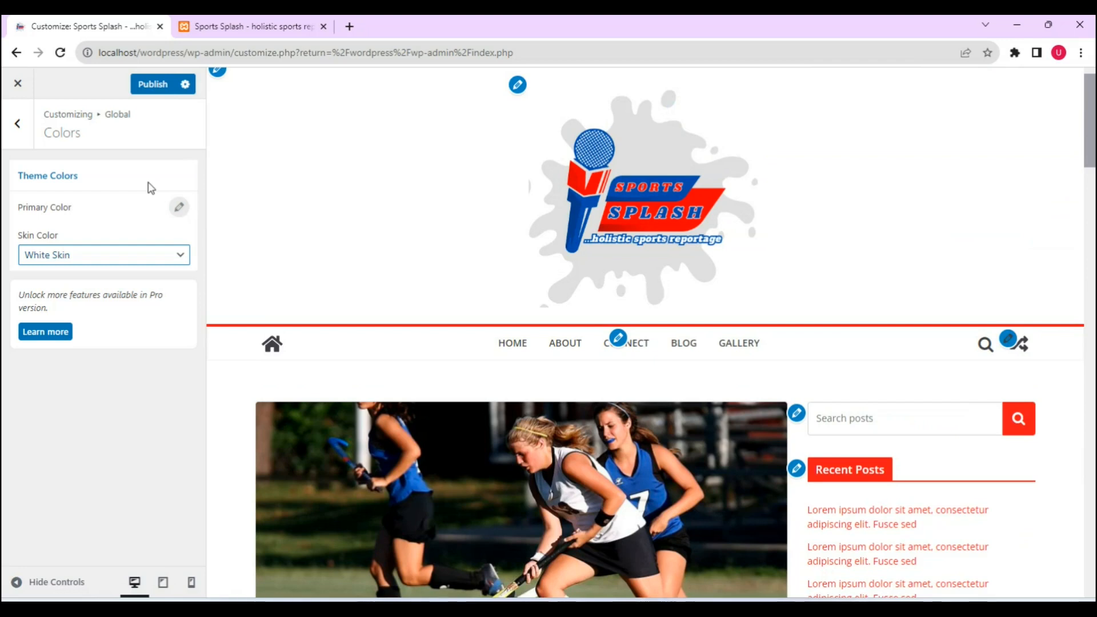
click(151, 84)
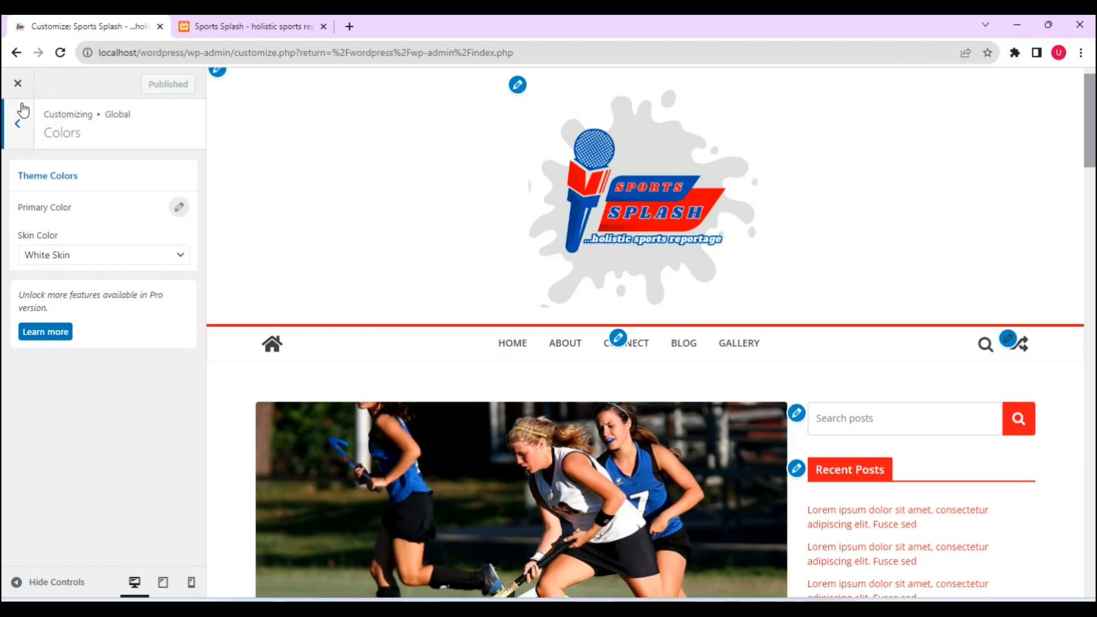
Set the primary menu's Home Icon/Logo option to None and publish the change
click(18, 125)
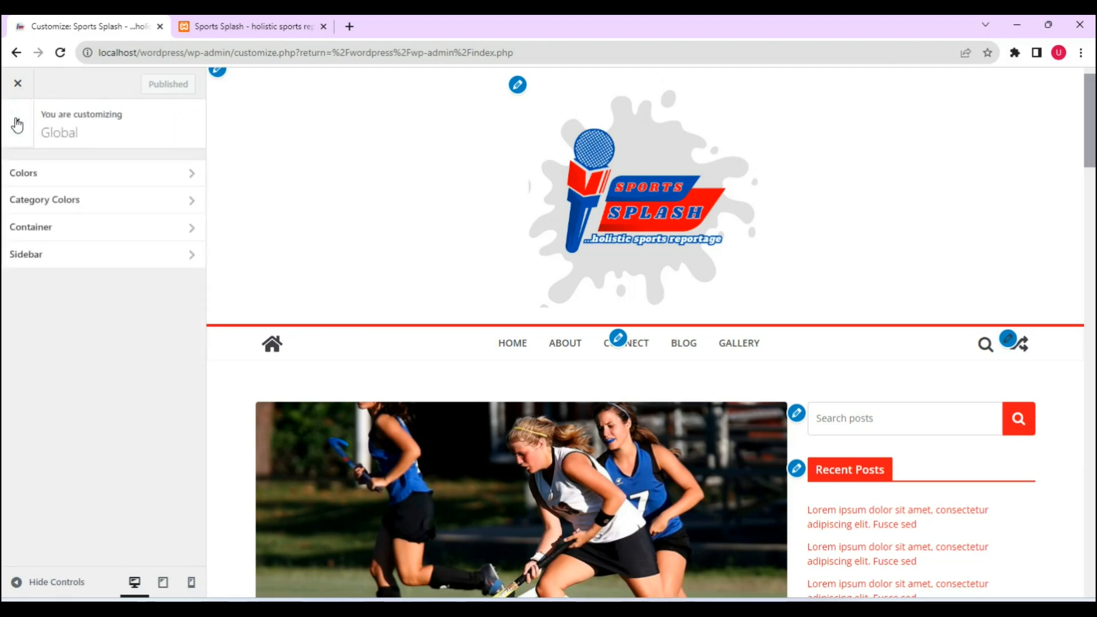
click(16, 122)
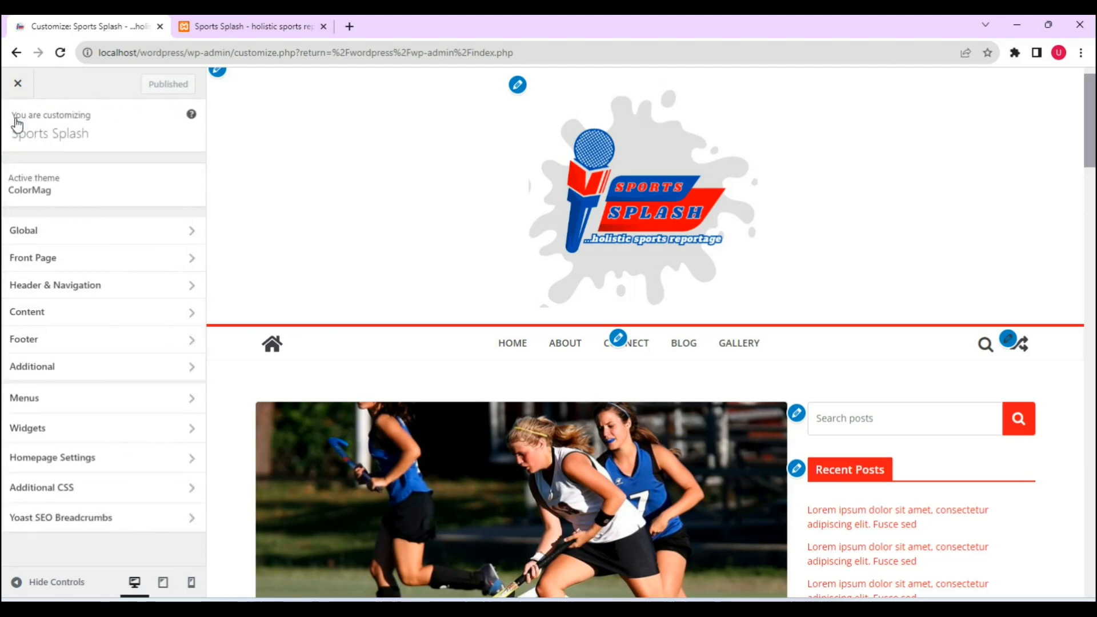
click(92, 292)
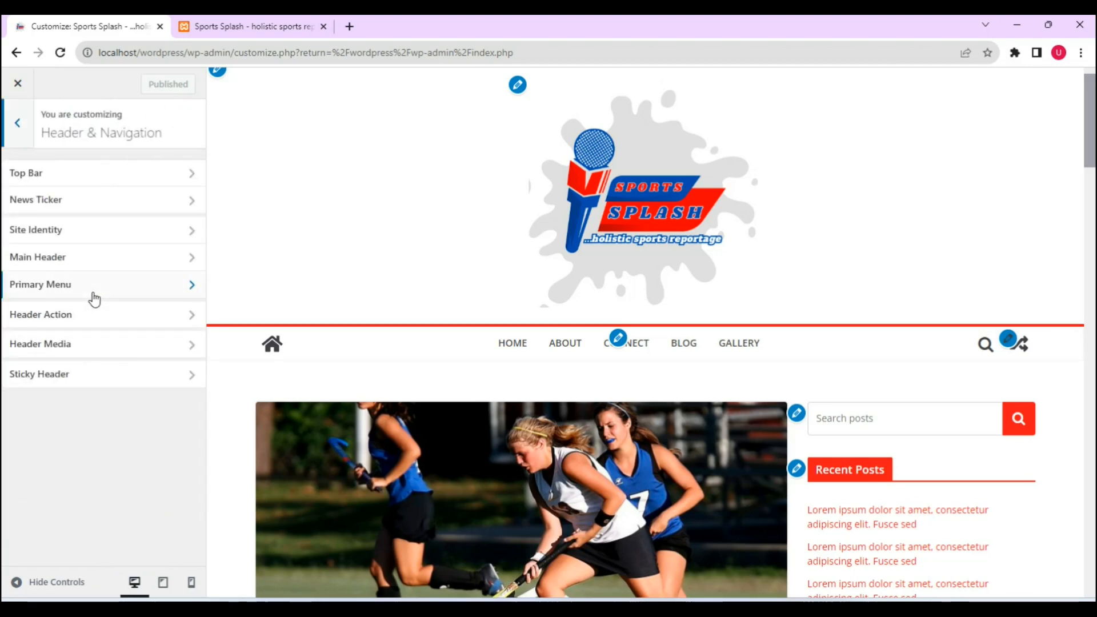
click(88, 265)
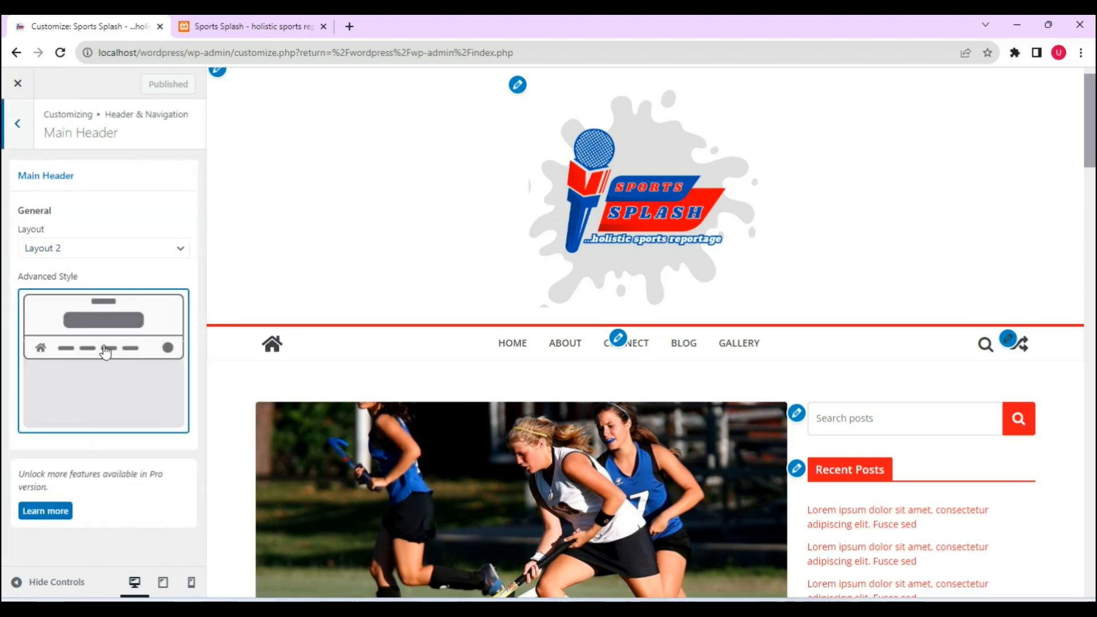
click(18, 124)
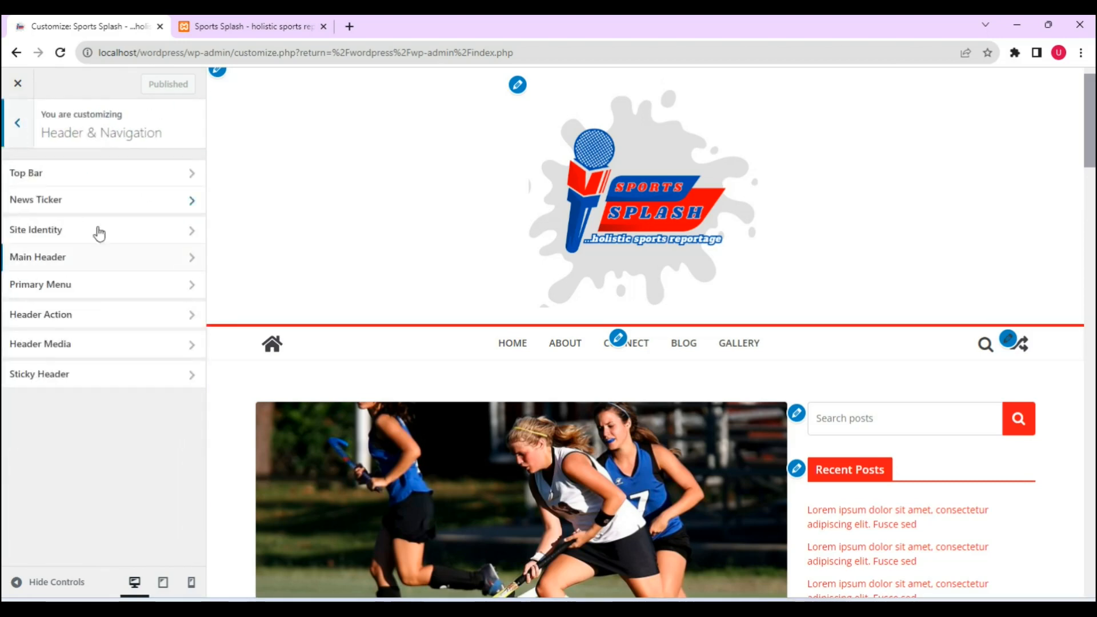
click(92, 294)
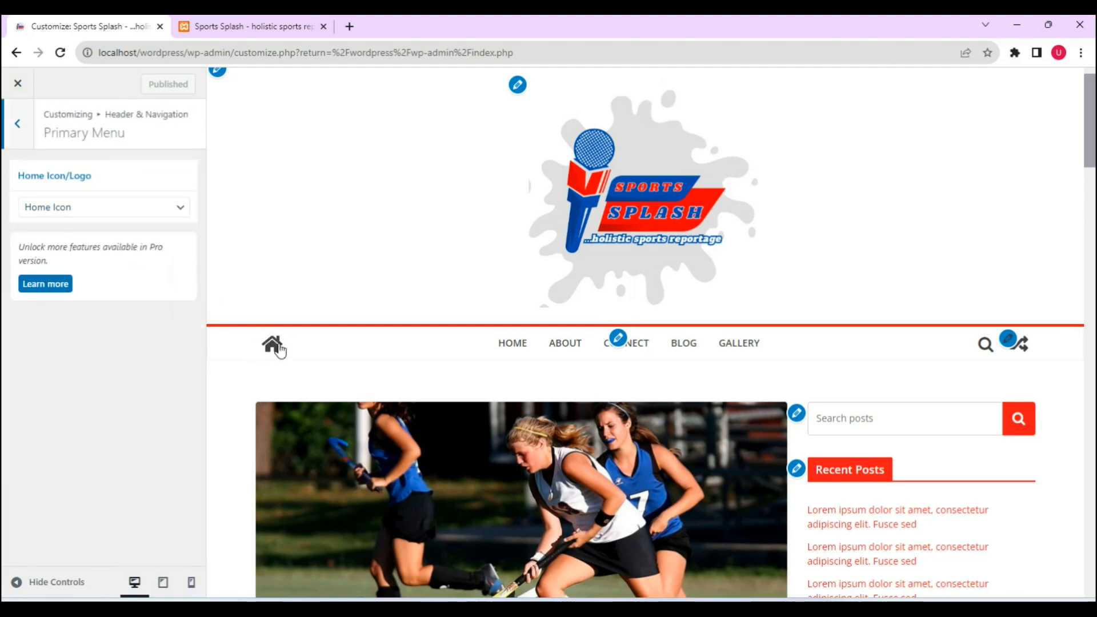
click(182, 209)
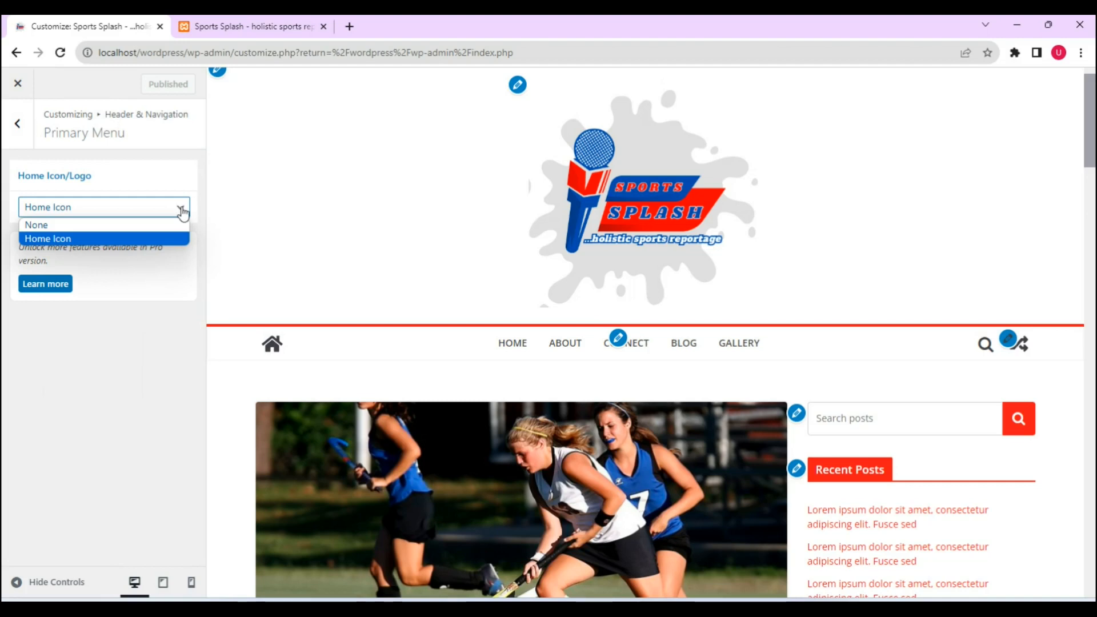
click(148, 225)
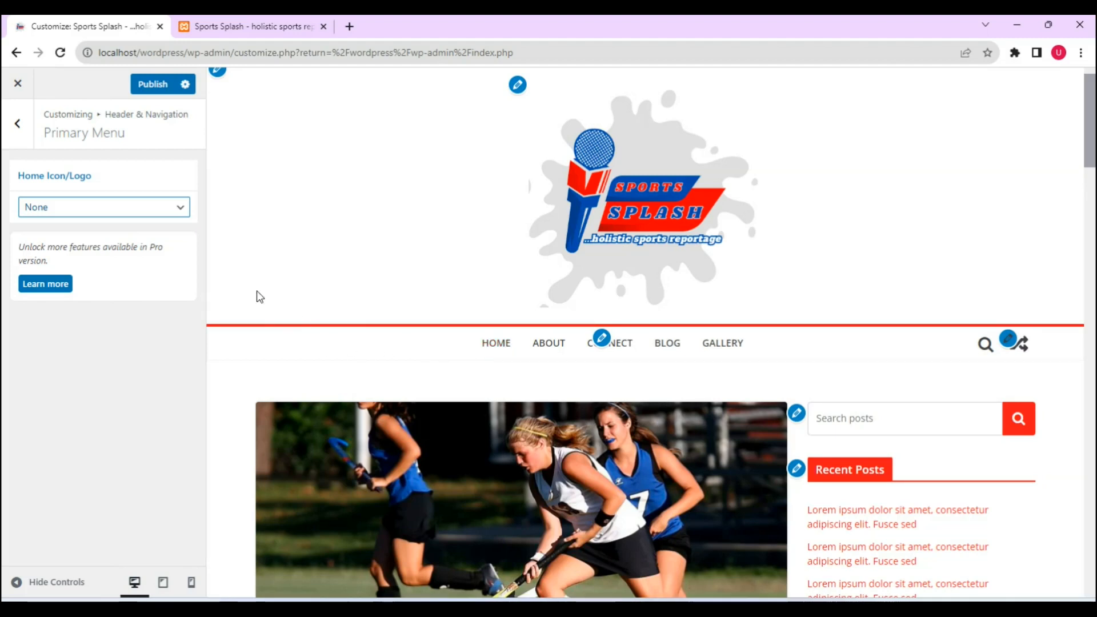
click(155, 91)
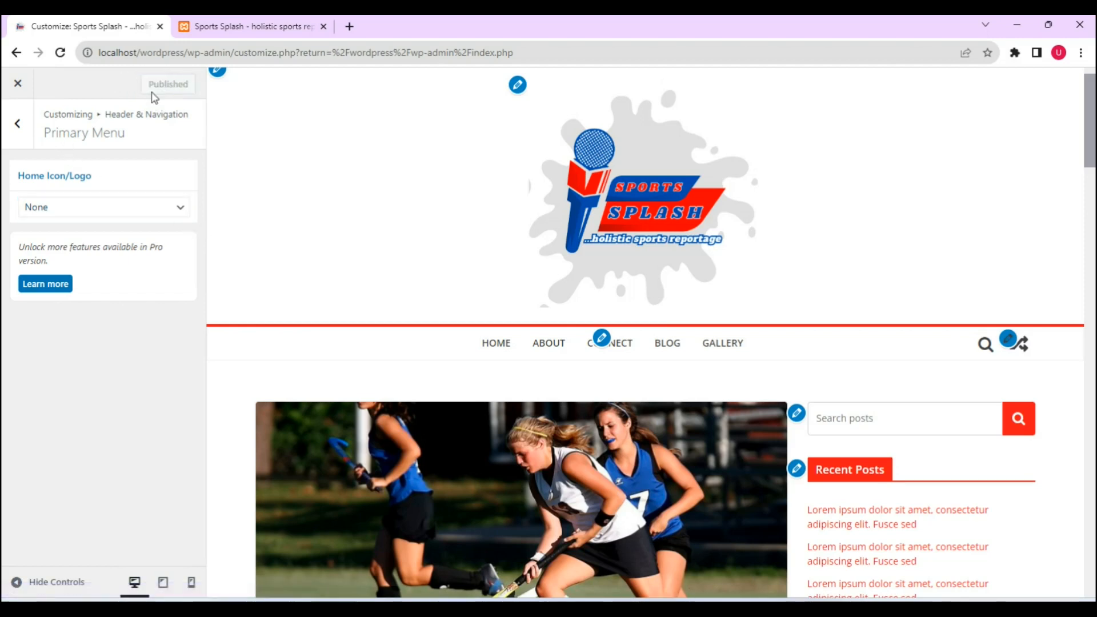
Examine the Header Action options for search and random post, and open the Header Media settings
click(23, 125)
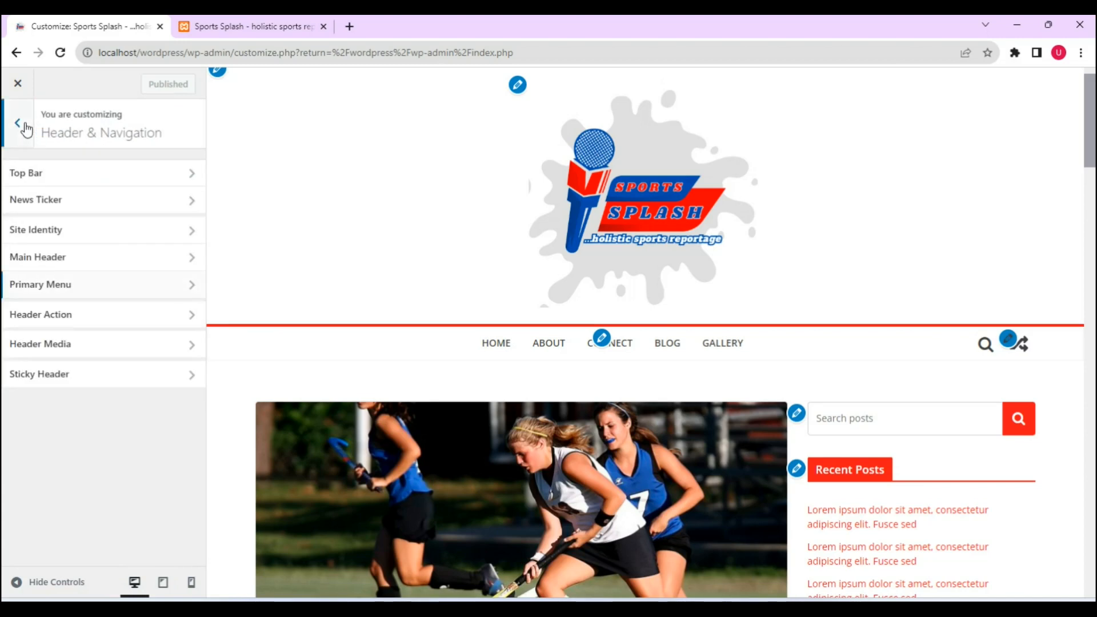
click(77, 318)
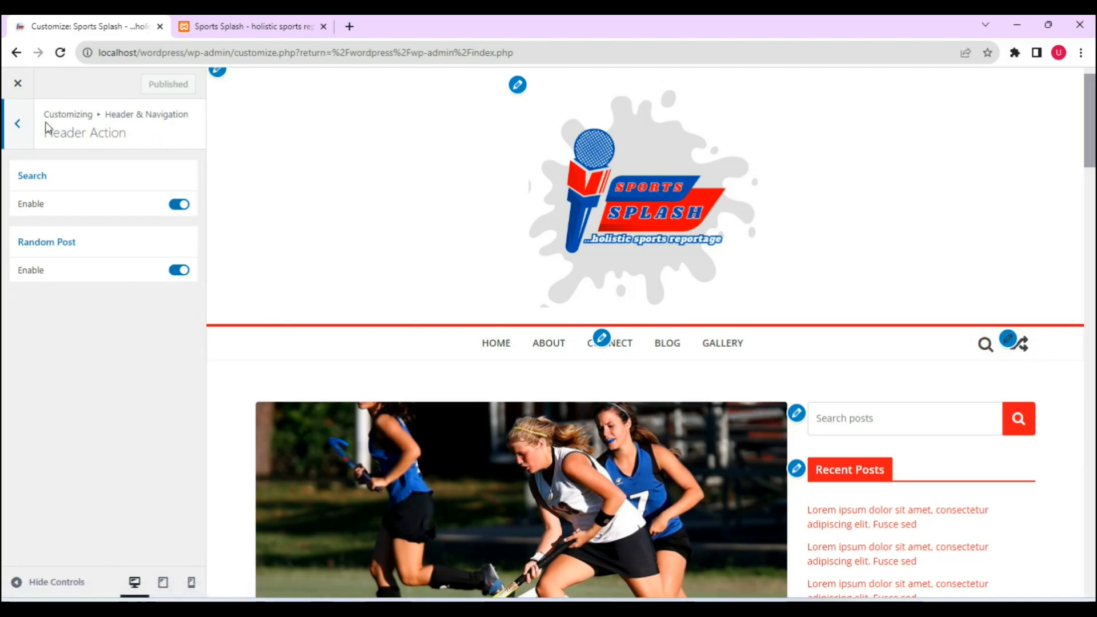
click(20, 124)
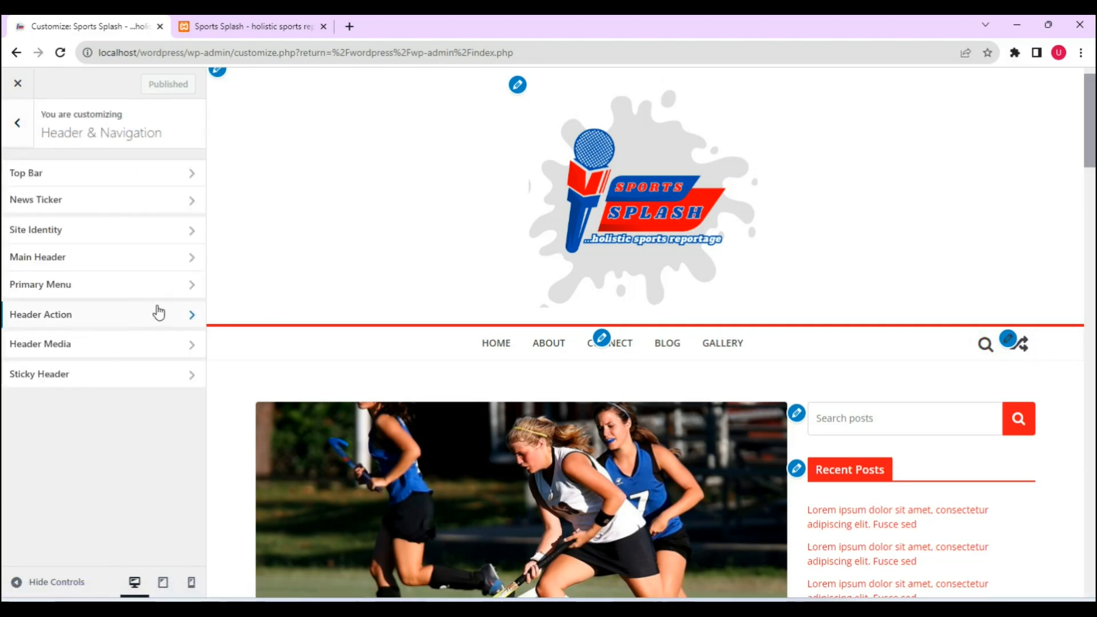
click(121, 346)
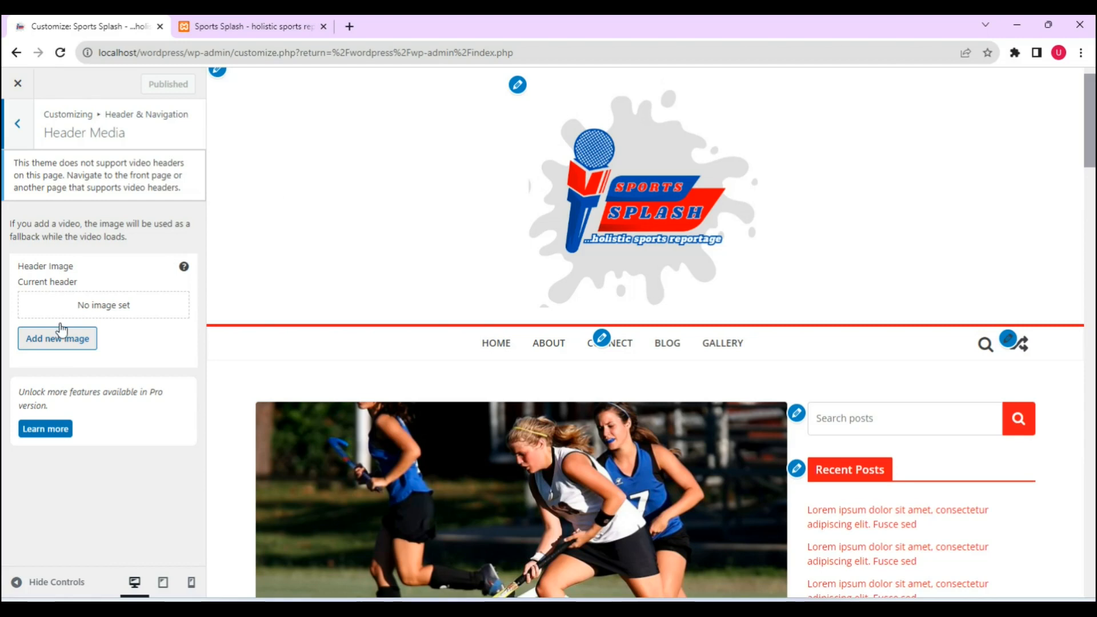
Enable the Sticky Header option in the Header & Navigation settings
click(18, 130)
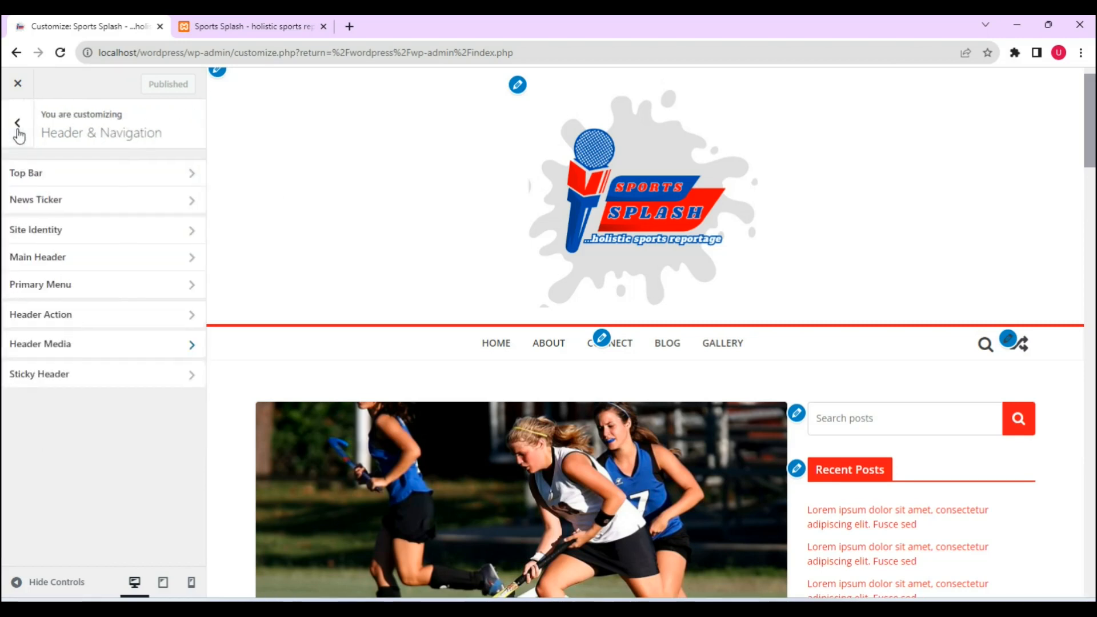
click(102, 375)
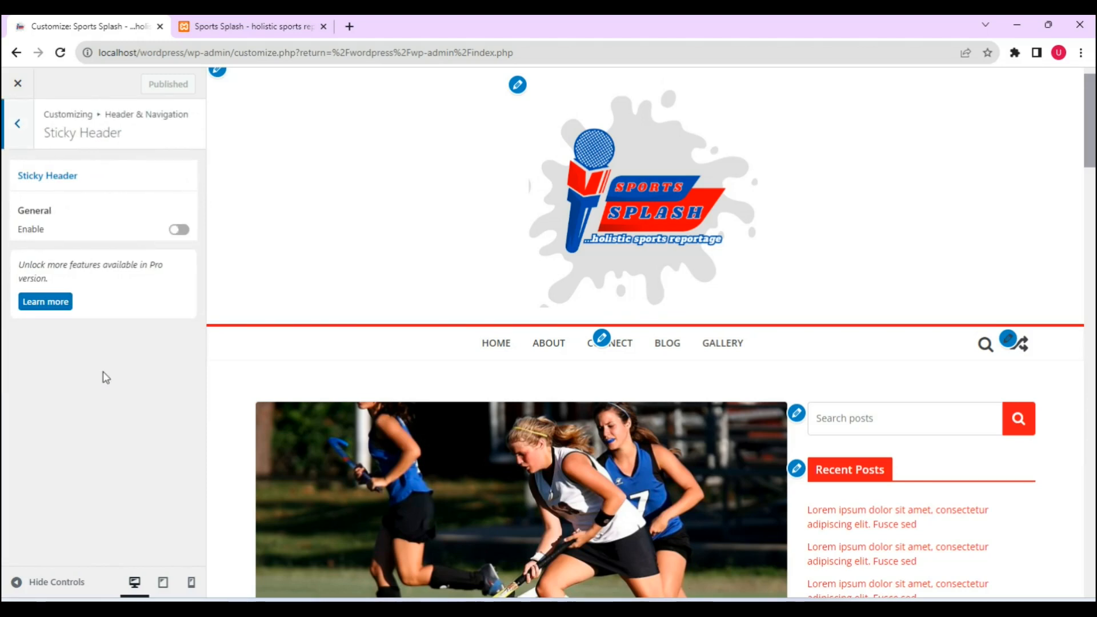
click(184, 231)
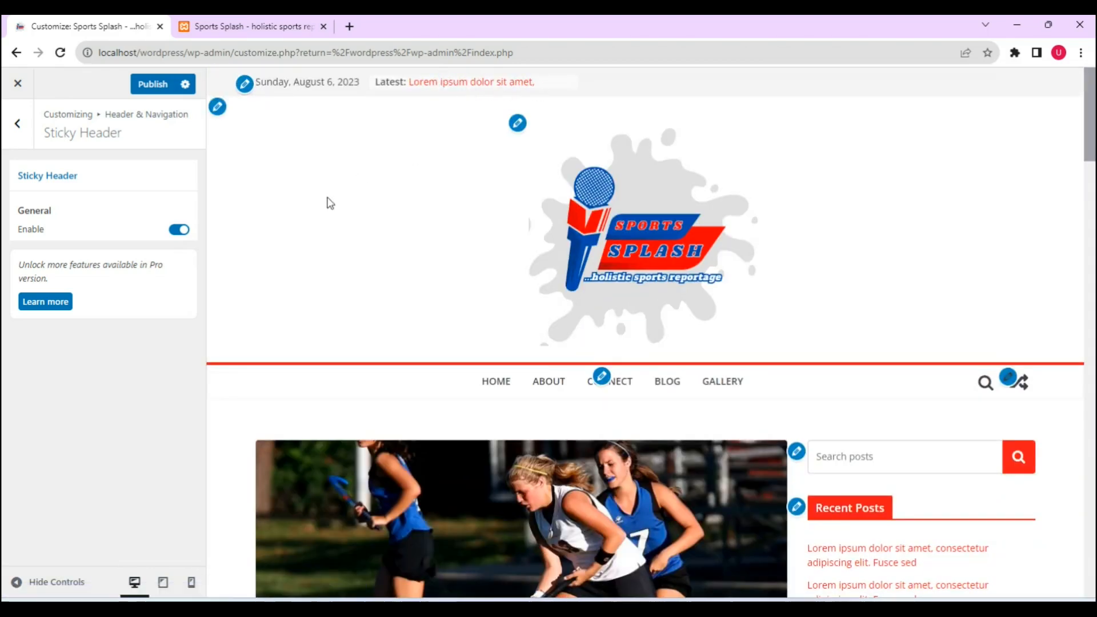
mouse_move(1091, 100)
mouse_down()
mouse_move(1091, 119)
mouse_move(1091, 93)
mouse_up()
Review the Single Post content settings, disable the featured image for pages, and publish the changes
click(17, 124)
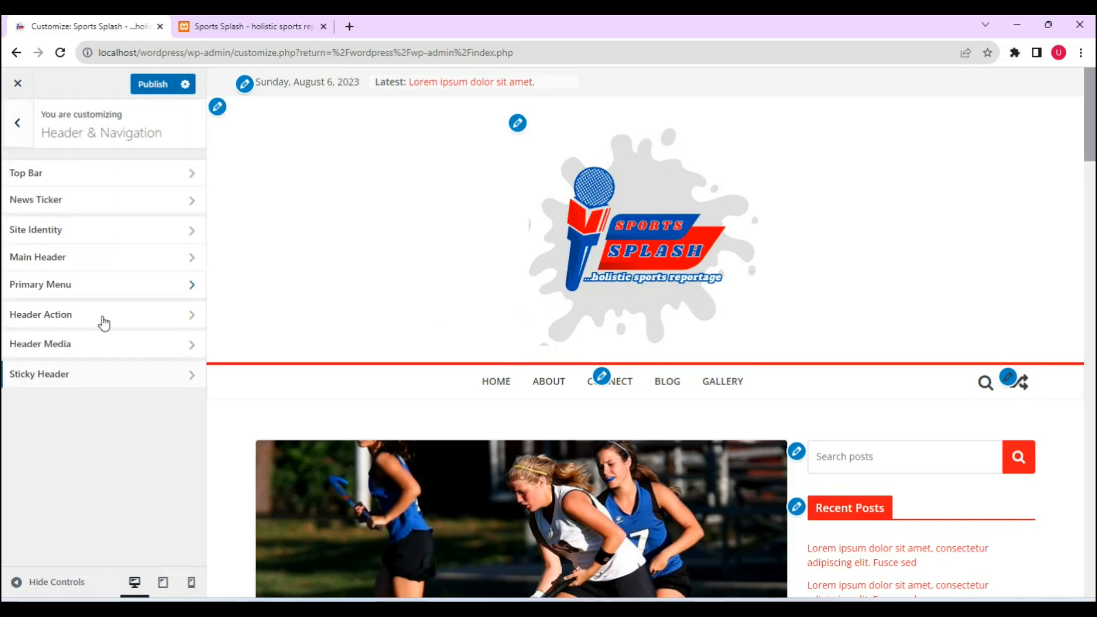
click(18, 124)
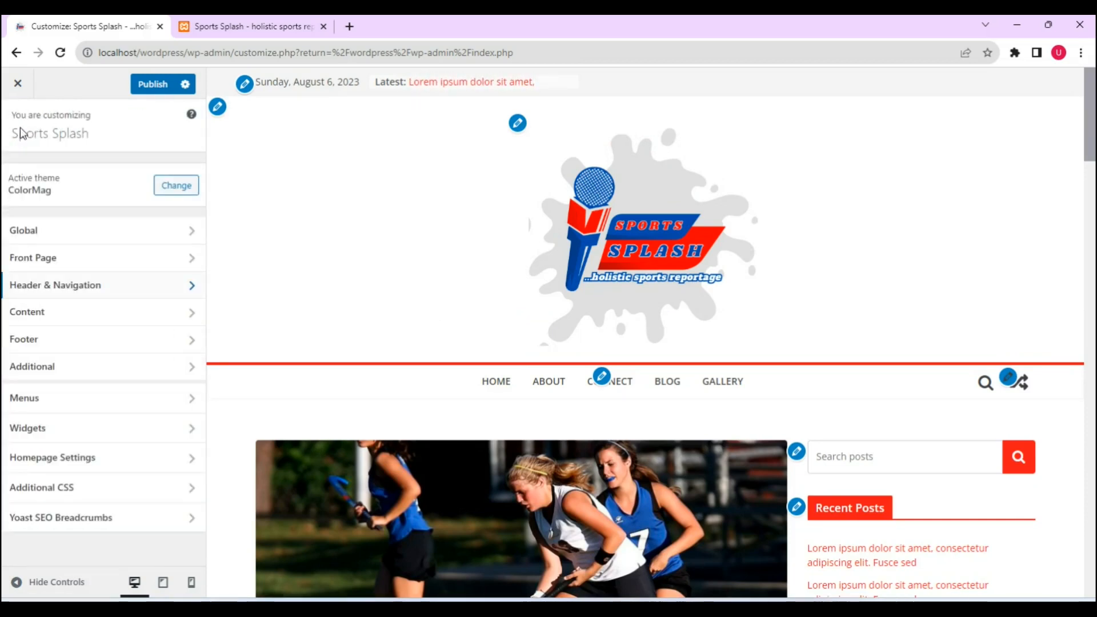
click(78, 311)
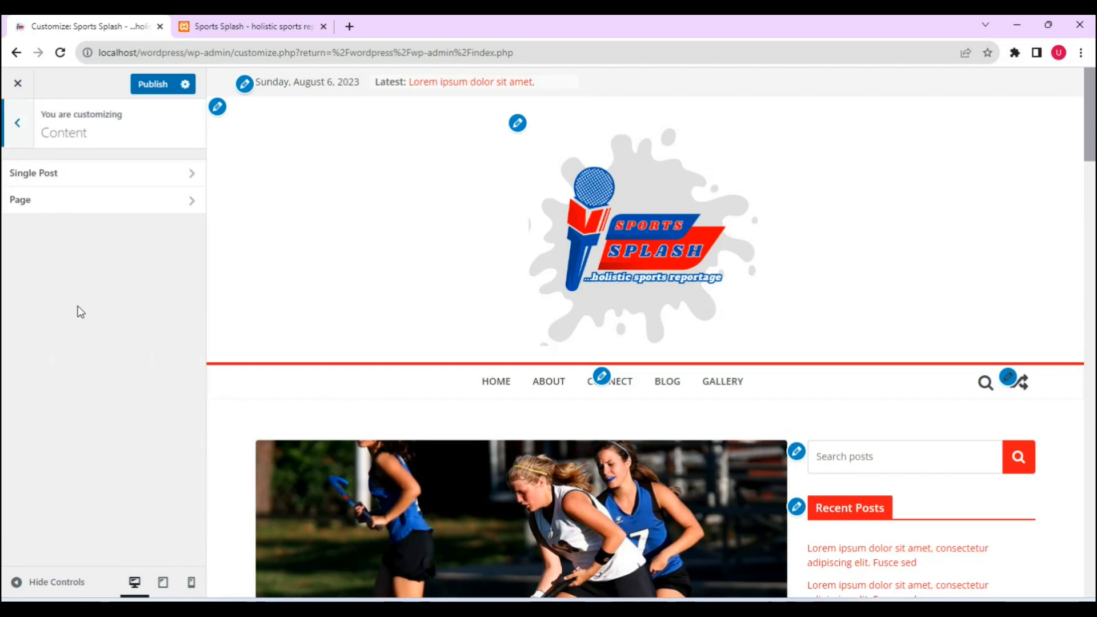
click(145, 179)
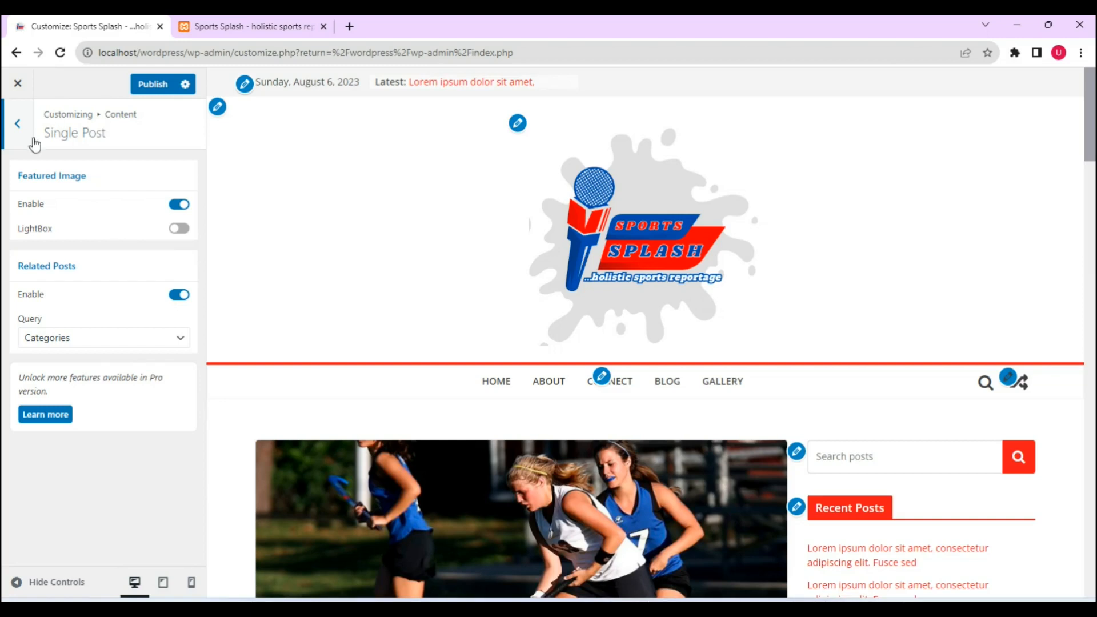
click(17, 124)
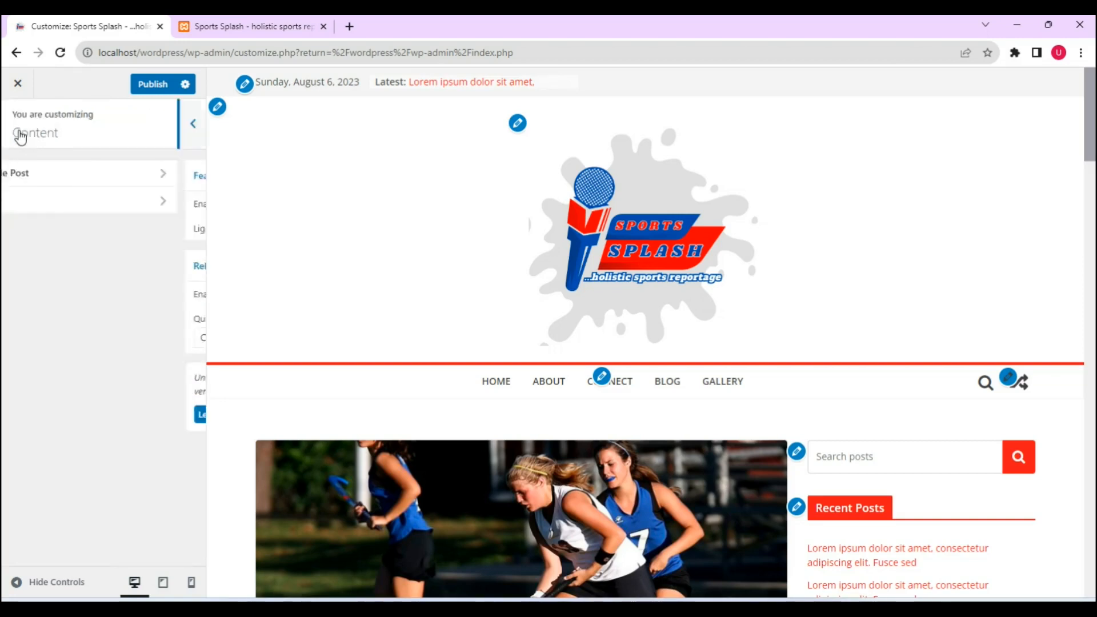
click(68, 202)
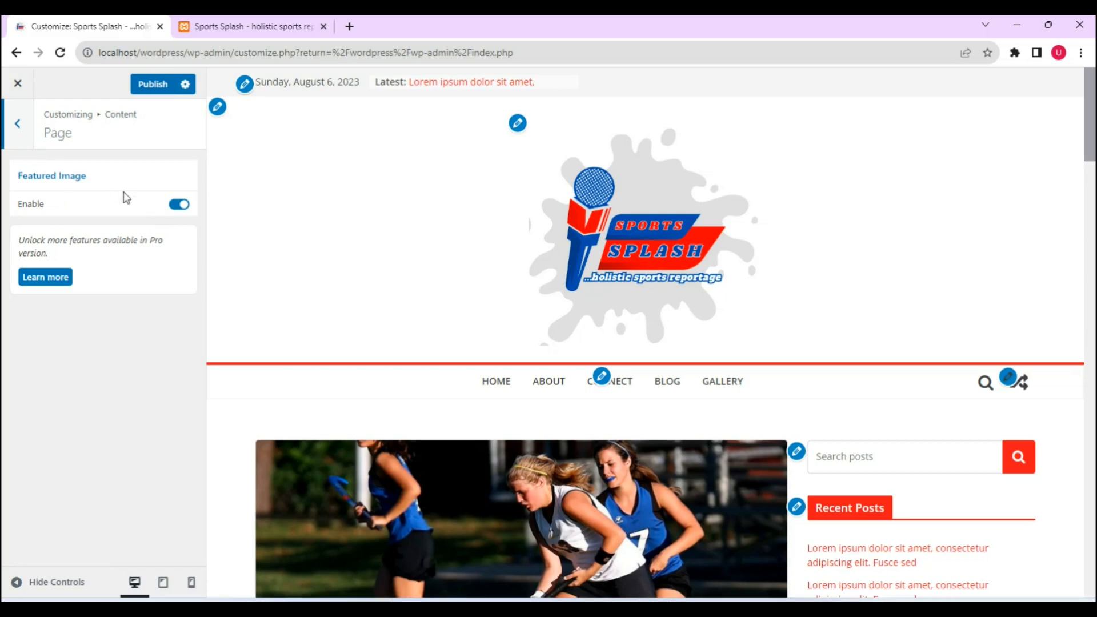
click(173, 205)
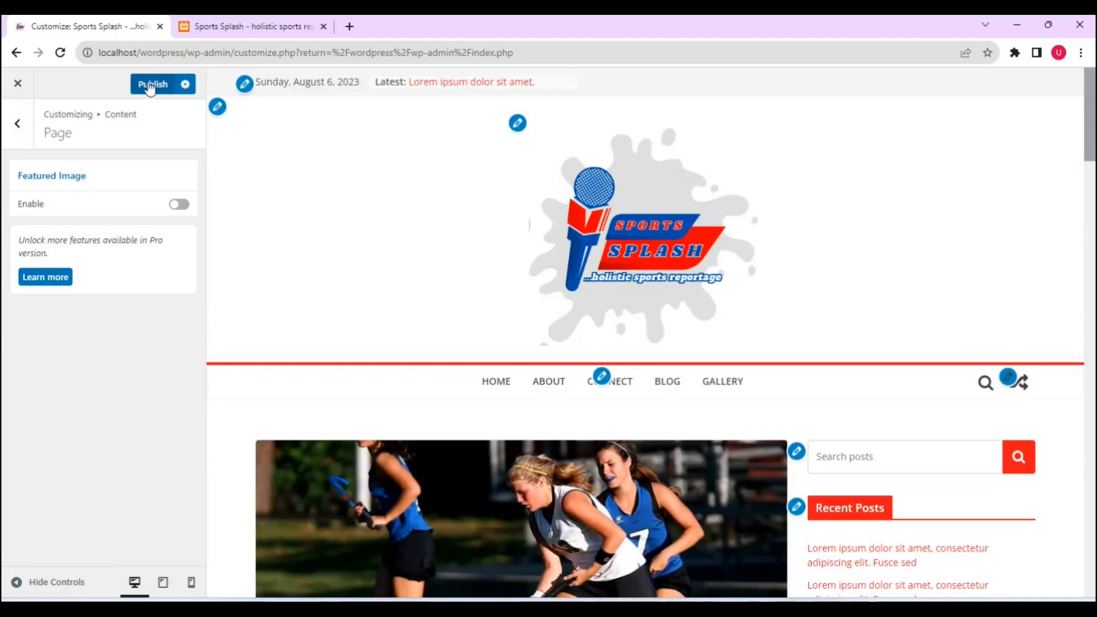
click(150, 84)
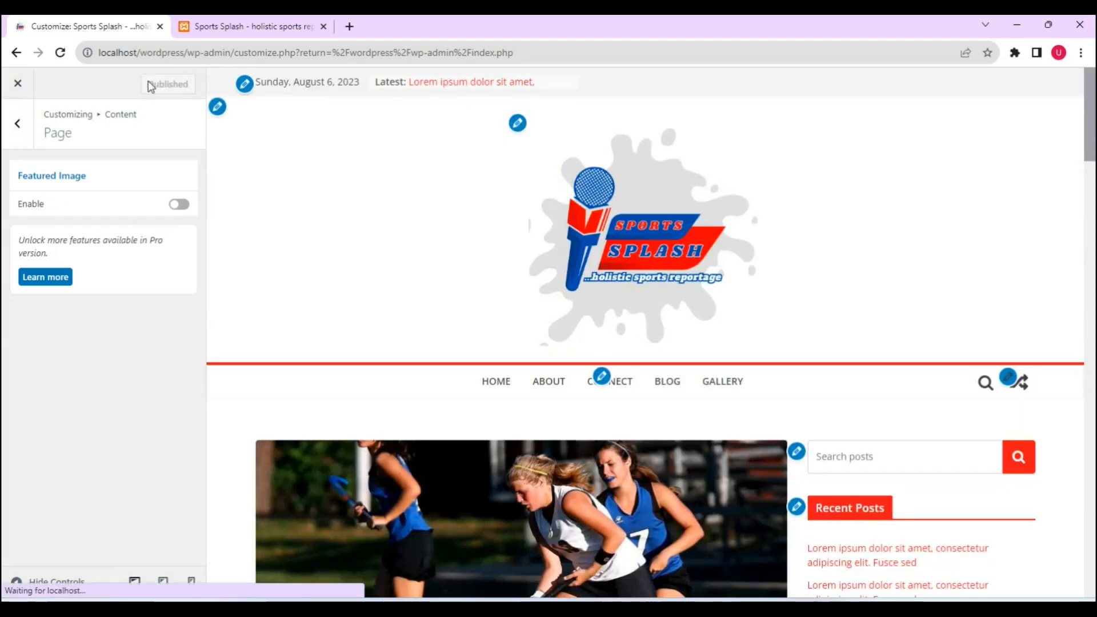
Try Layout 2 for the footer column and check the footer in the site preview
click(17, 124)
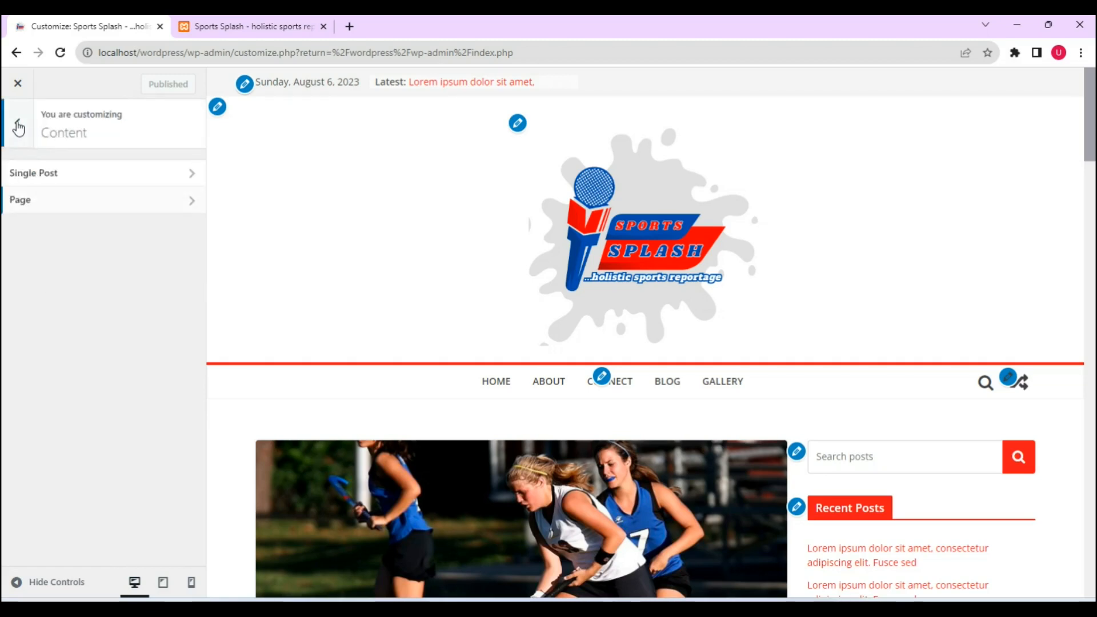
click(26, 136)
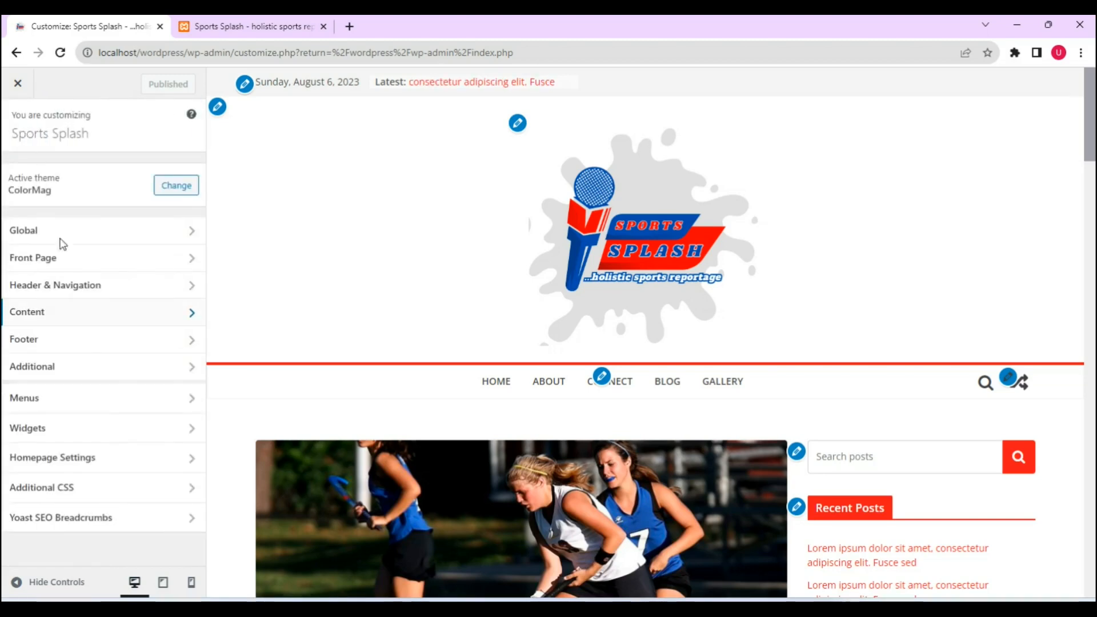
click(99, 340)
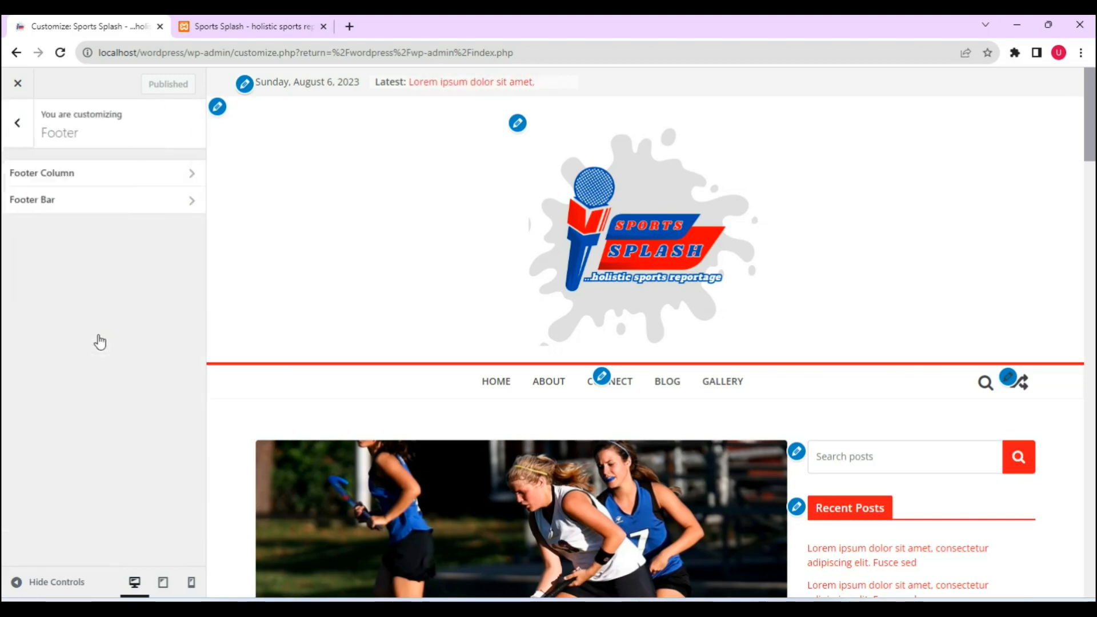
click(177, 174)
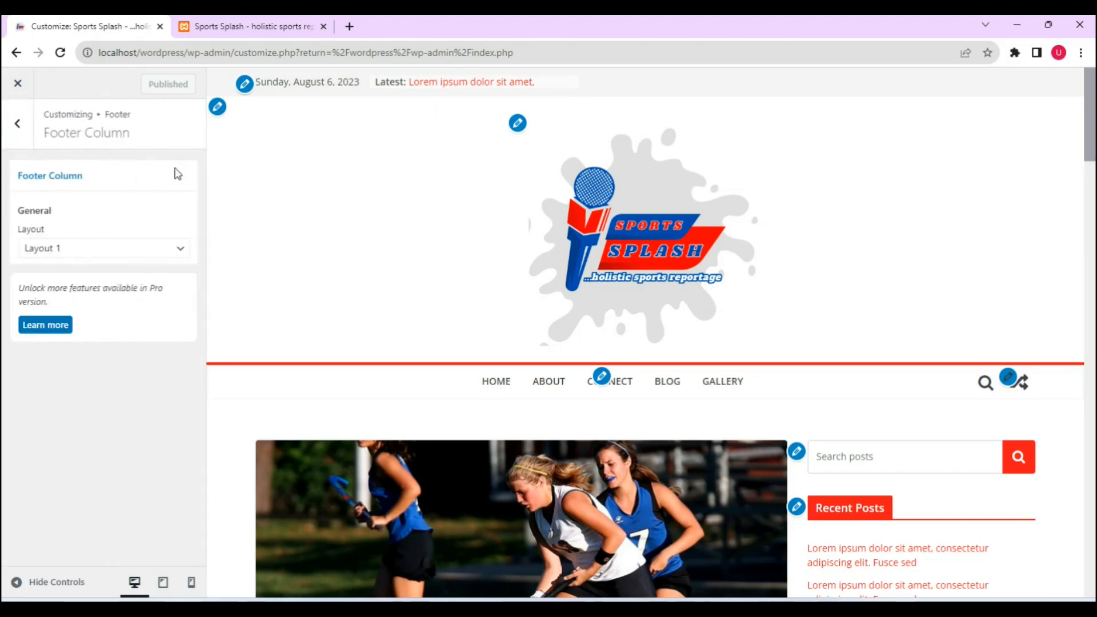
click(141, 252)
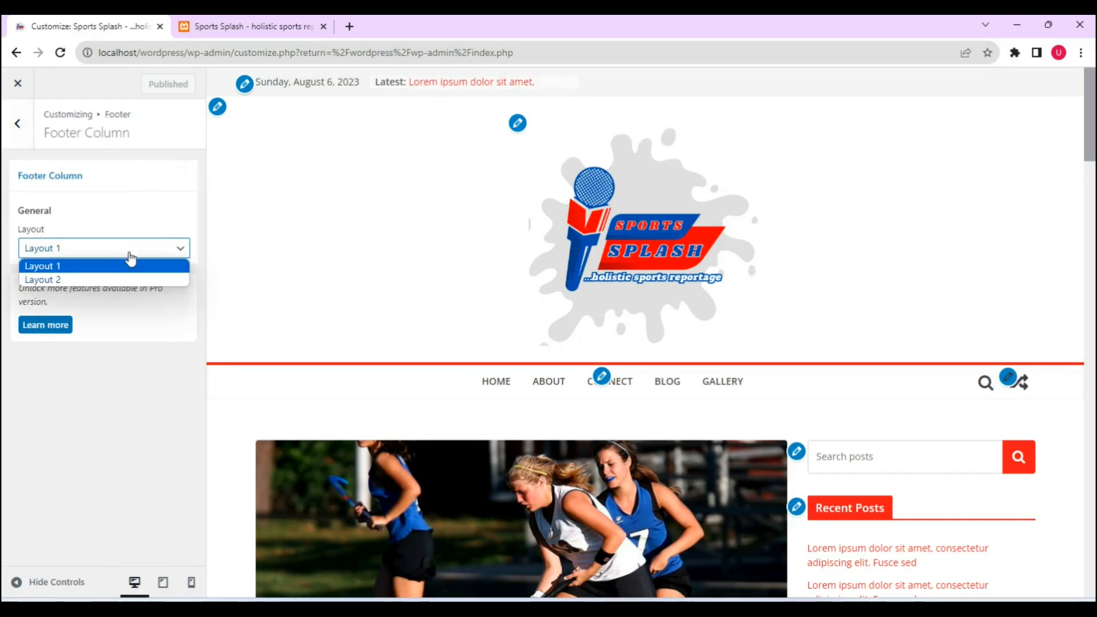
click(120, 266)
click(109, 248)
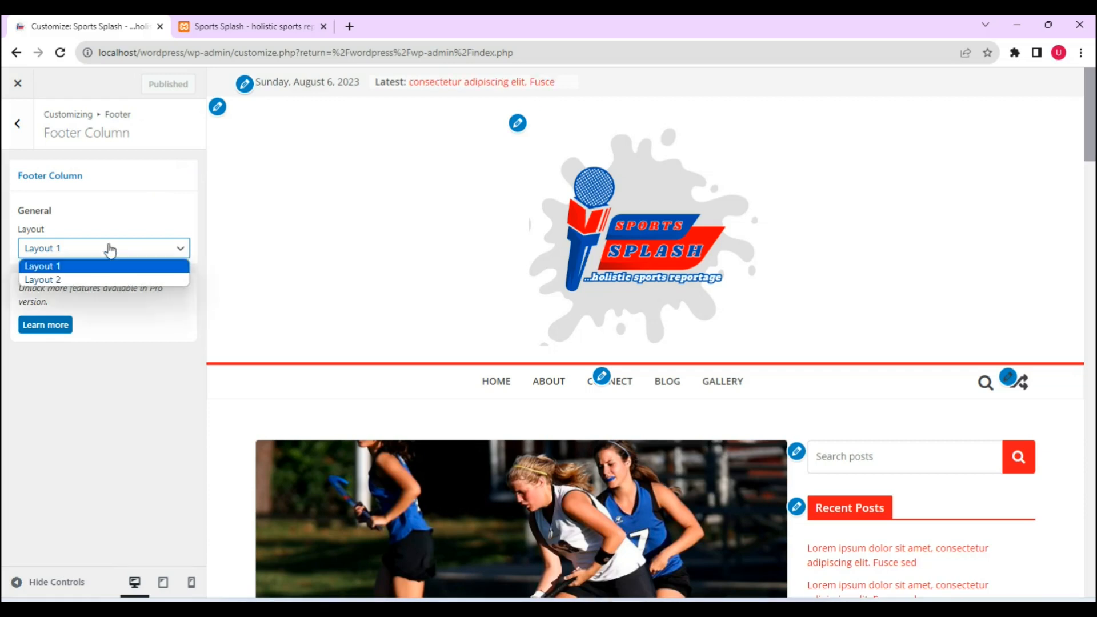
click(118, 278)
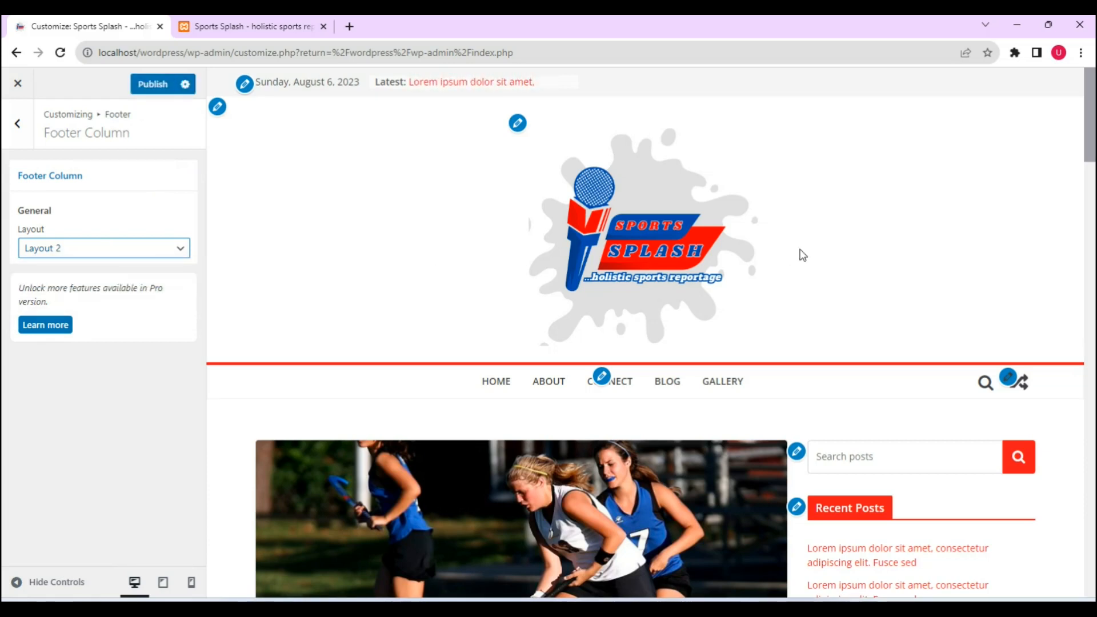
drag(1089, 138, 1058, 571)
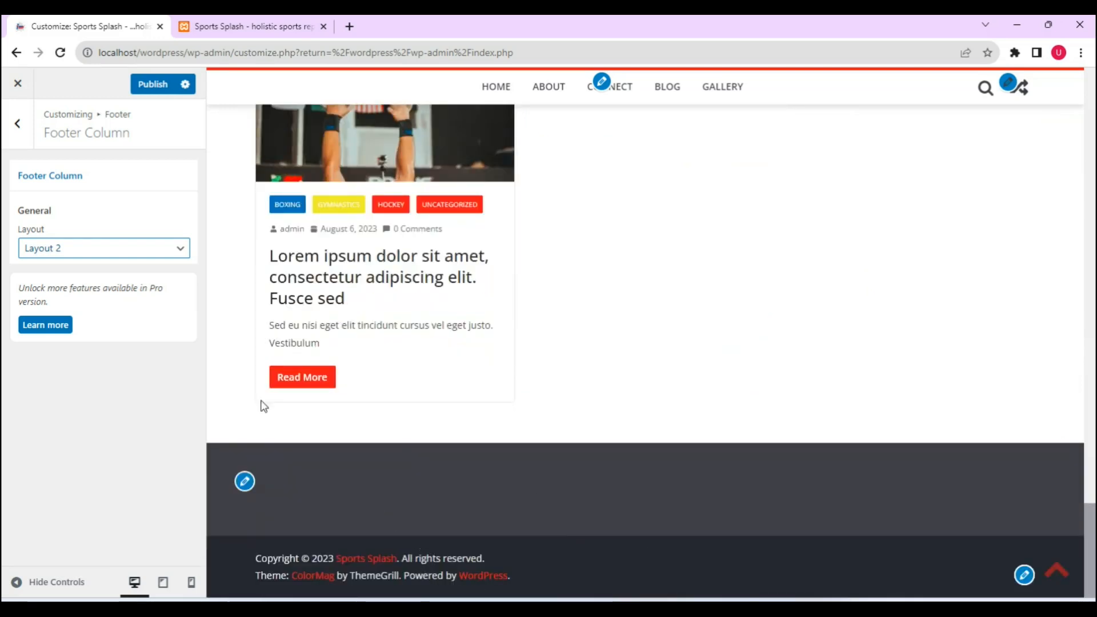
Set the footer column's layout to Layout 1 and publish
click(183, 252)
click(142, 262)
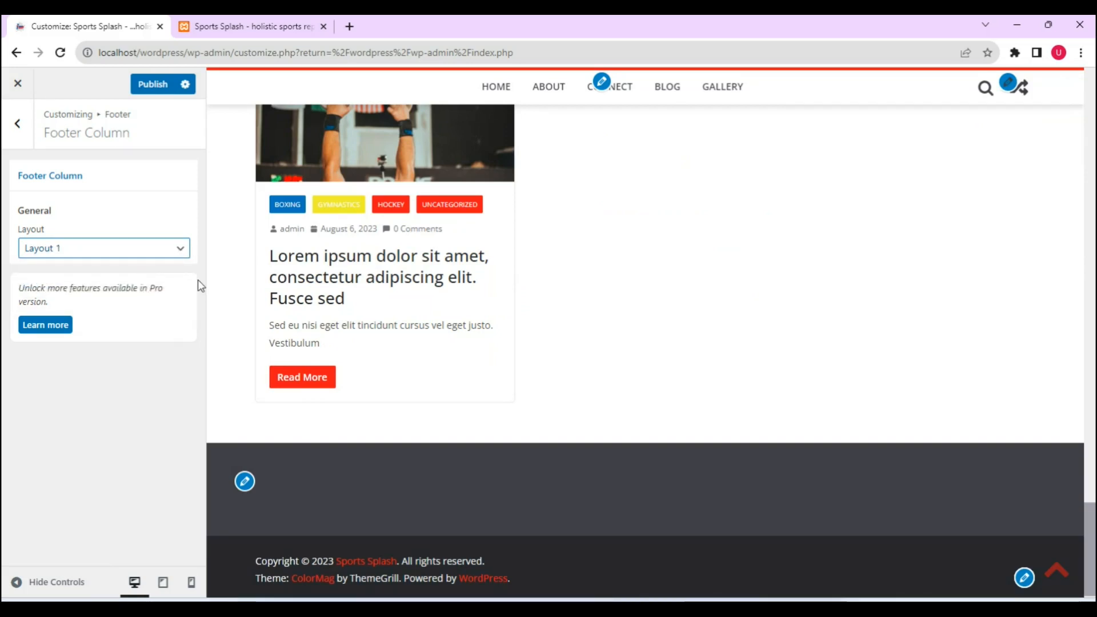
click(153, 86)
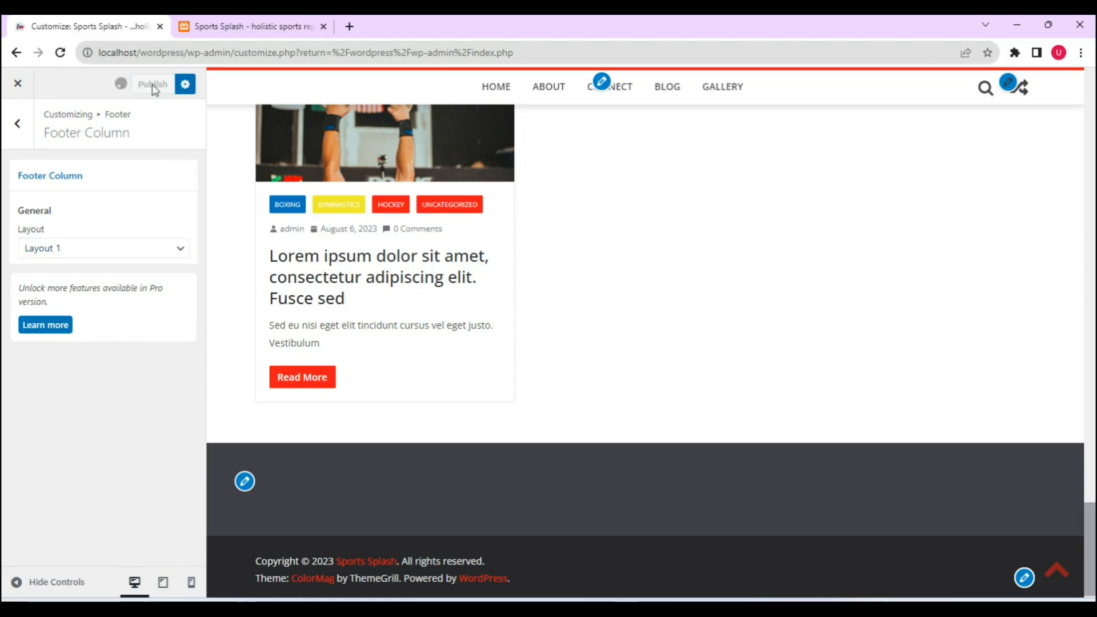
Examine the Footer Bar settings and the Social Icons options for position and social network links
click(17, 127)
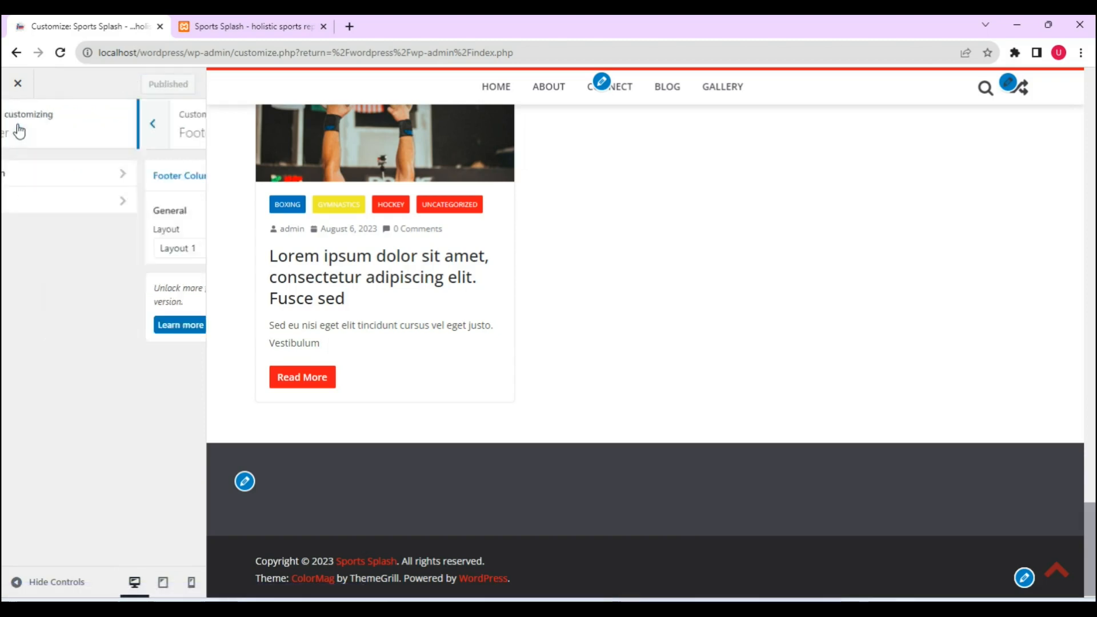
click(71, 199)
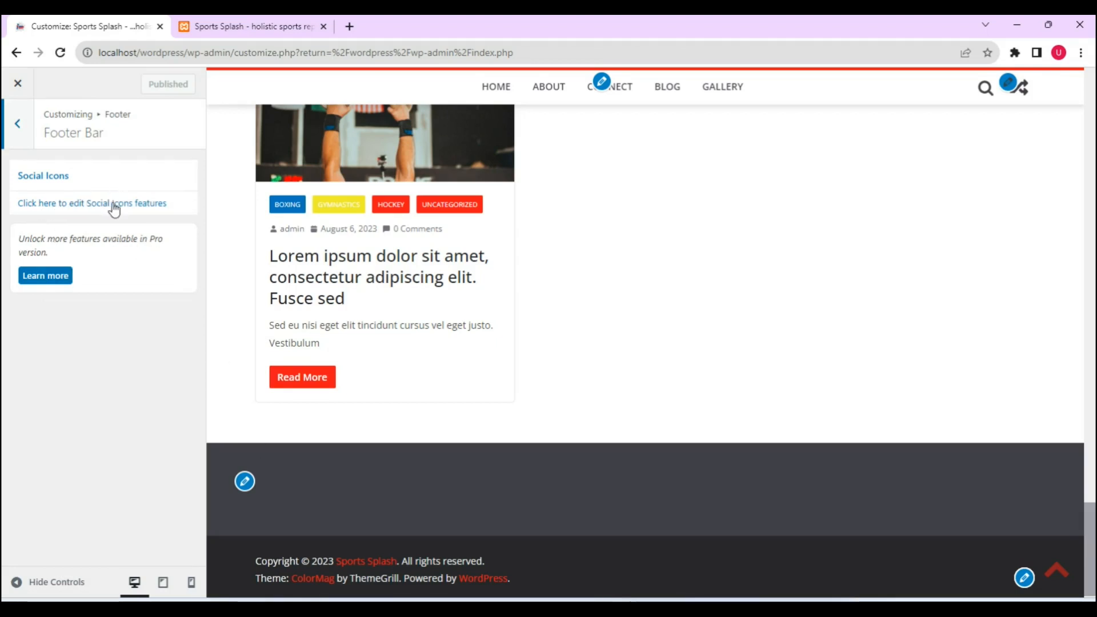
click(15, 127)
click(14, 127)
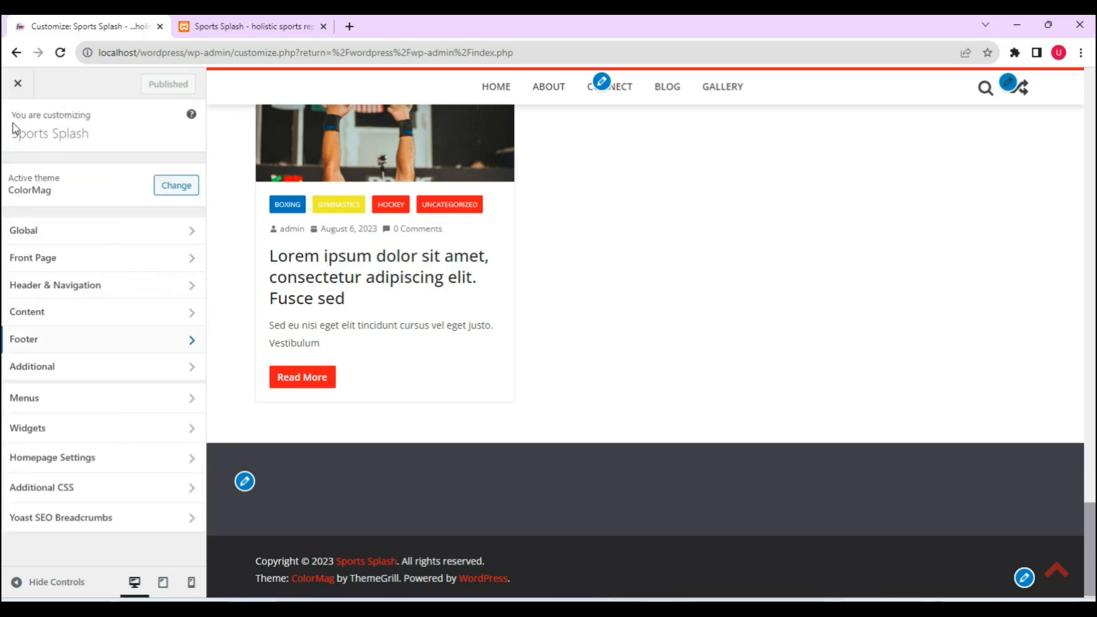
click(128, 367)
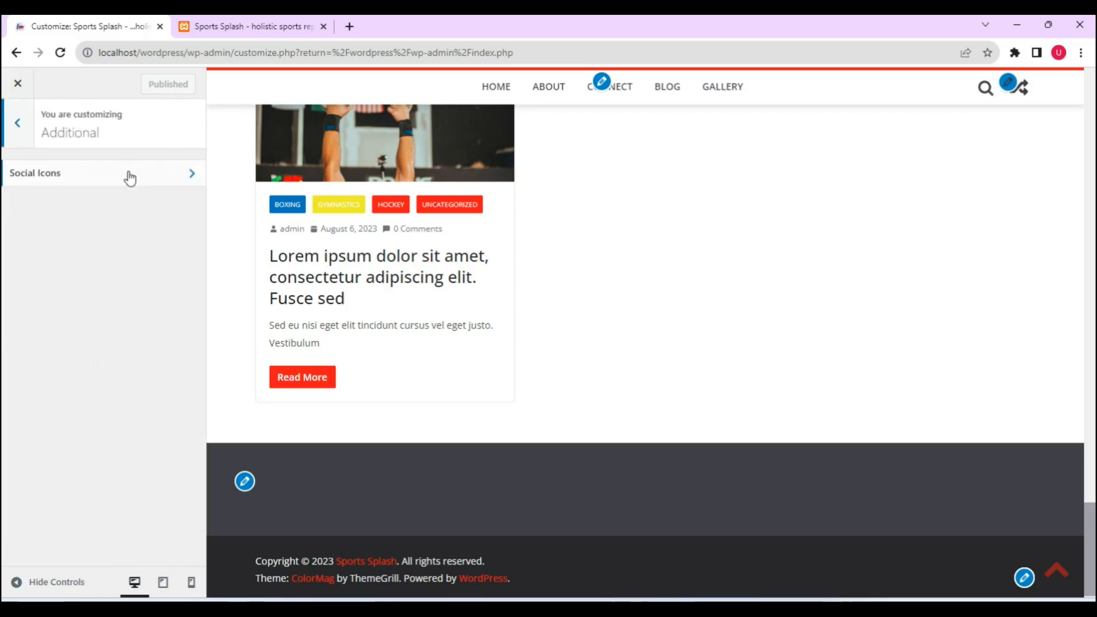
click(128, 175)
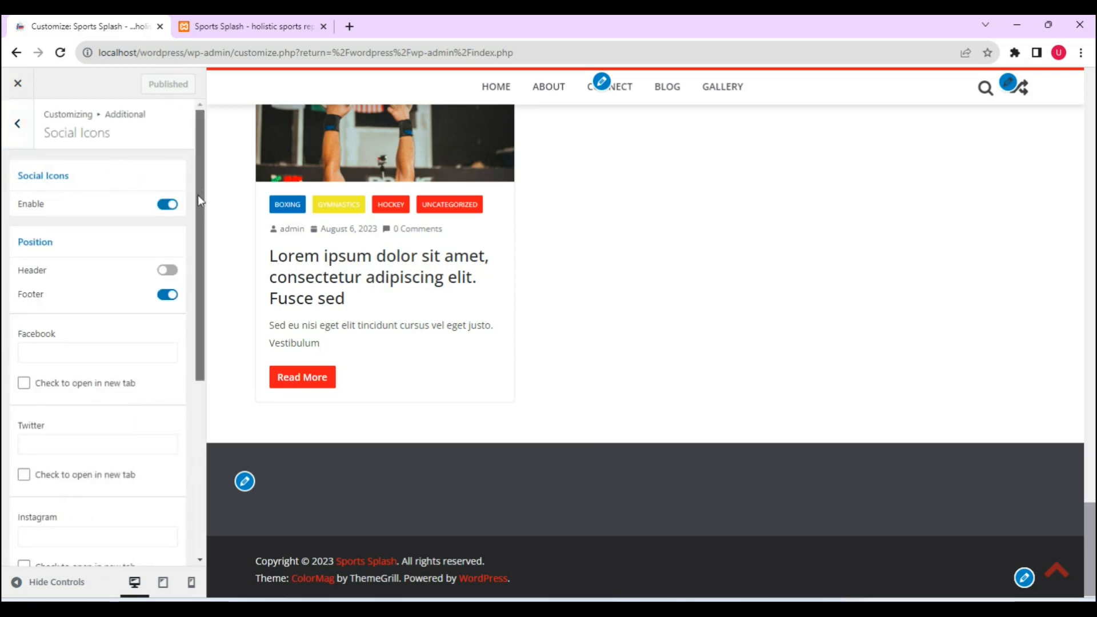
drag(198, 195, 200, 223)
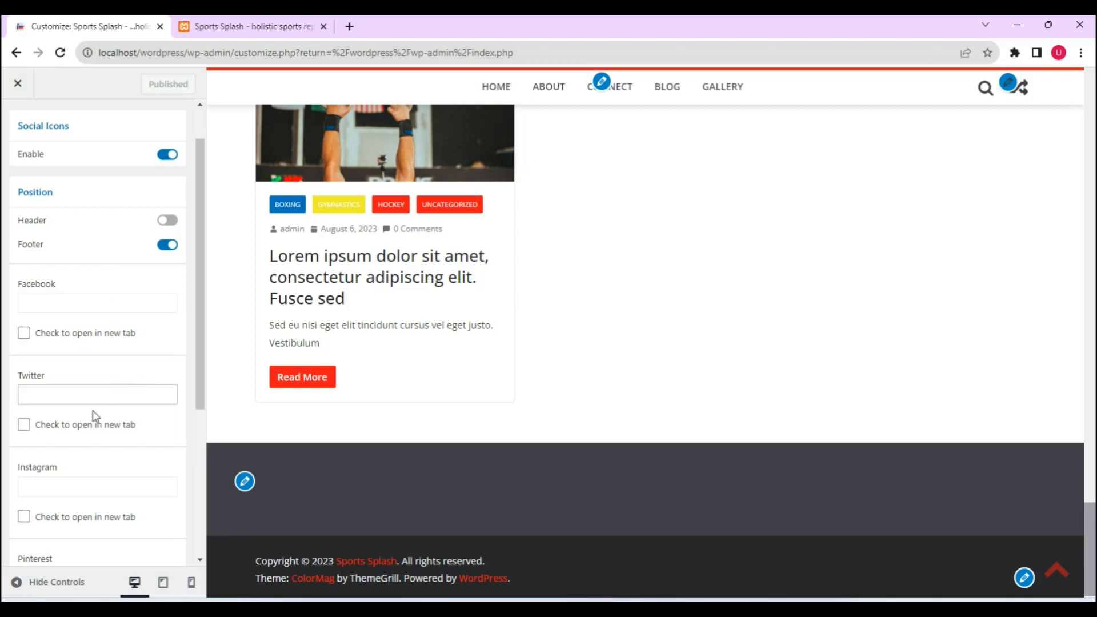
drag(201, 383, 163, 585)
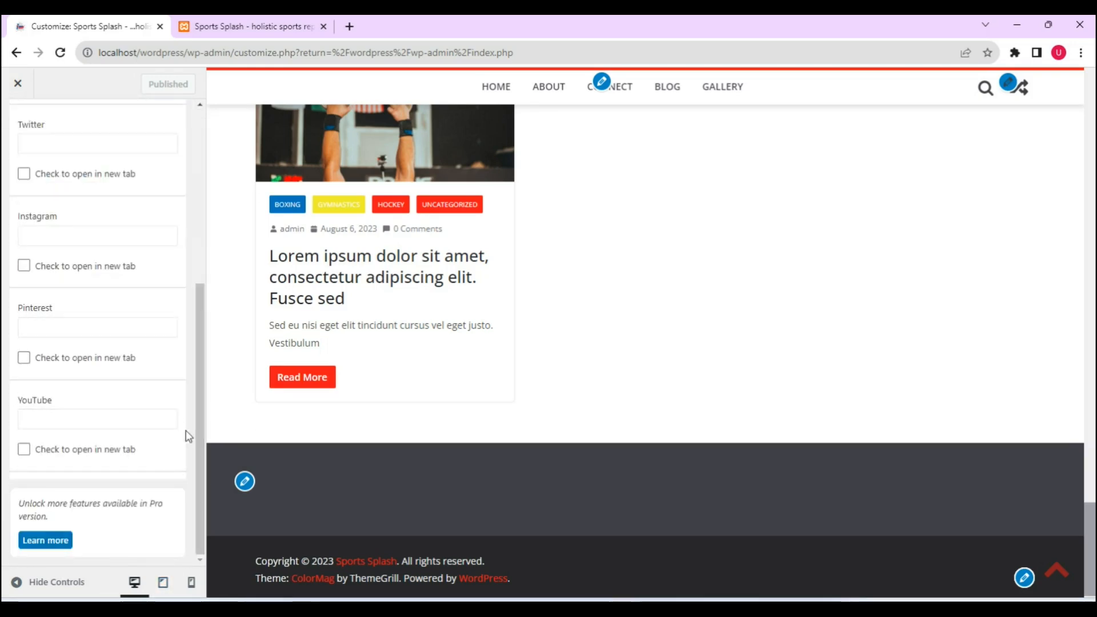
drag(198, 426, 193, 197)
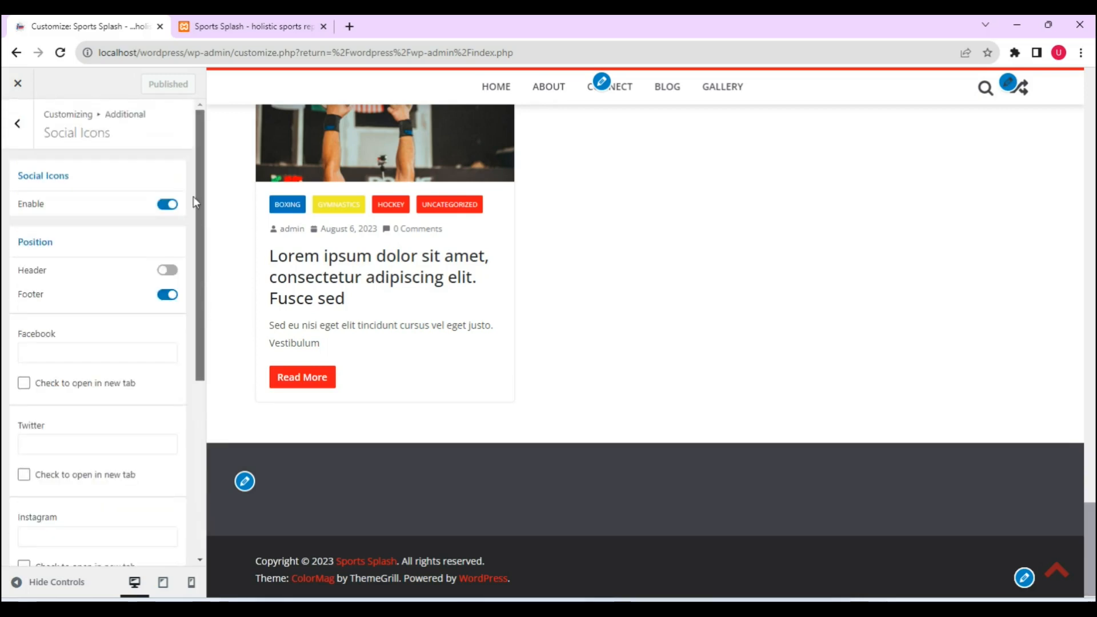
Assign Main Menu to the Primary Menu location and publish the change
click(16, 124)
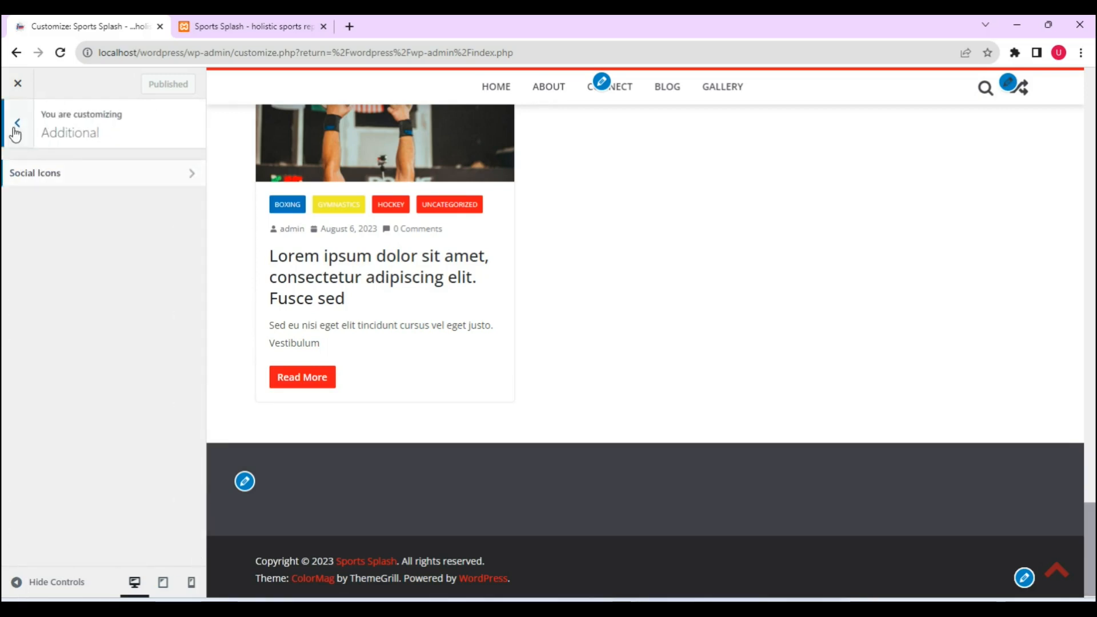
click(17, 129)
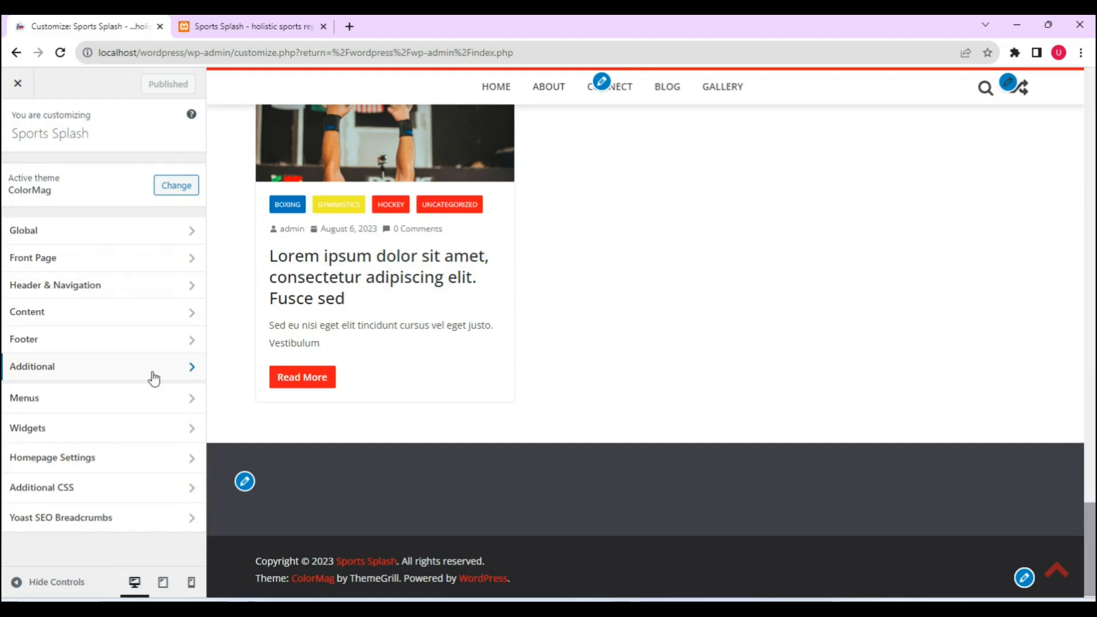
click(134, 407)
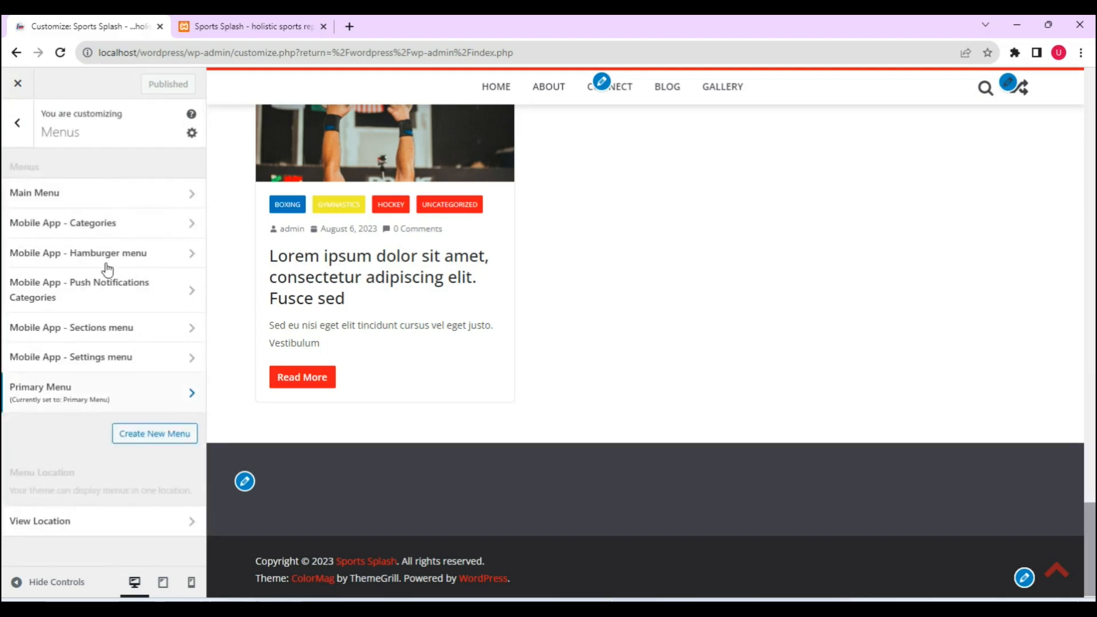
click(180, 193)
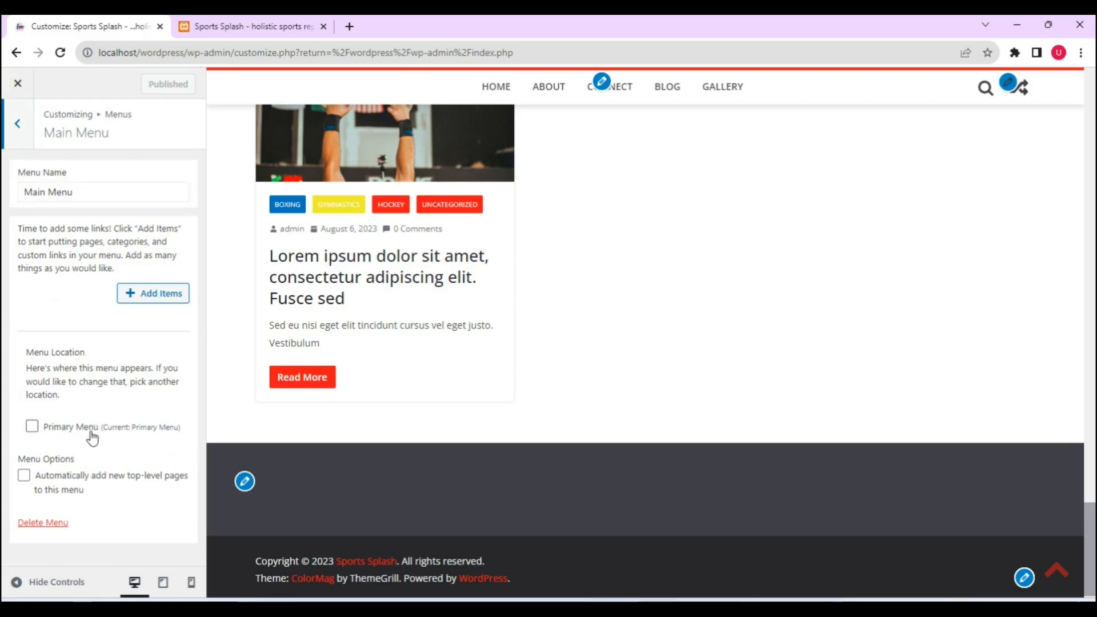
click(32, 427)
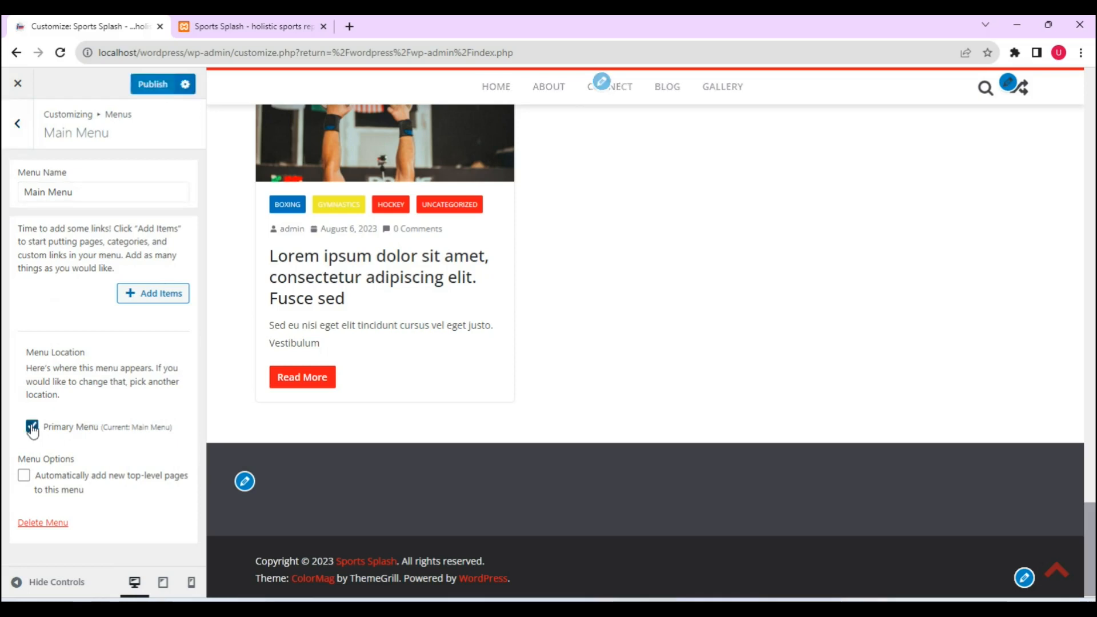
click(152, 84)
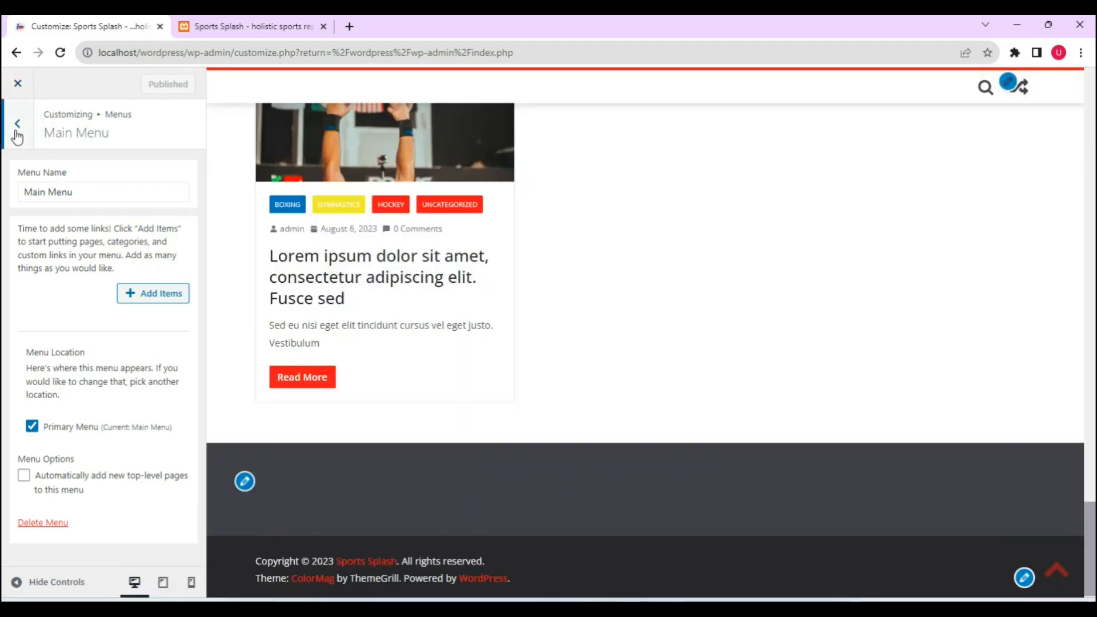
Examine the theme's widget areas in the customizer, including the blocks inside the Right Sidebar
click(17, 131)
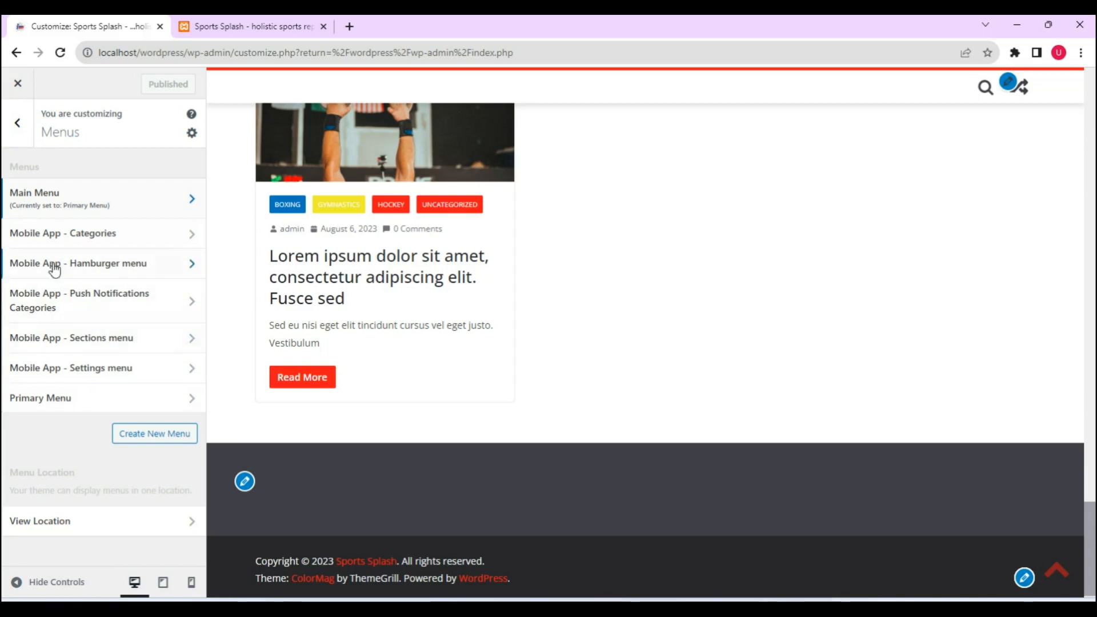
click(19, 120)
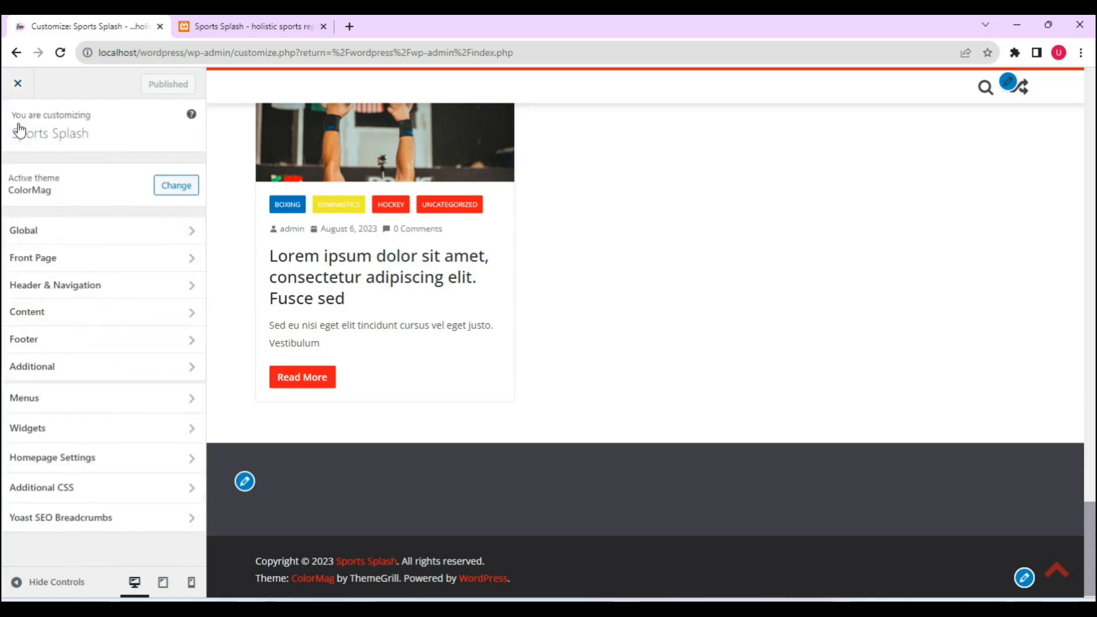
click(135, 438)
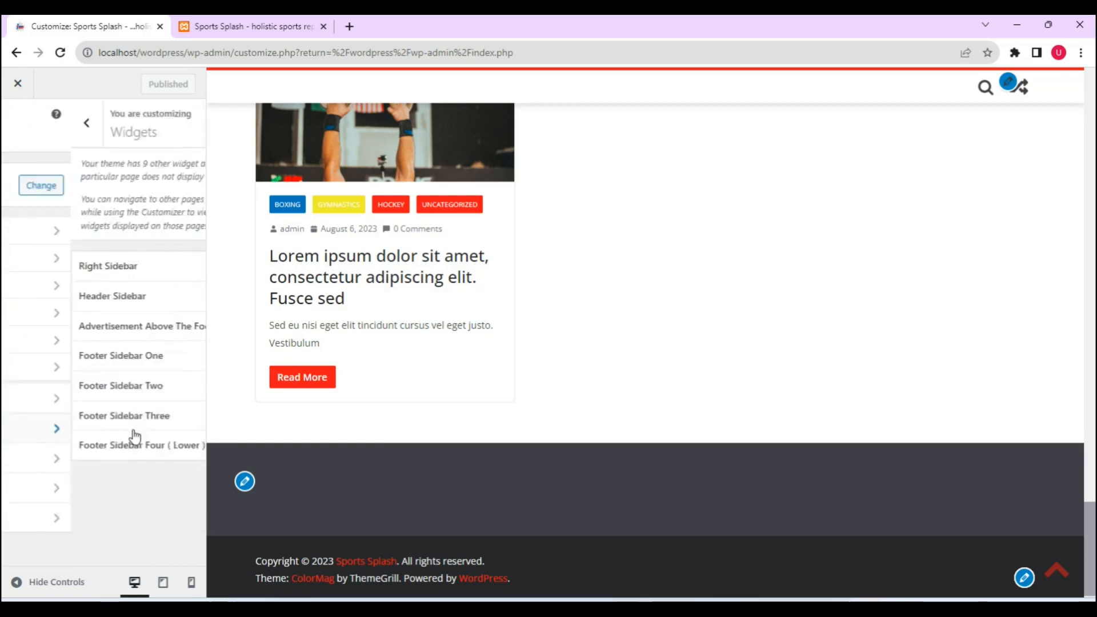
click(159, 277)
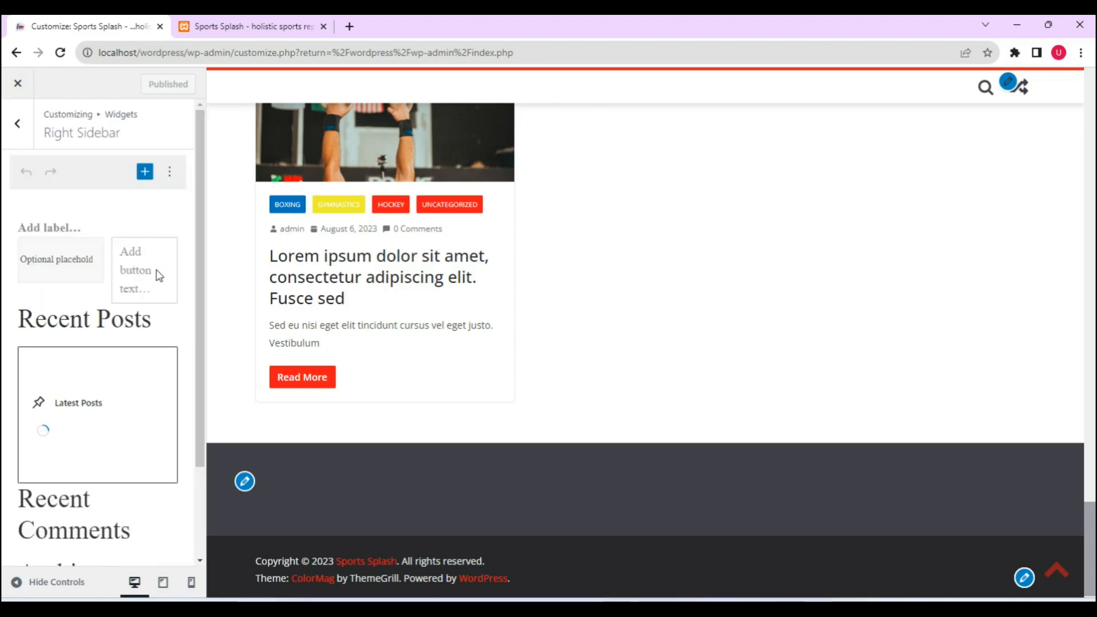
scroll(194, 307, down, 2)
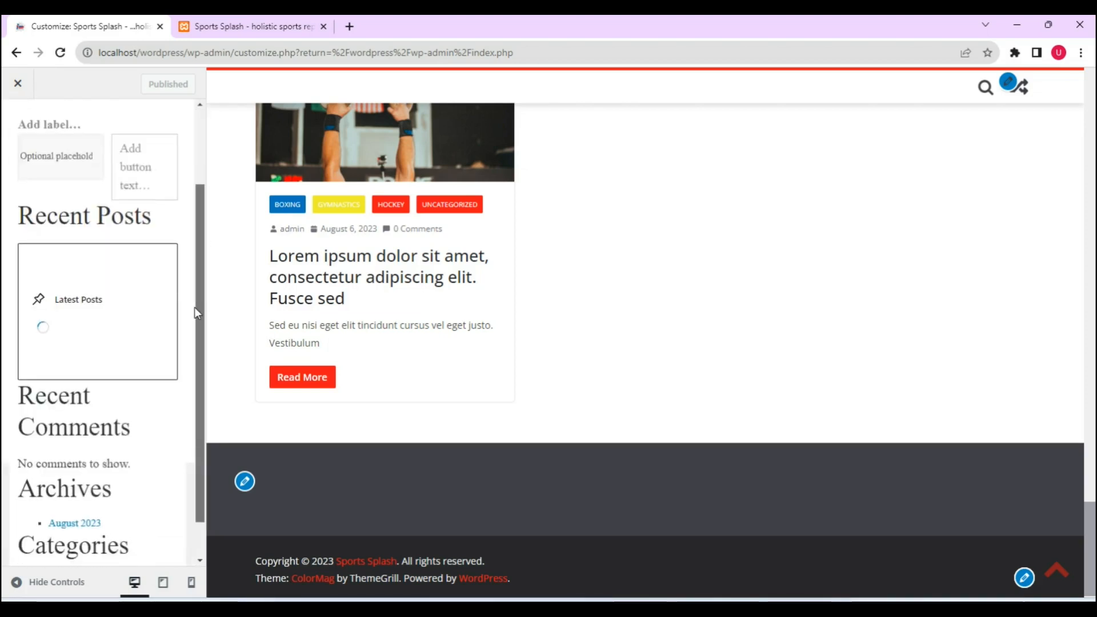
drag(191, 375, 205, 247)
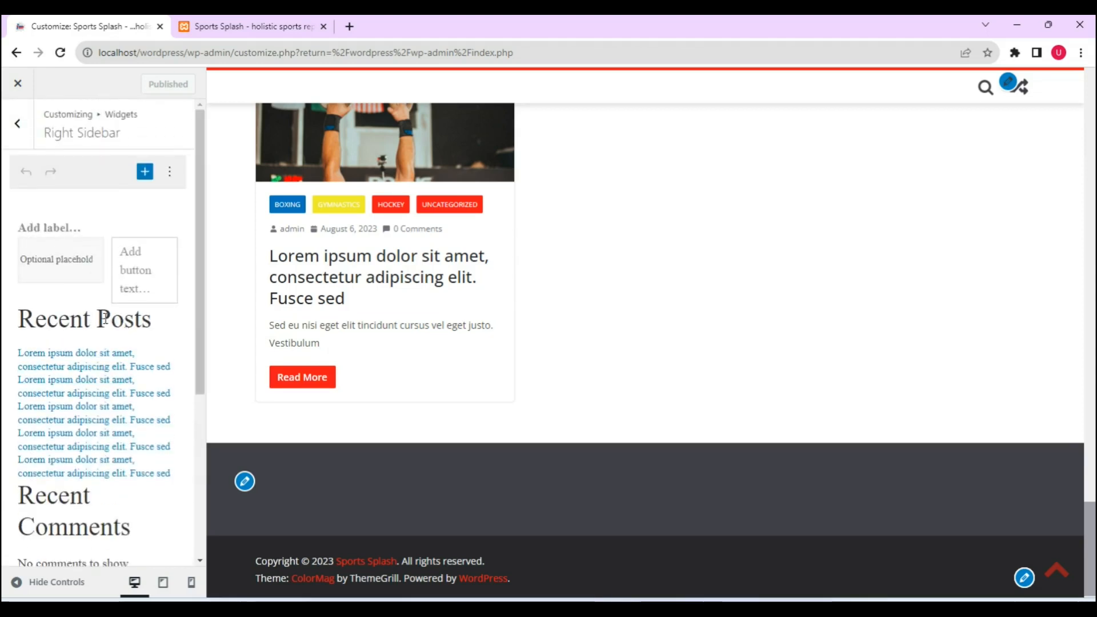
click(18, 127)
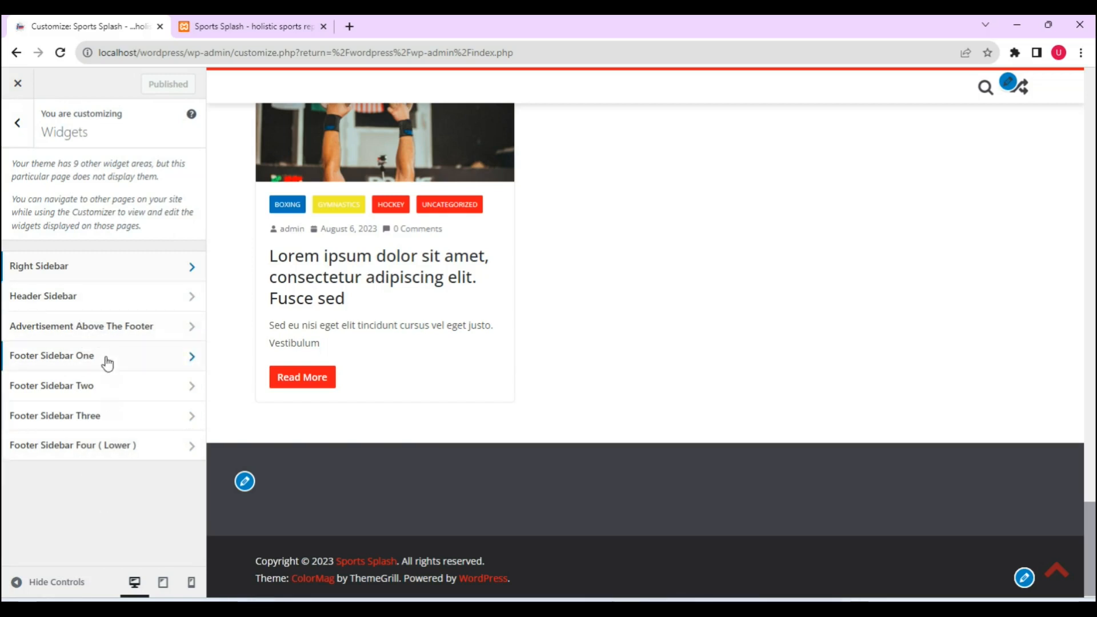
click(18, 126)
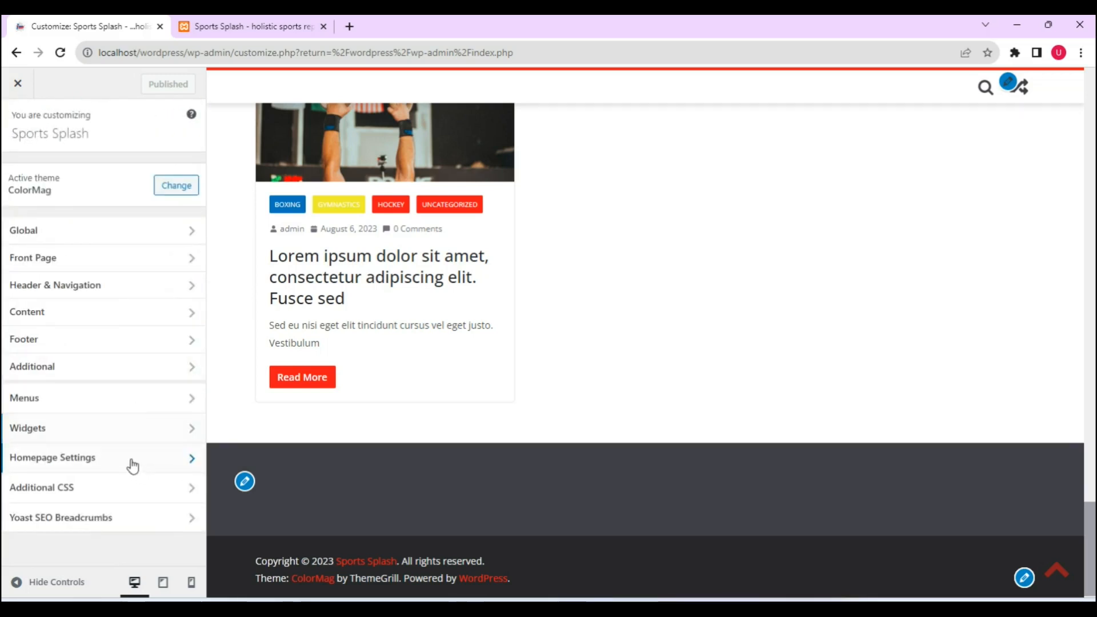
Try displaying the latest posts as the homepage and check the result in the site preview
click(132, 466)
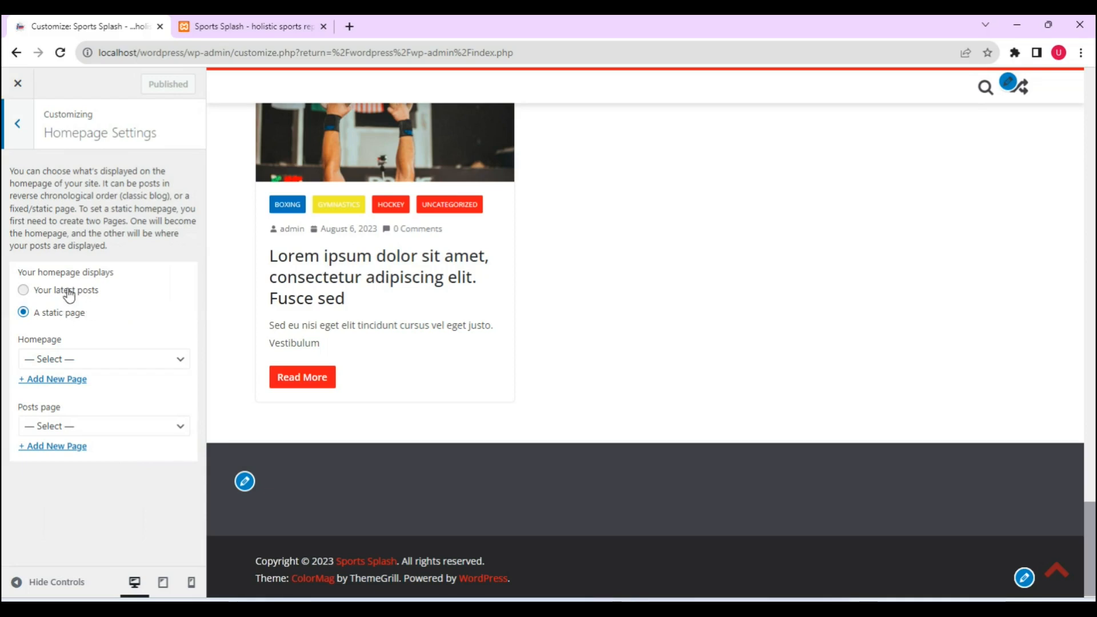
click(22, 289)
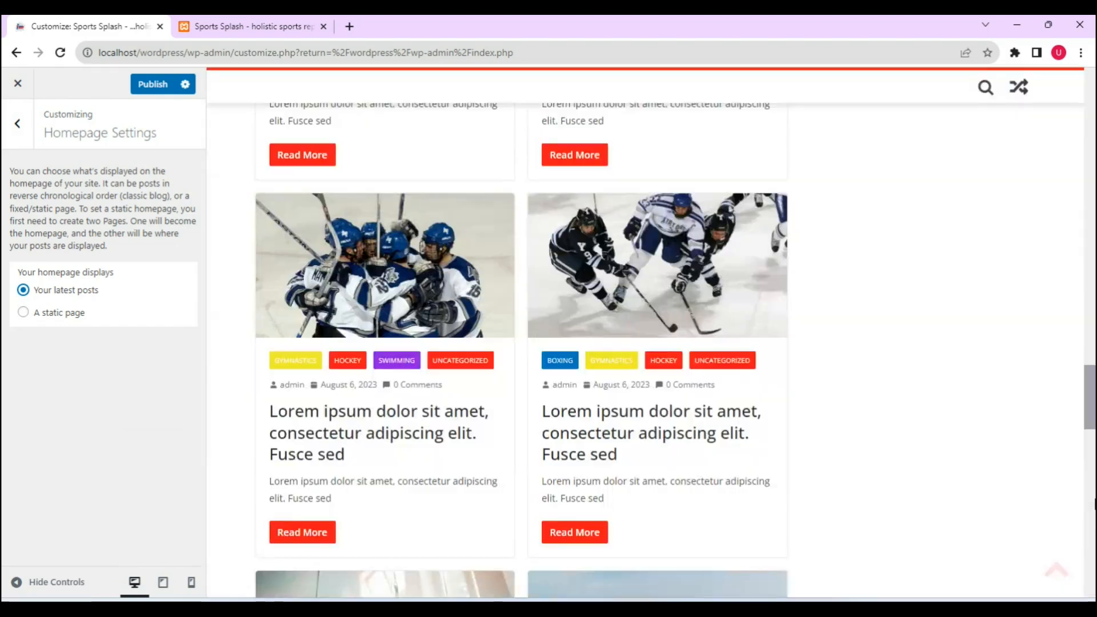
drag(1091, 425, 1060, 167)
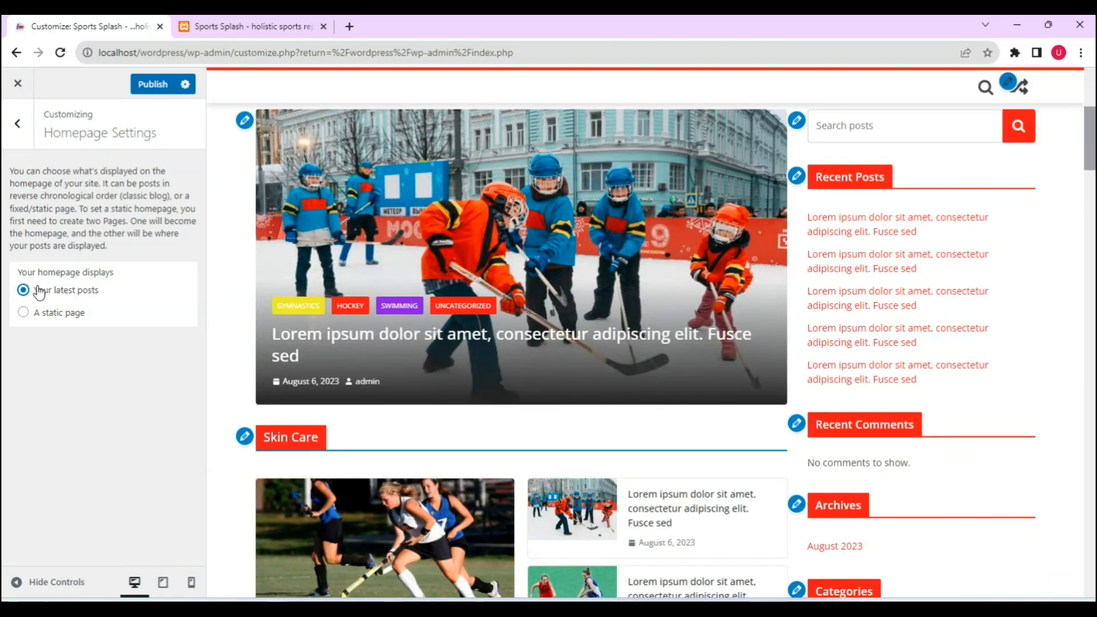
Set the homepage to a static page with Home as homepage and Blog as posts page, and publish
click(24, 314)
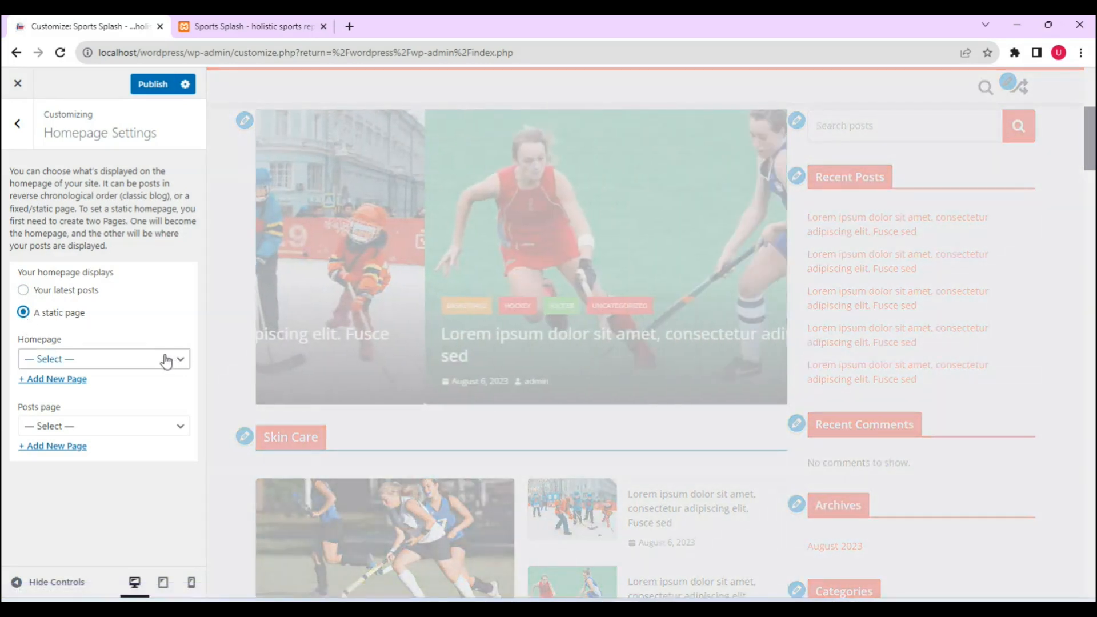
click(165, 359)
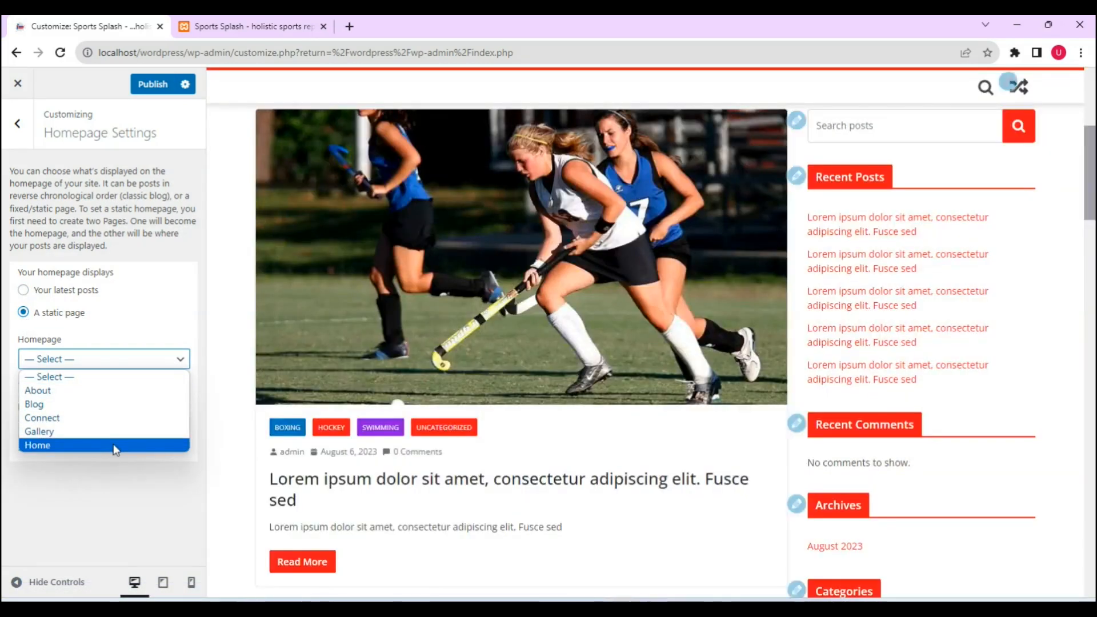
click(110, 445)
click(147, 432)
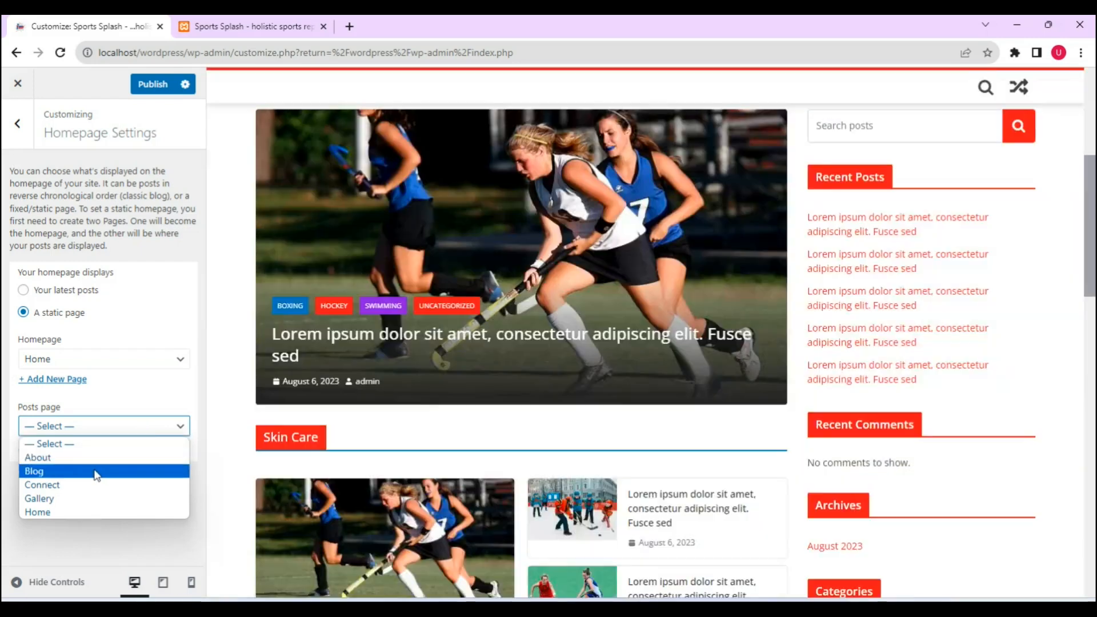
click(97, 471)
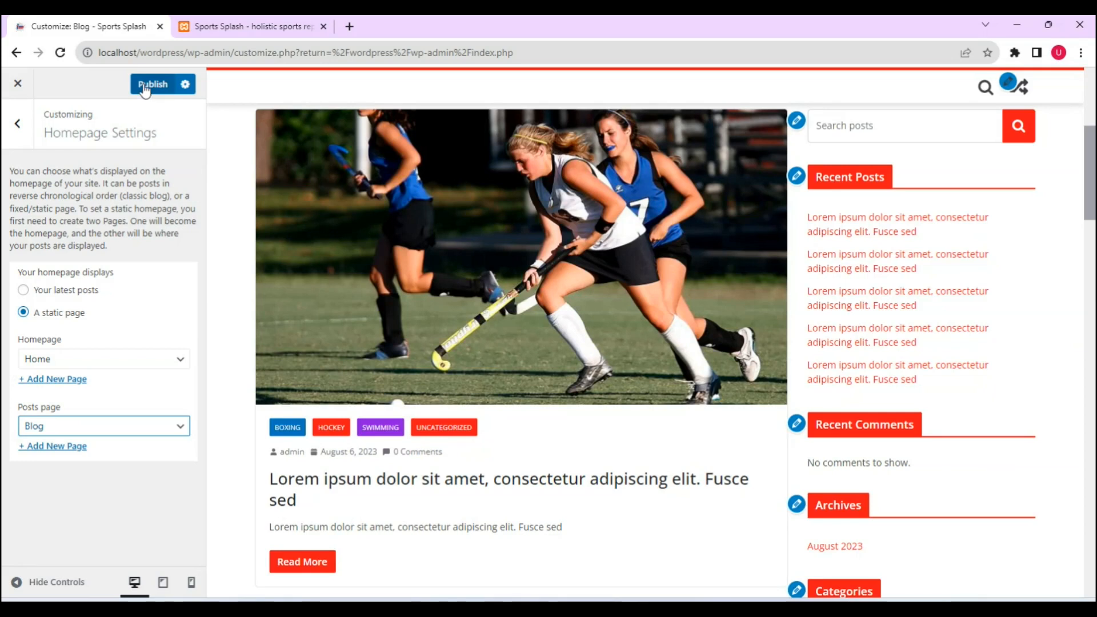
click(145, 86)
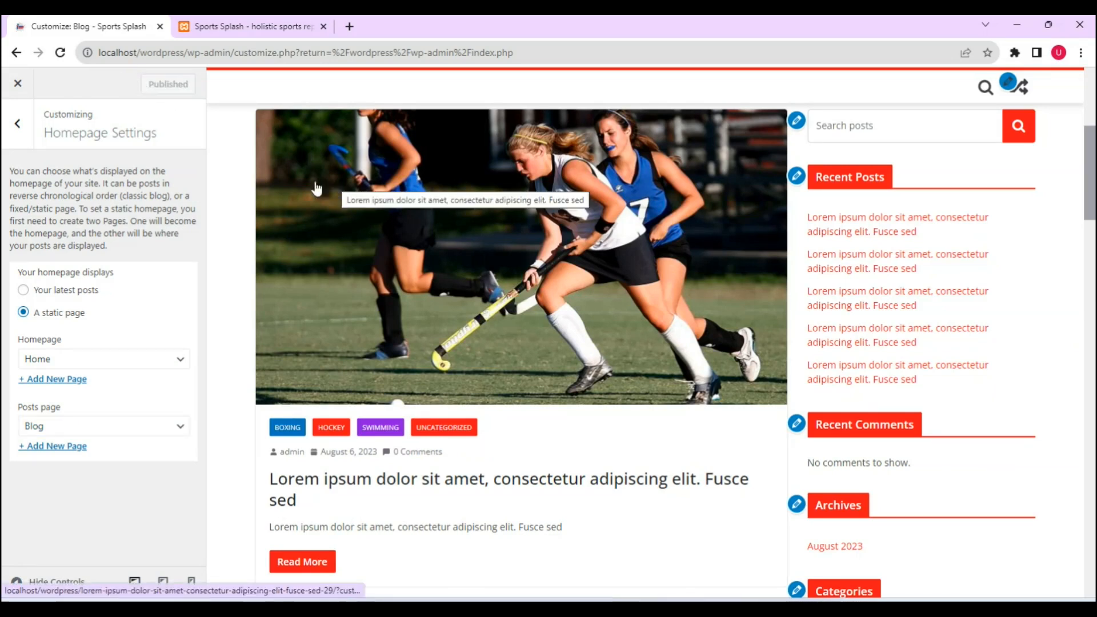
click(18, 124)
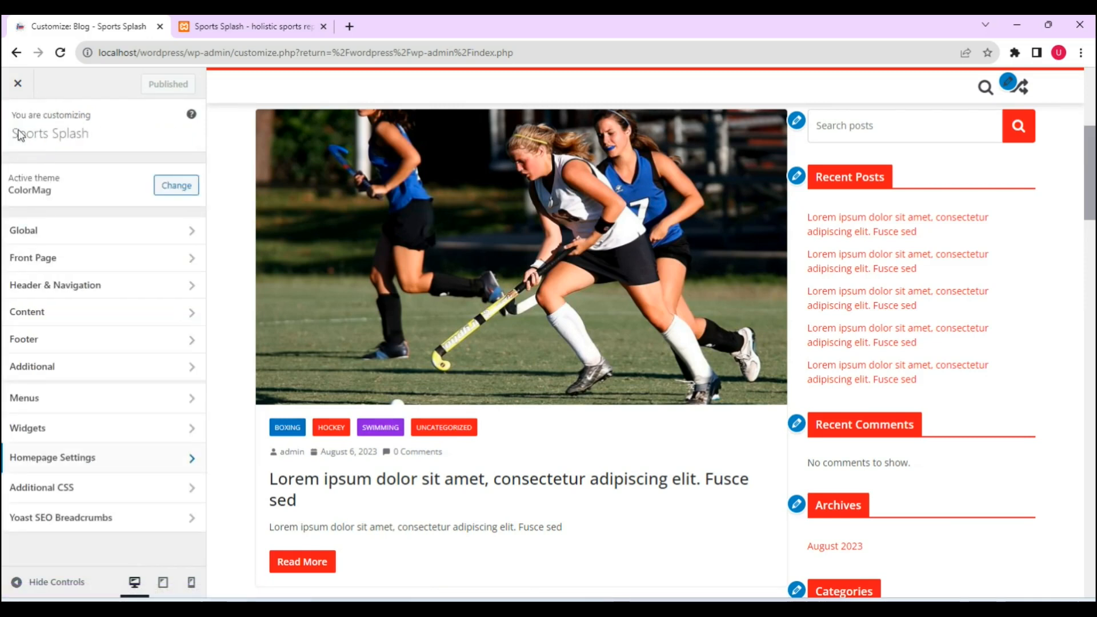
Examine the Additional CSS editor and the Yoast SEO Breadcrumbs settings in the customizer
click(132, 497)
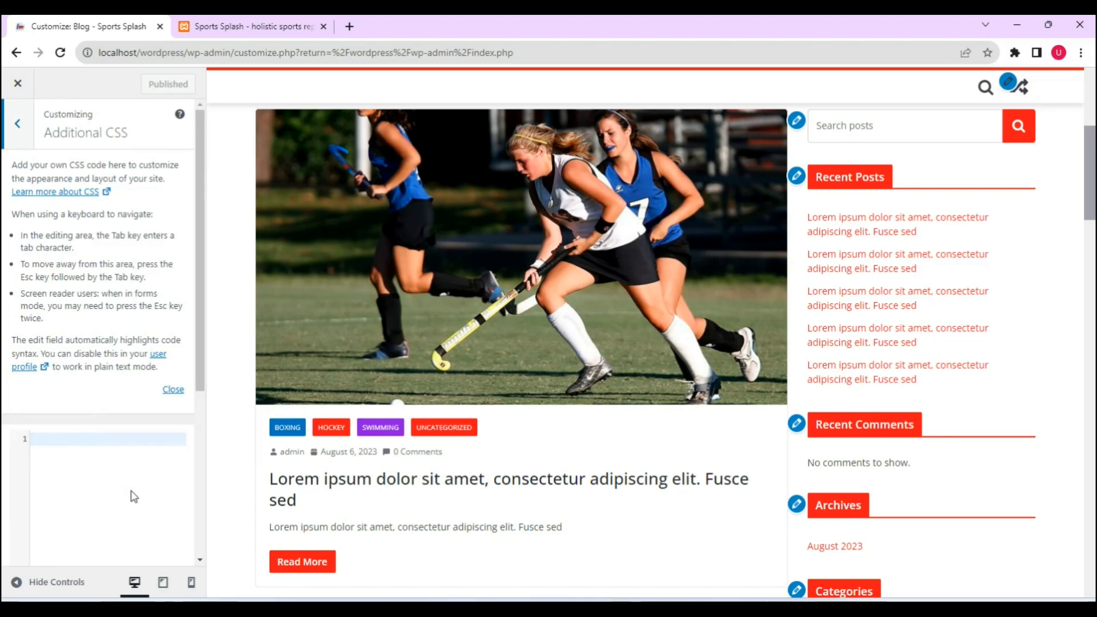
drag(204, 359, 200, 402)
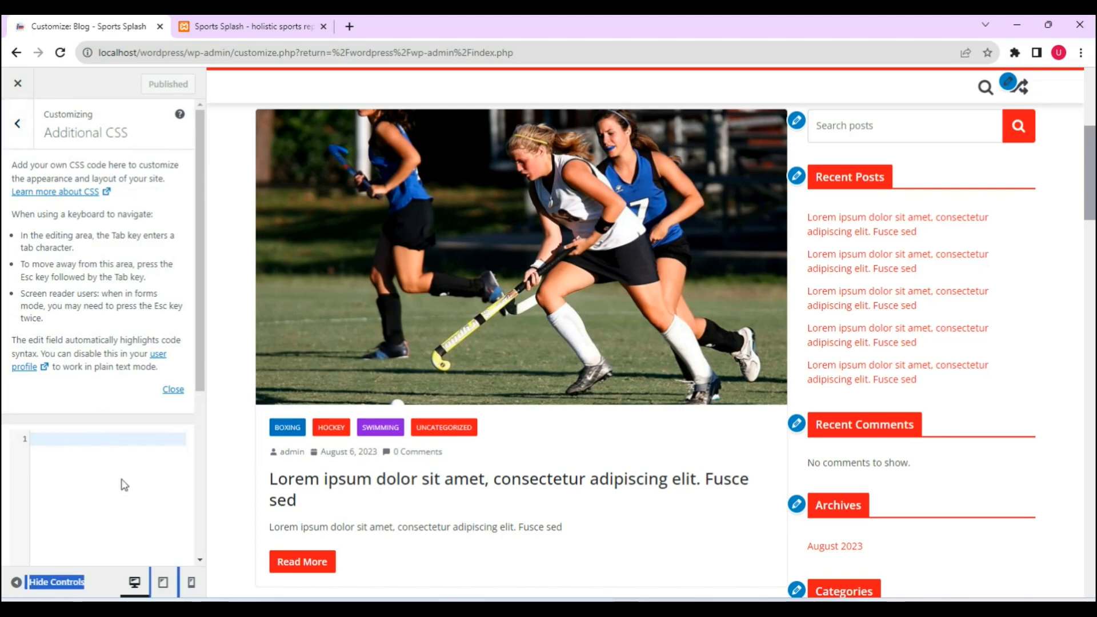
click(163, 434)
click(19, 136)
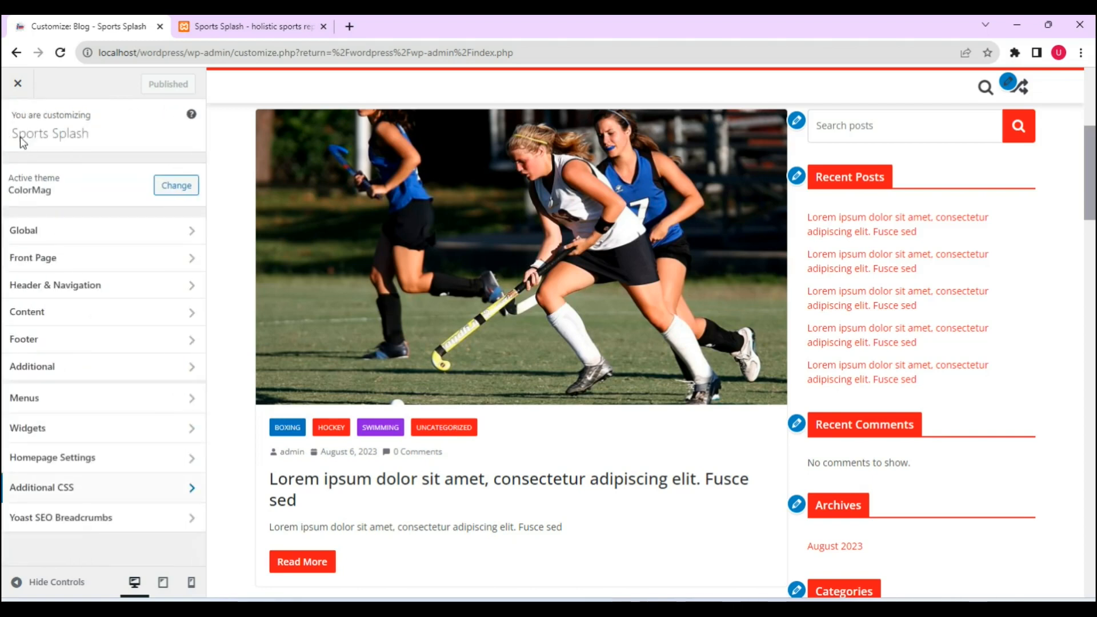
click(135, 517)
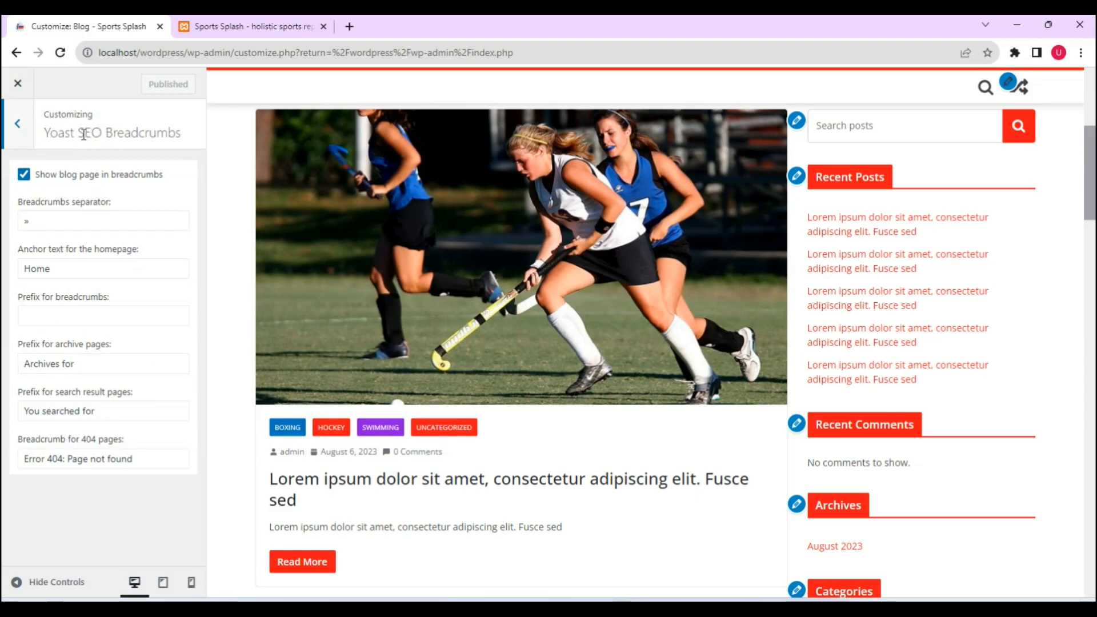
click(15, 126)
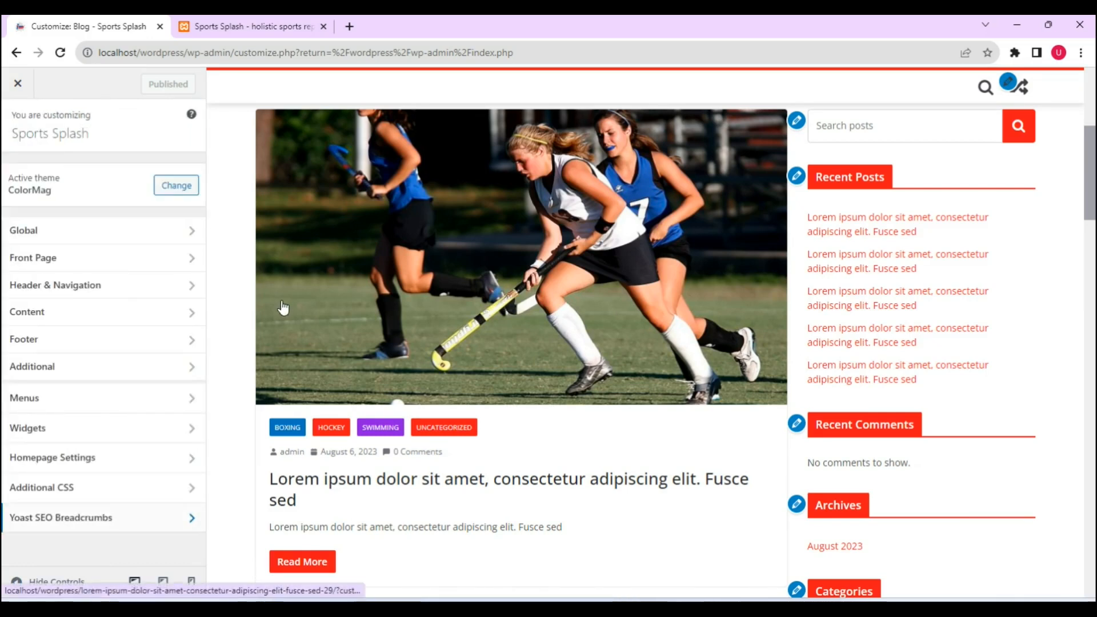
drag(1091, 197, 1047, 122)
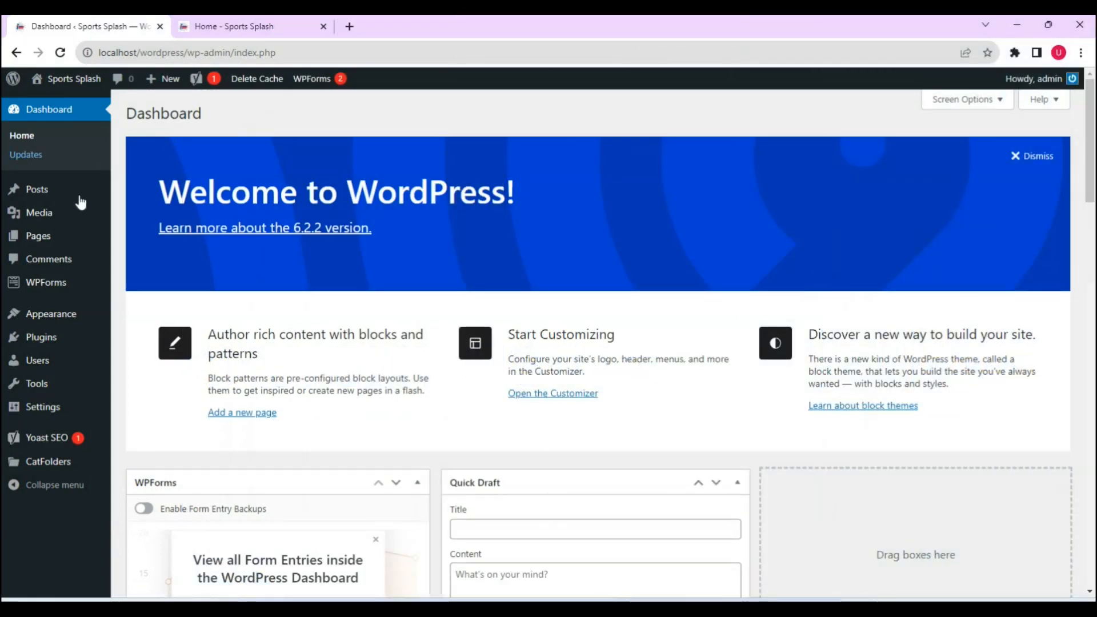
Open the theme's Widgets management page, collapse the Right Sidebar area and review the full list of widget areas
mouse_move(47, 324)
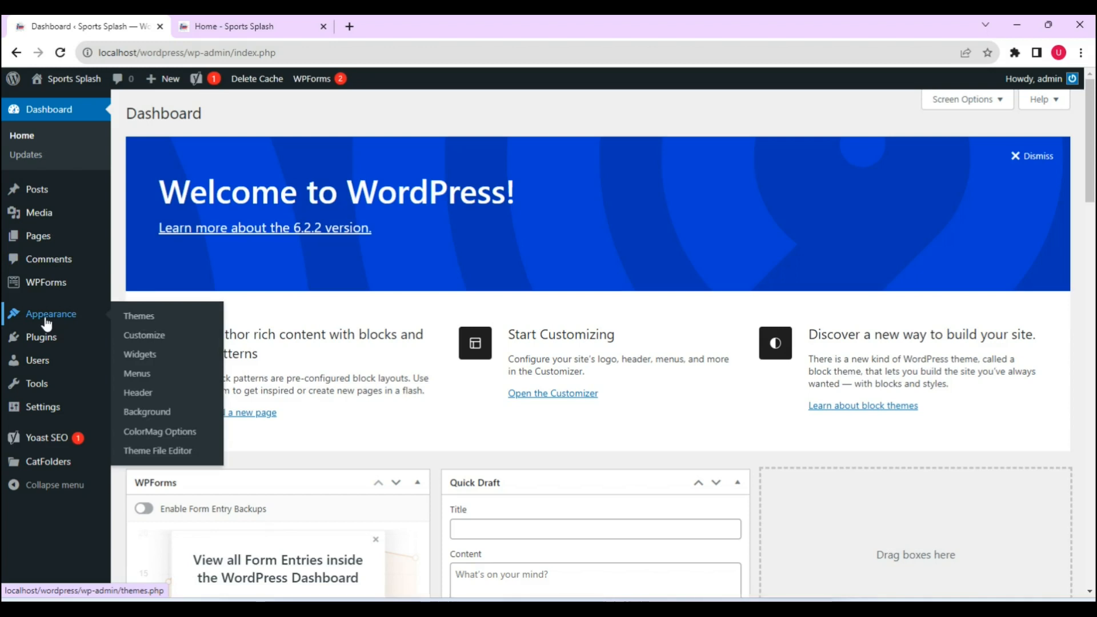
click(138, 355)
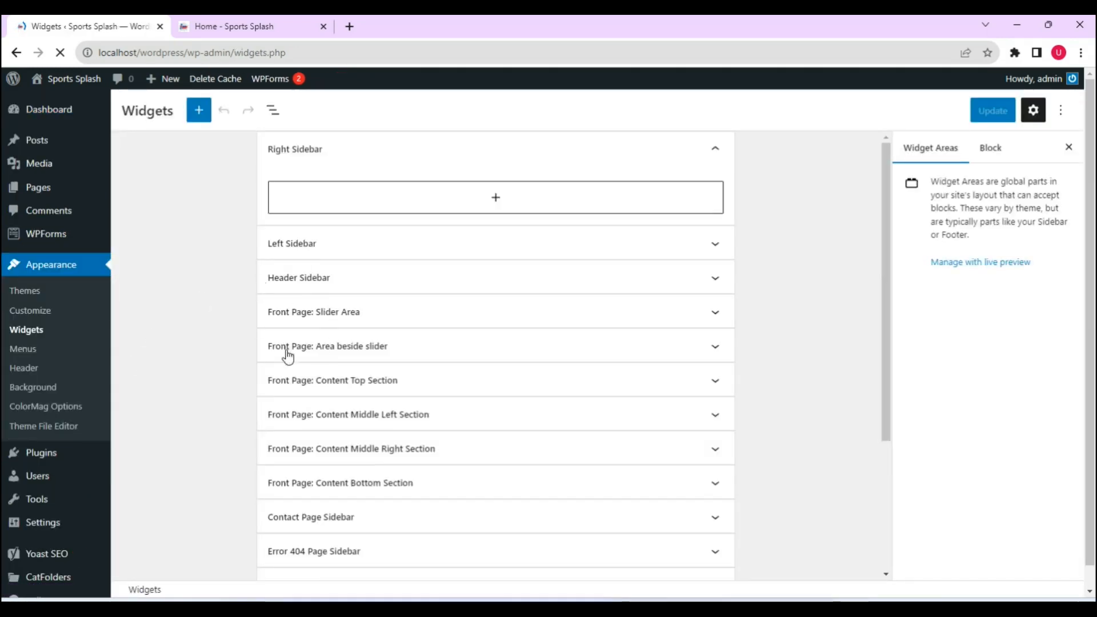
click(719, 159)
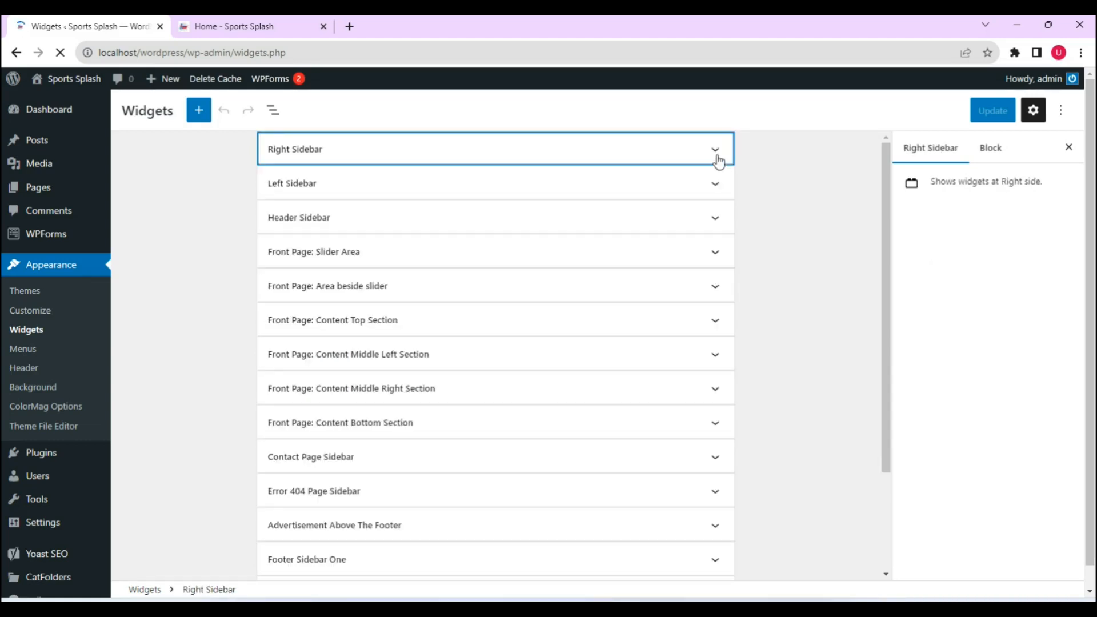
drag(887, 213, 888, 262)
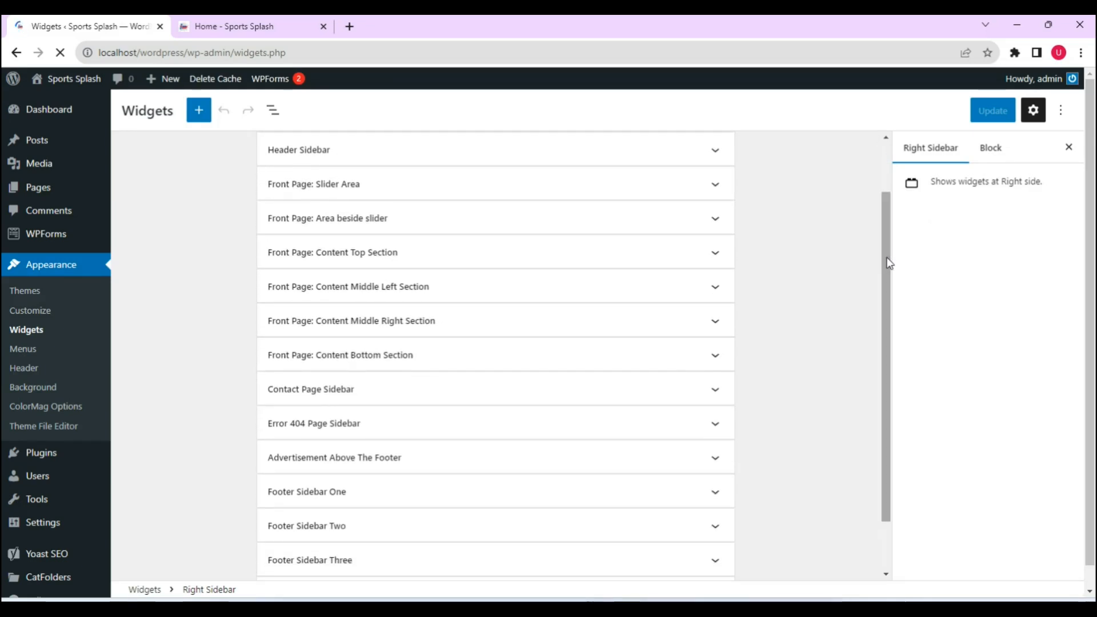
drag(882, 266, 888, 242)
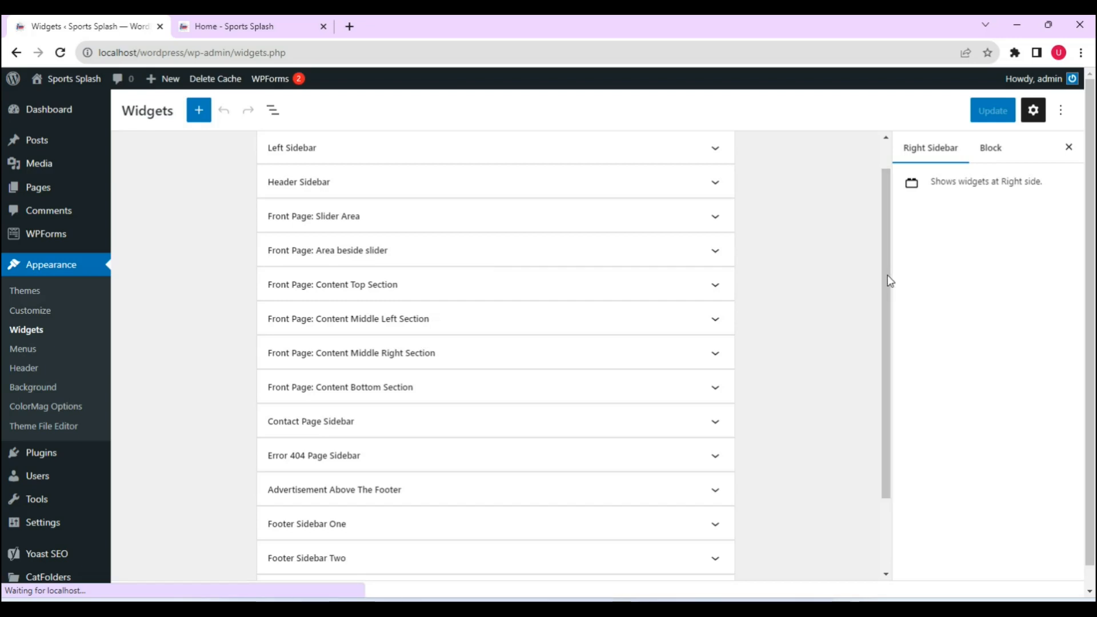
drag(883, 289, 878, 254)
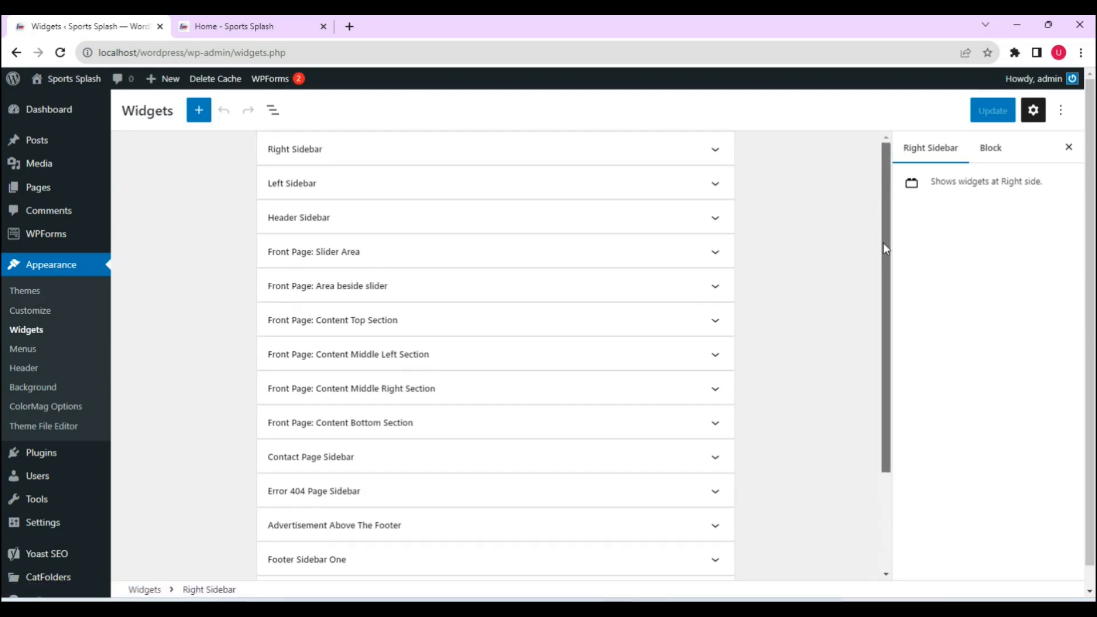
drag(882, 250, 880, 290)
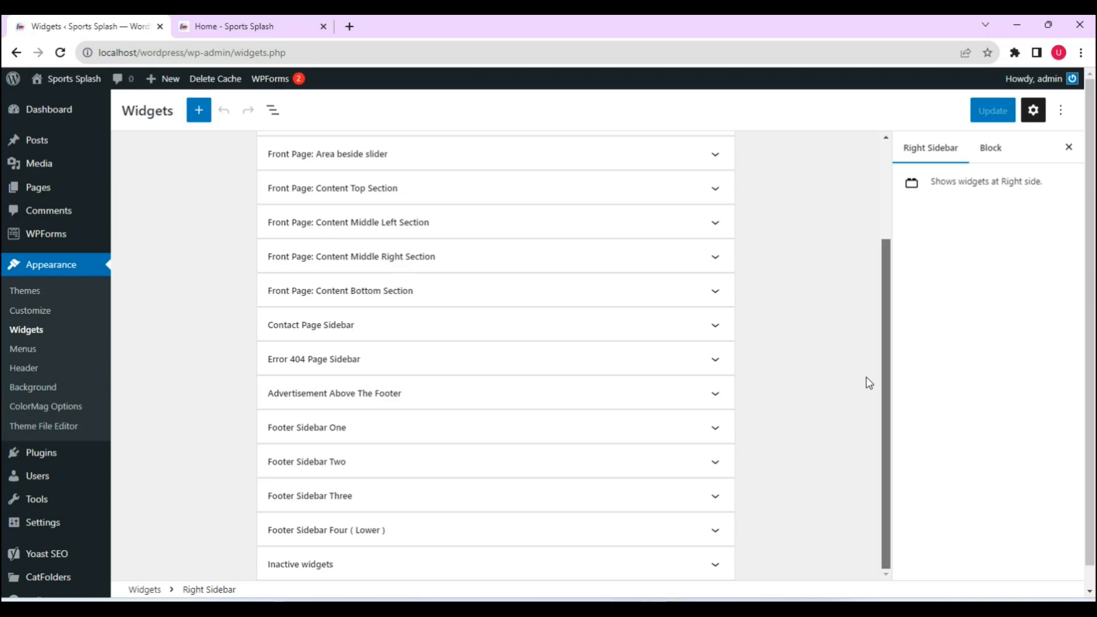
scroll(866, 376, up, 3)
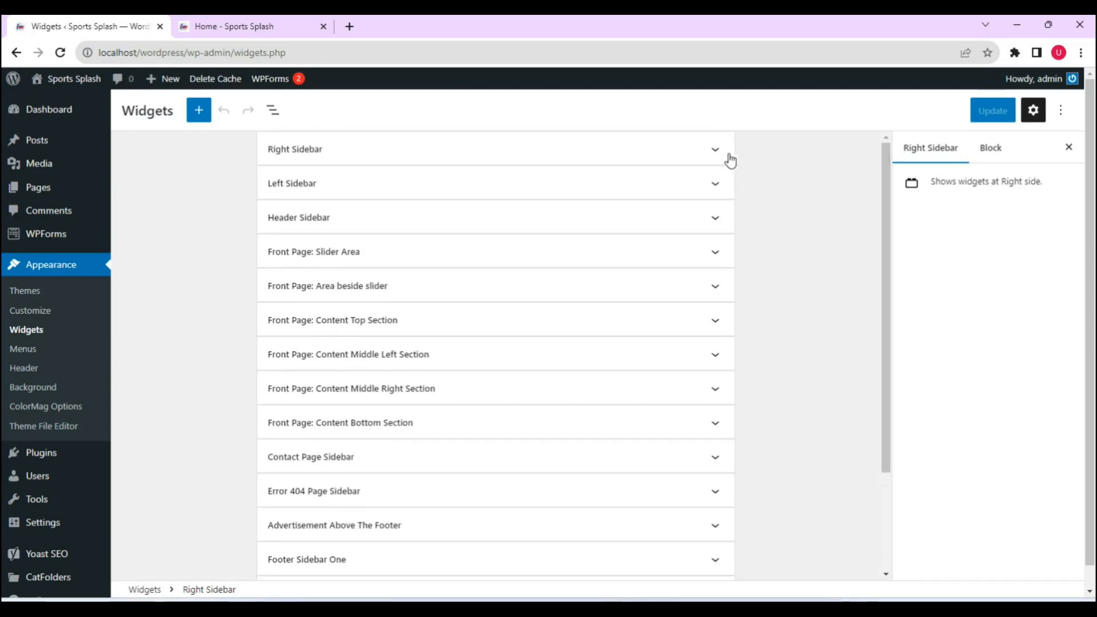
Expand the Right Sidebar widget area and compare its blocks with the sidebar on the live home page
click(710, 152)
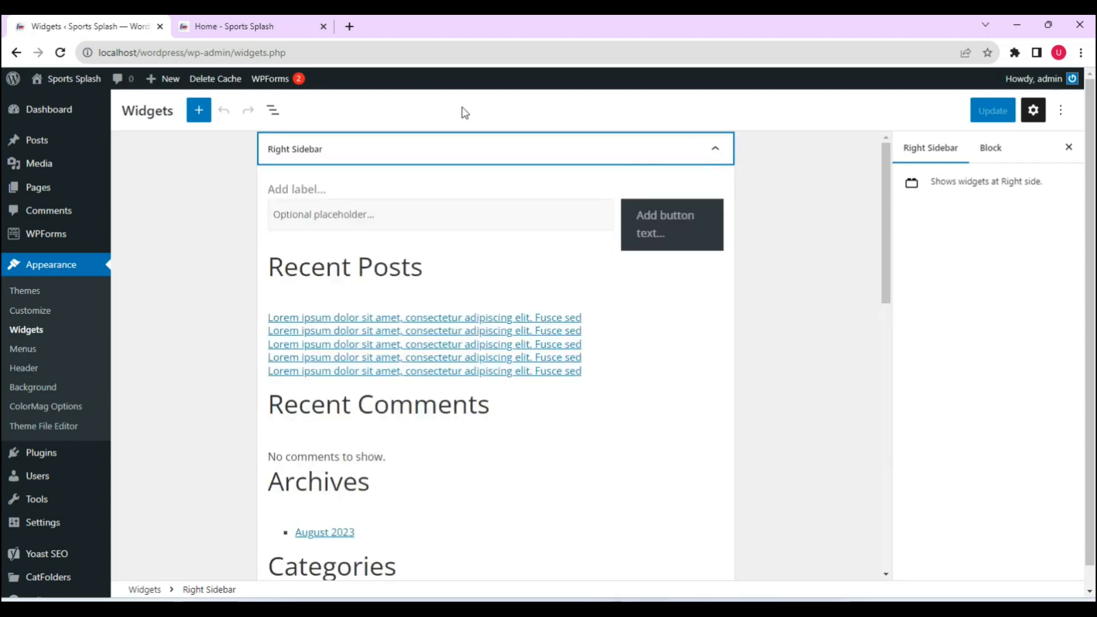
click(238, 24)
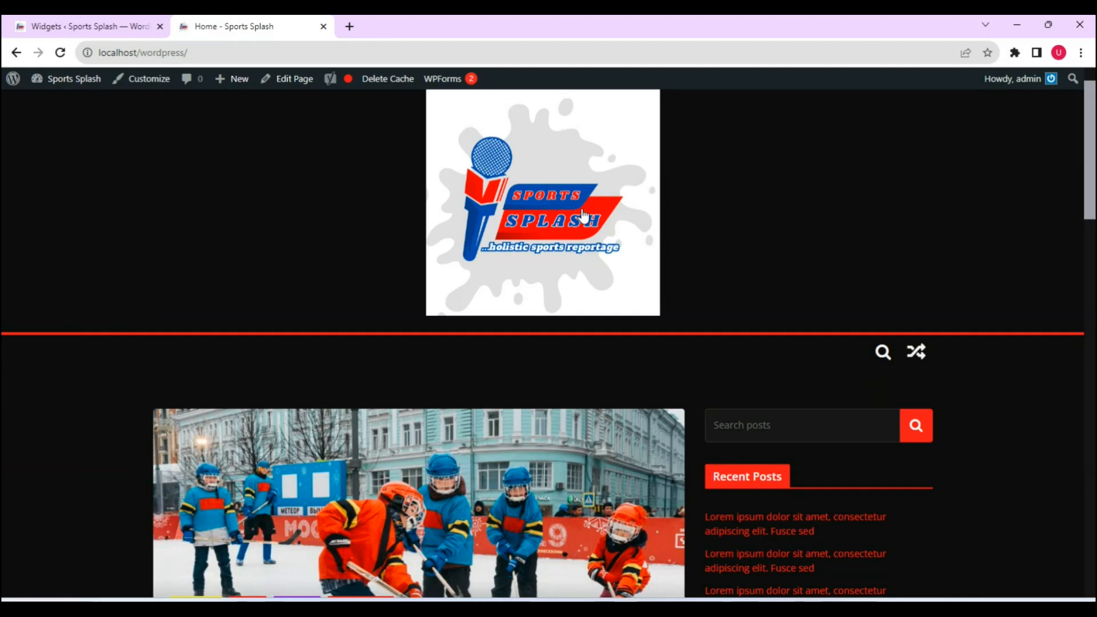
drag(1095, 162, 1095, 194)
scroll(887, 282, down, 2)
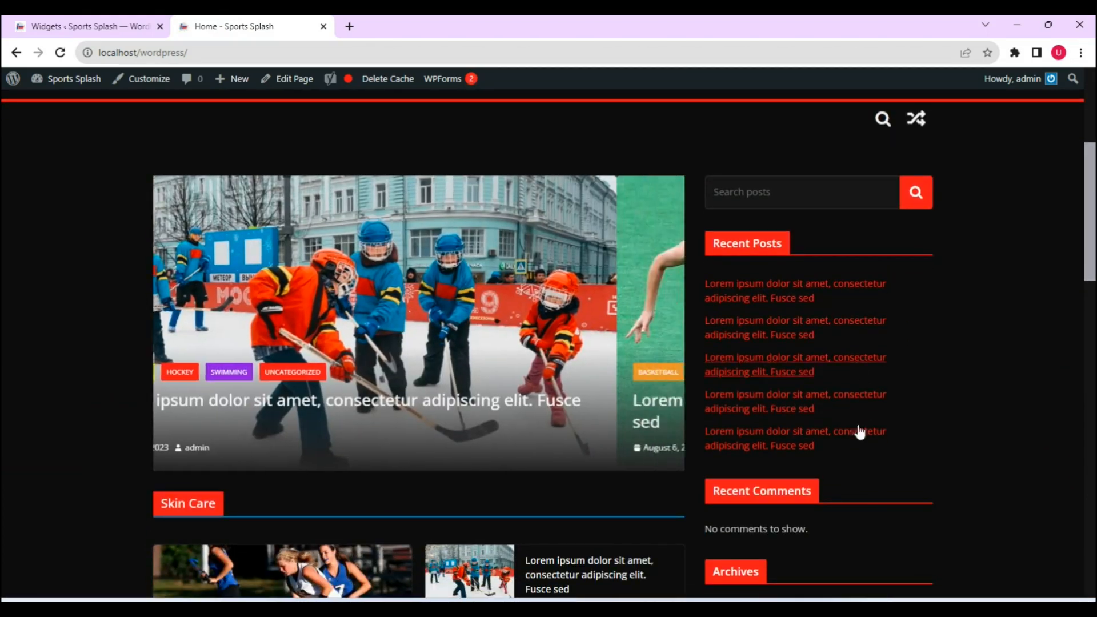
click(117, 28)
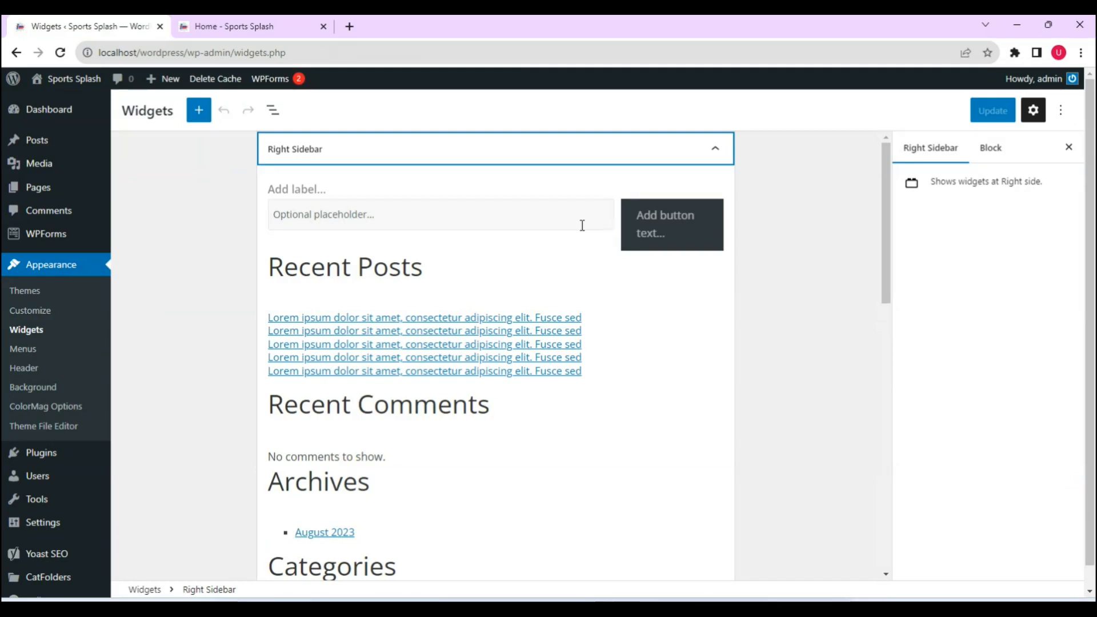
Check the live home page's sidebar for the Right Sidebar area's search, Recent Posts, Recent Comments, Archives and Categories blocks
click(253, 26)
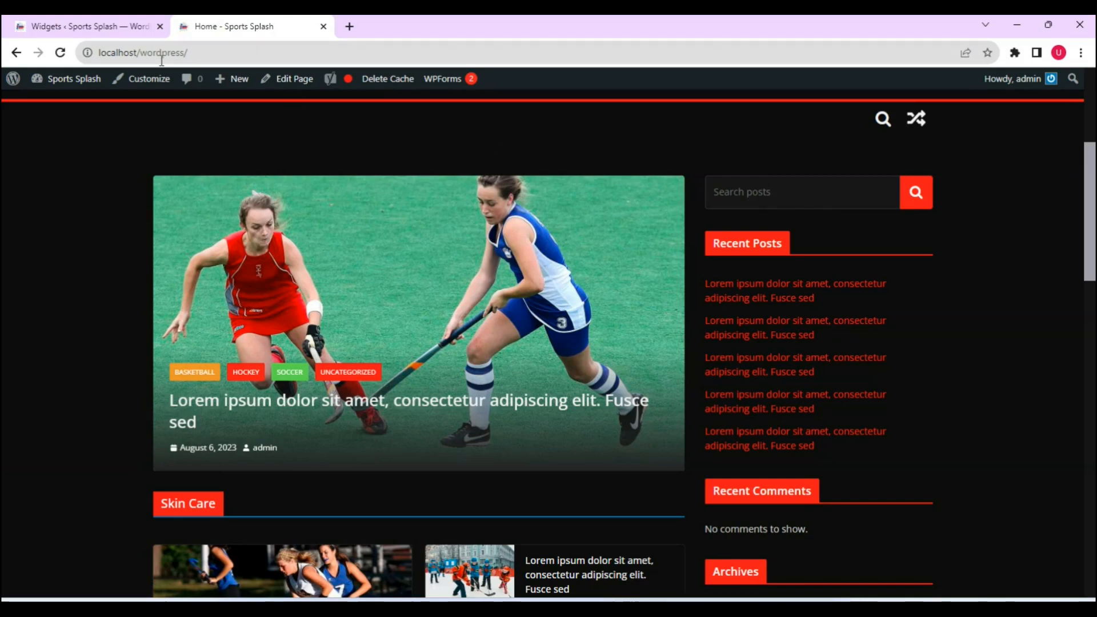
click(95, 27)
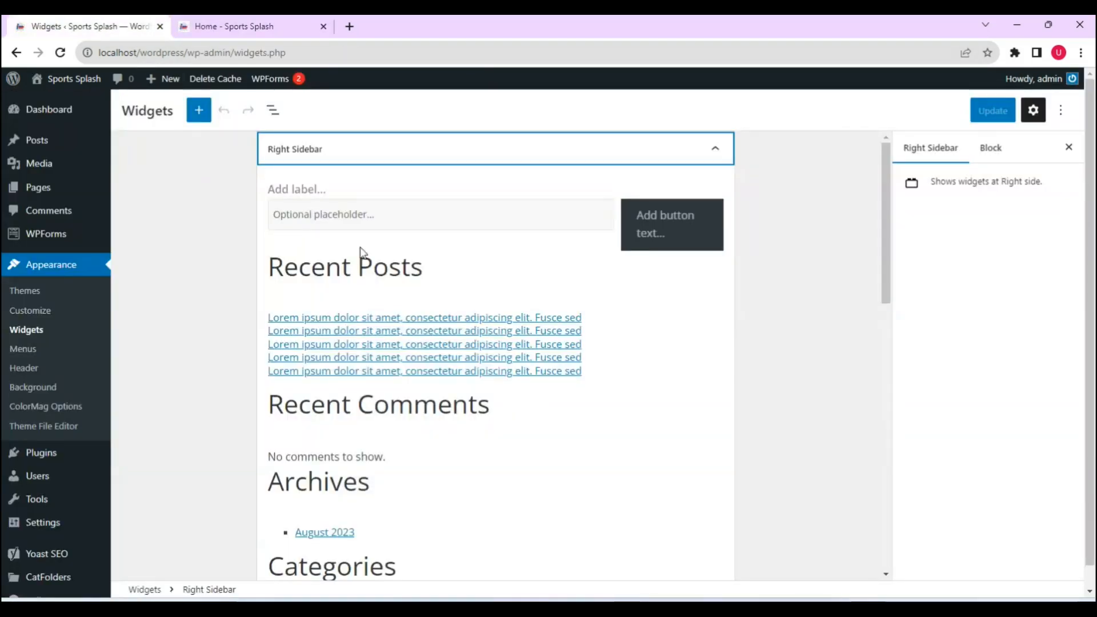
click(252, 28)
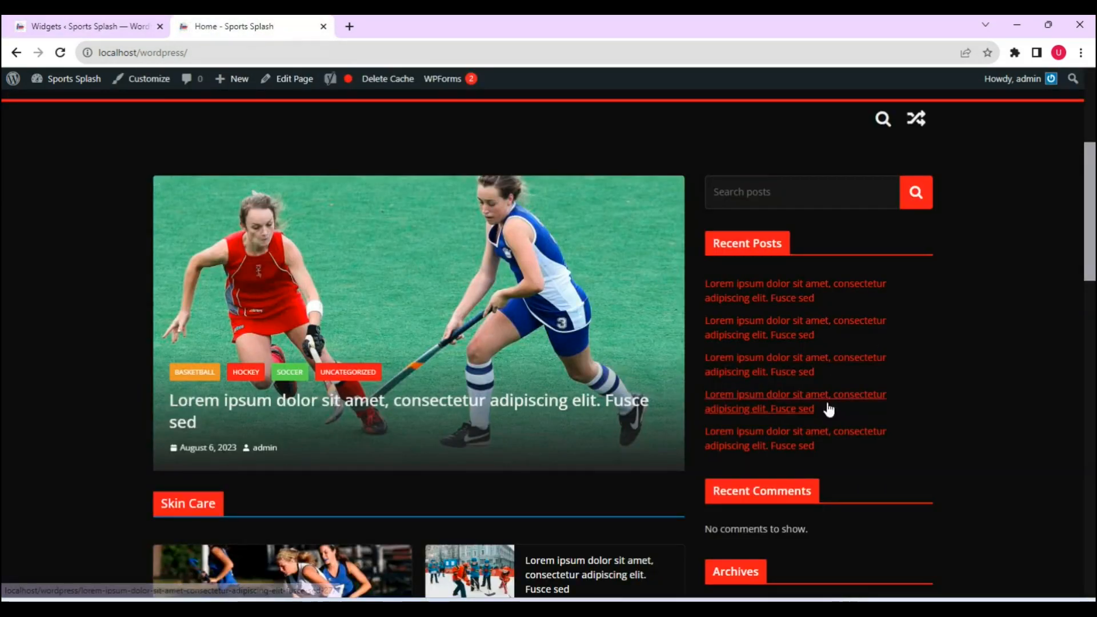
click(62, 25)
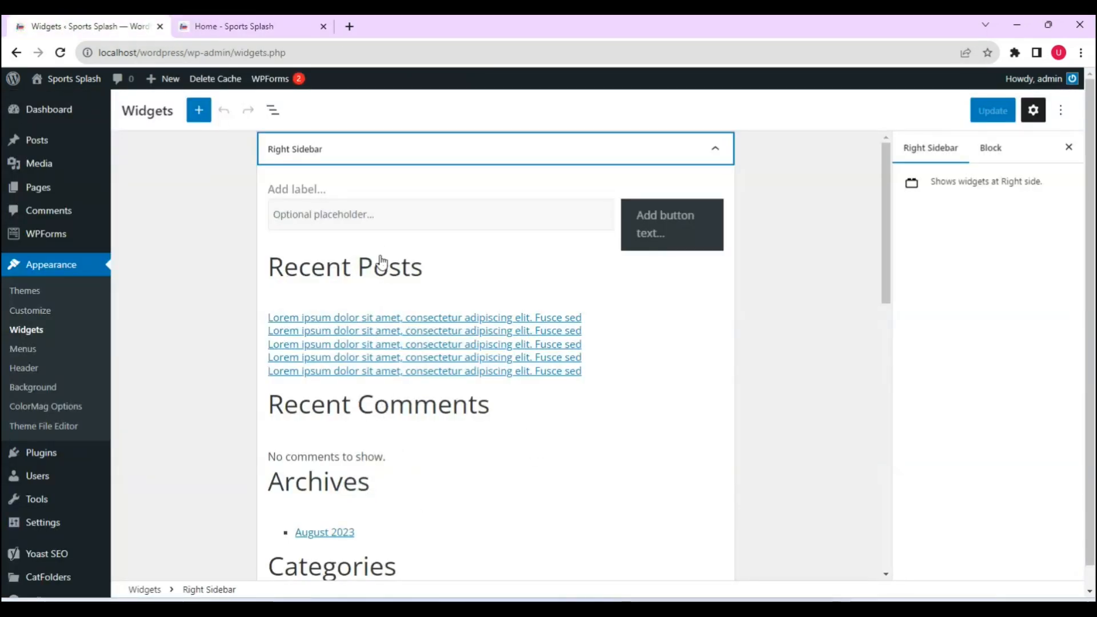
click(241, 25)
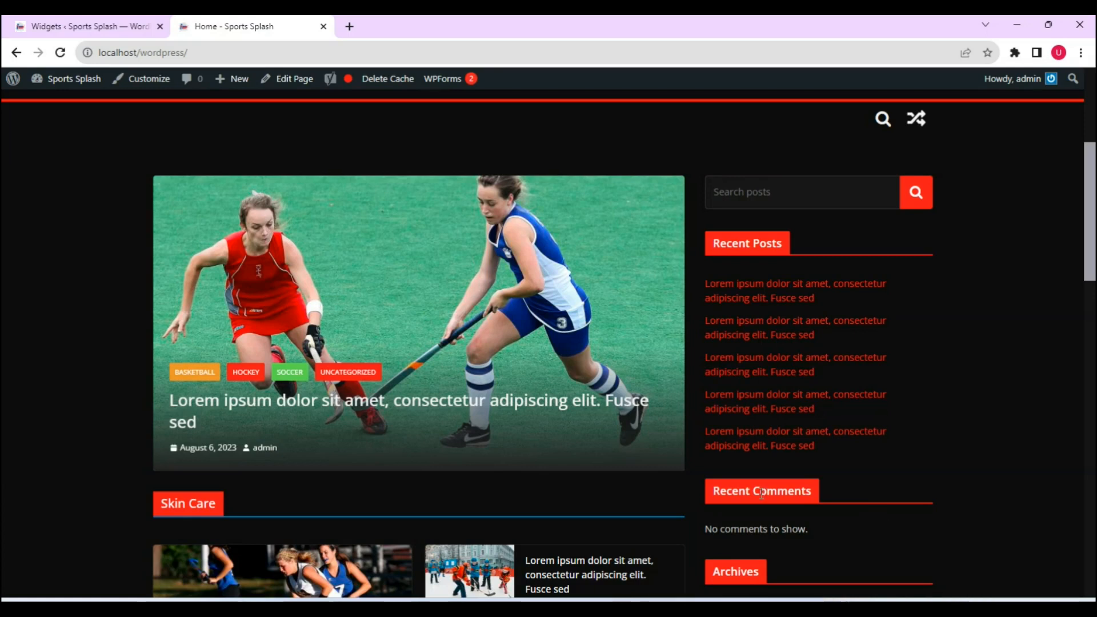
scroll(1091, 226, down, 6)
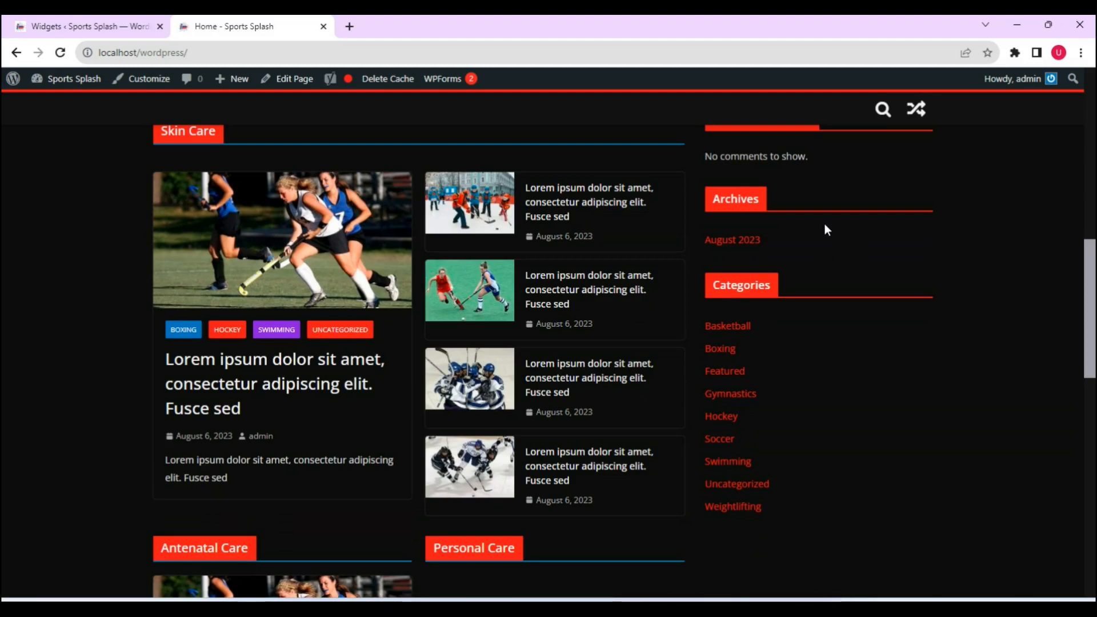
drag(1091, 293, 1093, 209)
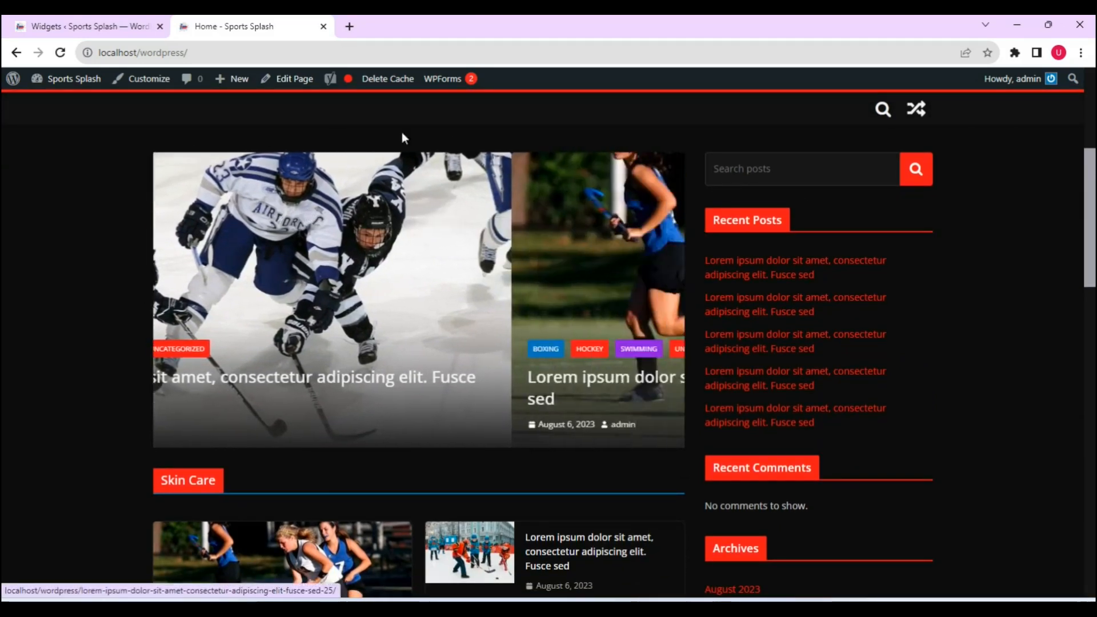
click(96, 27)
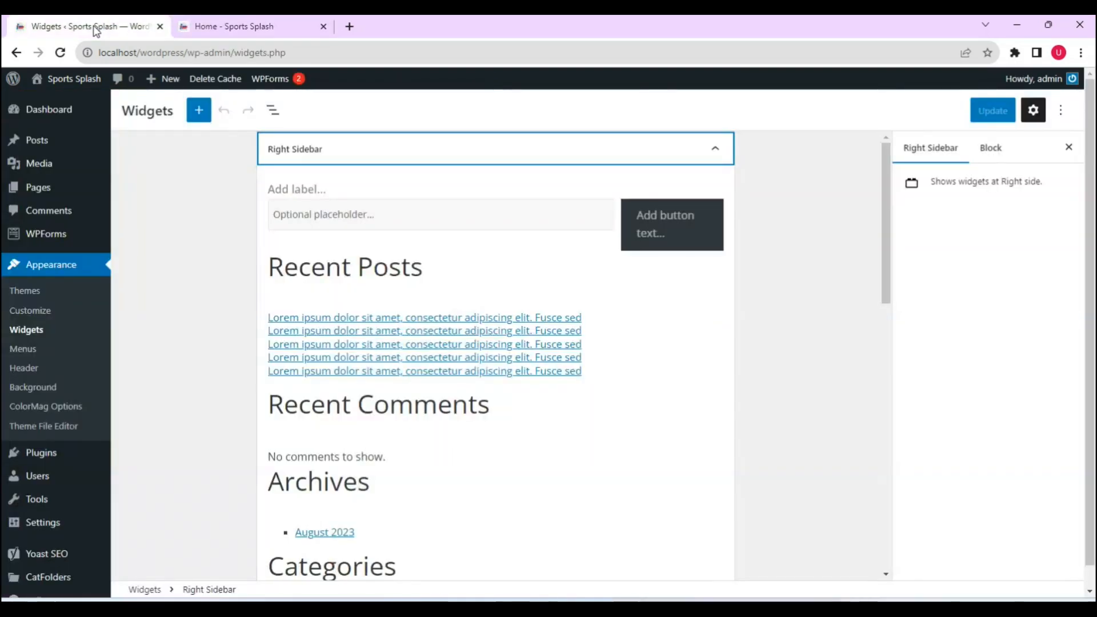
Collapse the Right Sidebar widget area and expand Front Page: Slider Area
click(716, 150)
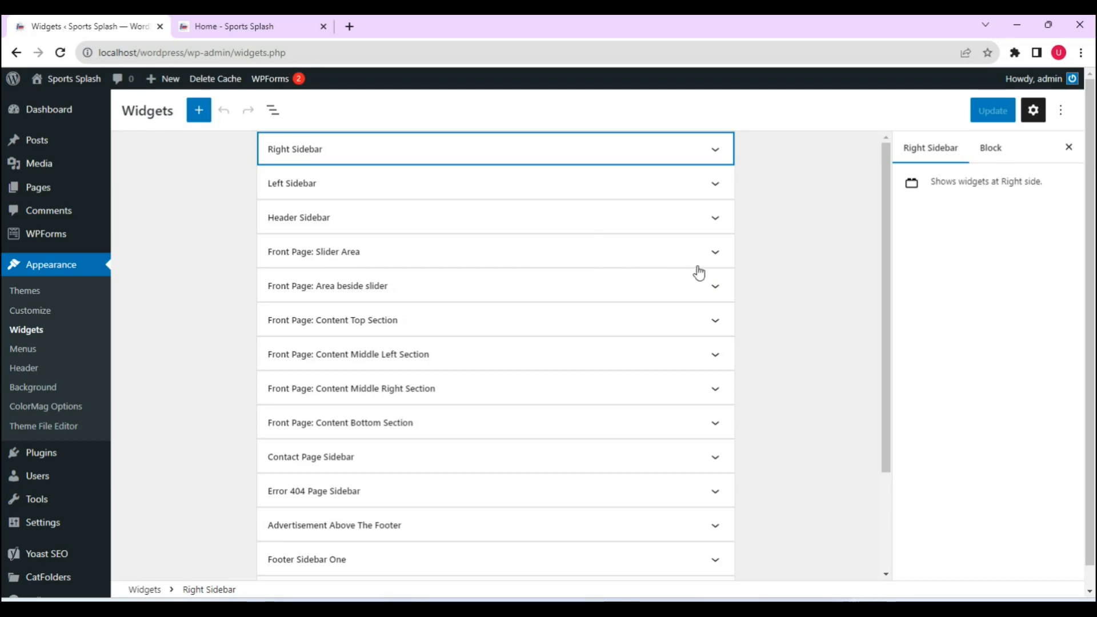
click(714, 253)
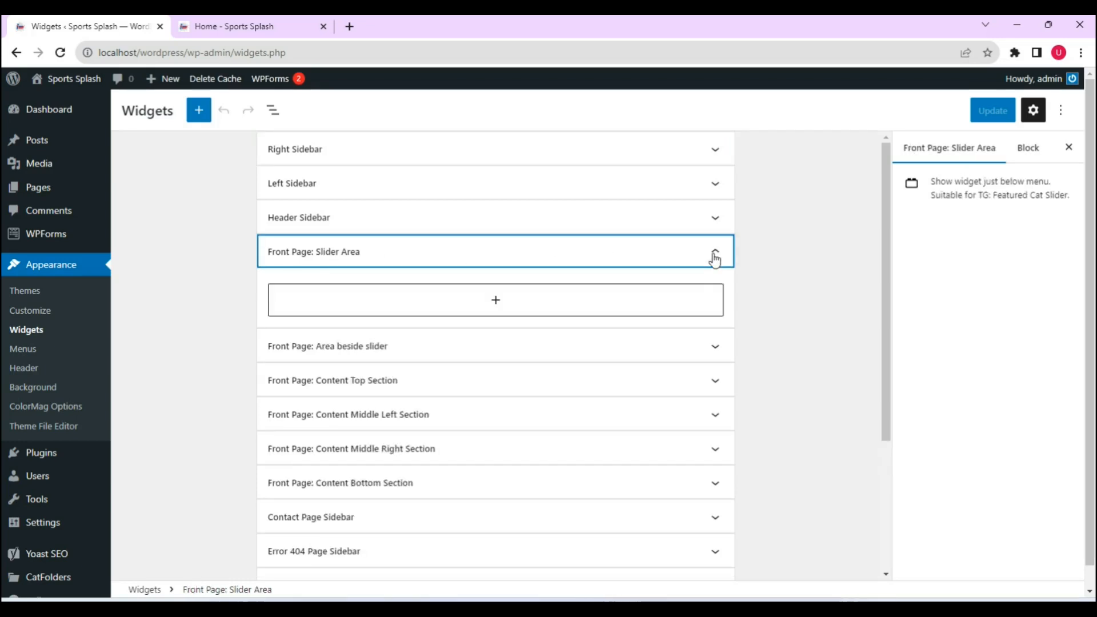
click(545, 306)
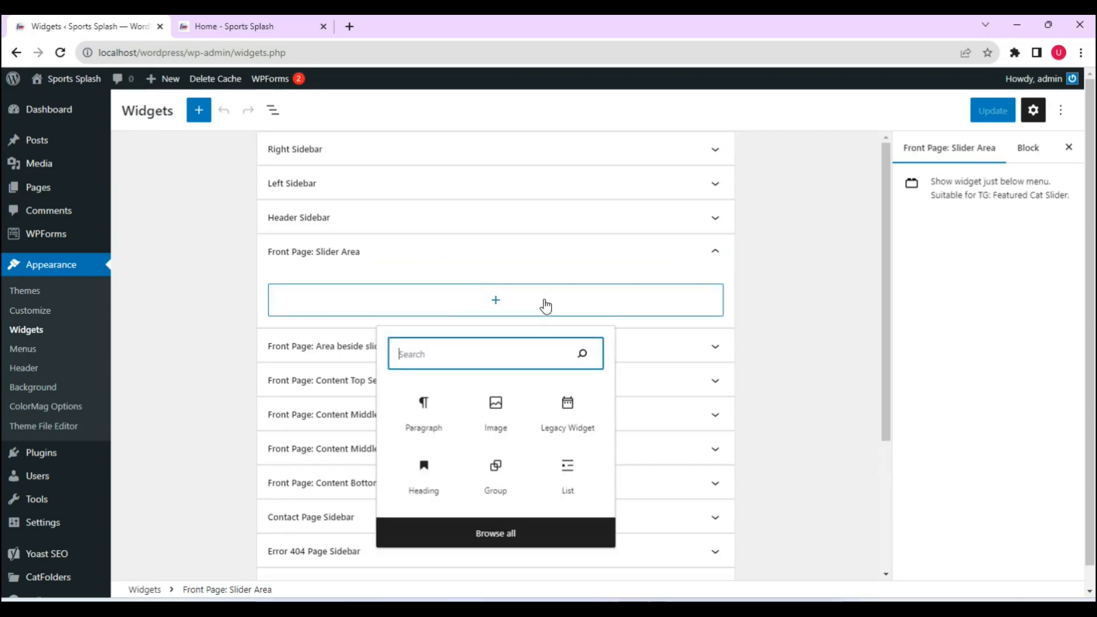
click(568, 416)
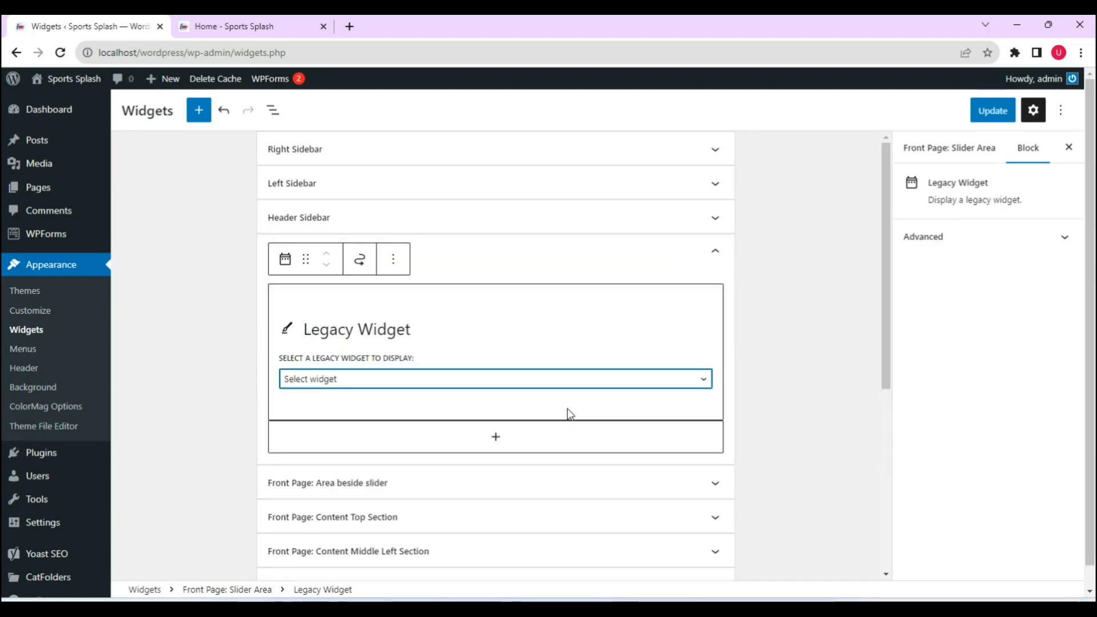
click(661, 382)
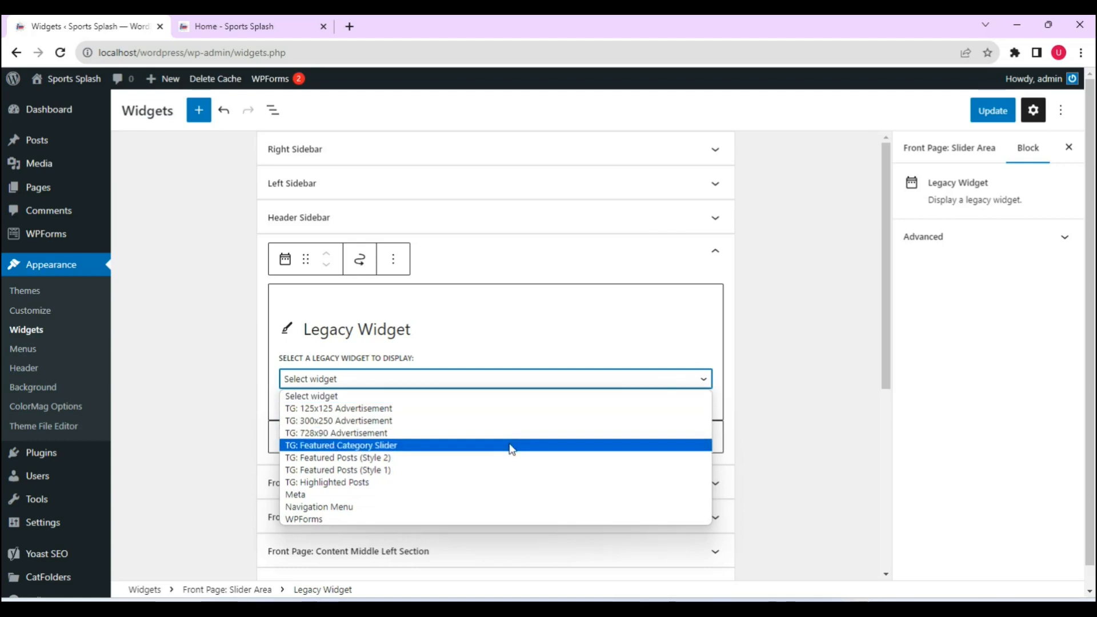
click(479, 457)
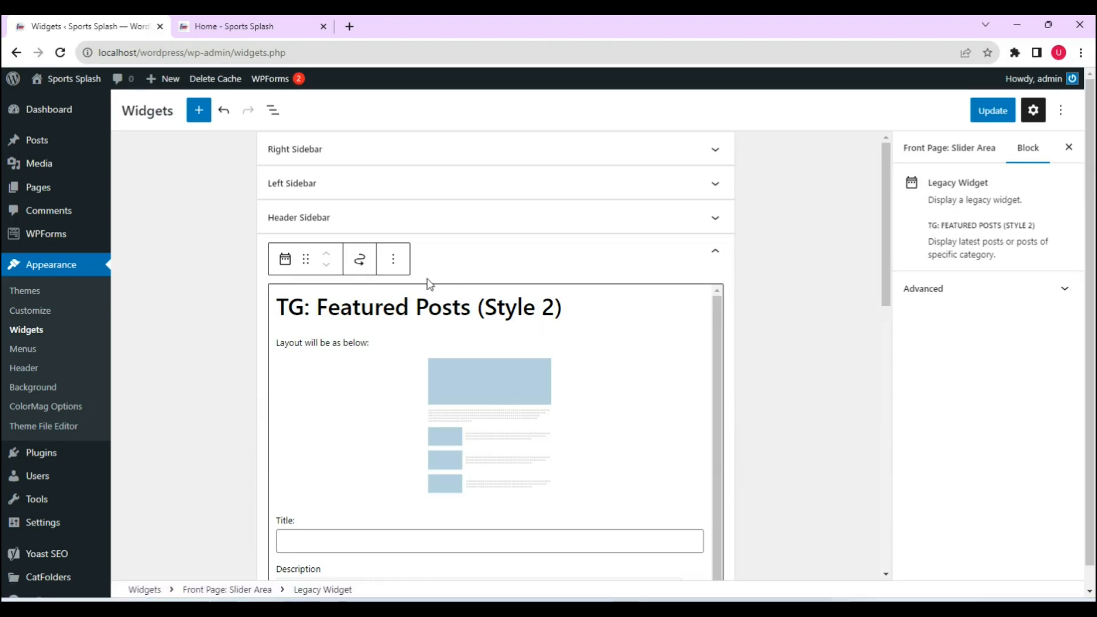
click(394, 263)
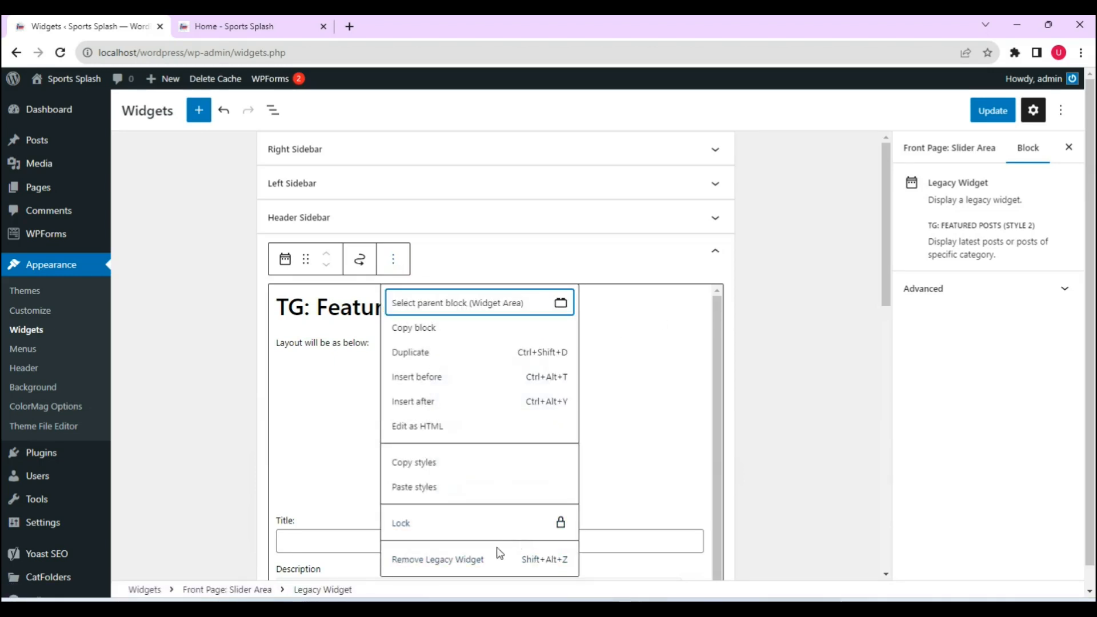
click(489, 560)
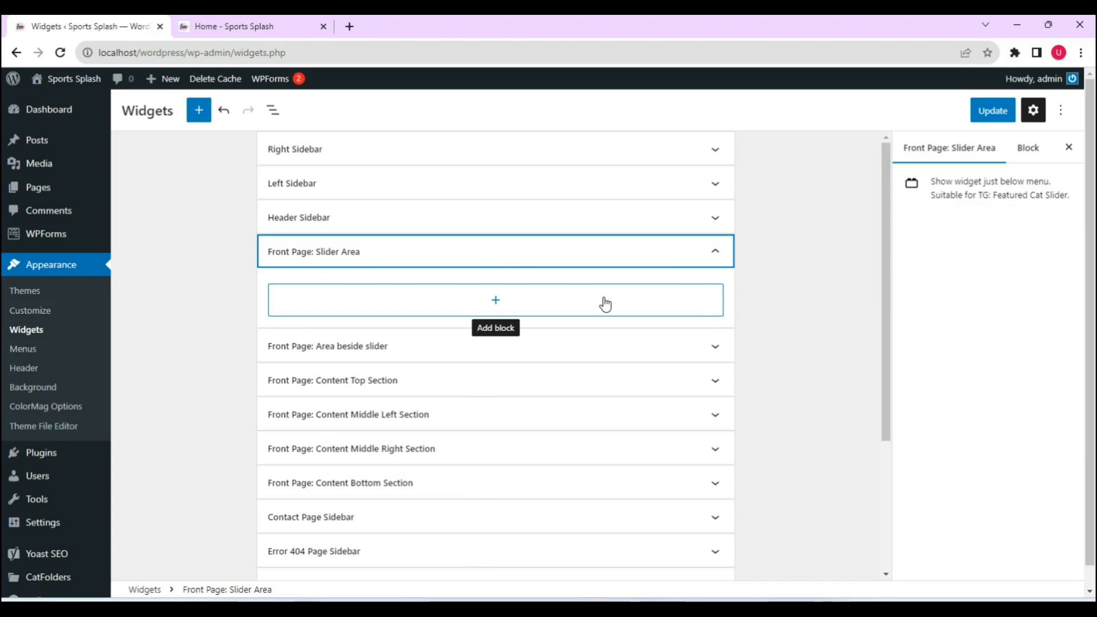
click(495, 309)
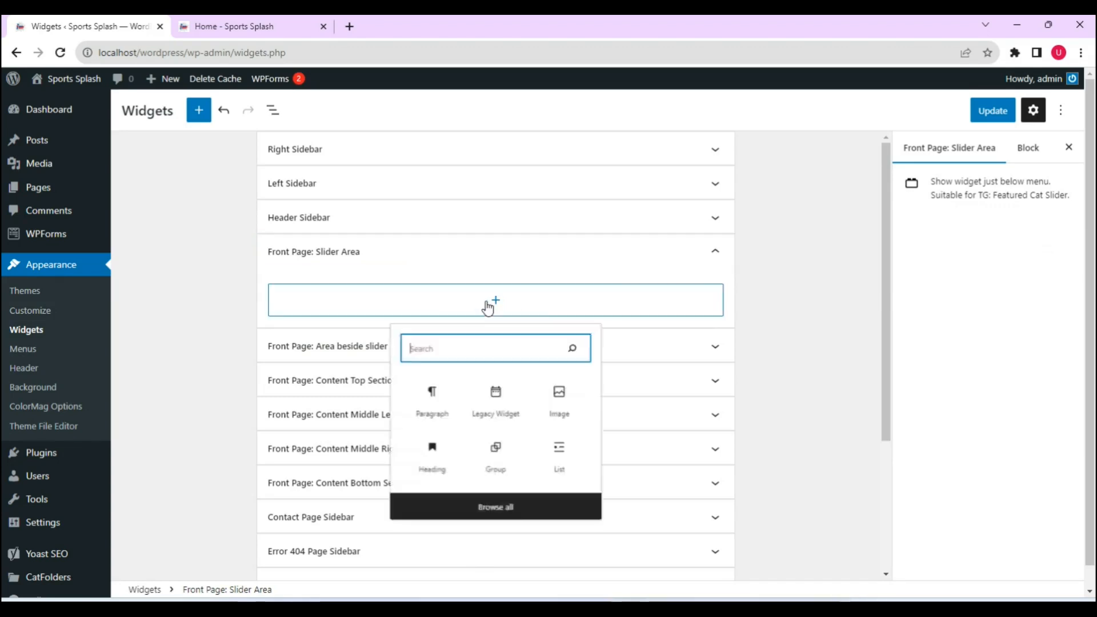
click(574, 420)
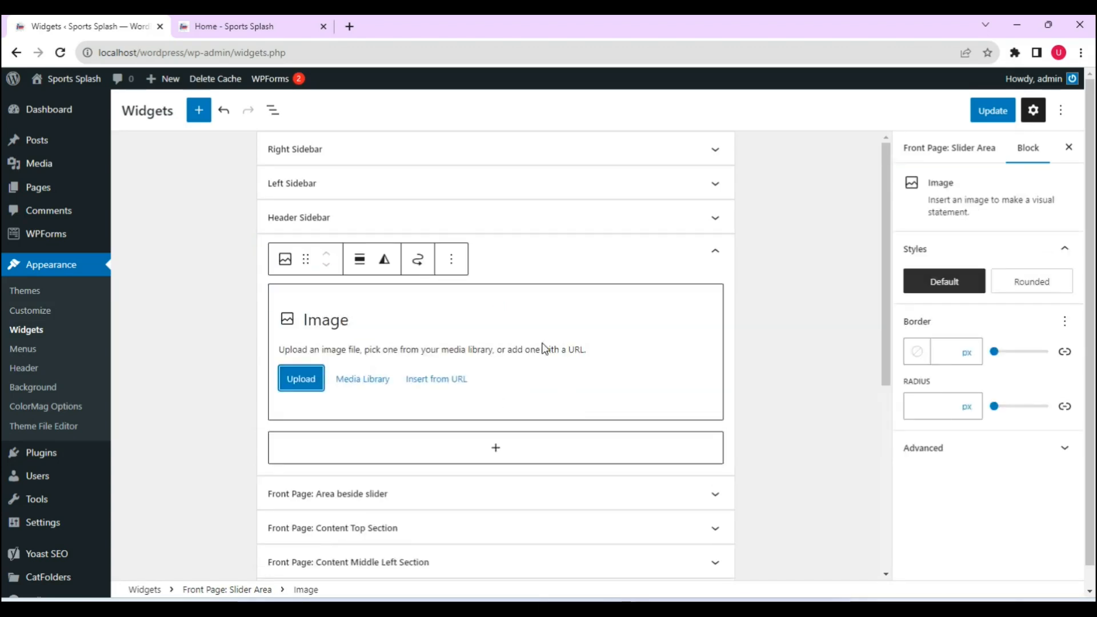
click(452, 260)
click(525, 561)
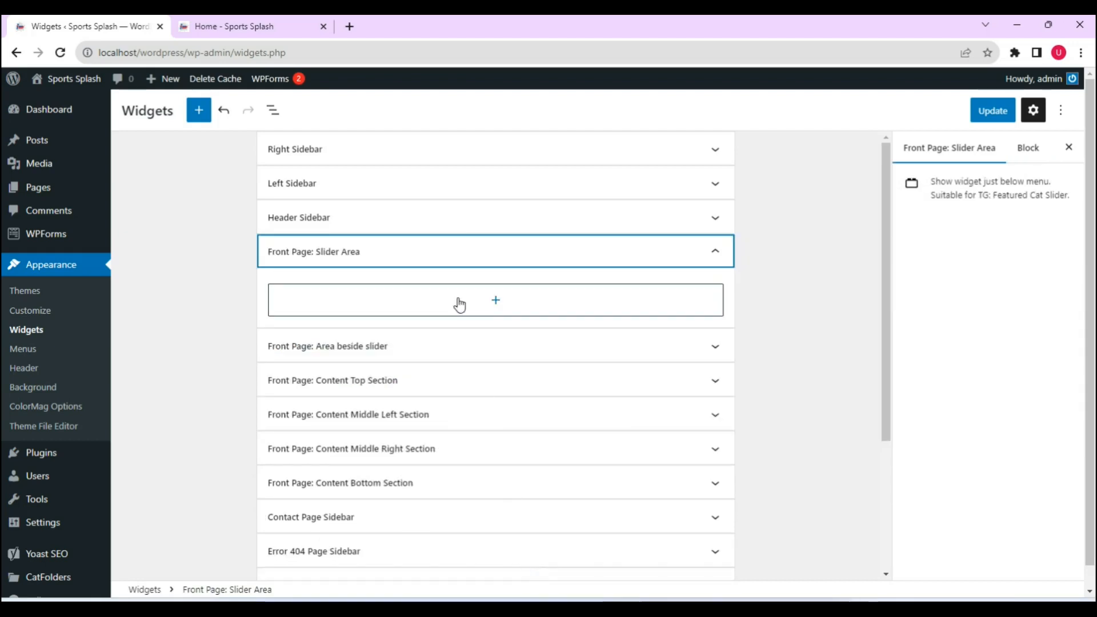
Add a legacy widget to Front Page: Slider Area and choose TG: Featured Category Slider as its type
click(490, 304)
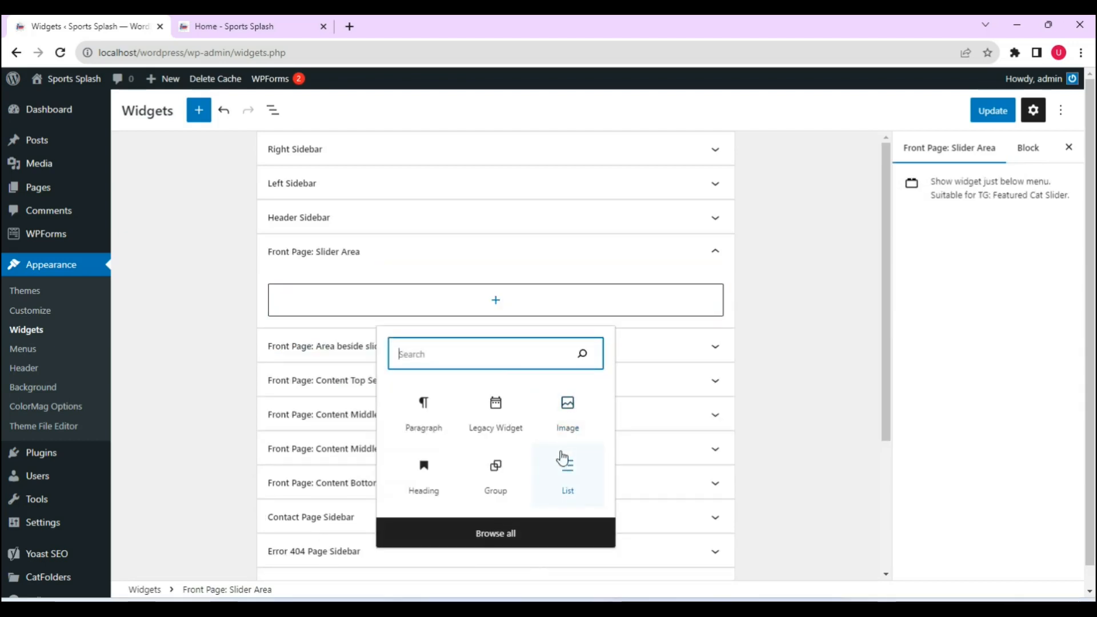
click(496, 417)
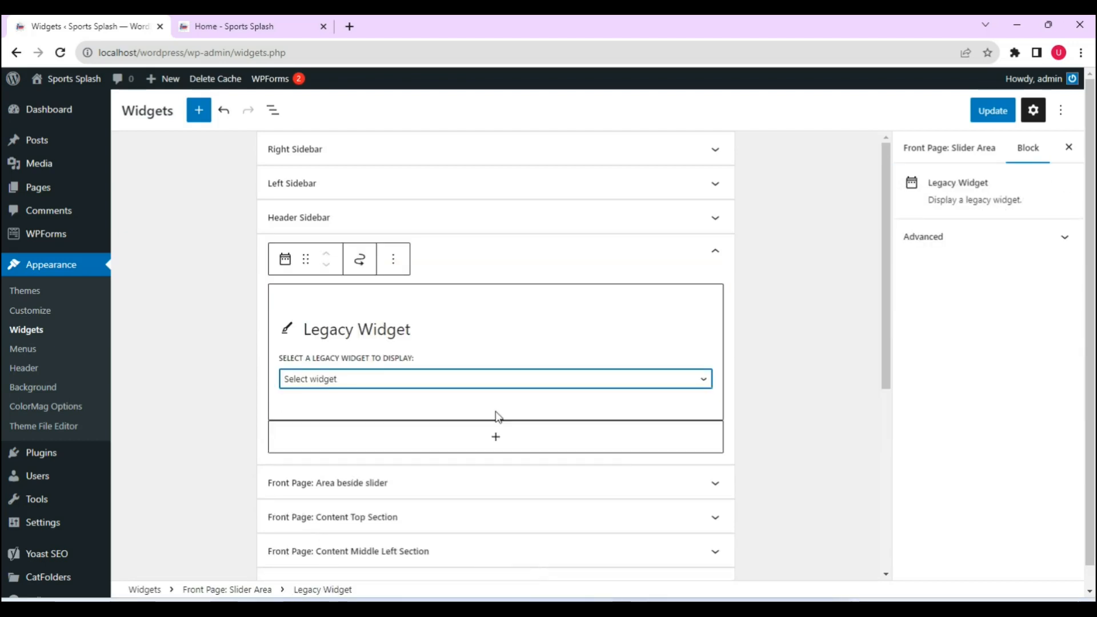
click(566, 378)
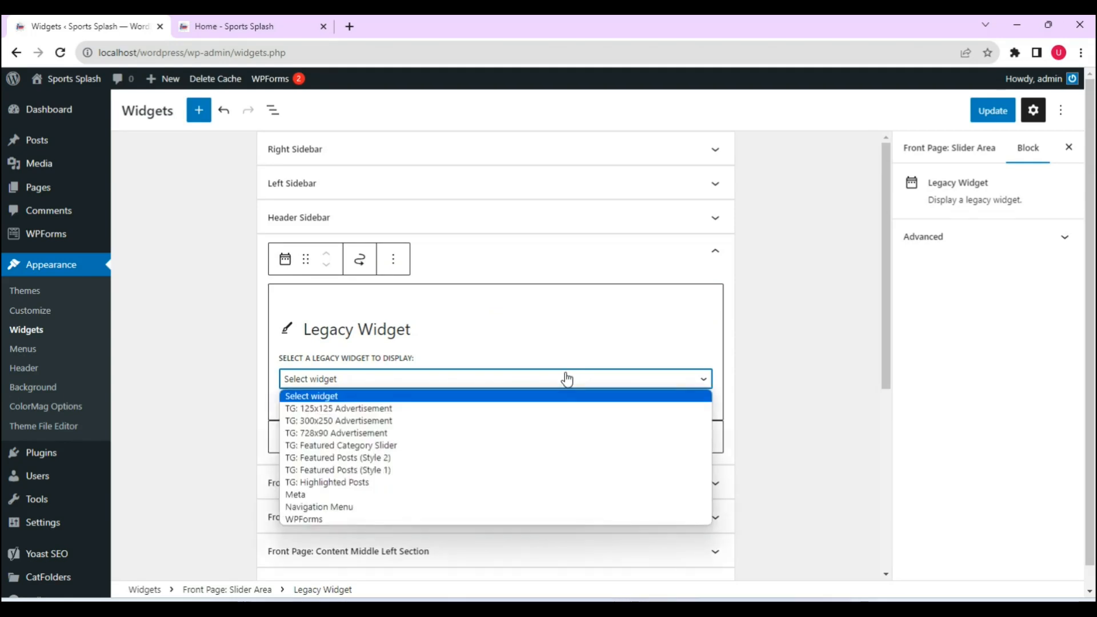
click(472, 445)
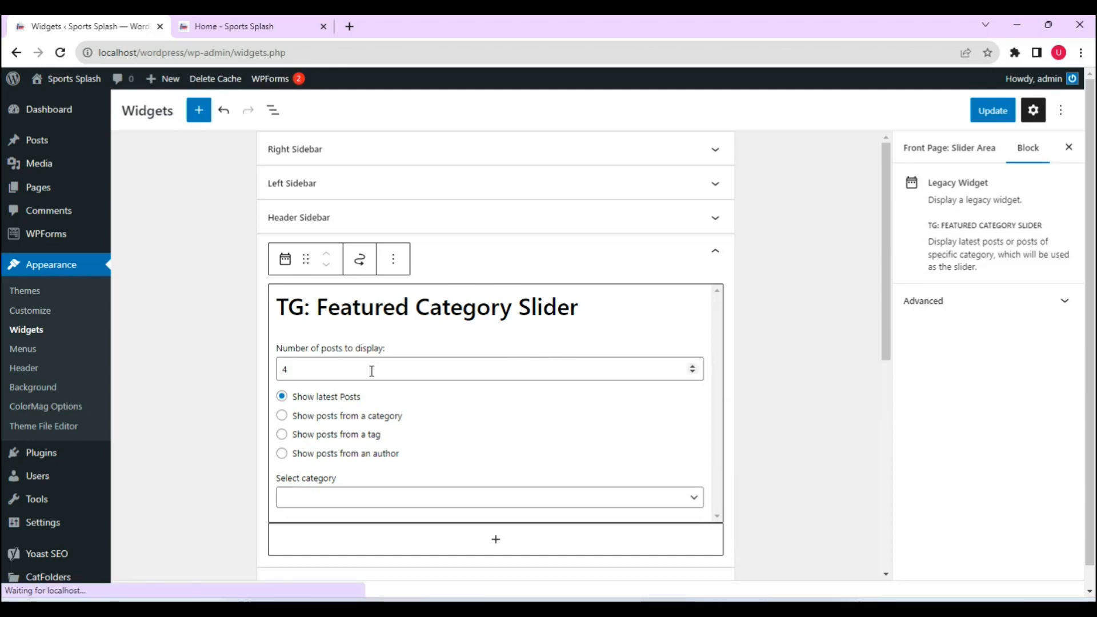
Set the category slider widget to display 5 posts from the Featured category, collapse the area and save the widgets
click(693, 368)
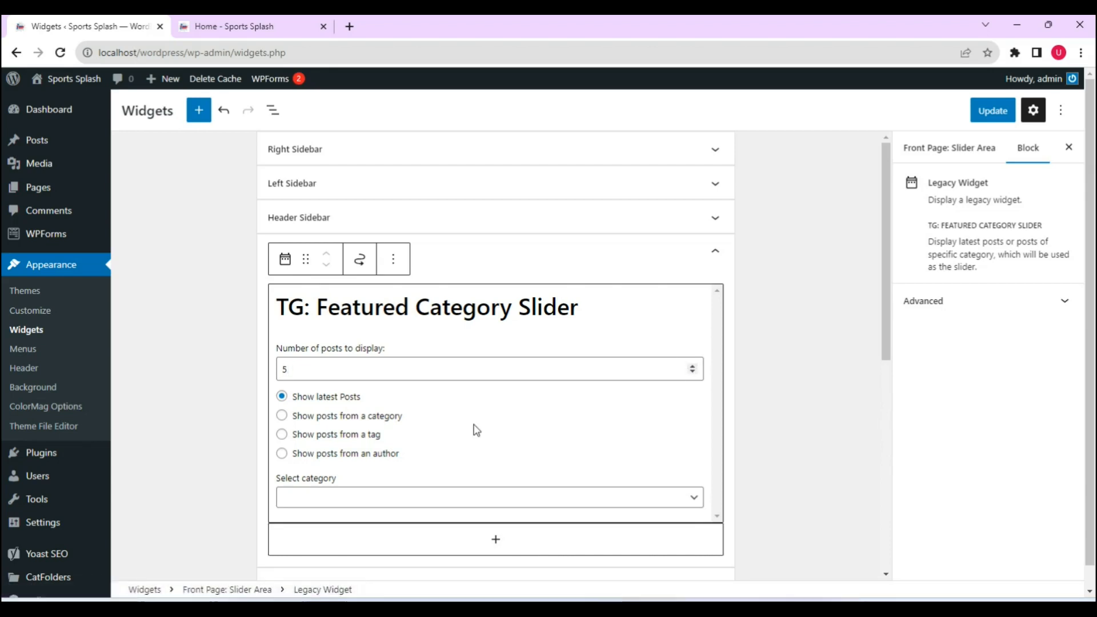
click(282, 416)
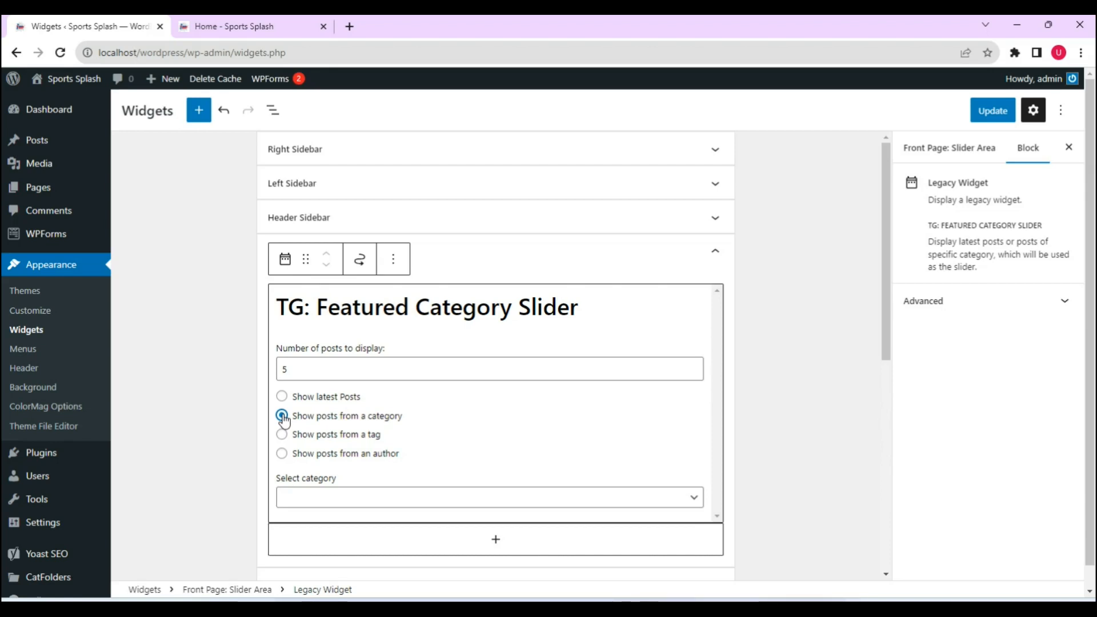
click(556, 498)
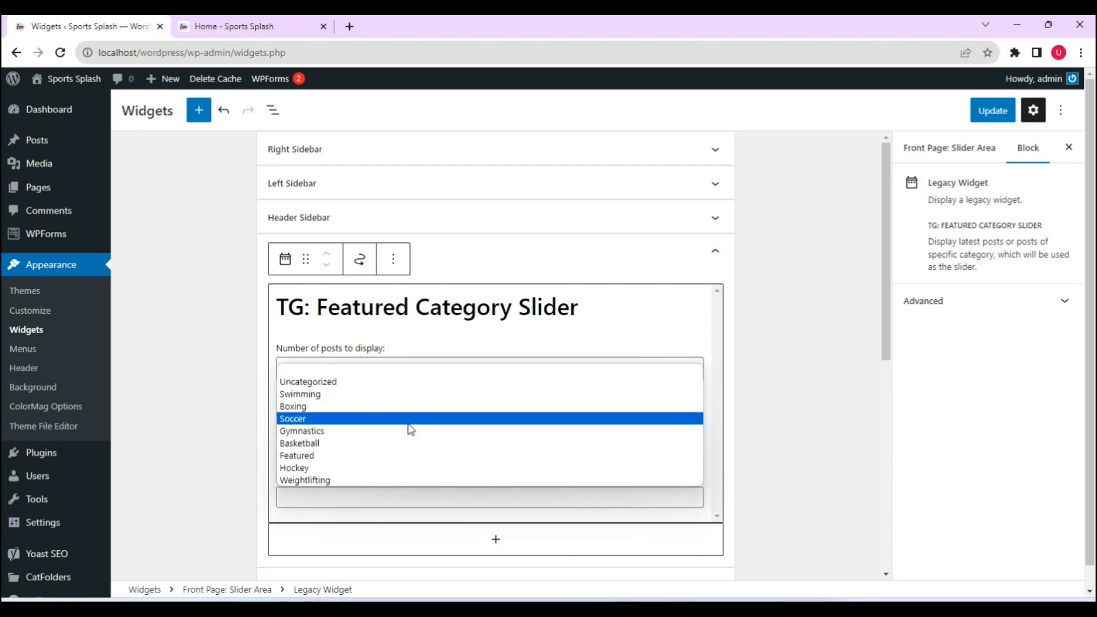
click(388, 457)
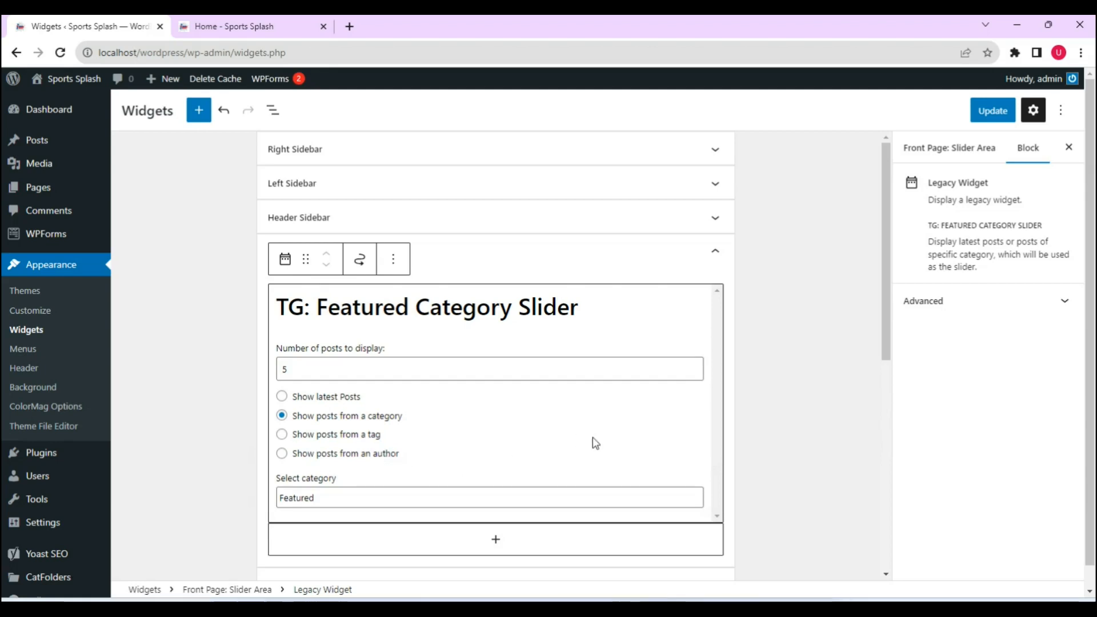
click(717, 252)
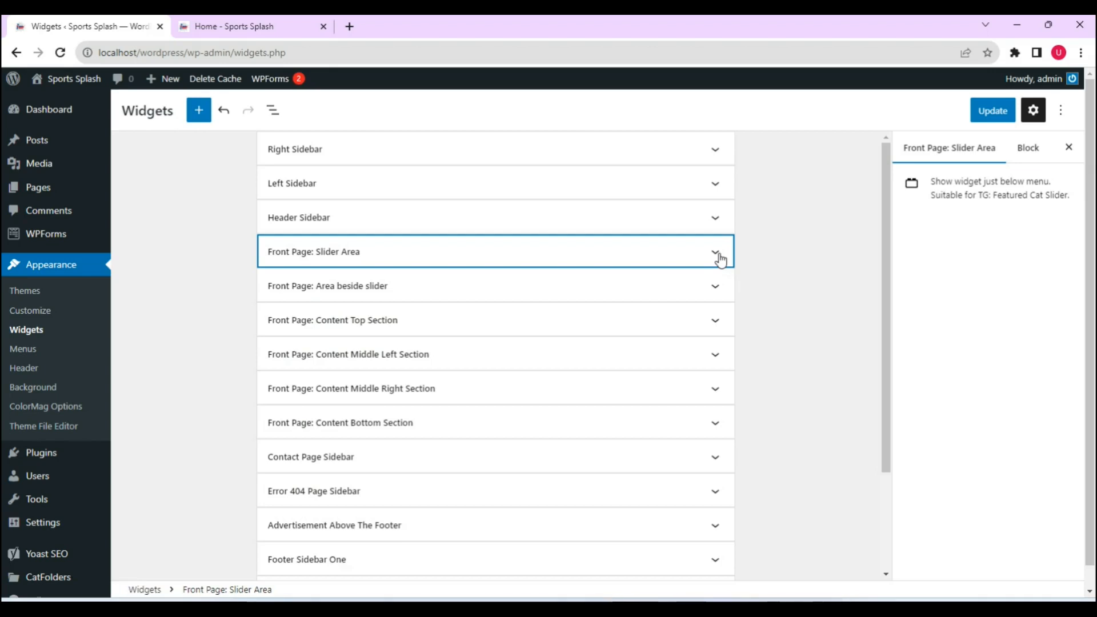
click(990, 115)
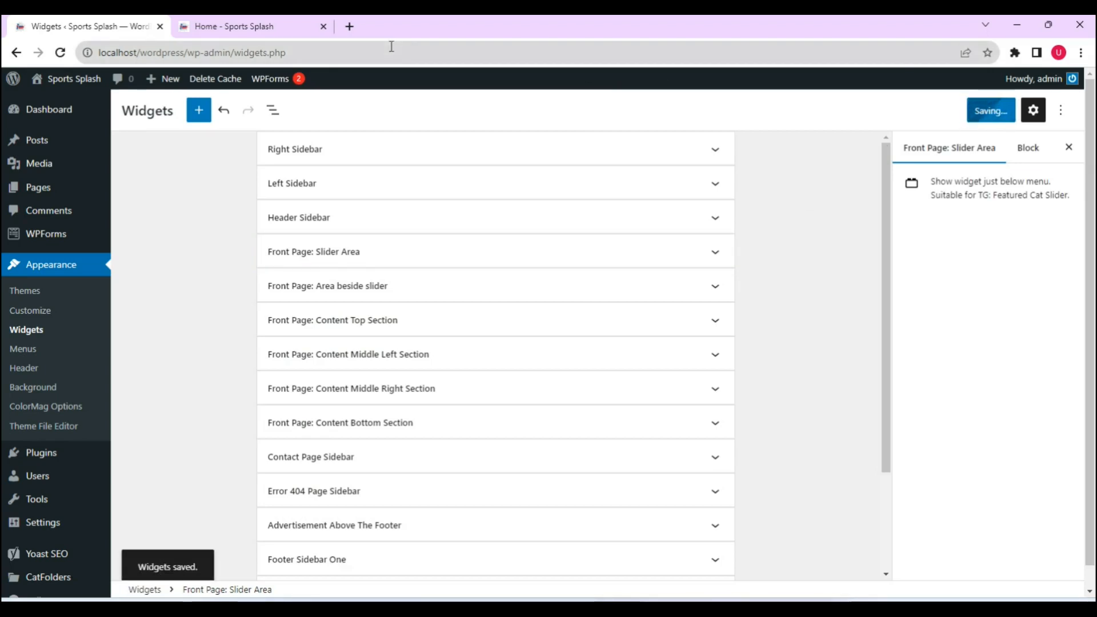
Reload the live home page and review its featured slider
click(247, 25)
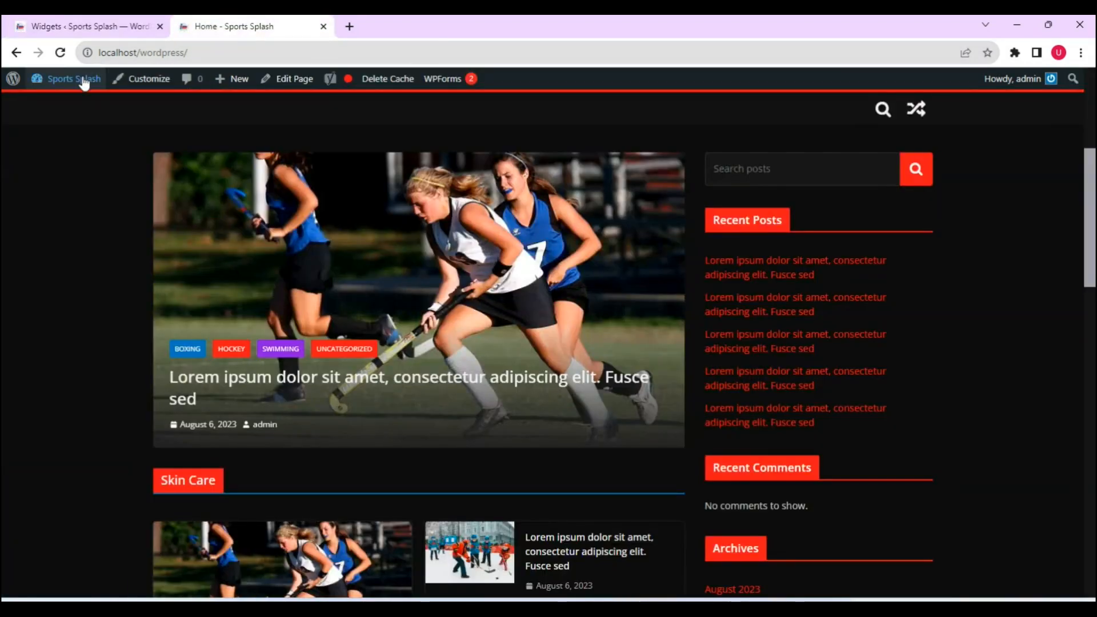
click(64, 55)
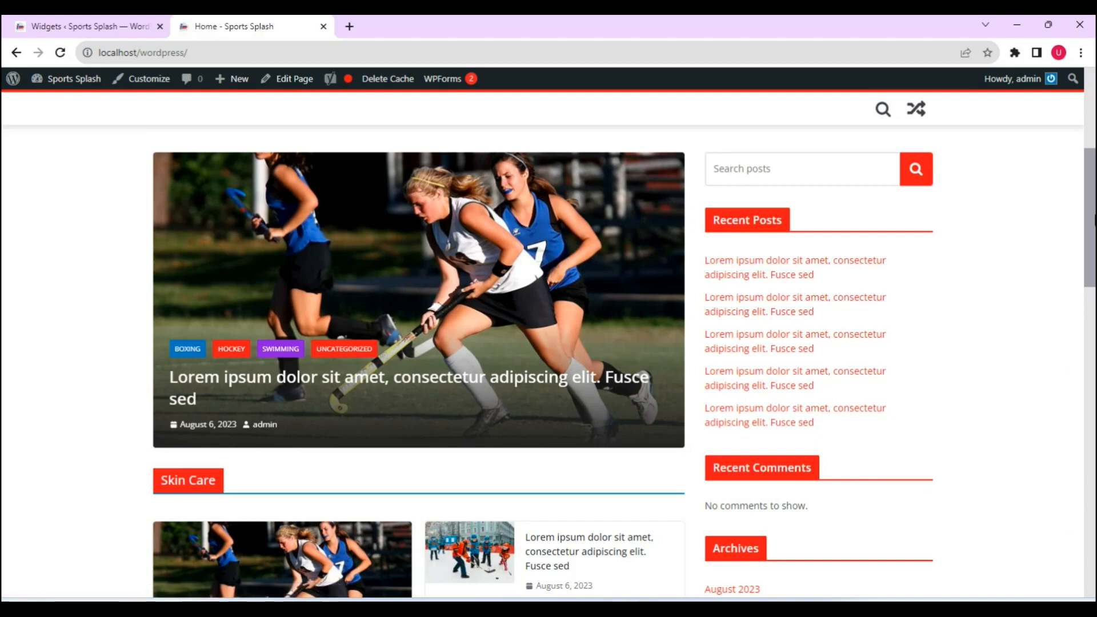
mouse_move(1093, 224)
mouse_down()
mouse_move(1092, 317)
mouse_move(1092, 218)
mouse_up()
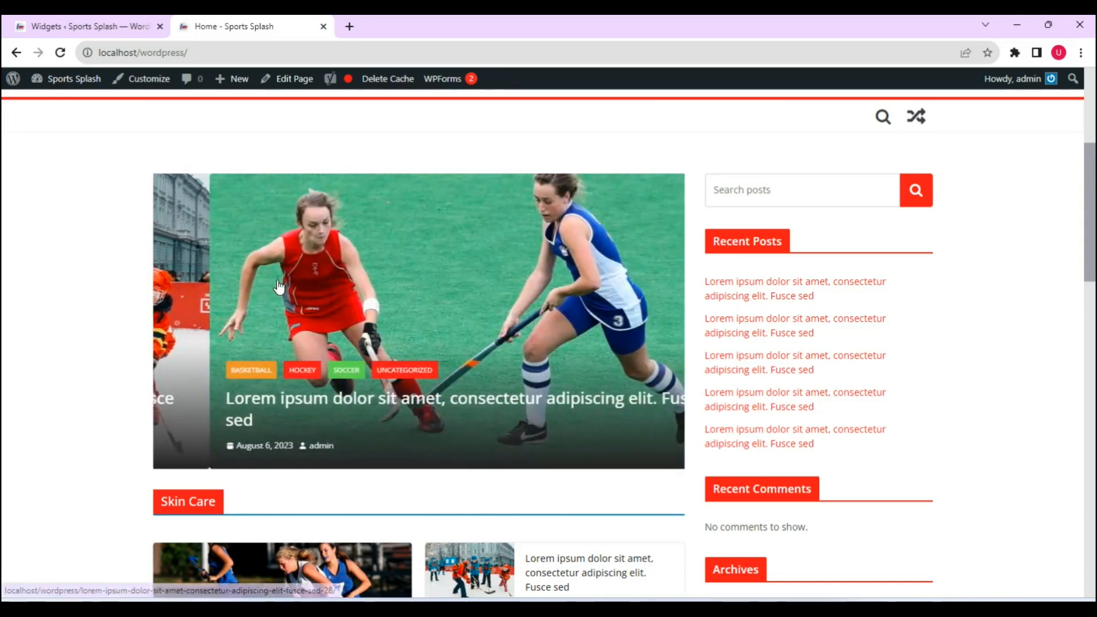
Return to the widget editor, expand Front Page: Content Top Section and clear the title of its TG: Featured Posts (Style 1) widget
click(82, 31)
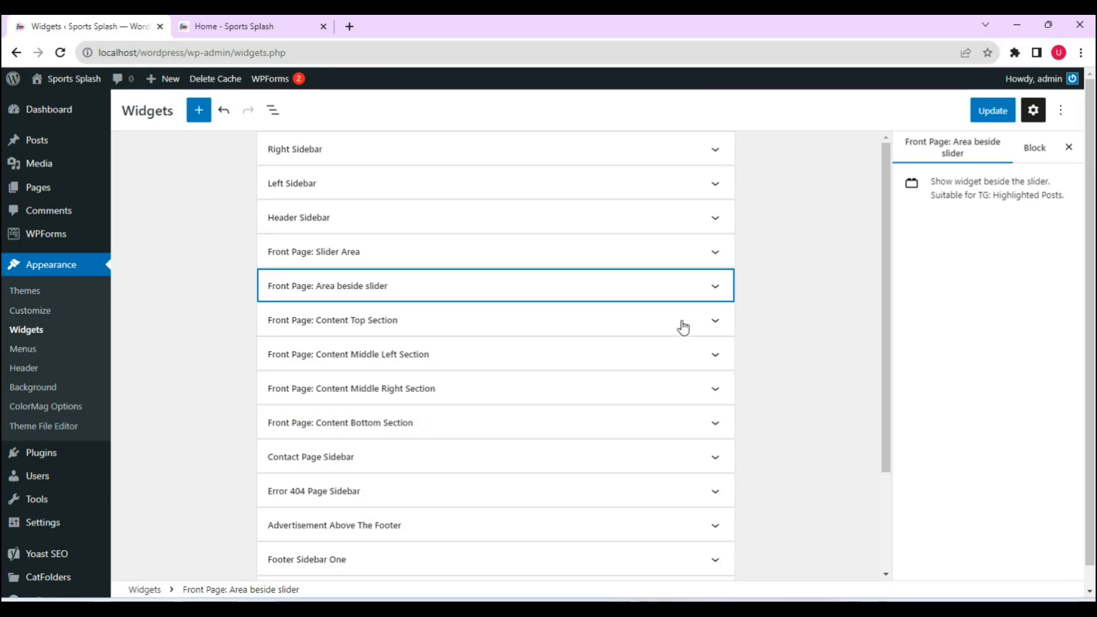
click(703, 326)
drag(883, 257, 883, 374)
click(360, 296)
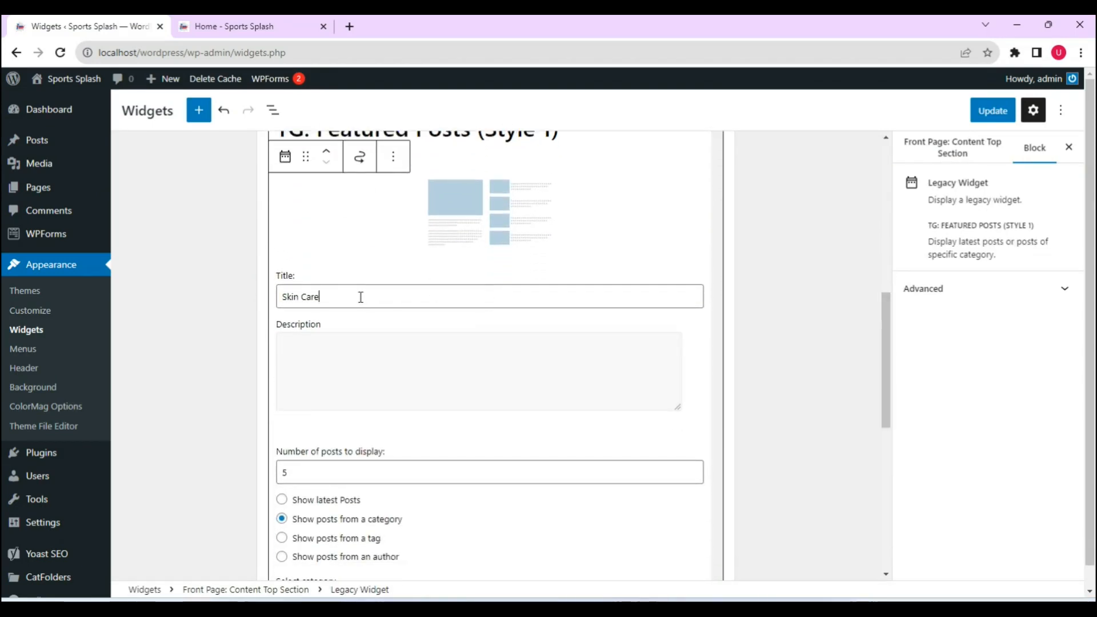
key(BackSpace)
key(BackSpace)
key(BackSpace)
key(BackSpace)
key(BackSpace)
key(BackSpace)
key(BackSpace)
Set the category of the Content Top Section's featured posts widget to Swimming
drag(883, 349, 893, 394)
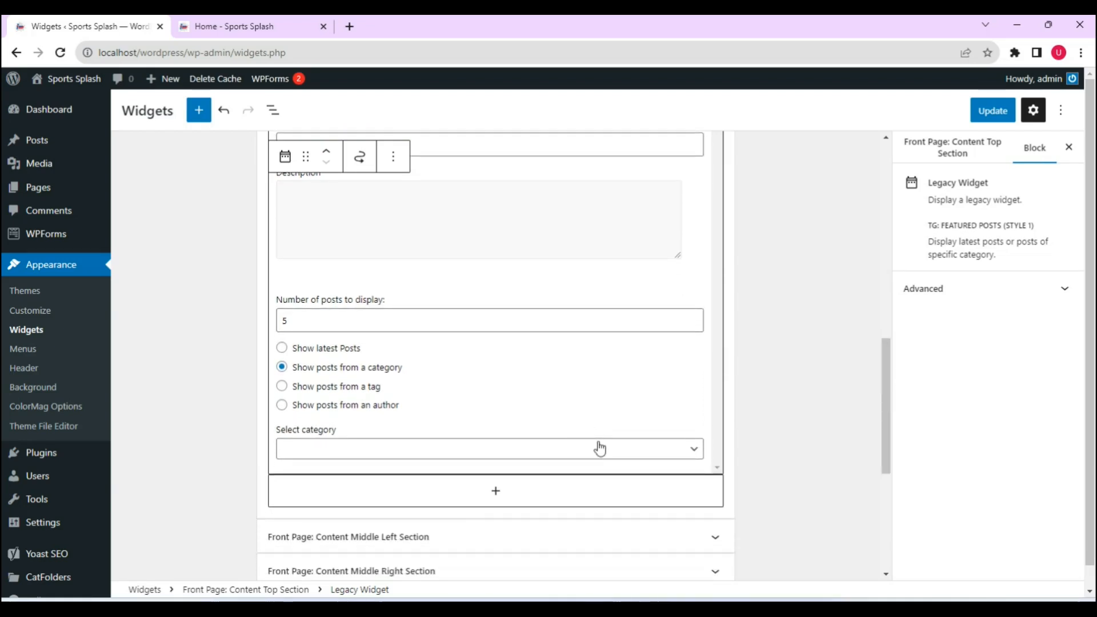
click(600, 449)
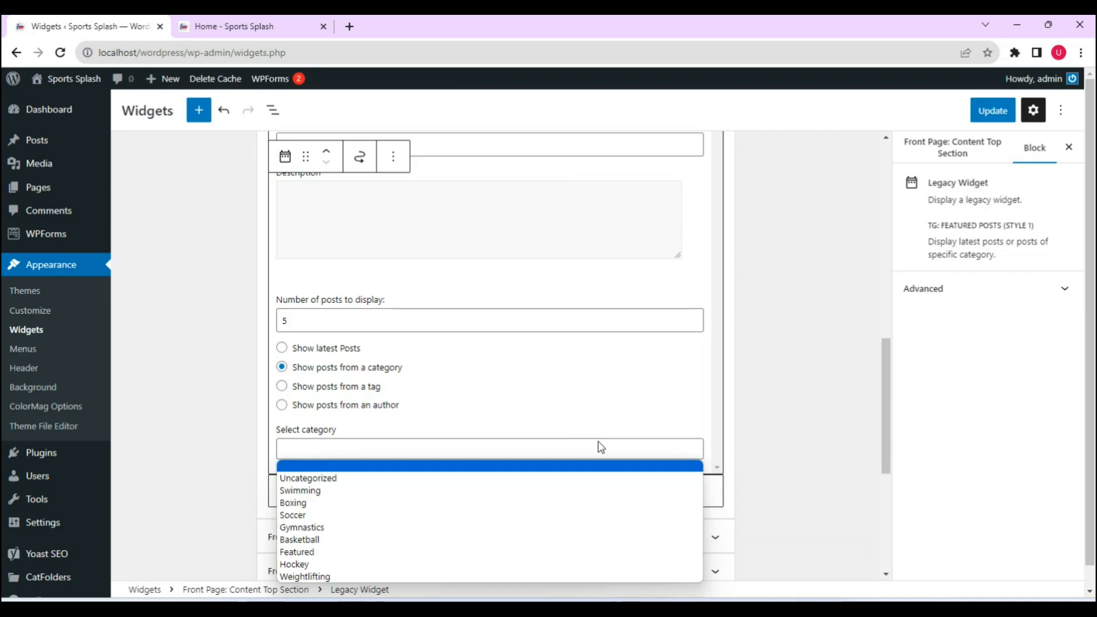
click(472, 516)
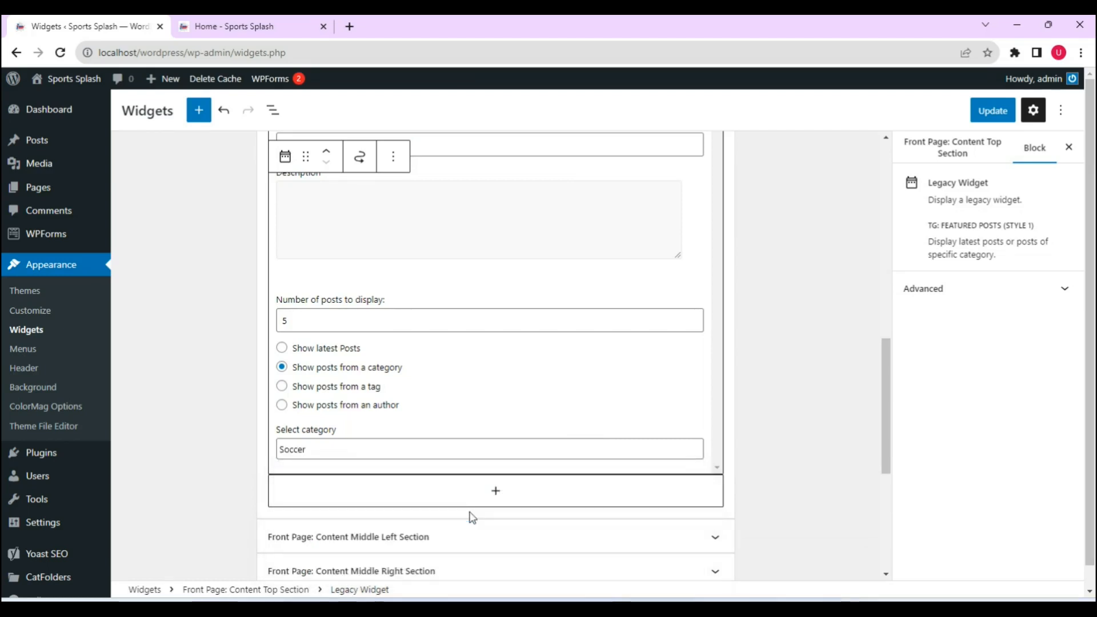
click(636, 455)
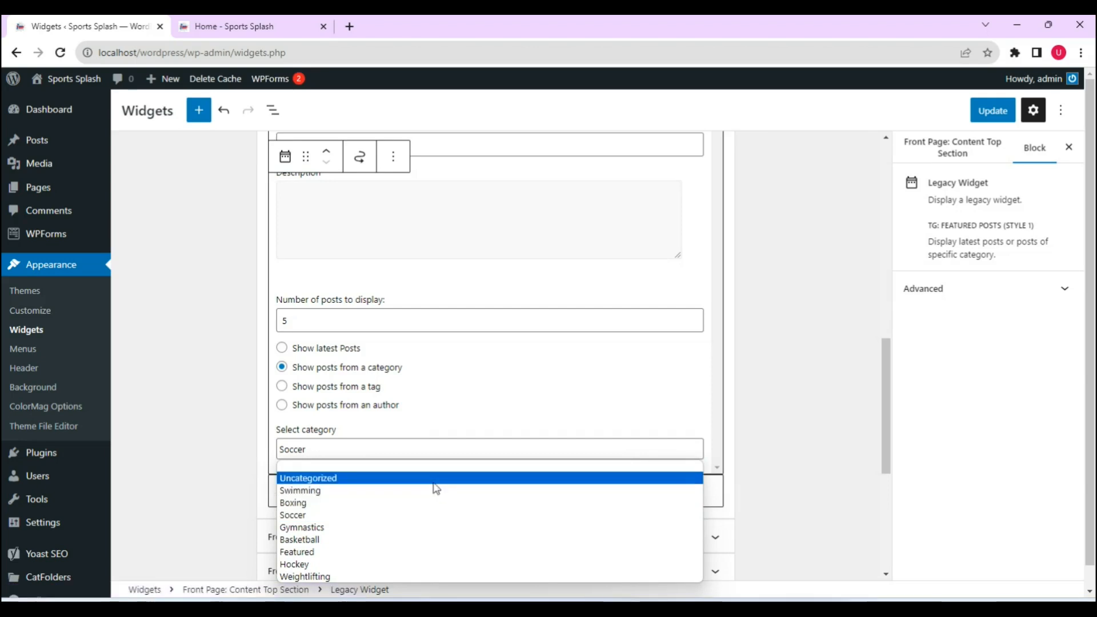
click(428, 483)
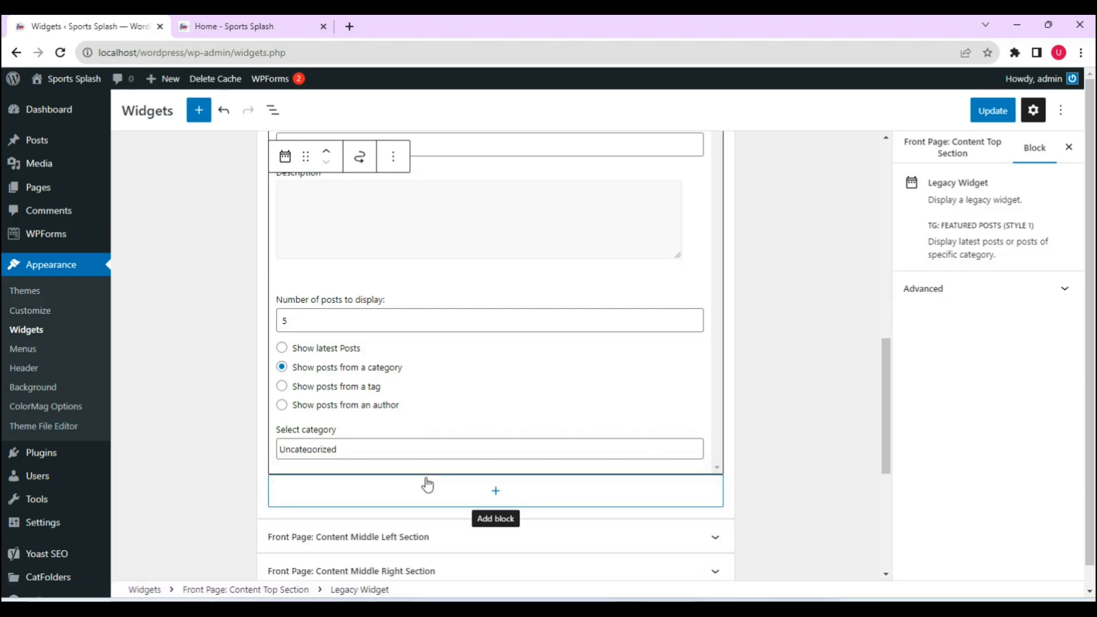
click(441, 456)
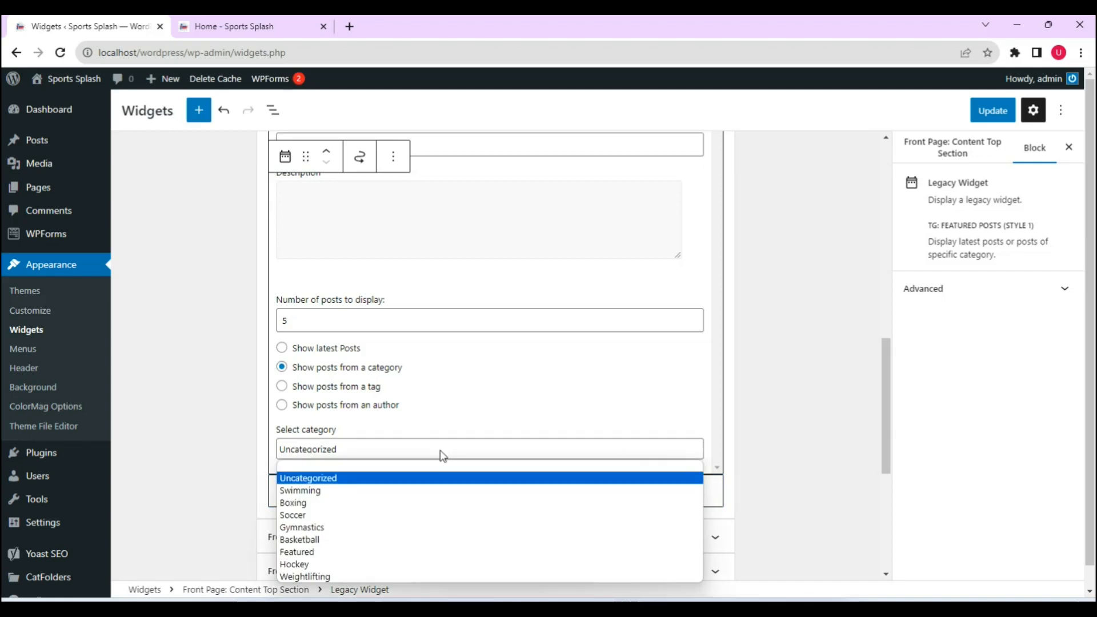
click(405, 491)
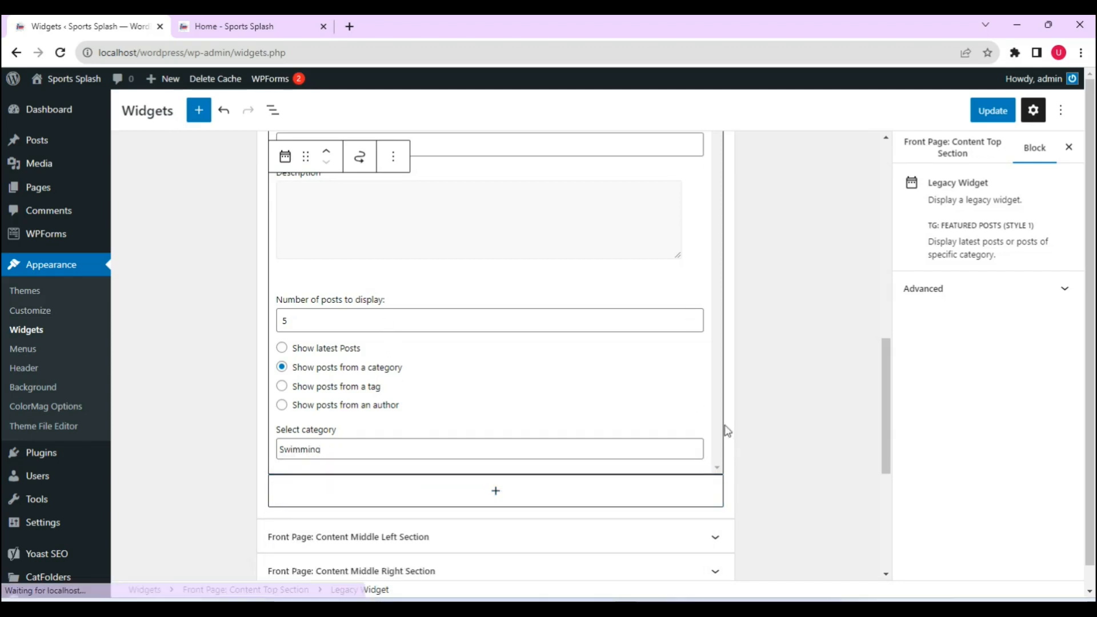
Title the Content Top Section's featured posts widget "Swimming" and save the widgets
drag(889, 406, 849, 359)
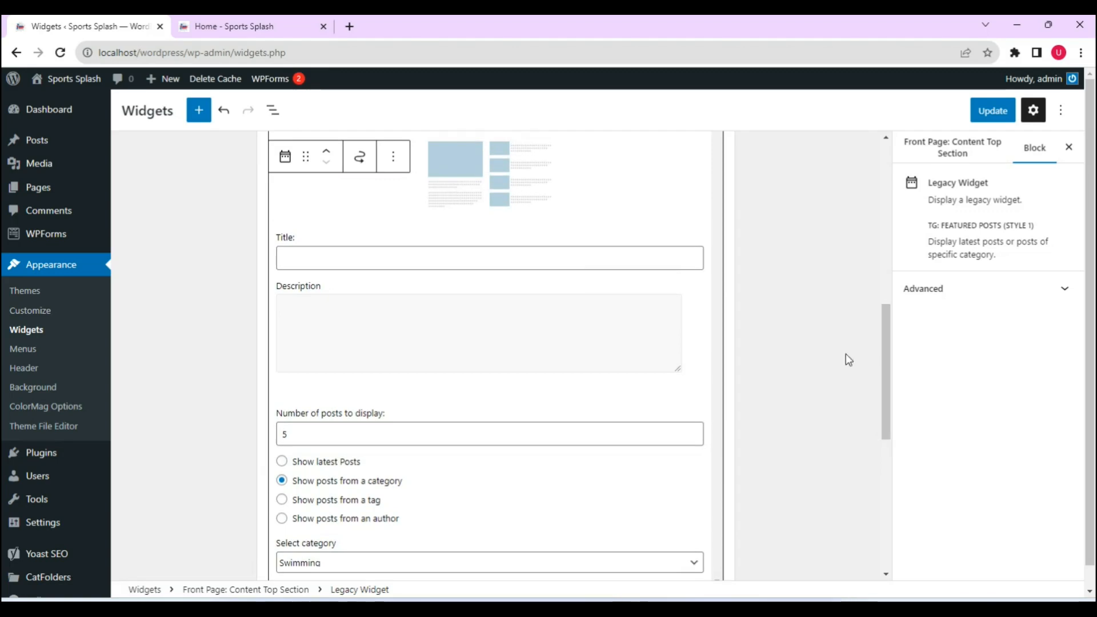
click(547, 252)
text(S)
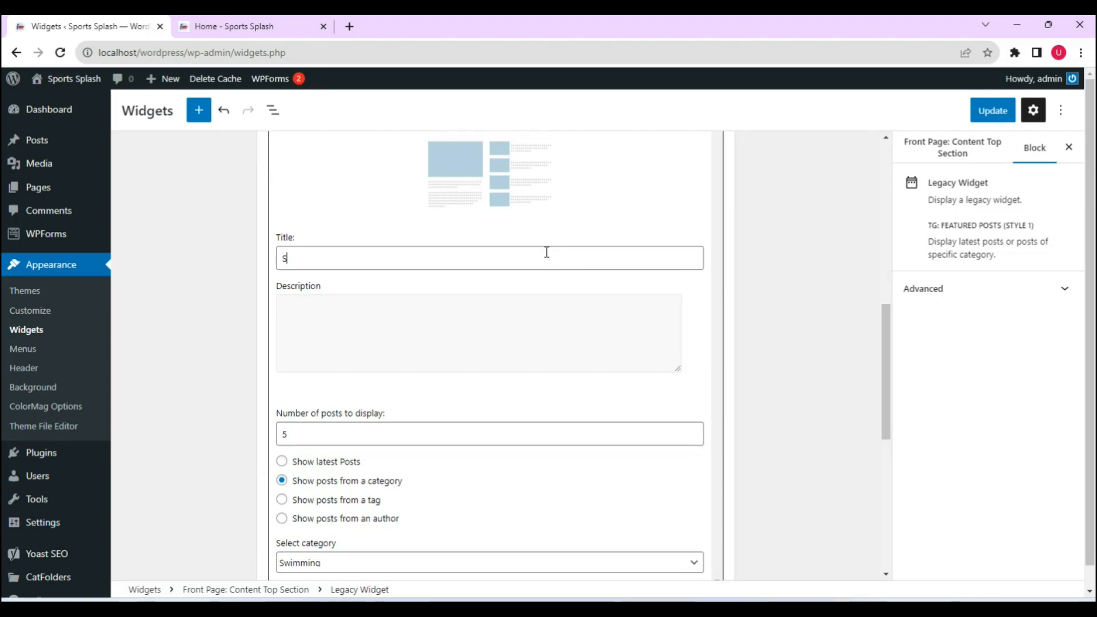
text(wimming)
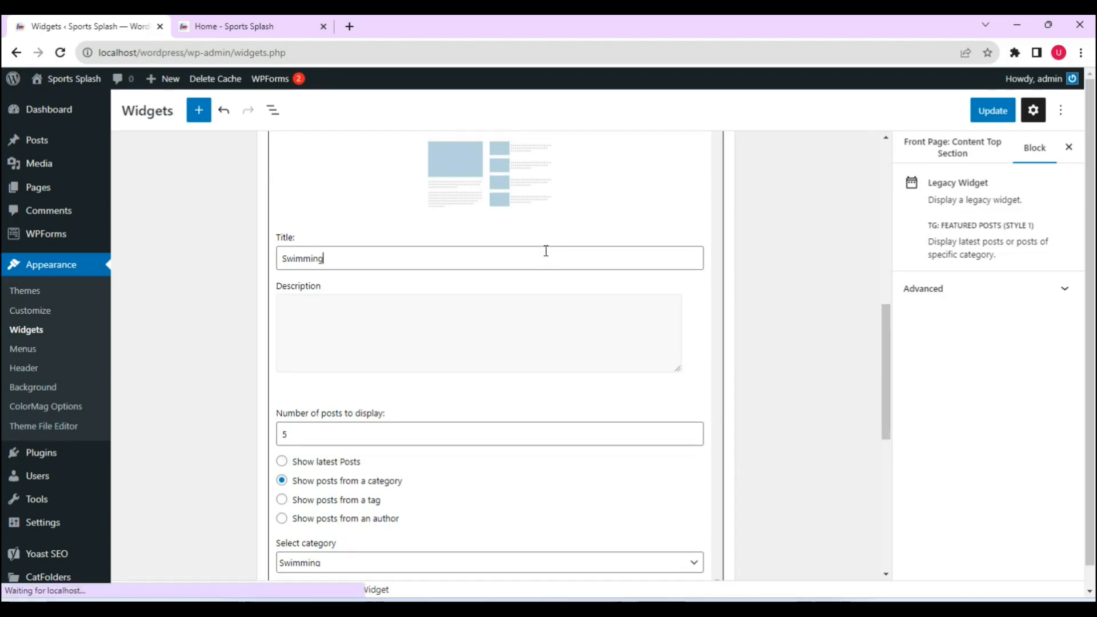
click(984, 111)
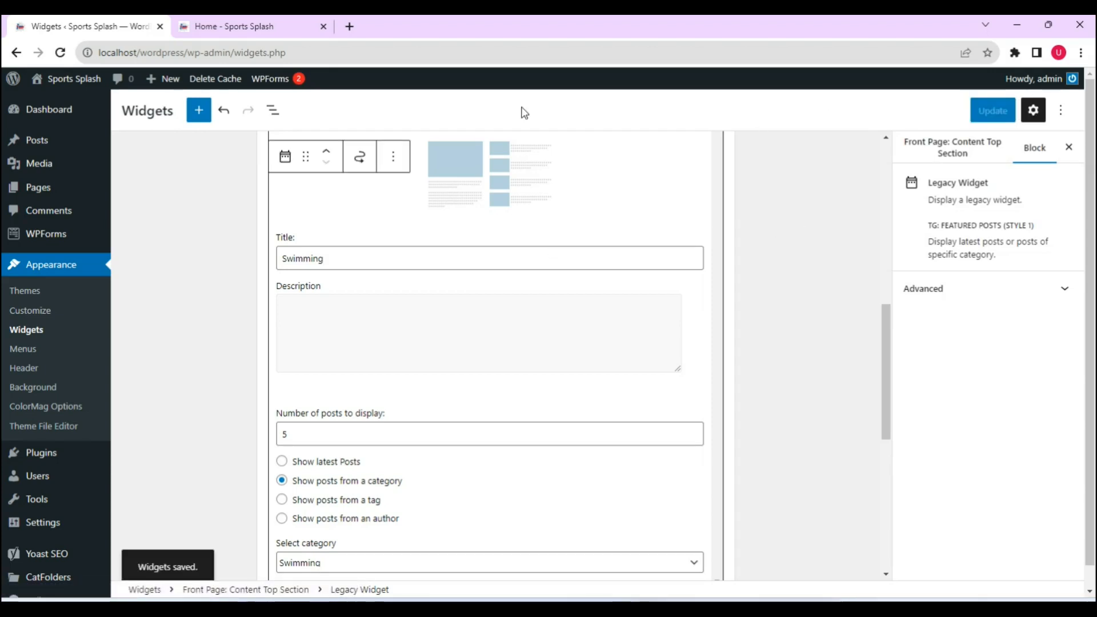
Reload the live home page and review its Swimming posts section
click(246, 25)
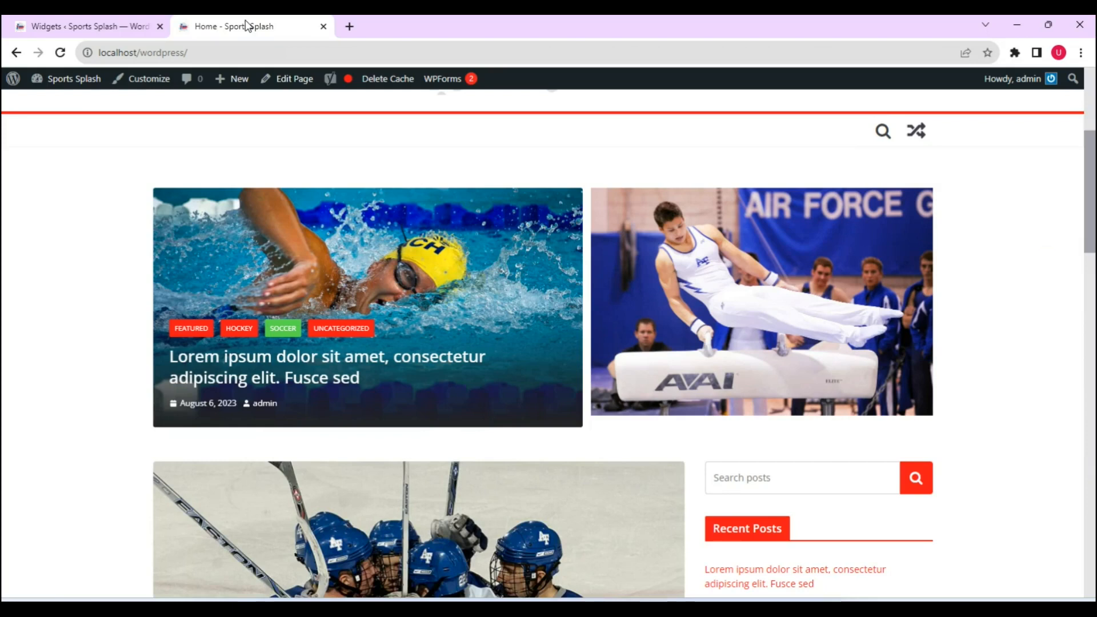
click(60, 52)
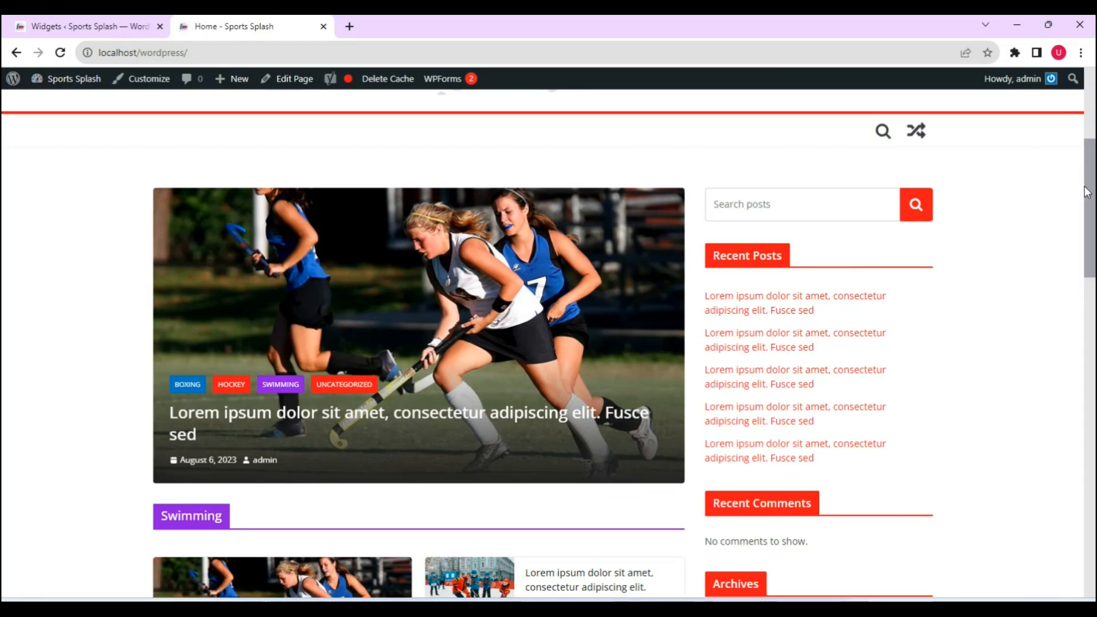
drag(1086, 192, 1093, 308)
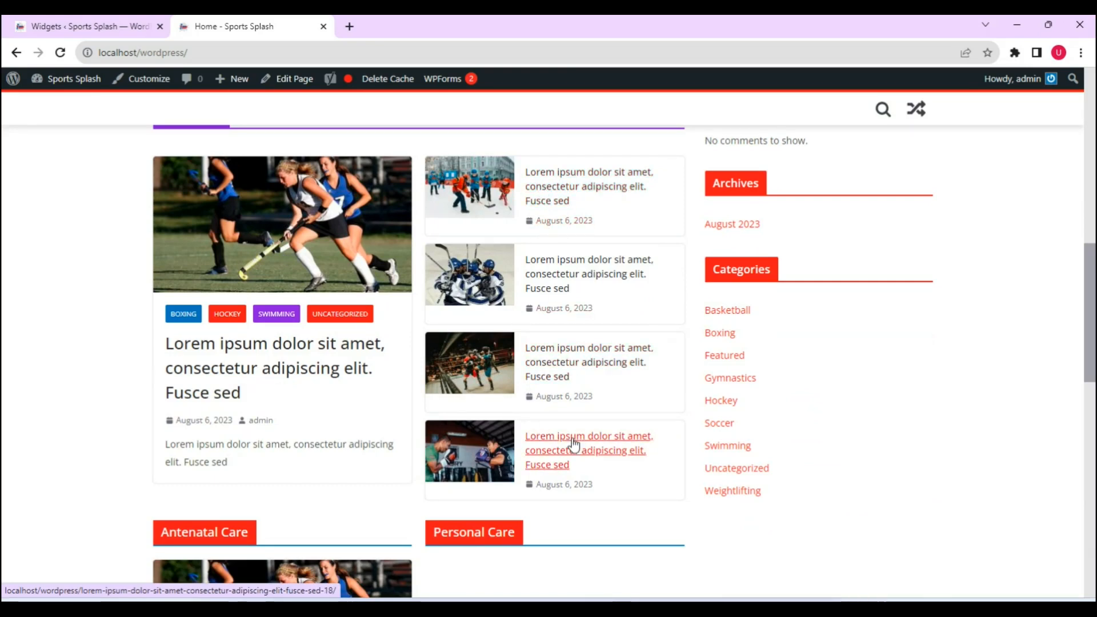
drag(1093, 367, 1070, 331)
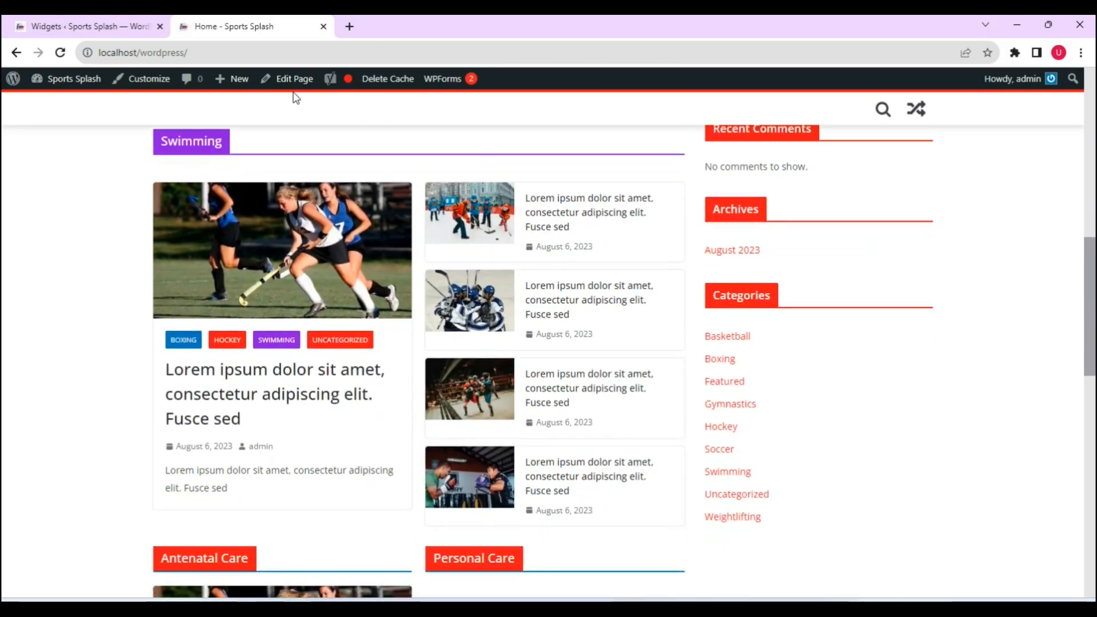
Return to the widget editor, collapse Front Page: Content Top Section and expand Front Page: Content Middle Left Section
click(101, 26)
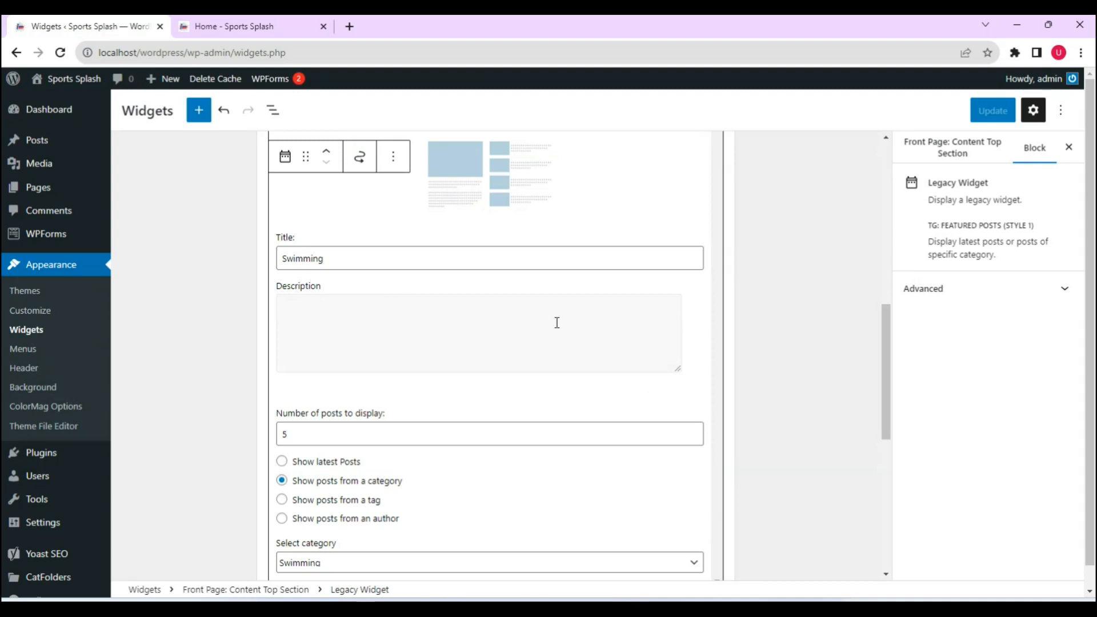
drag(883, 377, 869, 237)
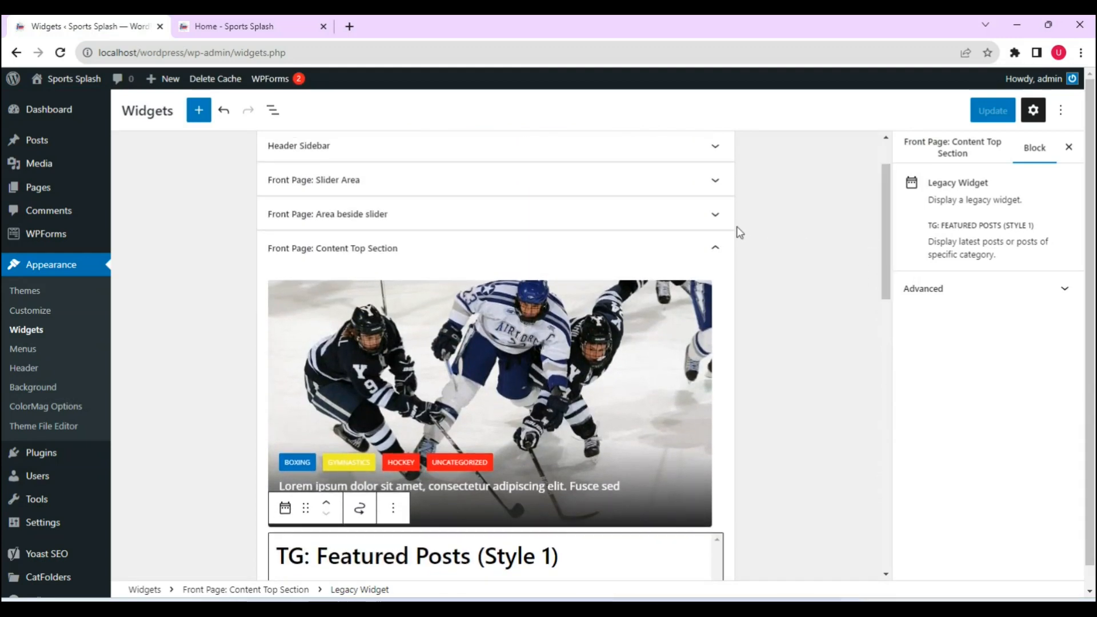
click(715, 250)
click(601, 293)
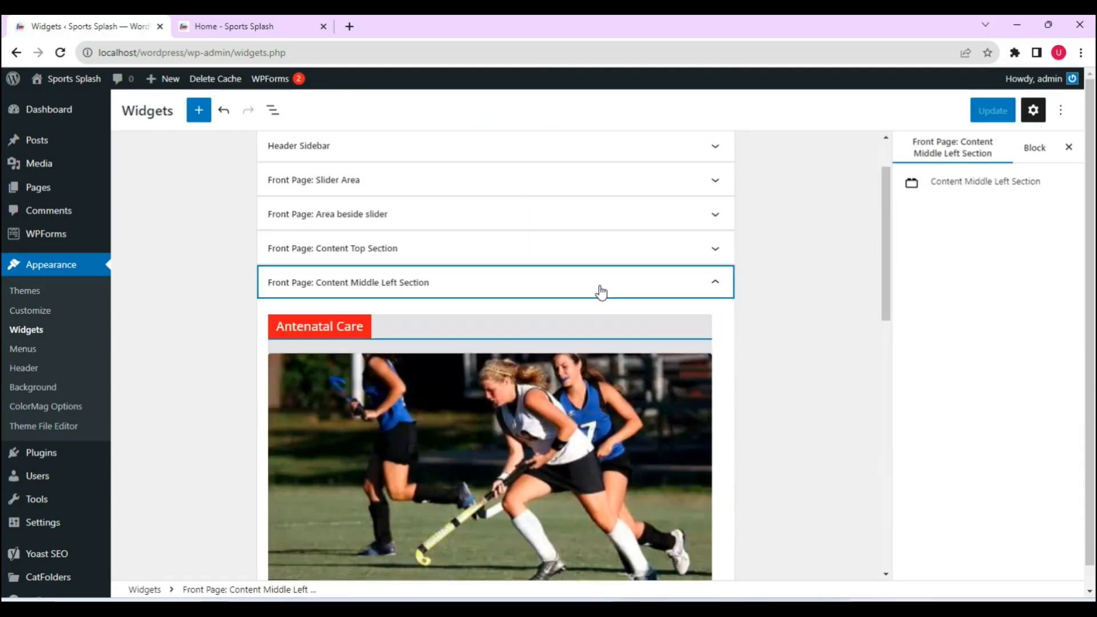
Examine the Antenatal Care and Personal Care sections on the live home page
click(255, 31)
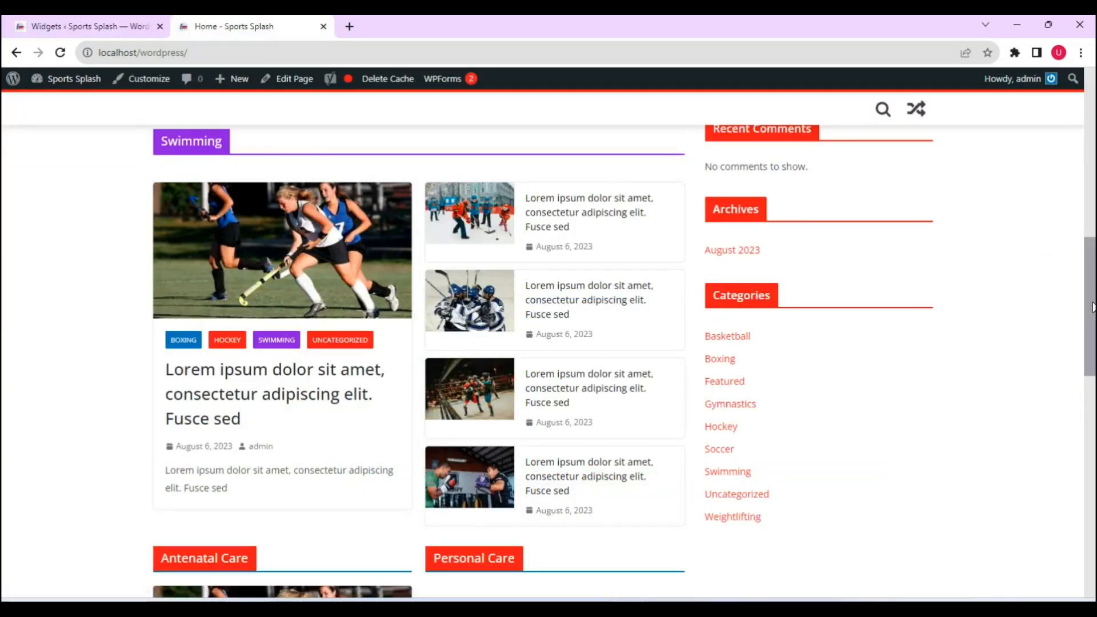
drag(1092, 309, 1094, 411)
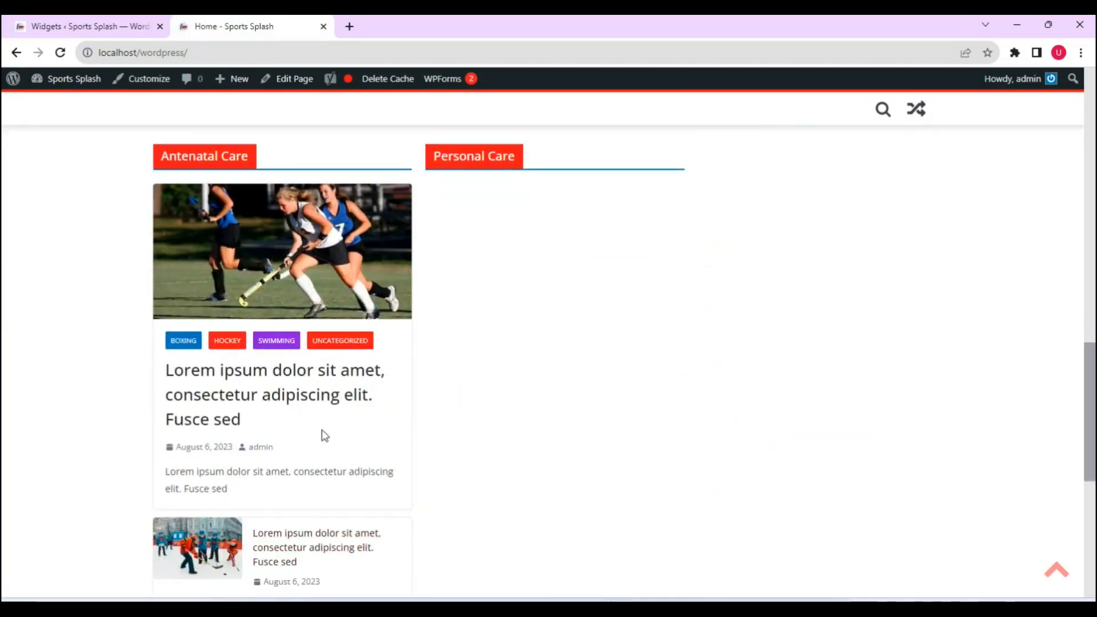
mouse_move(1094, 398)
mouse_down()
mouse_move(1094, 494)
mouse_move(1093, 388)
mouse_up()
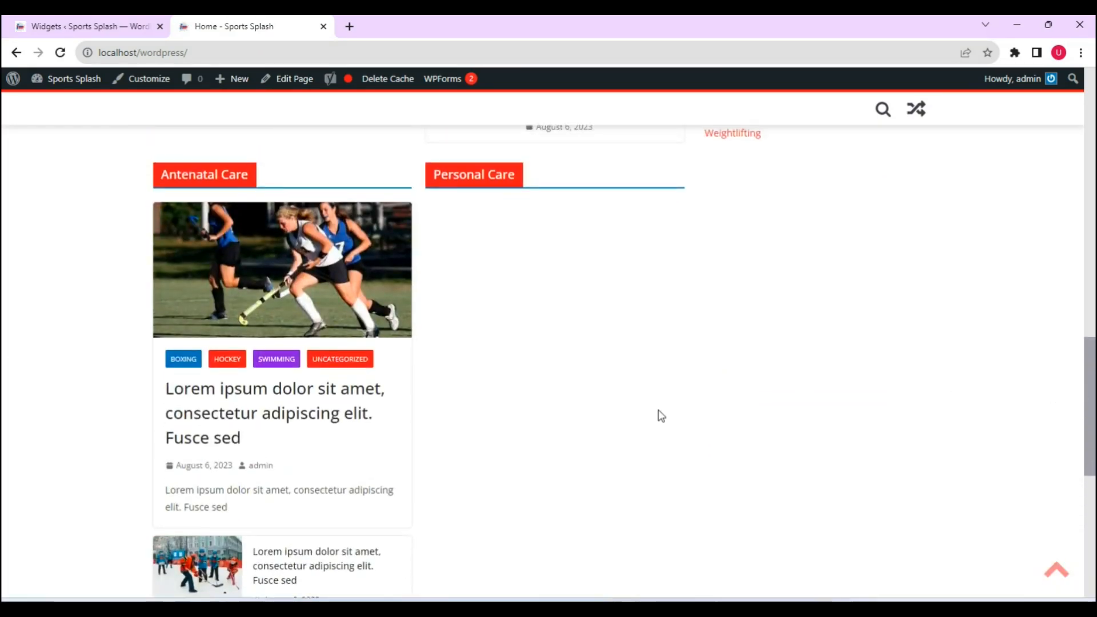
Open the Antenatal Care widget in Front Page: Content Middle Left Section and set its category to Gymnastics
click(80, 28)
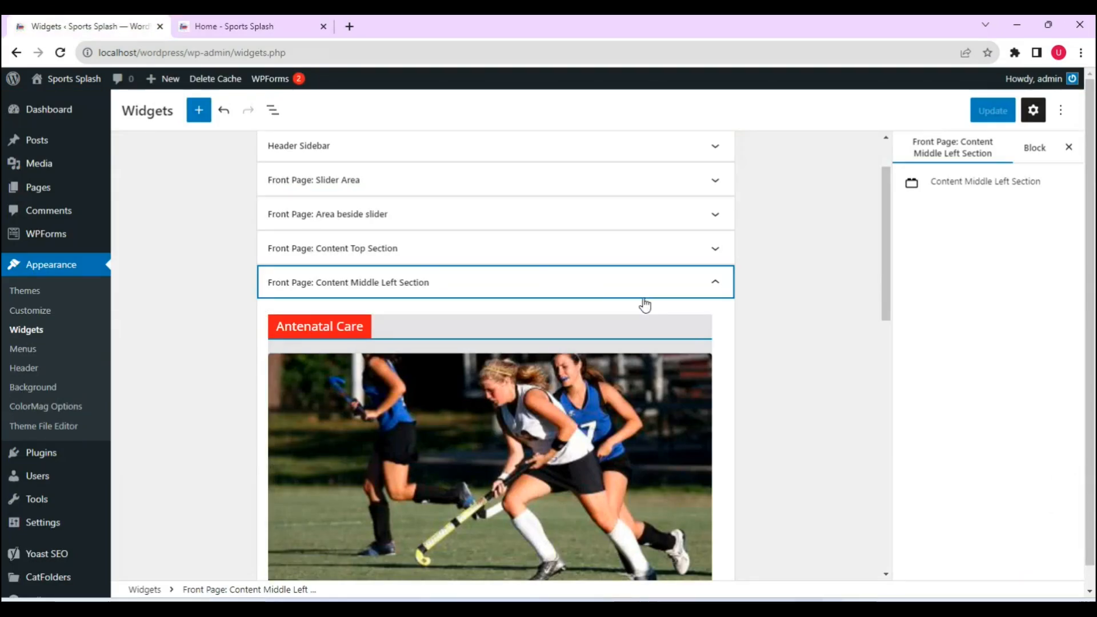
drag(883, 266, 849, 299)
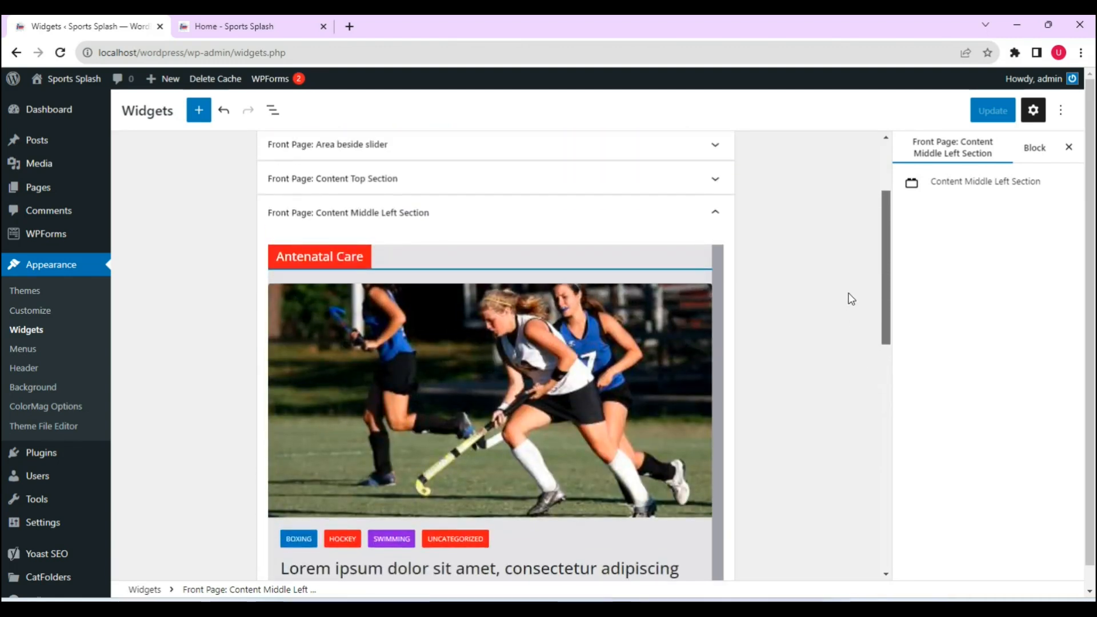
click(343, 251)
click(384, 506)
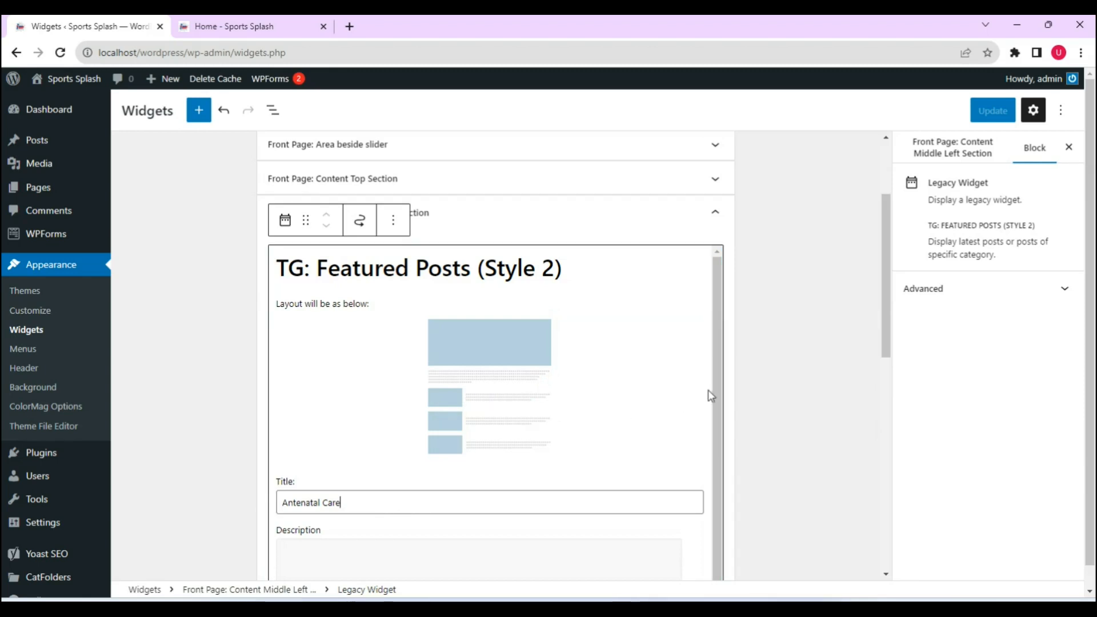
drag(881, 306, 893, 403)
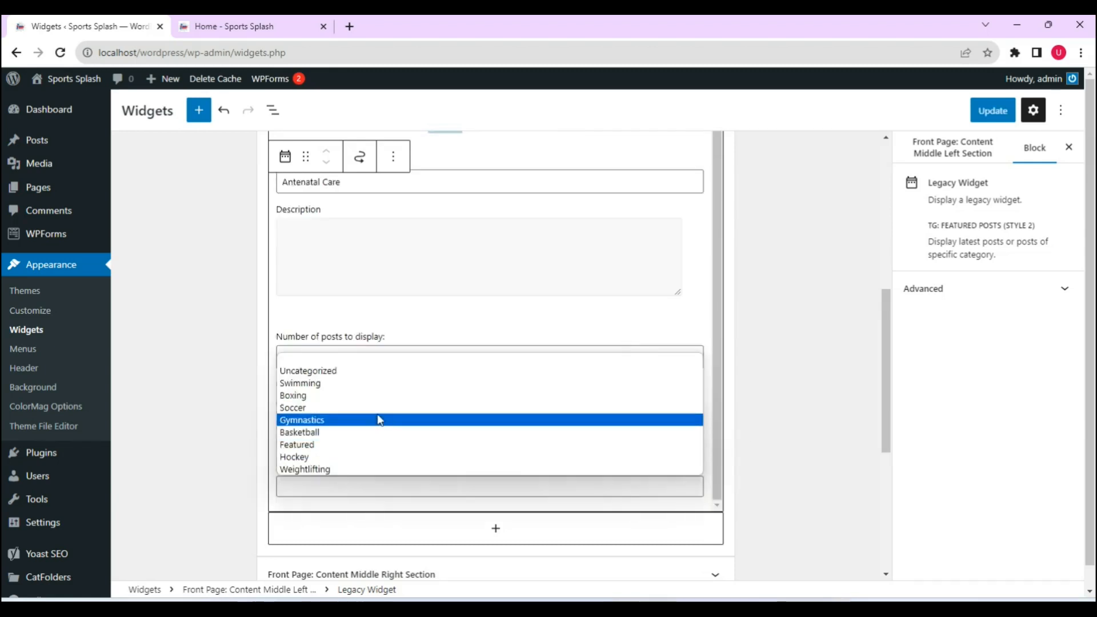
click(378, 421)
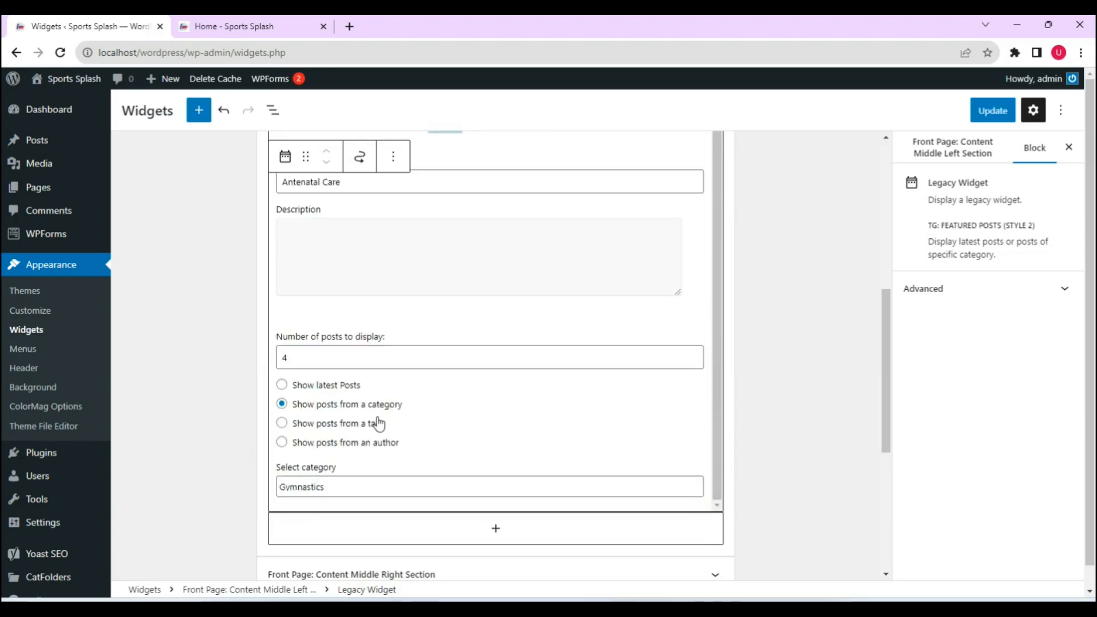
Replace the Content Middle Left Section widget's title with "Gymnastics" and save the widgets
drag(720, 407, 713, 338)
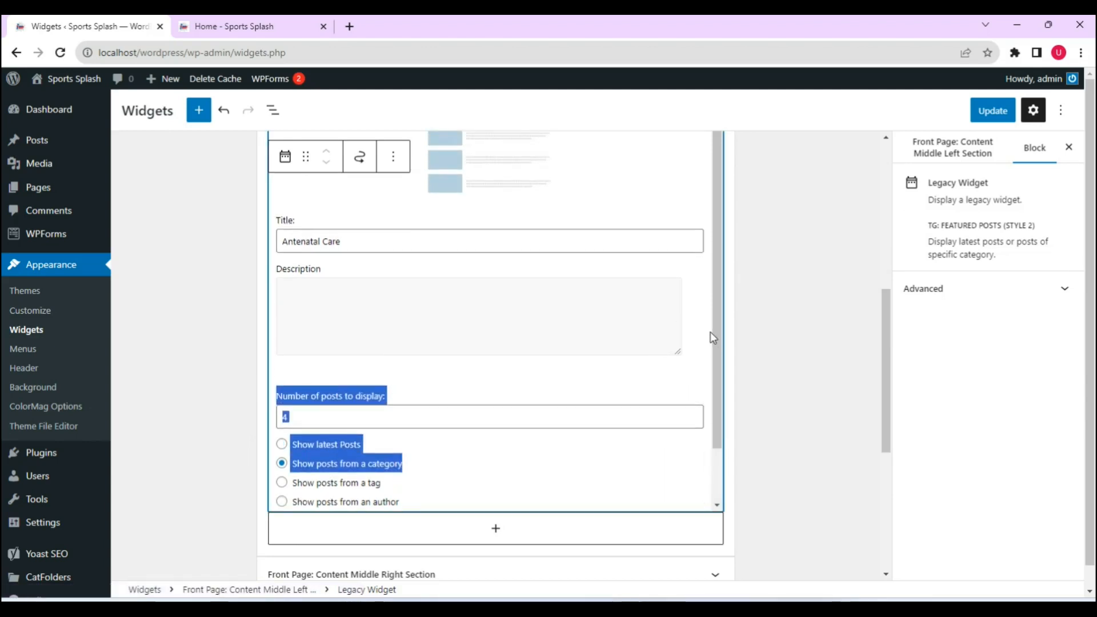
click(369, 242)
drag(369, 247, 218, 243)
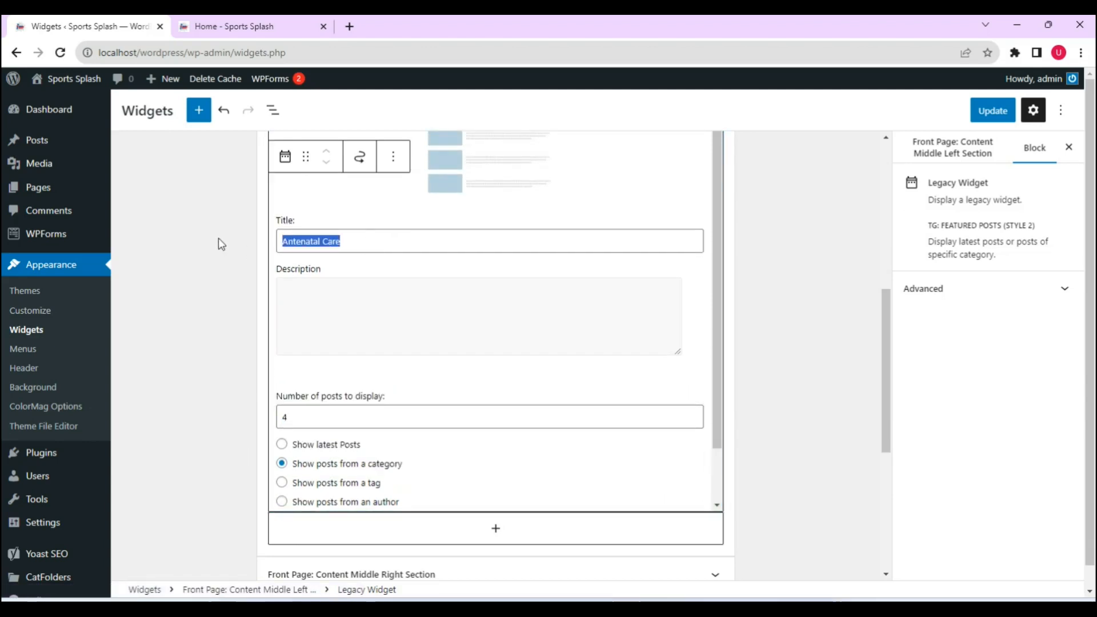
text(Gy)
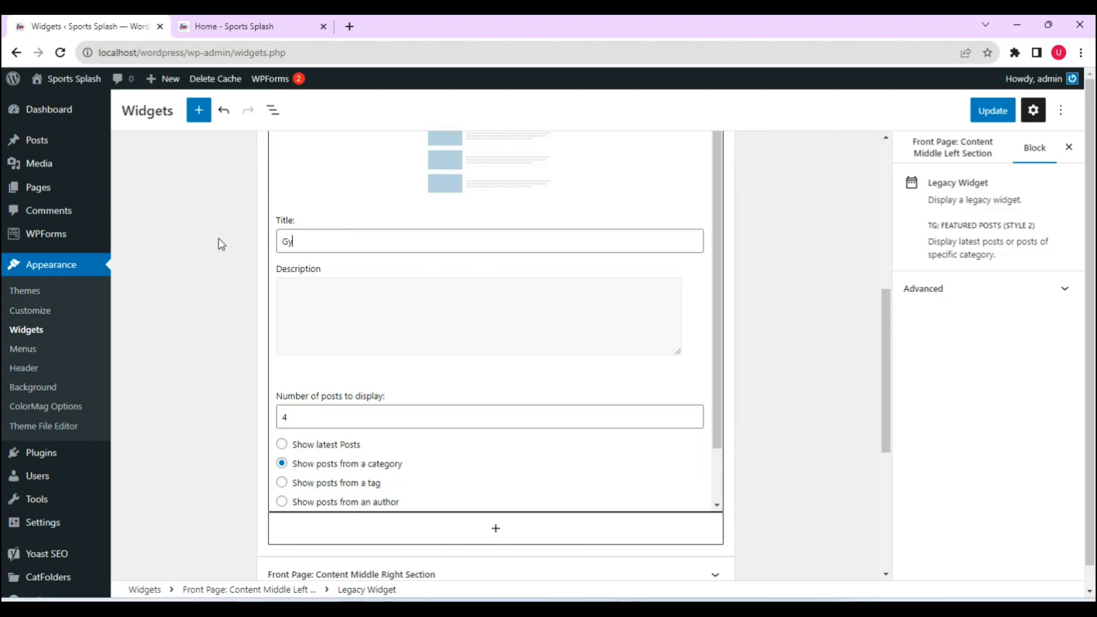
text(mnastics)
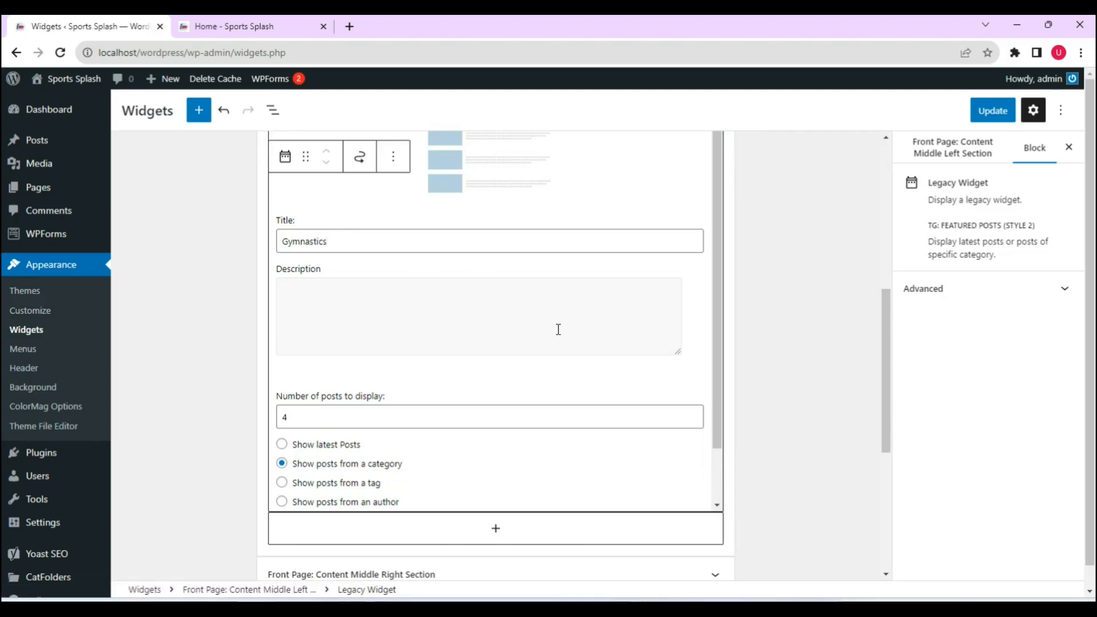
click(996, 112)
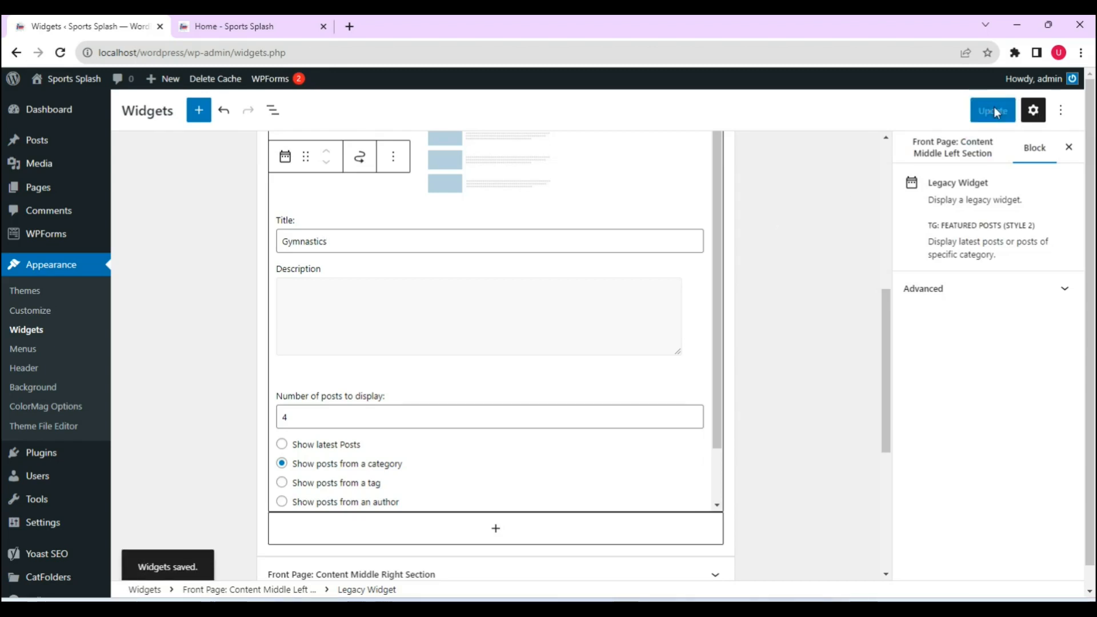
Reload the live home page and review its Gymnastics posts section
click(228, 27)
click(60, 53)
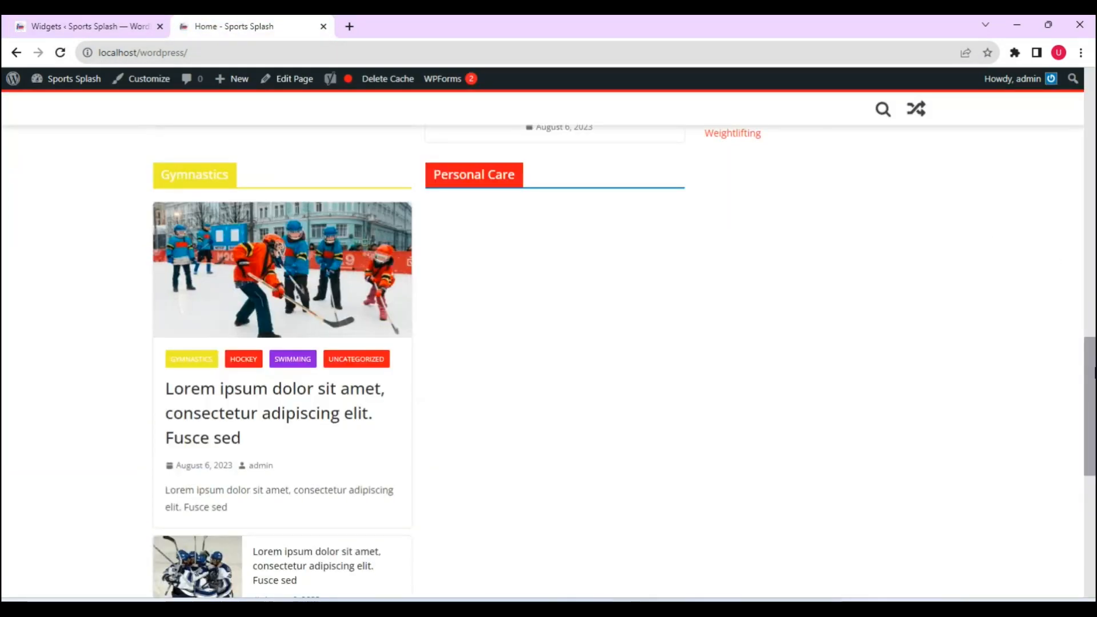
mouse_move(1095, 372)
mouse_down()
mouse_move(1095, 320)
mouse_move(1094, 379)
mouse_up()
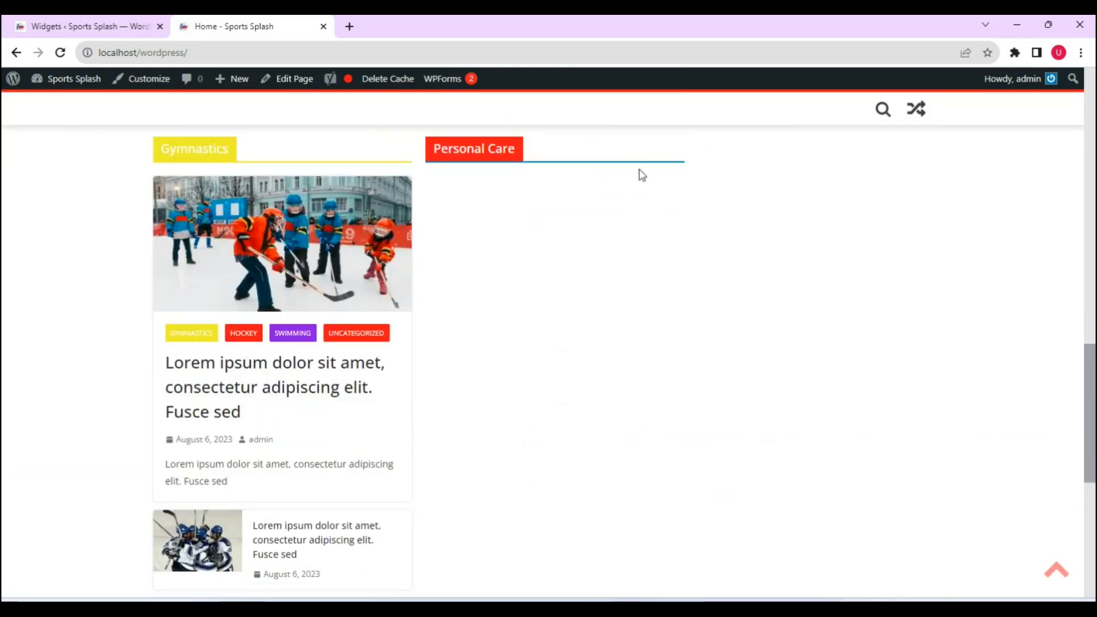
Open the Personal Care widget in Front Page: Content Middle Right Section and set its category to Boxing
drag(1087, 413, 1084, 455)
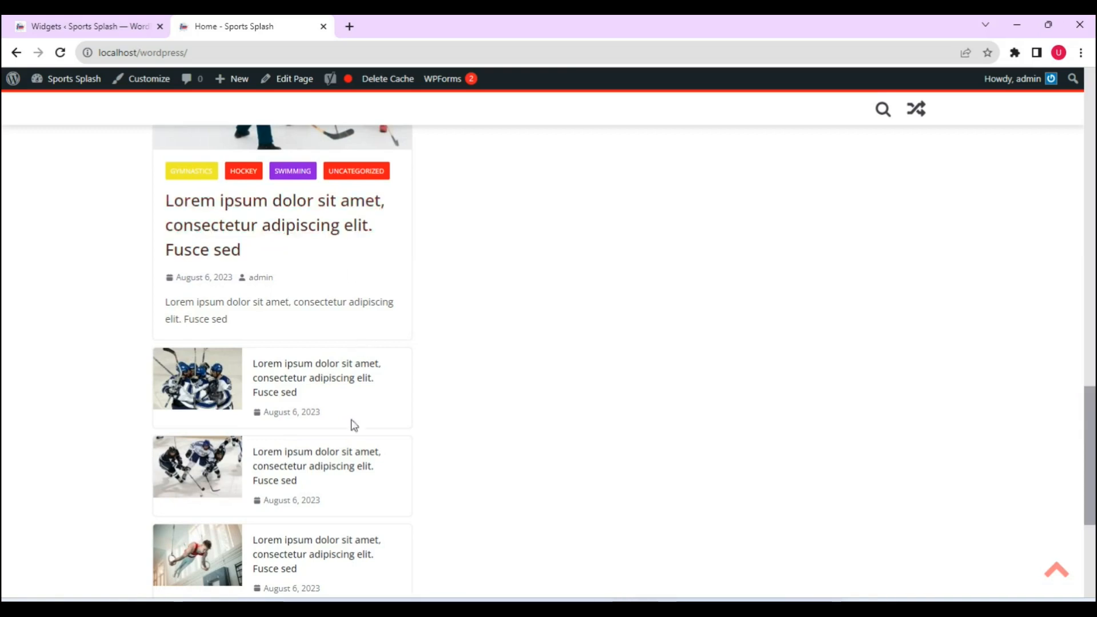
click(99, 34)
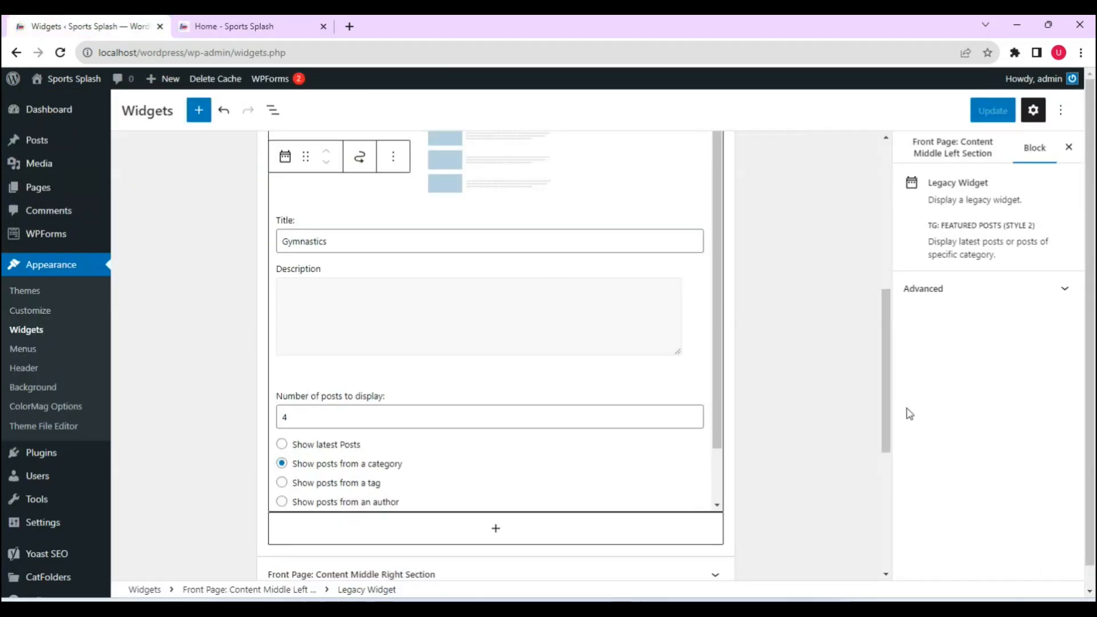
click(710, 275)
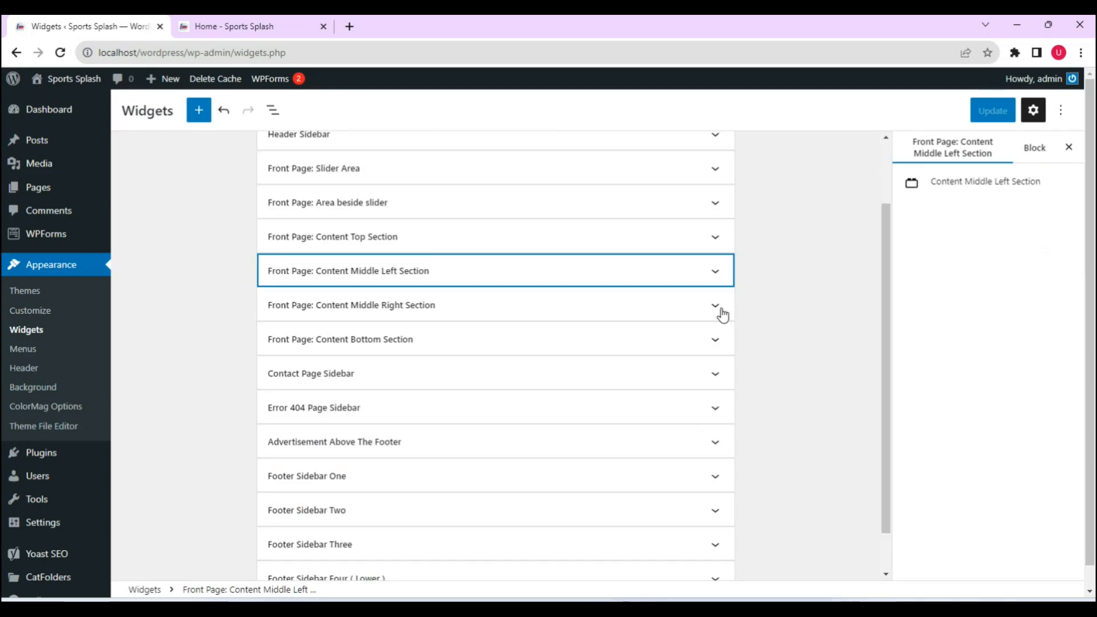
click(715, 307)
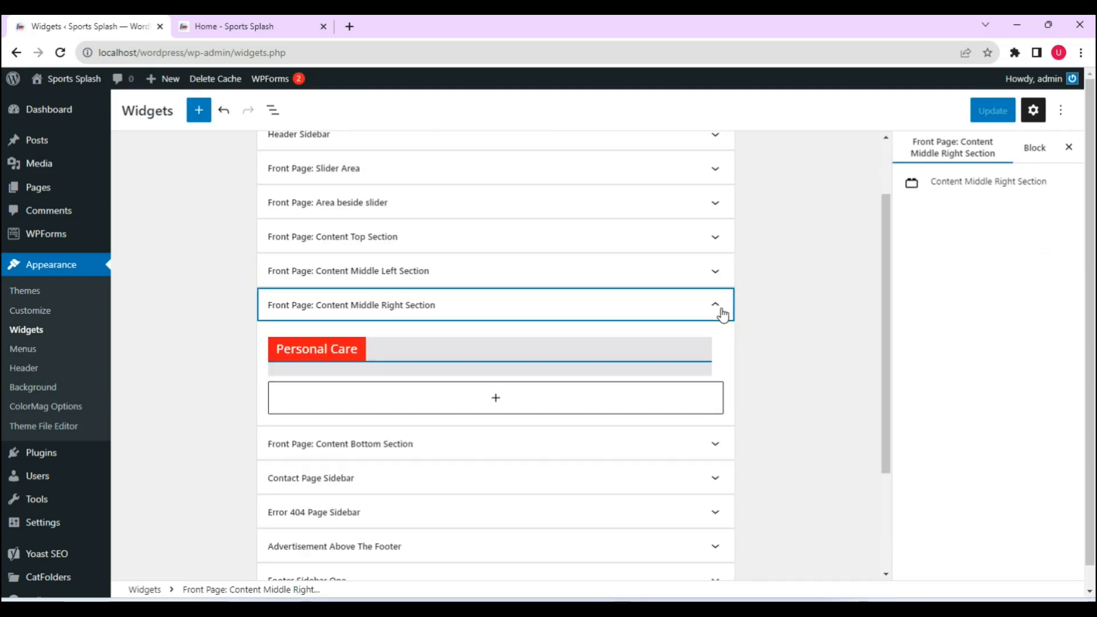
click(377, 343)
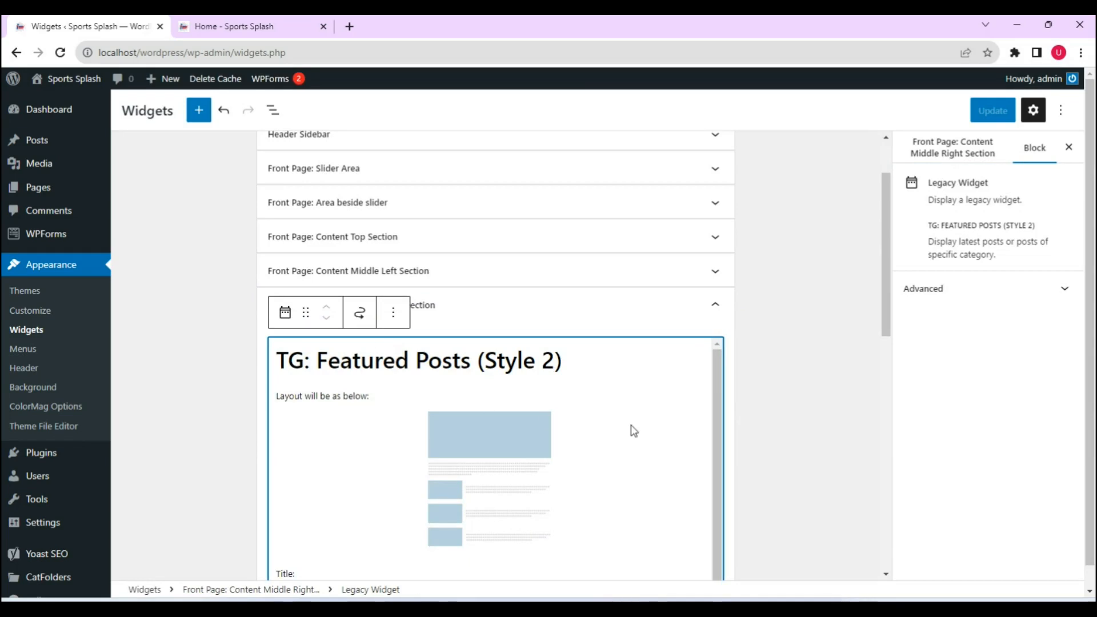
drag(887, 297, 877, 458)
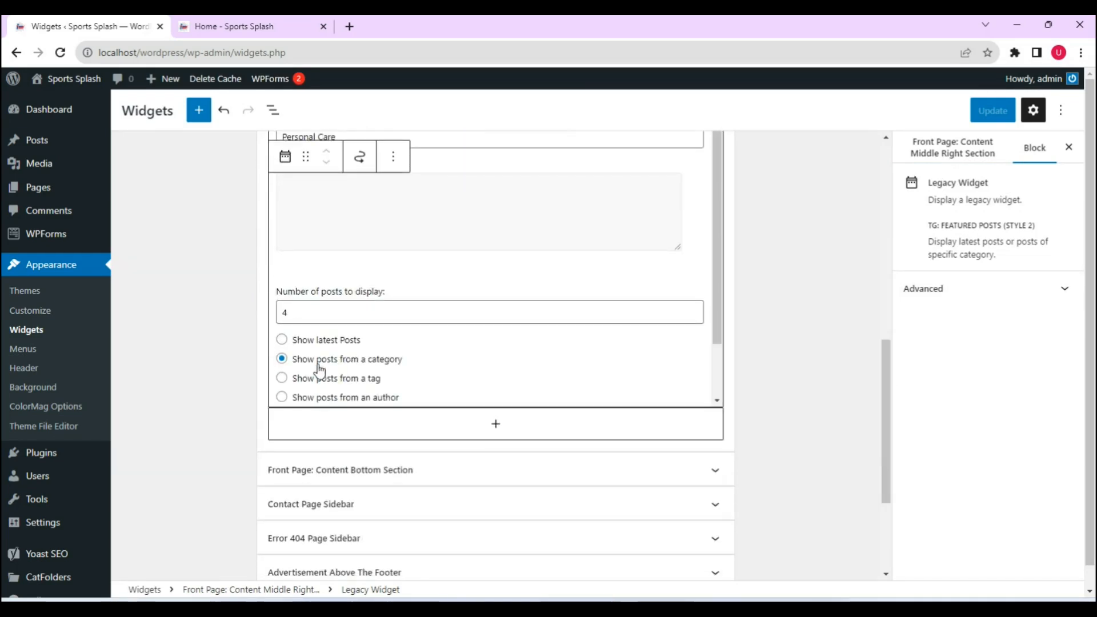
scroll(691, 402, down, 1)
click(694, 383)
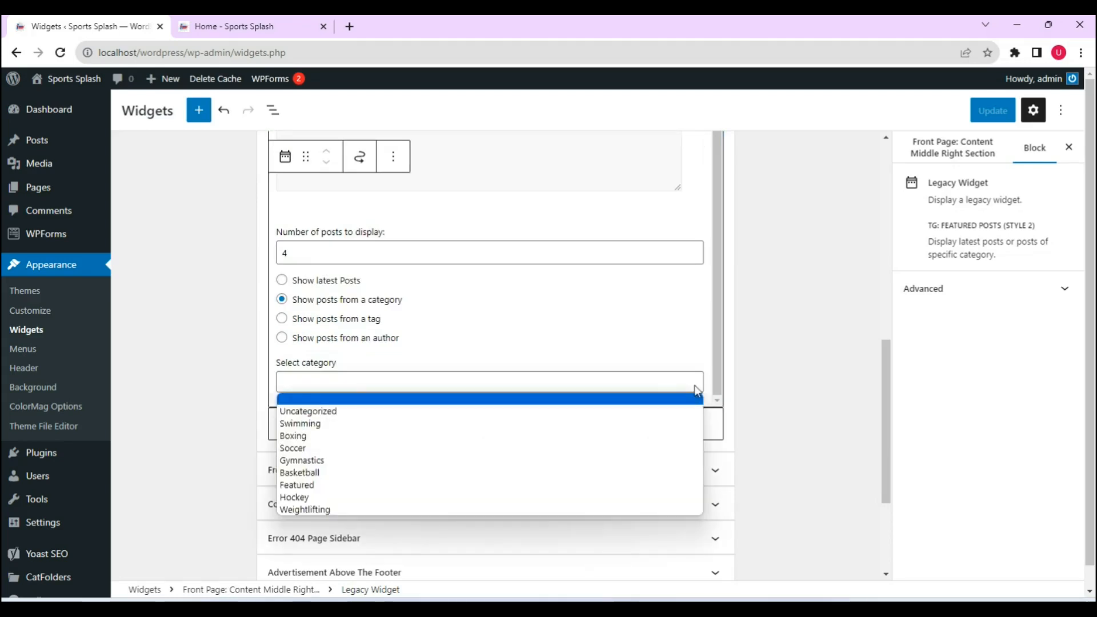
click(537, 439)
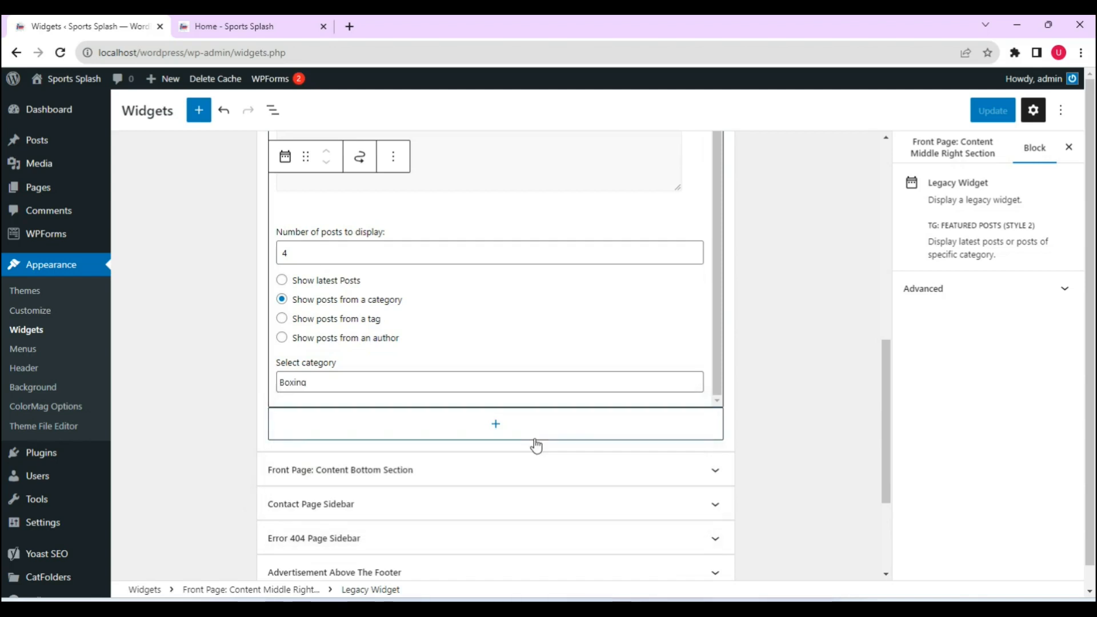
Replace the Content Middle Right Section widget's title with "Boxing" and save the widgets
scroll(717, 343, up, 1)
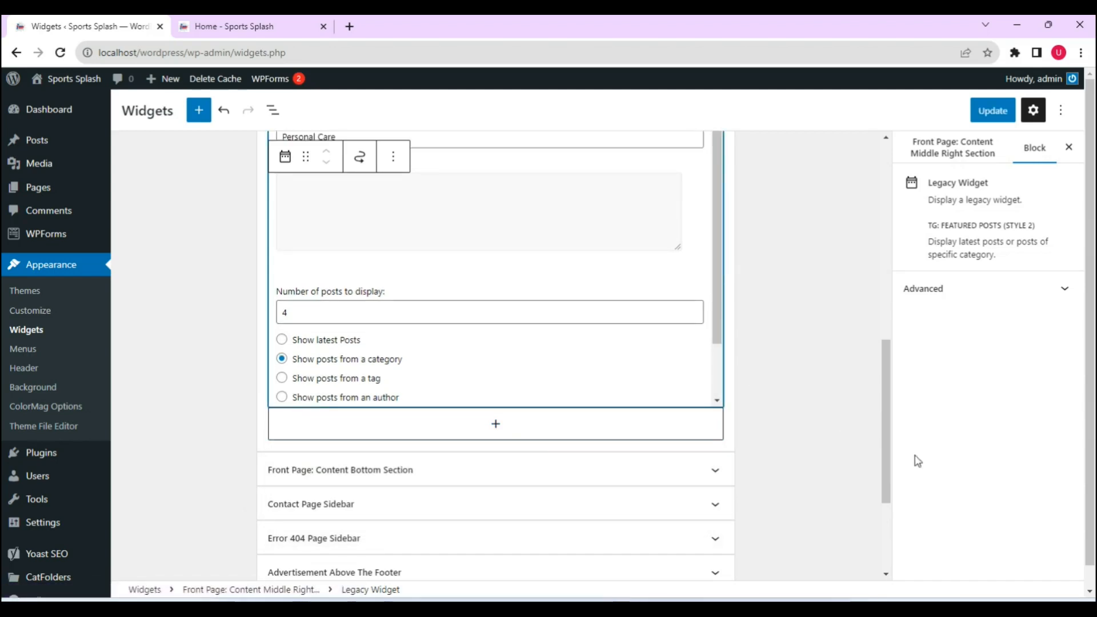
drag(885, 454, 867, 334)
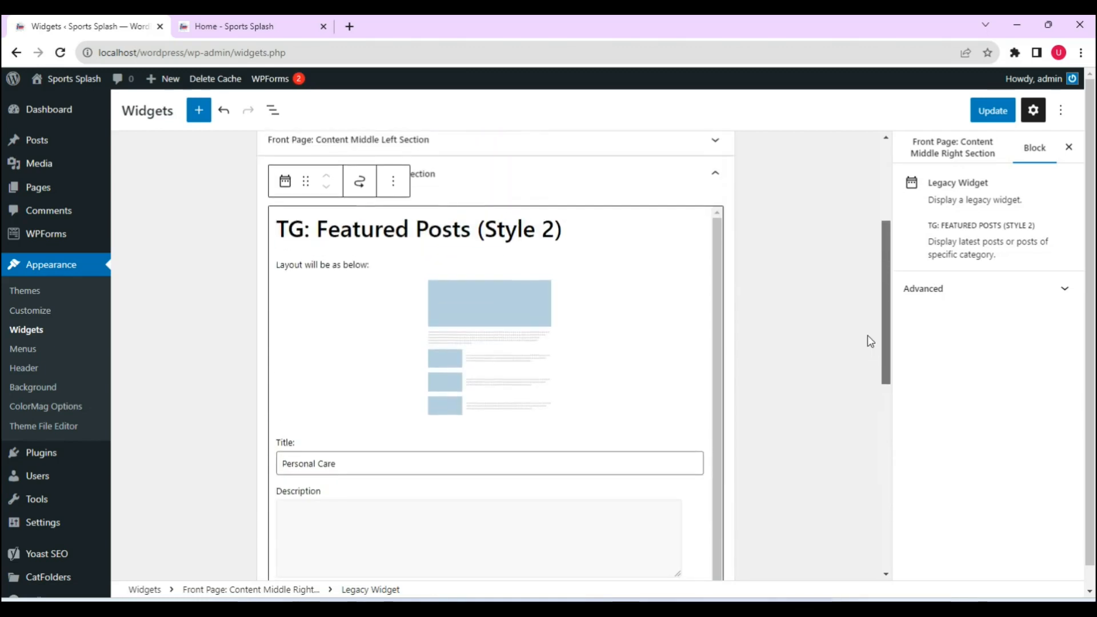
drag(353, 463, 199, 457)
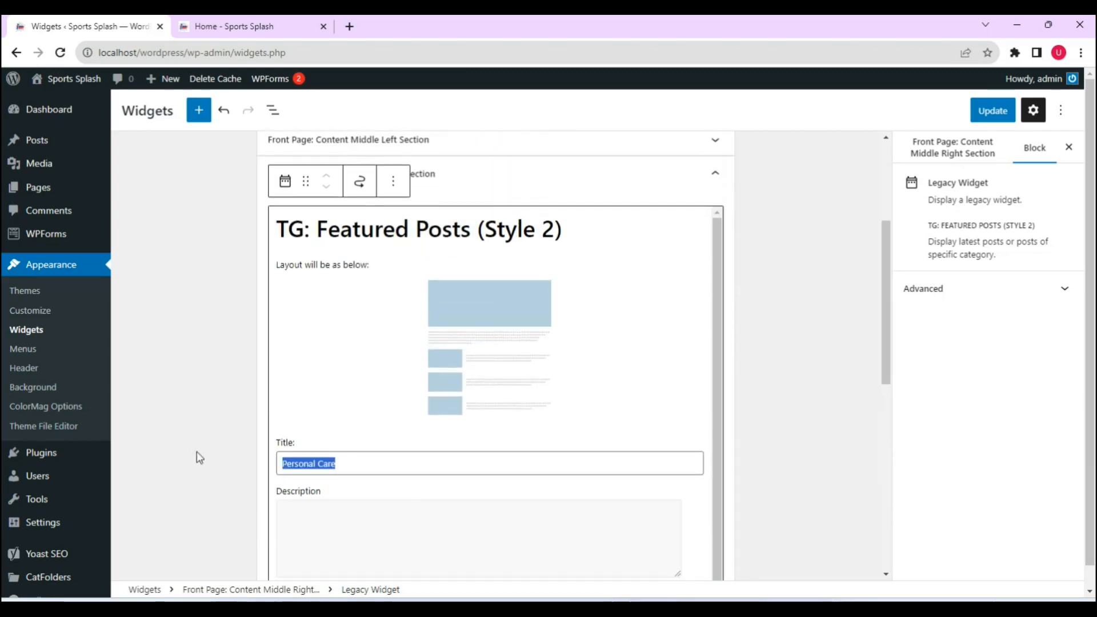
text(B)
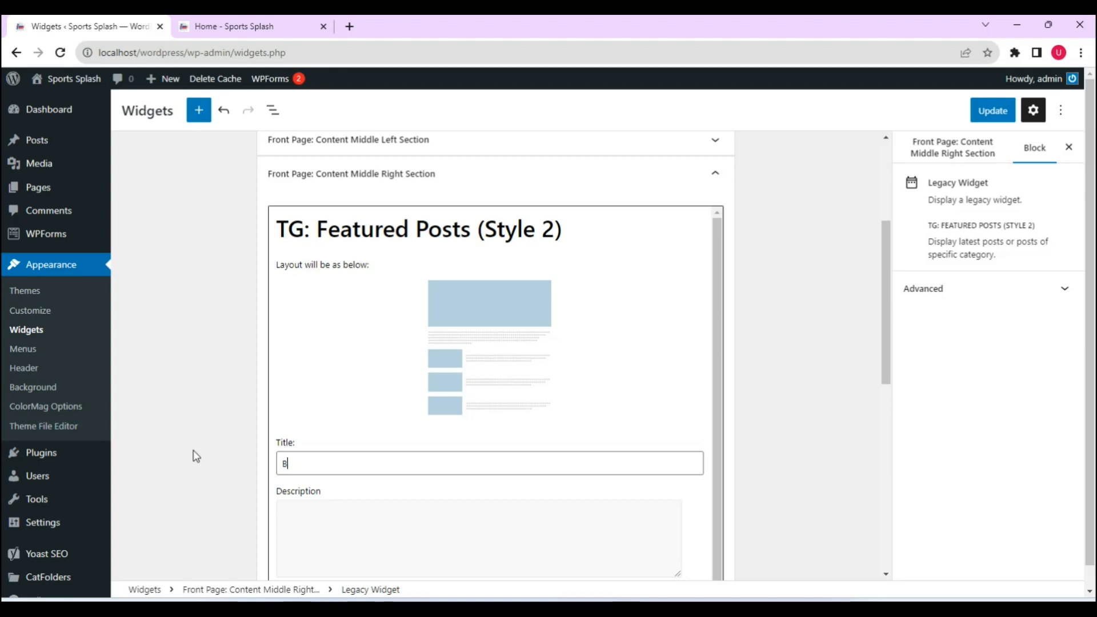
text(oxing)
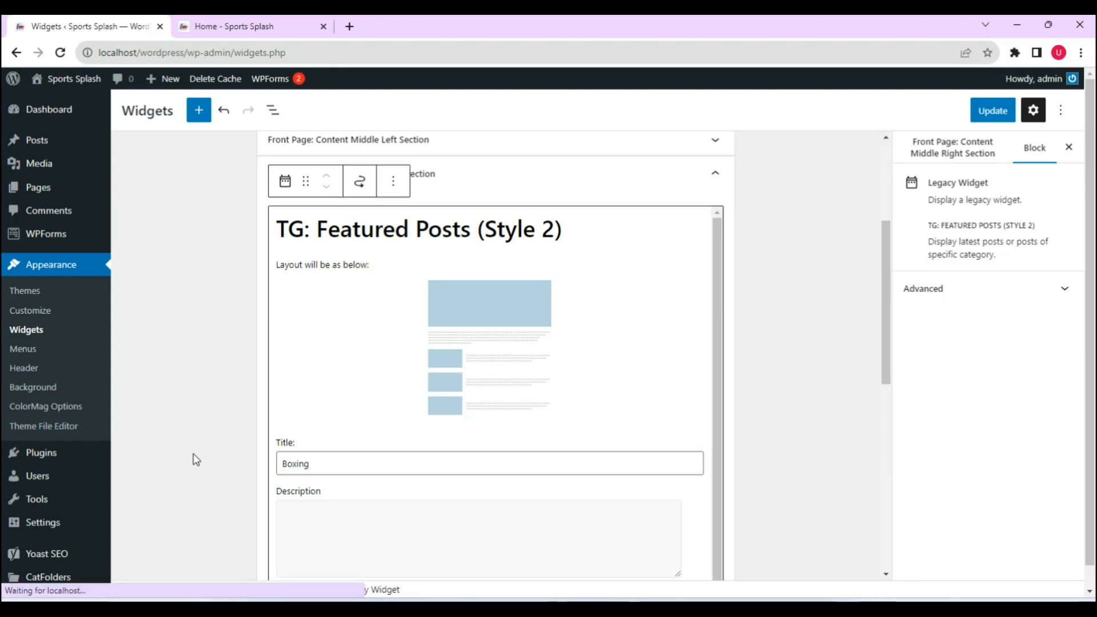
click(992, 111)
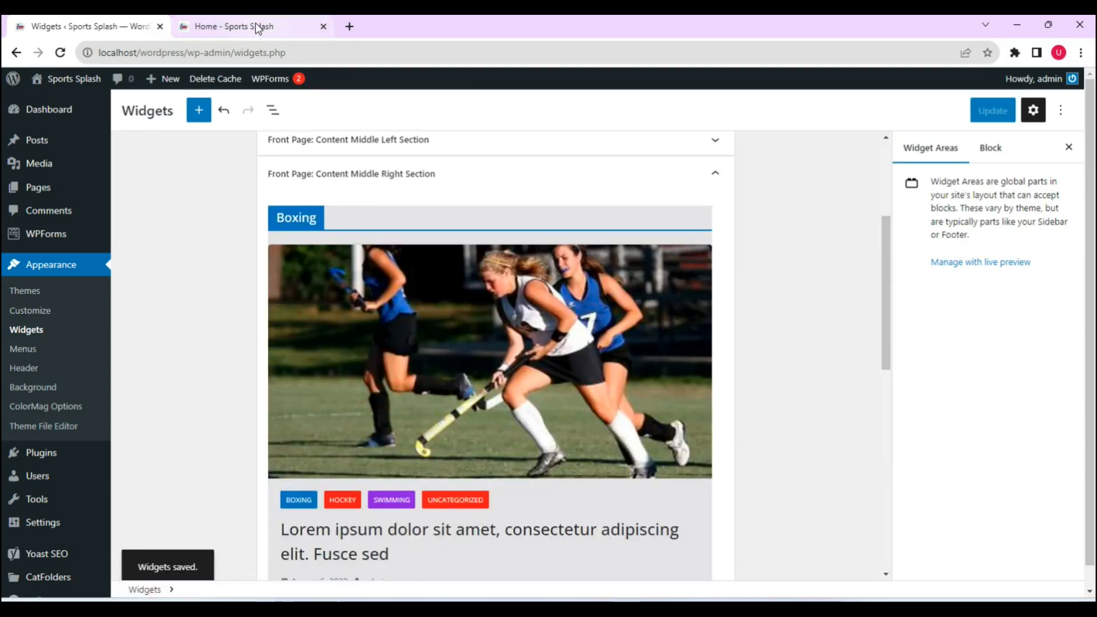
Reload the live home page and review its Gymnastics and Boxing sections down to the footer
click(258, 29)
click(60, 52)
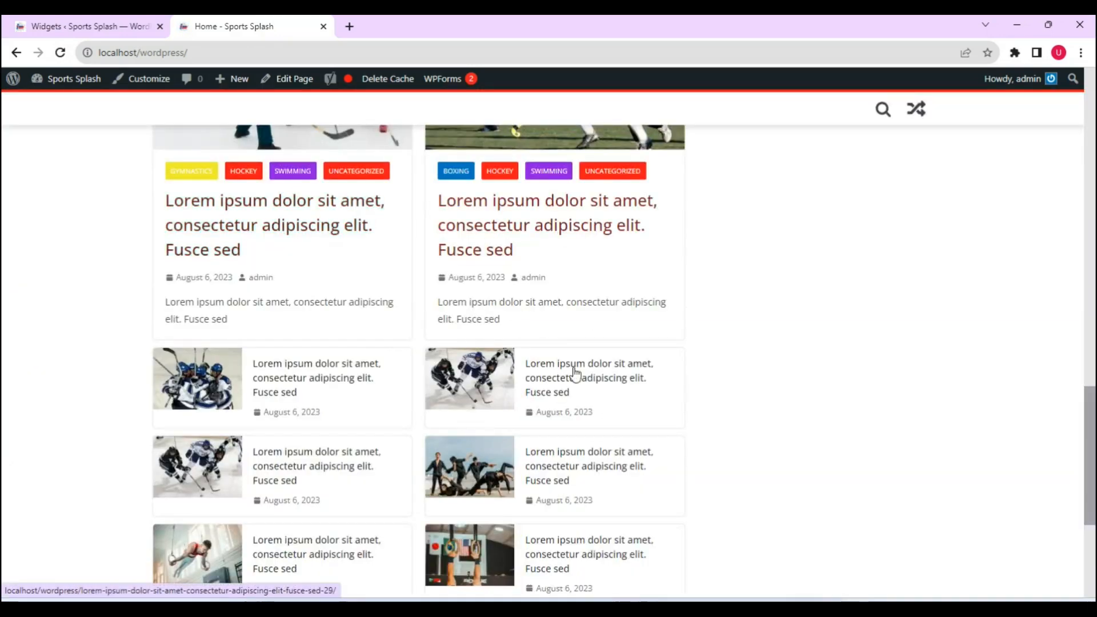
scroll(1068, 305, up, 6)
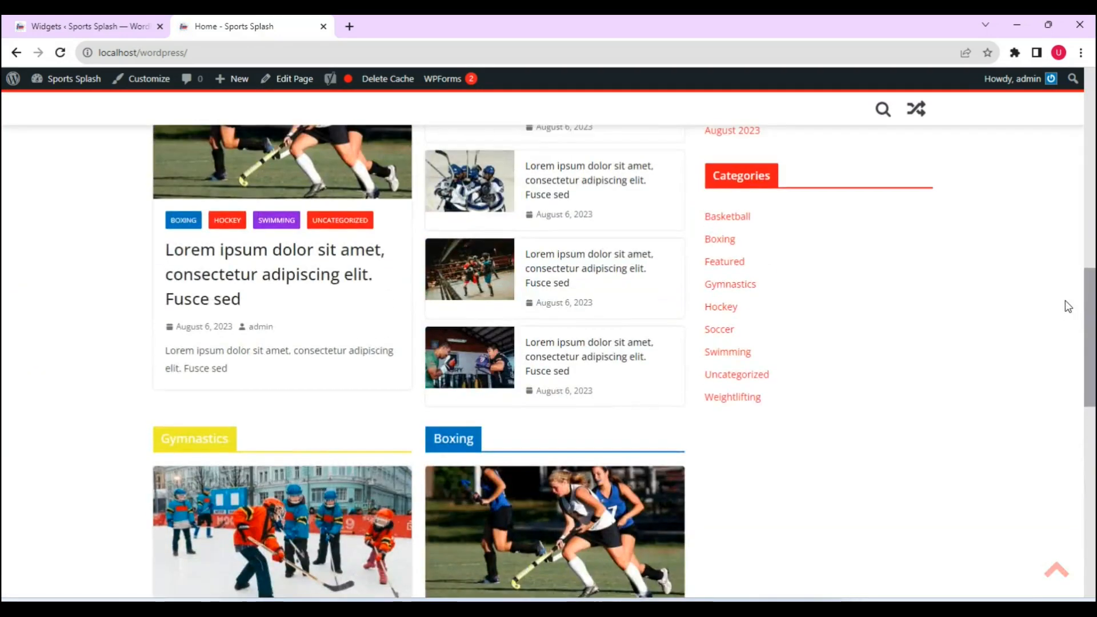
scroll(1057, 268, up, 5)
scroll(1048, 263, down, 11)
drag(1088, 407, 1056, 510)
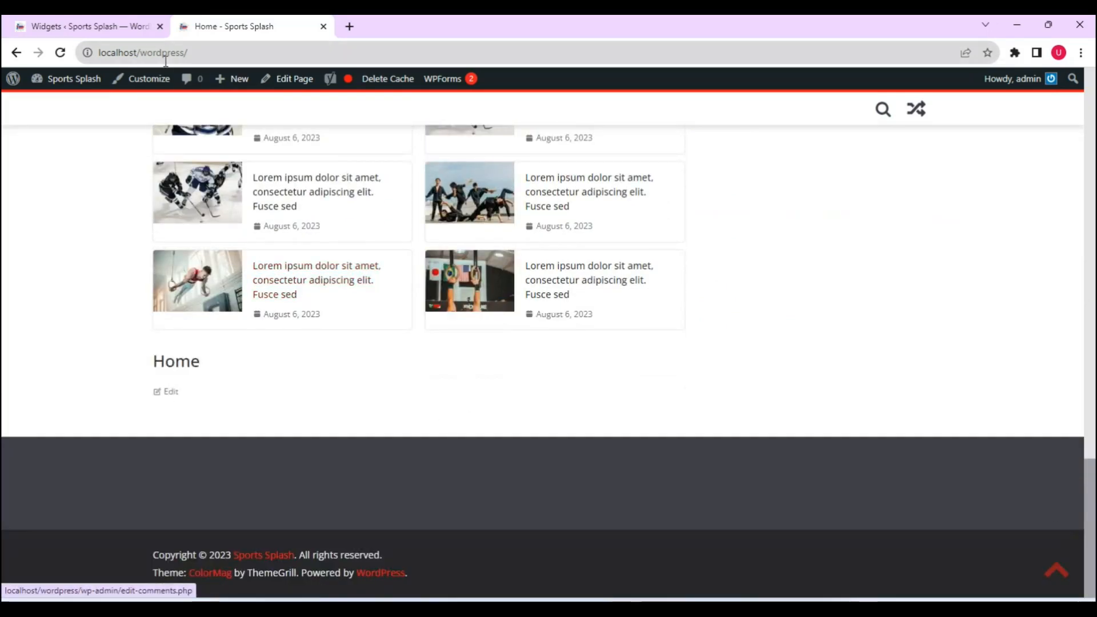
Add a TG: Highlighted Posts legacy widget to Front Page: Content Bottom Section on the Widgets page
click(100, 30)
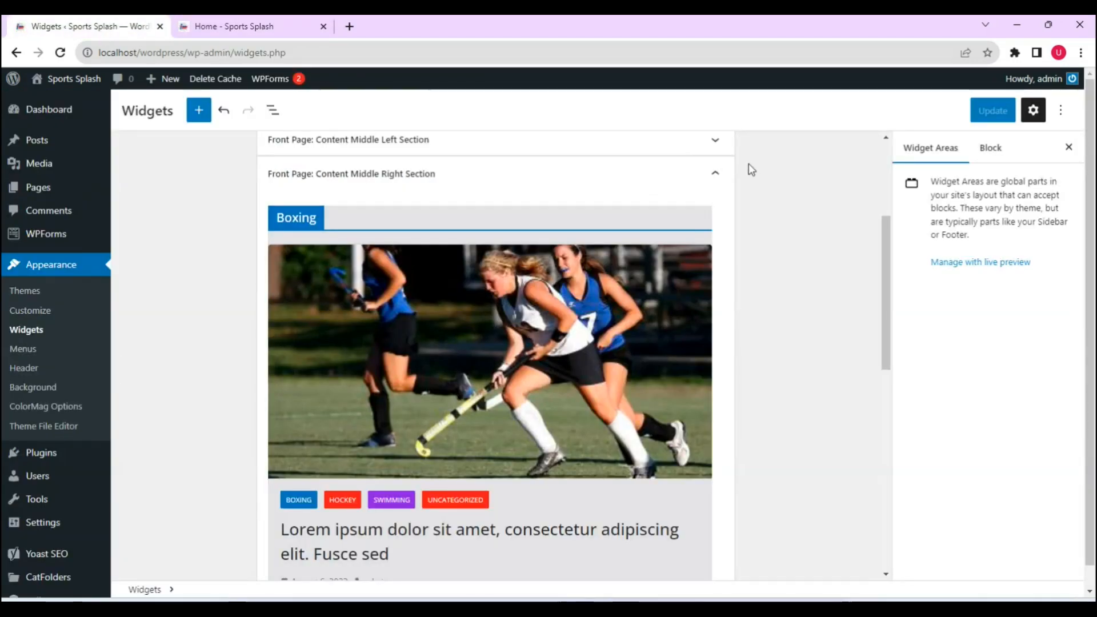
click(716, 175)
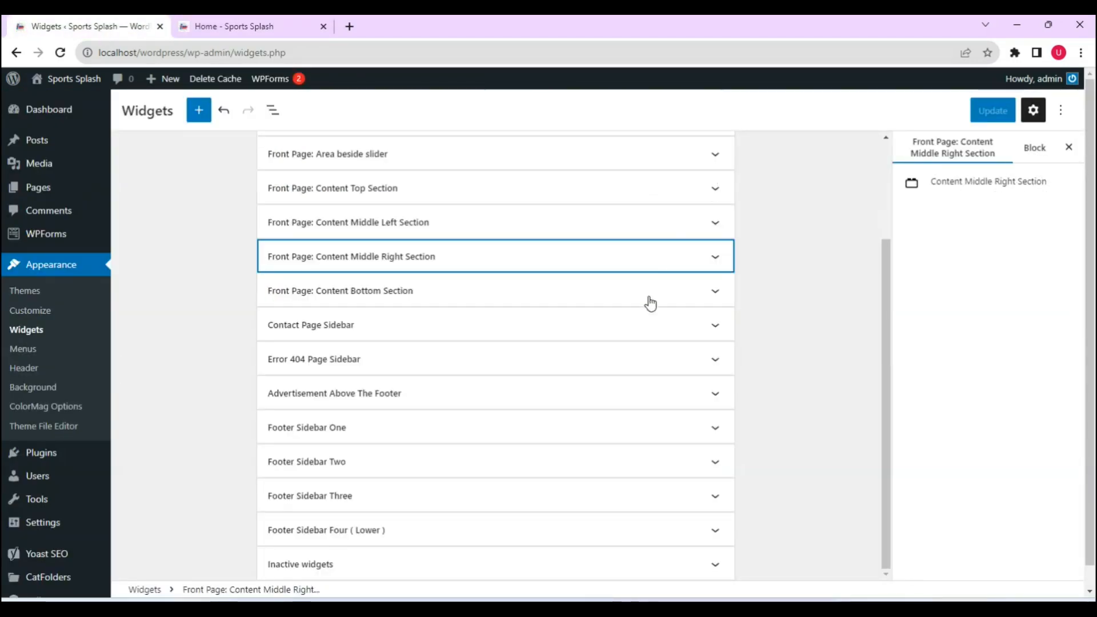
click(715, 295)
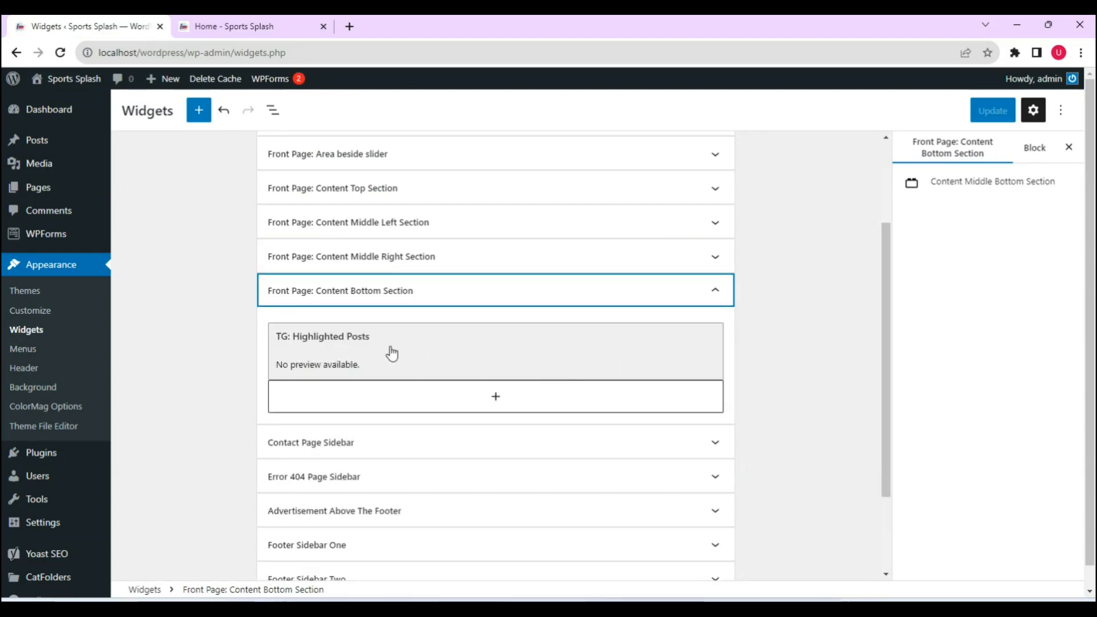
click(496, 396)
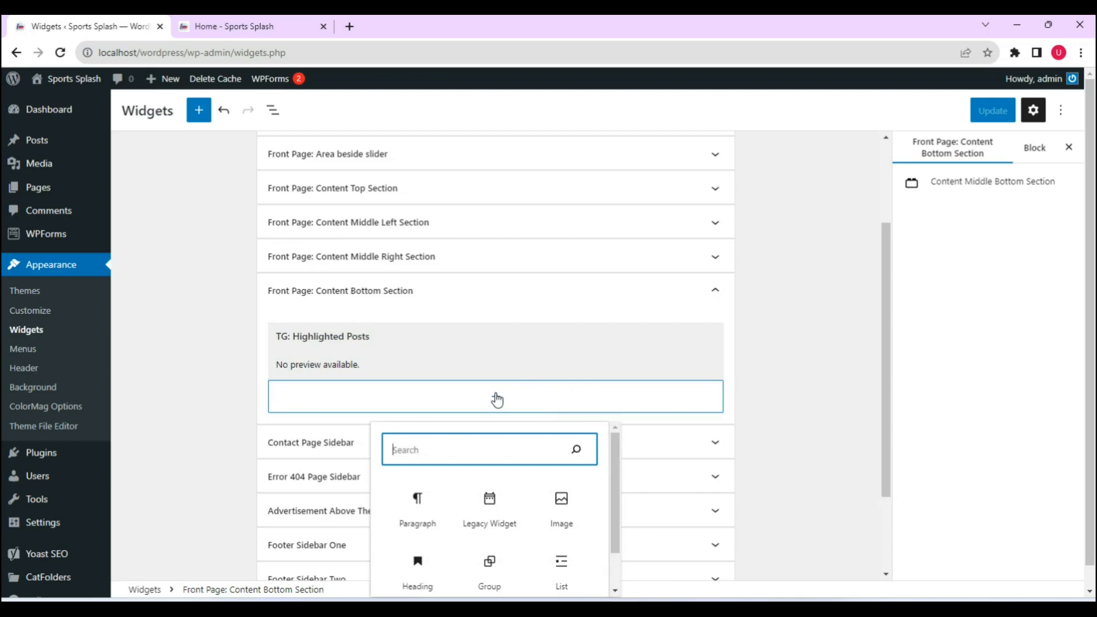
click(490, 509)
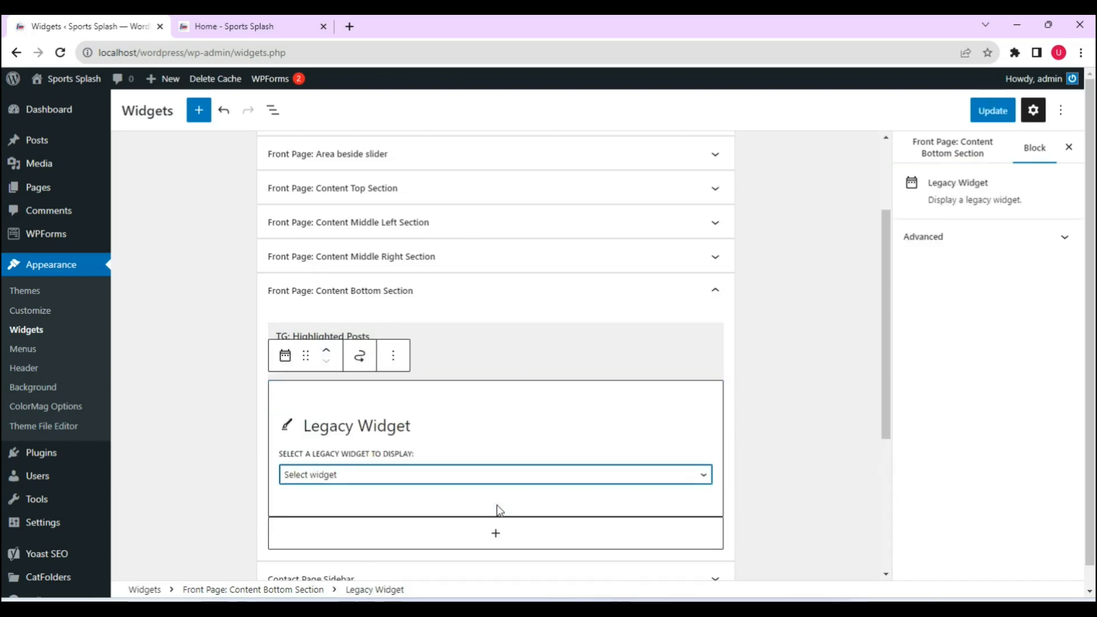
click(694, 475)
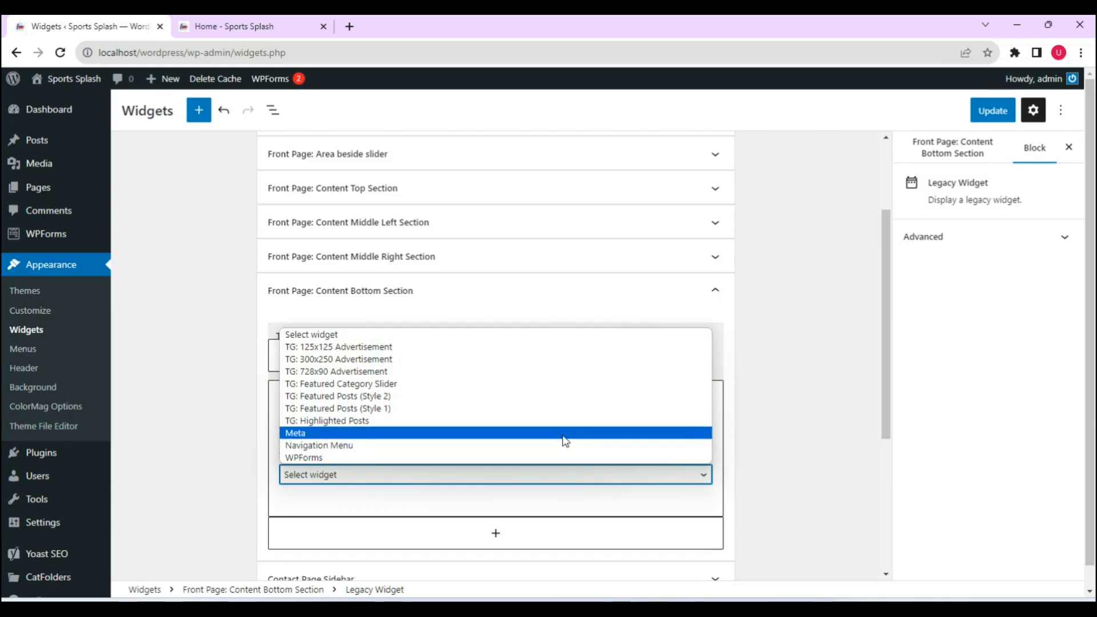
click(540, 423)
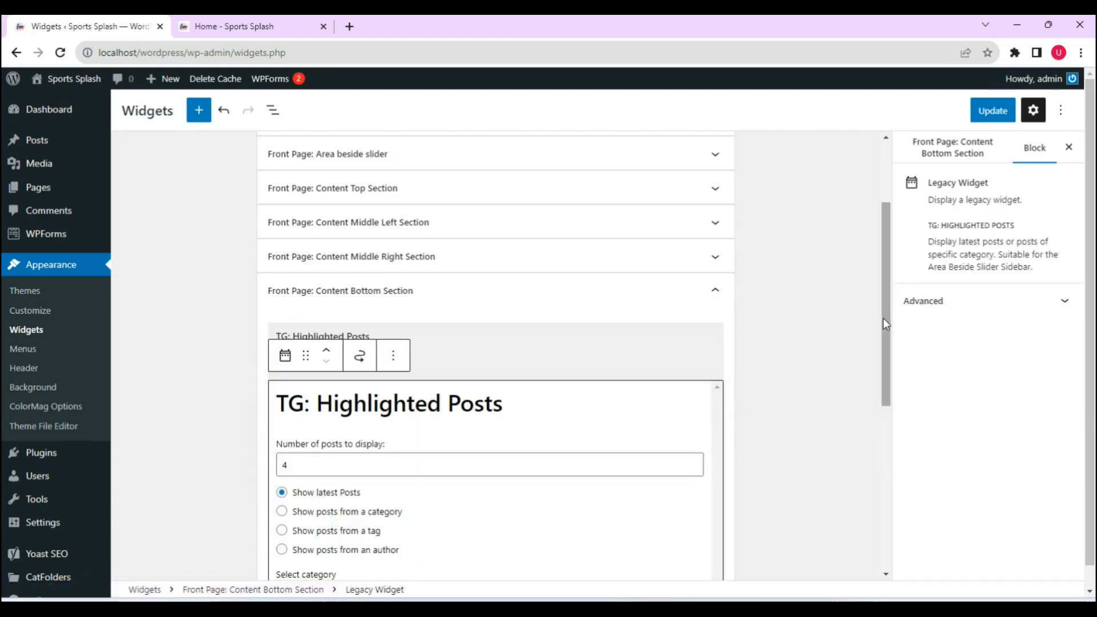
Set the new Highlighted Posts widget to show posts from the Basketball category and save the widgets
scroll(886, 334, down, 2)
scroll(889, 354, down, 2)
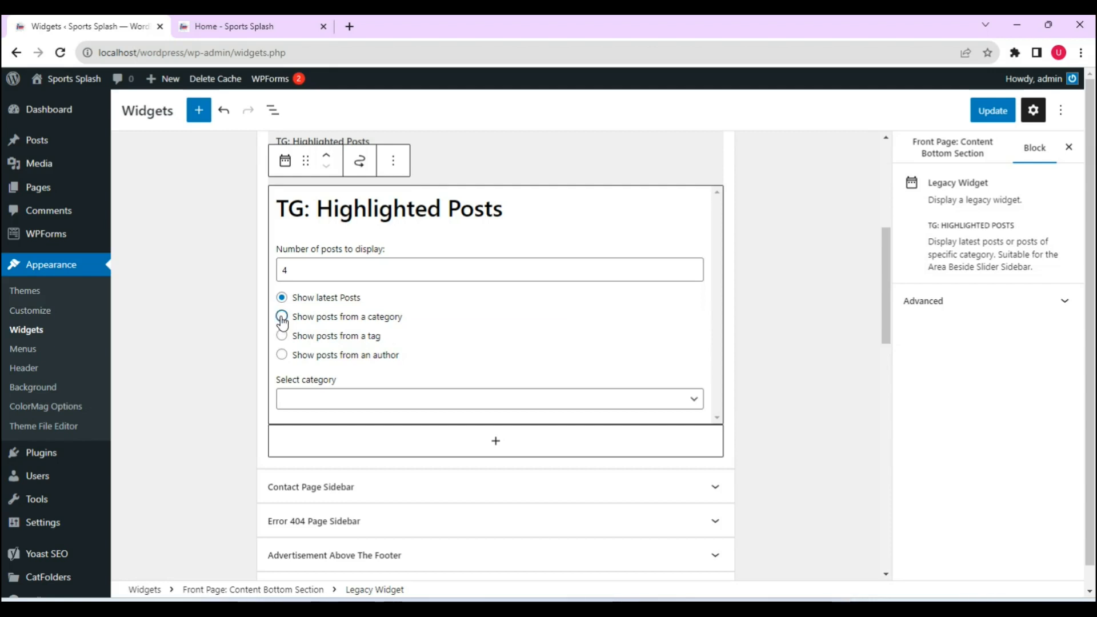
click(614, 398)
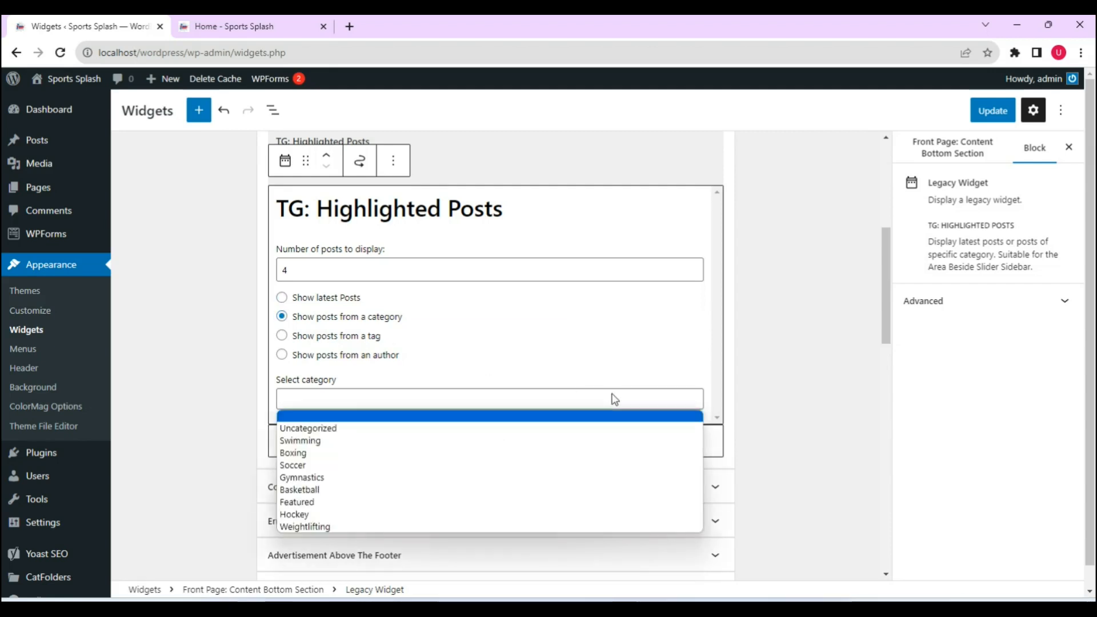
click(371, 490)
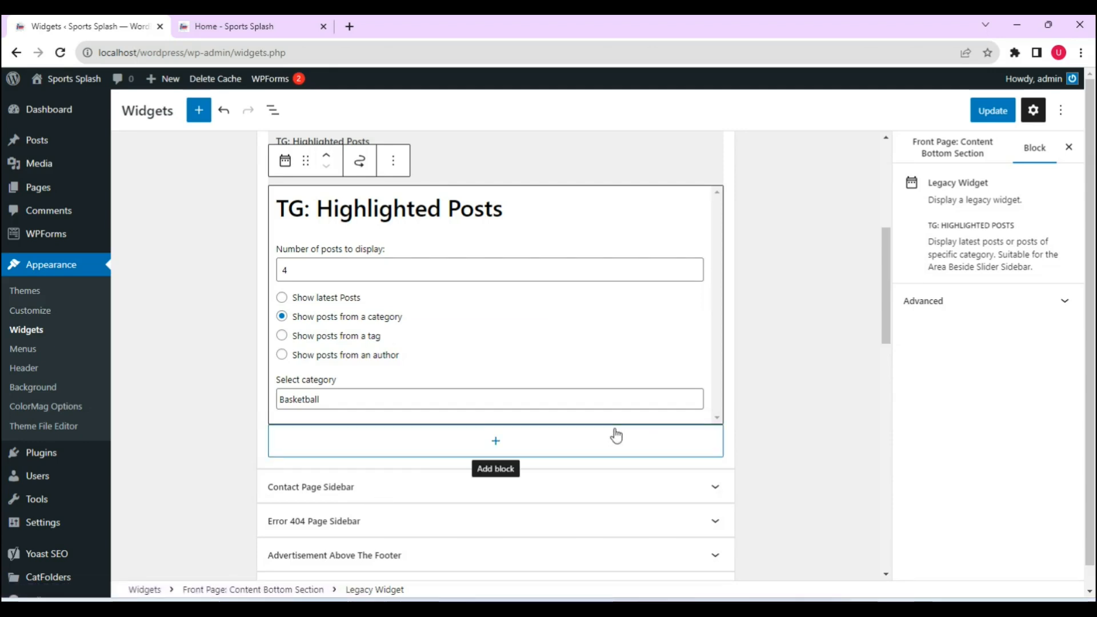
drag(885, 313, 879, 334)
click(991, 113)
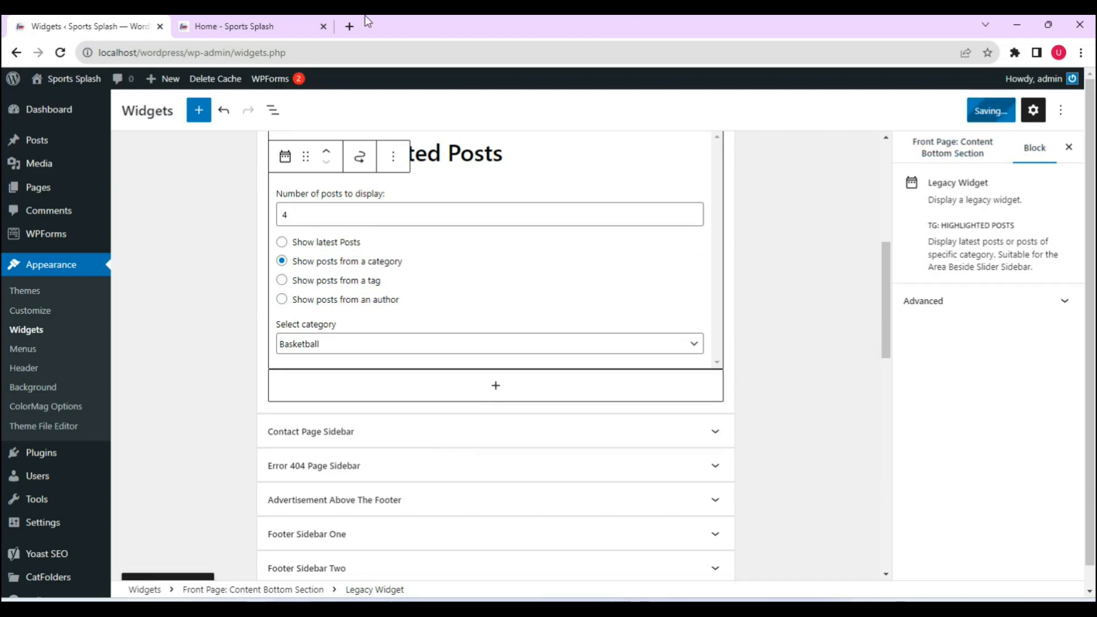
Reload the live home page and check the highlighted posts below the Gymnastics and Boxing sections
click(208, 27)
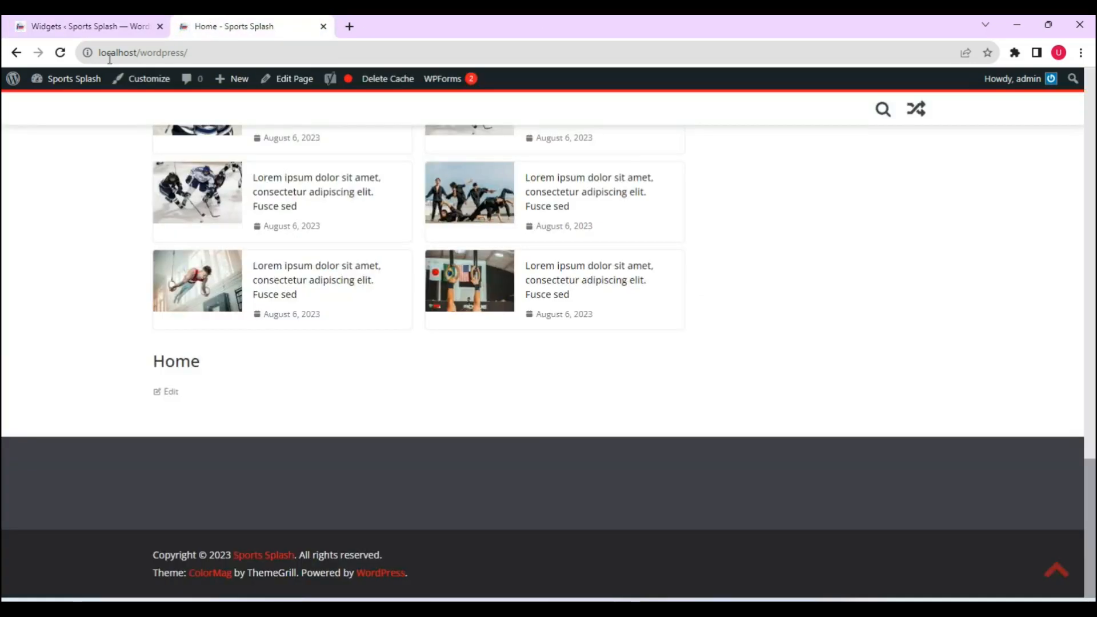
click(60, 53)
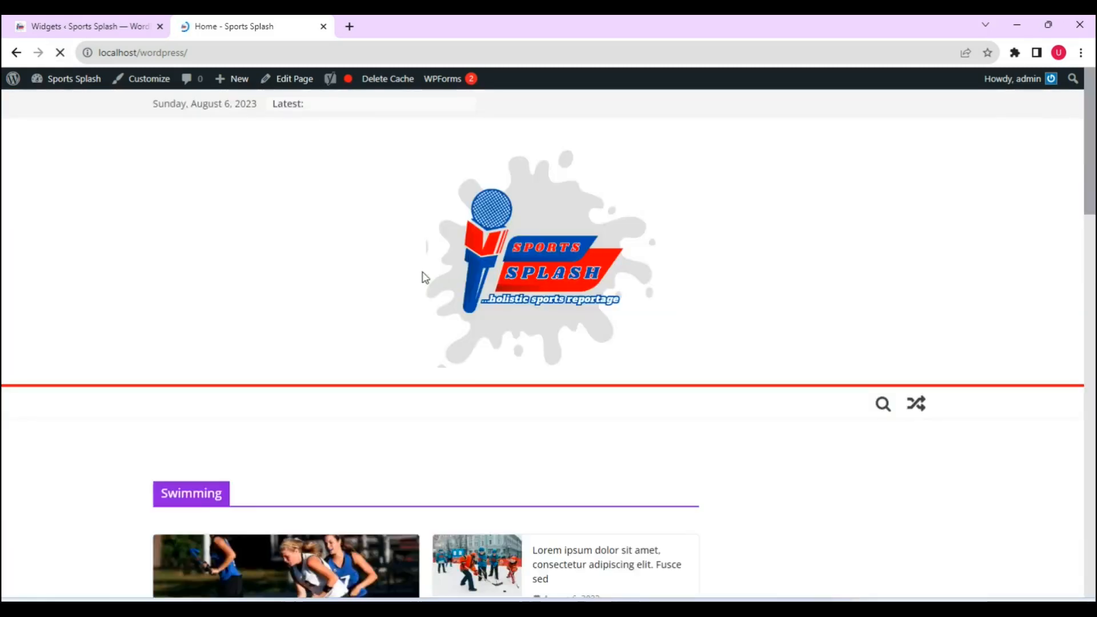
scroll(1039, 263, down, 10)
drag(1090, 354, 1077, 451)
Return to the Widgets page and collapse Front Page: Content Bottom Section
drag(884, 287, 883, 334)
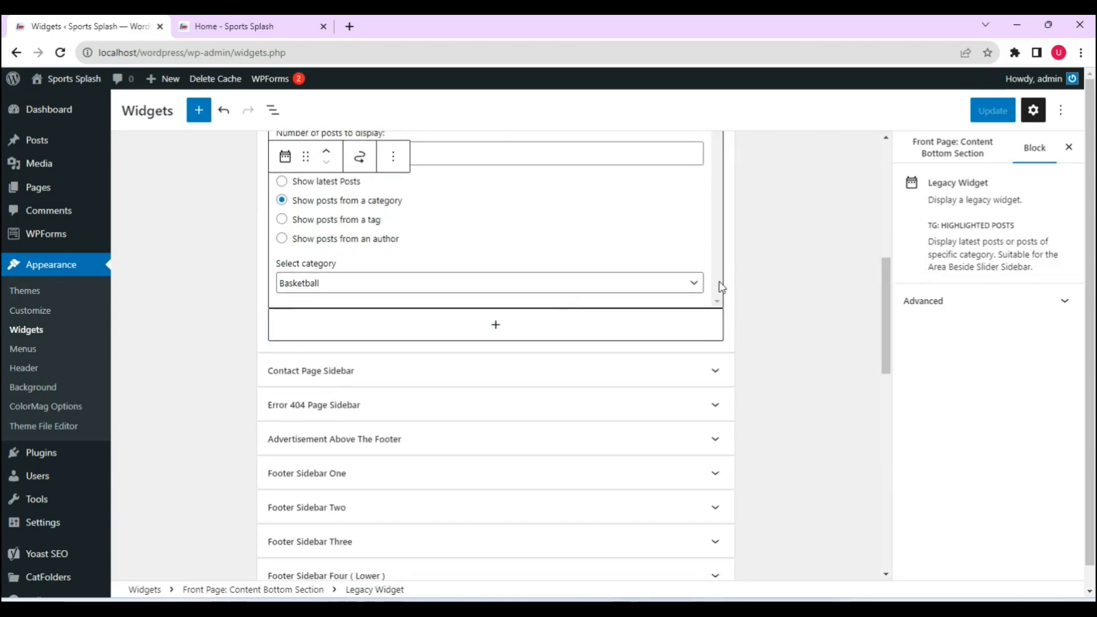
drag(888, 311, 873, 259)
click(716, 184)
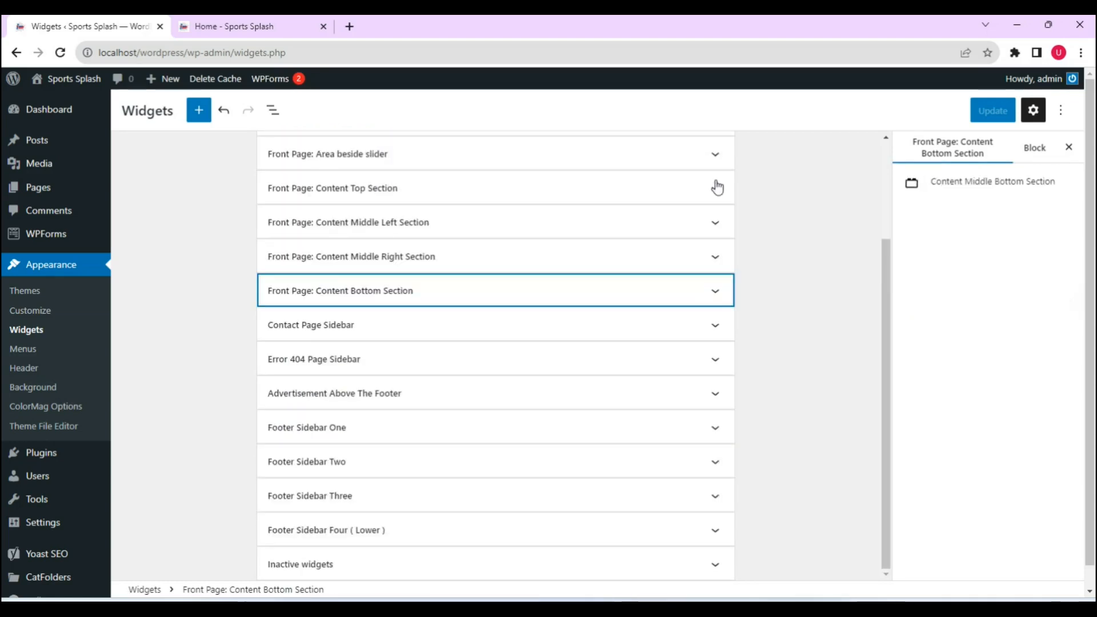
Review the live home page's layout from the Swimming section down through the Gymnastics and Boxing sections
click(277, 29)
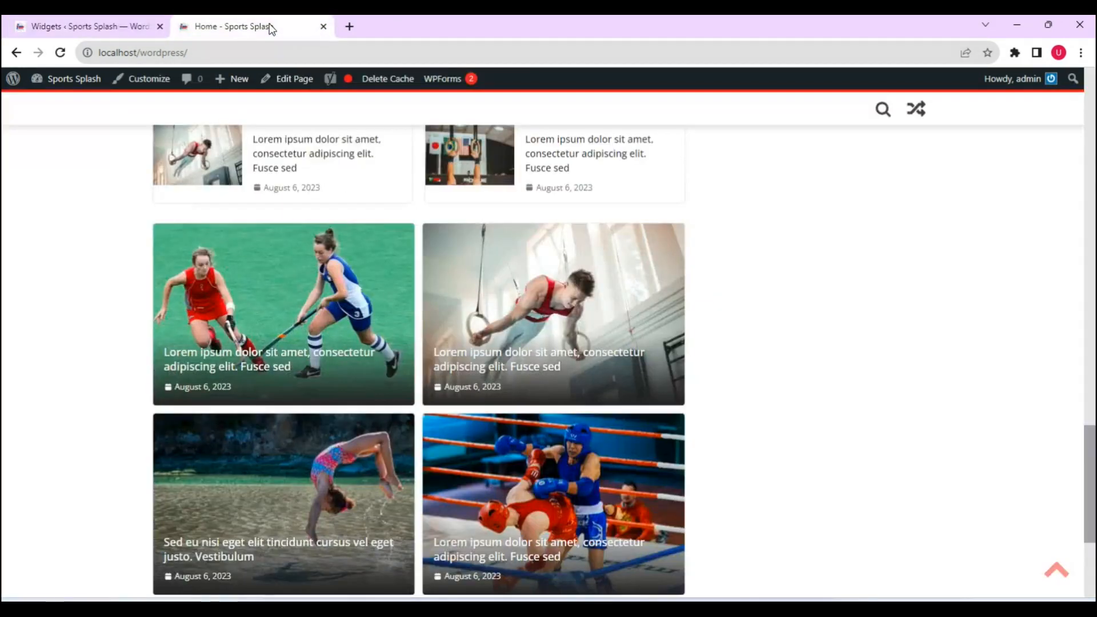
drag(1091, 480, 1026, 255)
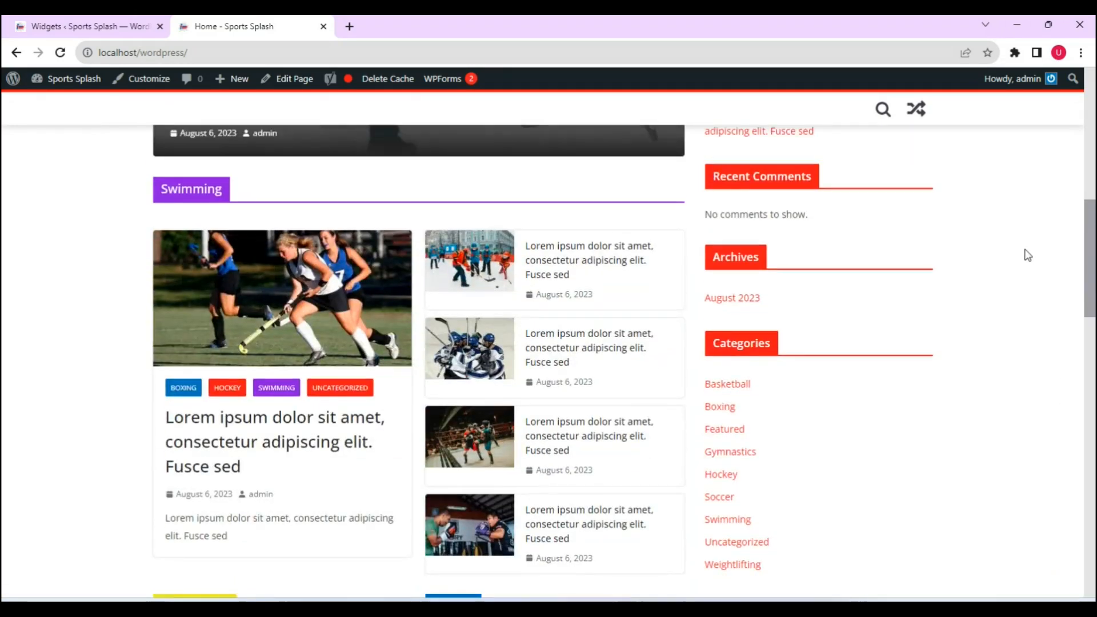
scroll(1023, 252, up, 4)
scroll(1017, 228, down, 9)
scroll(1029, 343, down, 10)
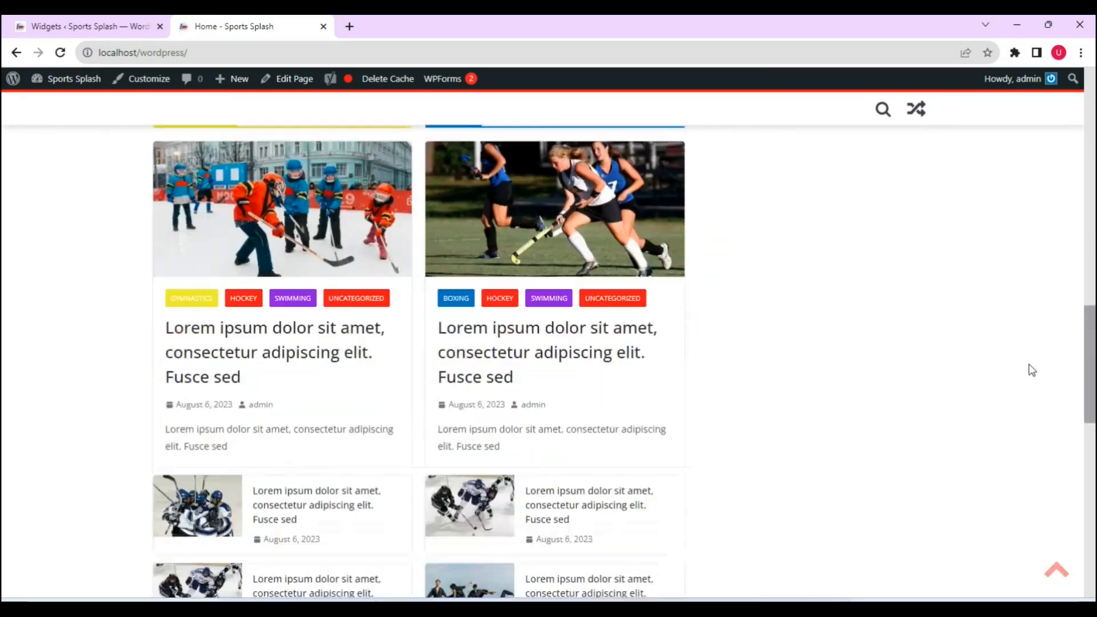
Examine the live home page from the Swimming section down to the highlighted posts grid, including the sidebar beside it
scroll(1030, 497, down, 5)
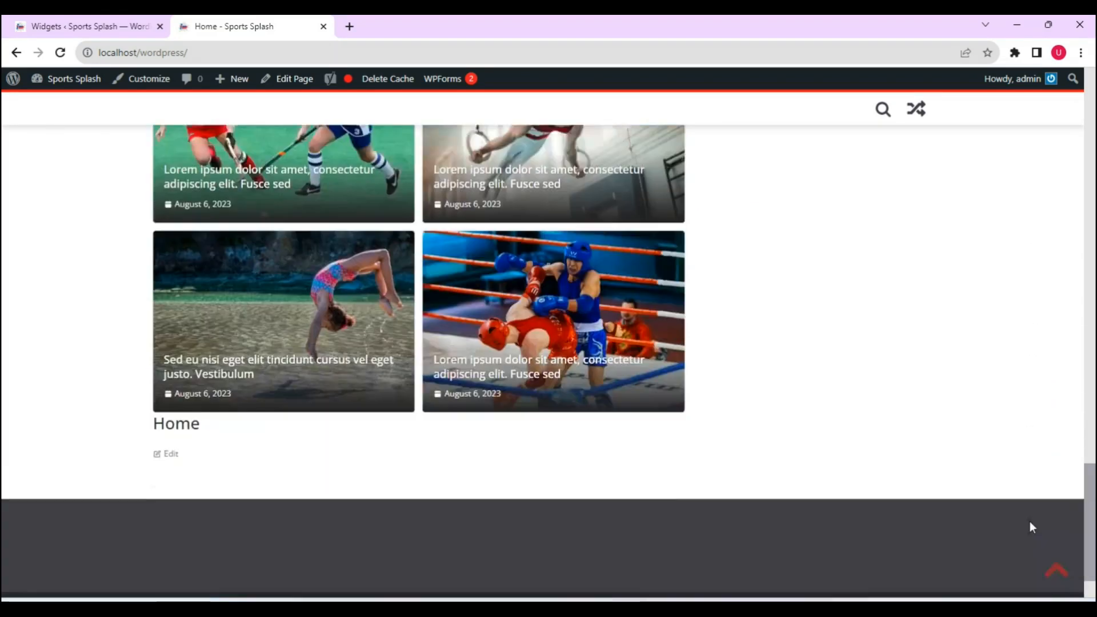
scroll(1028, 508, up, 3)
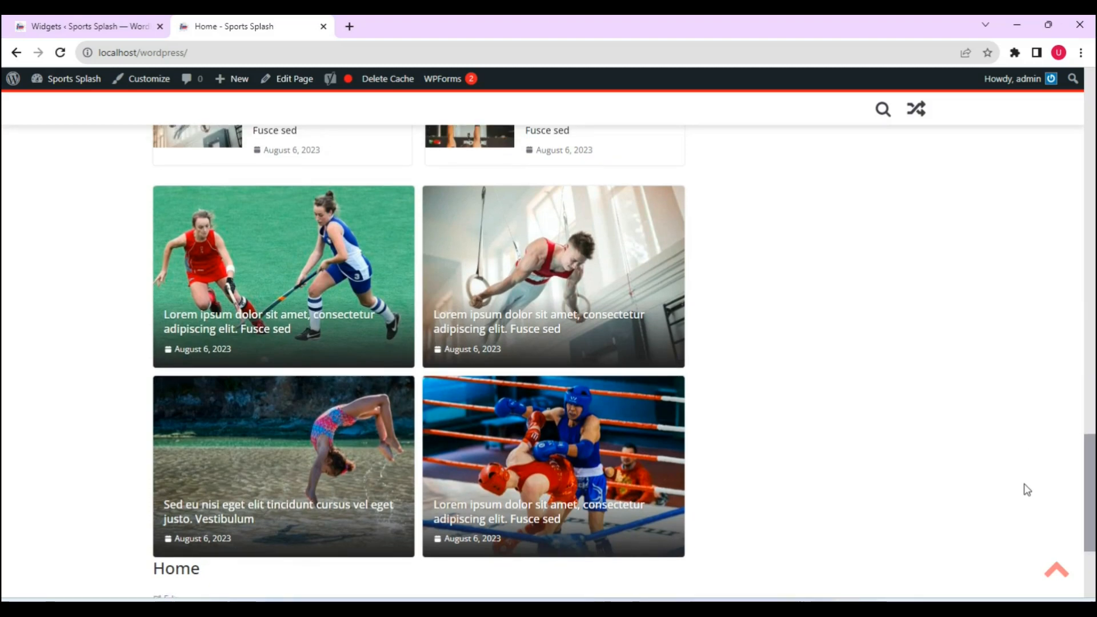
scroll(1024, 474, up, 4)
scroll(1001, 323, up, 12)
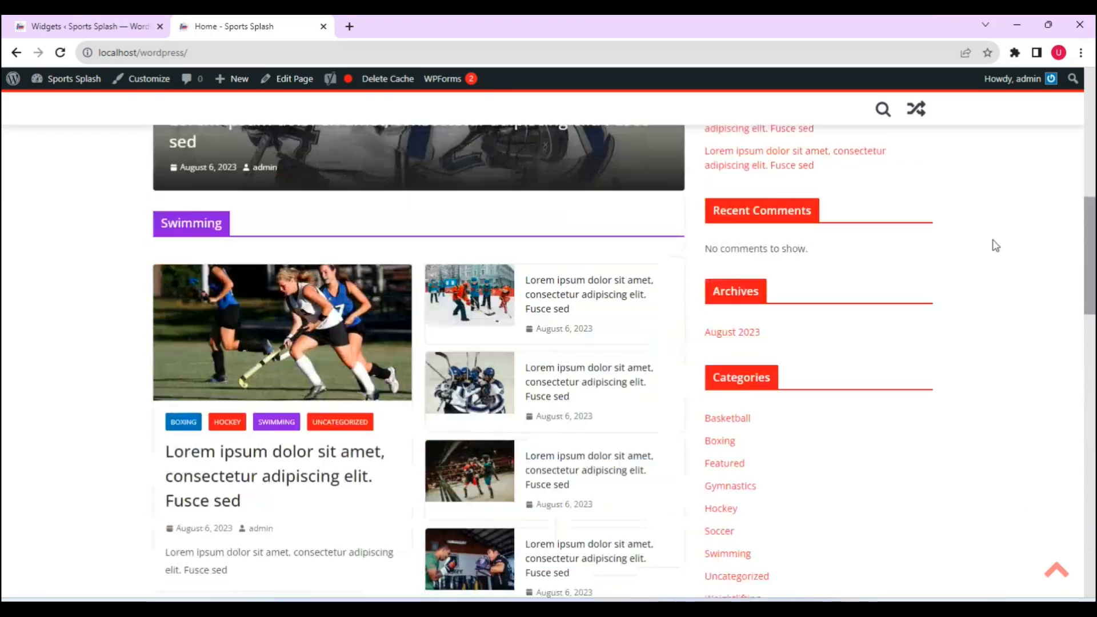
scroll(995, 245, down, 15)
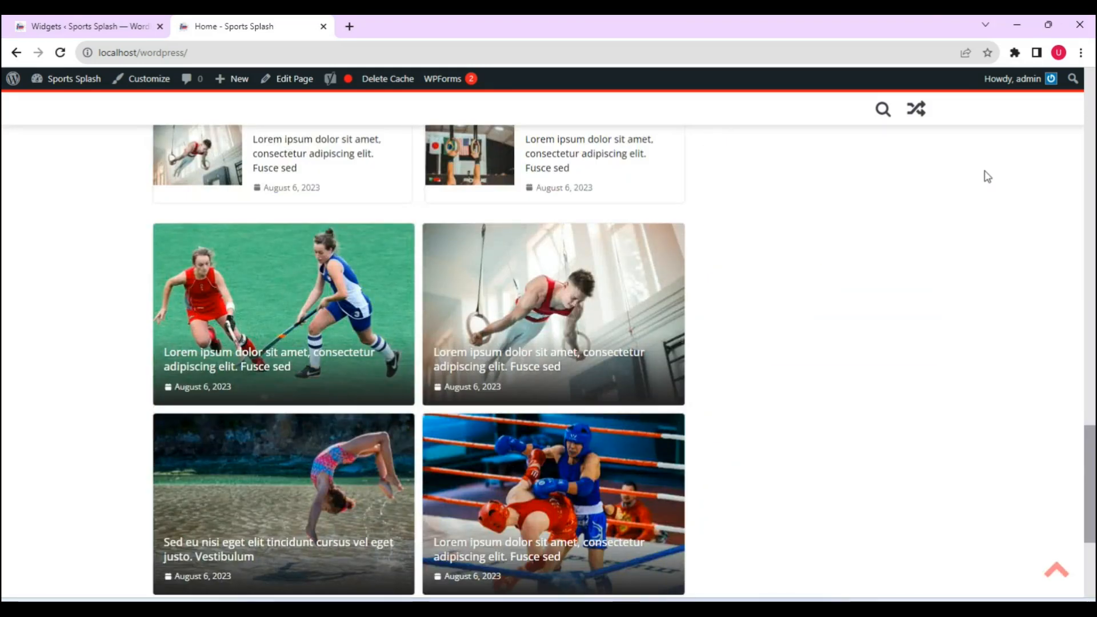
drag(1087, 487, 1066, 267)
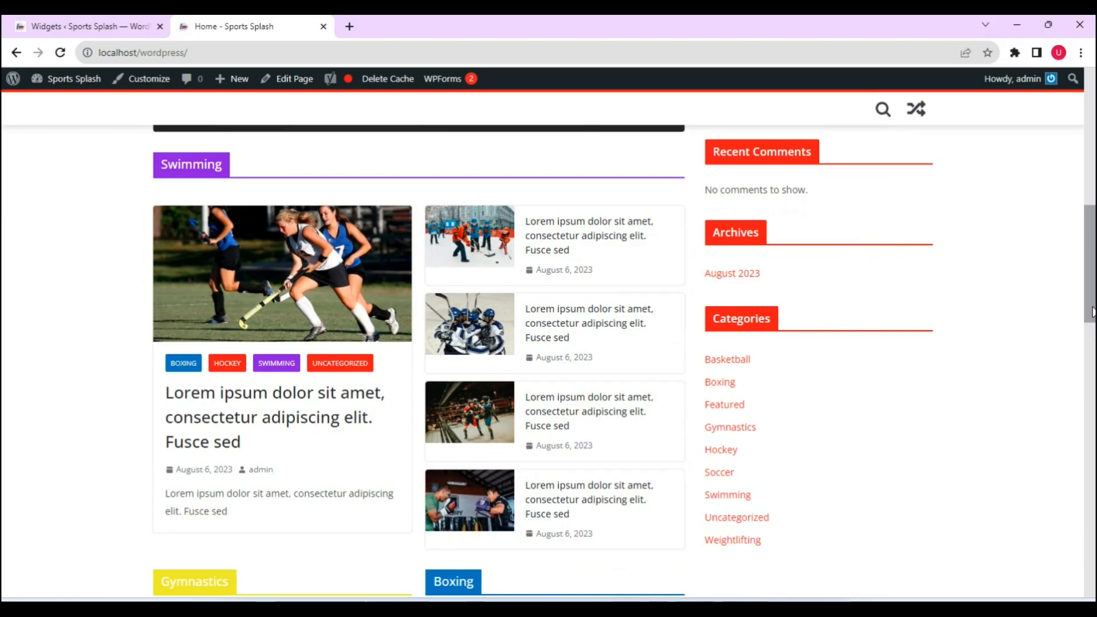
drag(1092, 303, 1036, 187)
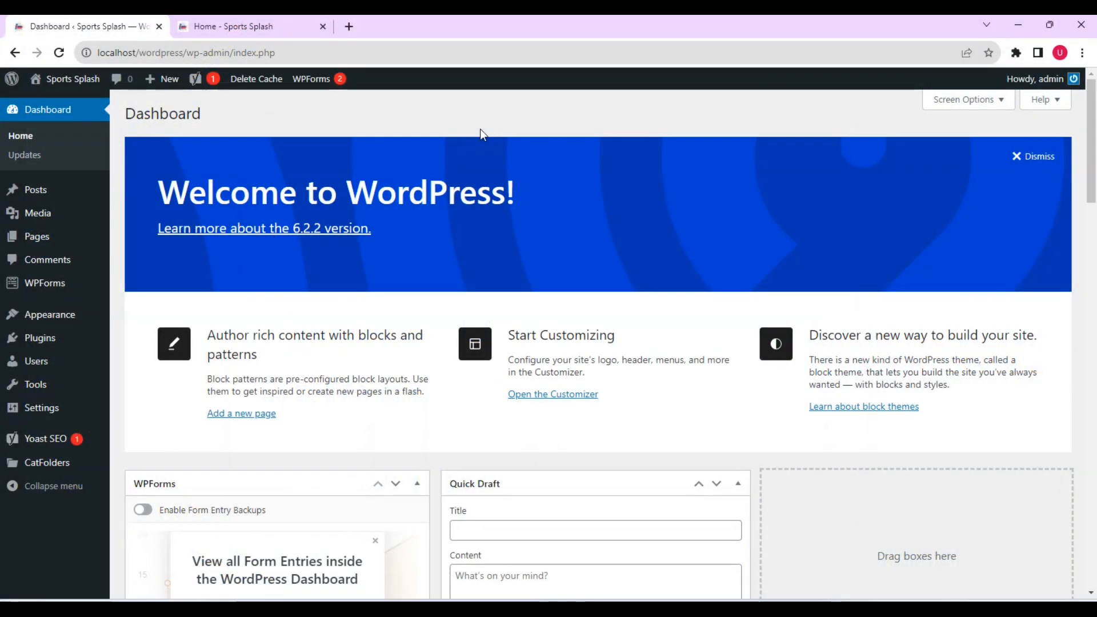
Open the Widgets page and remove the Recent Posts heading and its latest posts group from the Right Sidebar
mouse_move(105, 329)
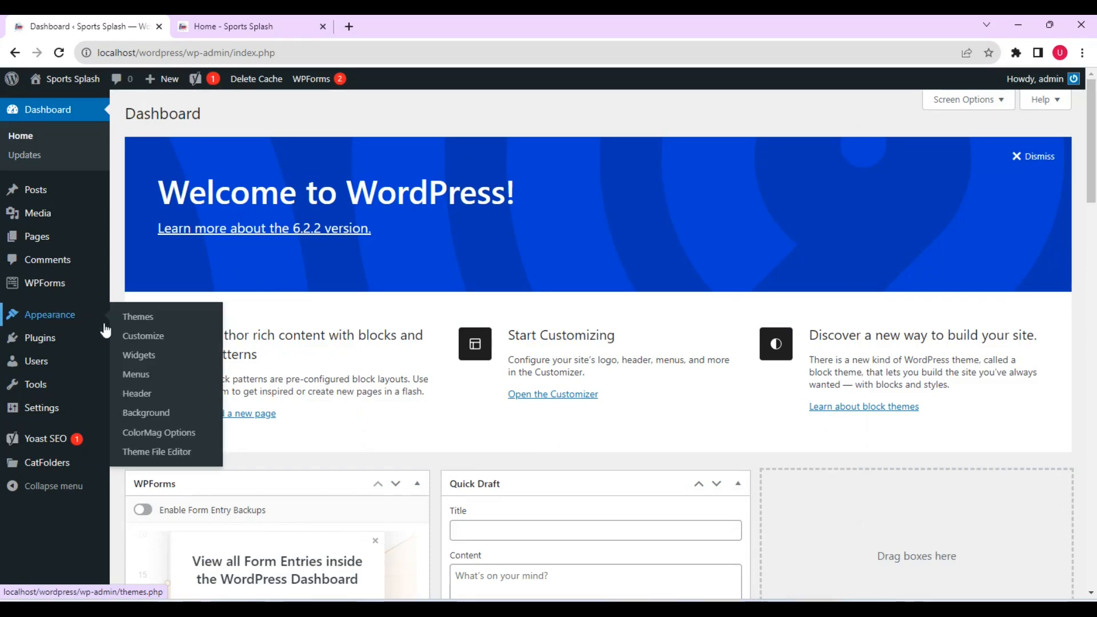
click(143, 355)
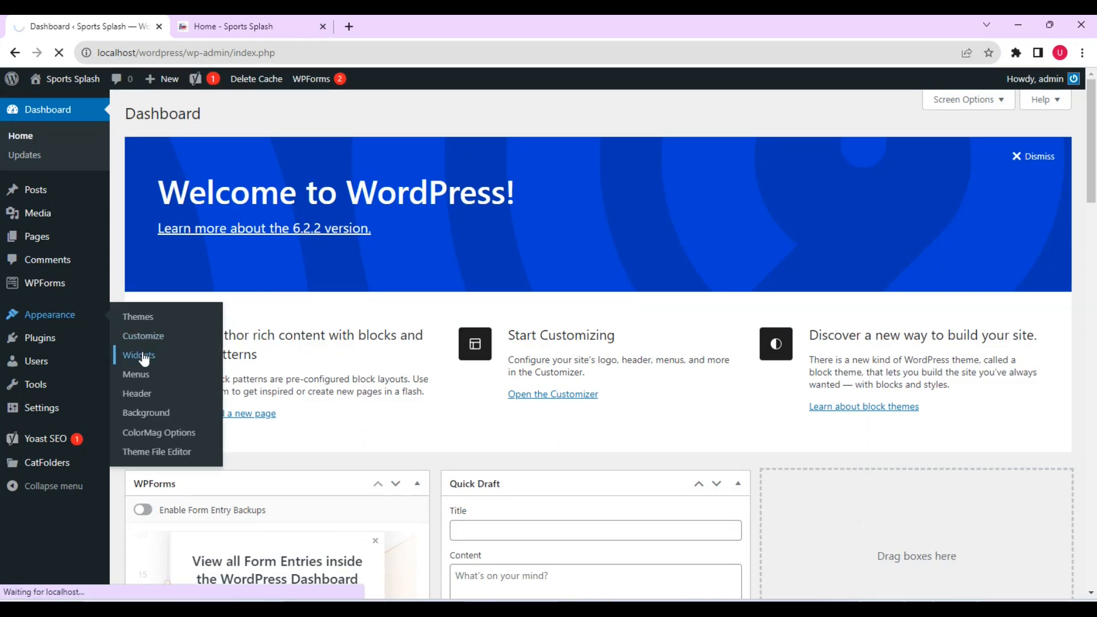
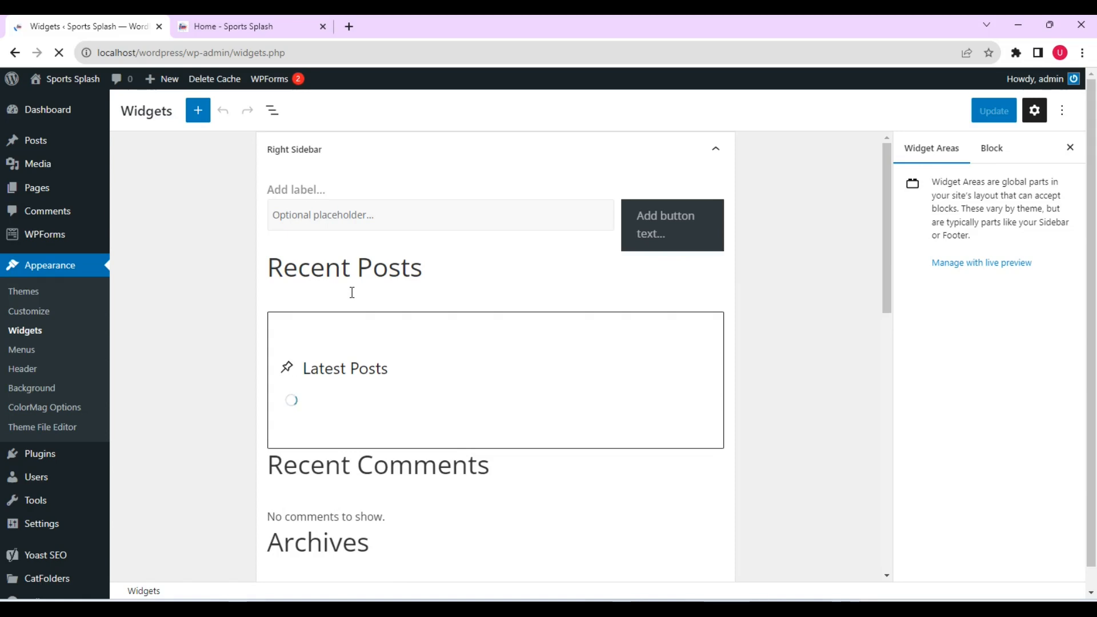
click(427, 261)
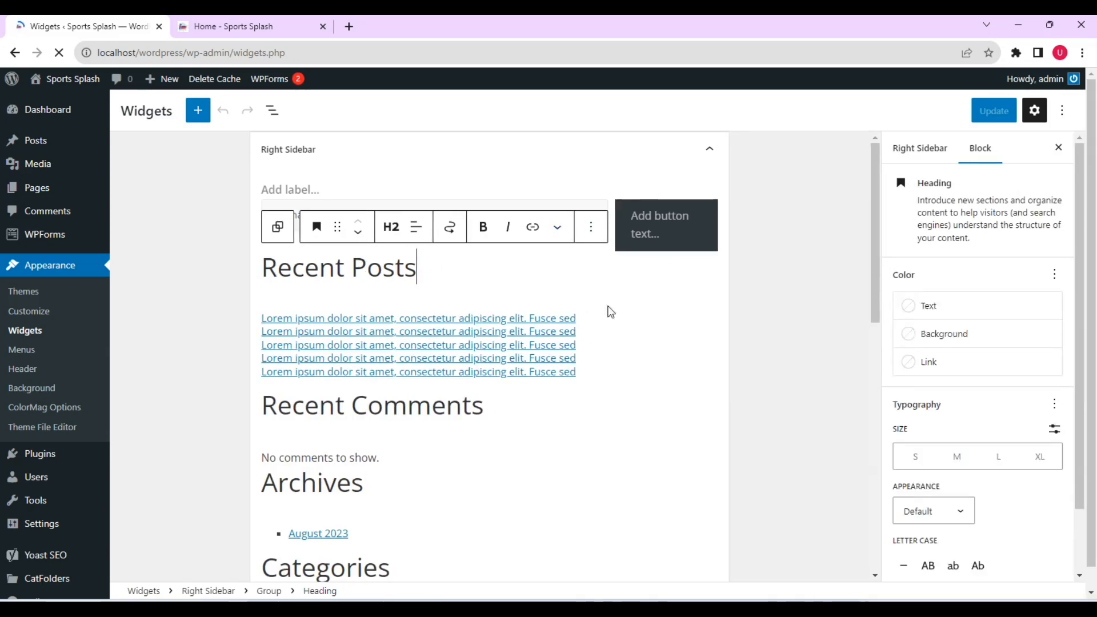
click(593, 231)
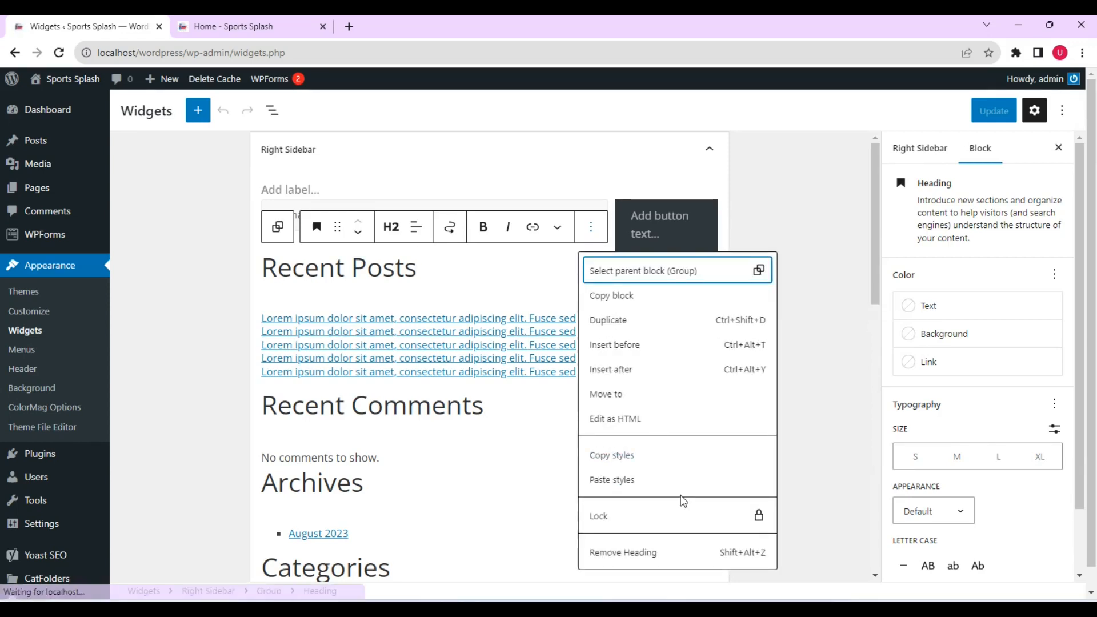
click(667, 554)
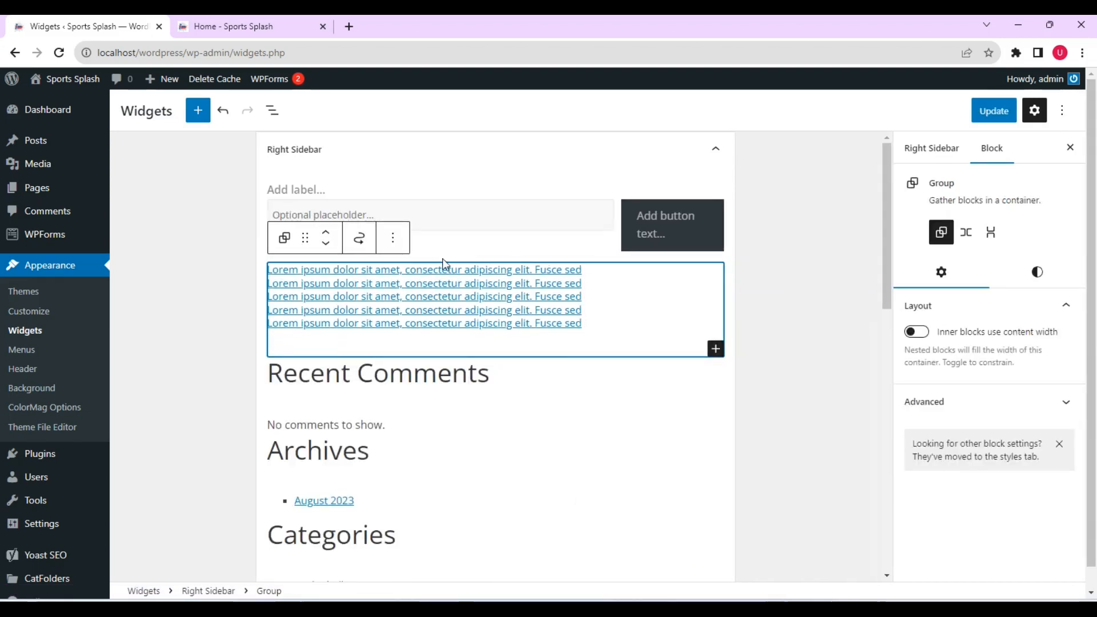
click(393, 242)
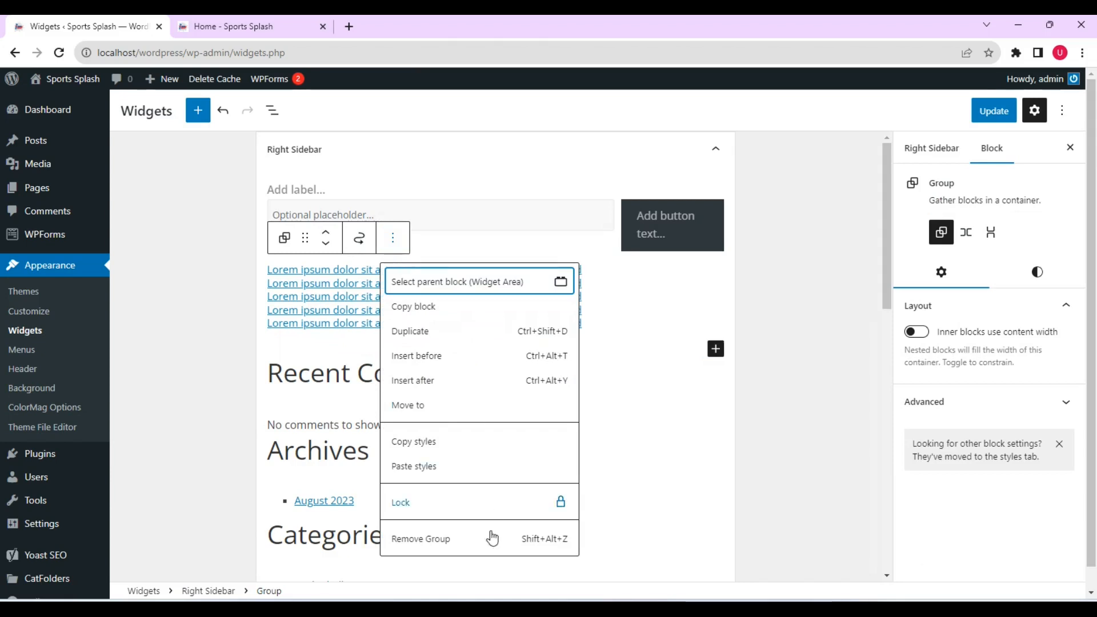
click(467, 539)
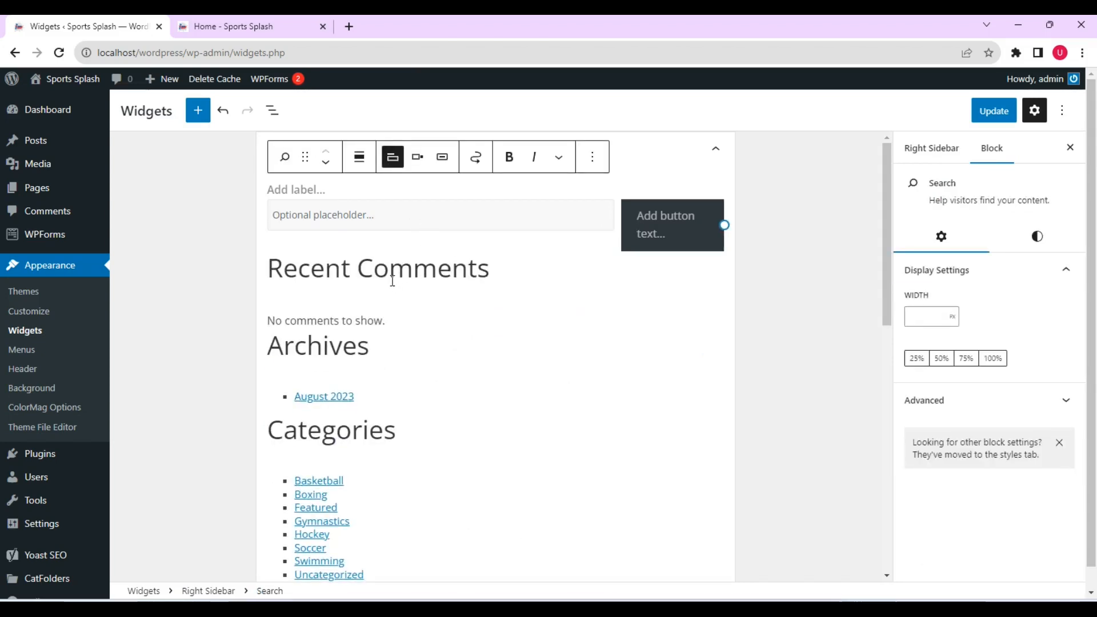
Remove the Recent Comments heading and its comments group from the Right Sidebar
click(427, 269)
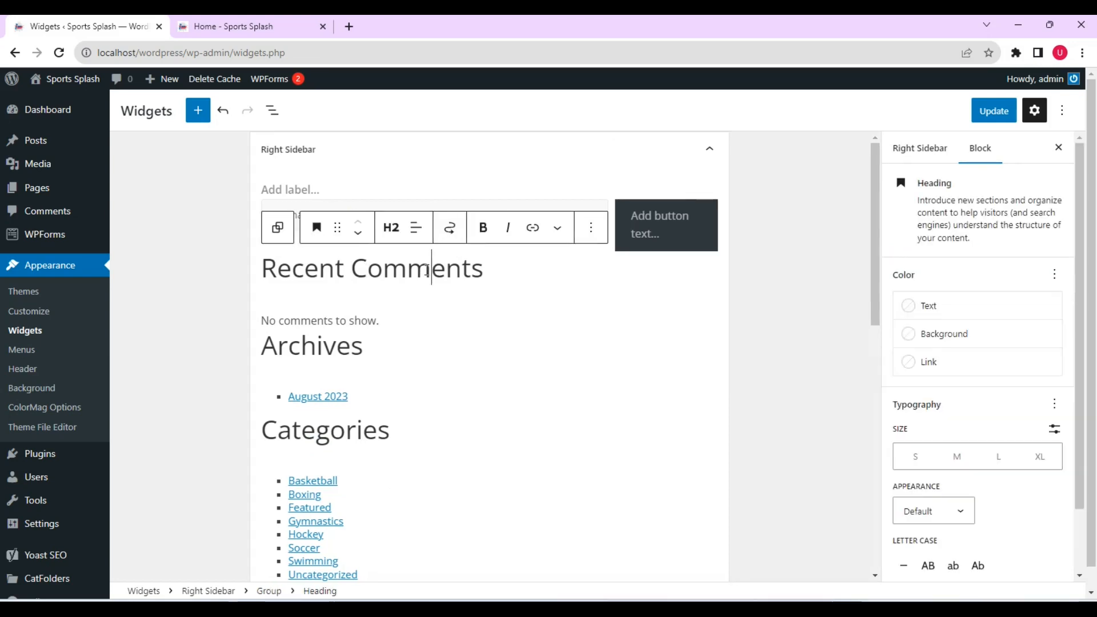
click(590, 228)
click(649, 564)
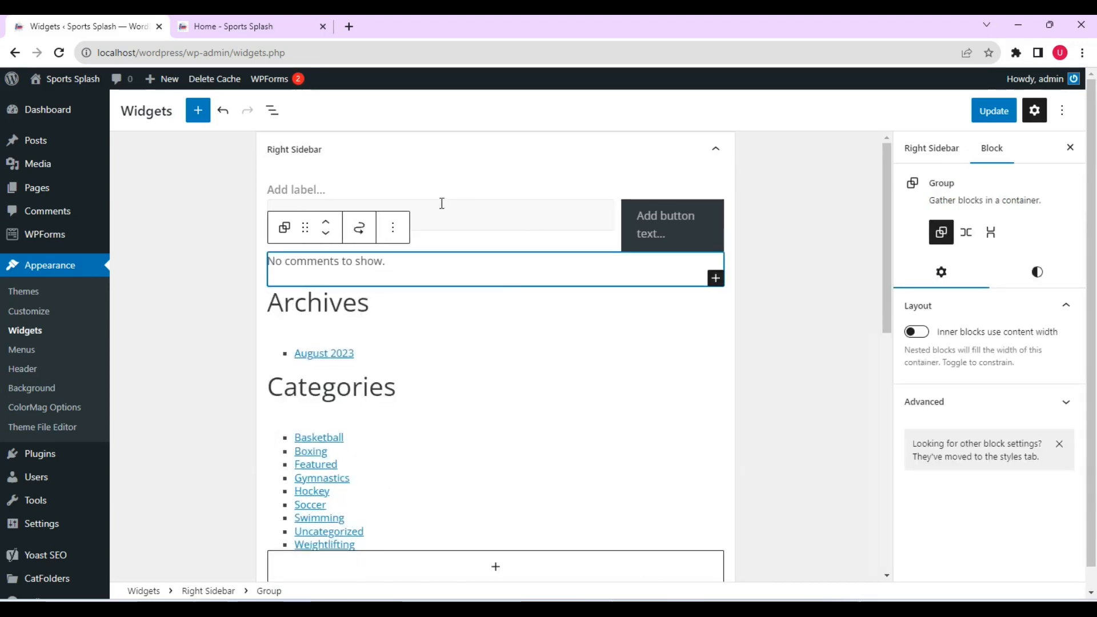
click(393, 234)
click(507, 530)
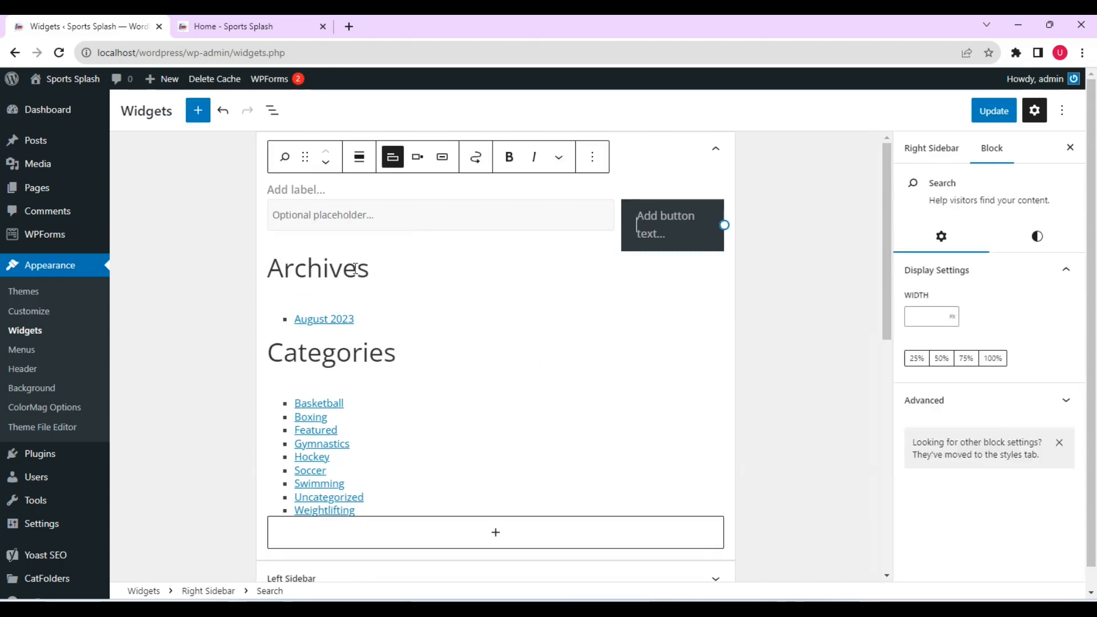
Remove the Archives heading and the group holding the monthly archive list from the Right Sidebar
click(355, 269)
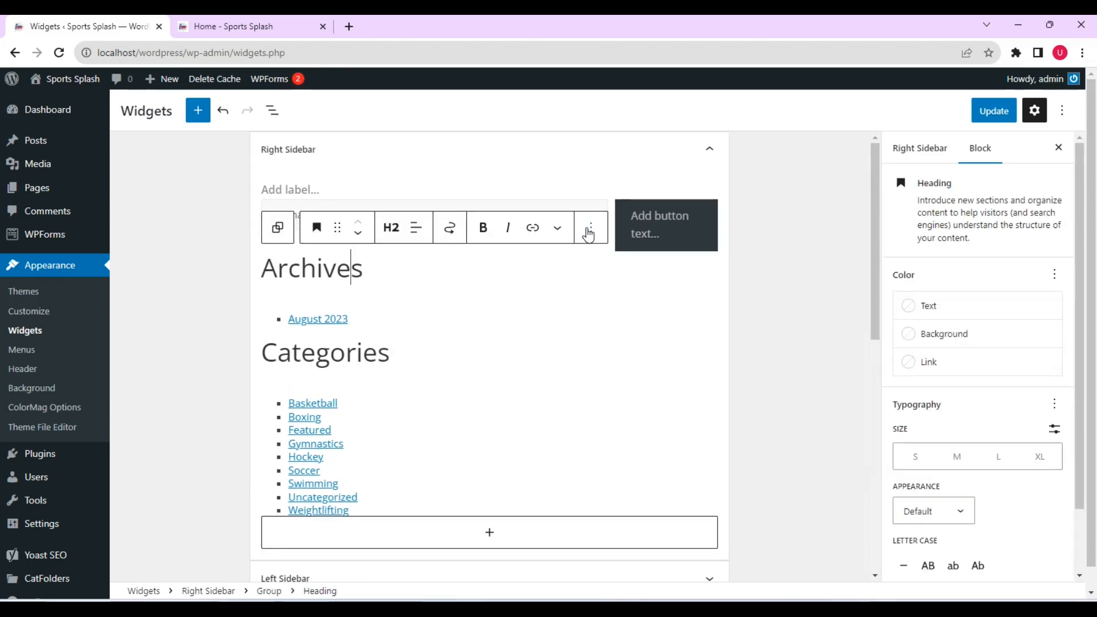
click(589, 230)
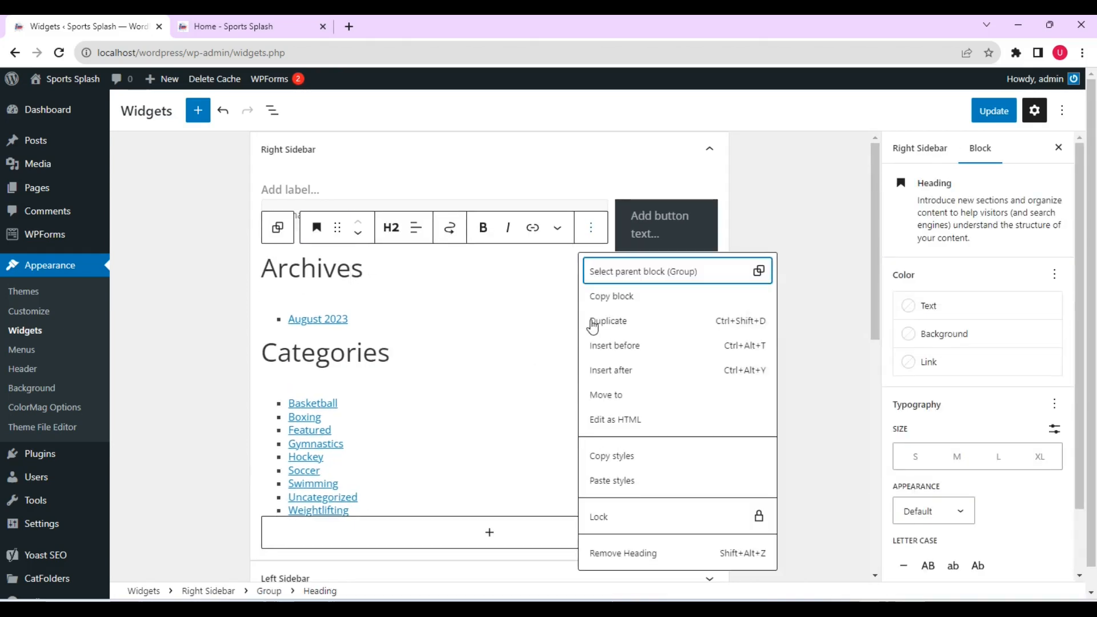
click(629, 557)
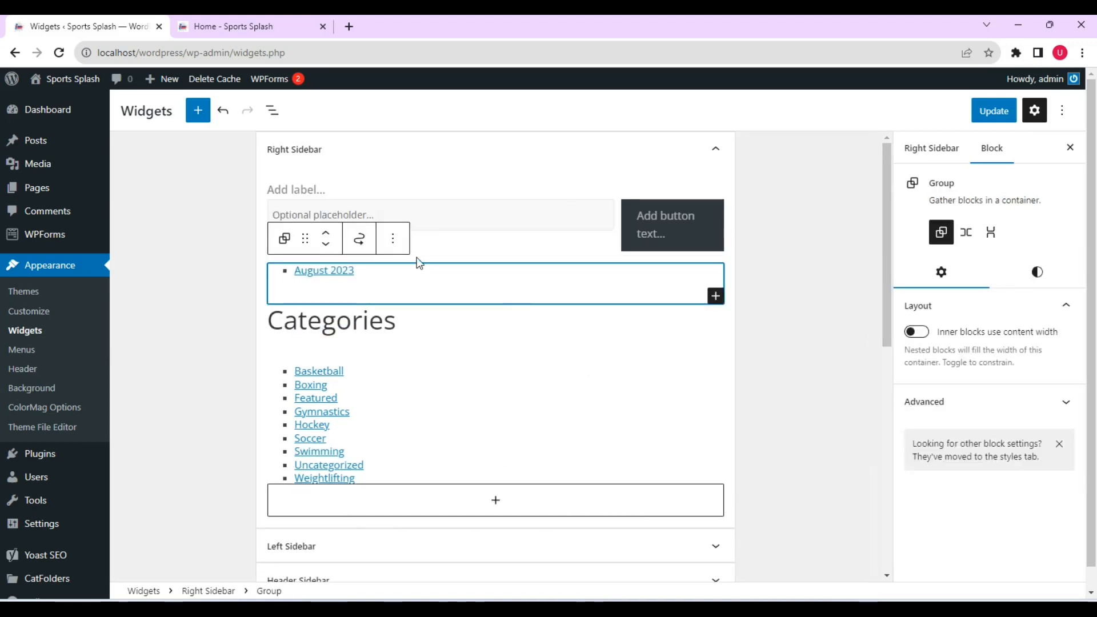
click(393, 238)
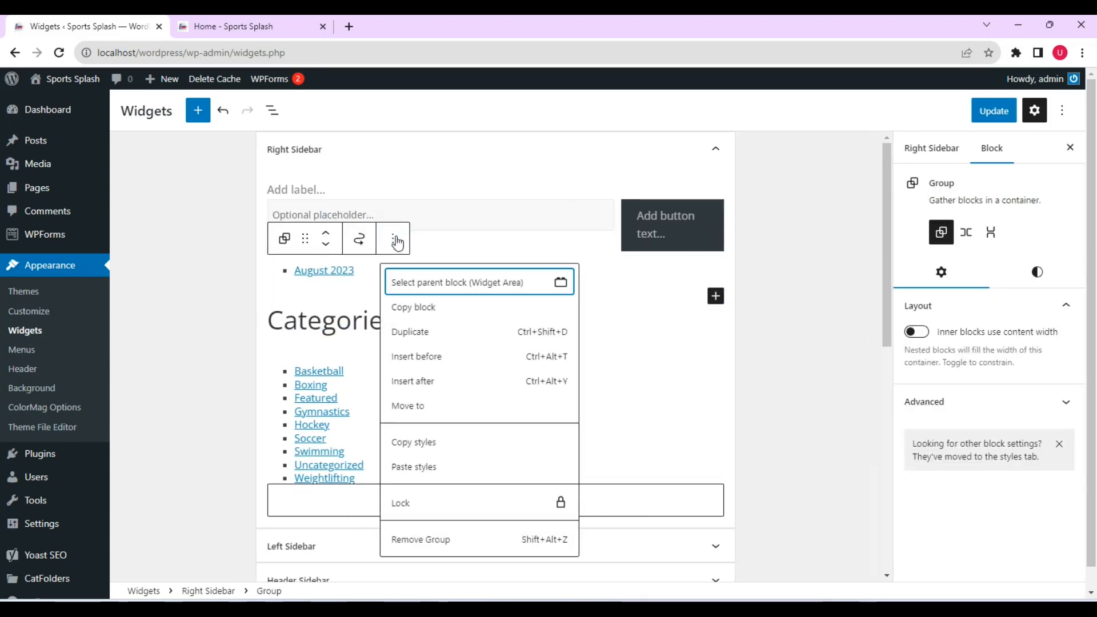
click(508, 549)
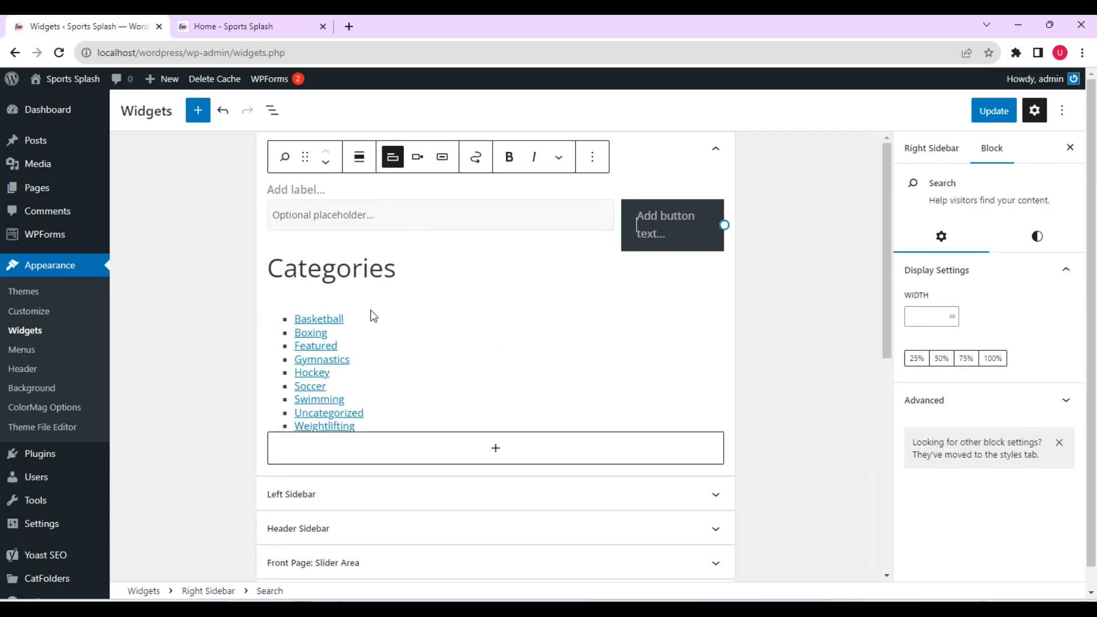
Remove the Categories heading and its category list group from the Right Sidebar
click(370, 313)
click(338, 269)
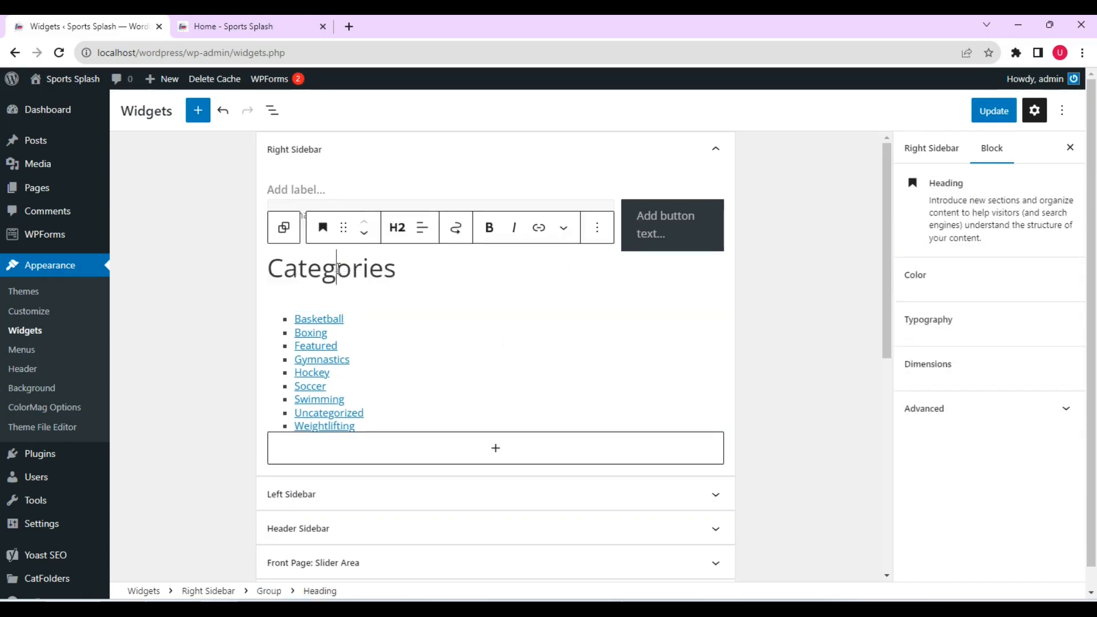
click(591, 228)
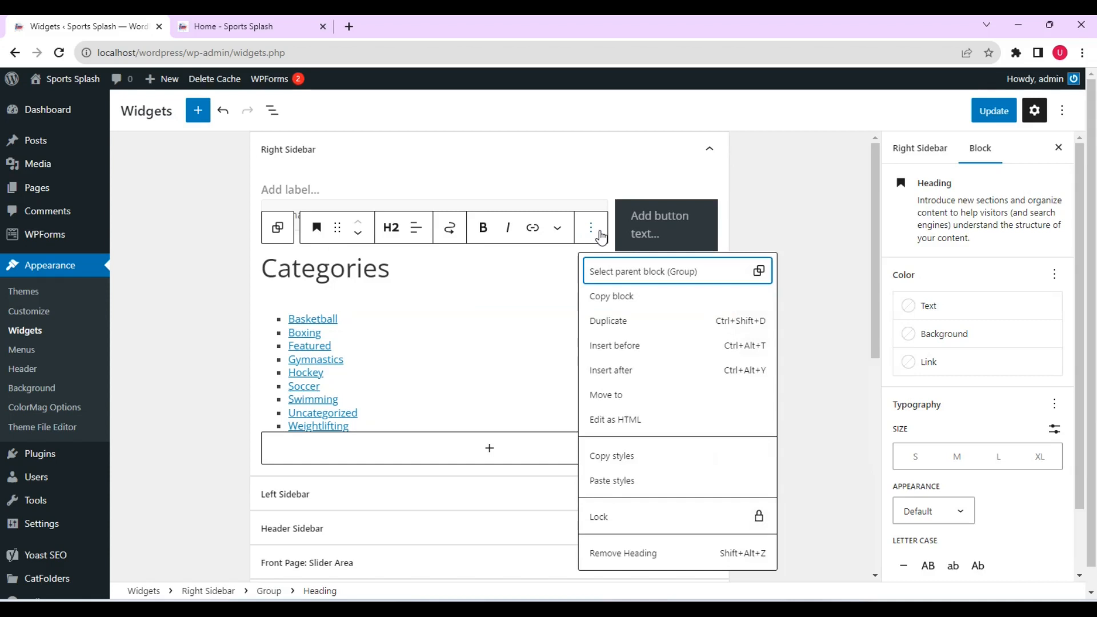
click(661, 554)
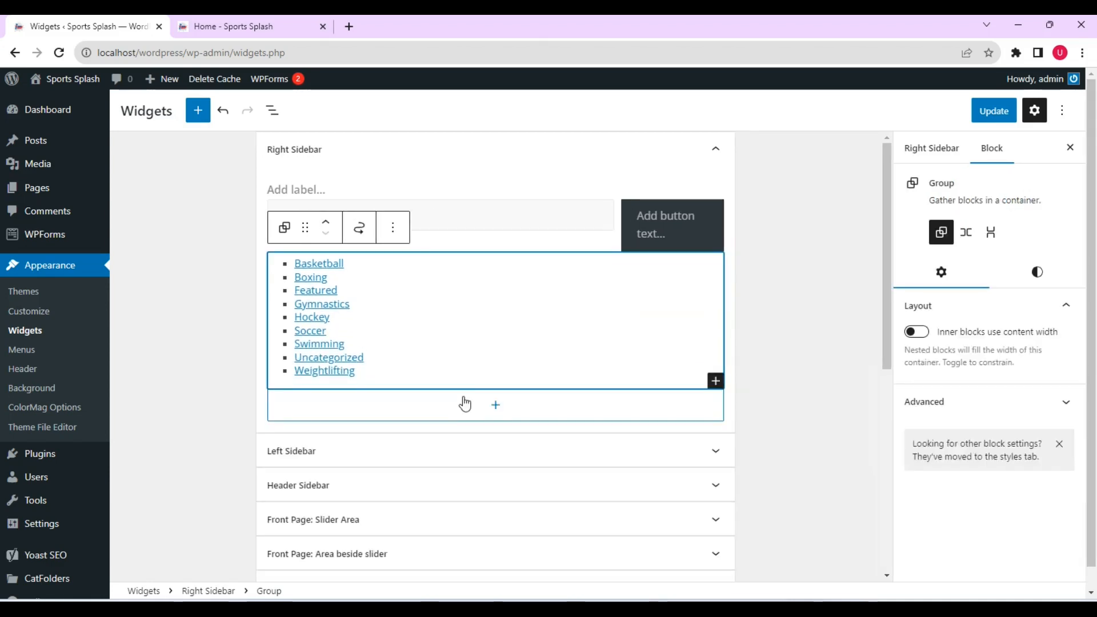
click(394, 228)
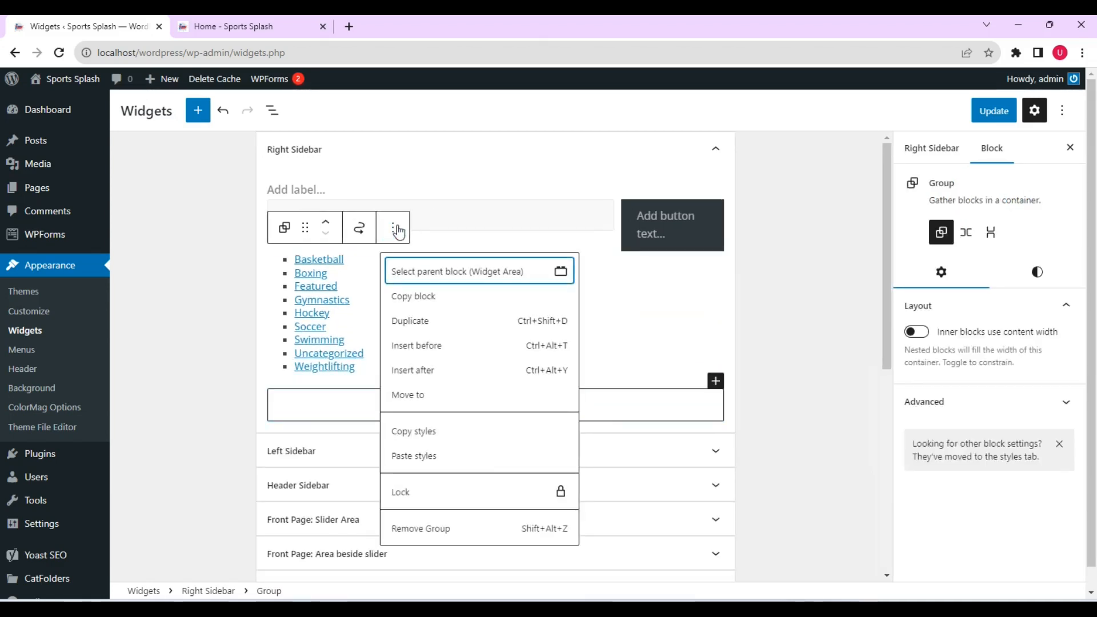
click(488, 537)
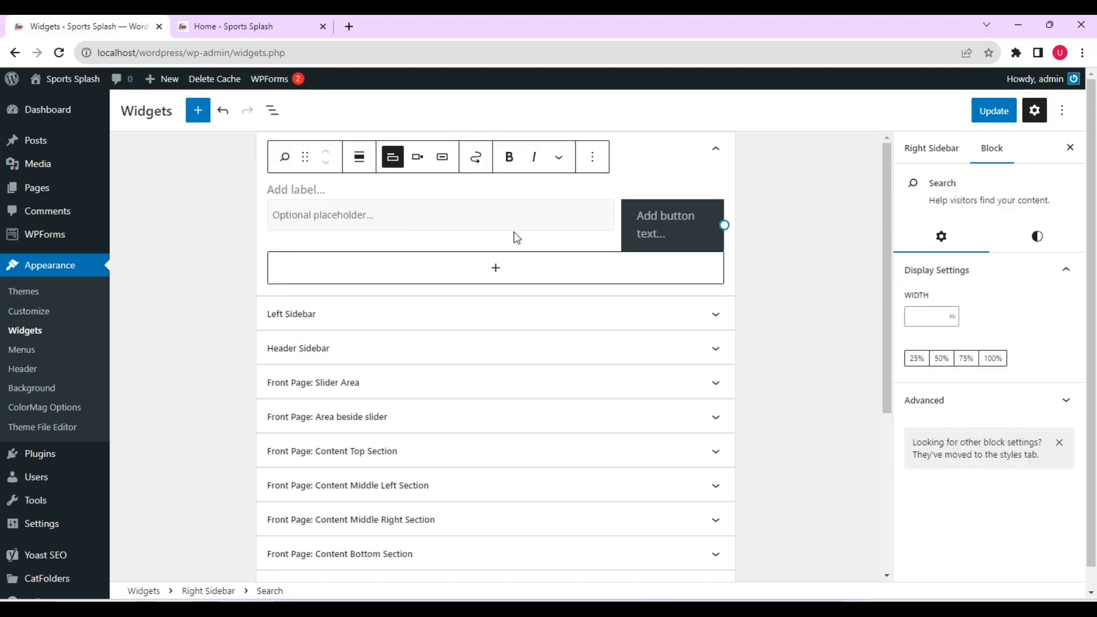
Add a Calendar block below the search block in the Right Sidebar and save the widgets
click(494, 270)
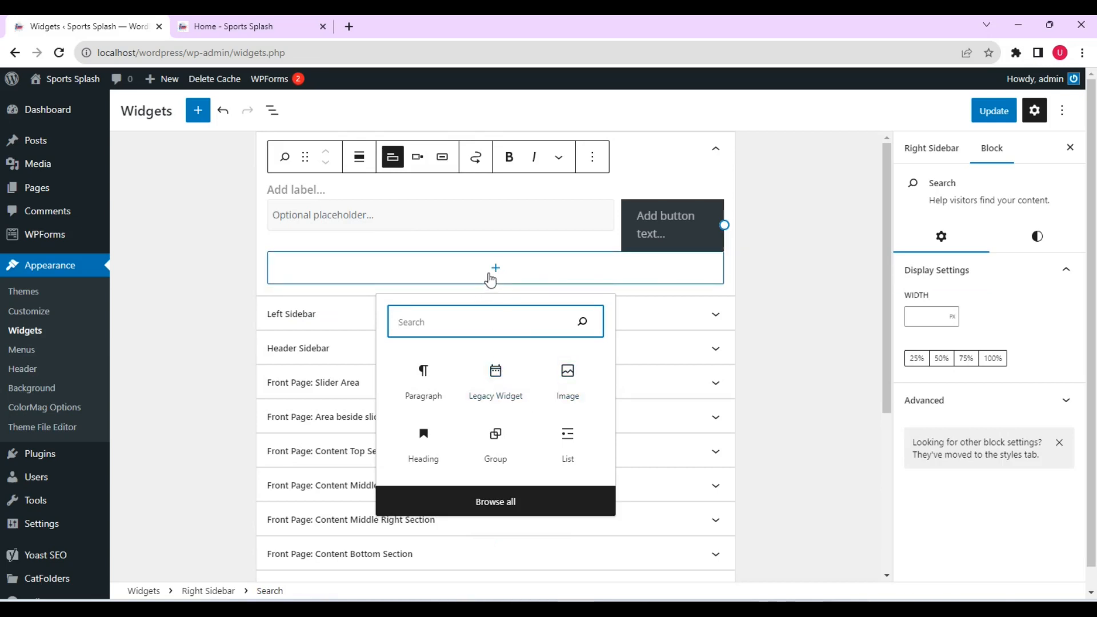
click(514, 500)
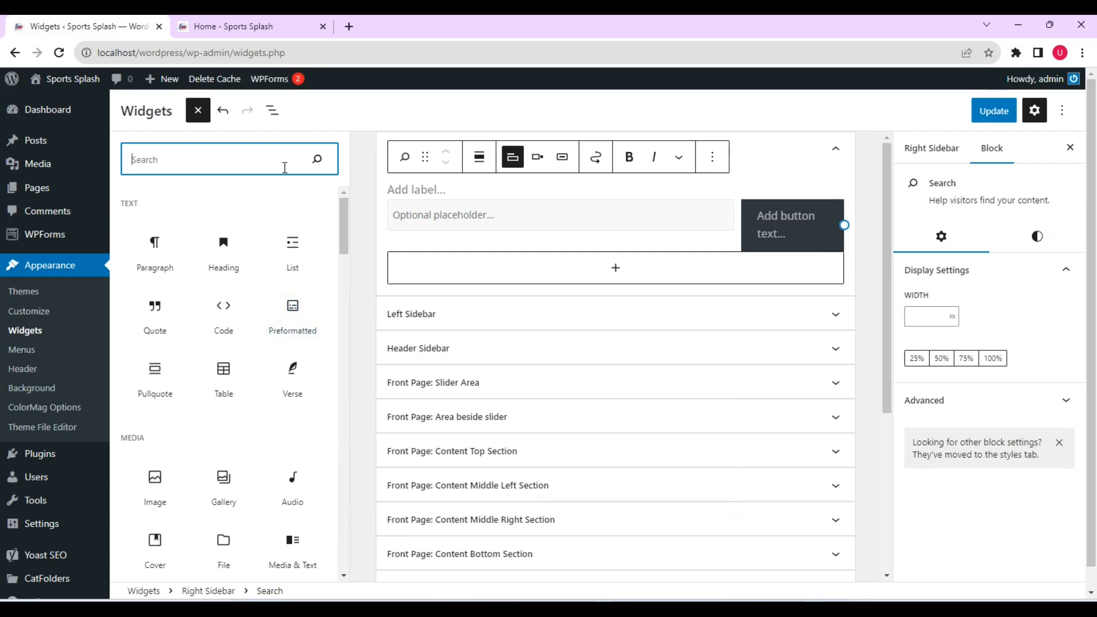
text(cal)
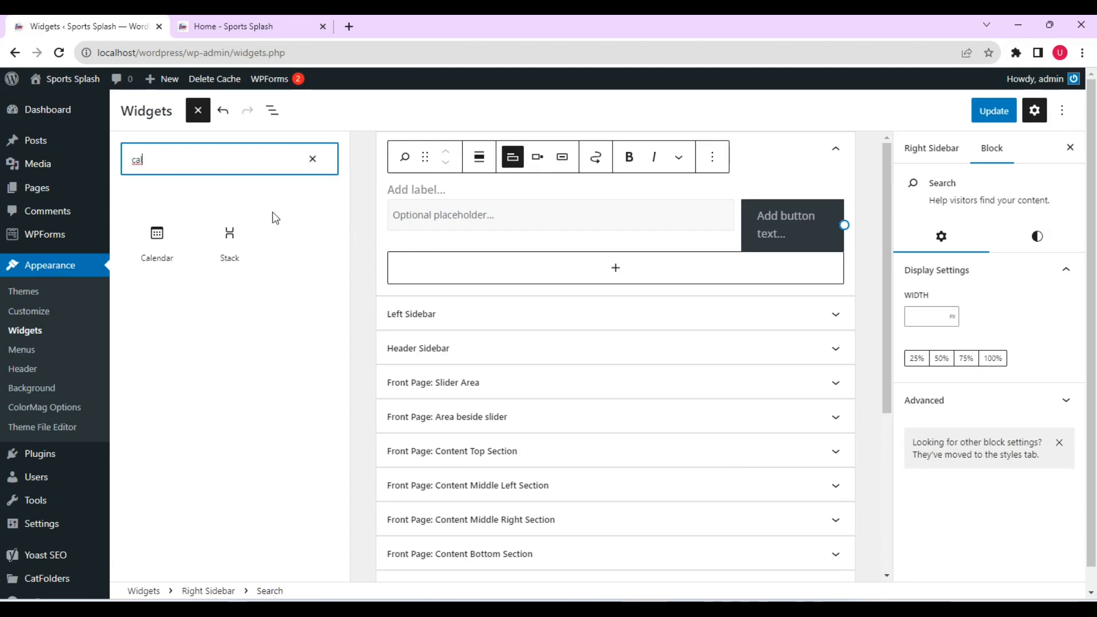
click(157, 244)
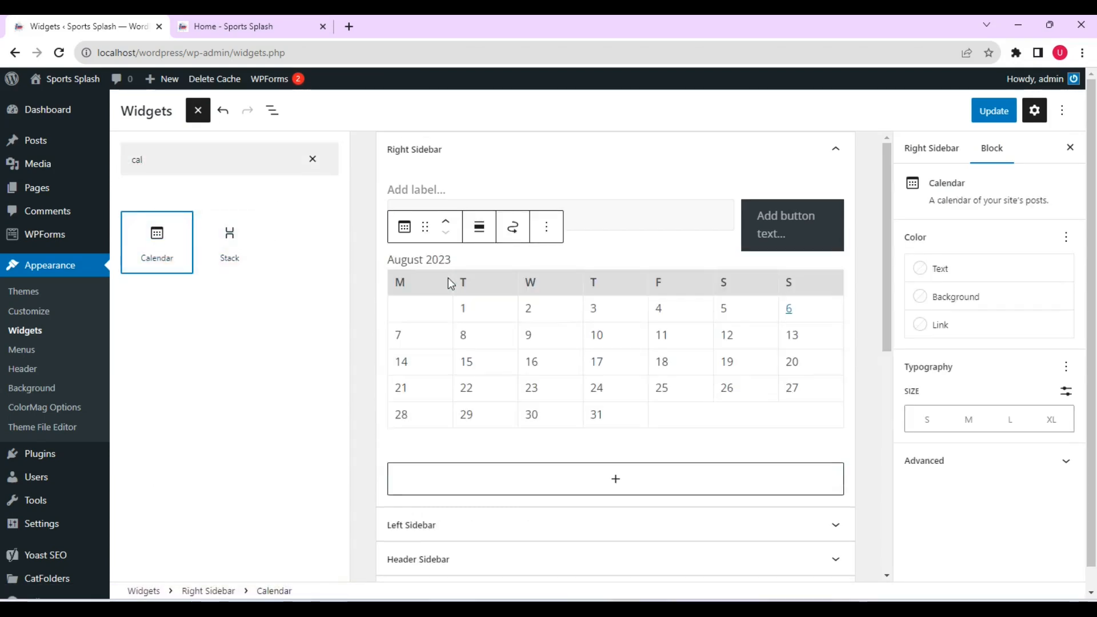
click(994, 111)
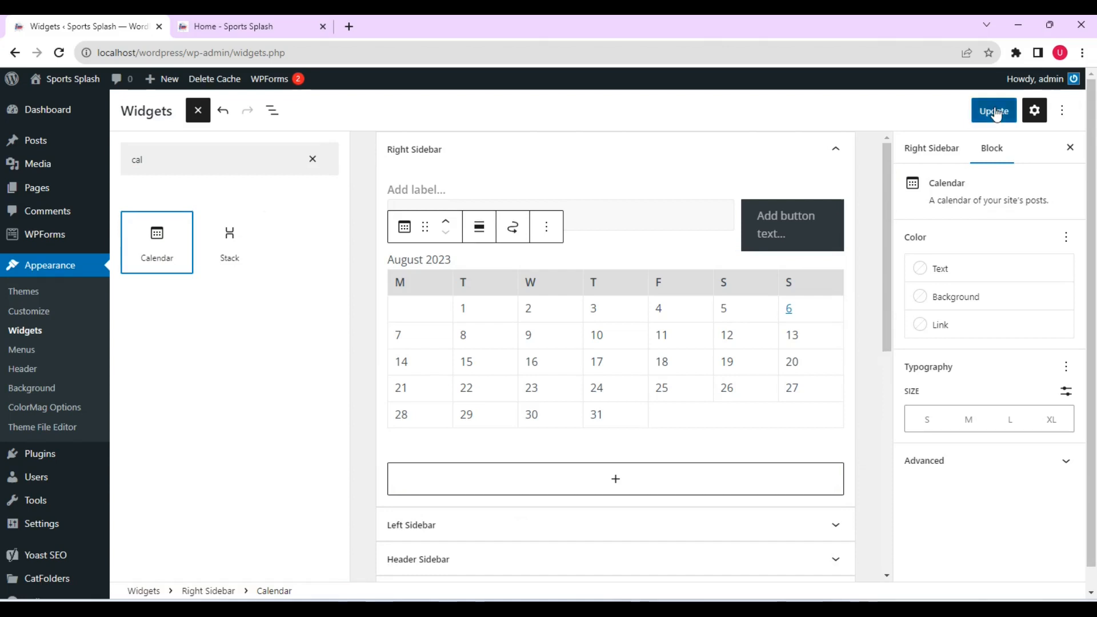
Reload the live home page and check the sidebar beside the slider
click(270, 23)
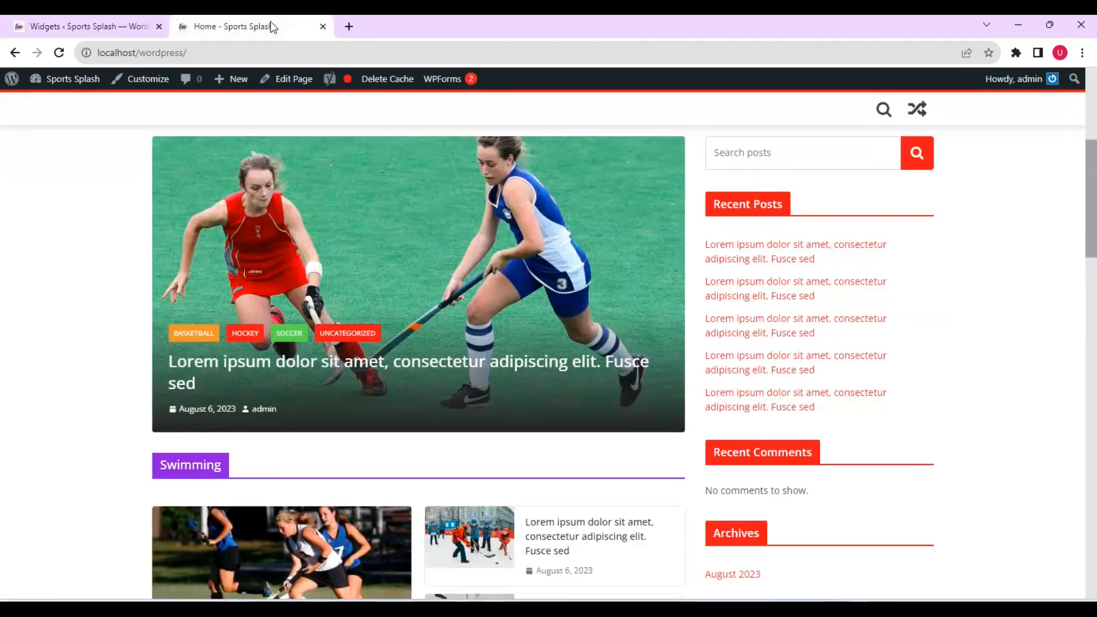
click(59, 53)
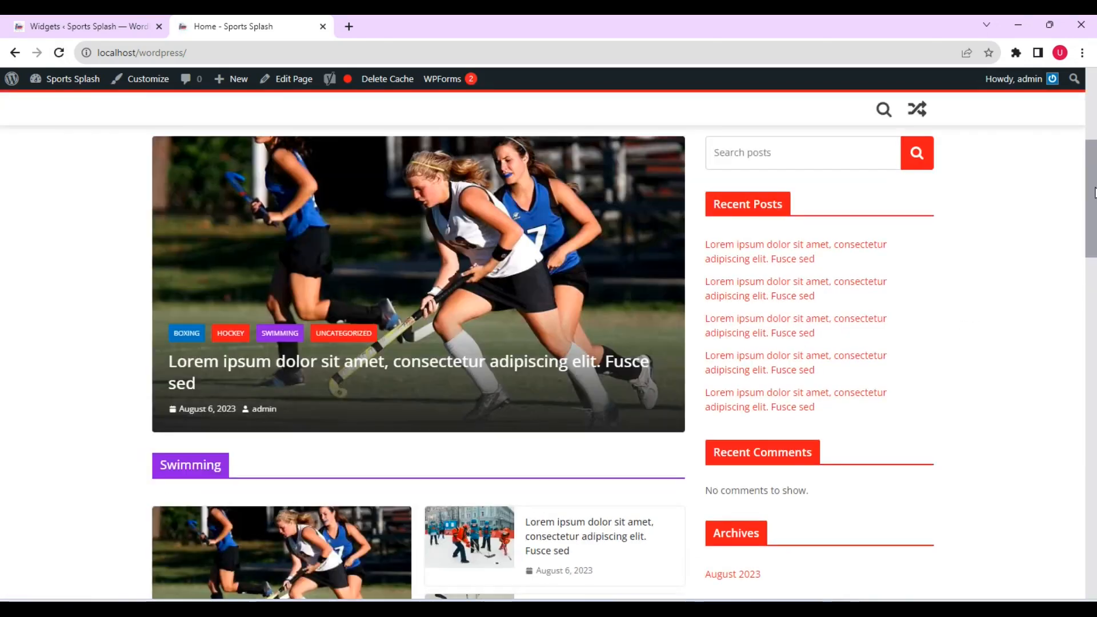
scroll(1094, 191, up, 1)
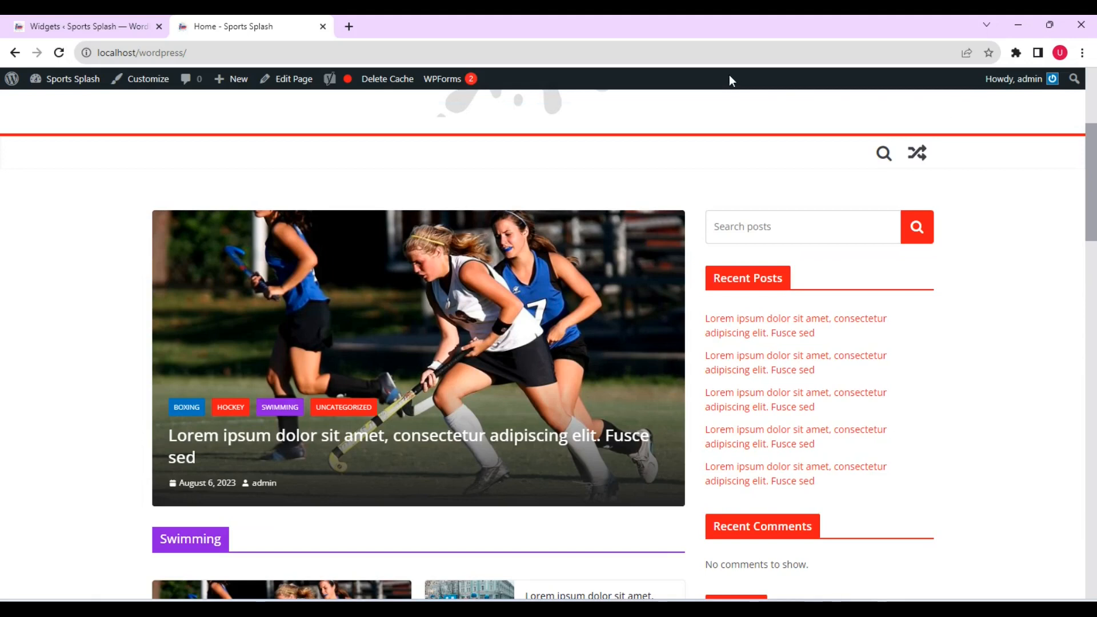
Check the calendar in the sidebar beside the slider on the live home page
click(122, 23)
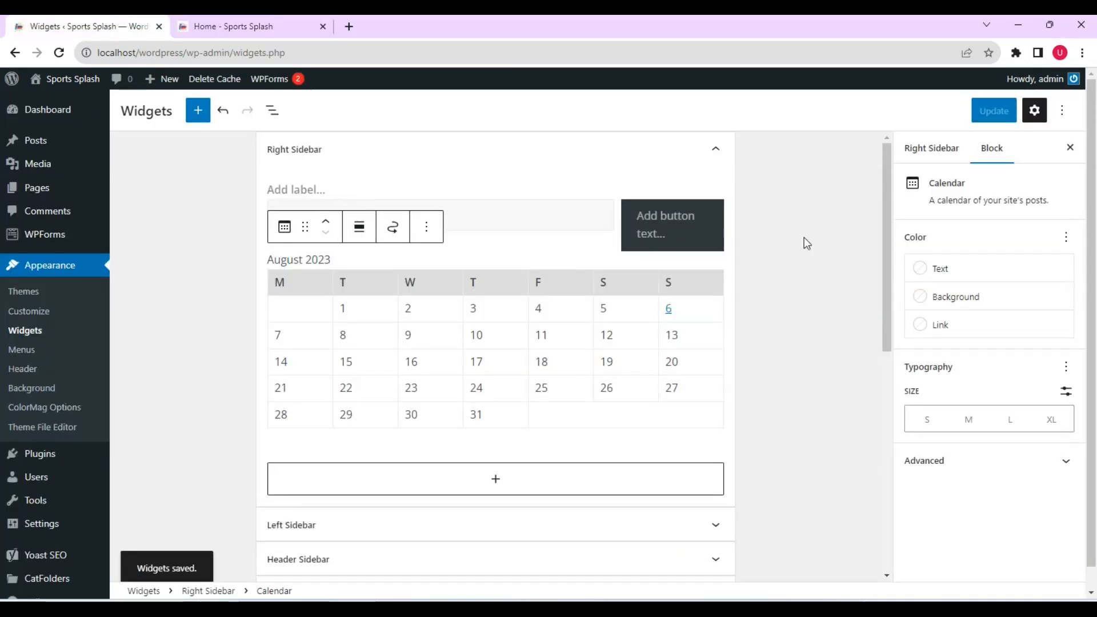
click(250, 24)
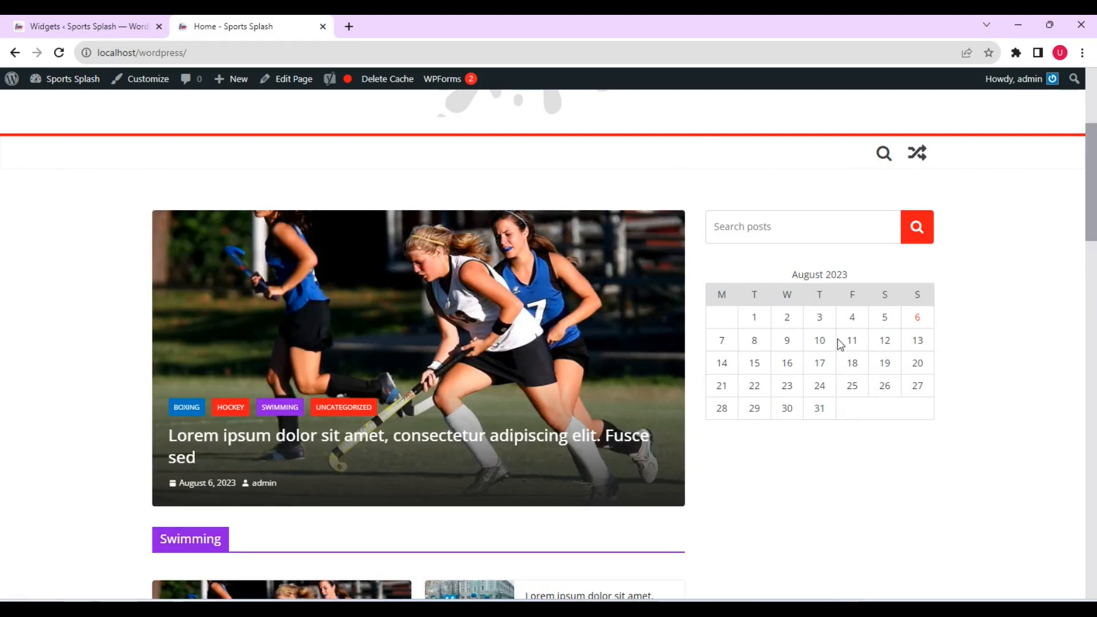
scroll(1093, 200, down, 4)
scroll(1093, 200, up, 4)
Add an Image block below the calendar in the Right Sidebar using the basketball photo 1-scaled.jpg from the media library
click(115, 27)
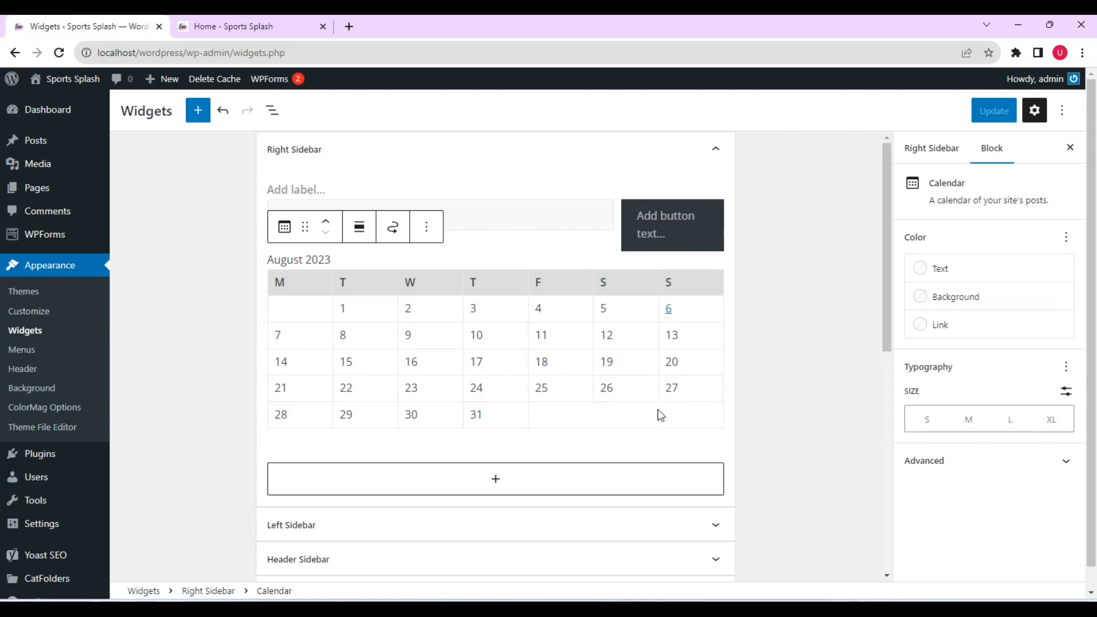
drag(889, 234, 798, 304)
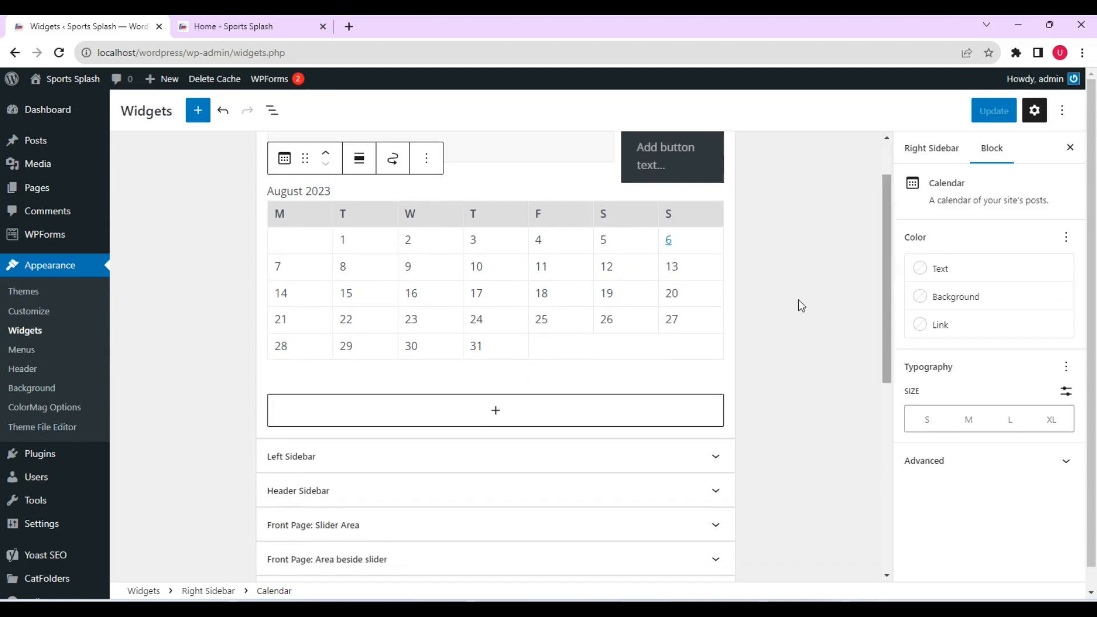
click(503, 423)
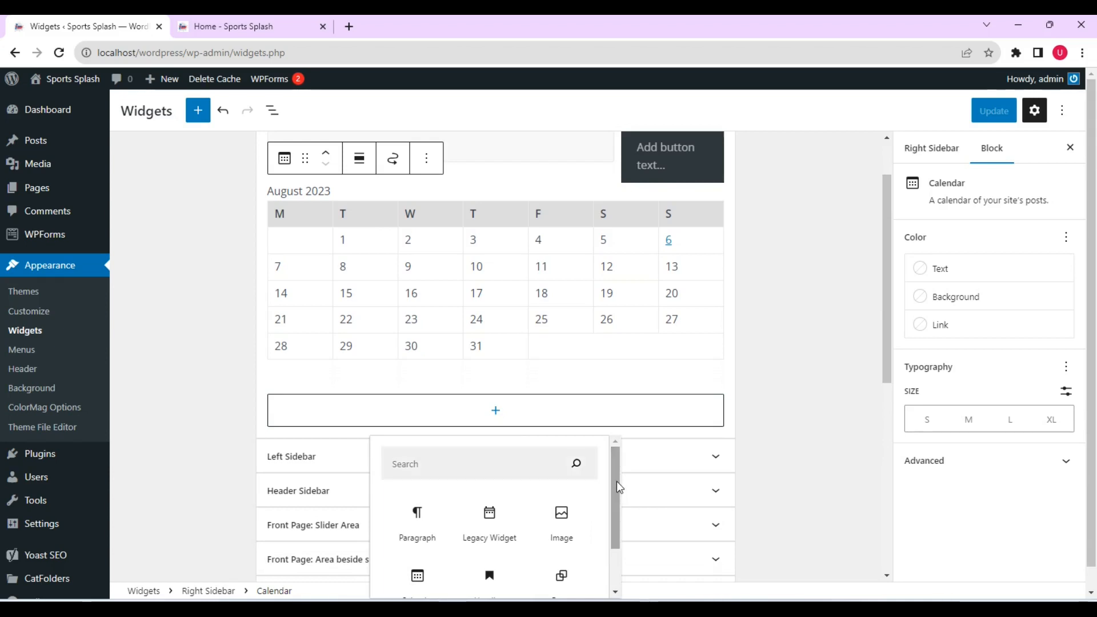
click(564, 521)
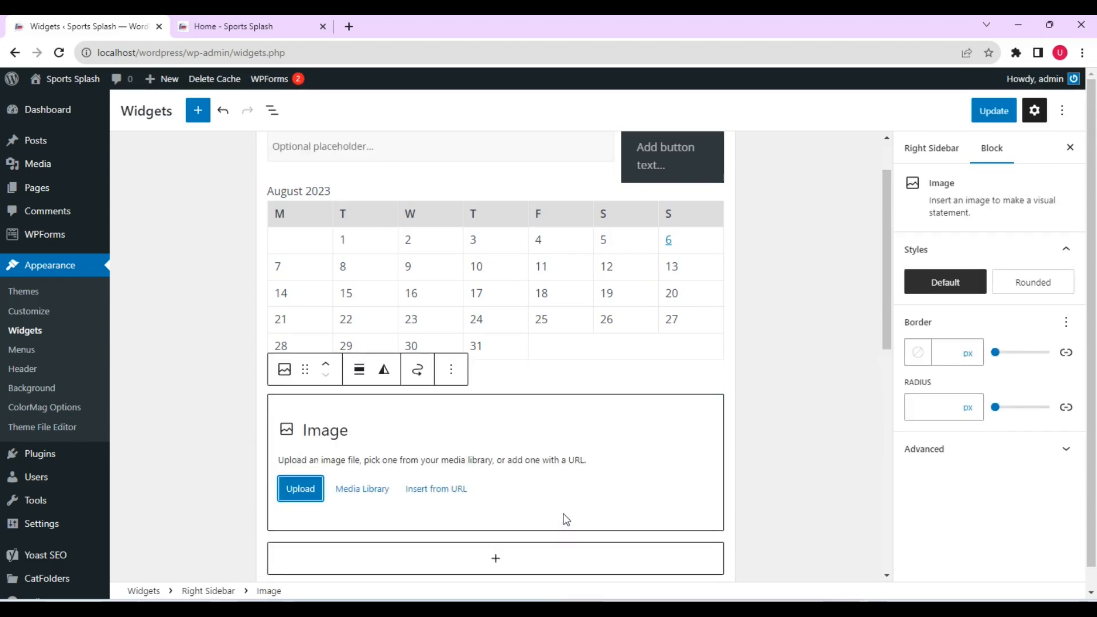
click(378, 494)
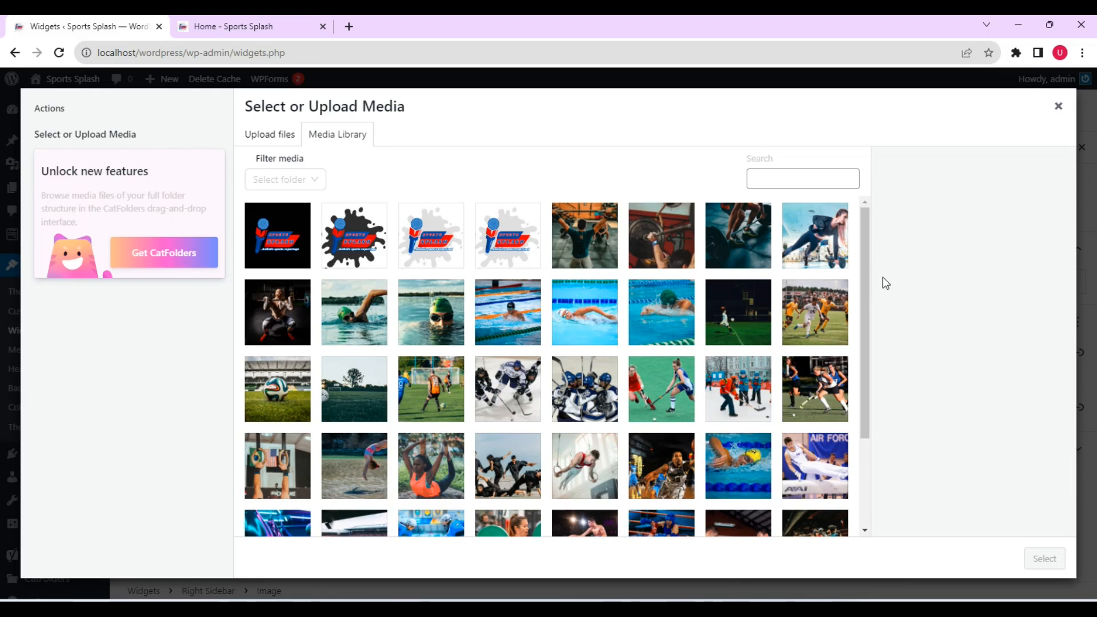
scroll(854, 354, down, 3)
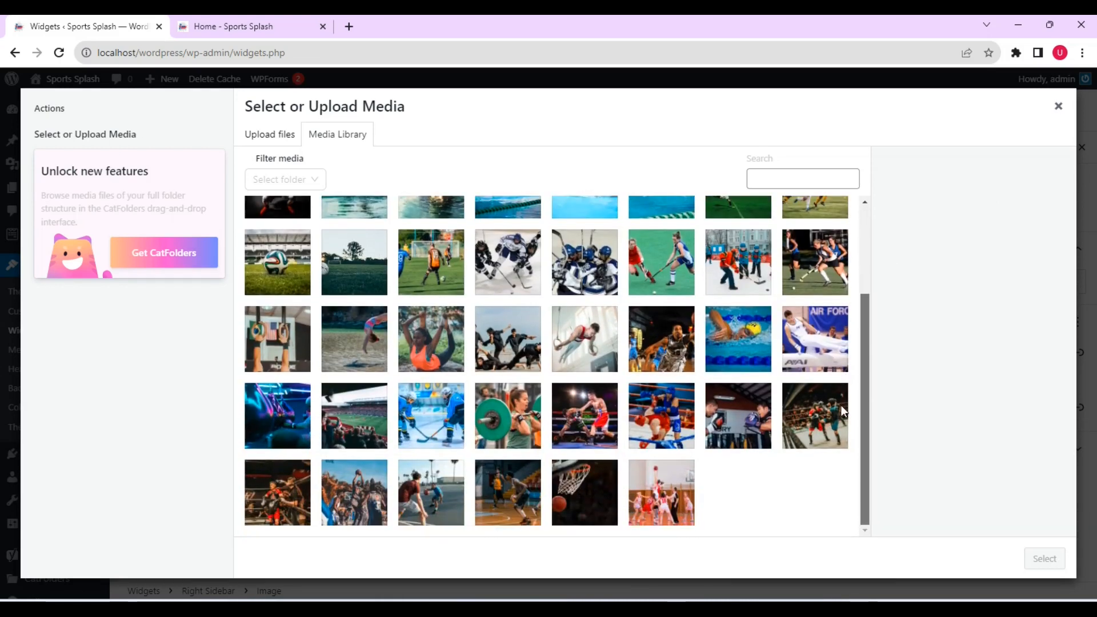
click(648, 497)
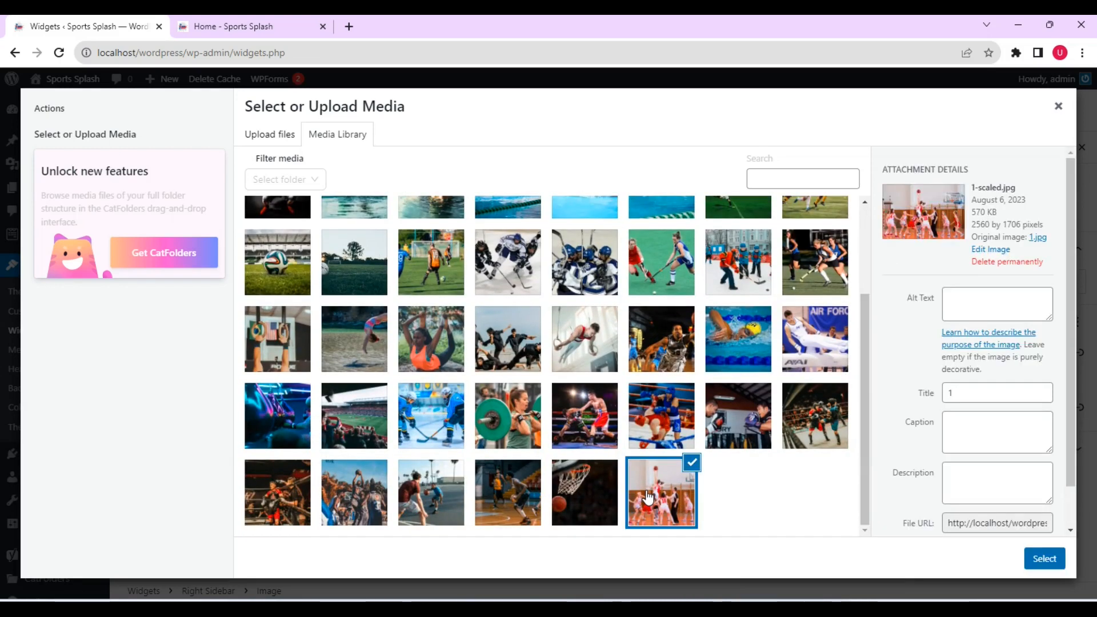
click(1045, 559)
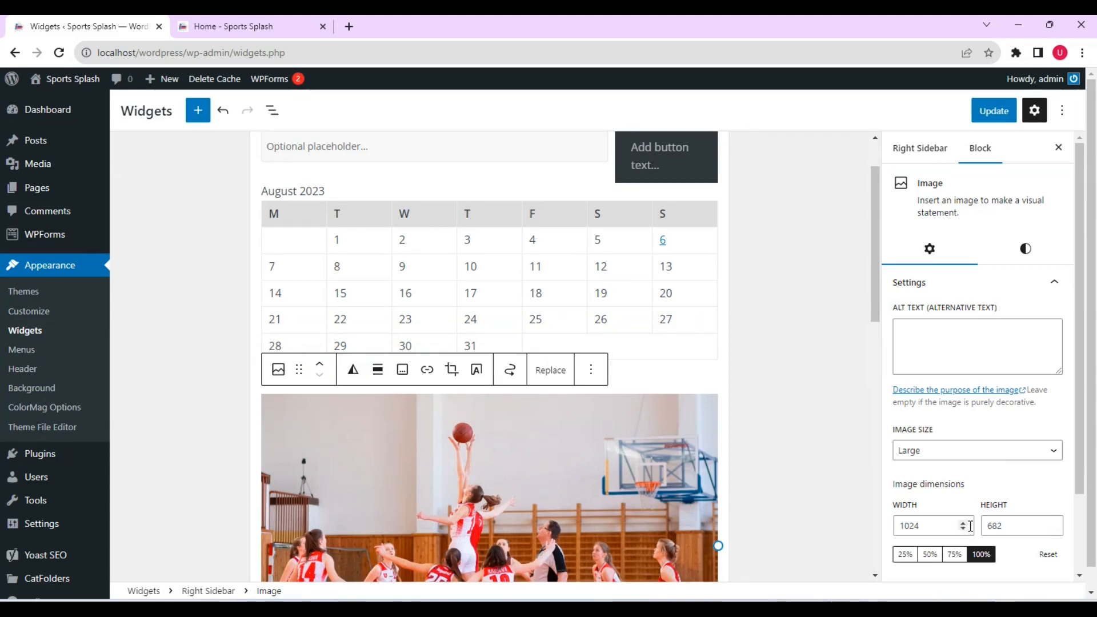
Set the basketball image's size to Medium and enlarge it to about 382 by 255 pixels
click(1029, 456)
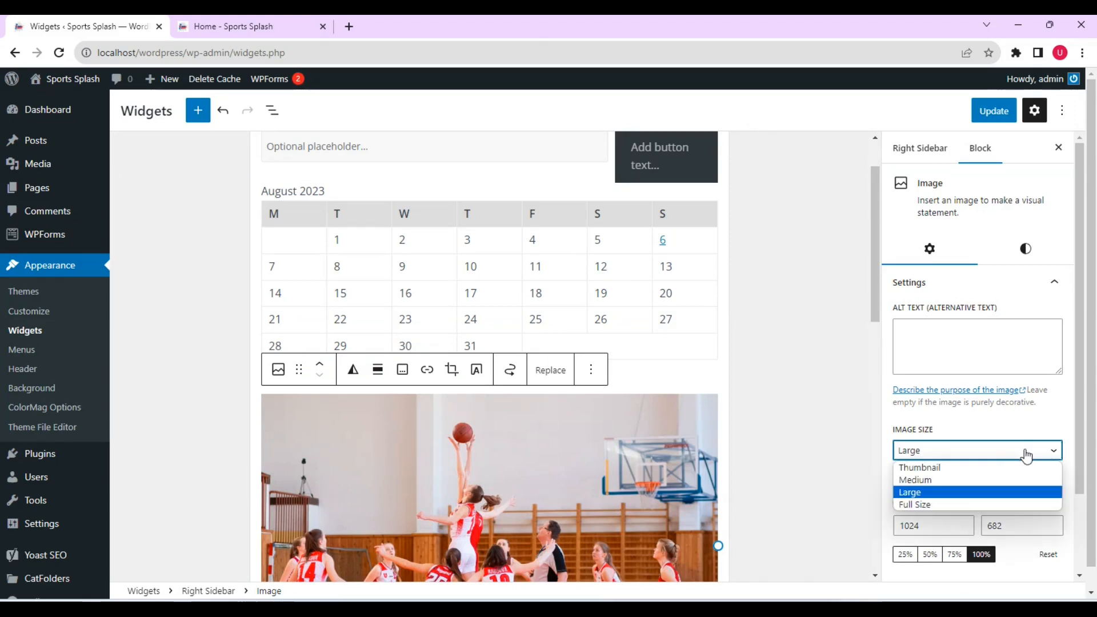
click(997, 481)
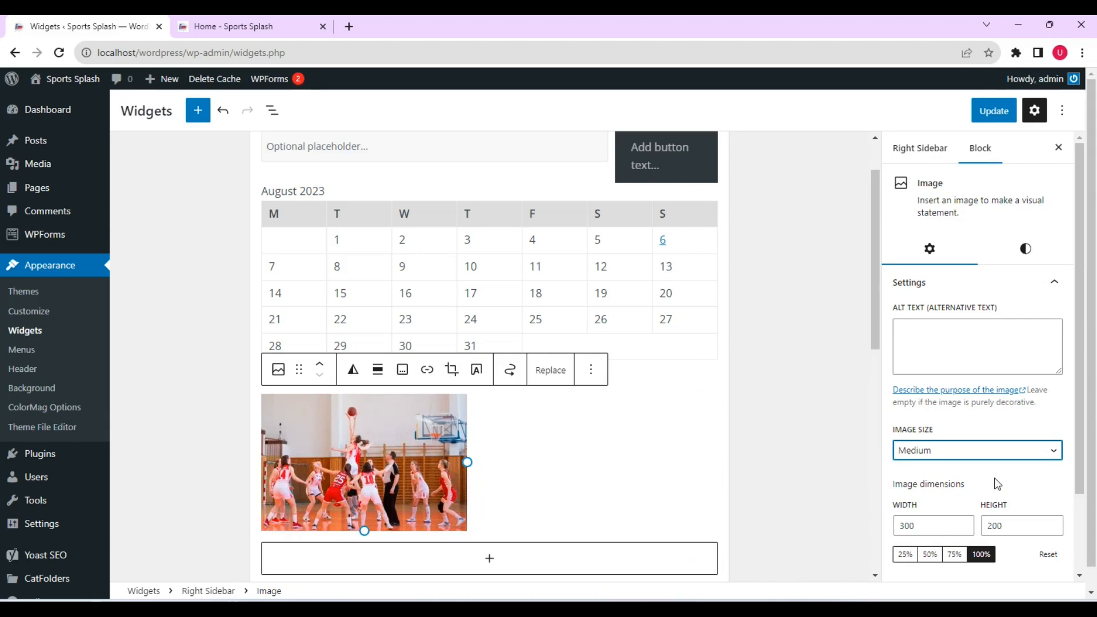
drag(1078, 414, 1085, 376)
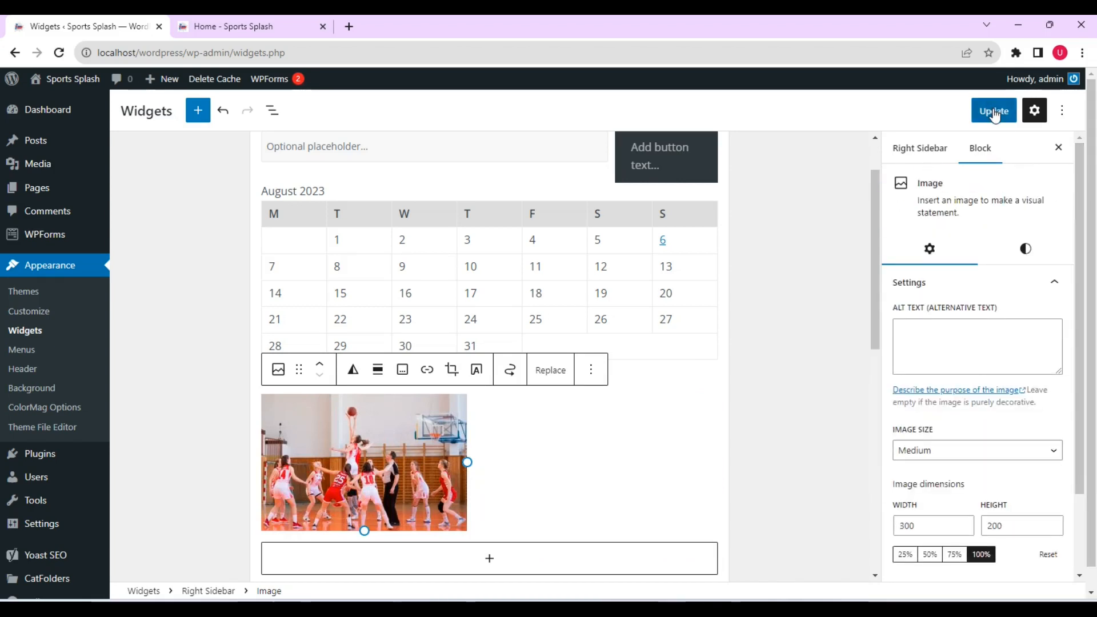
drag(471, 463, 526, 458)
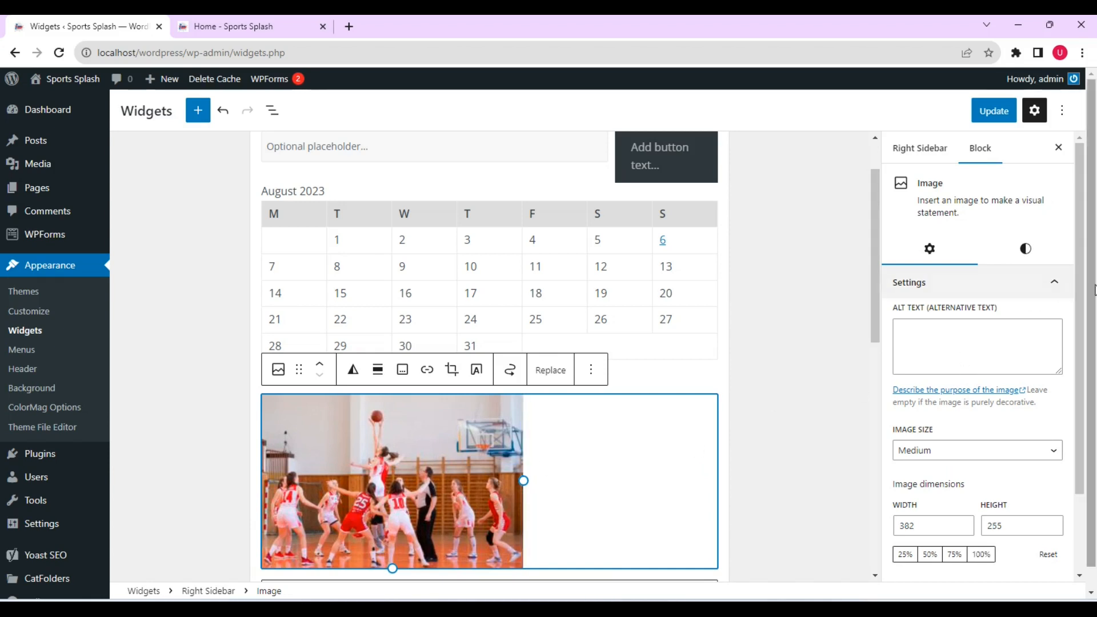
drag(1088, 299, 1088, 312)
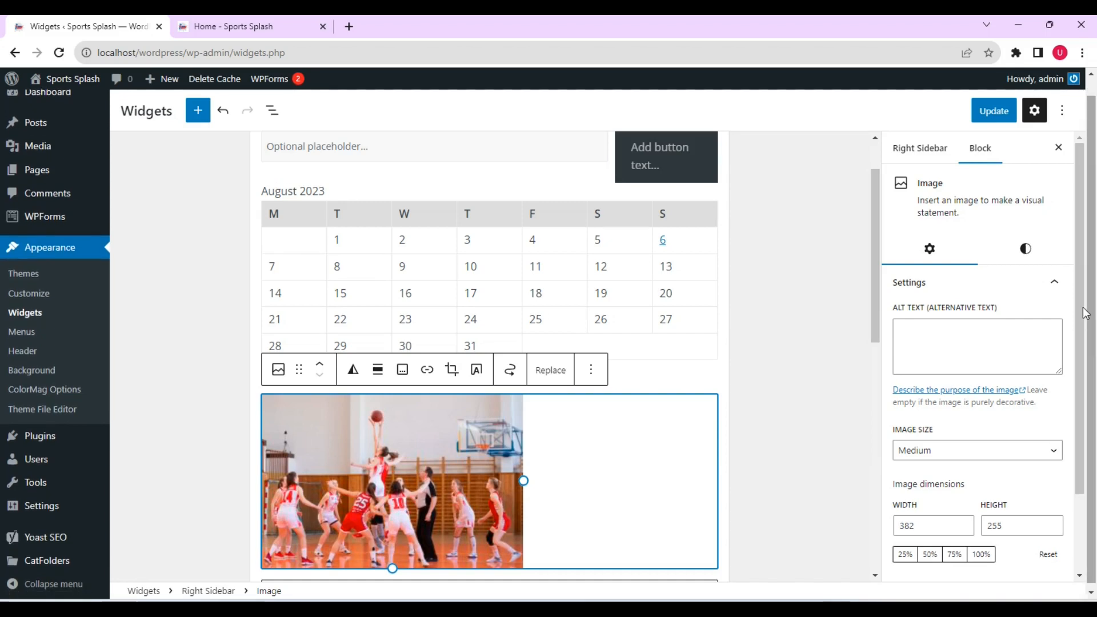
Give the basketball image a 12 px border with a 22 px radius and save the widgets
click(1027, 251)
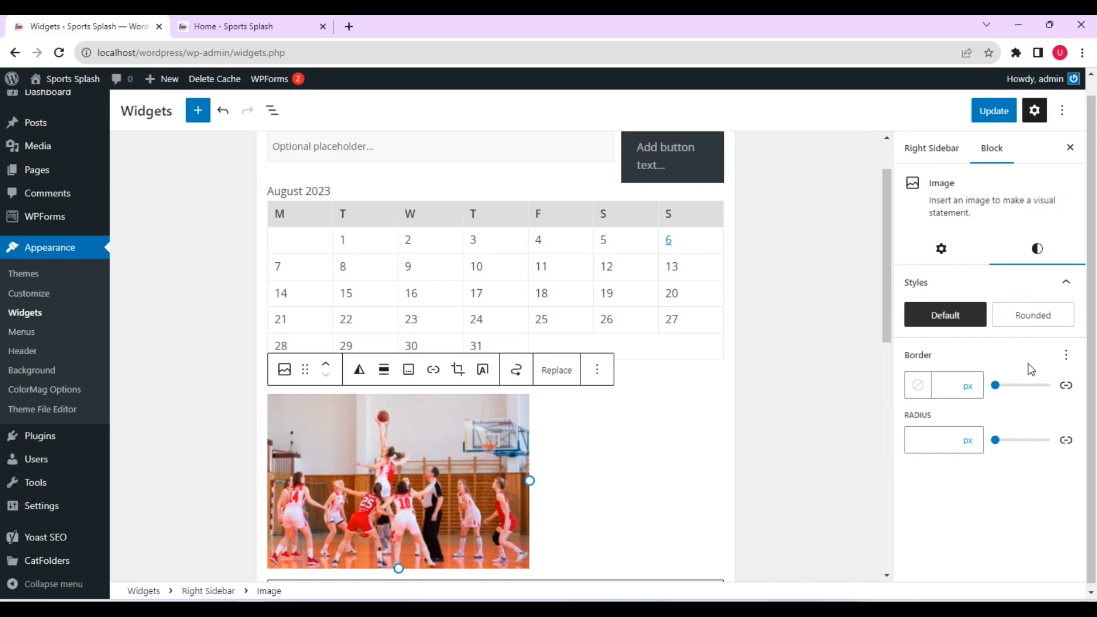
click(995, 385)
drag(1013, 392, 1003, 391)
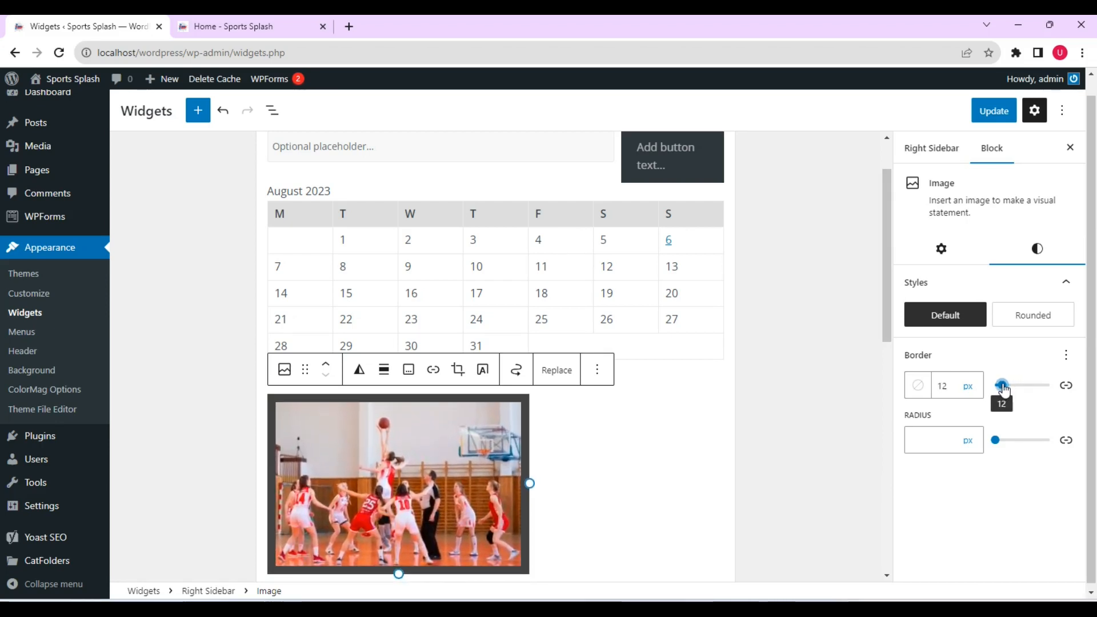
click(996, 441)
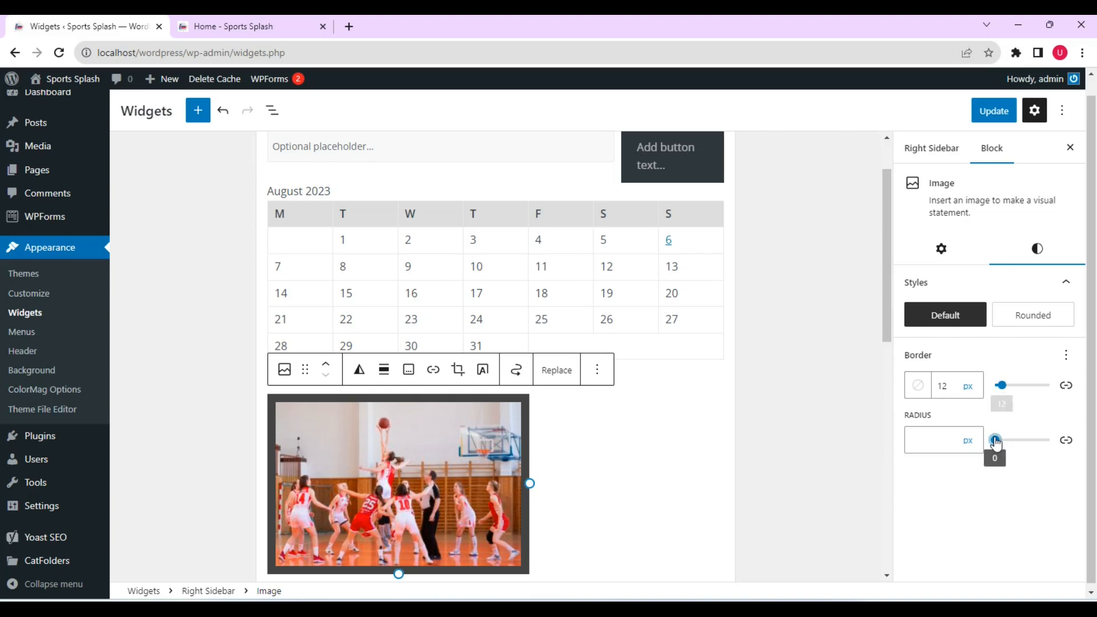
drag(997, 443, 1009, 443)
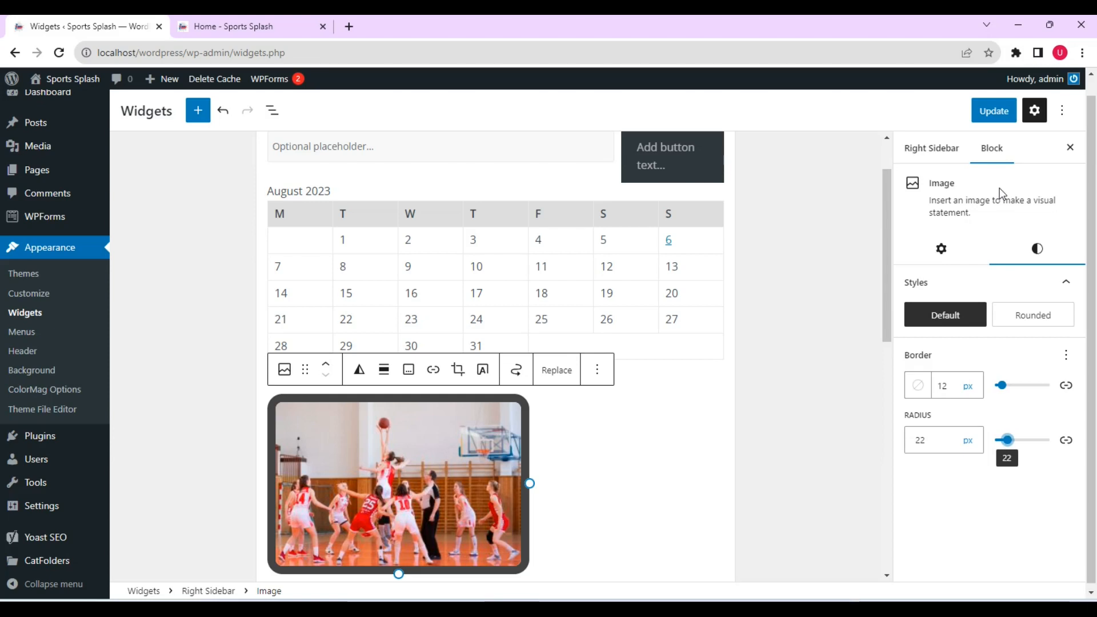
click(989, 111)
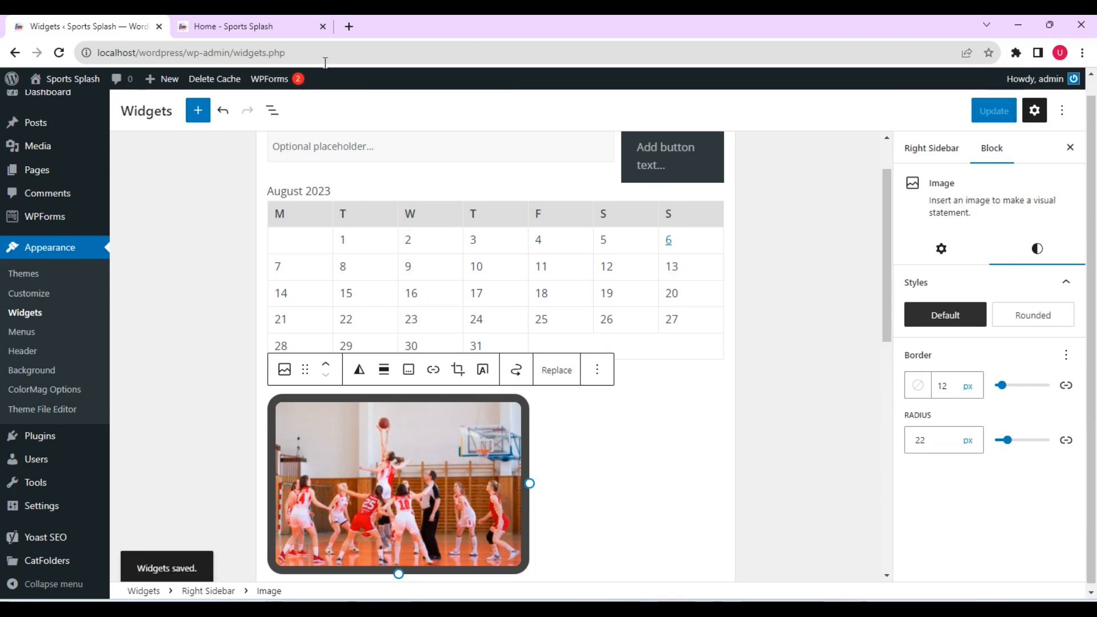
Reload the live home page and check the bordered basketball image below the sidebar calendar
click(263, 27)
click(59, 53)
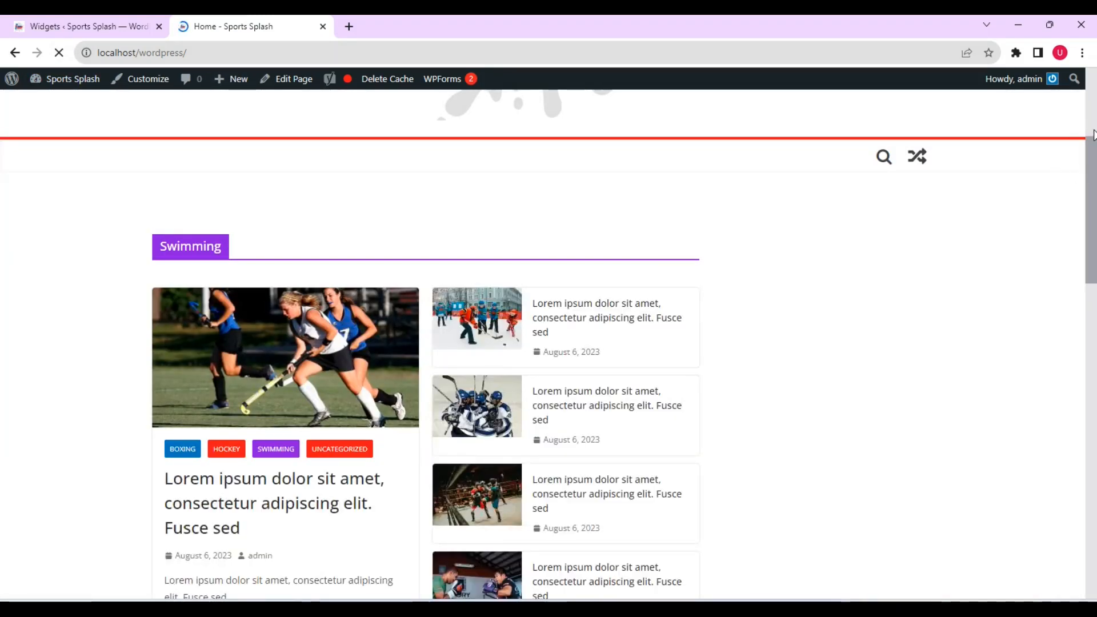
drag(1096, 171, 1072, 244)
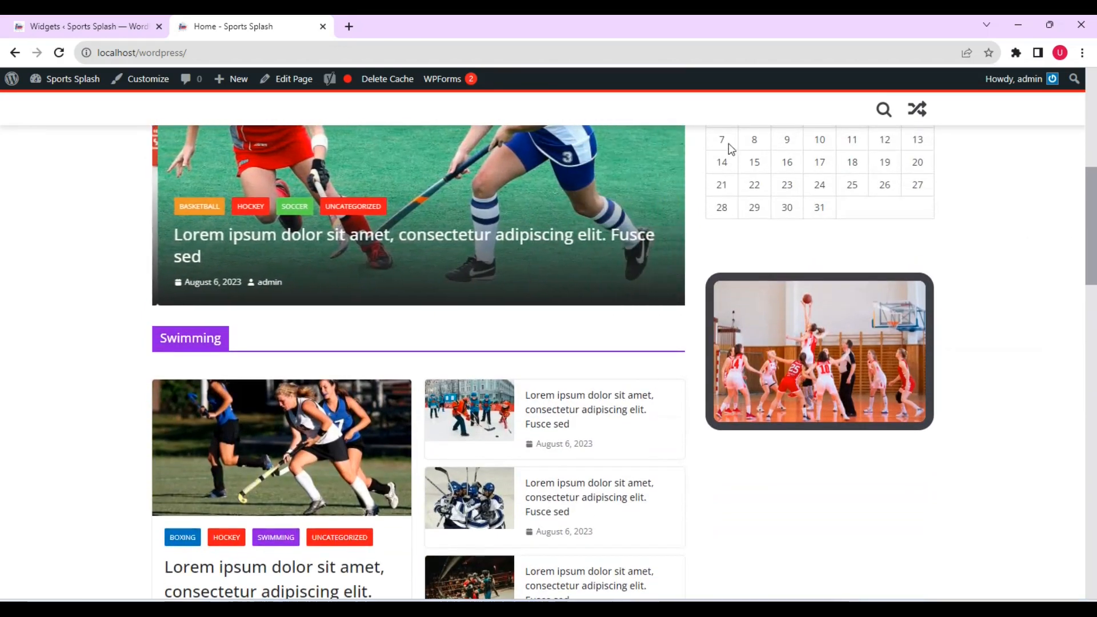
Add a Group block with the vertical Stack layout below the basketball image in the Right Sidebar and save the widgets
click(102, 29)
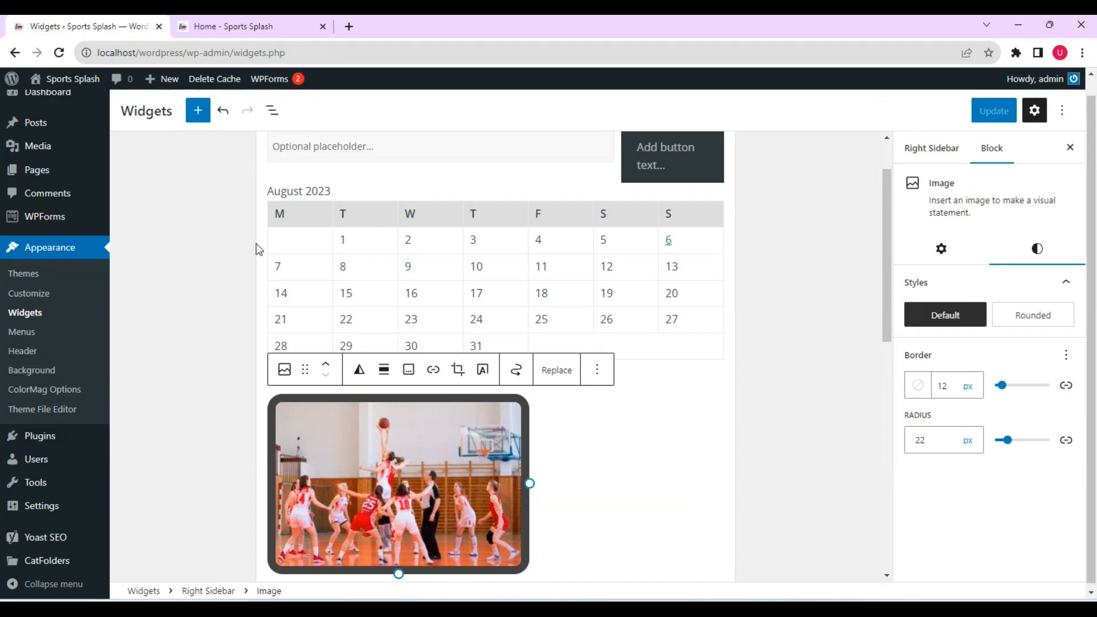
drag(889, 243, 806, 342)
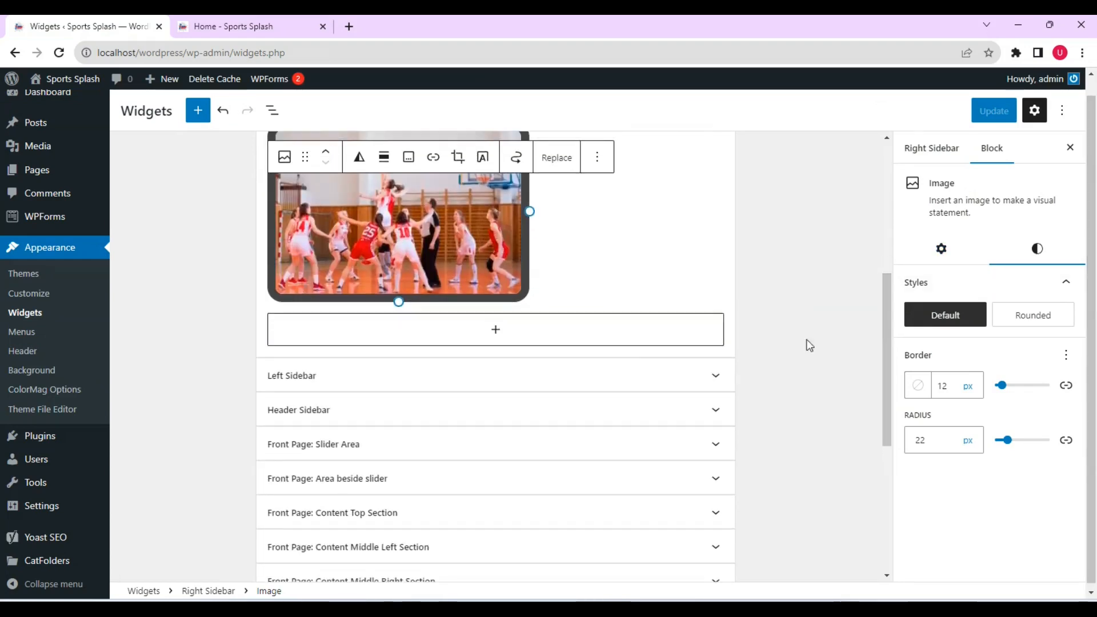
click(577, 341)
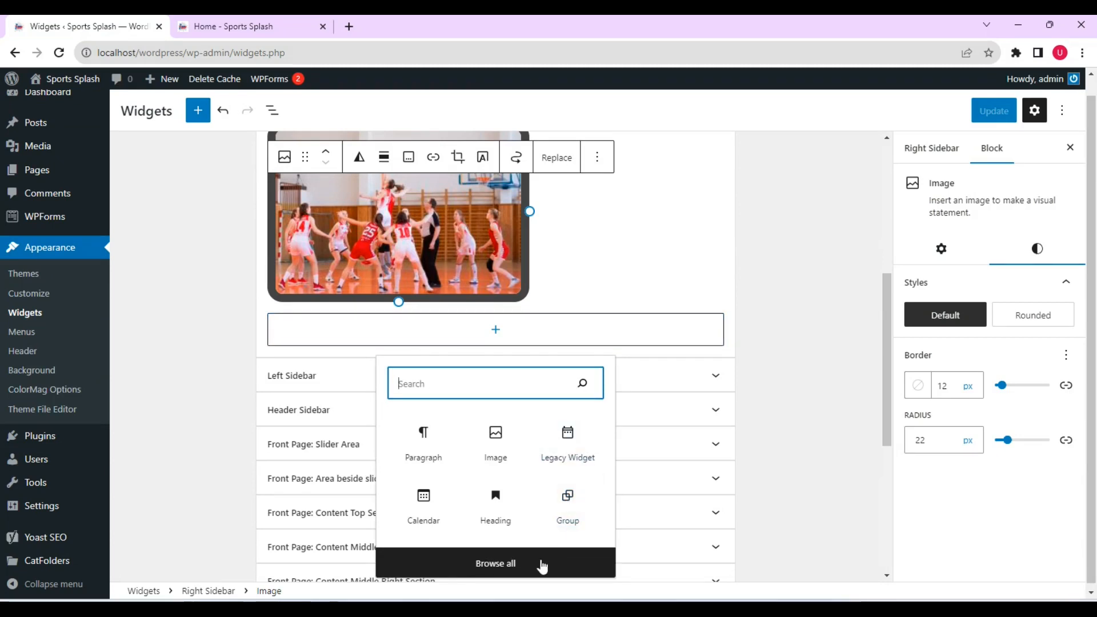
click(573, 499)
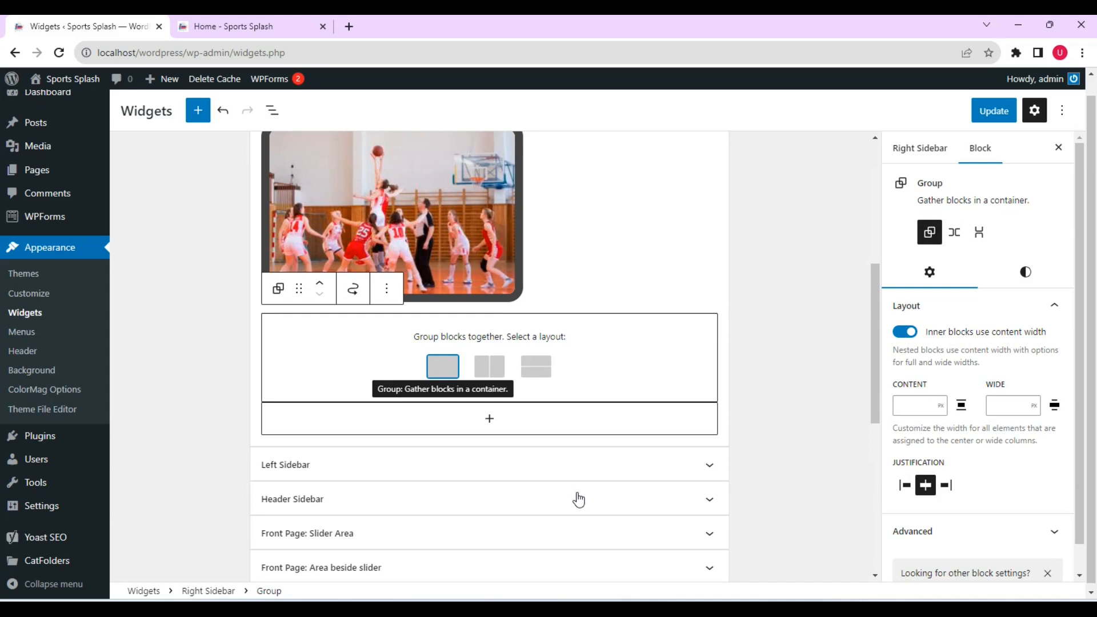
click(536, 368)
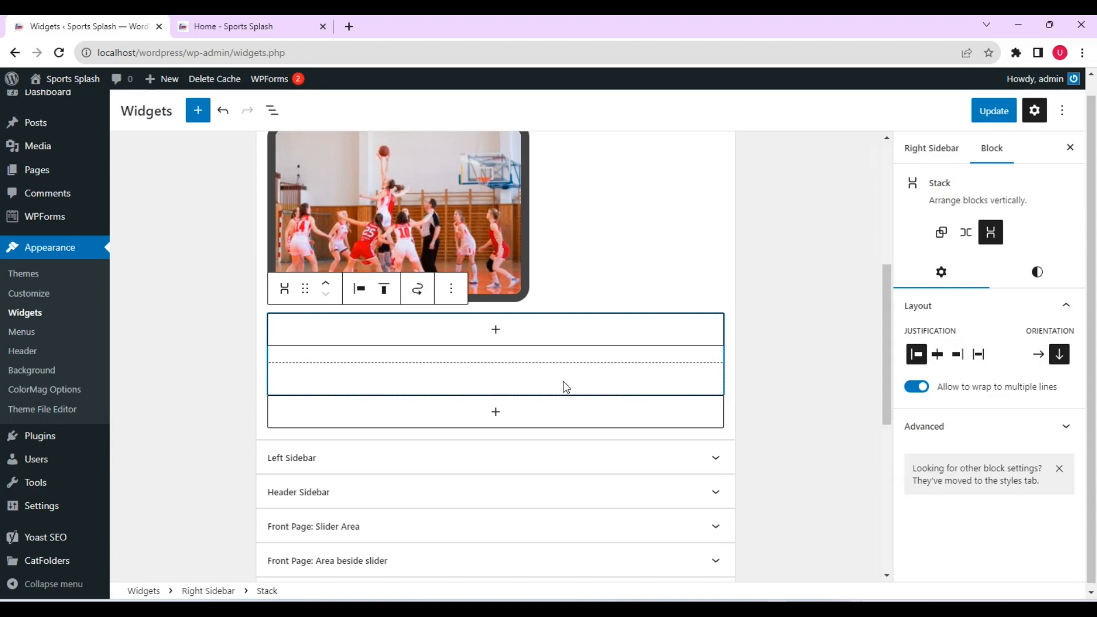
click(989, 118)
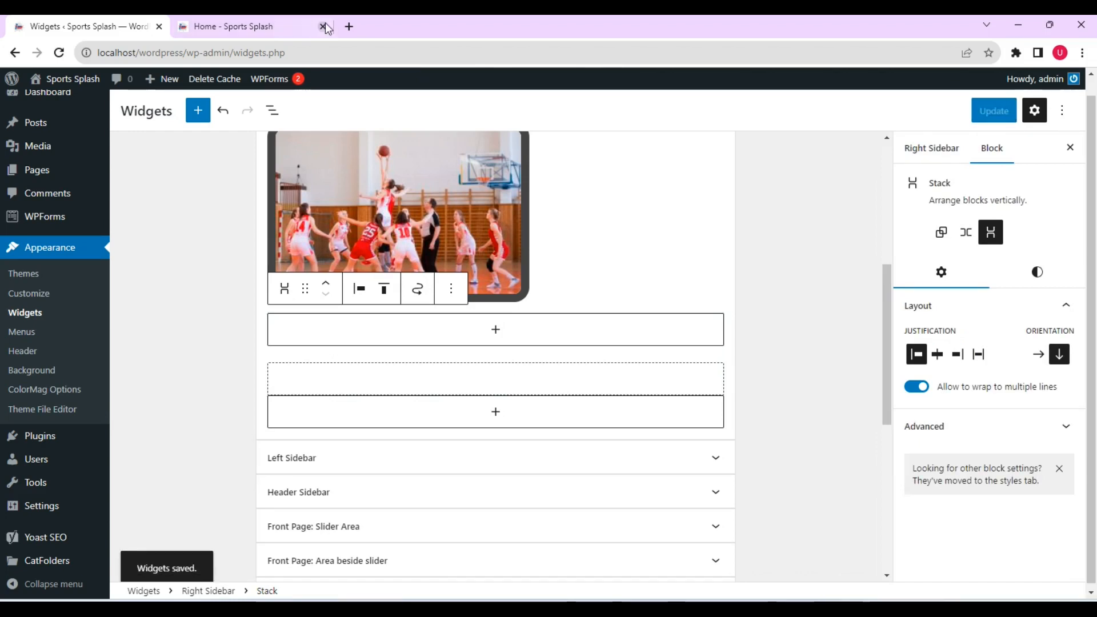
Reload the live home page and check the sidebar area below the basketball image
click(264, 29)
click(59, 52)
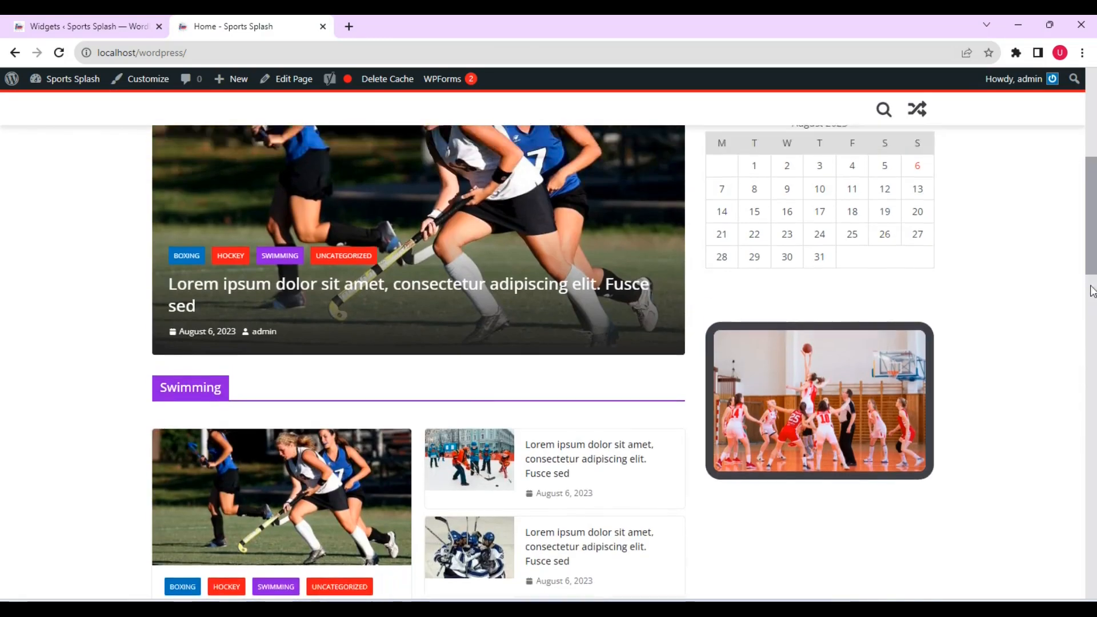
drag(1091, 212, 1088, 297)
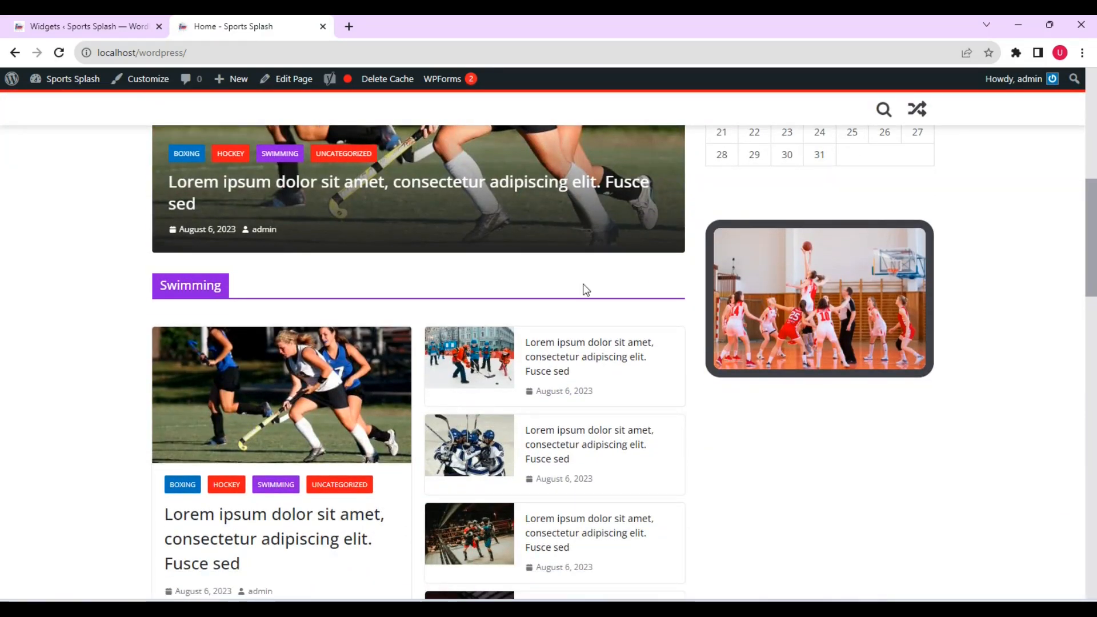
Remove the empty Stack block below the basketball image in the Right Sidebar
click(108, 26)
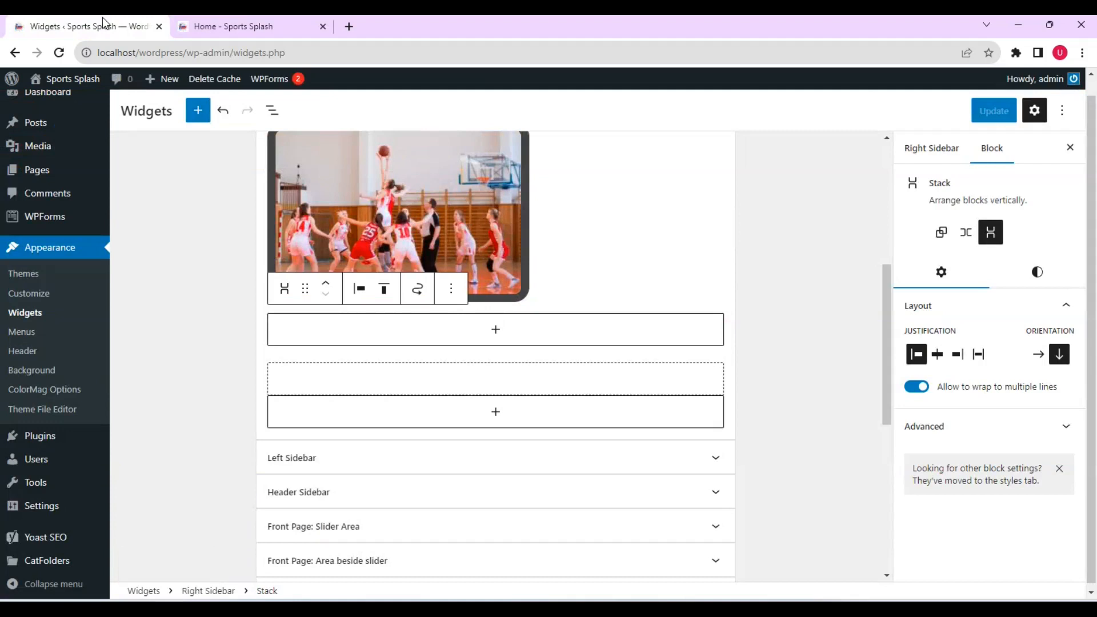
click(451, 290)
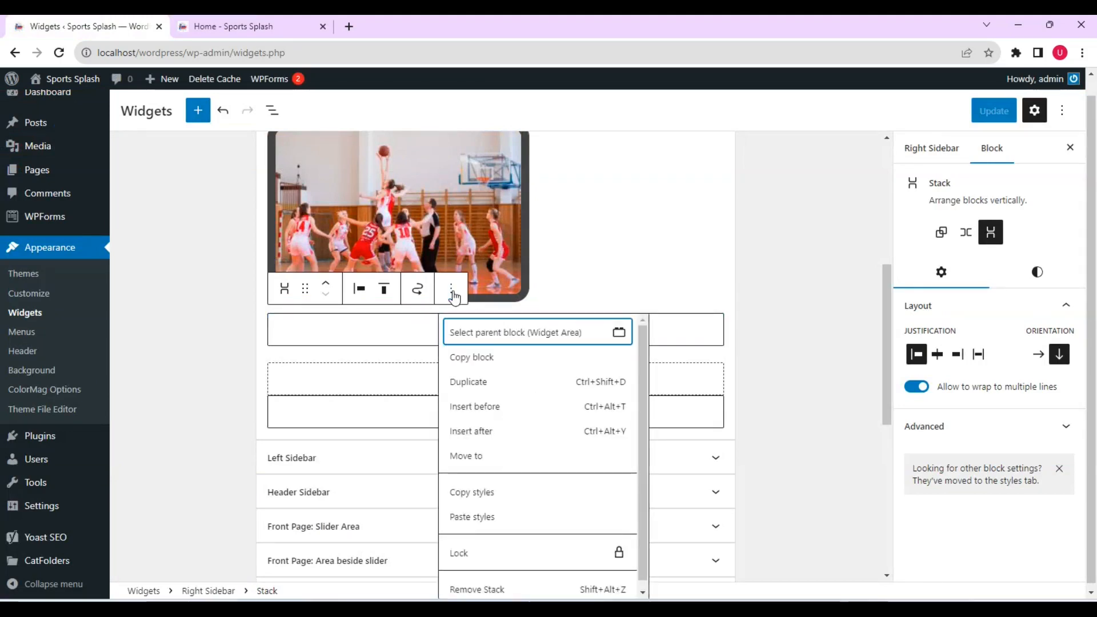
click(543, 594)
click(514, 341)
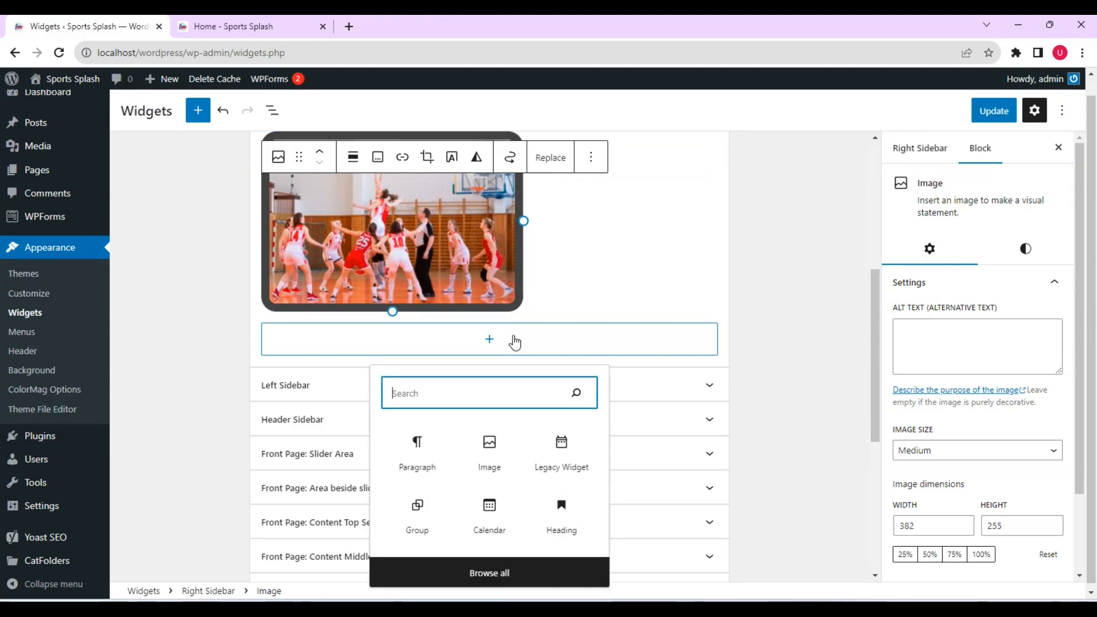
click(522, 578)
click(490, 573)
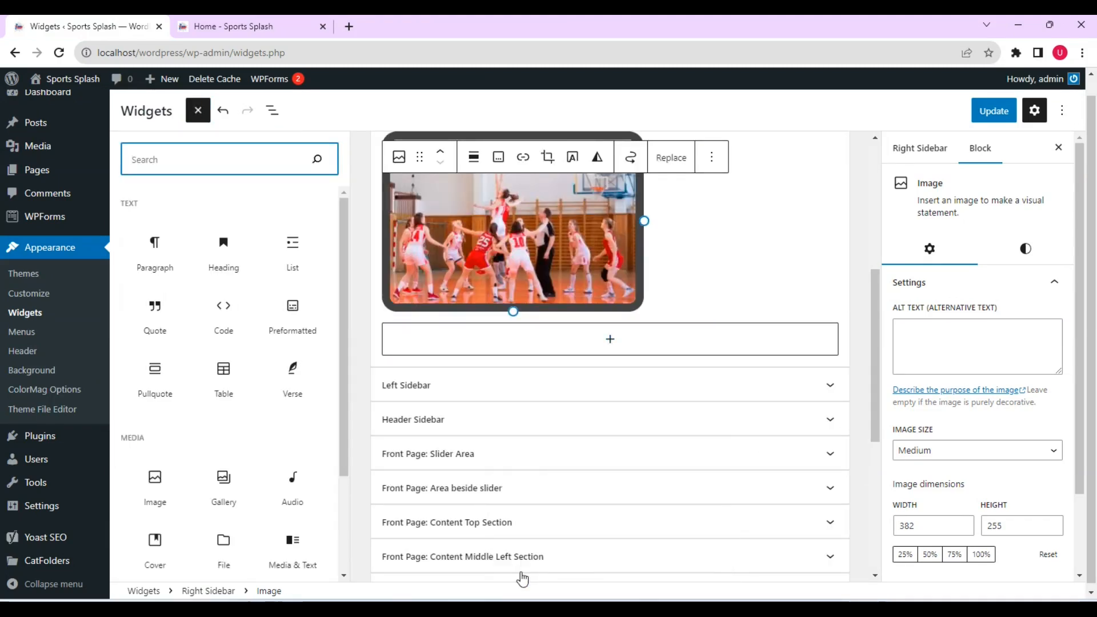
scroll(347, 276, down, 3)
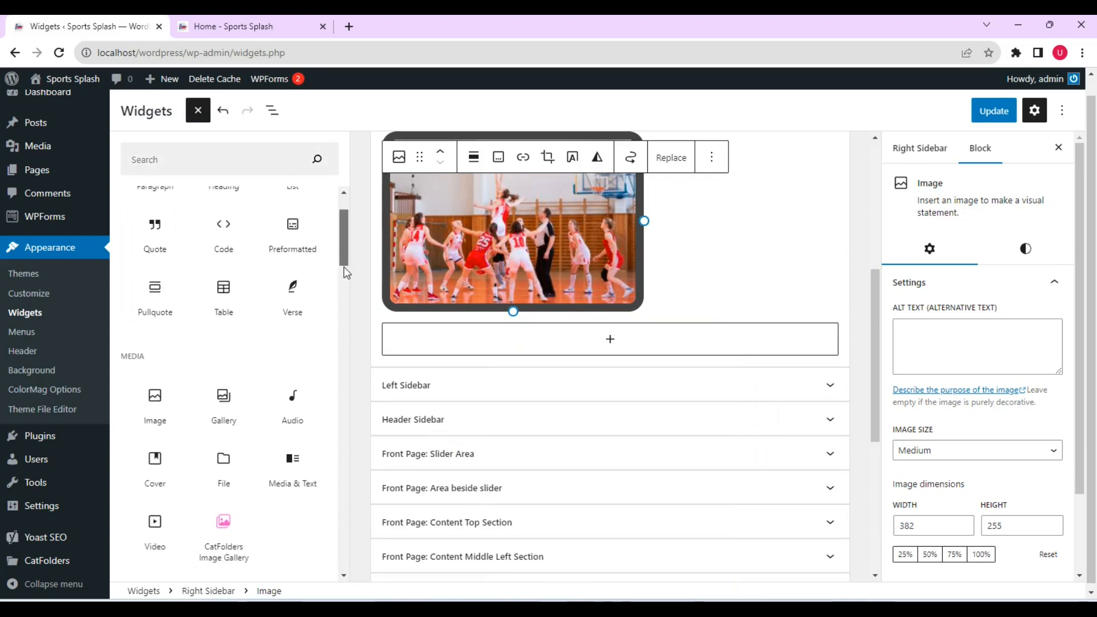
drag(345, 275, 345, 287)
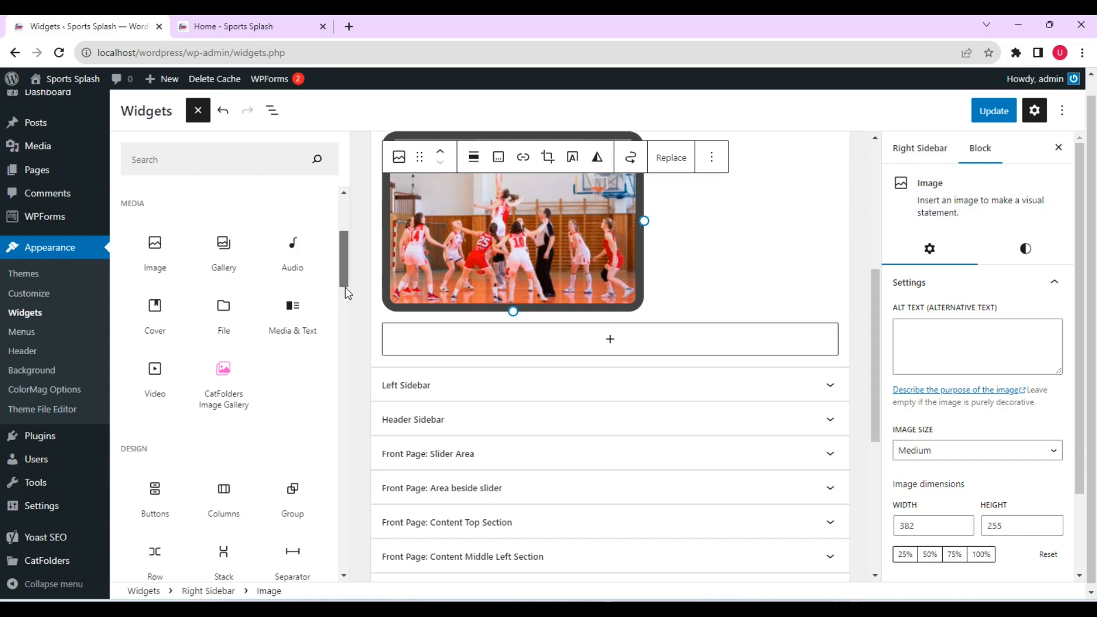
Add a Gallery block below the basketball image in the Right Sidebar
click(490, 341)
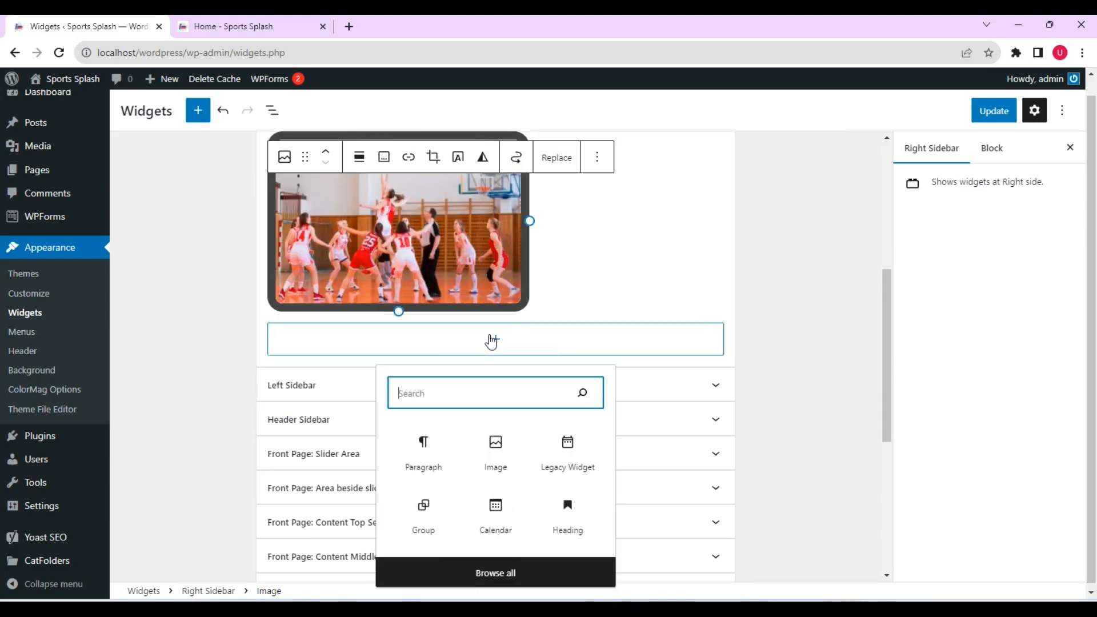
click(495, 575)
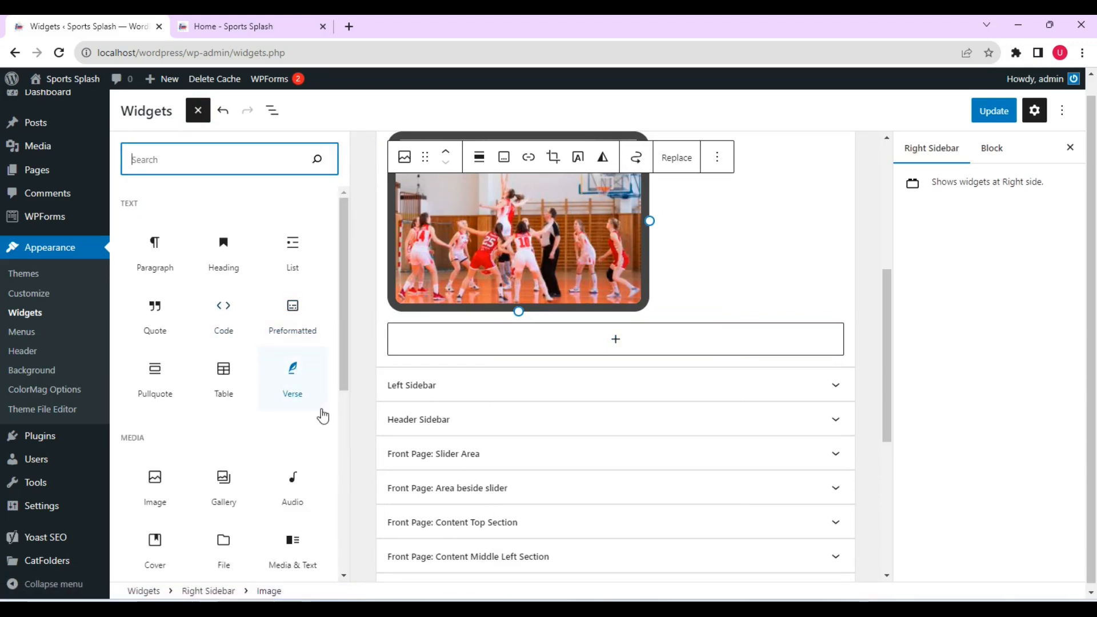
click(225, 485)
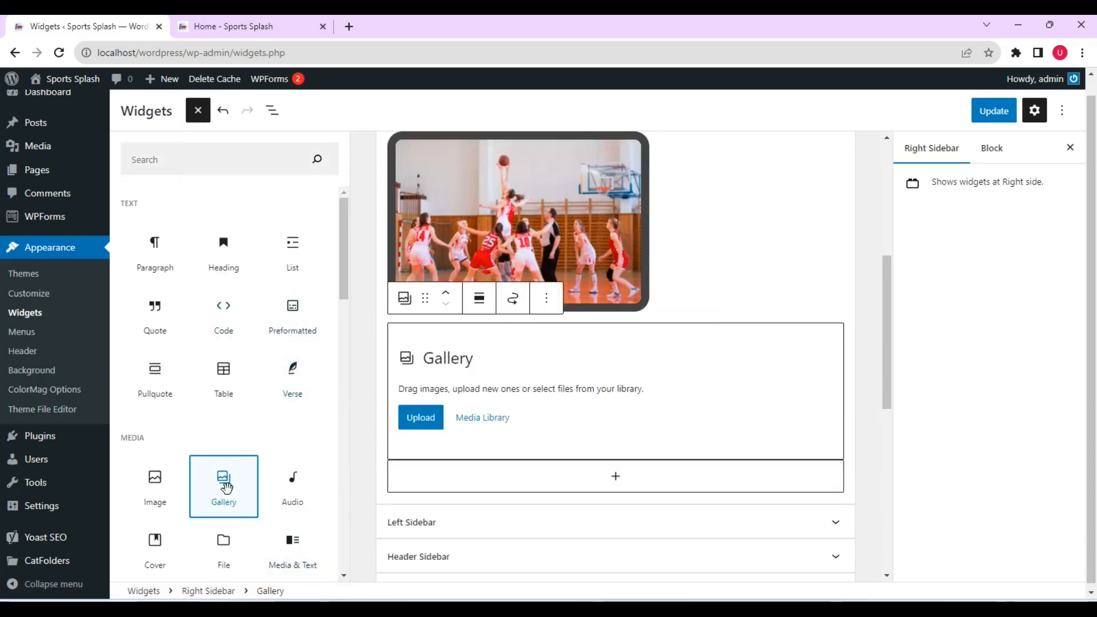
Create a gallery from seven media library images: the goggled swimmer, stadium football, barbell lifter, three field and street hockey shots, and ice hockey players
click(496, 424)
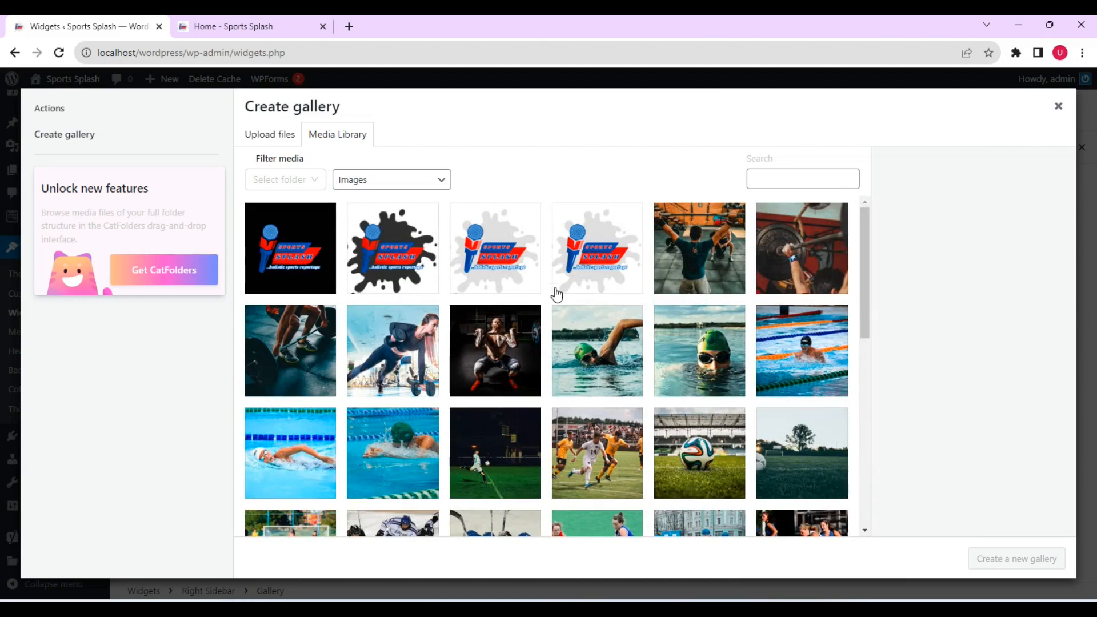
click(722, 375)
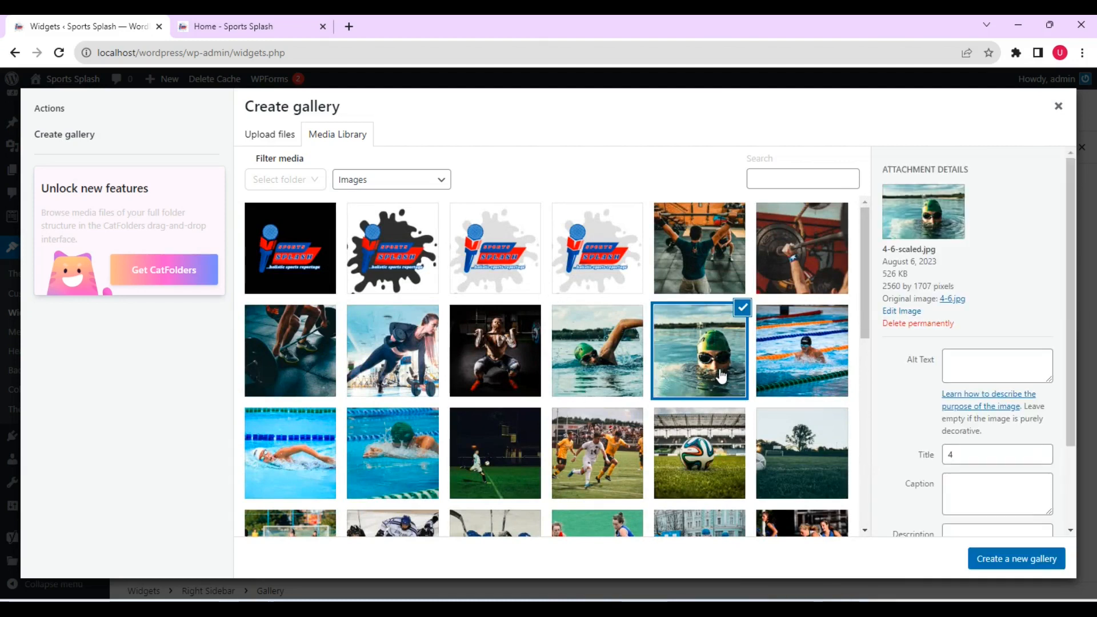
click(719, 436)
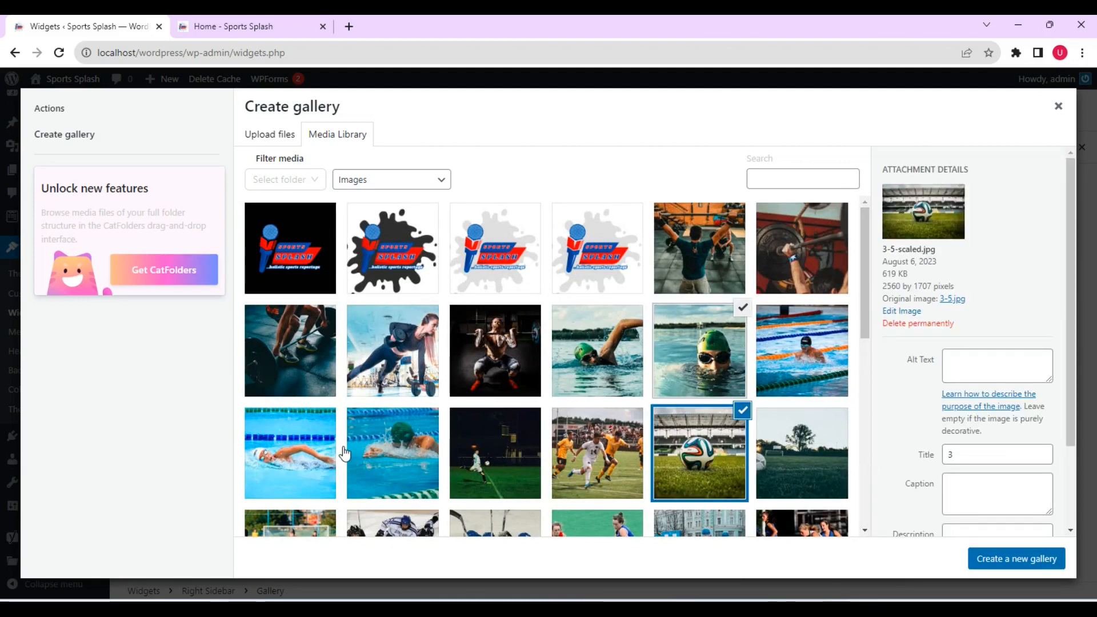
drag(1071, 279, 1072, 318)
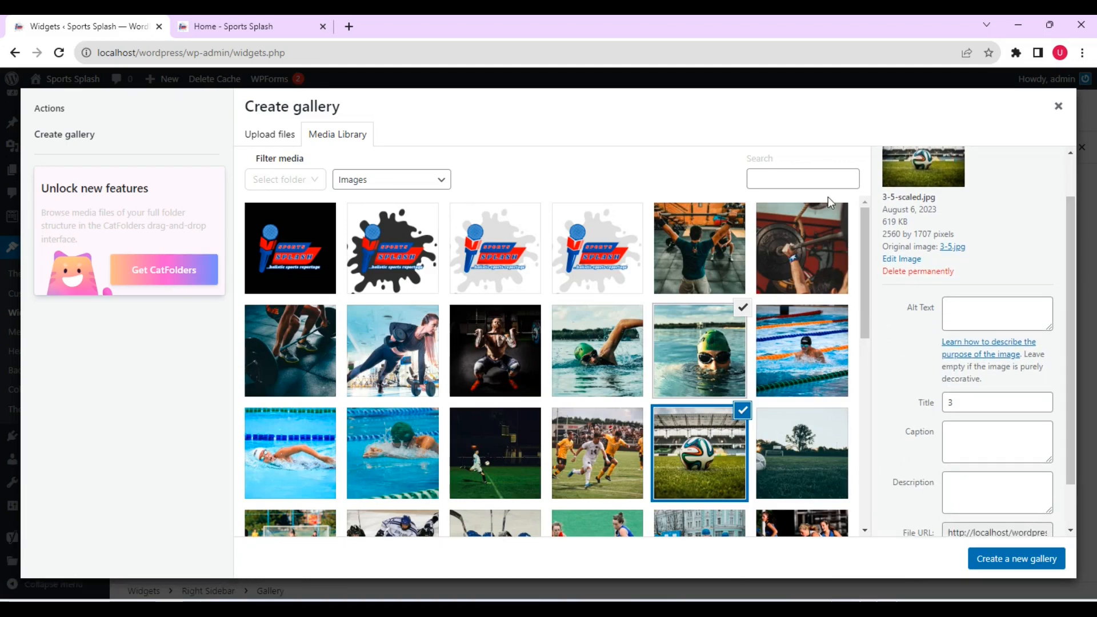
click(808, 248)
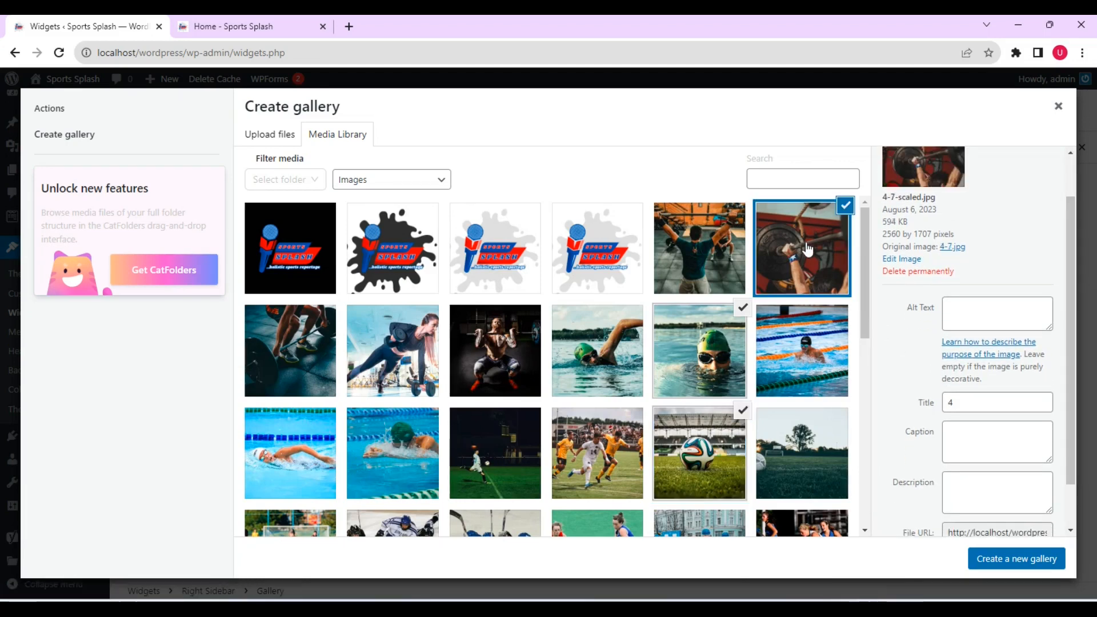
click(822, 517)
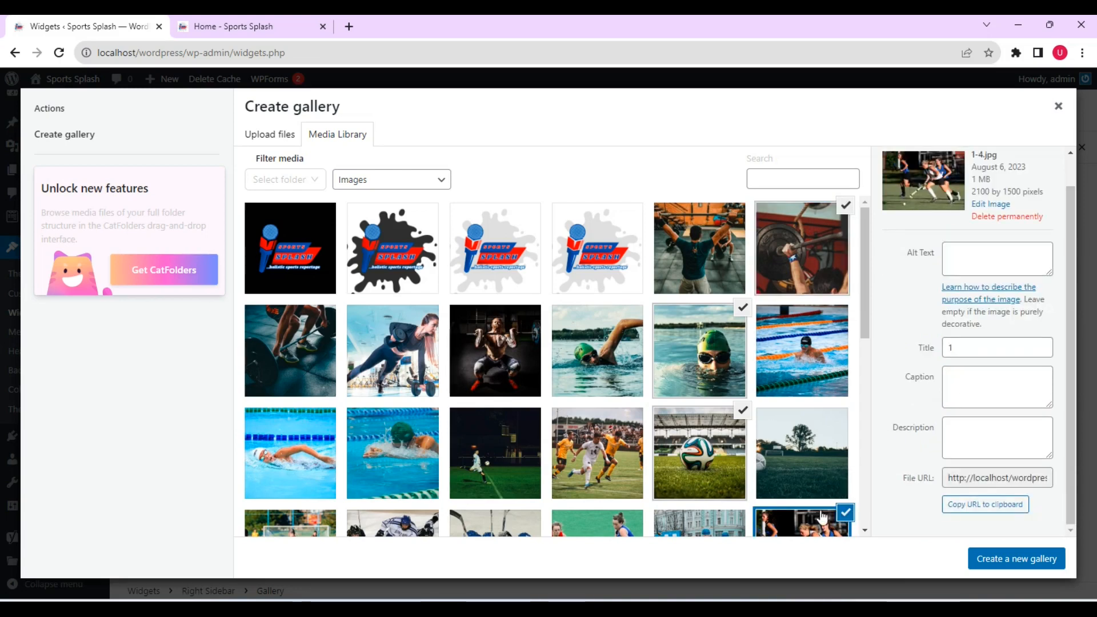
click(708, 526)
click(631, 525)
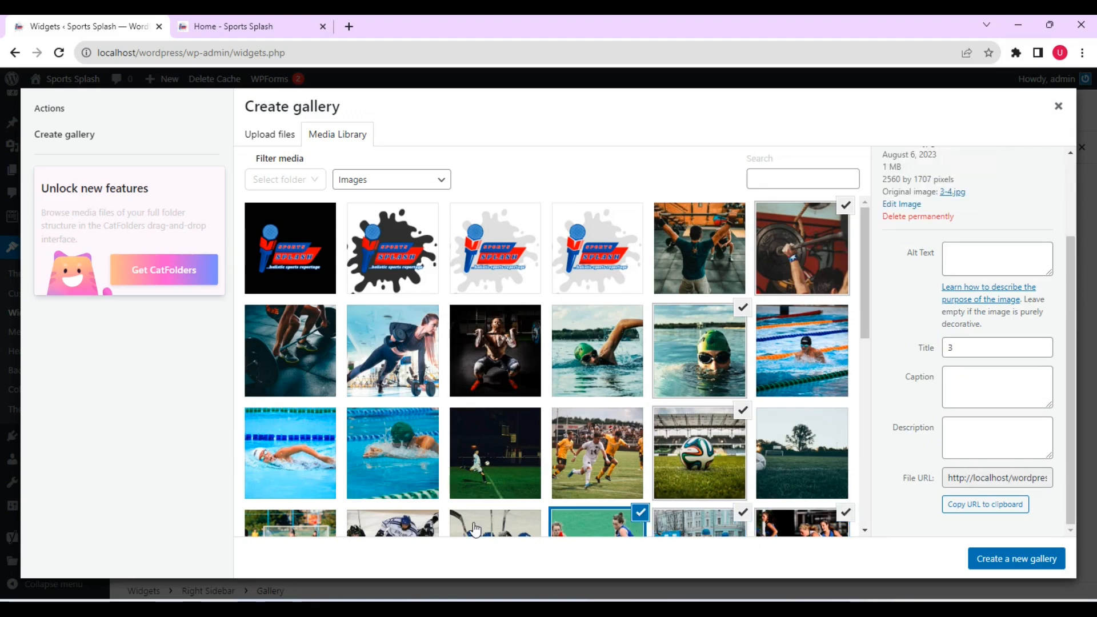
click(430, 521)
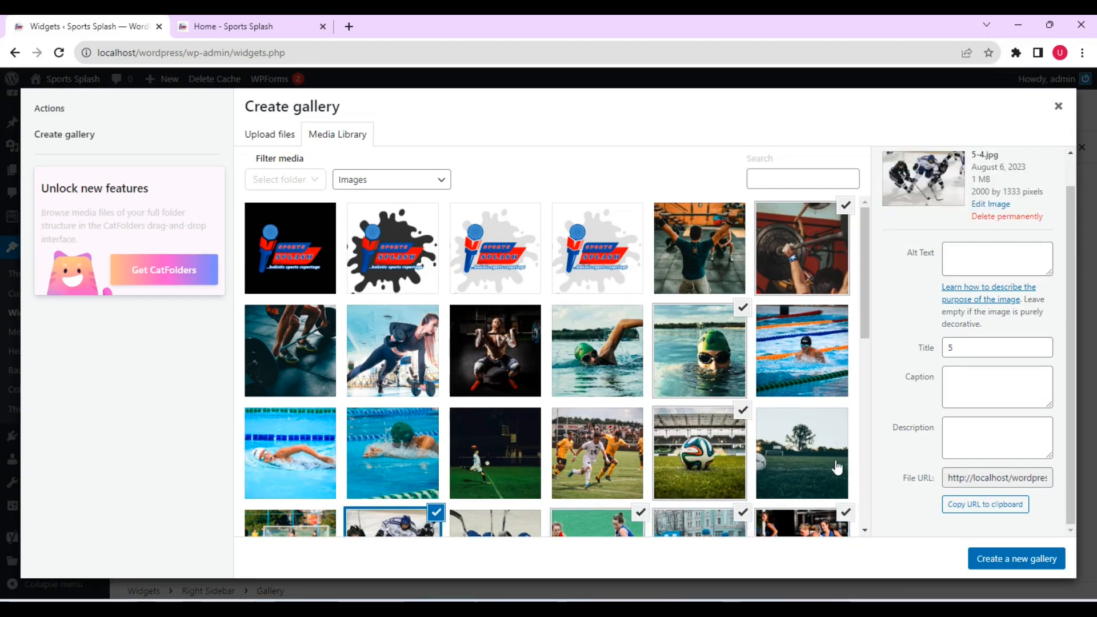
click(1003, 560)
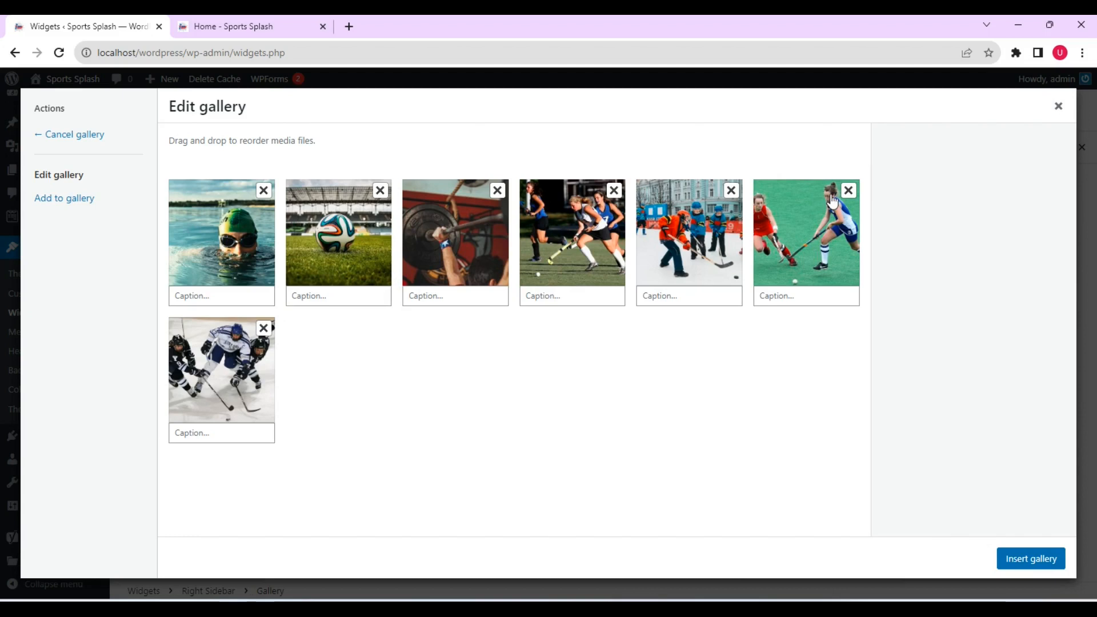
Remove the green-field hockey image from the gallery, insert the remaining six images, and save the widgets
click(849, 191)
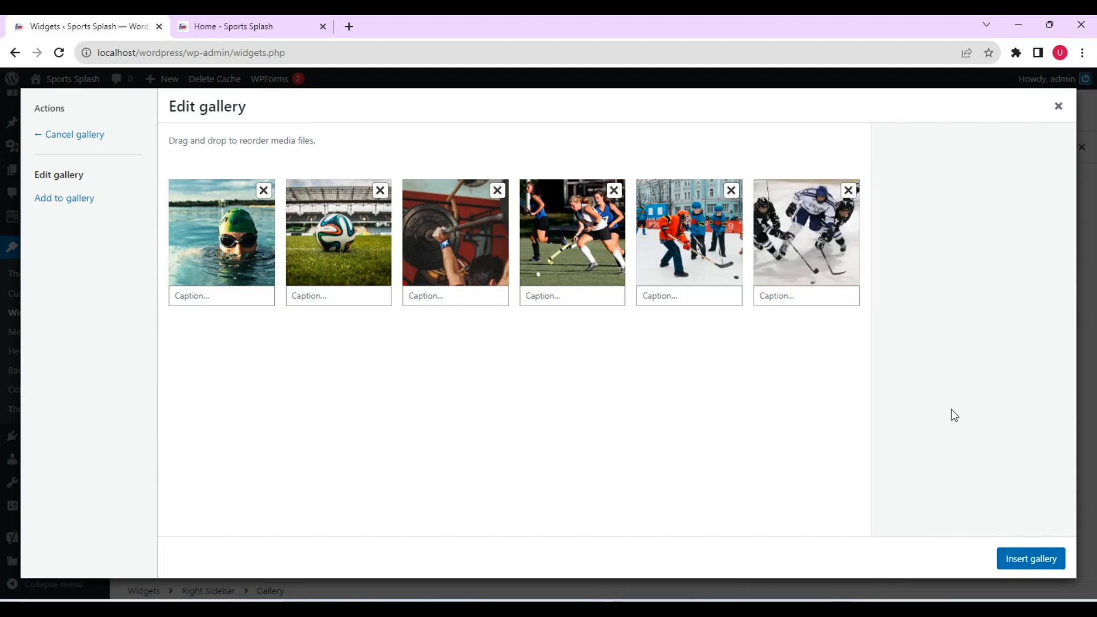
click(1031, 559)
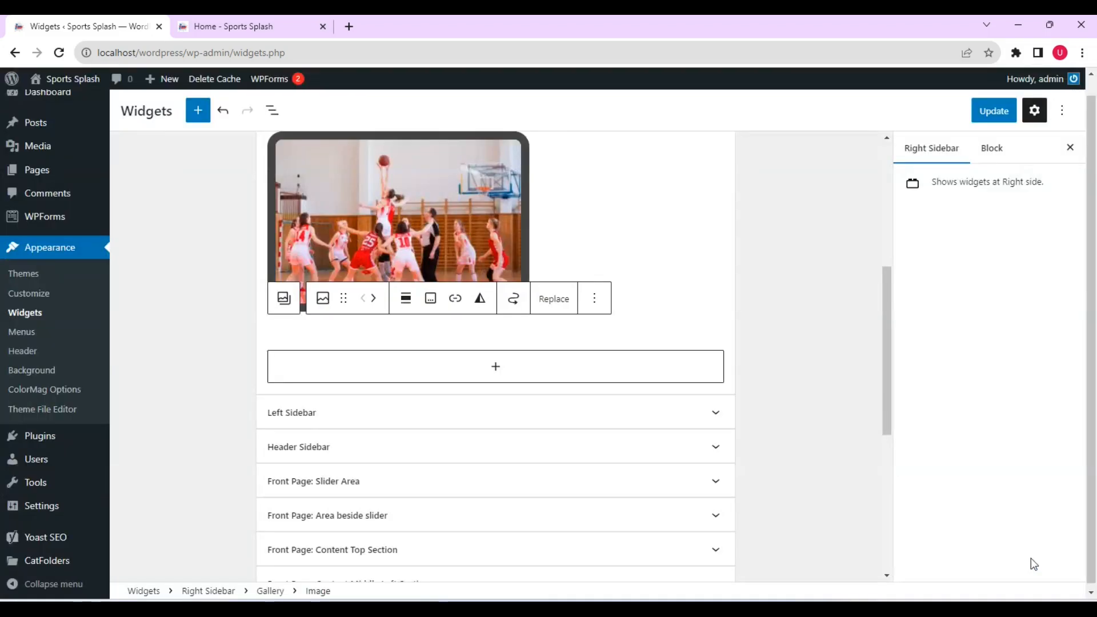
click(995, 112)
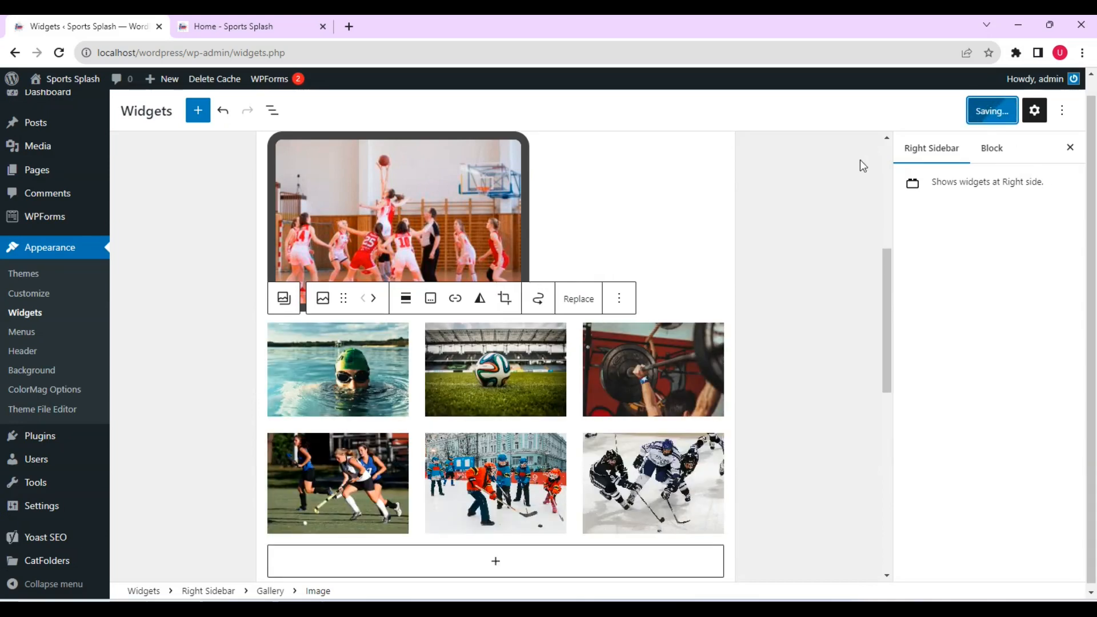
click(606, 141)
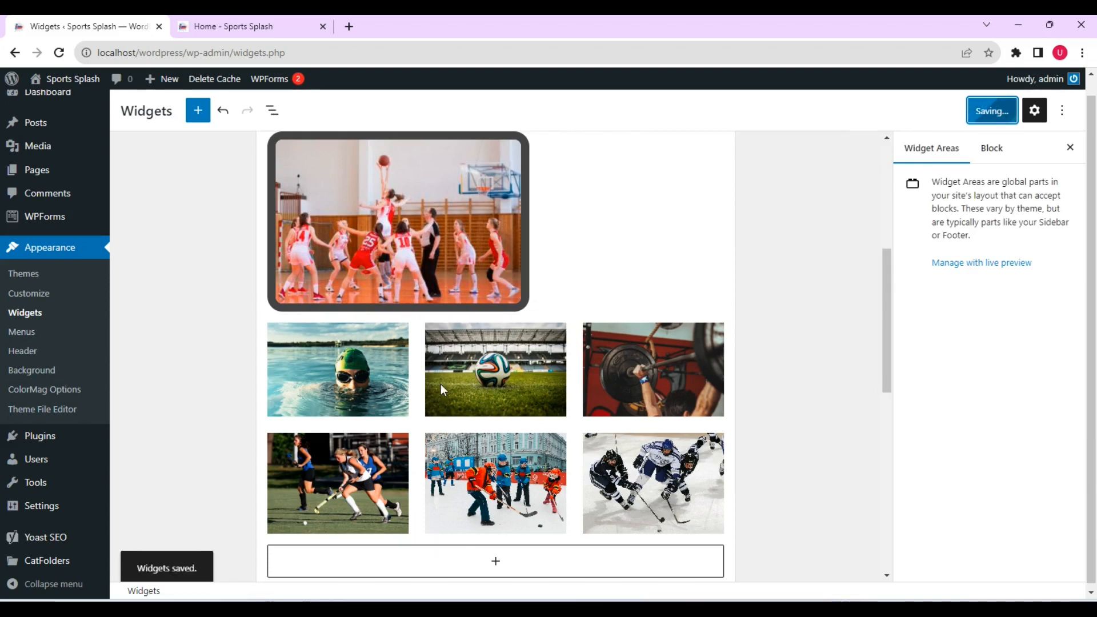
Reload the live home page and check the image gallery below the basketball image in the sidebar
click(226, 26)
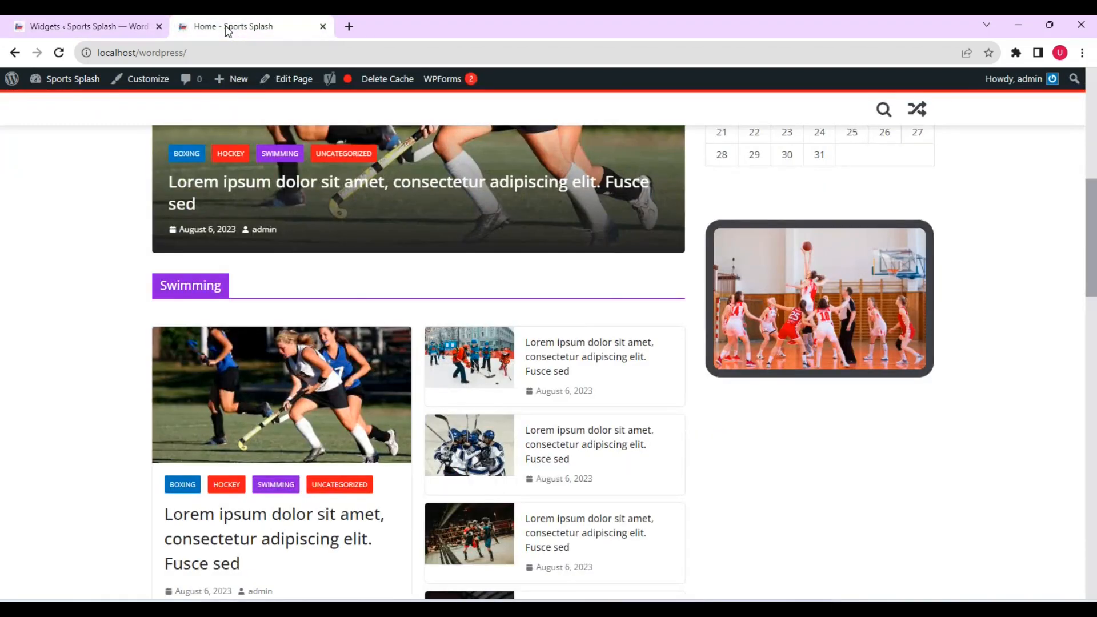
click(59, 52)
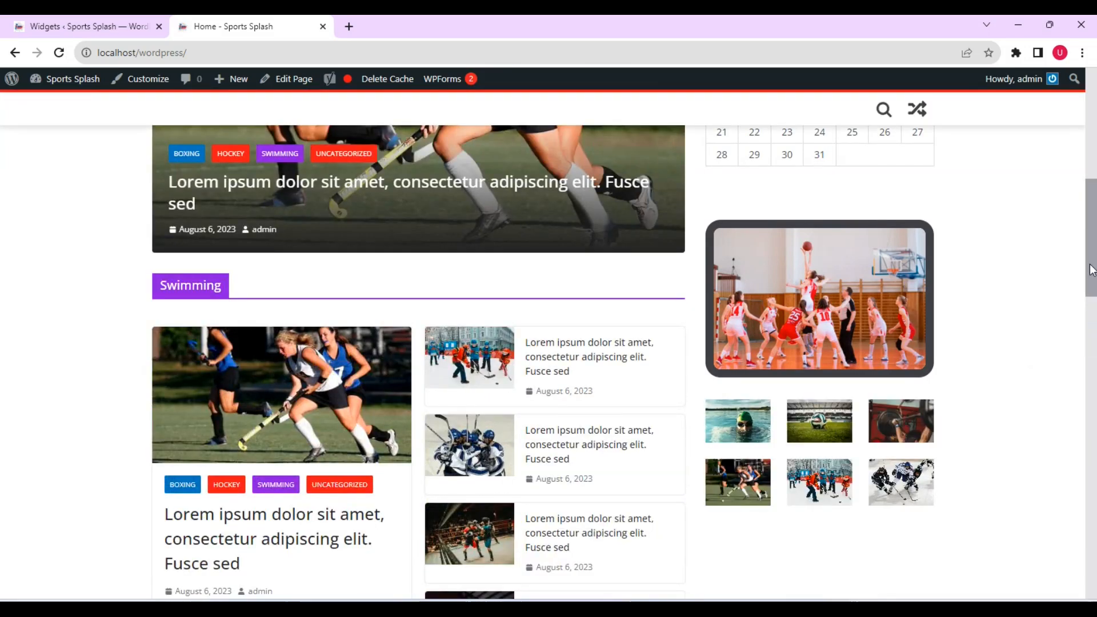
scroll(1091, 270, down, 4)
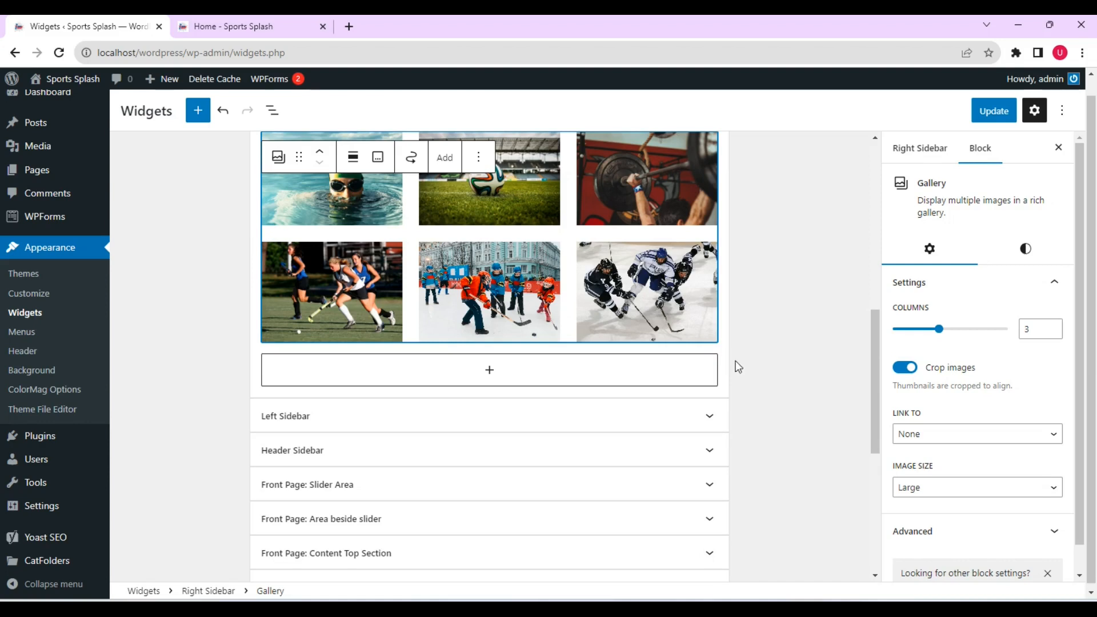
Add a Media & Text block to the Footer Sidebar One widget area
drag(876, 334, 864, 428)
scroll(864, 428, down, 3)
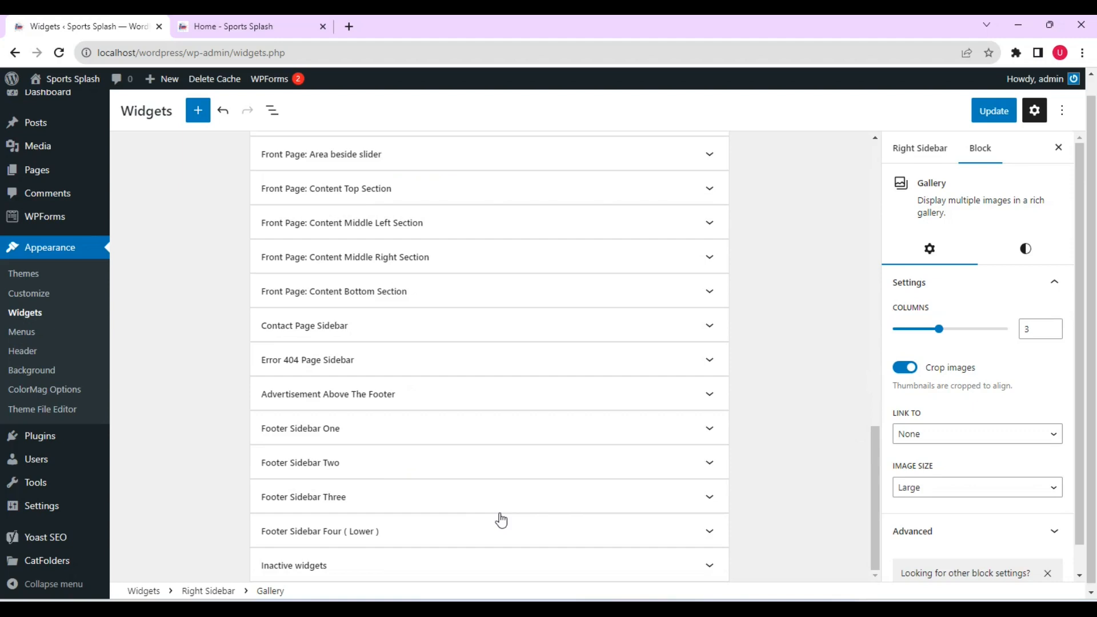
click(525, 435)
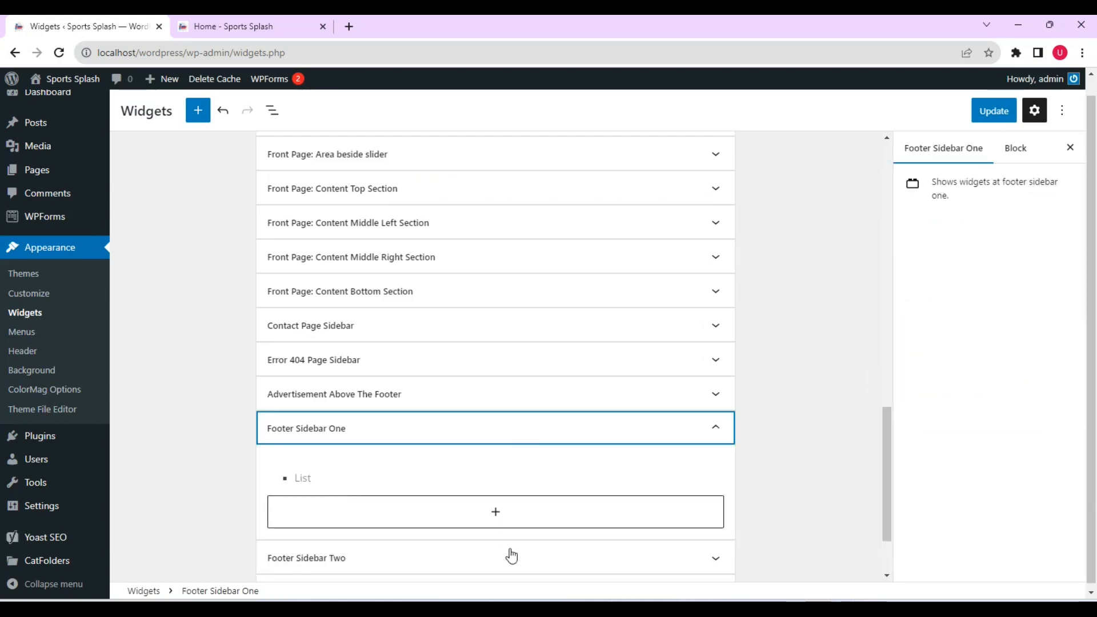
click(494, 512)
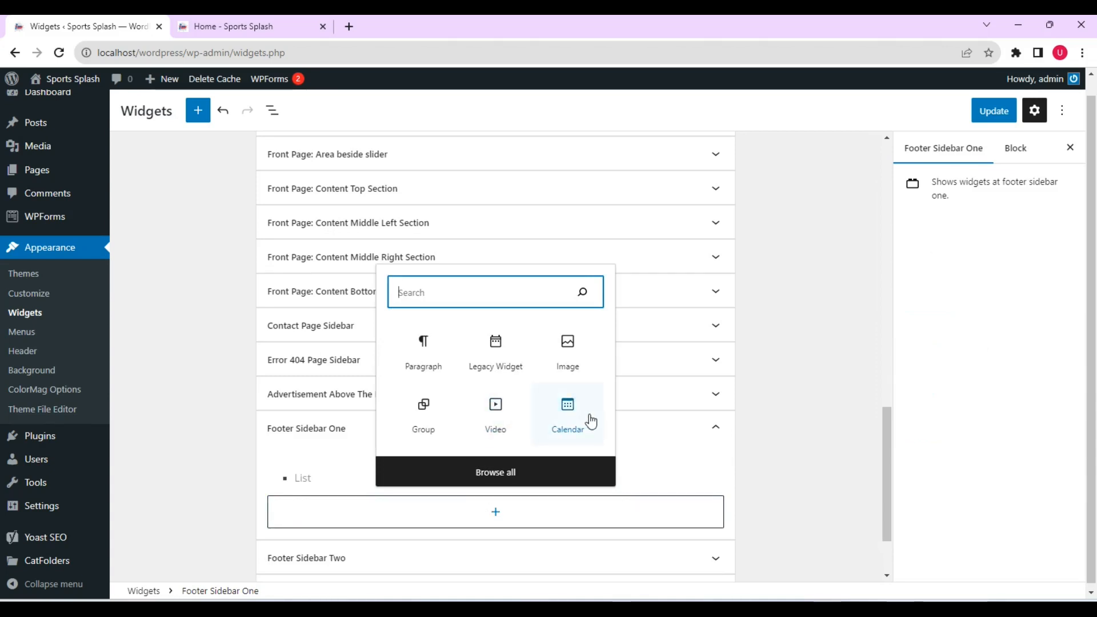
click(495, 471)
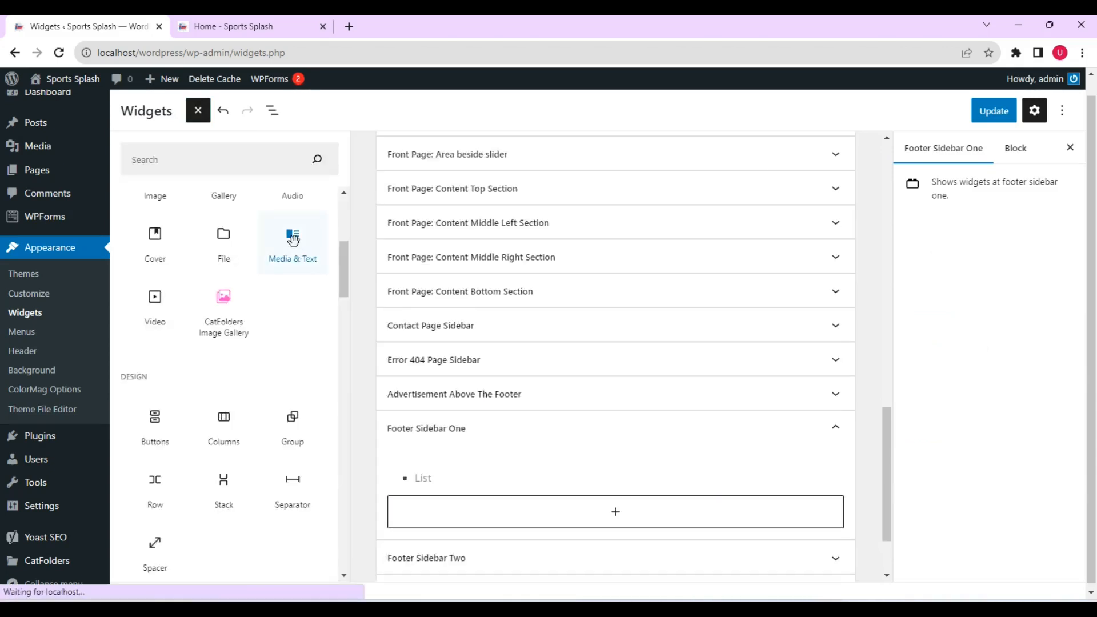
click(293, 240)
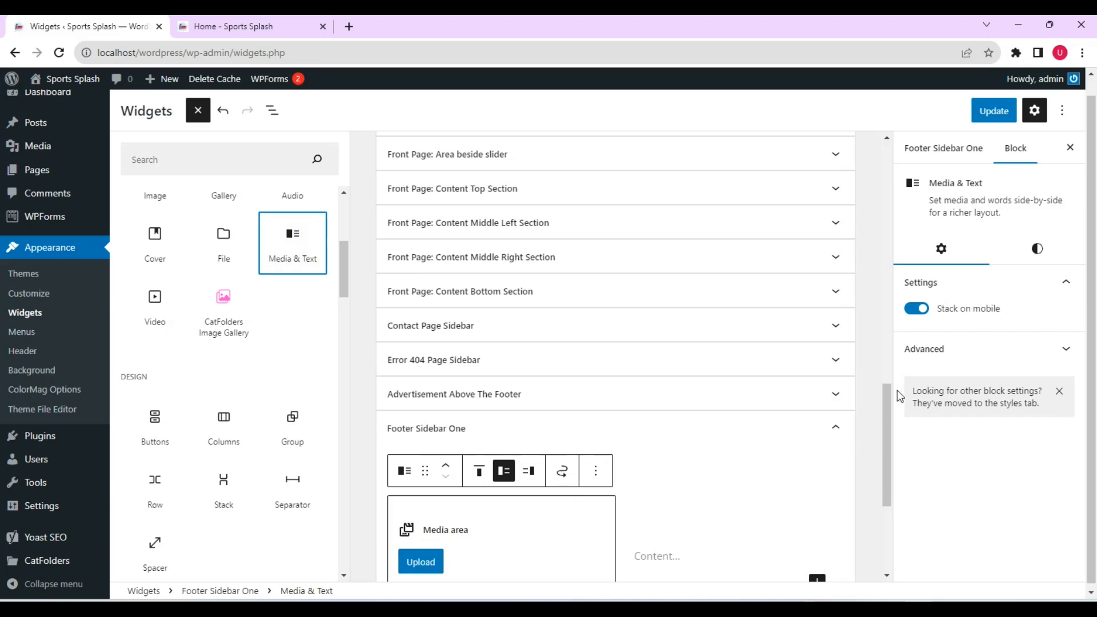
Place the black Sports Splash logo from the media library in the block's media area and fill its content with Lorem ipsum text
drag(887, 409, 879, 482)
click(297, 361)
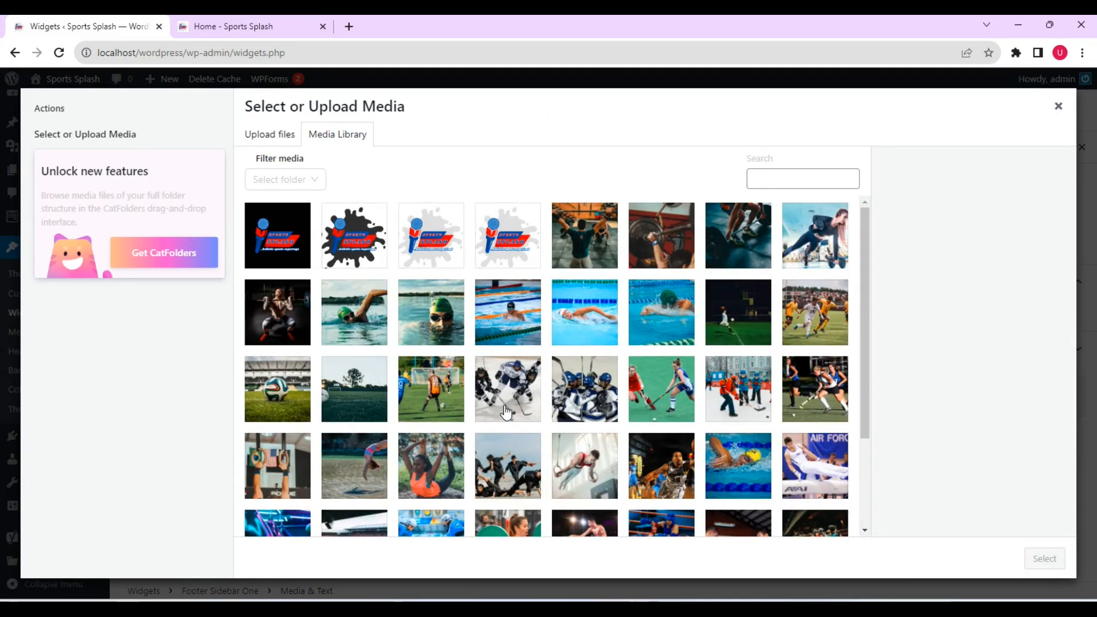
click(280, 243)
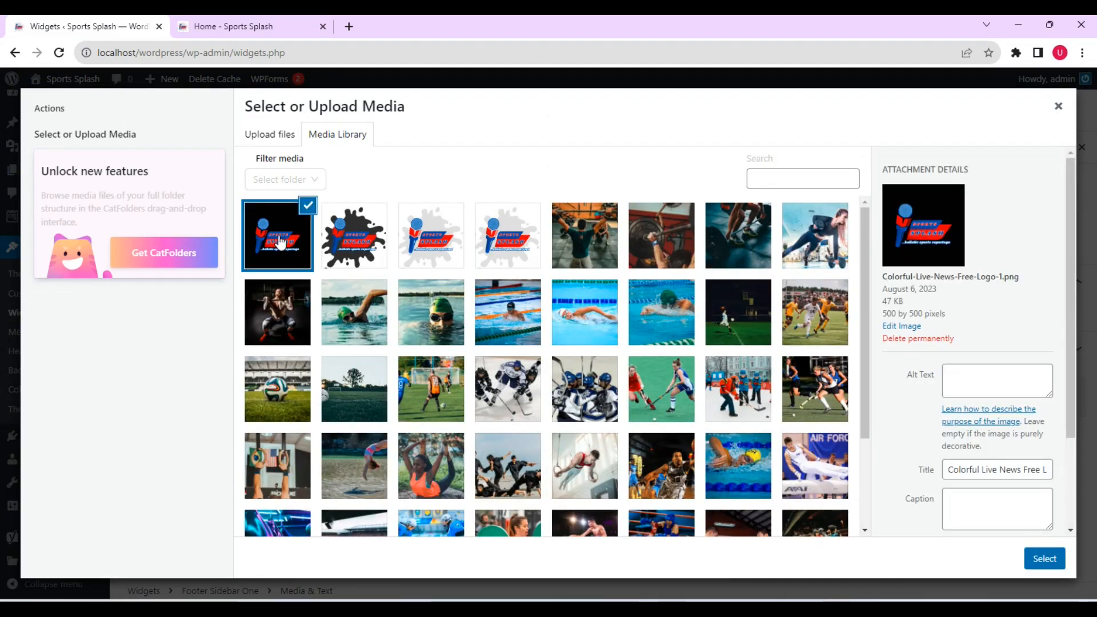
click(1045, 558)
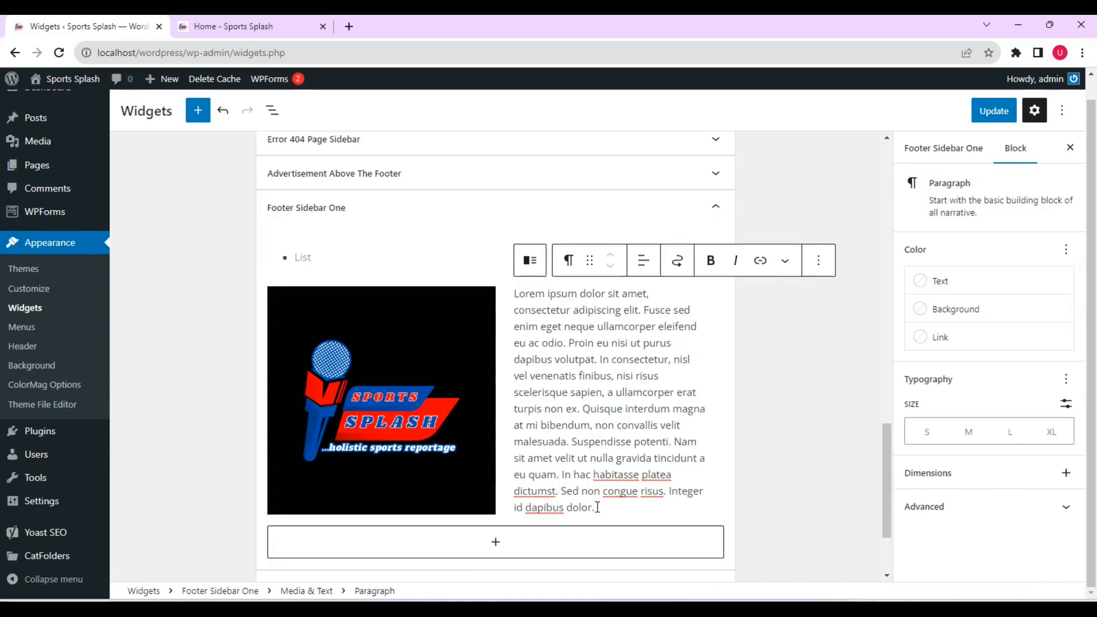
Delete the end of the footer paragraph from "velit ut nulla" onward and save the widgets
drag(597, 506, 555, 451)
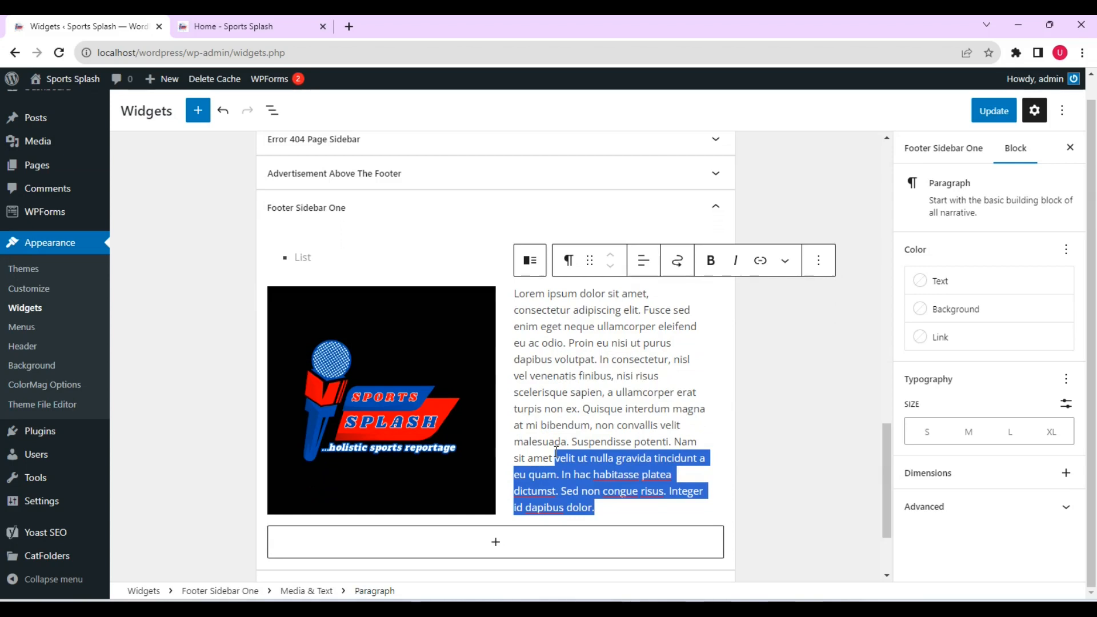
key(BackSpace)
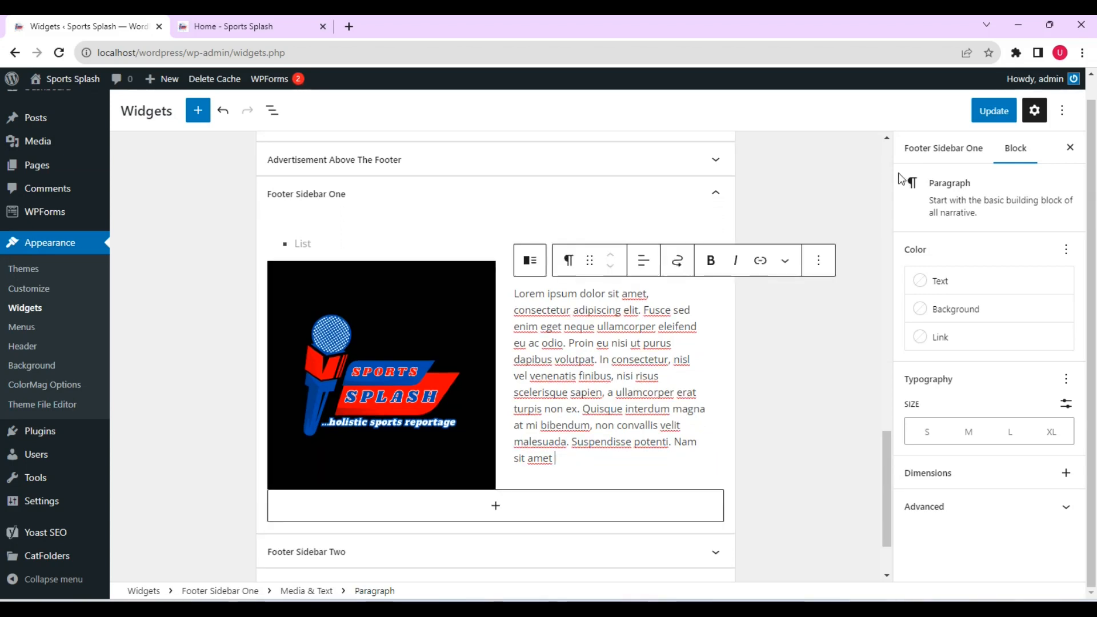
click(1002, 115)
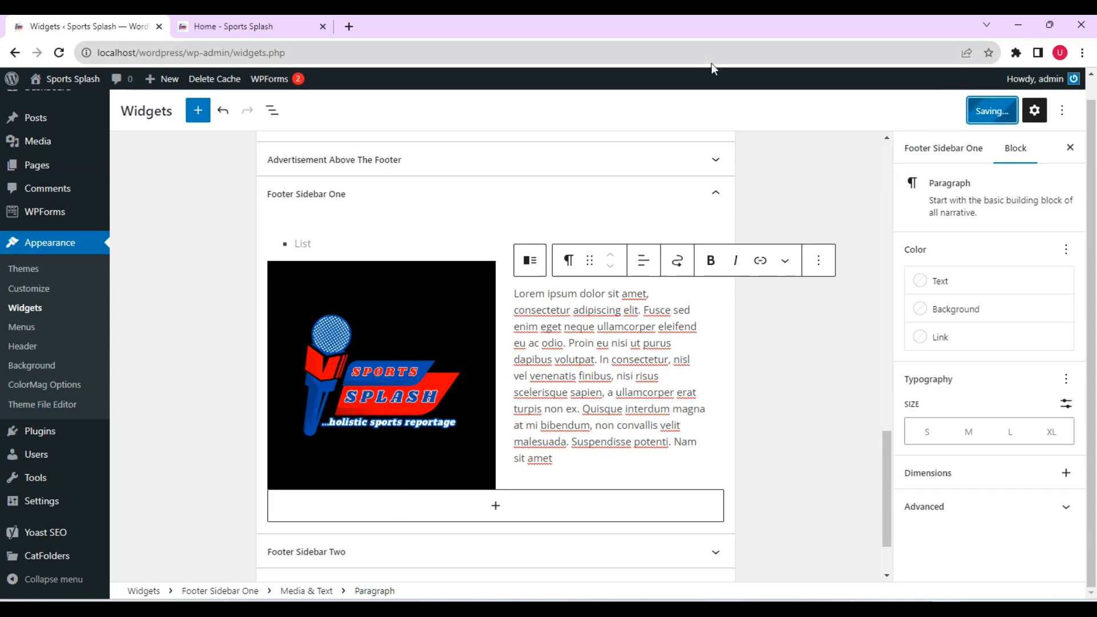
Reload the live home page and check the footer for the new Media & Text block
click(245, 27)
click(58, 53)
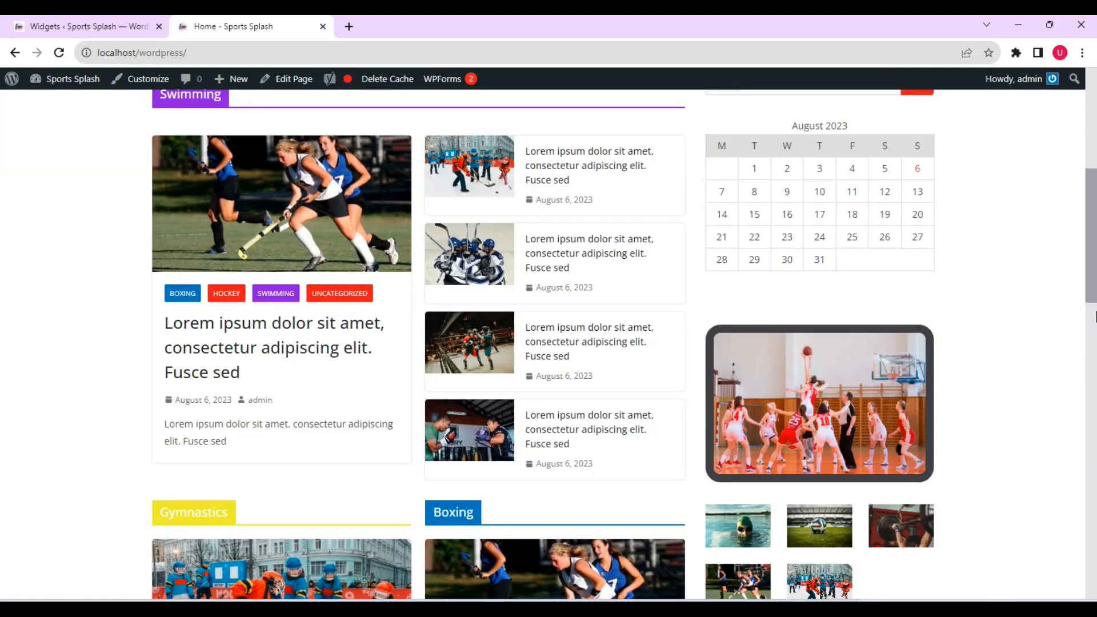
scroll(1079, 438, down, 10)
scroll(1041, 571, down, 8)
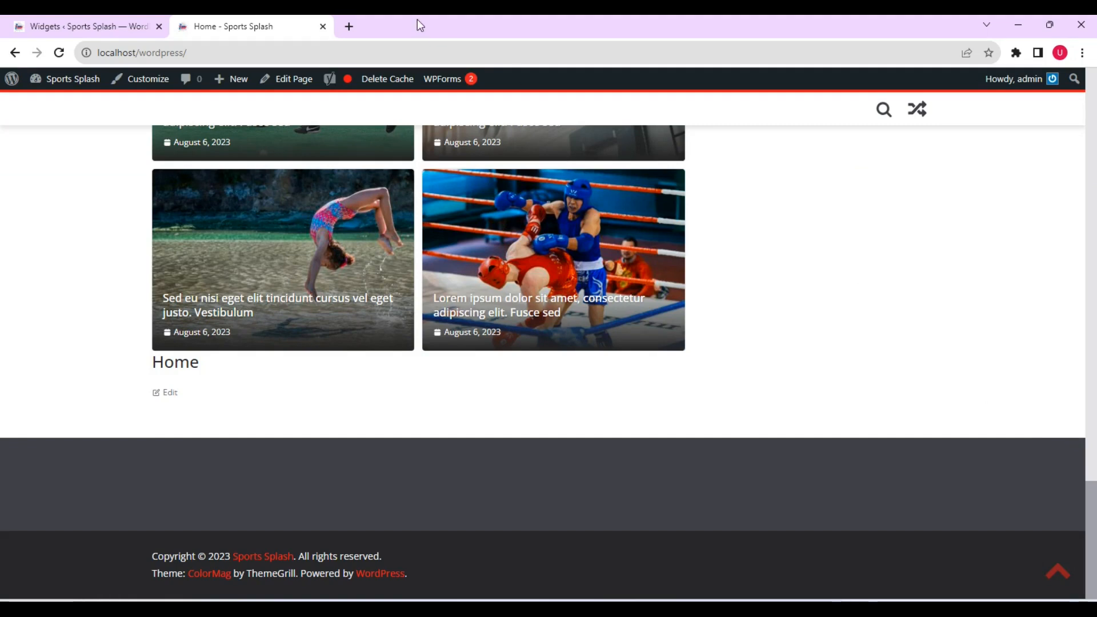
Refresh the widgets editor, then reload the live home page again and examine the logo and text in its footer
click(122, 26)
click(58, 52)
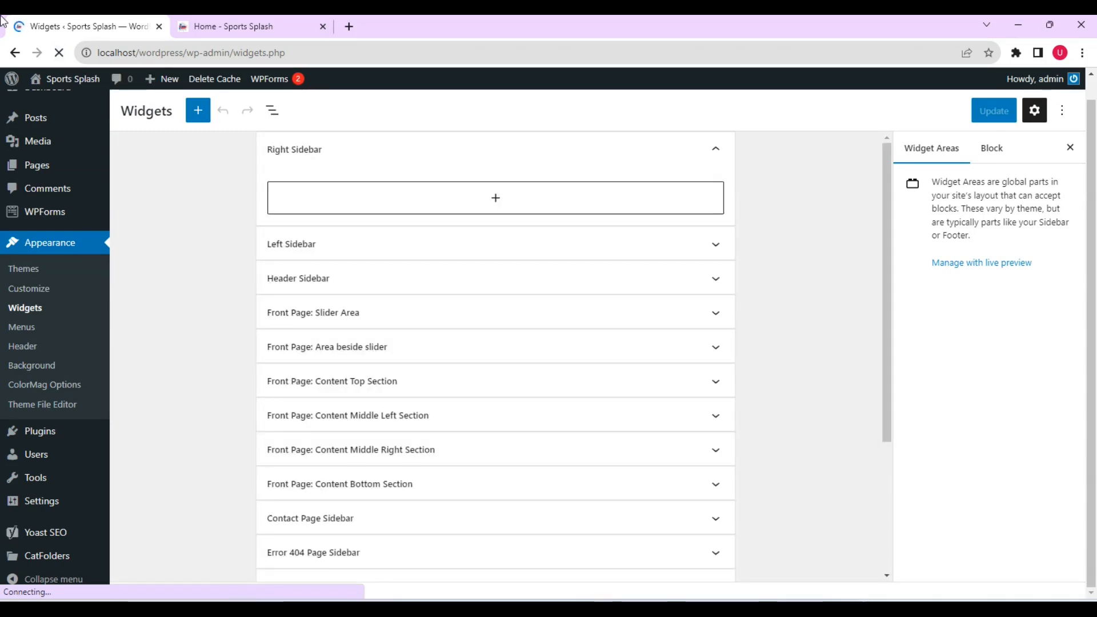
click(254, 28)
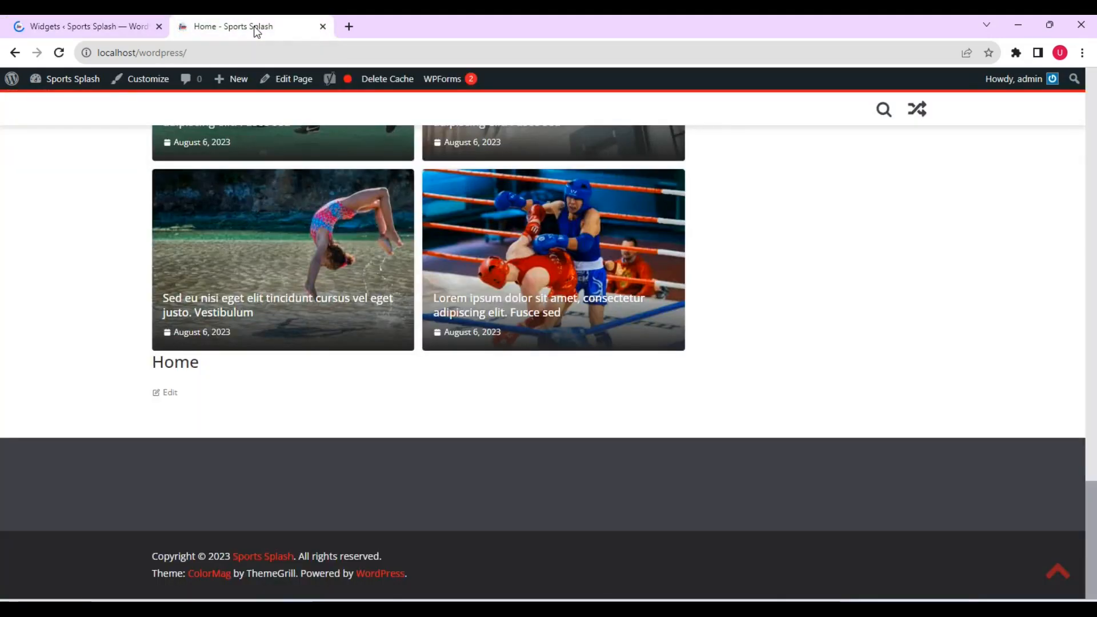
click(59, 54)
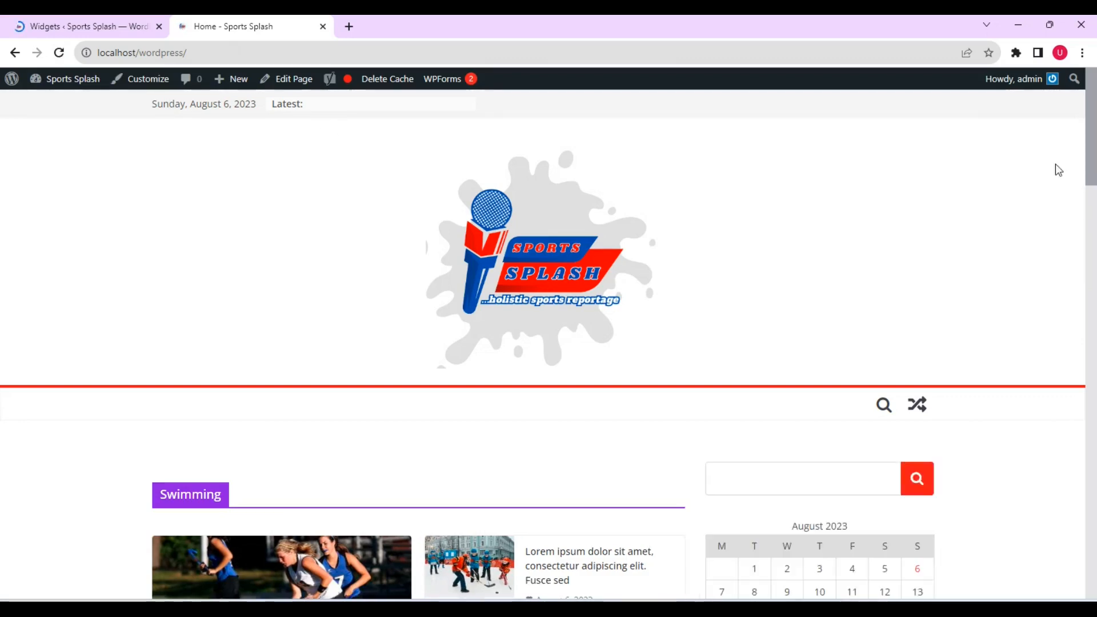
scroll(1089, 149, down, 15)
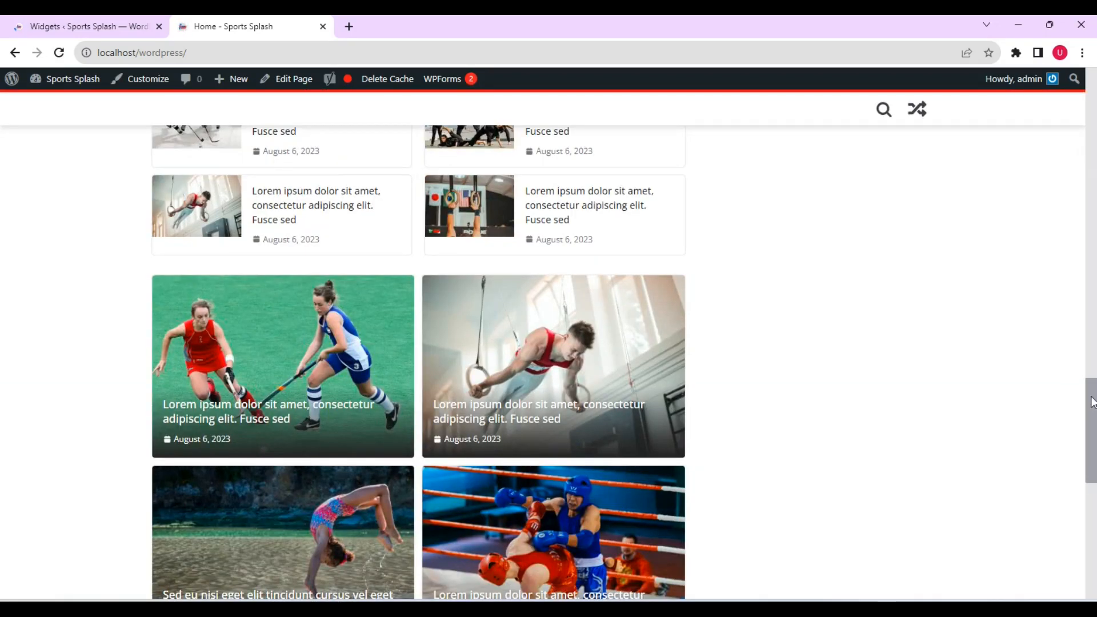
drag(1092, 401, 1078, 505)
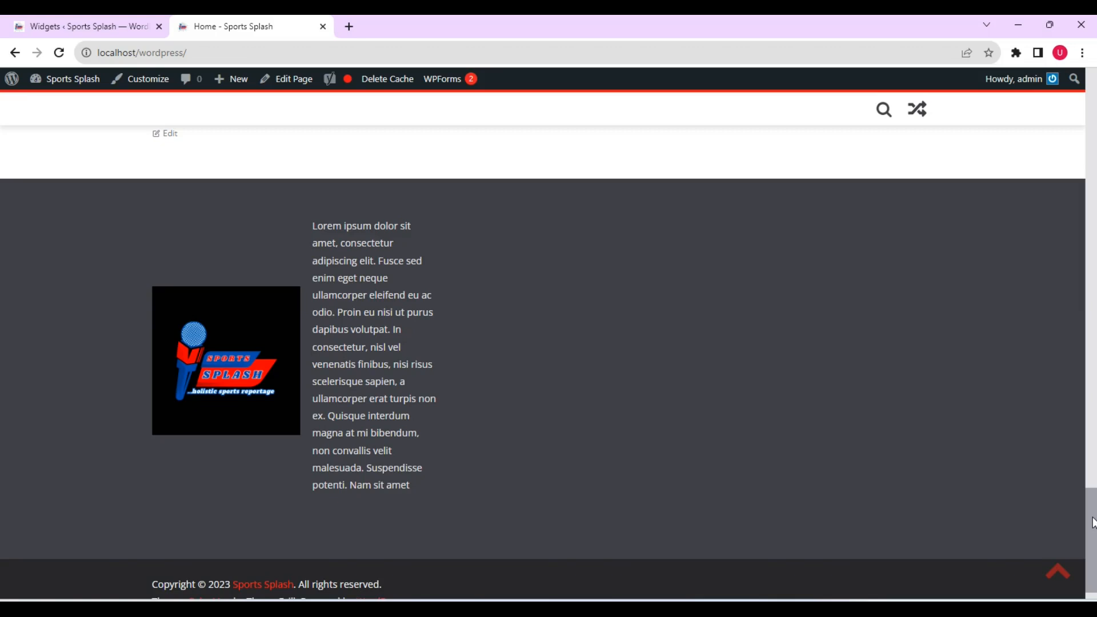
Review the finished home page, including the header logo, slider, sidebar widgets and the Swimming, Gymnastics and Boxing sections
drag(1091, 521, 1066, 204)
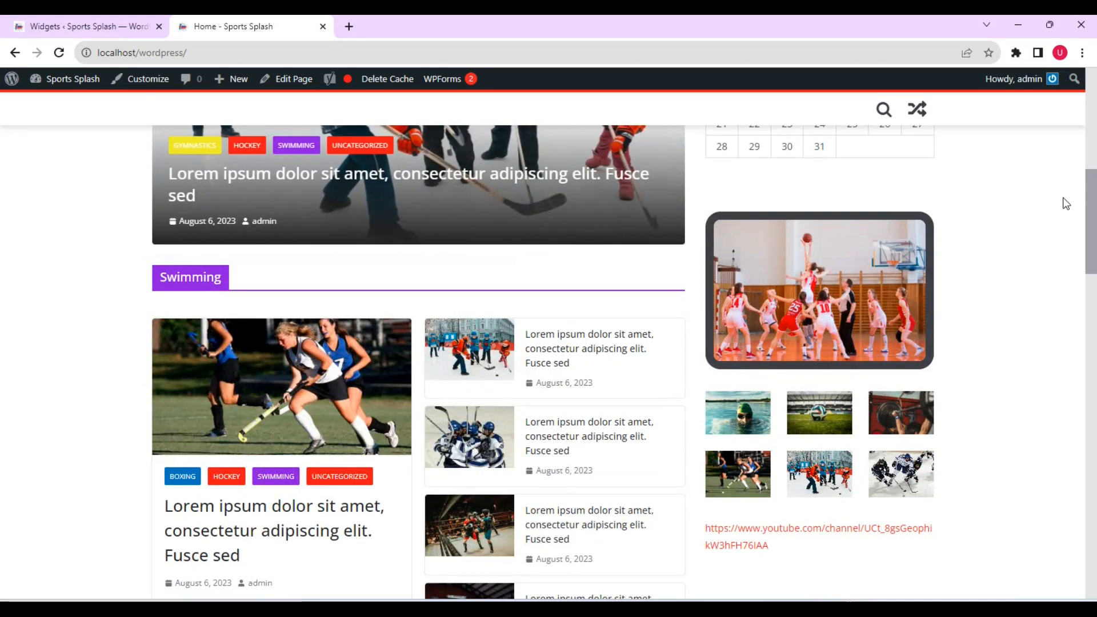
drag(1091, 220, 1094, 127)
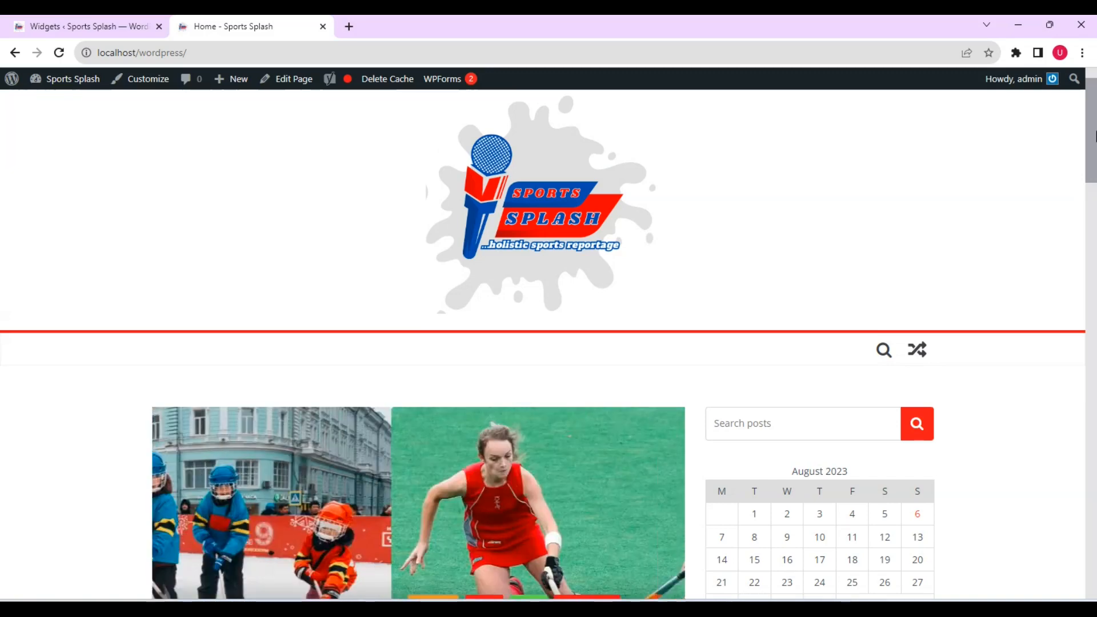
drag(1094, 127, 1067, 372)
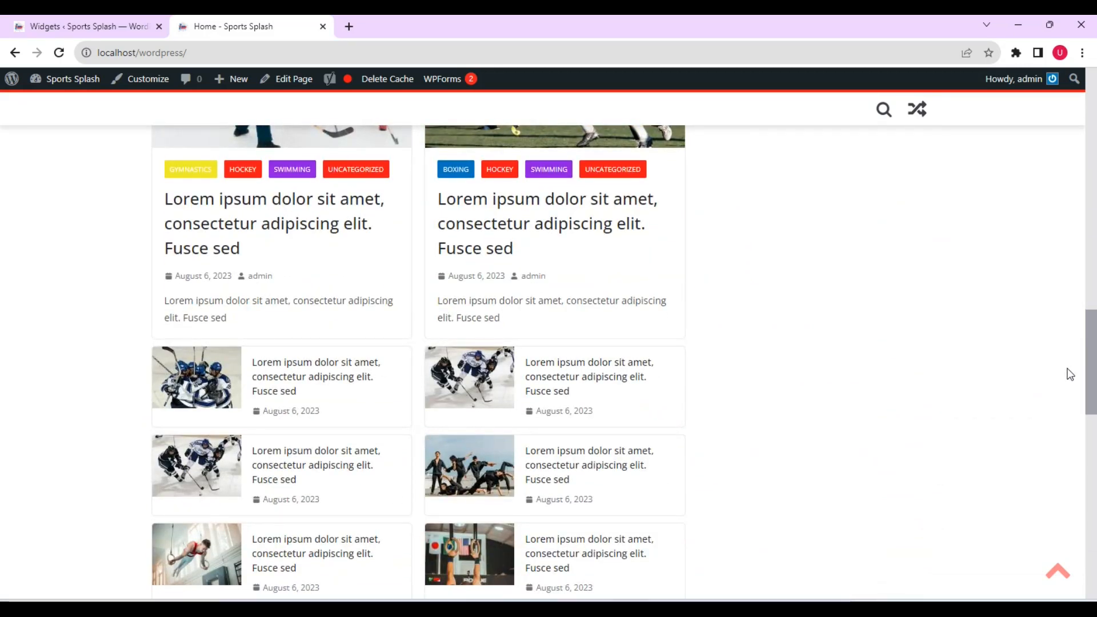
drag(1093, 368, 1093, 293)
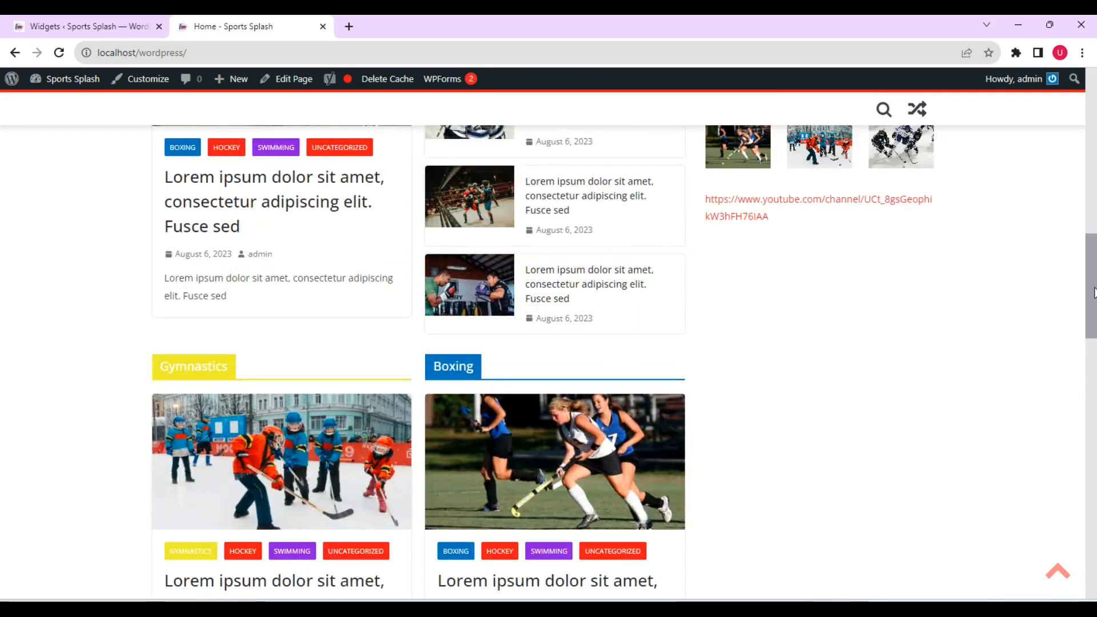